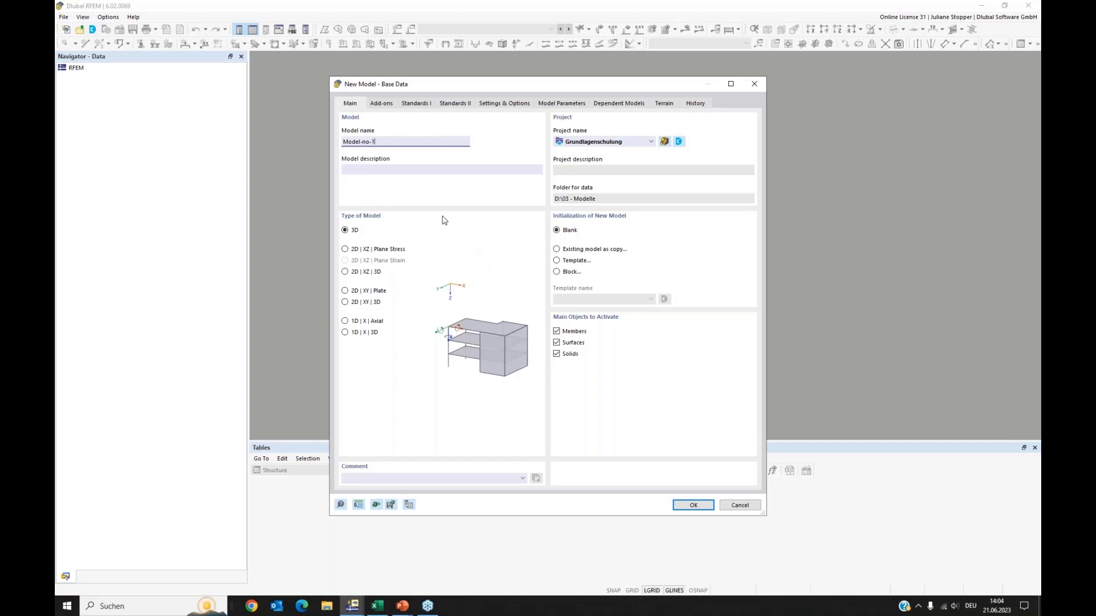
Activate the Geotechnical Analysis add-on for the new 3D model Model-no-1 and create the model
left_click(380, 104)
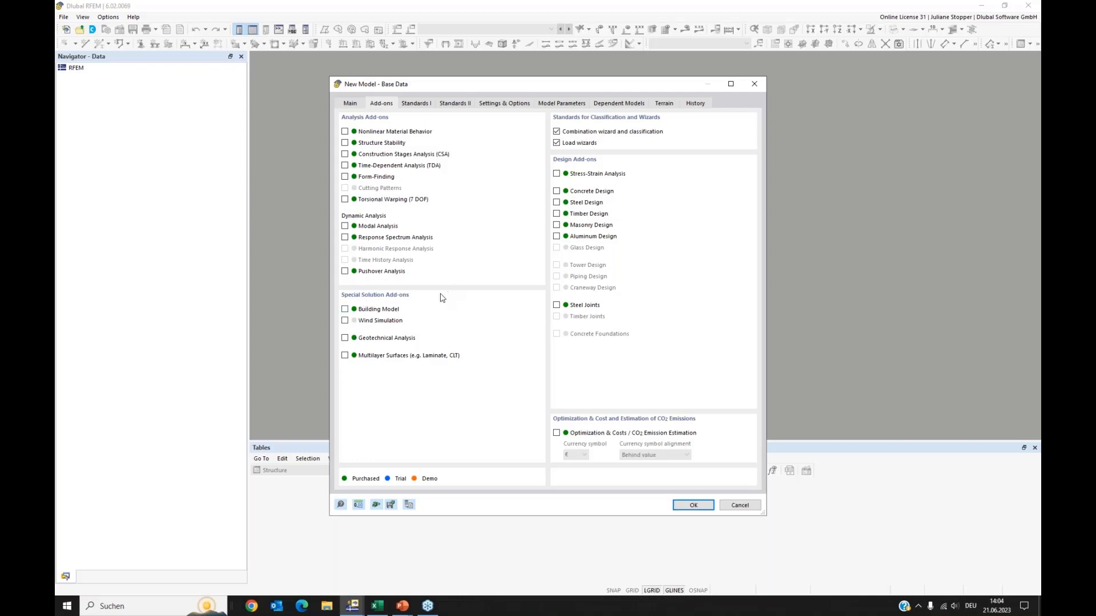
left_click(344, 338)
left_click(700, 509)
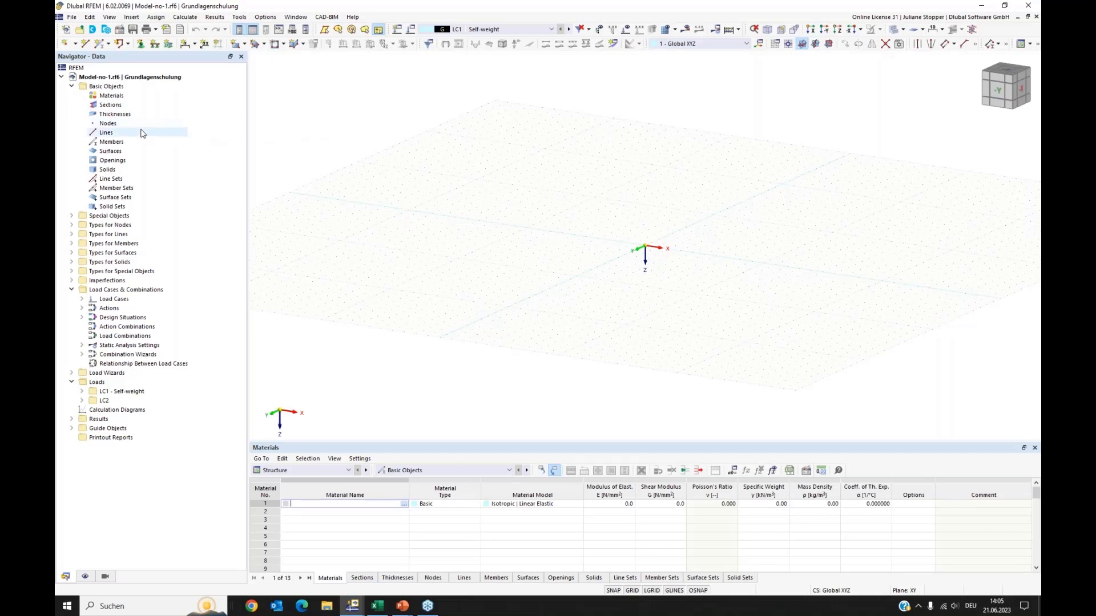
Create the first soil material from the material library as "Gravel, sandy" and apply it
right_click(117, 97)
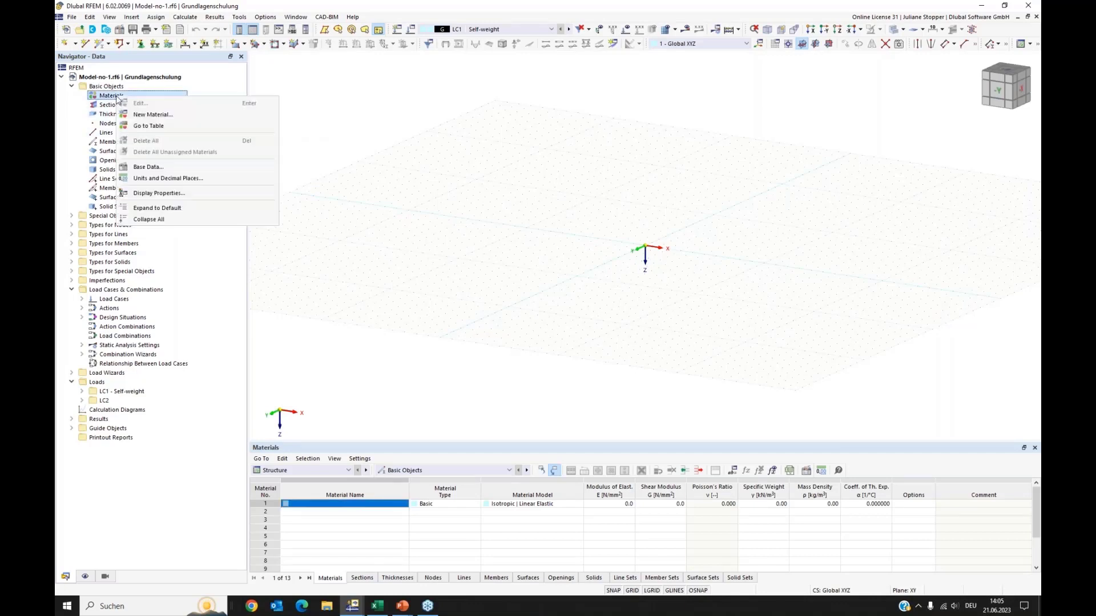
left_click(149, 114)
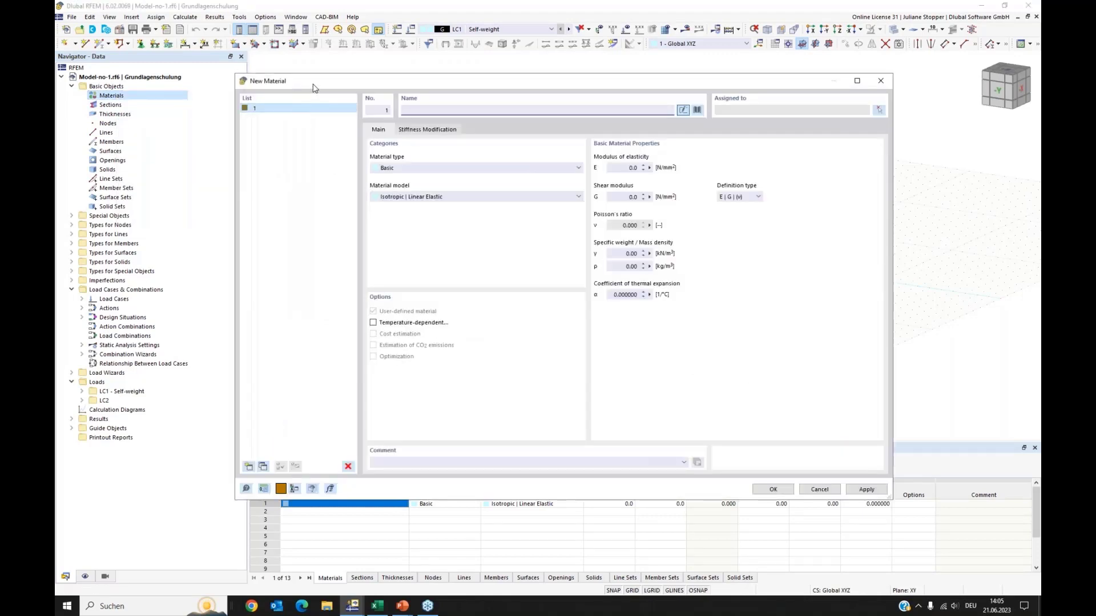
left_click_drag(328, 89, 346, 90)
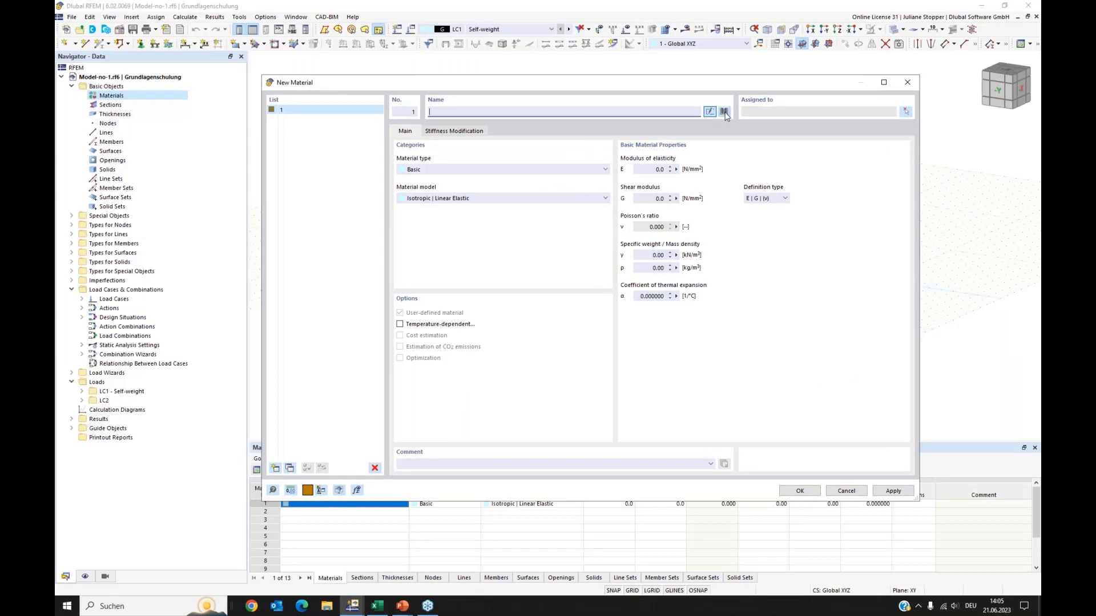
left_click(723, 112)
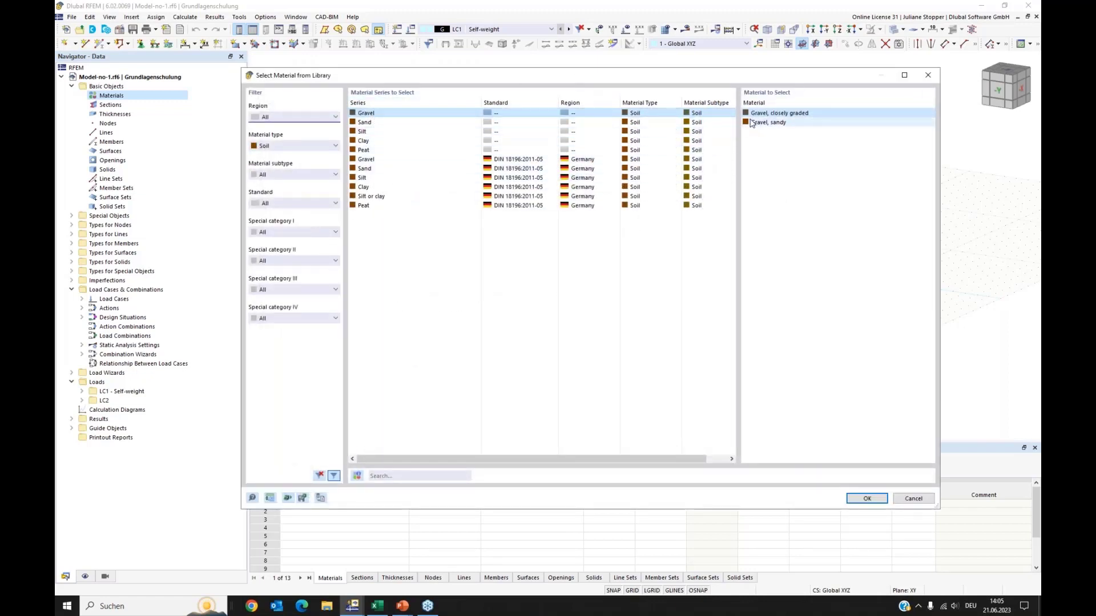
left_click(768, 122)
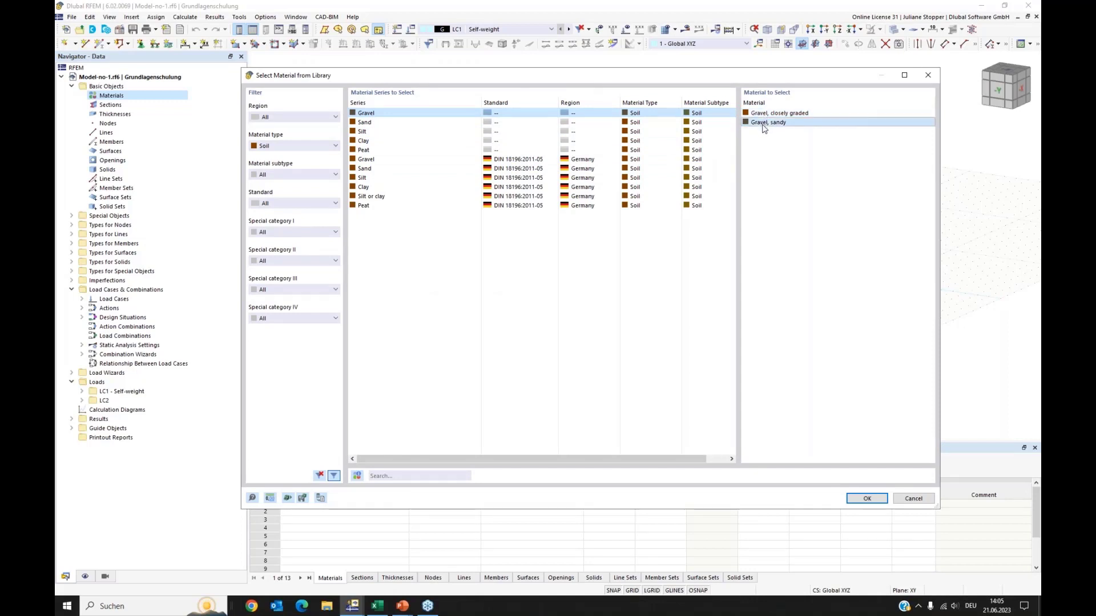
left_click(857, 499)
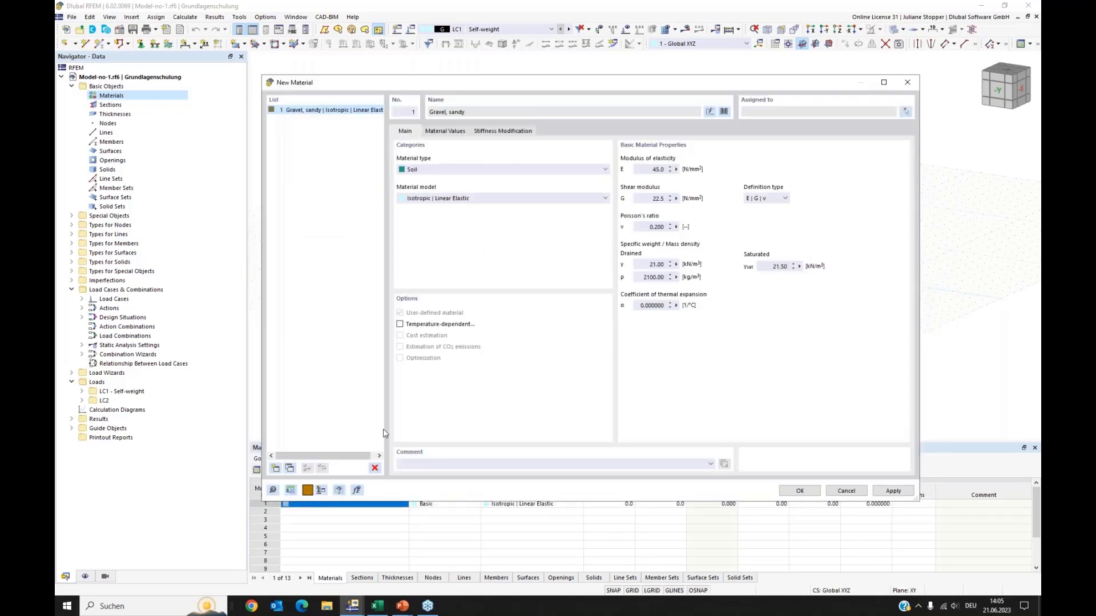
left_click(876, 493)
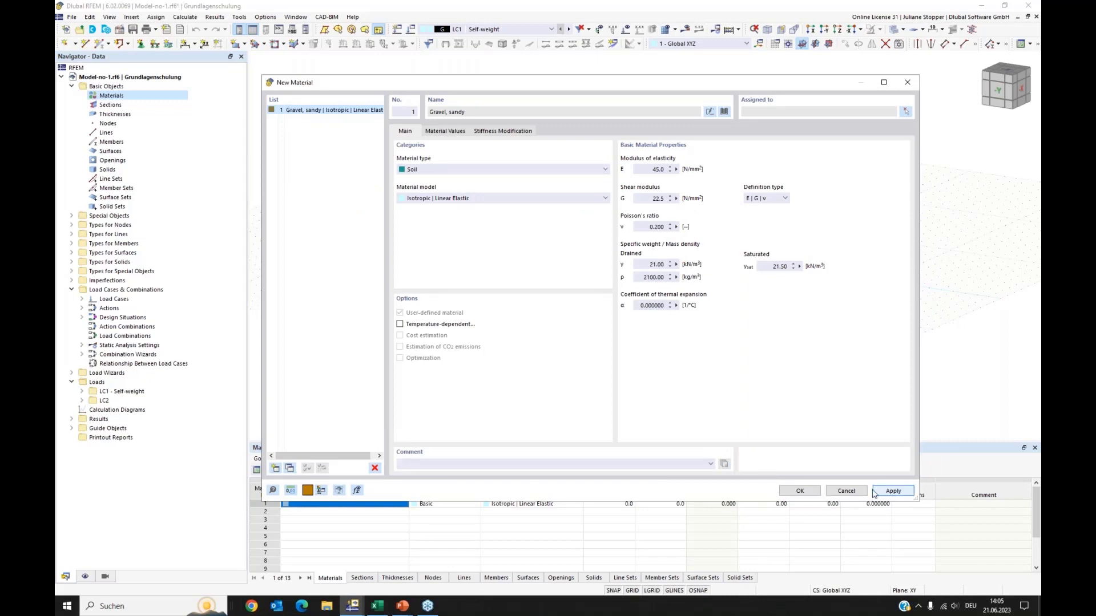
Add a second soil material from the library's Sand series, "Sand, closely graded (coarse sand)"
left_click(276, 467)
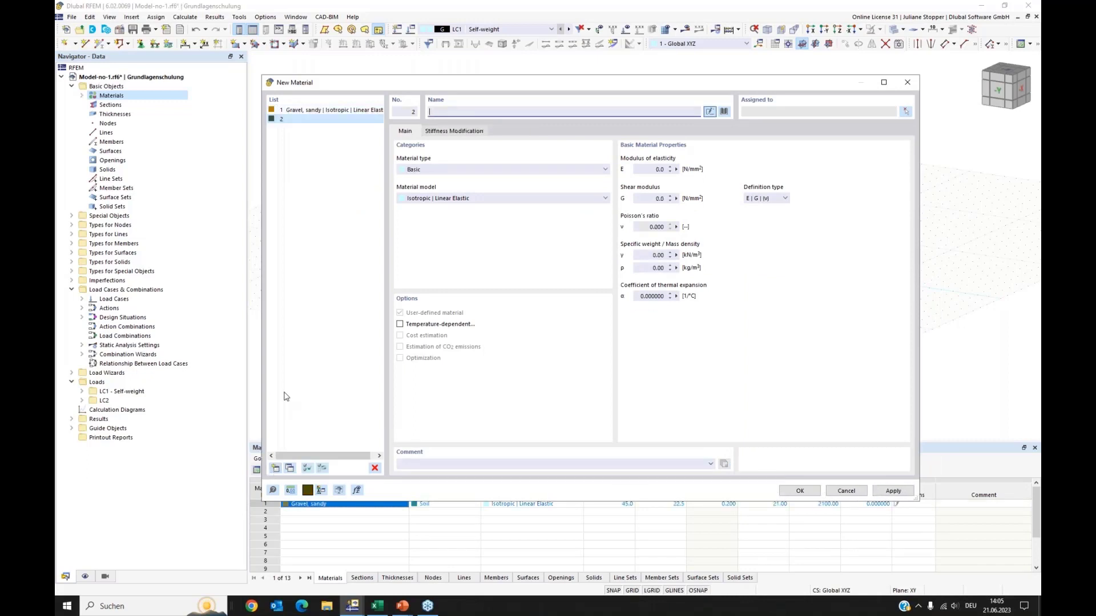
left_click(723, 112)
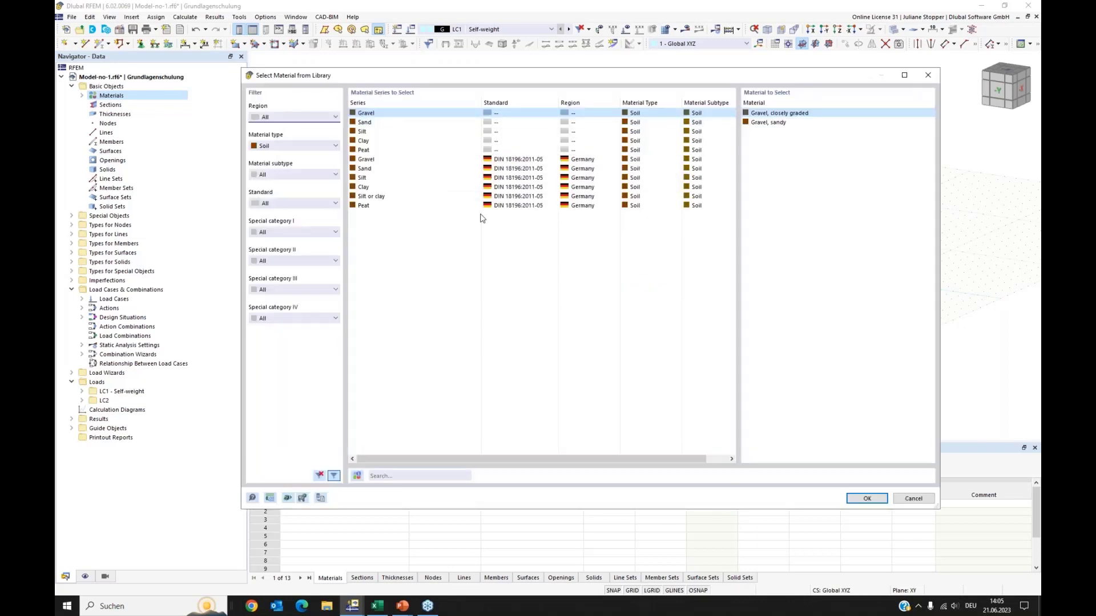
left_click(370, 122)
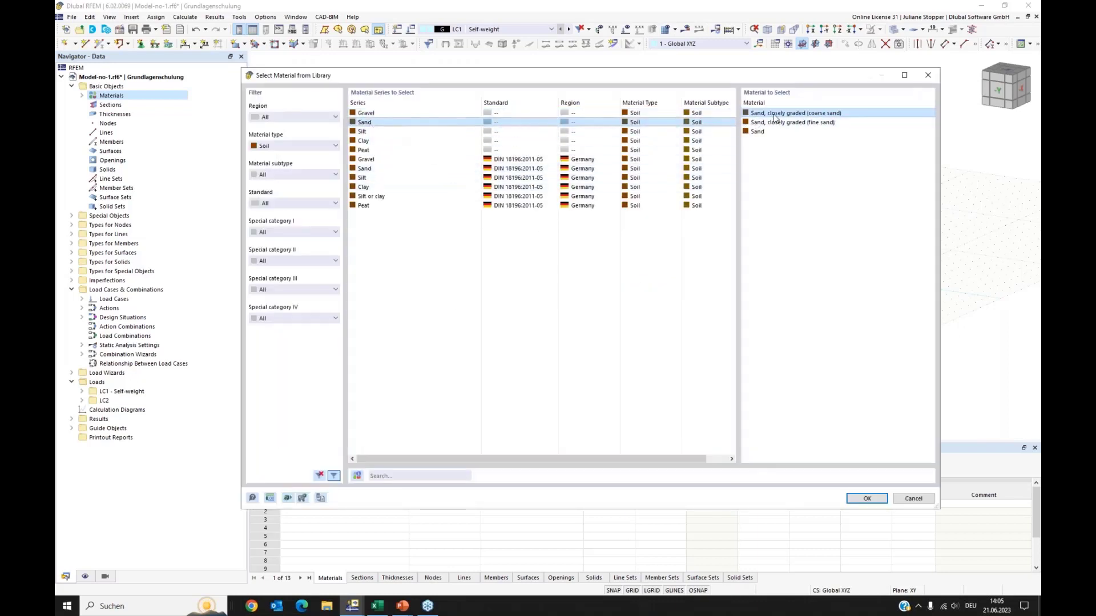
left_click(867, 499)
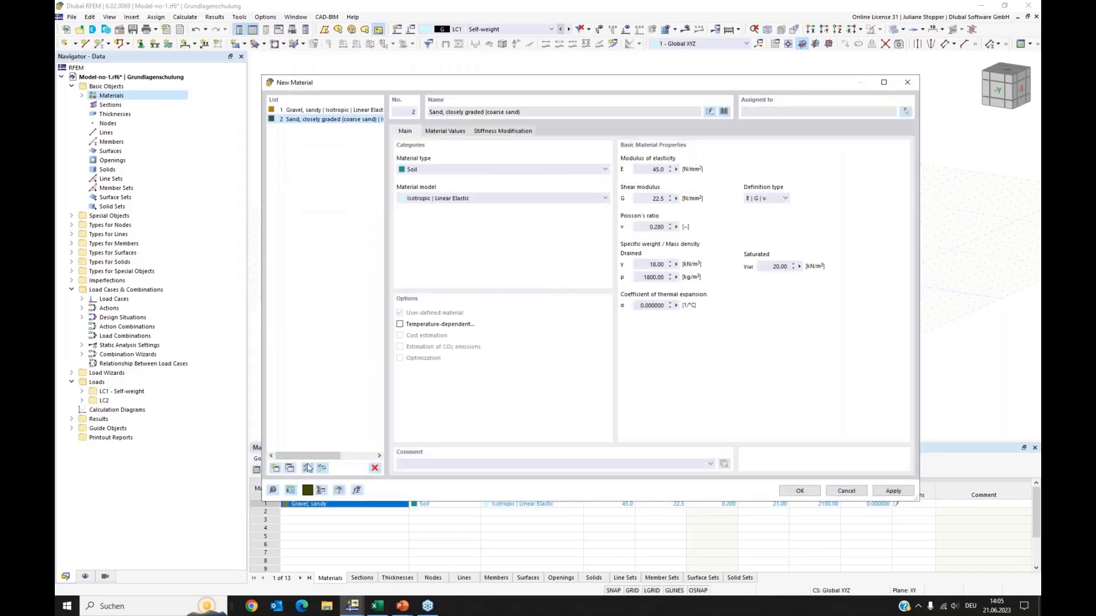
Add a third soil material from the library's Clay series, "Clay, medium plastic"
left_click(277, 469)
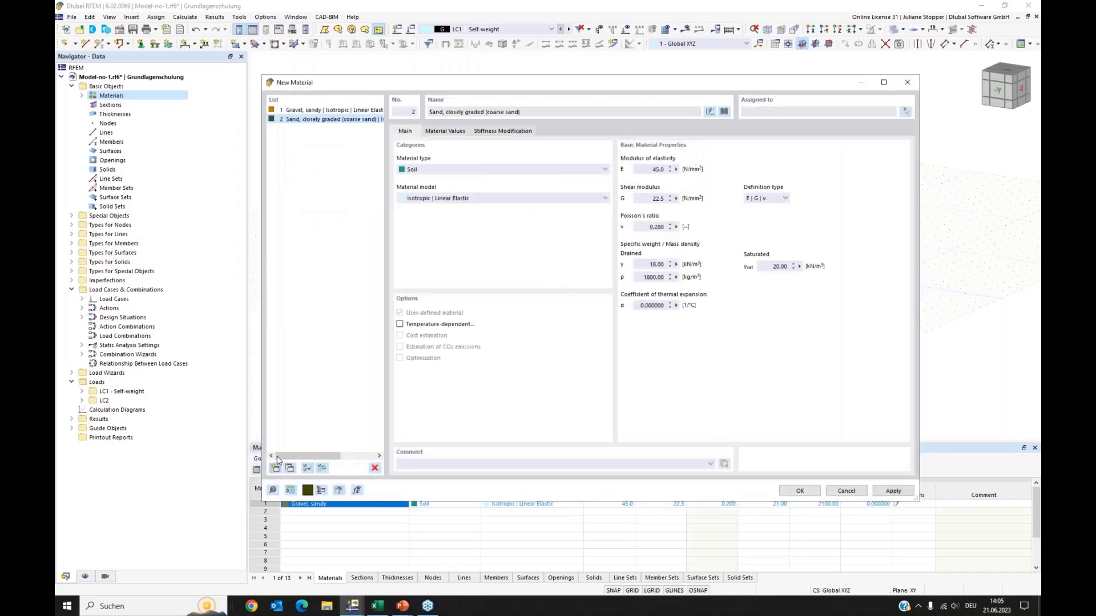
left_click(724, 111)
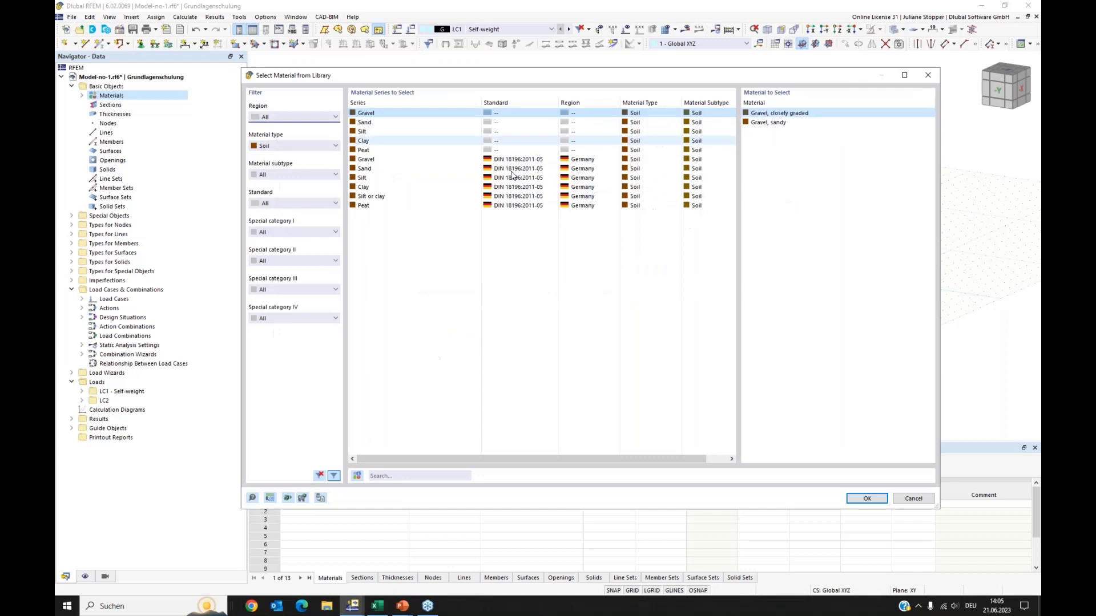
left_click(364, 141)
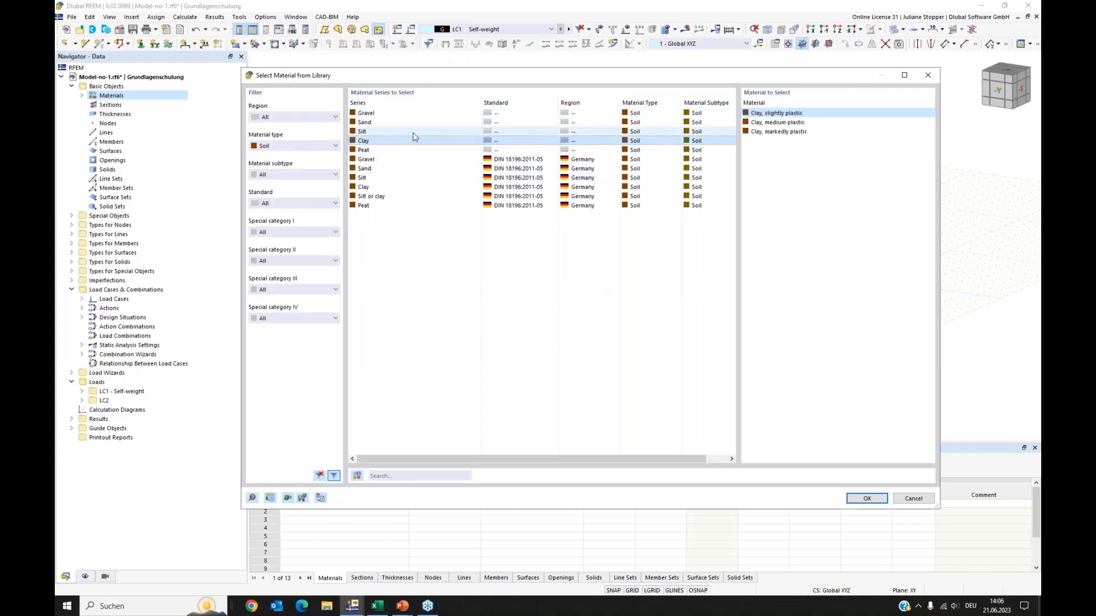
left_click(778, 122)
left_click(867, 498)
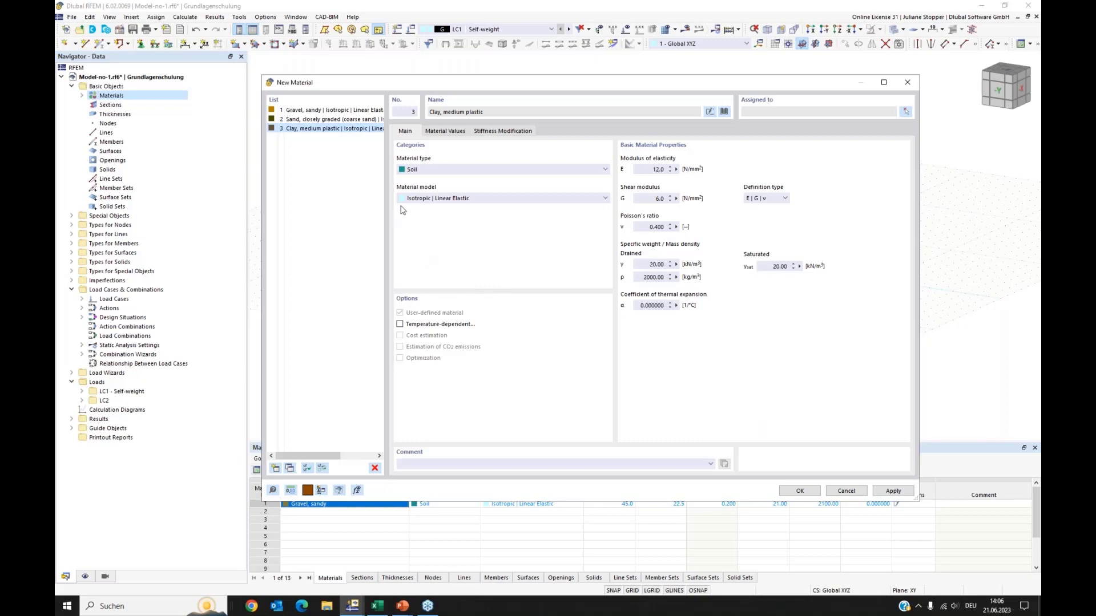
Review the clay's material type and material model options, keep Soil with Isotropic | Linear Elastic, and save the soil materials
left_click(431, 169)
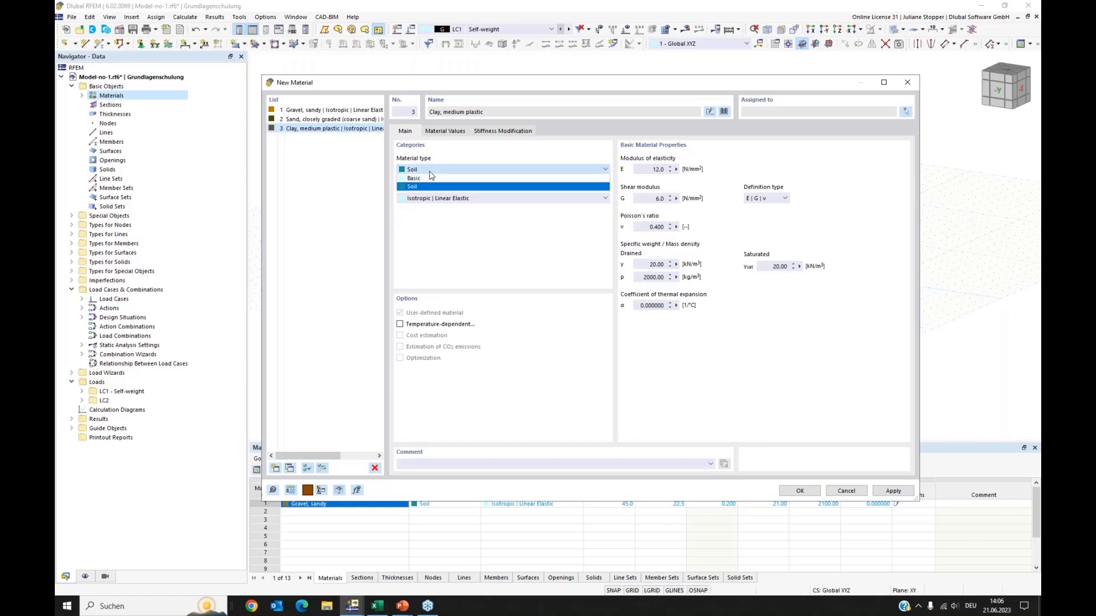
left_click(431, 175)
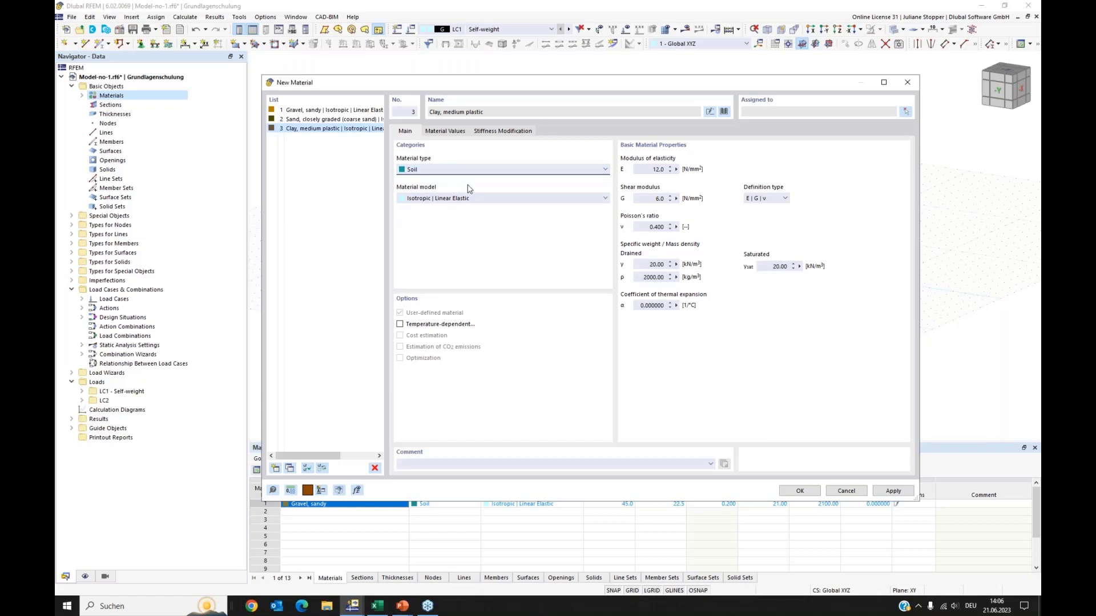
left_click(503, 200)
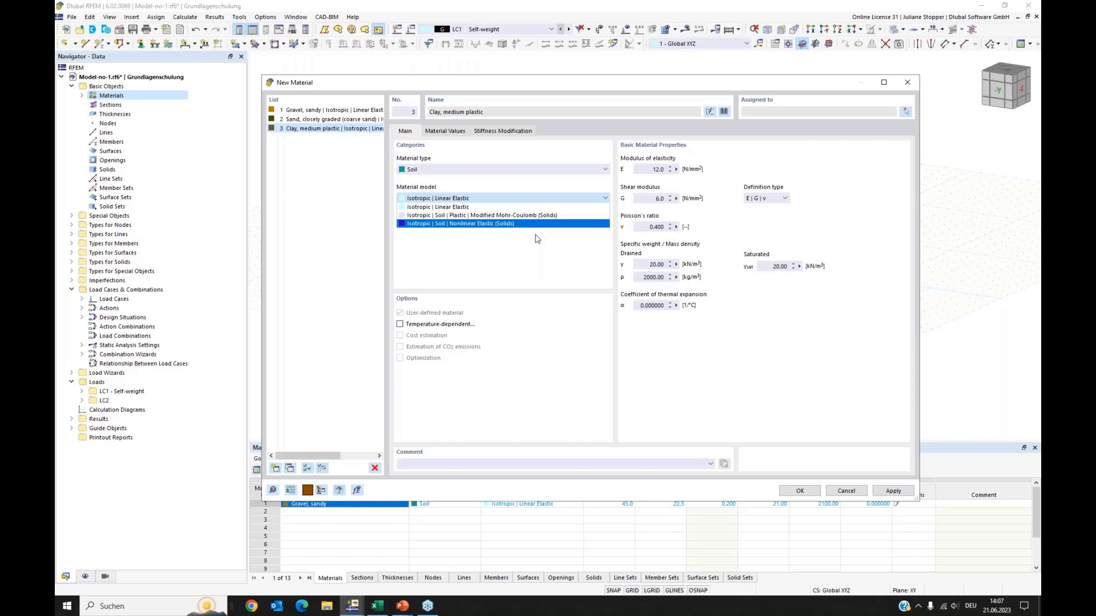
left_click(546, 260)
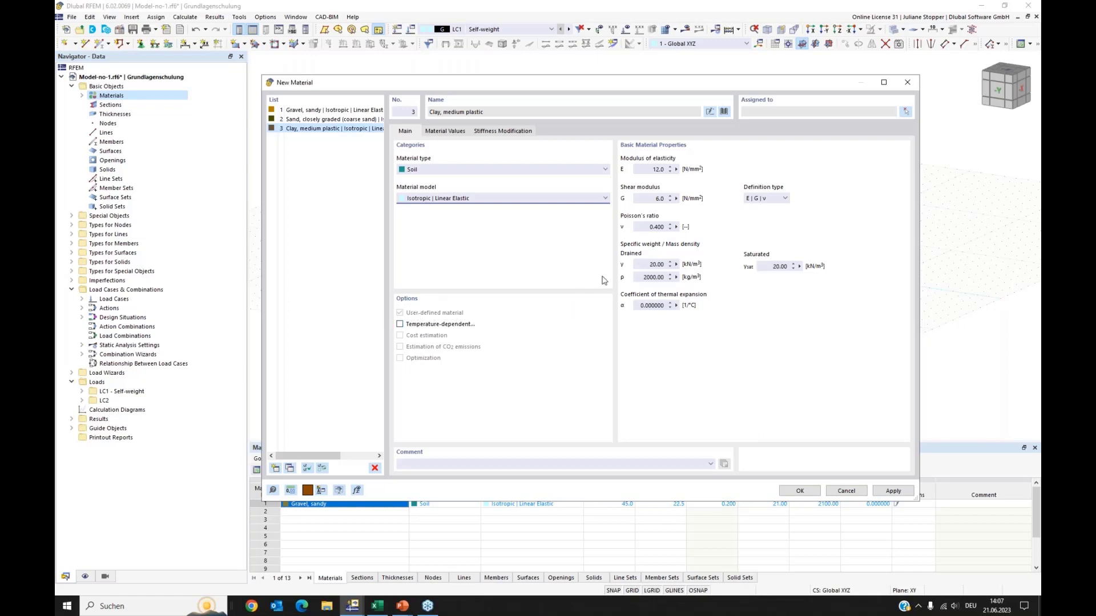
left_click(797, 492)
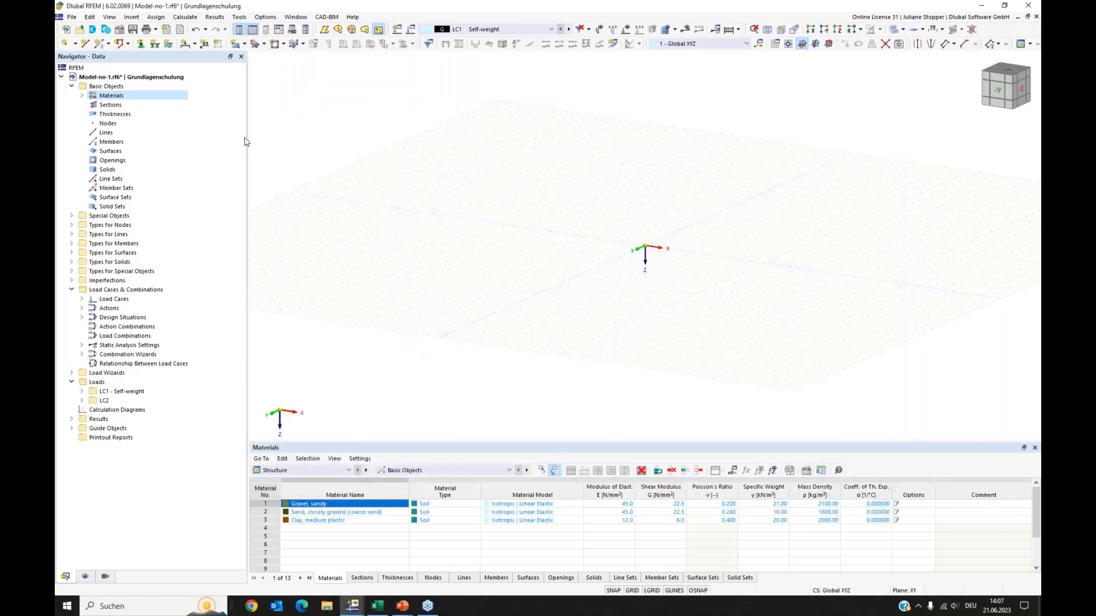
Create a new borehole among the special objects and activate its groundwater ordinate at Z = 4 m
left_click(84, 96)
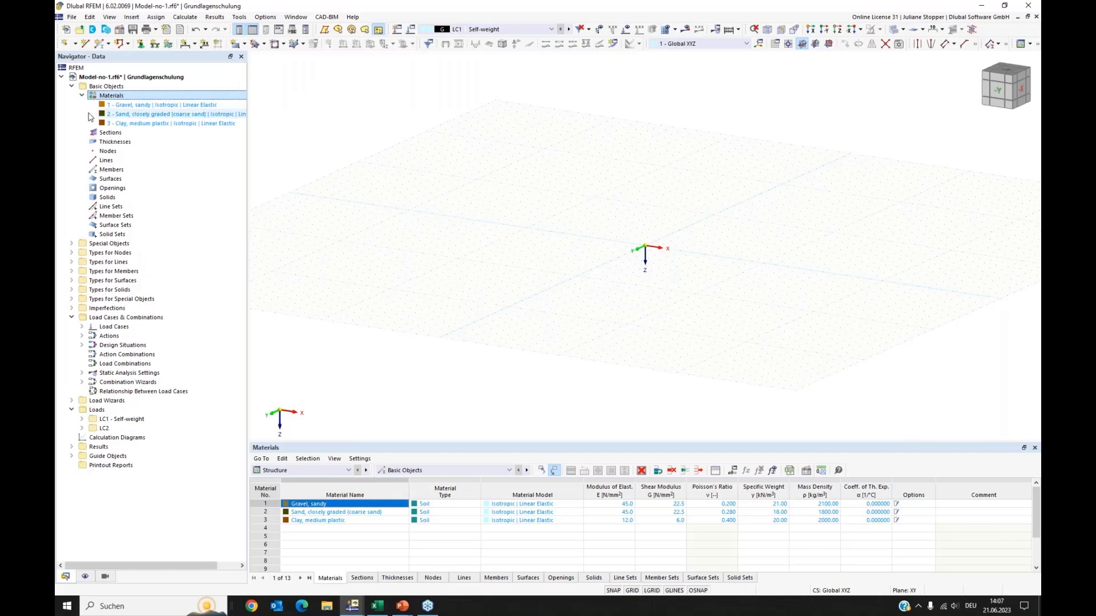
left_click(72, 243)
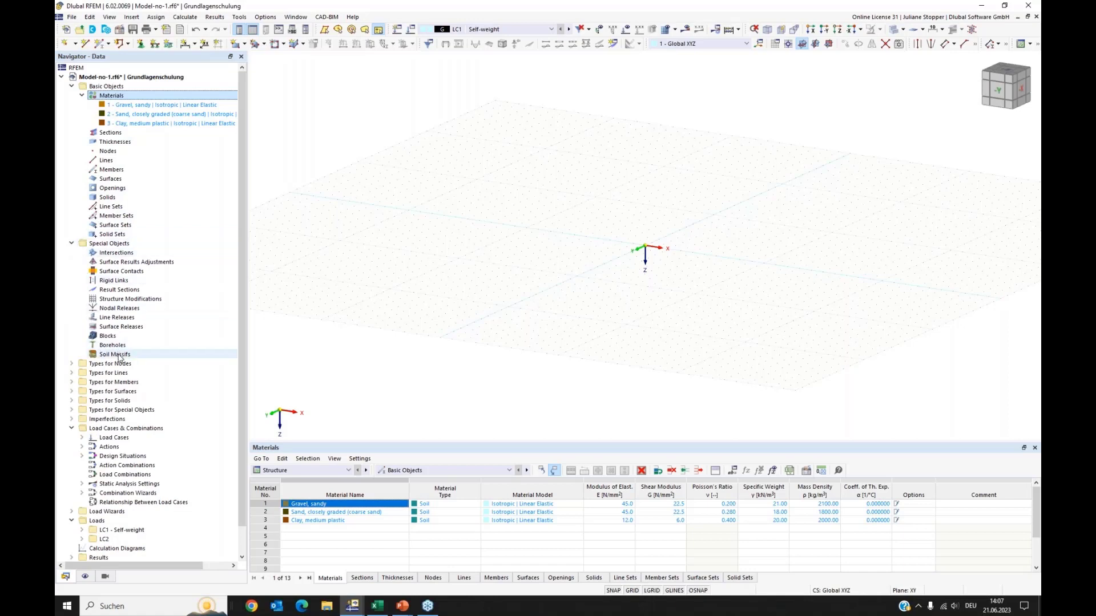
left_click(72, 87)
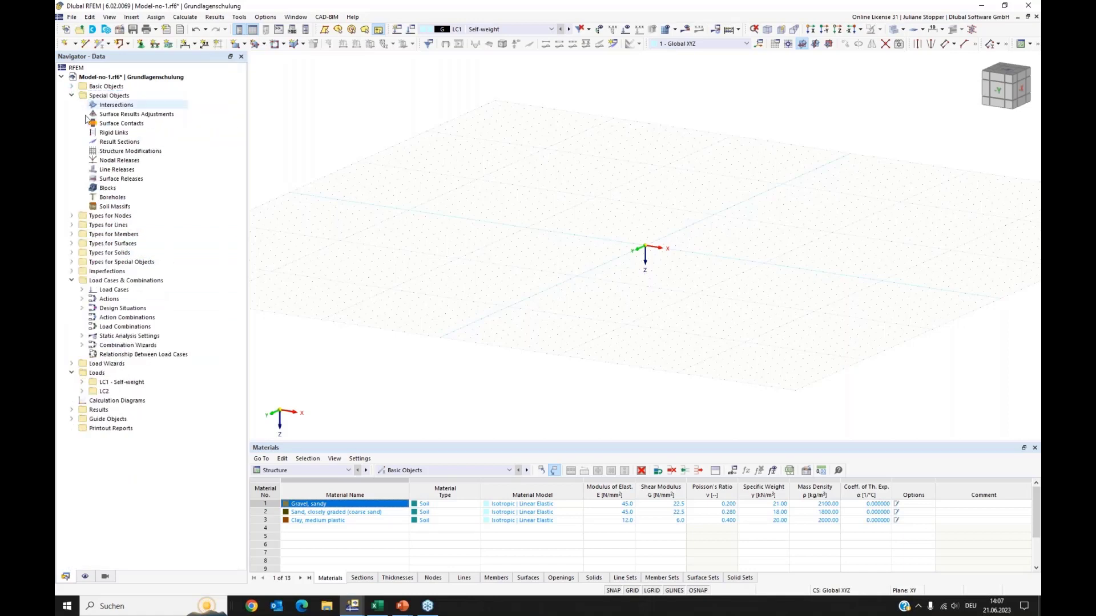
left_click(114, 198)
right_click(114, 199)
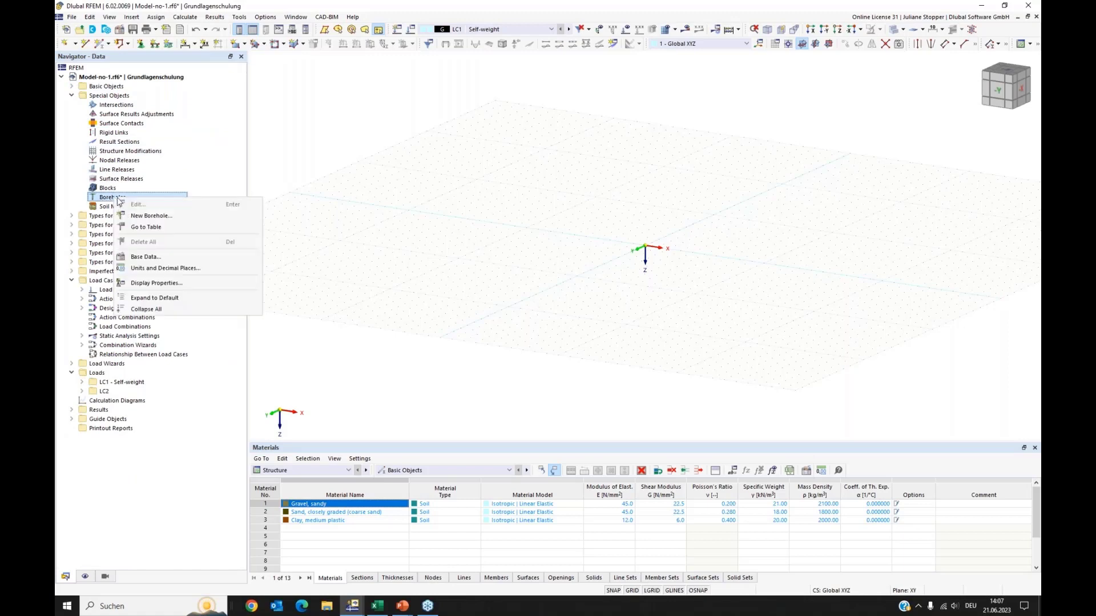
left_click(137, 216)
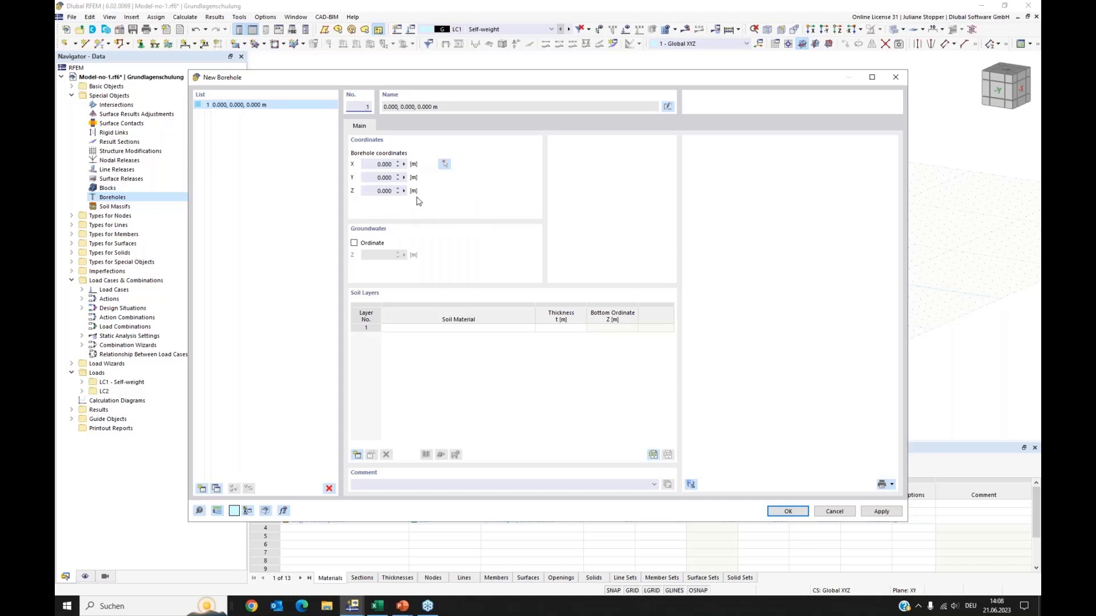
left_click(354, 244)
left_click_drag(373, 258, 413, 258)
left_click(576, 417)
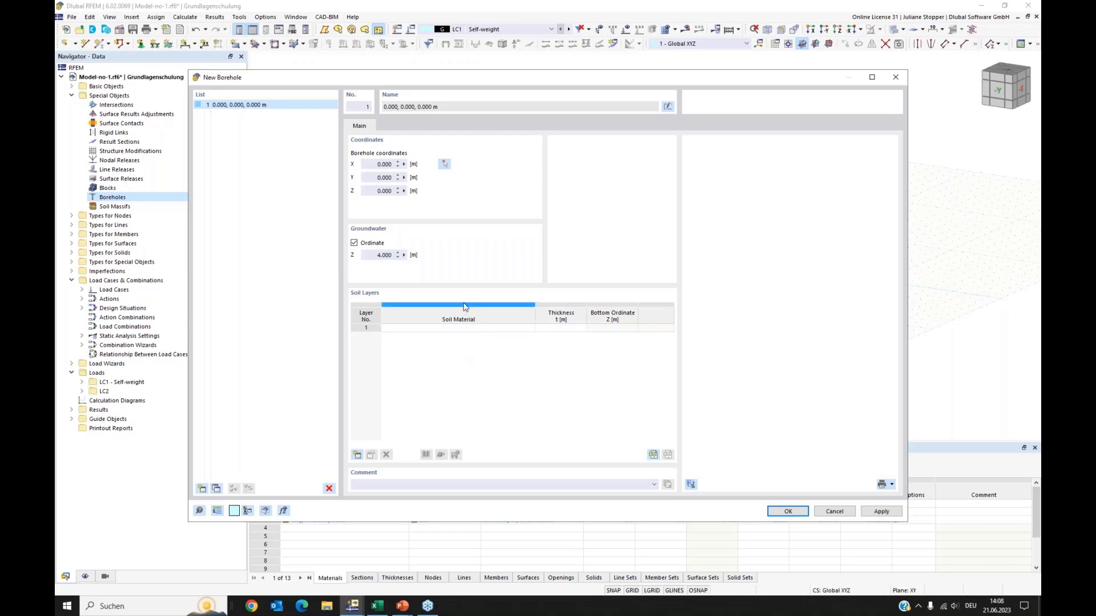
Define the borehole's first soil layer as "Sand, closely graded (coarse sand)" with a thickness of 2.5 m
left_click(533, 332)
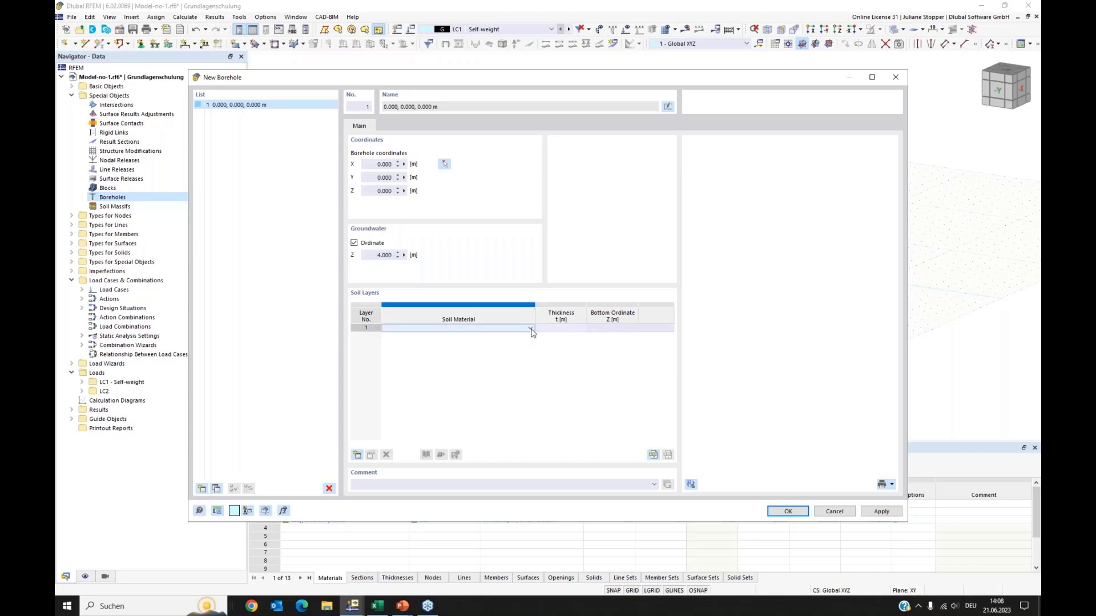
left_click(531, 330)
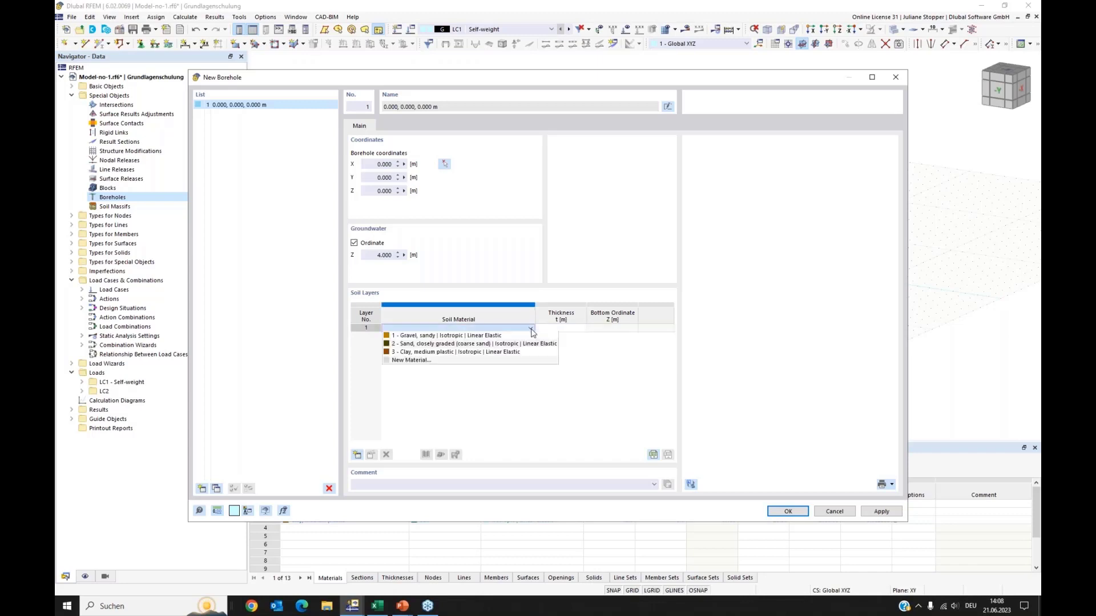
left_click(505, 344)
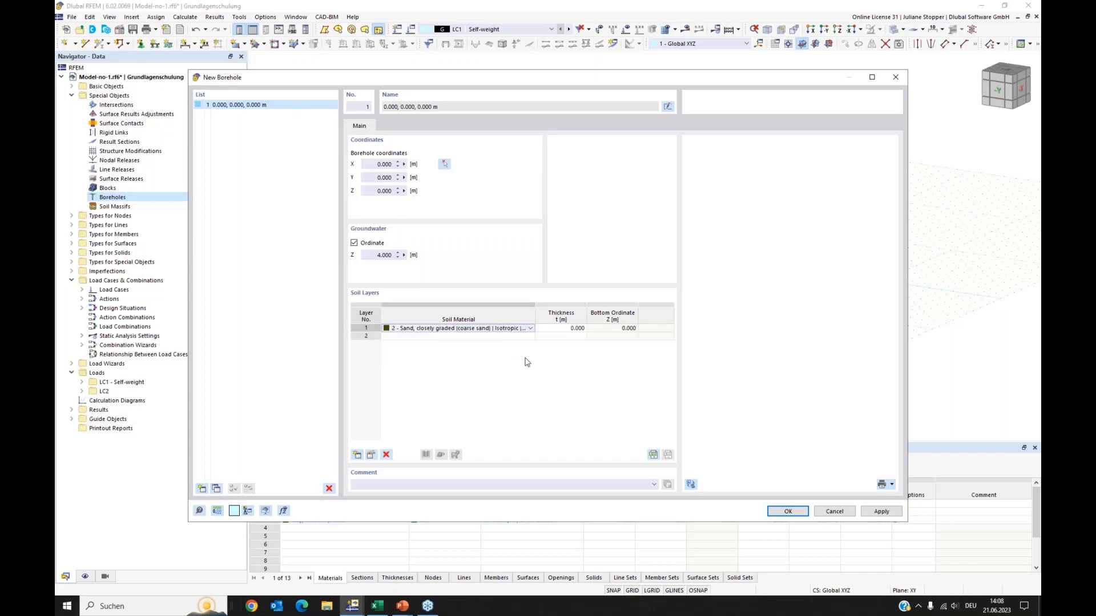
left_click(560, 329)
left_click(561, 328)
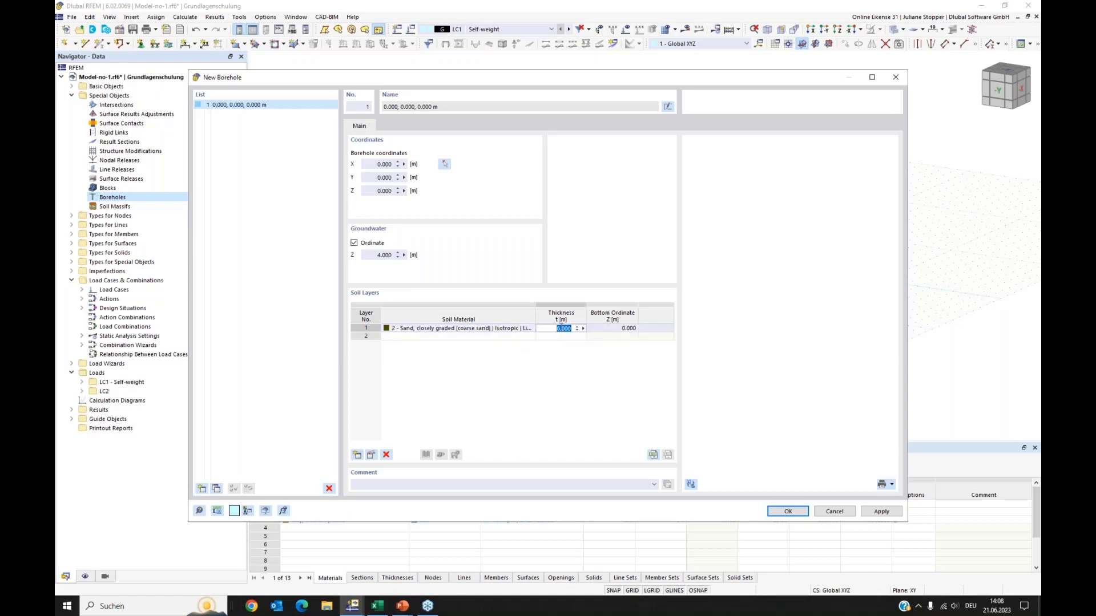
type("2.5")
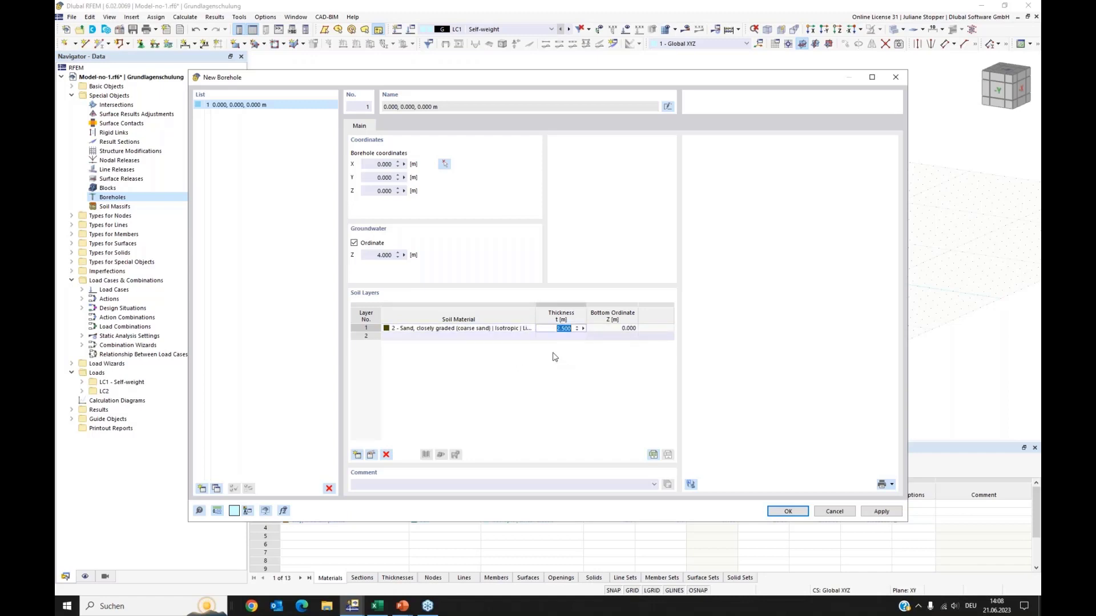
Add a second soil layer of "Clay, medium plastic" with a thickness of 2 m to the borehole
left_click(474, 336)
left_click(510, 336)
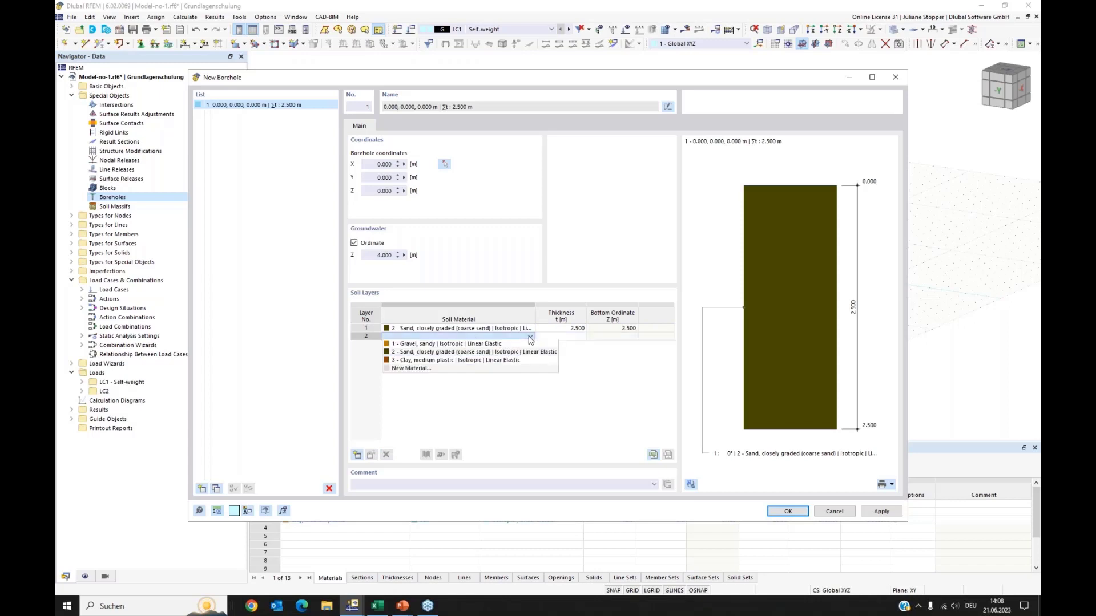
left_click(505, 361)
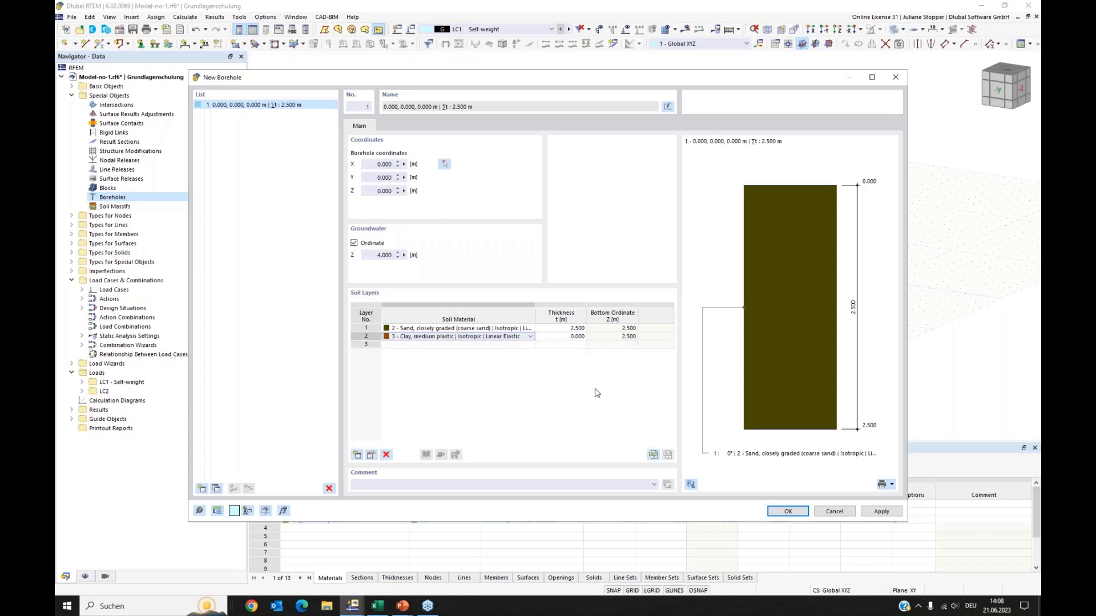
left_click(572, 336)
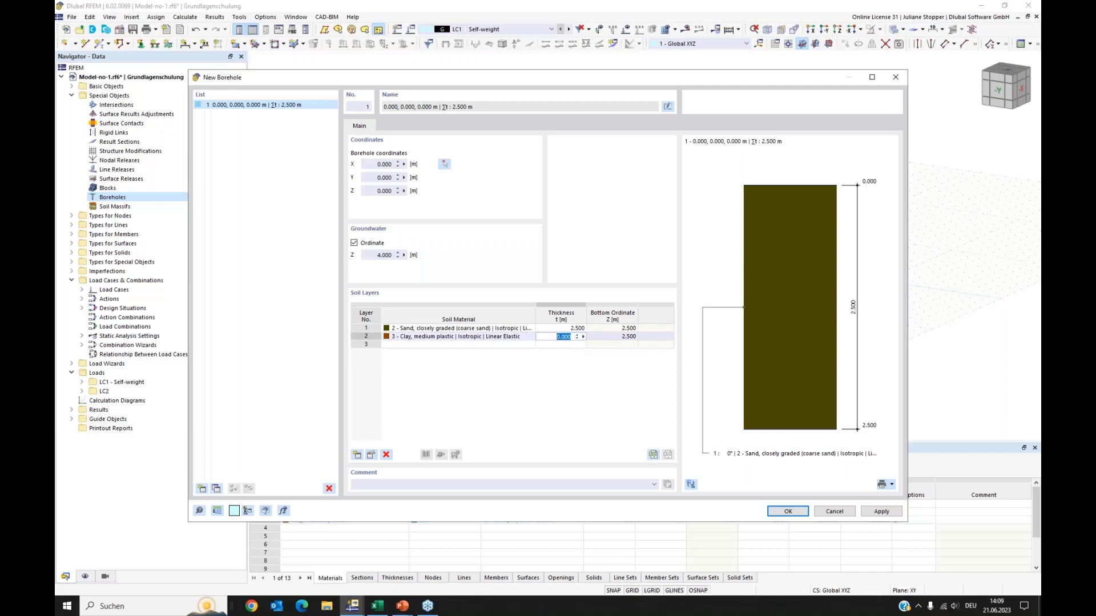
type("2")
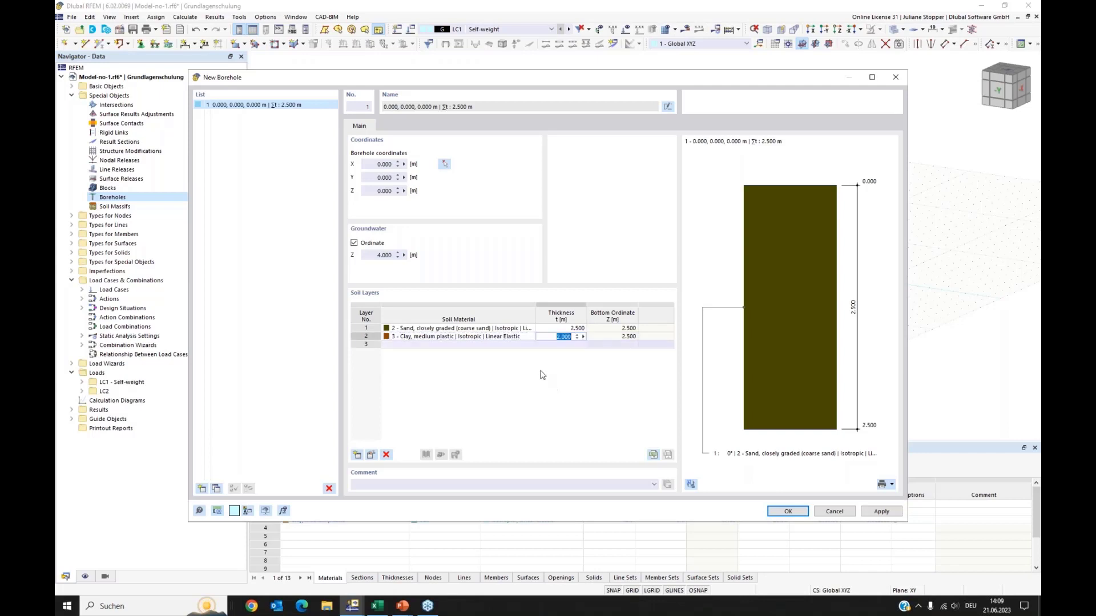
Add a third soil layer of "Gravel, sandy" with a thickness of 15 m and save the borehole
left_click(489, 345)
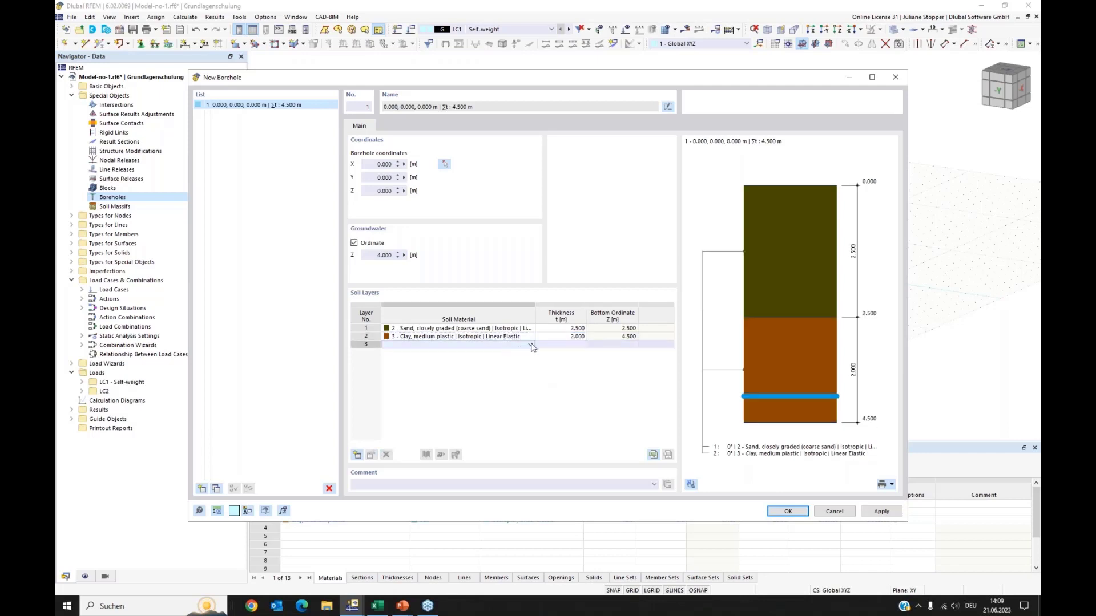
left_click(530, 345)
left_click(508, 352)
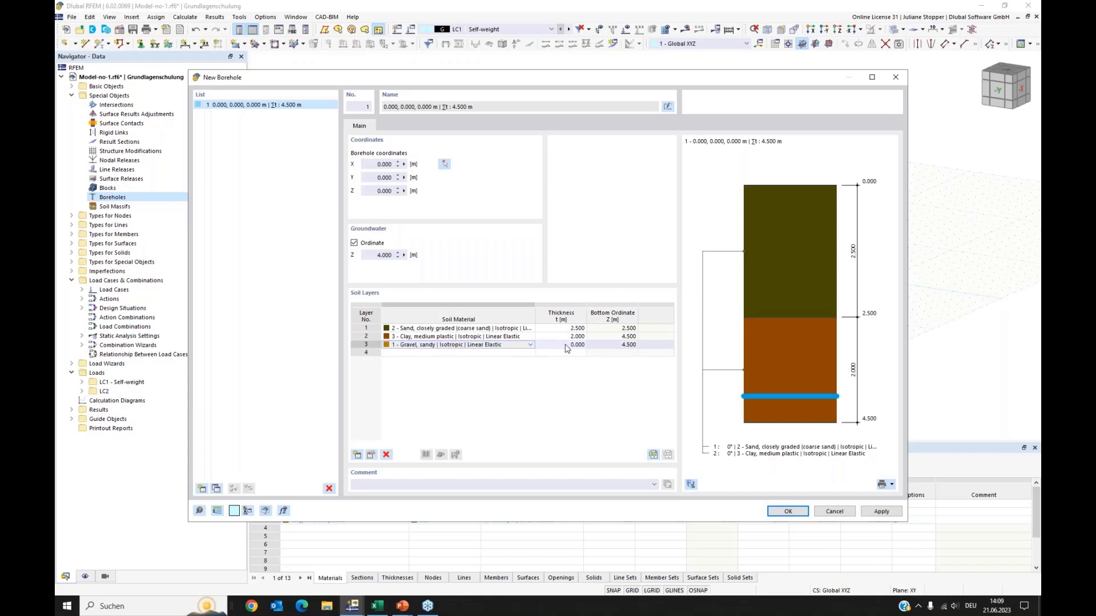
left_click(567, 346)
type("15")
key("Return")
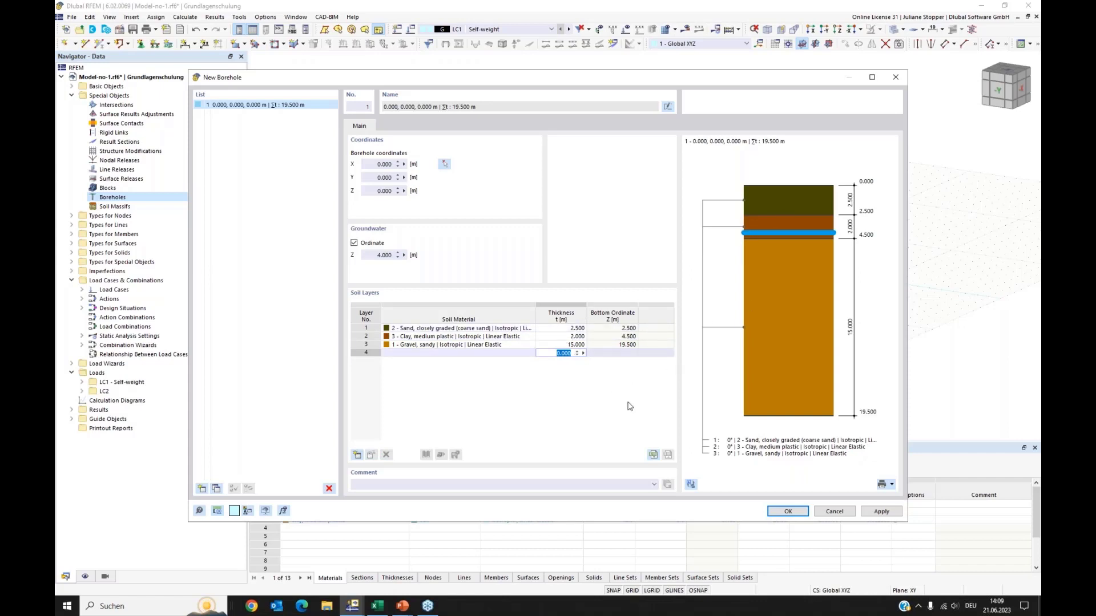
left_click(789, 512)
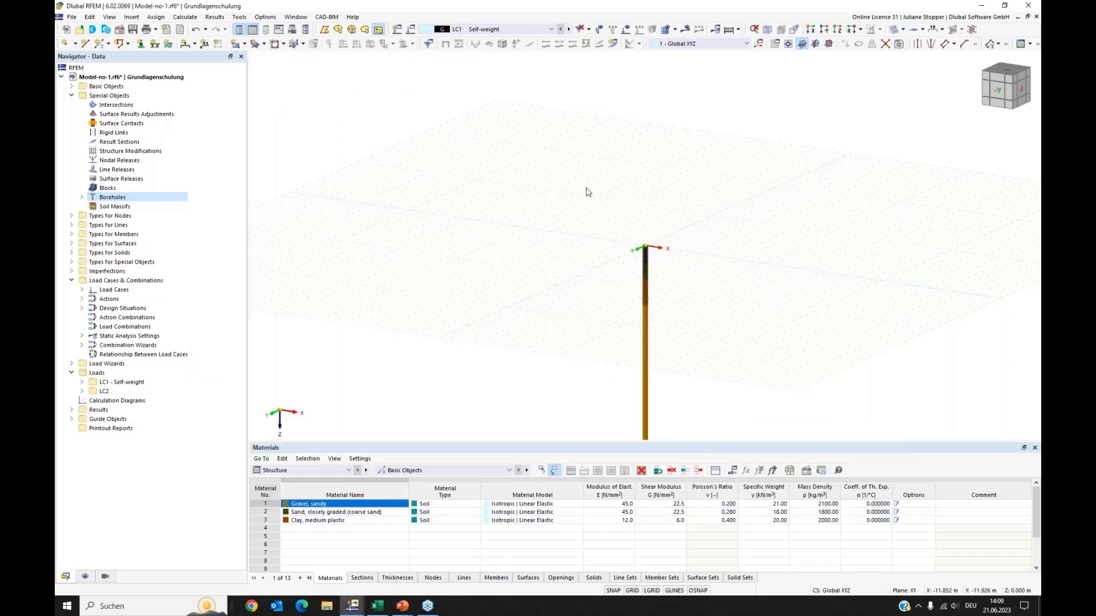
Turn off the visibility of the work plane grid
scroll(632, 220, "up", 1)
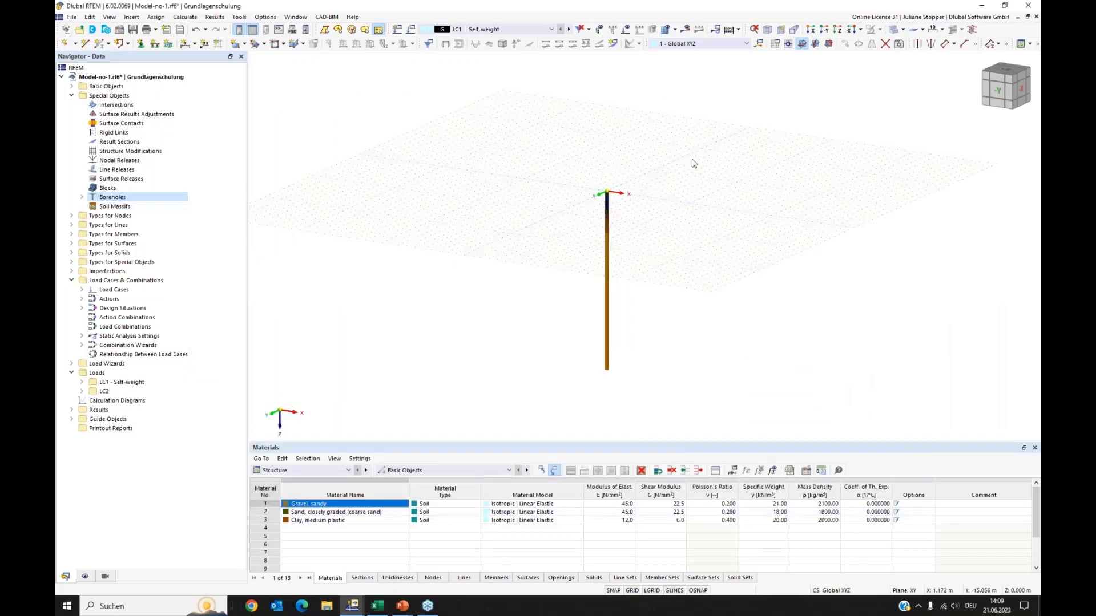
left_click(775, 46)
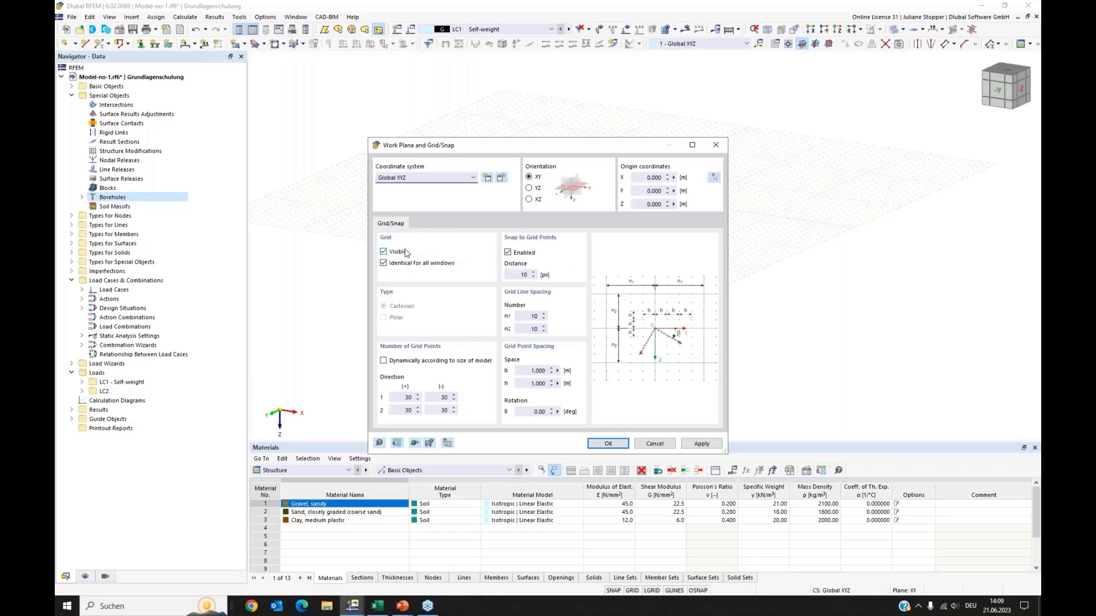
left_click(383, 253)
left_click(604, 445)
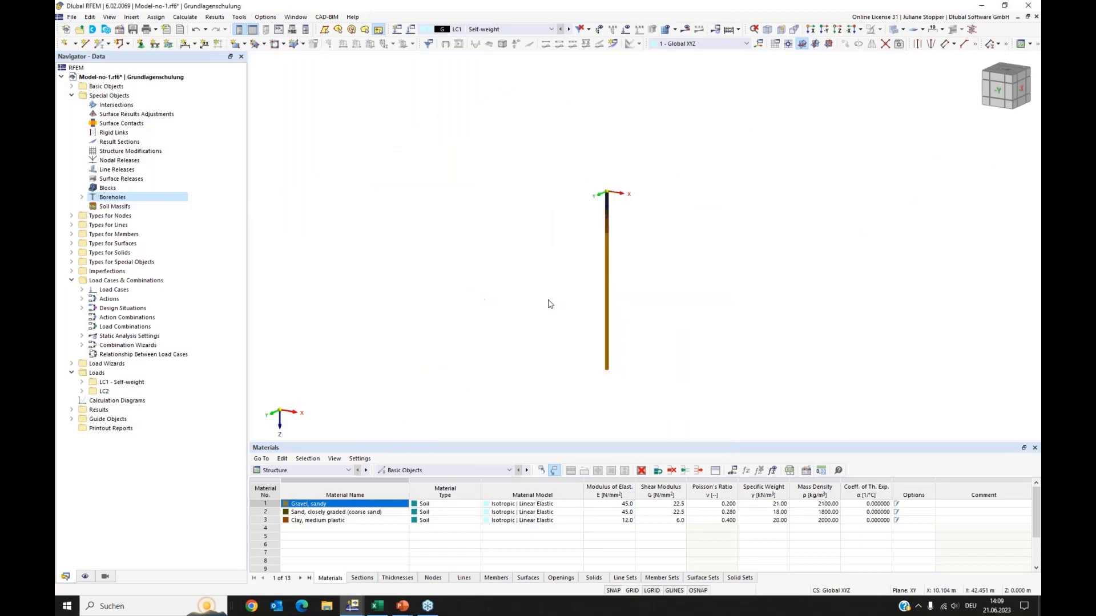
Create a background layer among the guide objects and load Lageplan_Aufschlussbohrungen.dxf from the 01_Lageplan_Aufschluesse-dxf folder
scroll(606, 197, "up", 1)
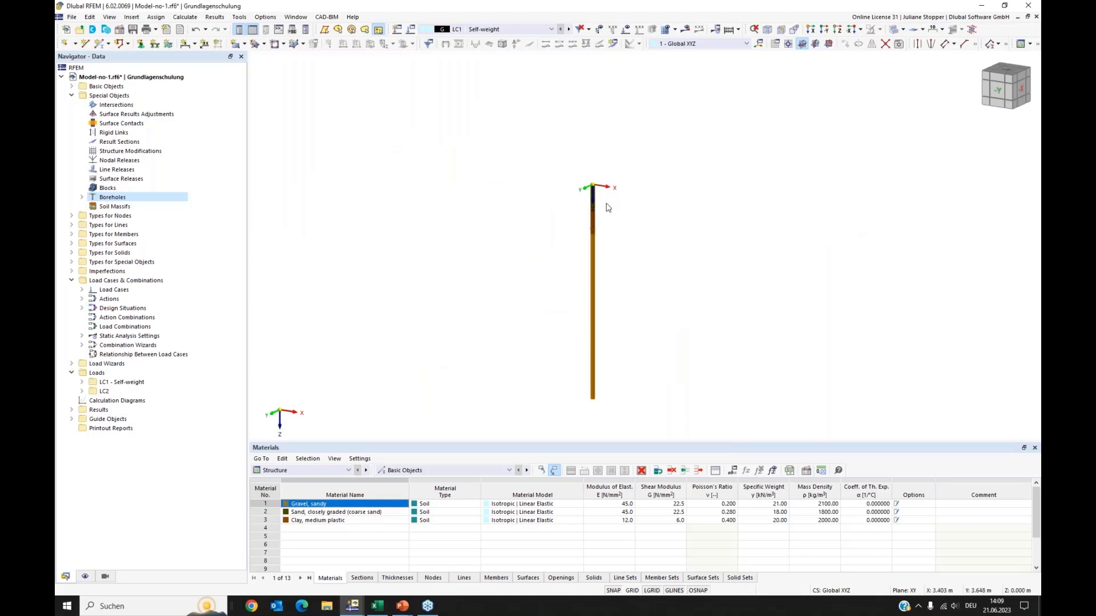
scroll(605, 211, "up", 1)
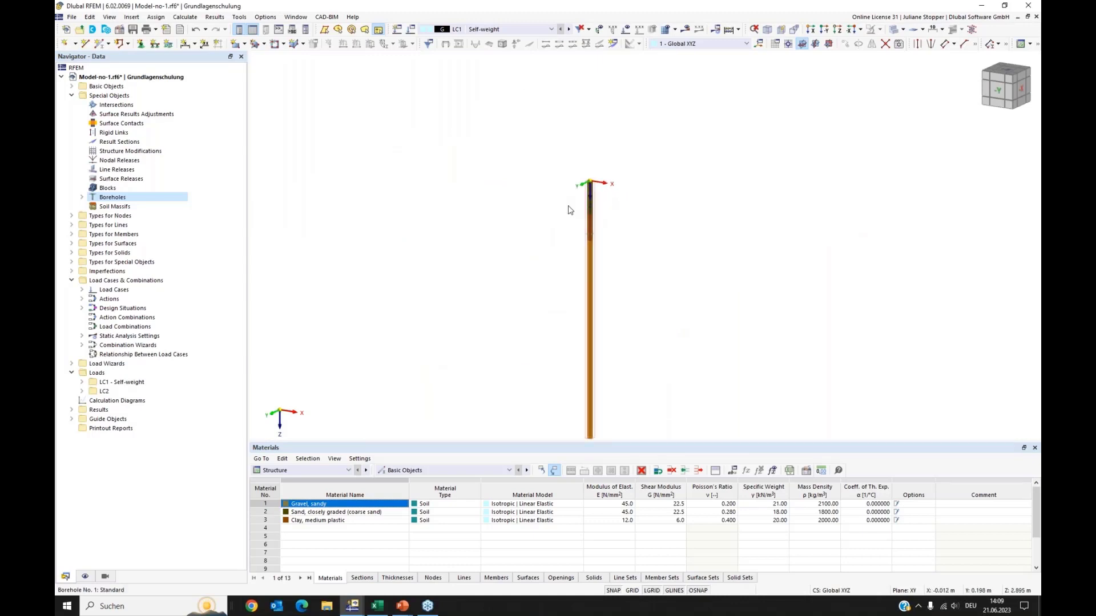
scroll(542, 212, "down", 1)
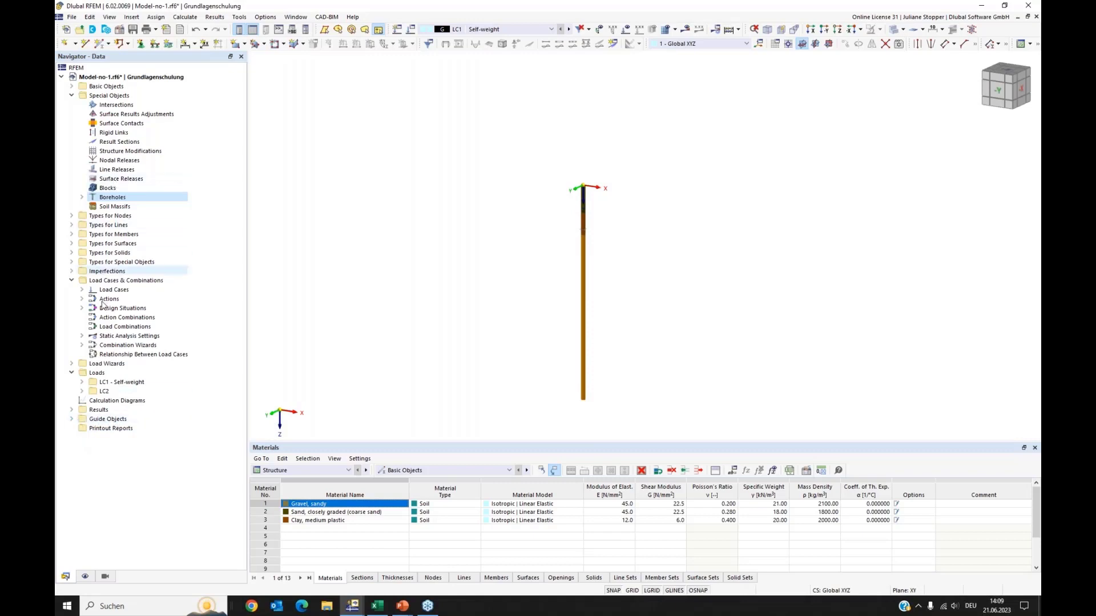
left_click(72, 419)
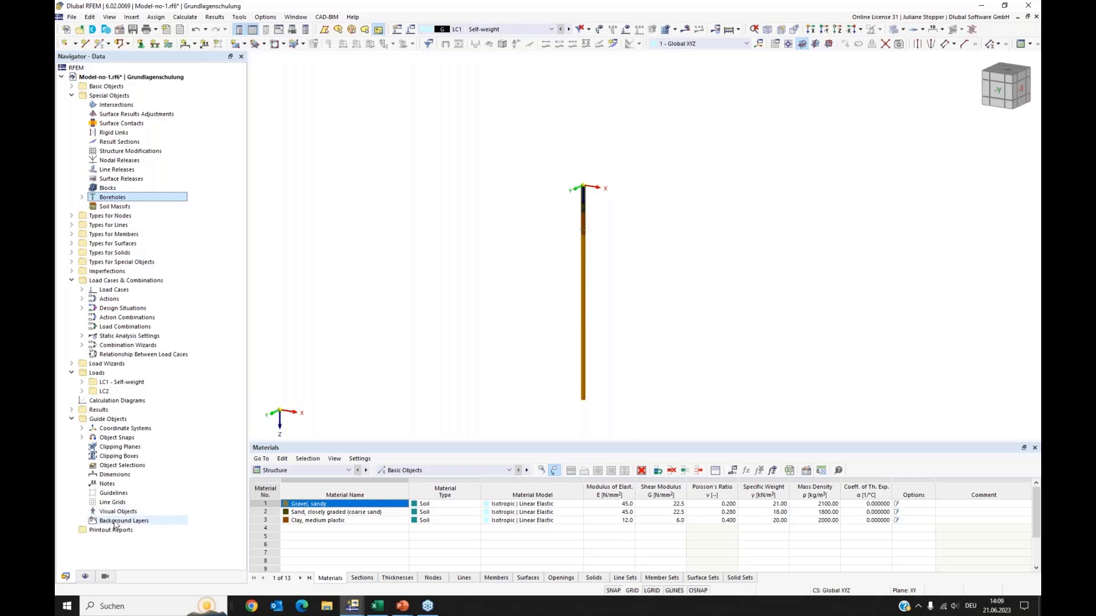
left_click(116, 522)
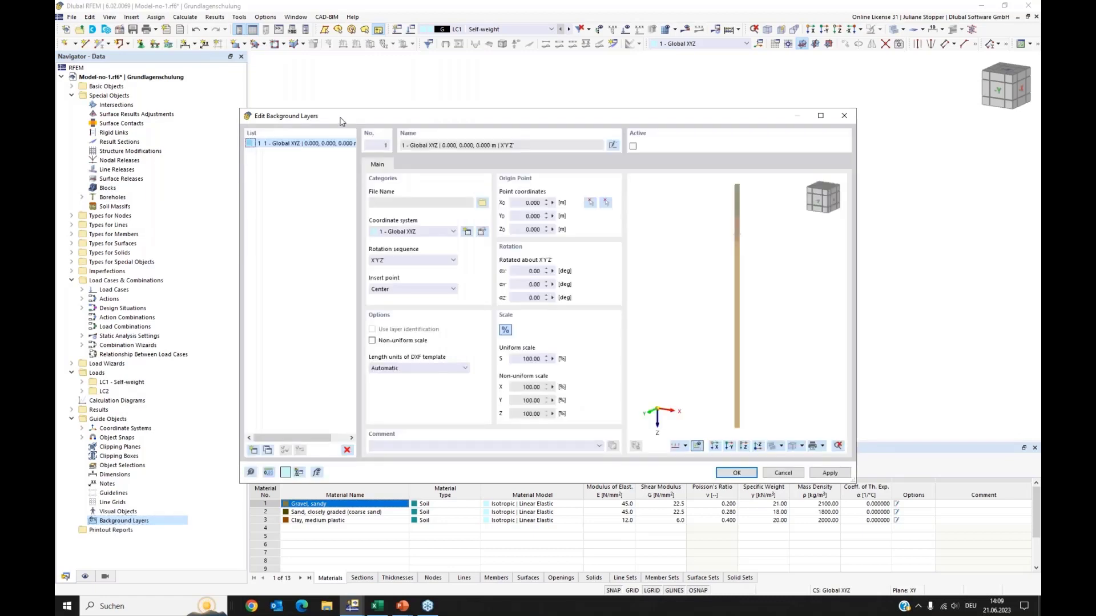
left_click(483, 204)
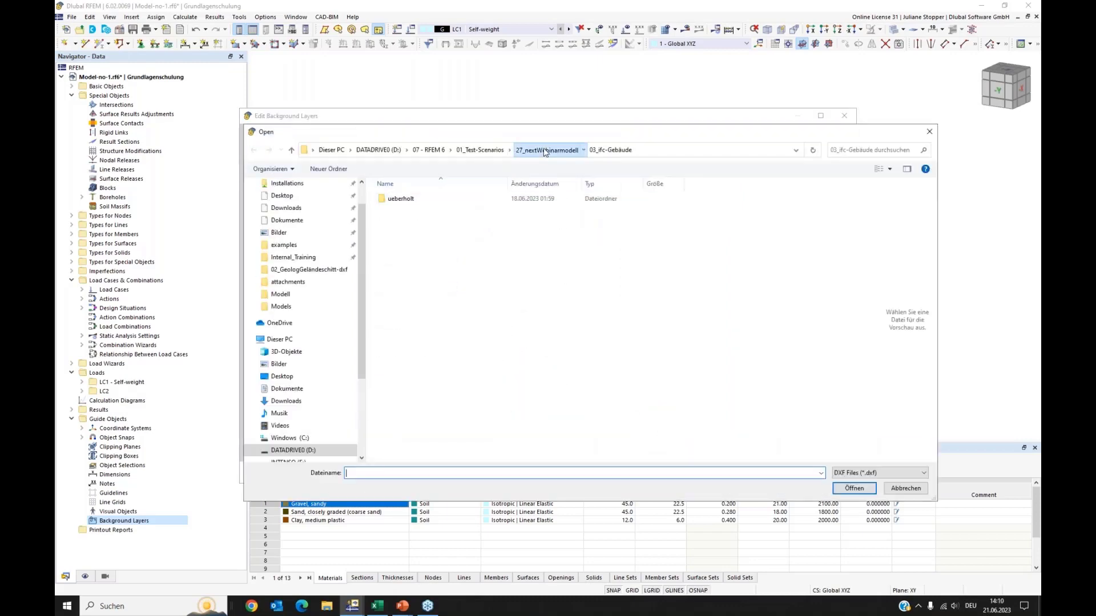
left_click(545, 150)
double_click(409, 199)
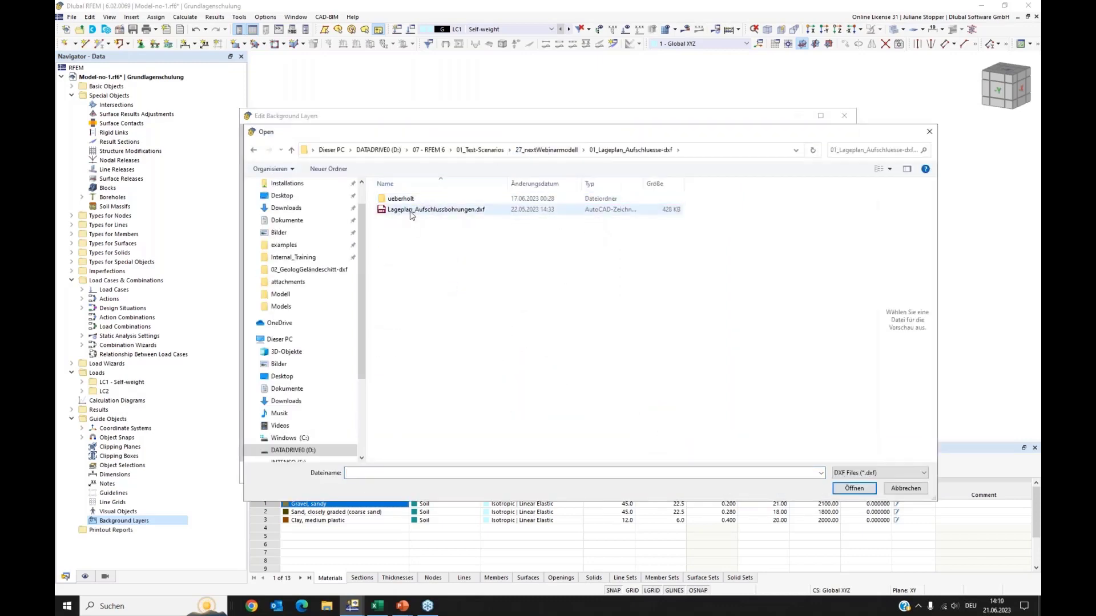
left_click(411, 212)
left_click(852, 490)
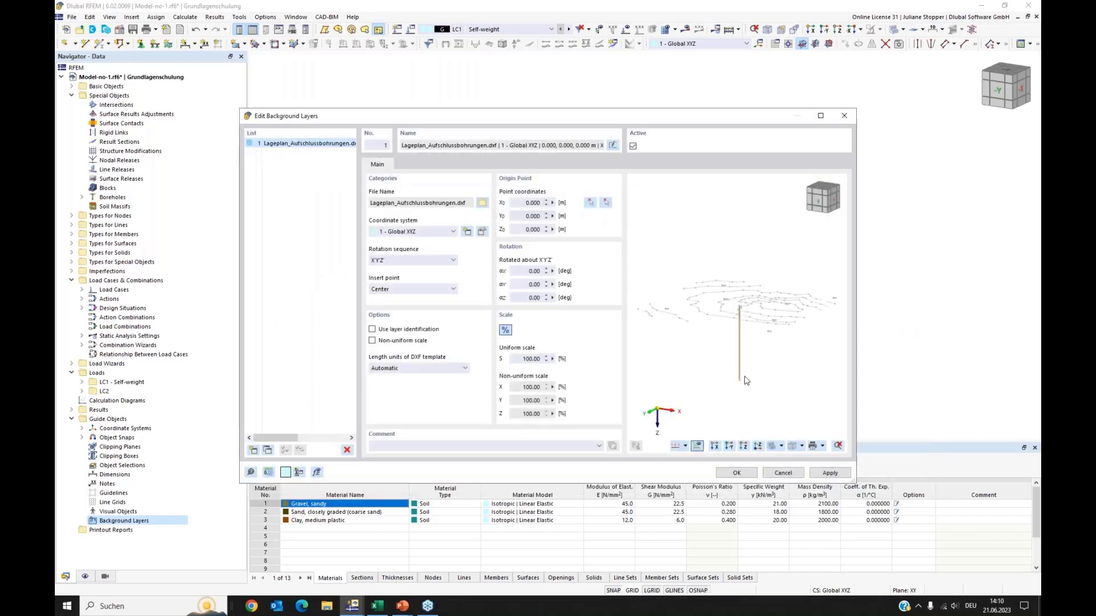
Check the site plan from above and rotate the background layer 180° about Z
left_click(743, 446)
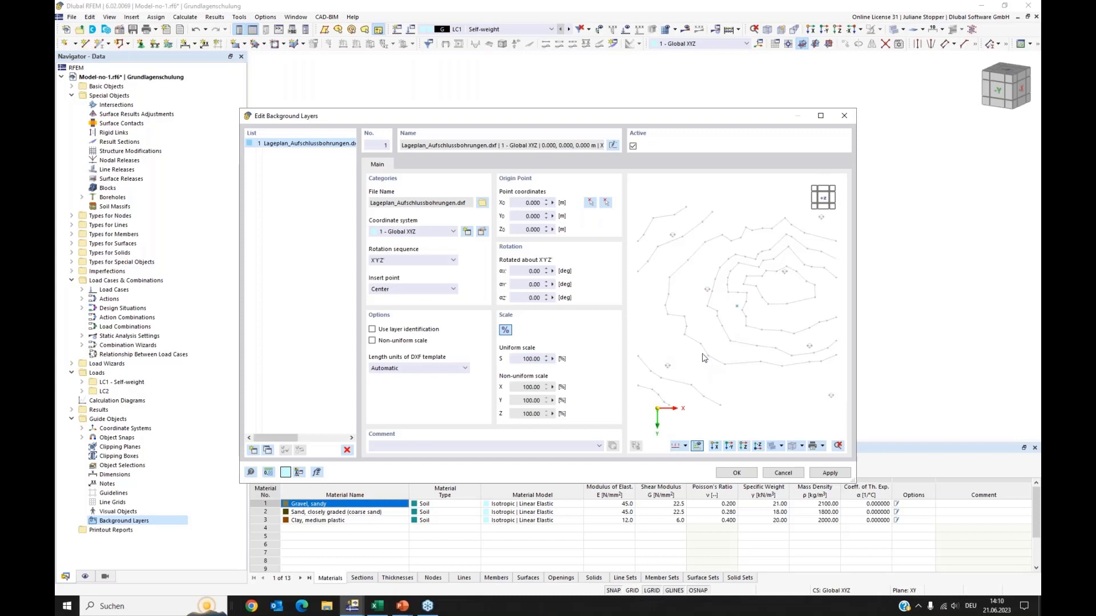
left_click(524, 298)
left_click(529, 284)
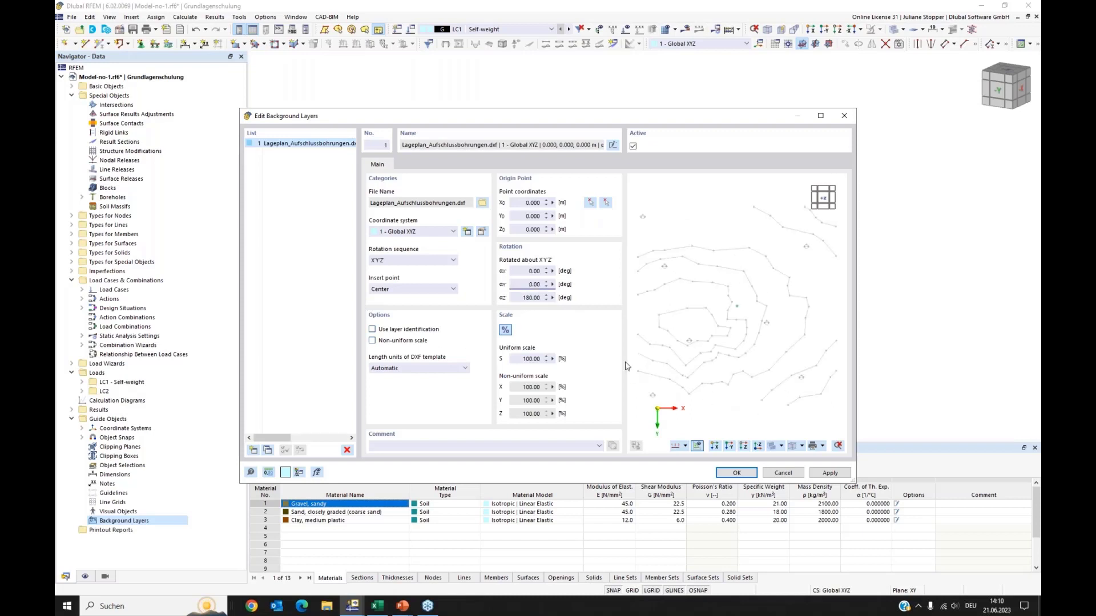
Activate layer identification for the background layer, exclude the DL_NODES layer, and save it
left_click(372, 330)
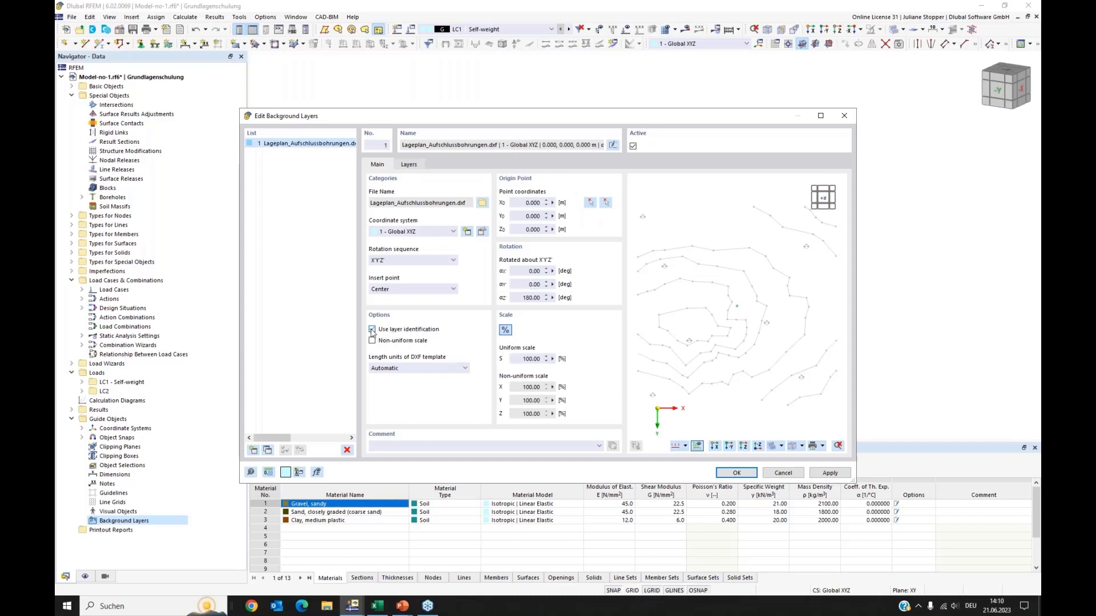
left_click(409, 166)
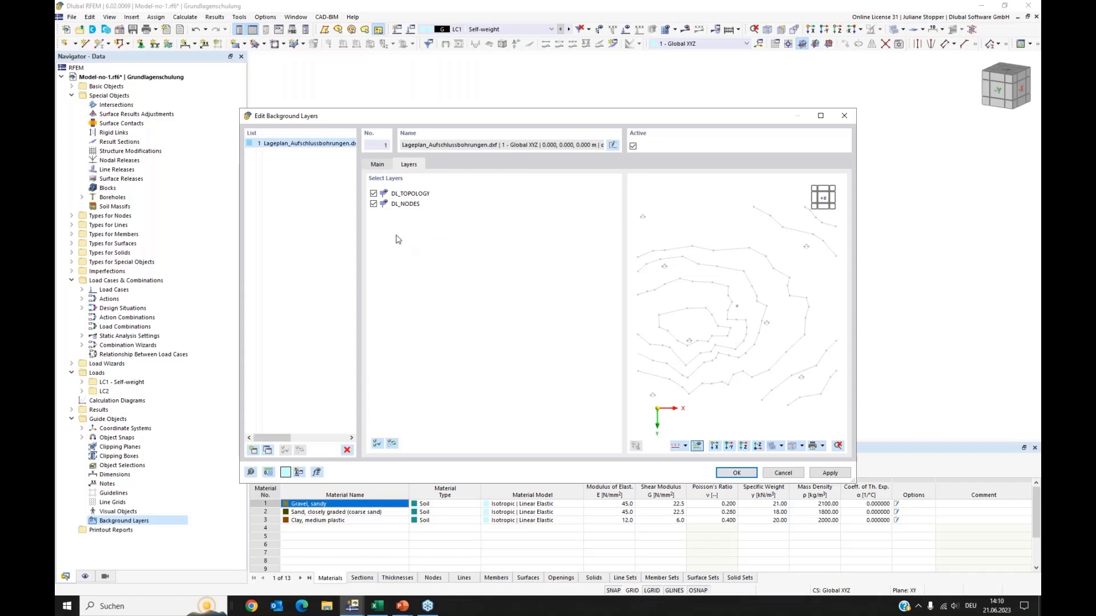
left_click(374, 204)
left_click(734, 472)
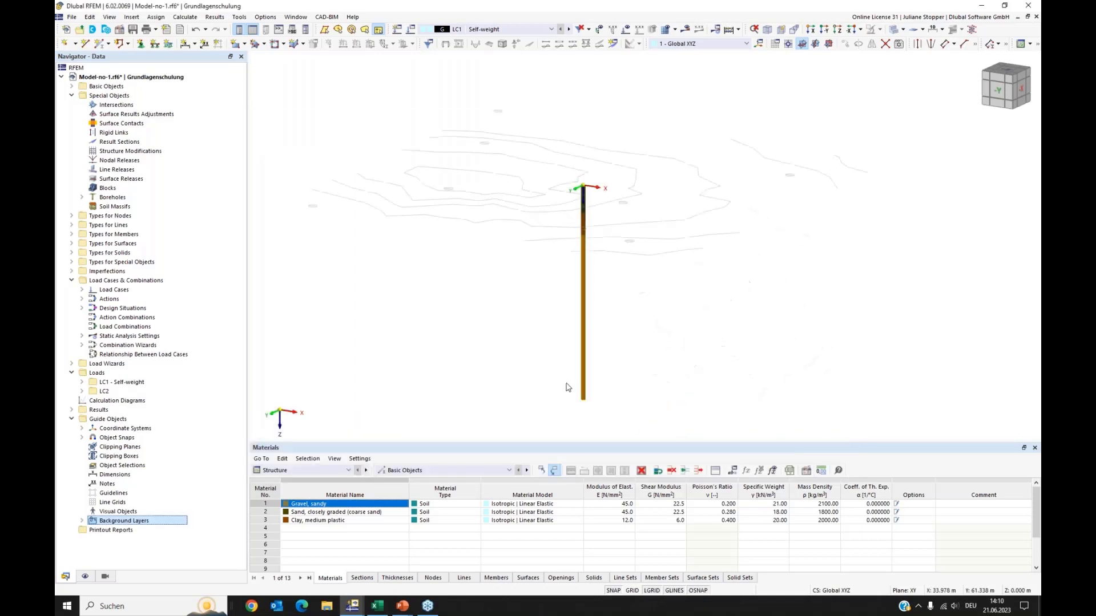
Limit the Standard object snap to centers and focuses and background layers by disabling nodes, guidelines and line grids, and set it active
left_click(837, 44)
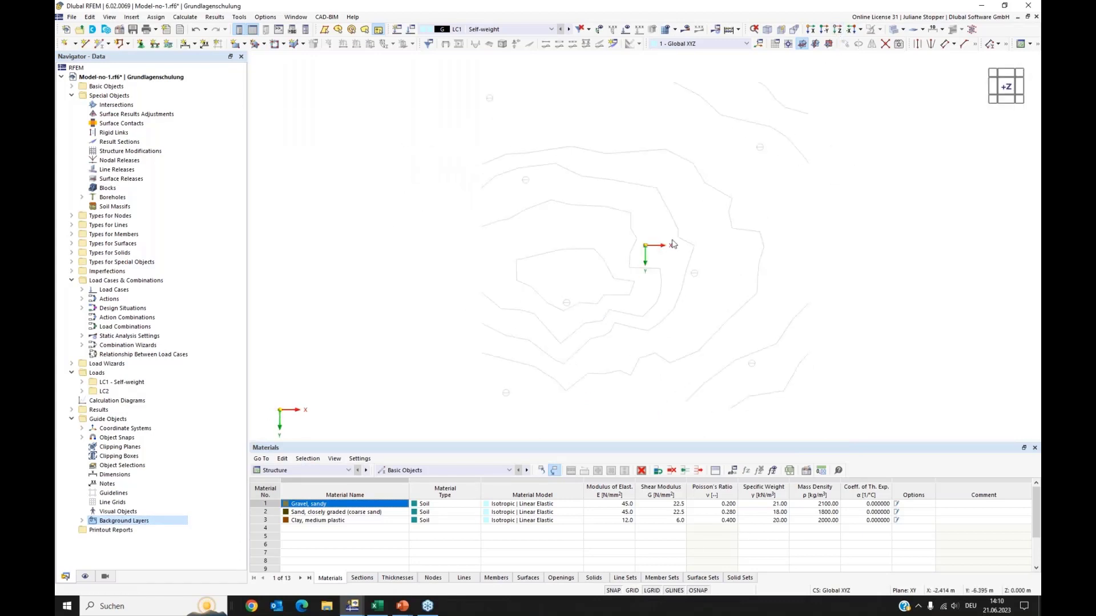
middle_click_drag(744, 331, 741, 277, "ctrl")
middle_click_drag(548, 242, 542, 262)
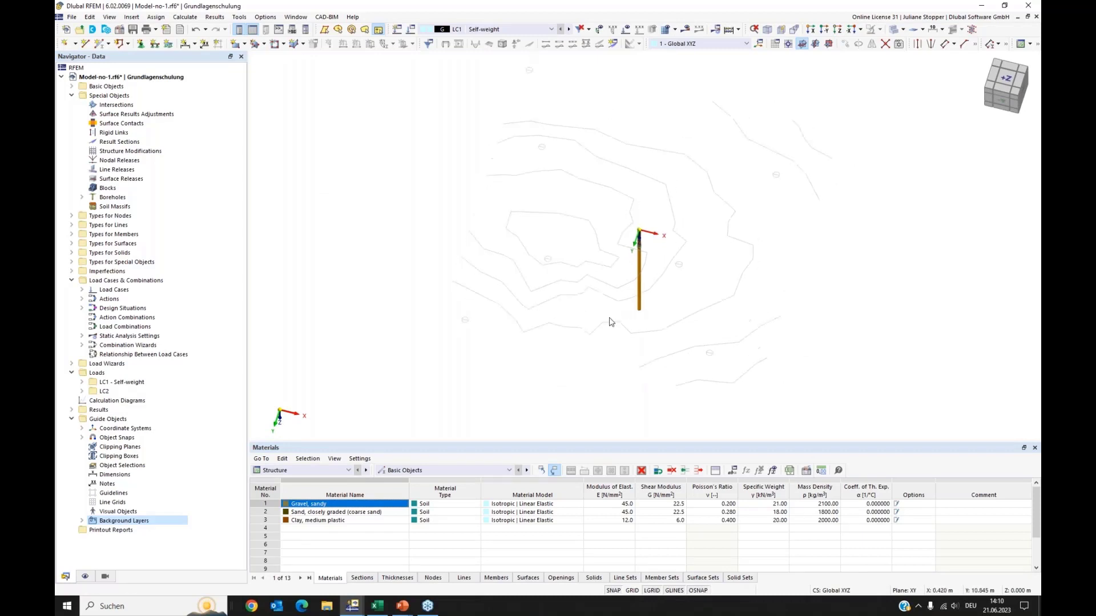
middle_click_drag(609, 318, 618, 289, "ctrl")
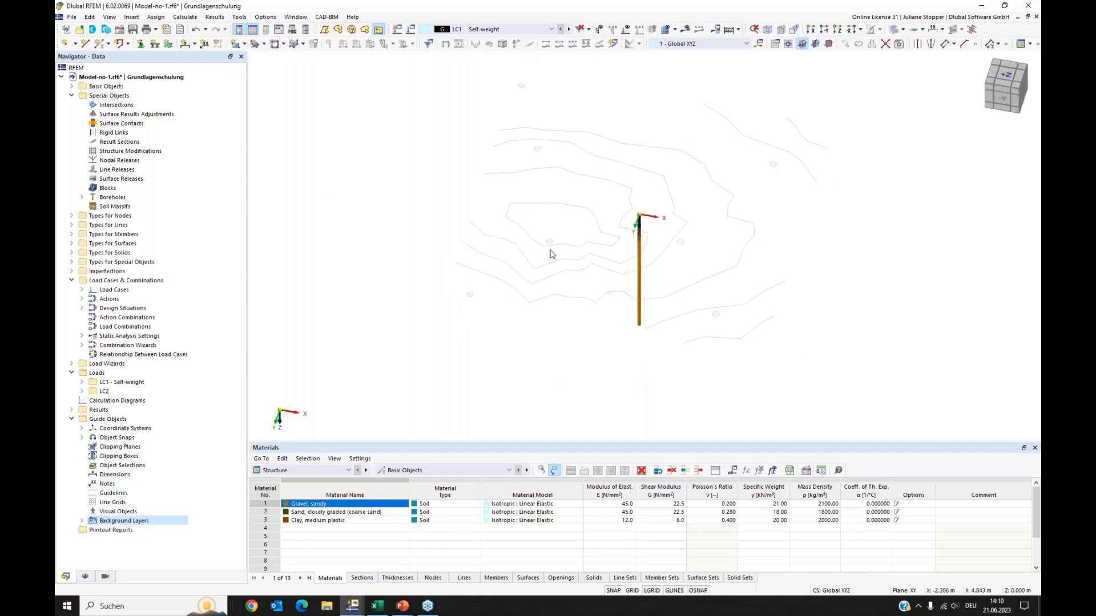
left_click(82, 438)
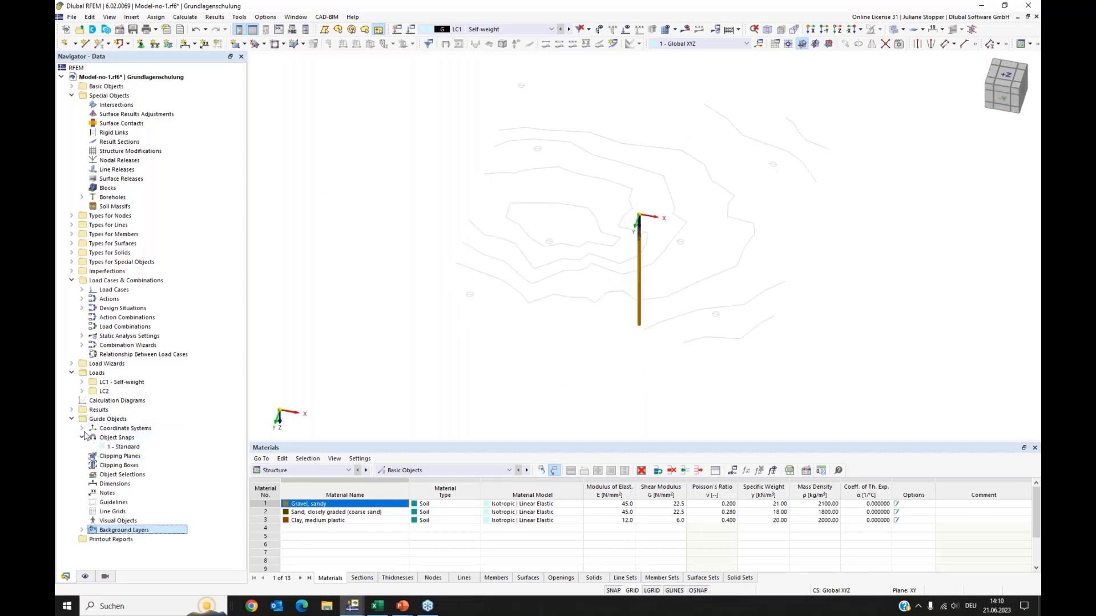
left_click(121, 447)
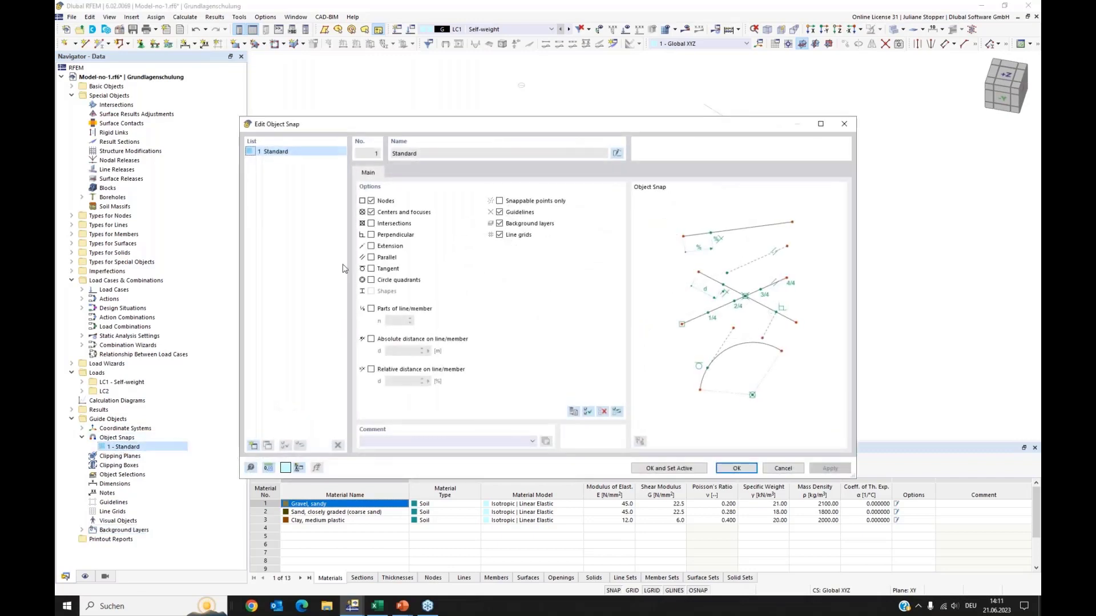
left_click(371, 201)
left_click(500, 236)
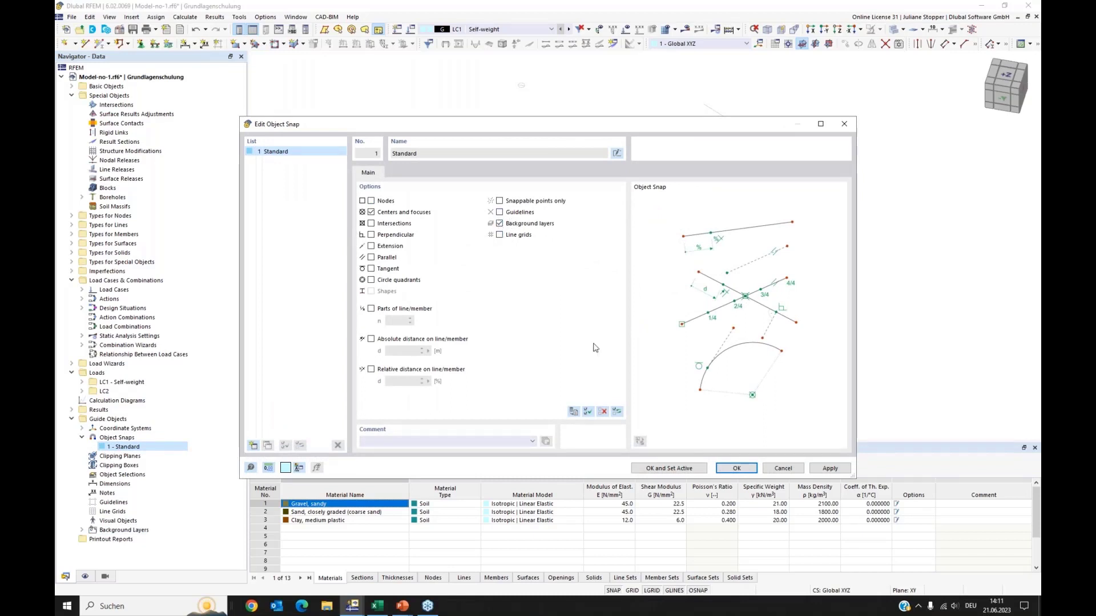
left_click(682, 469)
Start placing nodes graphically and set the first one at the head of the existing borehole
scroll(656, 197, "up", 2)
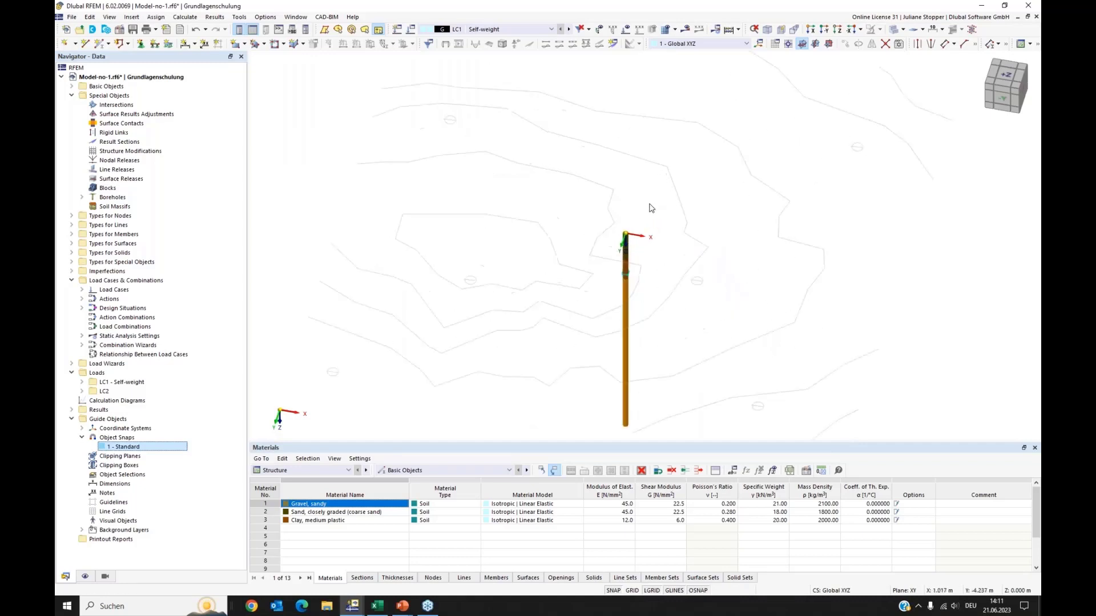
scroll(628, 234, "down", 1)
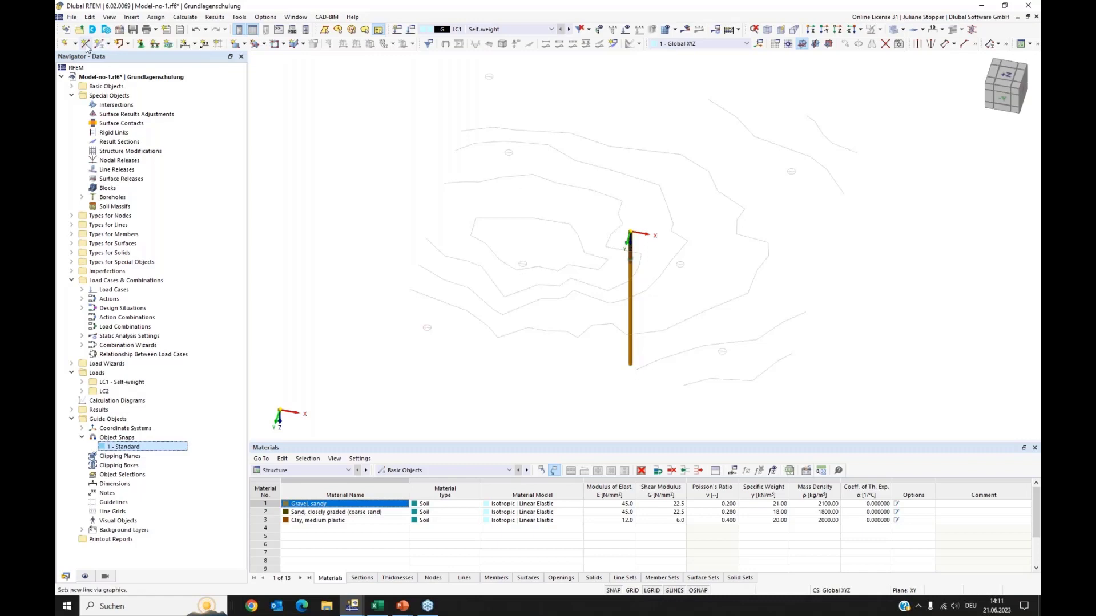
left_click(65, 43)
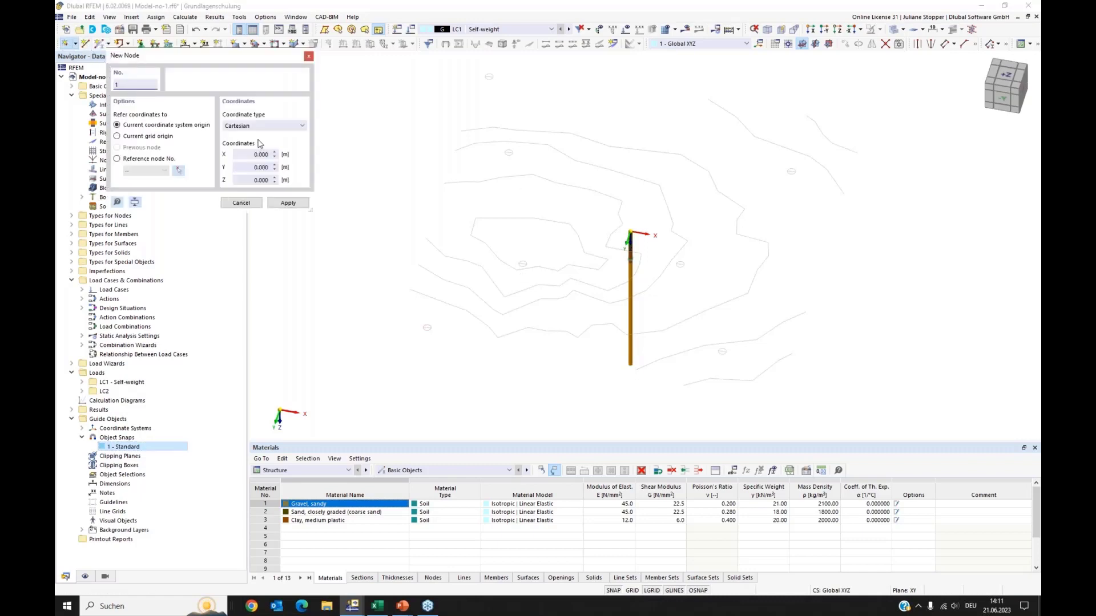
scroll(658, 237, "up", 2)
scroll(630, 226, "up", 1)
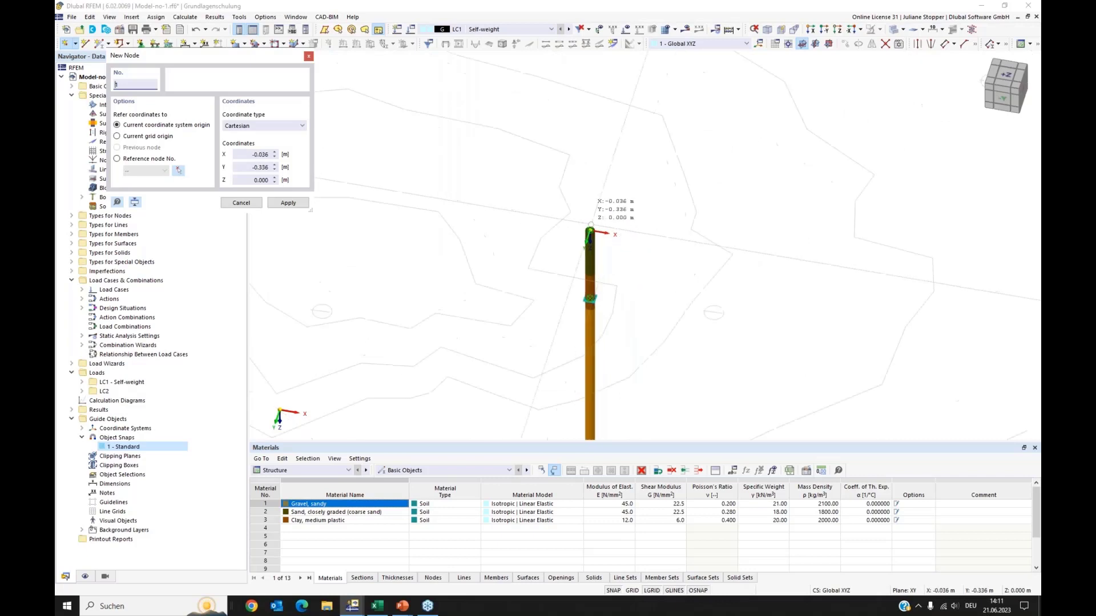
left_click(588, 223)
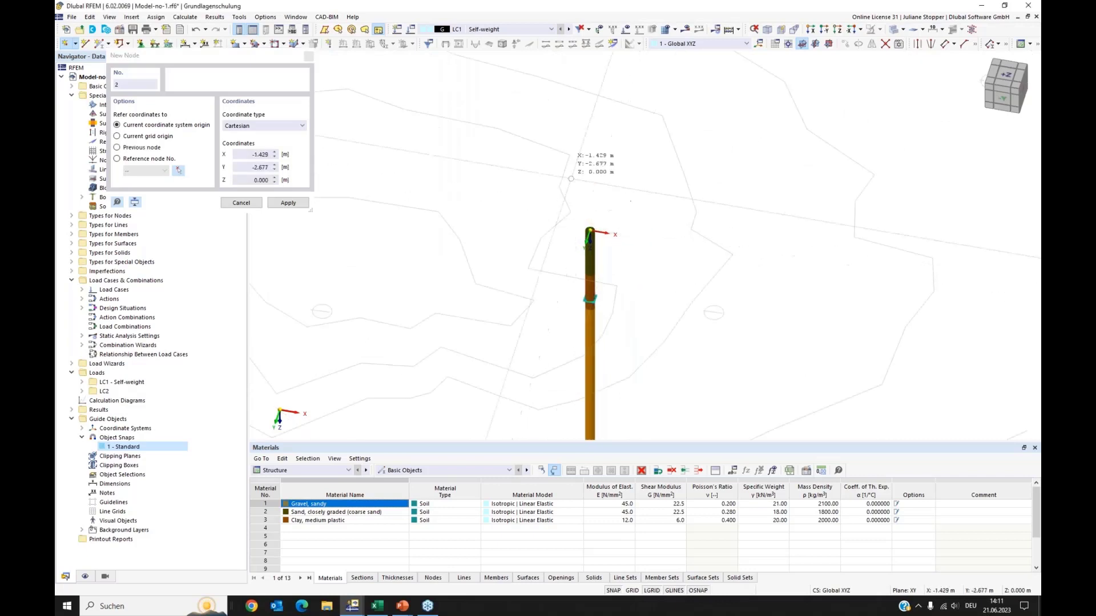
Copy the layered borehole from the origin onto each of the seven marked borehole locations on the site plan
key("Escape")
scroll(610, 215, "down", 2)
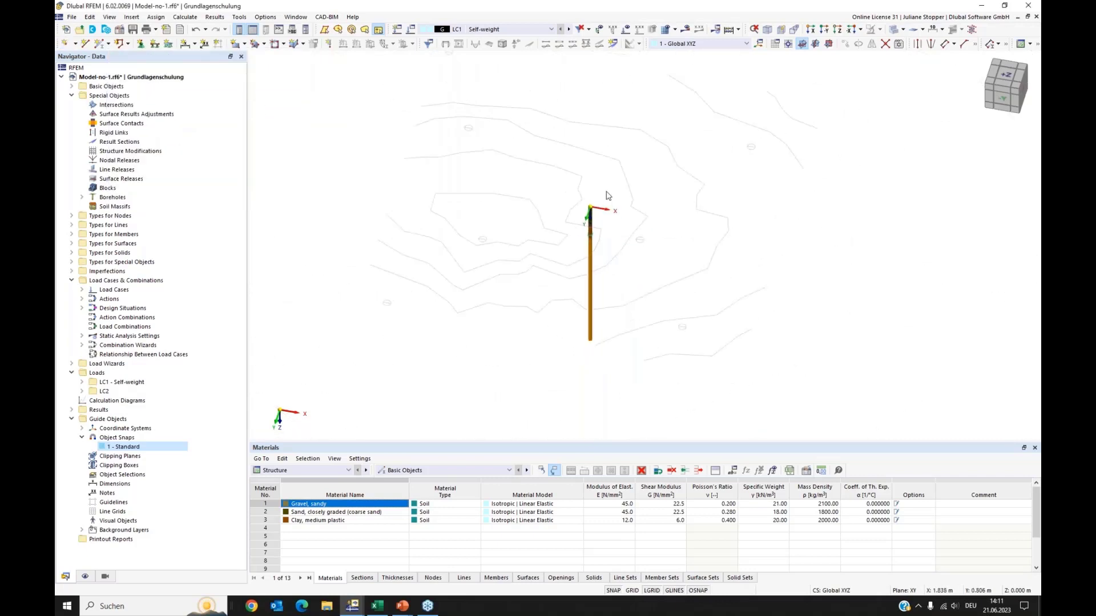
scroll(600, 197, "down", 3)
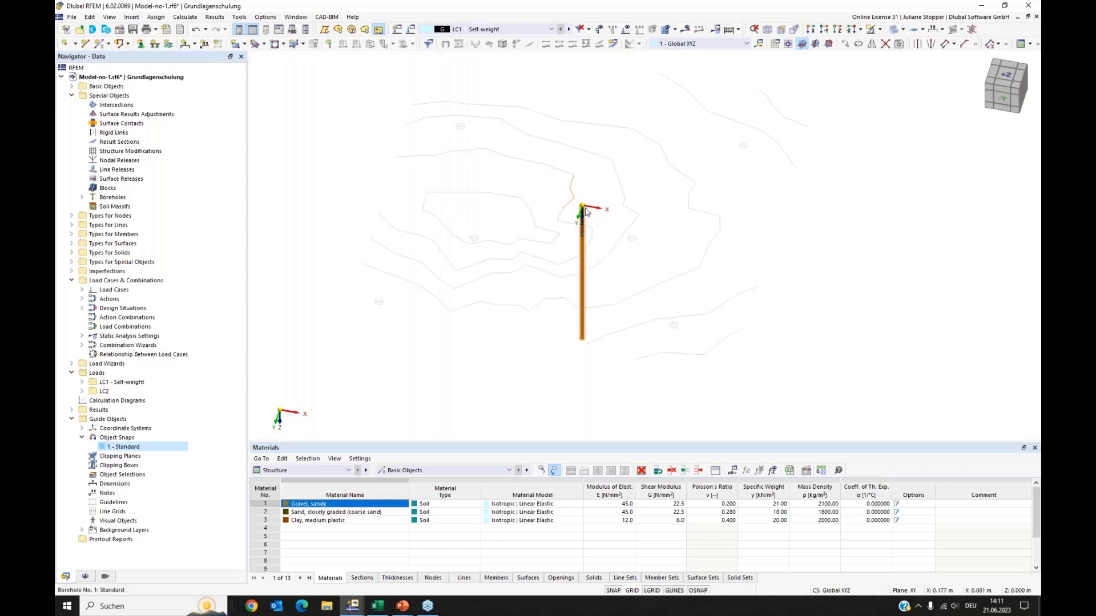
scroll(586, 213, "up", 2)
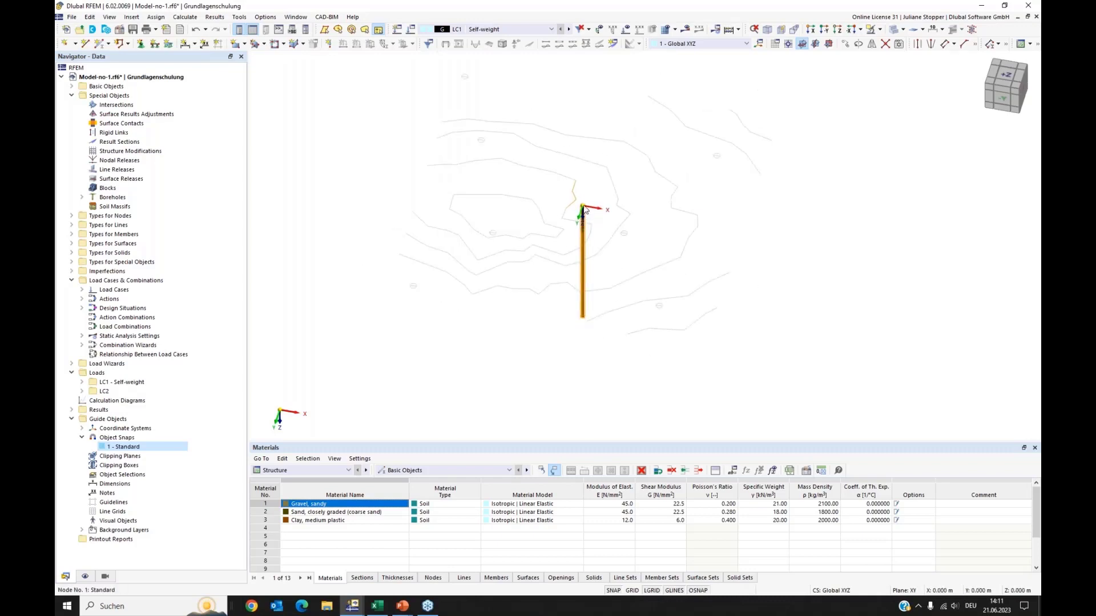
mouse_move(586, 212)
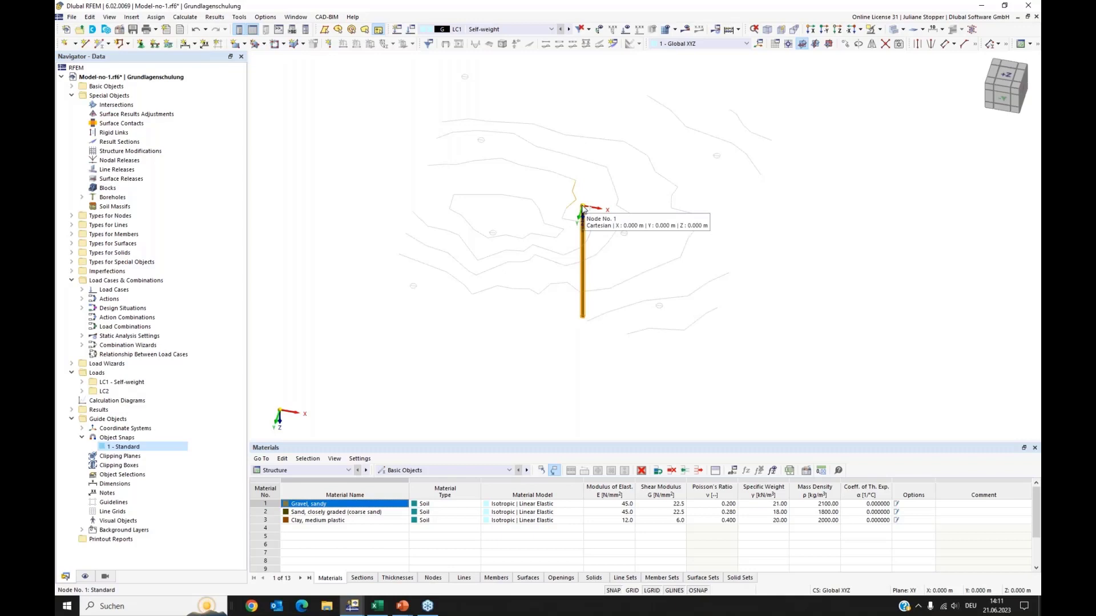
left_click_drag(583, 210, 413, 289)
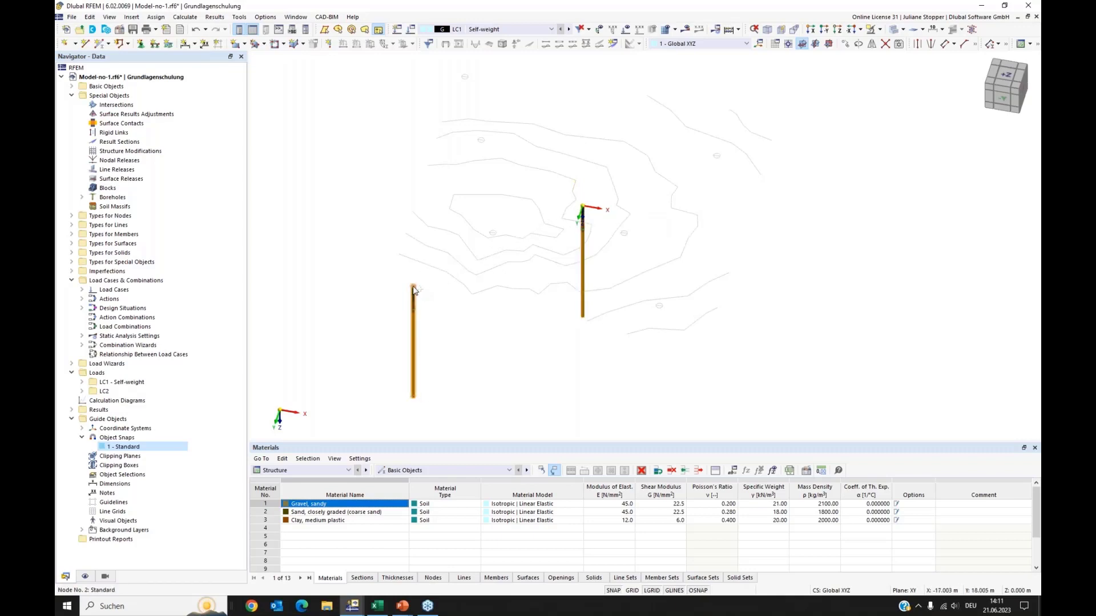
left_click_drag(414, 288, 493, 239)
middle_click_drag(525, 183, 520, 223)
mouse_move(488, 276)
left_mouse_down()
mouse_move(462, 120)
mouse_move(712, 198)
mouse_move(617, 273)
mouse_move(665, 354)
left_mouse_up()
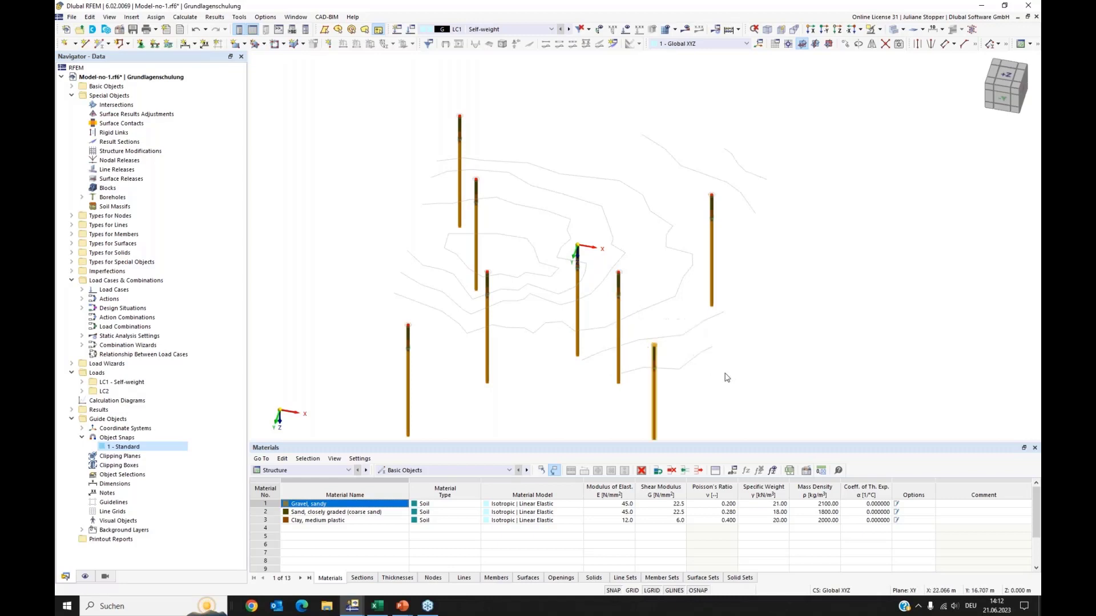
scroll(708, 352, "down", 4)
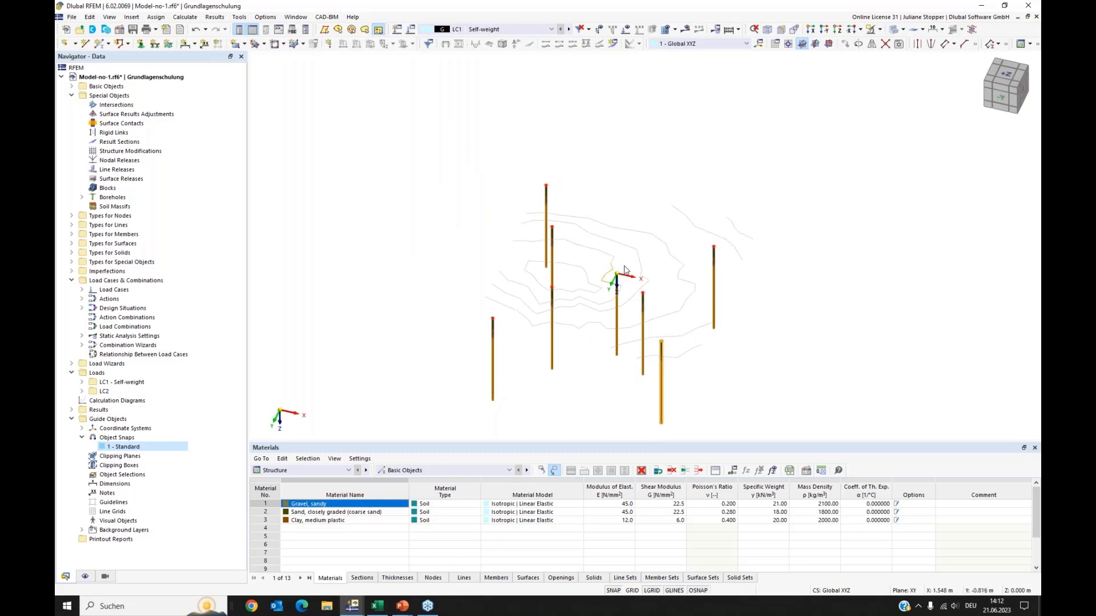
left_click_drag(626, 264, 609, 290, "ctrl")
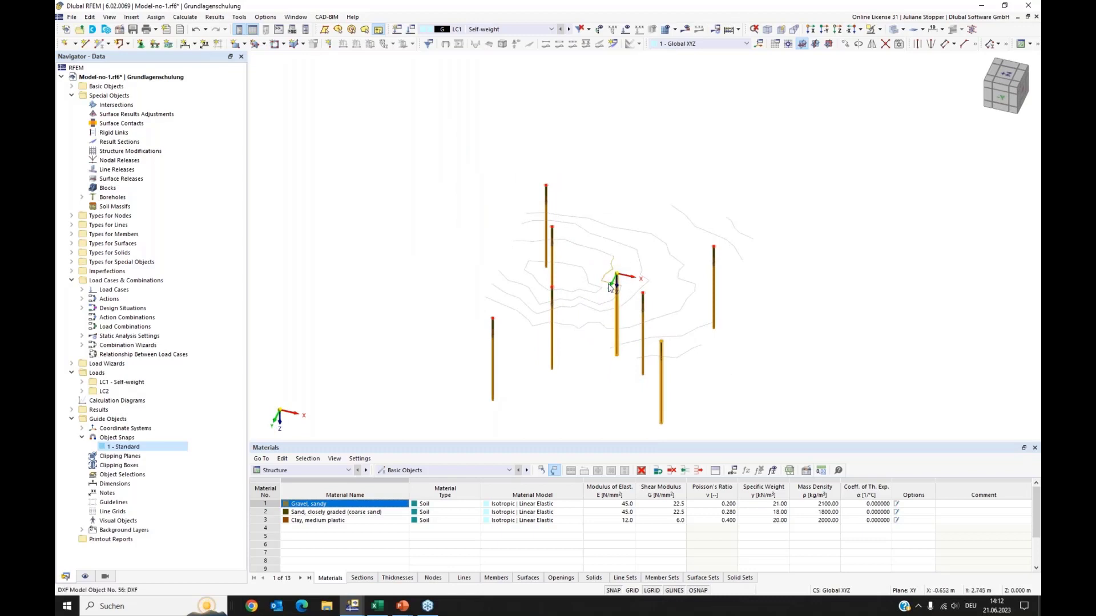
key("Delete")
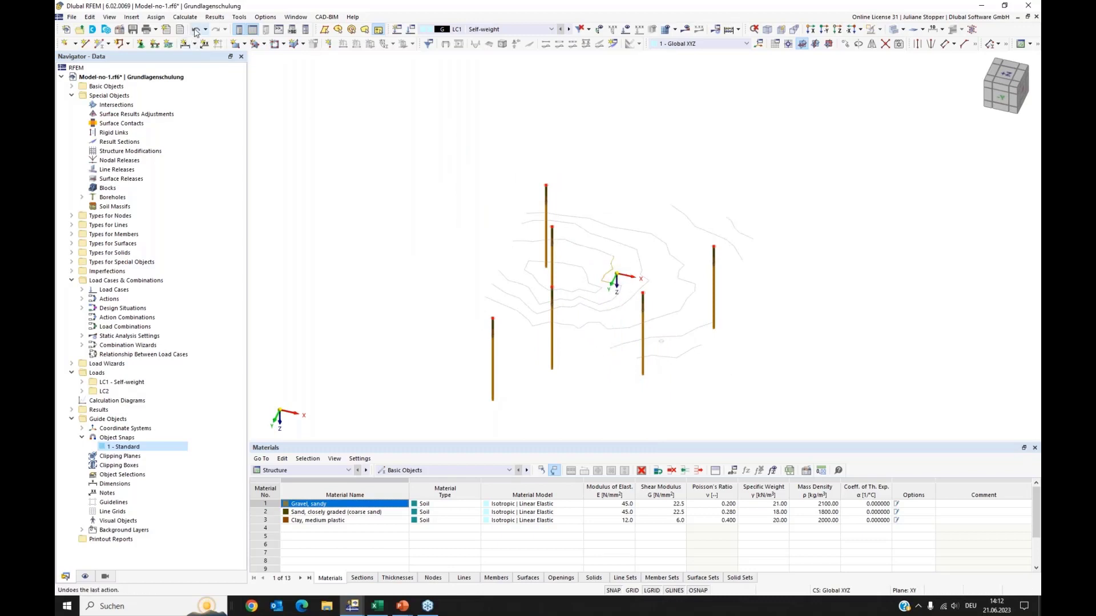
key("ctrl+z")
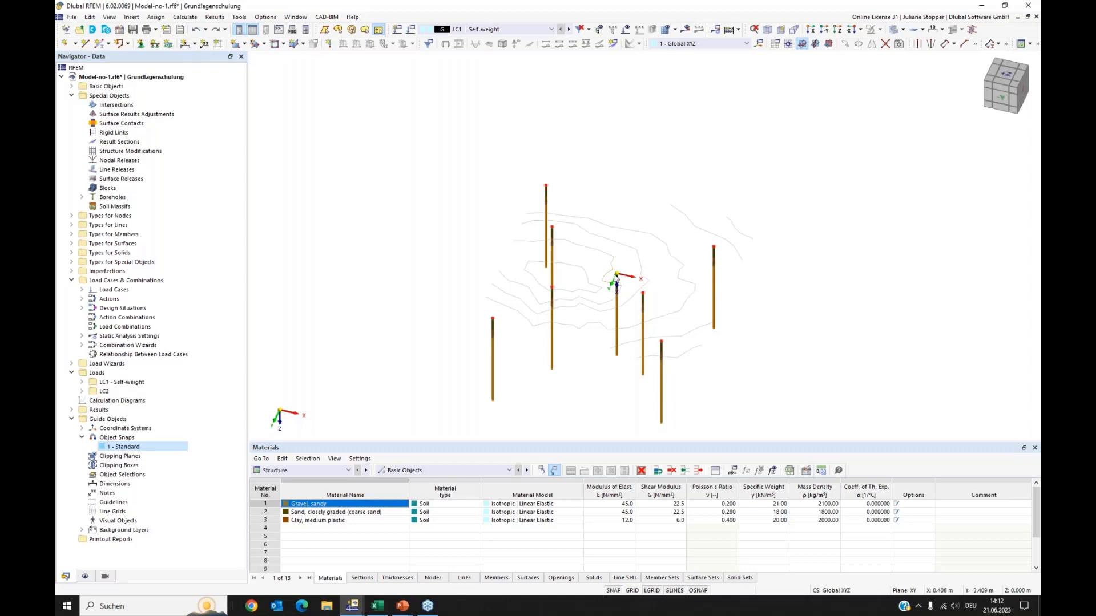
Delete only the original borehole and its node at the coordinate origin, keeping the copies on the site plan
left_click_drag(625, 261, 611, 283)
key("Delete")
middle_click_drag(765, 389, 638, 384, "ctrl")
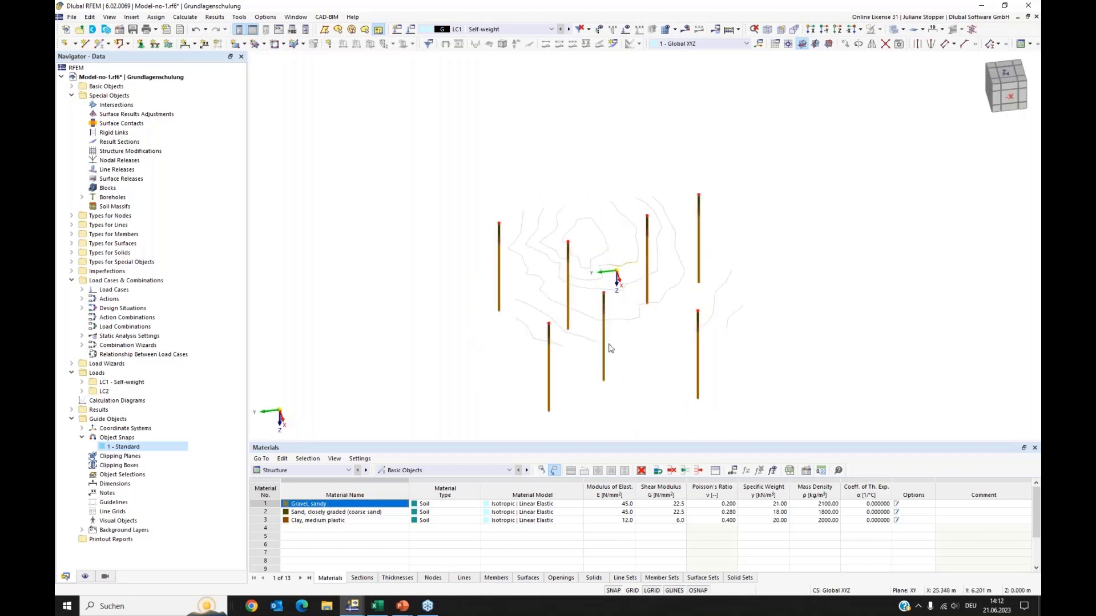
middle_click_drag(502, 337, 597, 278, "ctrl")
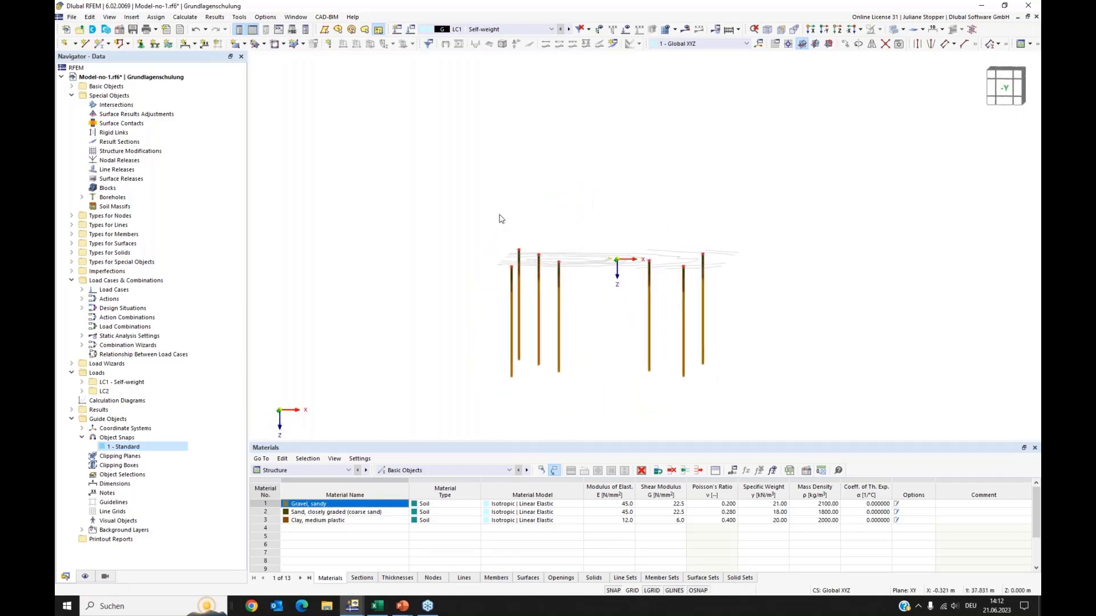
left_click_drag(636, 263, 719, 278)
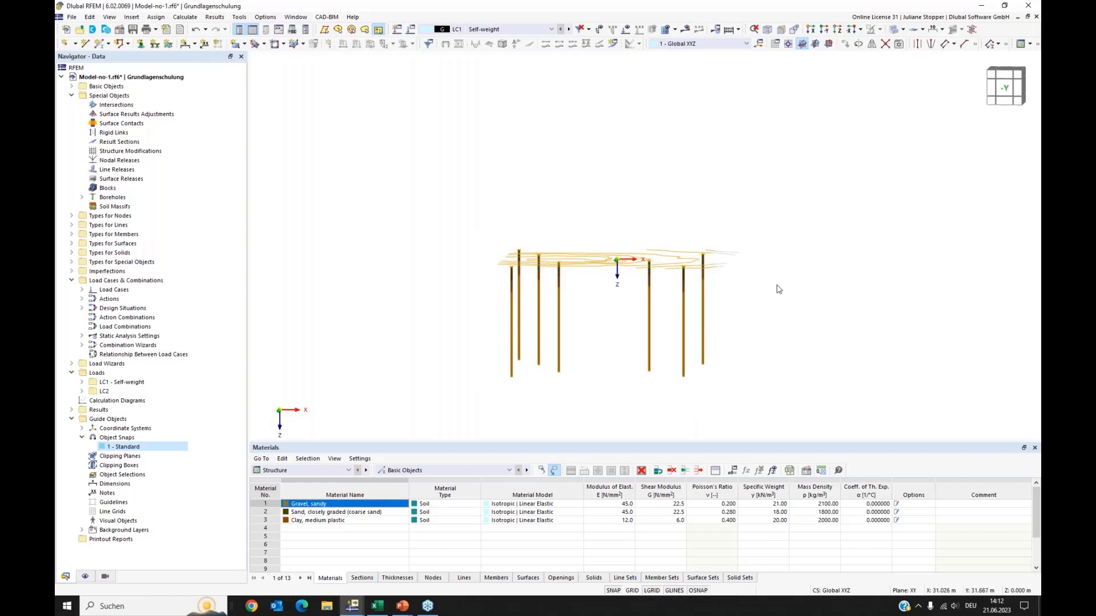
middle_click_drag(770, 315, 715, 343, "ctrl")
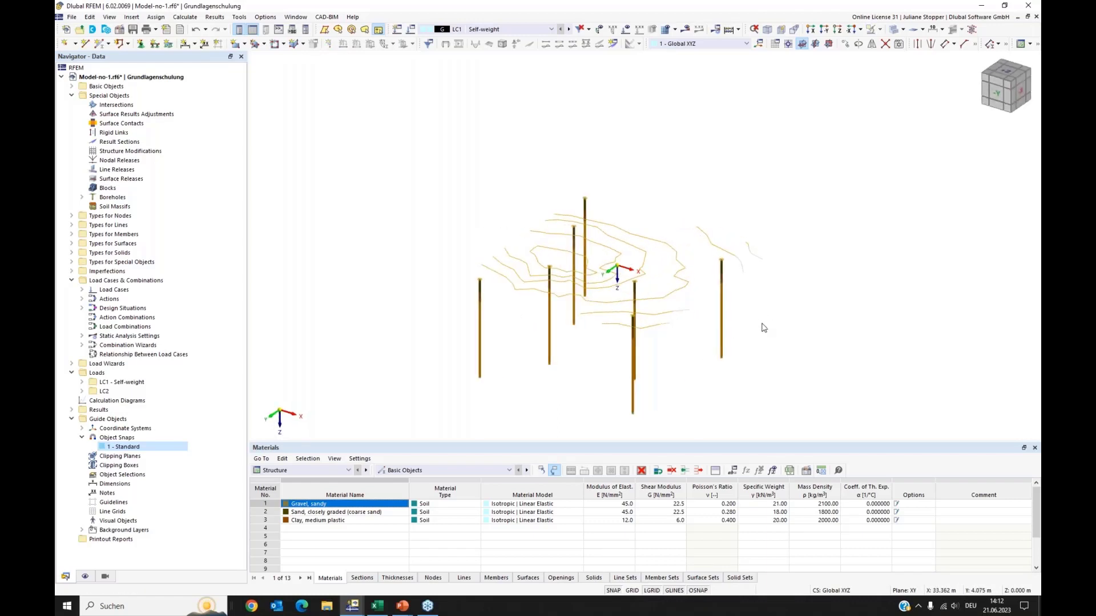
left_click(760, 324)
middle_click_drag(492, 379, 457, 362, "ctrl")
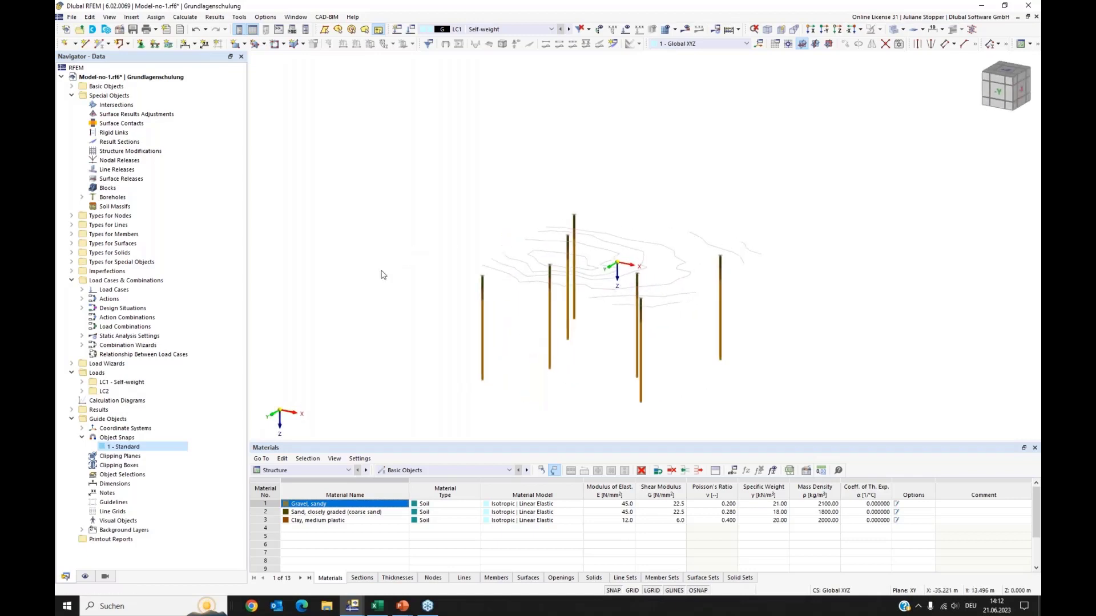
Create a new soil massif generated from boreholes and assign all boreholes 2-8 to it
left_click(104, 208)
right_click(108, 209)
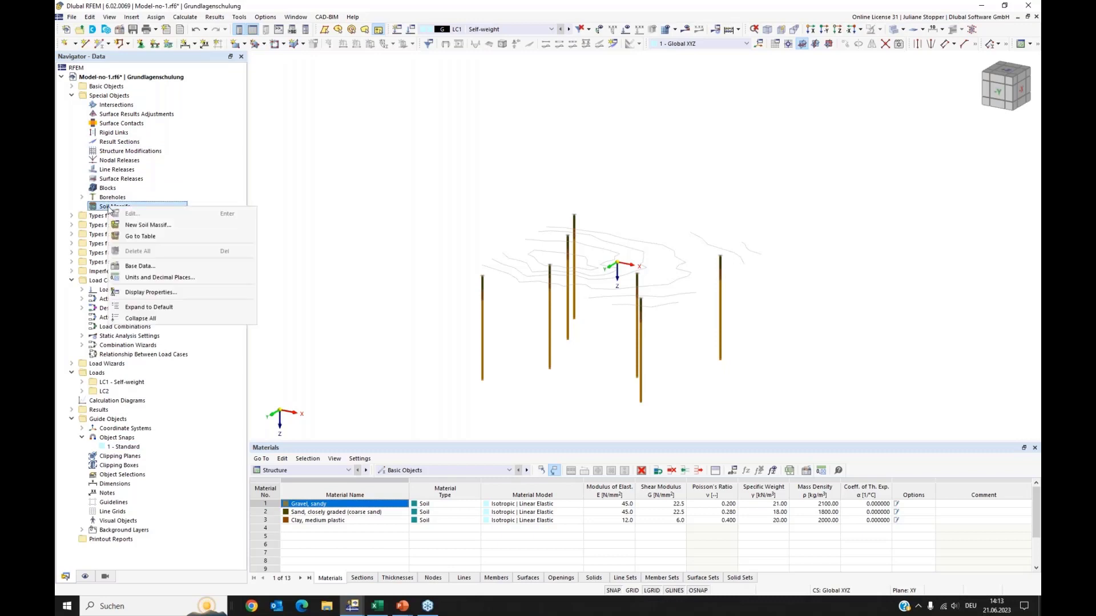
left_click(175, 226)
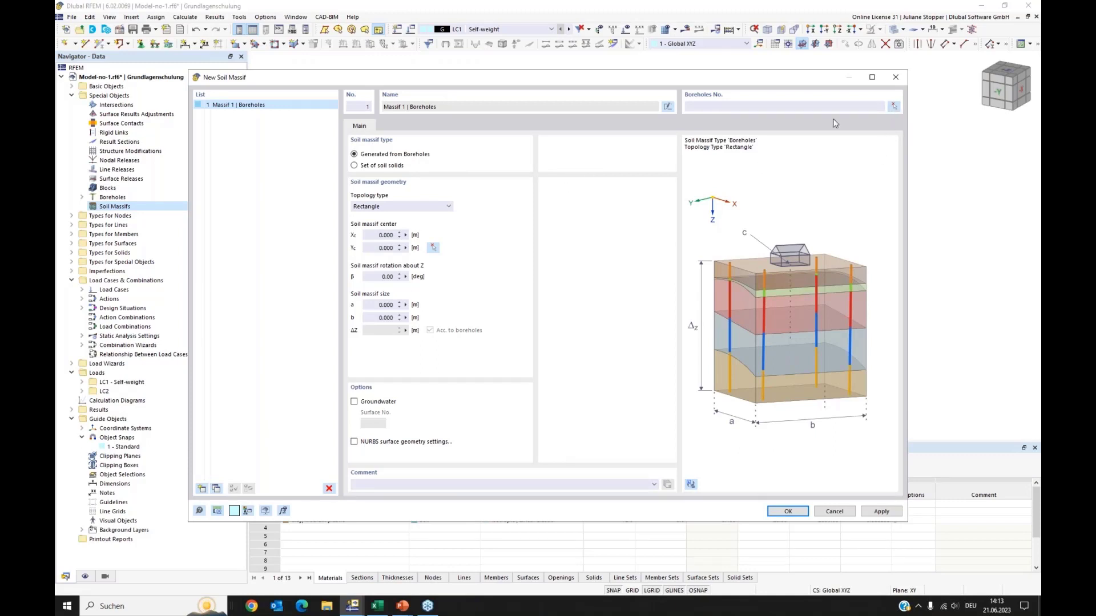
left_click(714, 107)
left_click(894, 108)
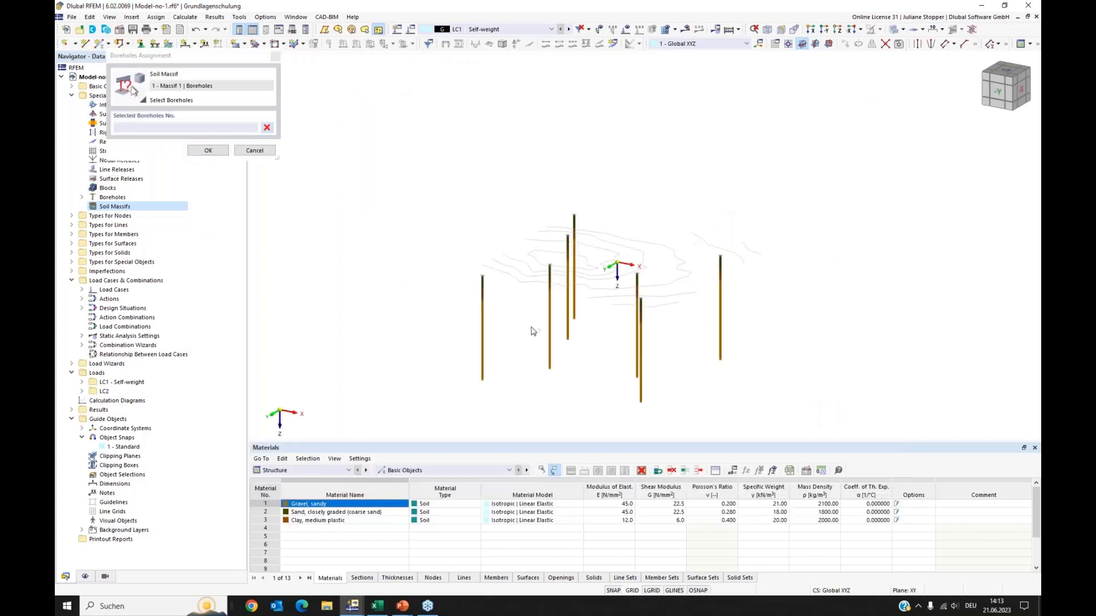
left_click_drag(806, 153, 450, 426)
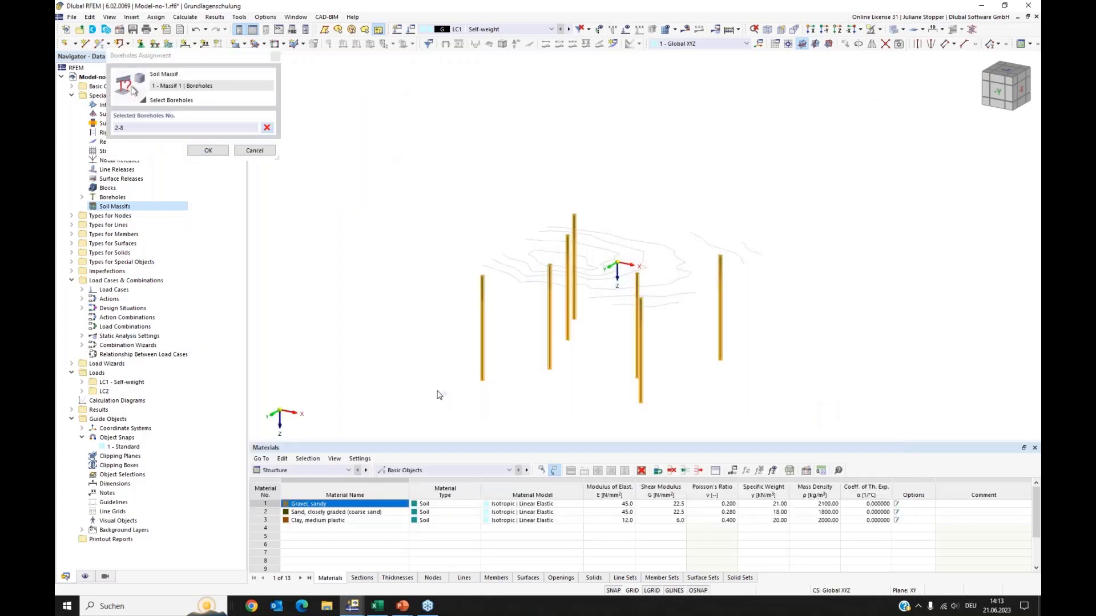
left_click(207, 151)
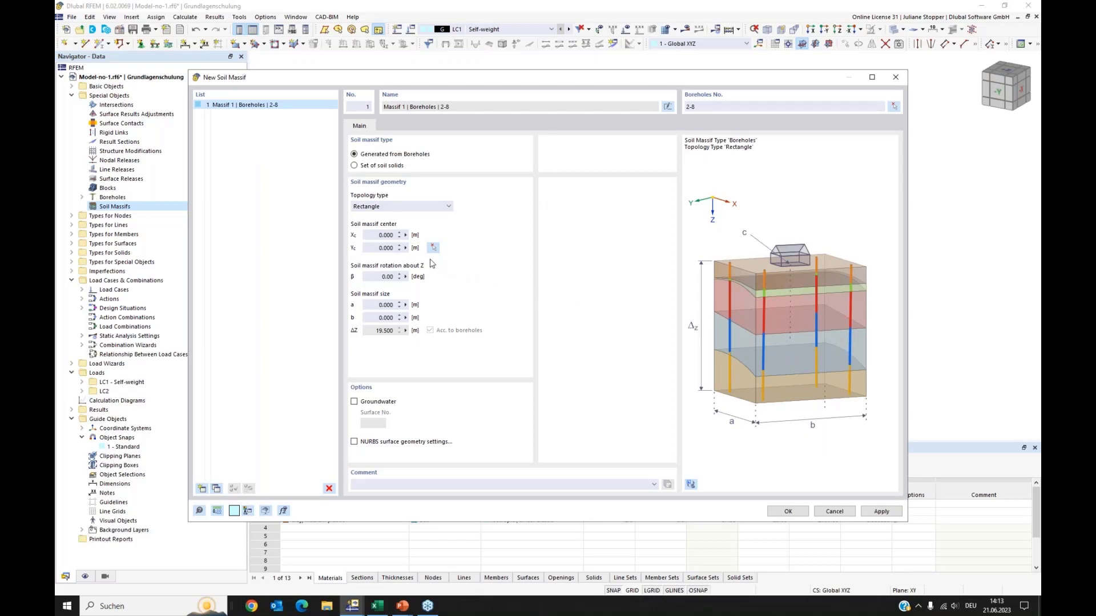
Define the side lengths a and b of the rectangular soil massif, activate groundwater, and generate the massif
left_click(381, 235)
left_click(387, 248)
left_click_drag(373, 308, 409, 310)
key("Tab")
left_click(391, 305)
left_click(354, 403)
left_click(783, 512)
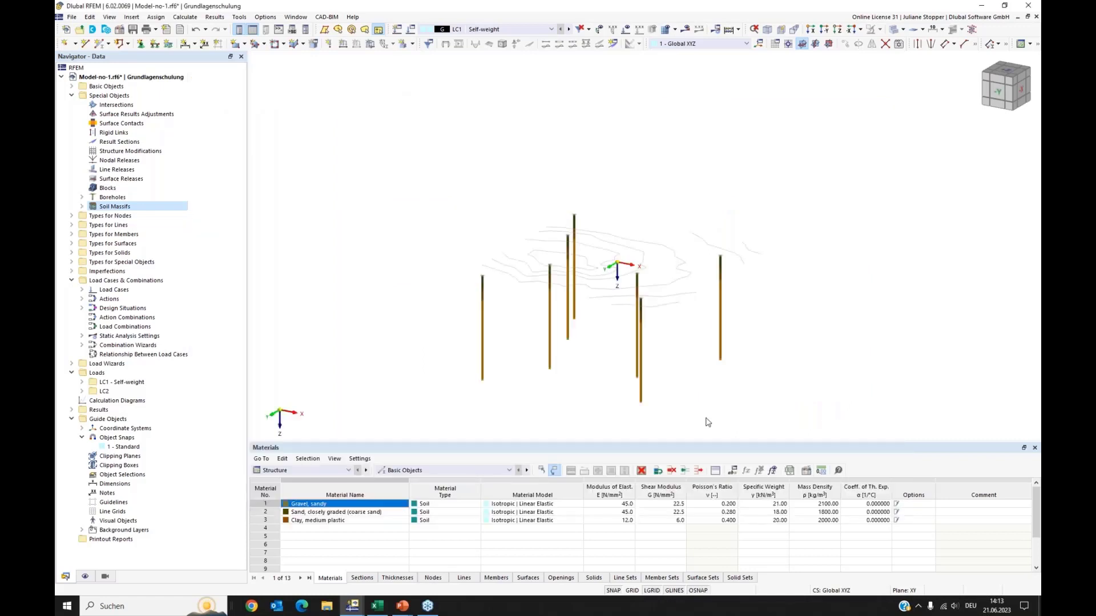
Switch the display of the generated soil massif to solid mode
middle_click_drag(791, 414, 762, 388)
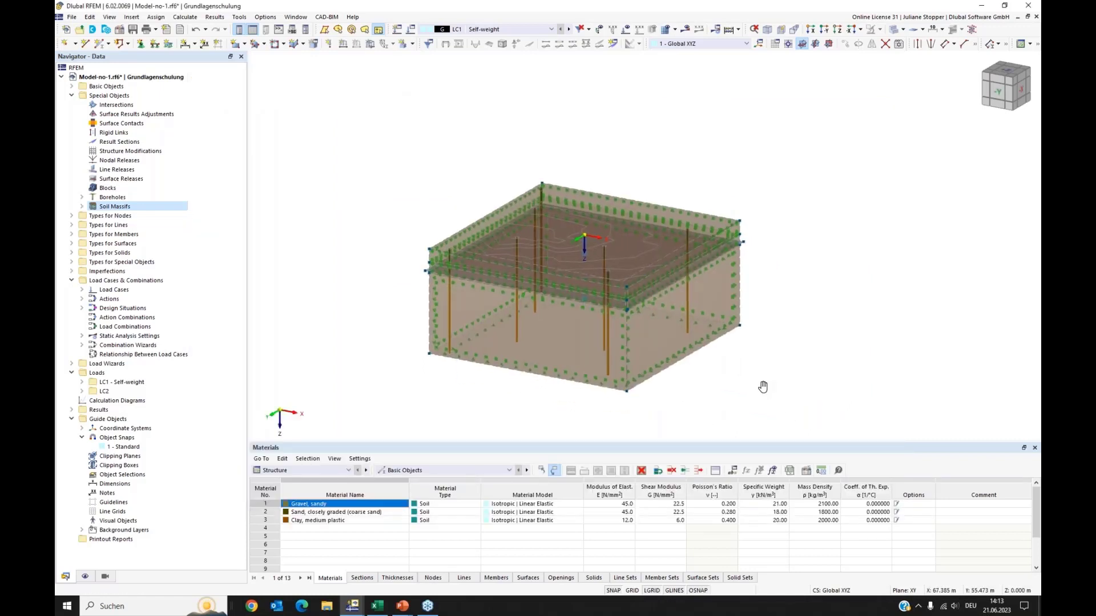
middle_click_drag(678, 408, 680, 403, "ctrl")
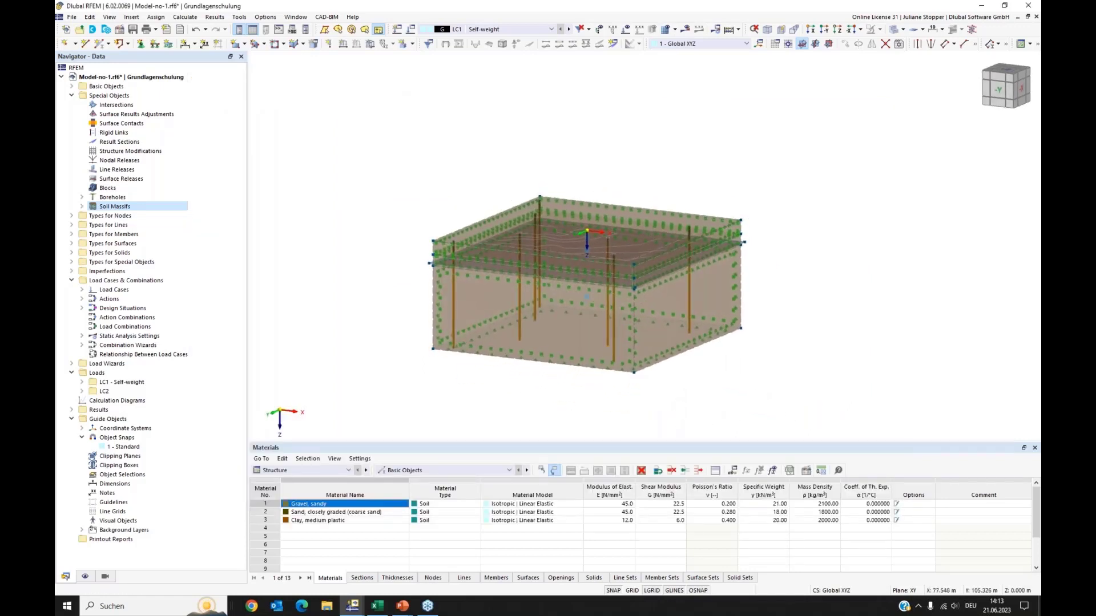
left_click(903, 30)
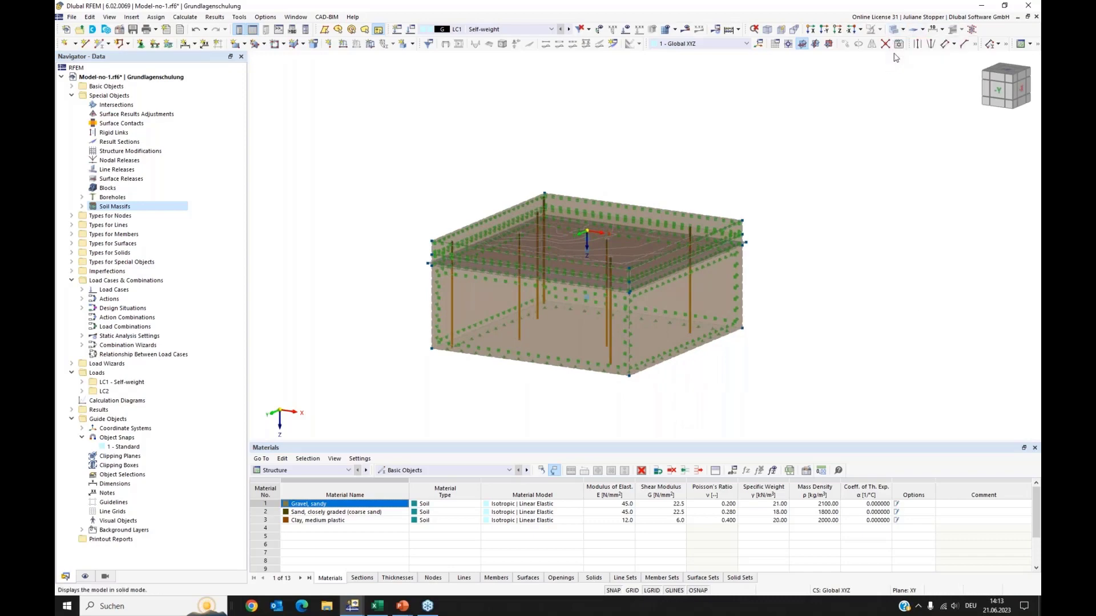
left_click(916, 54)
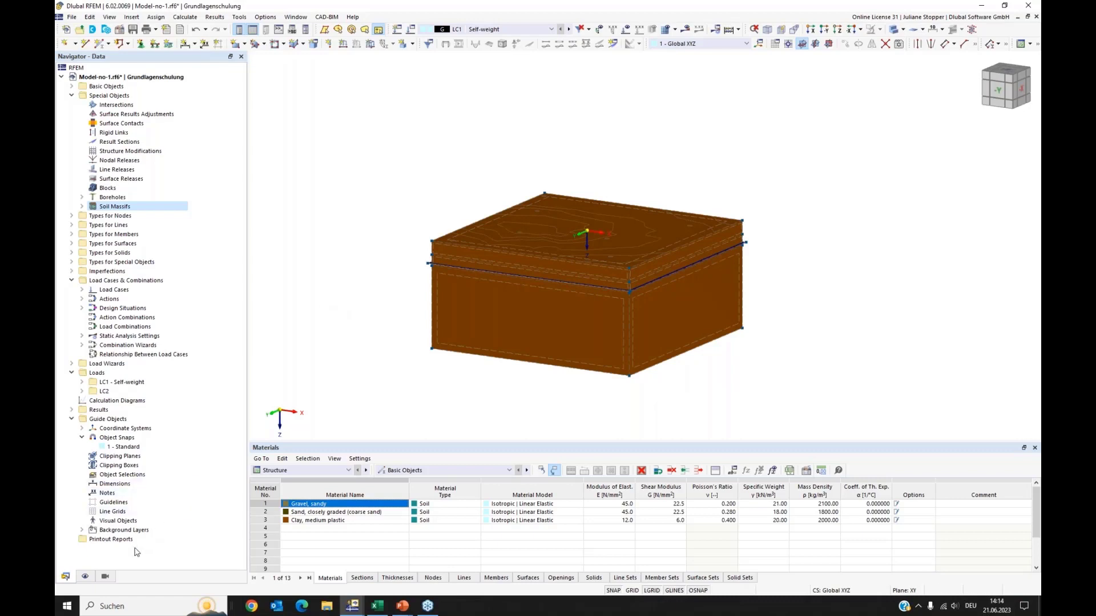
Colour the rendered objects by Object Property so each soil layer is shown in its material colour
left_click(86, 577)
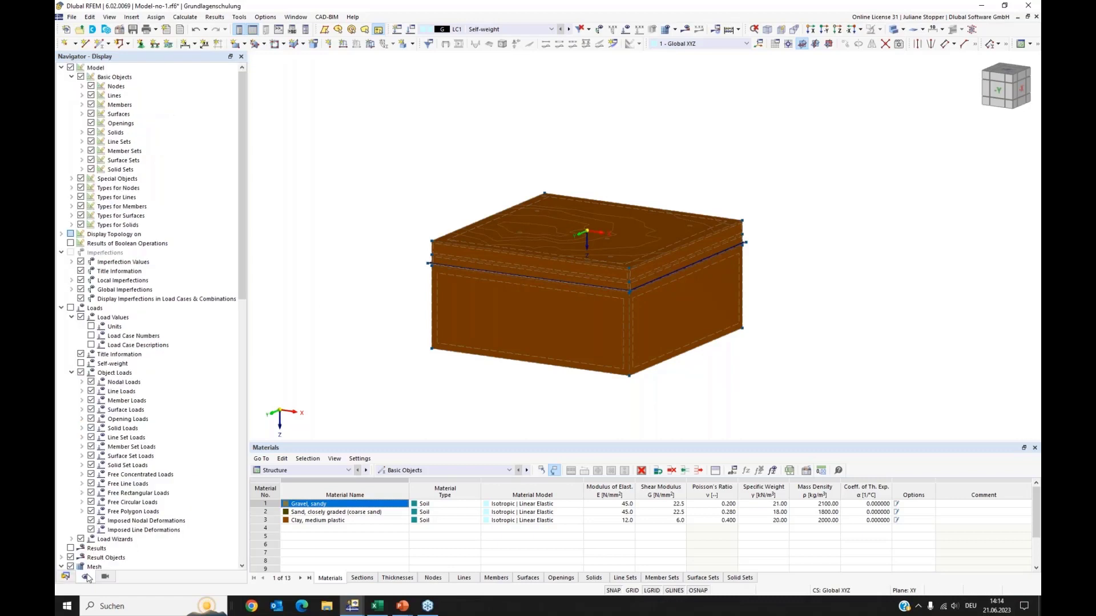
scroll(126, 430, "down", 10)
scroll(126, 430, "down", 5)
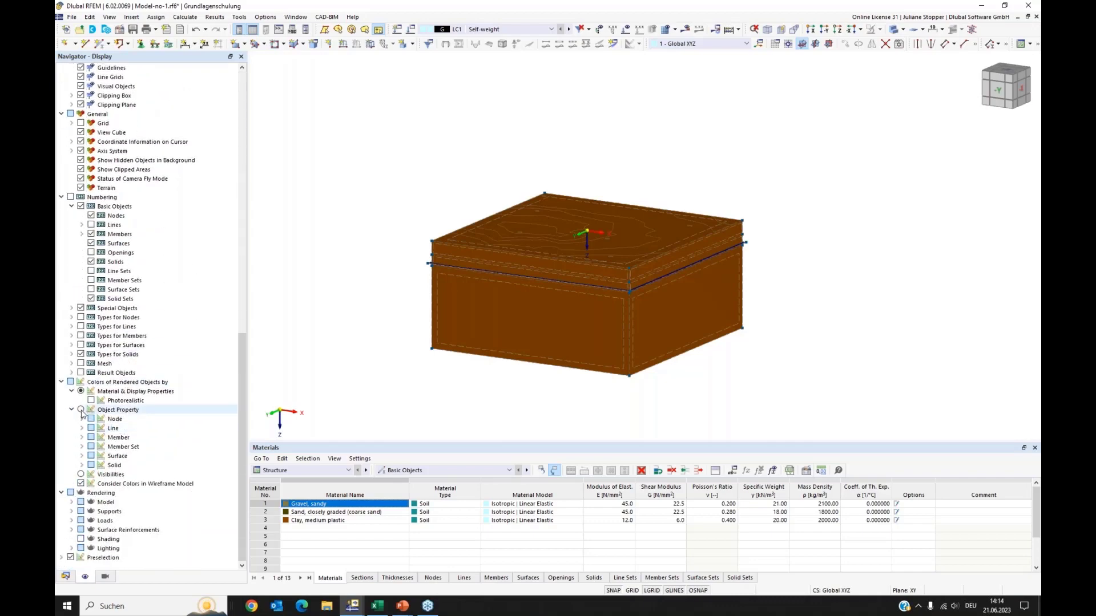
left_click(80, 410)
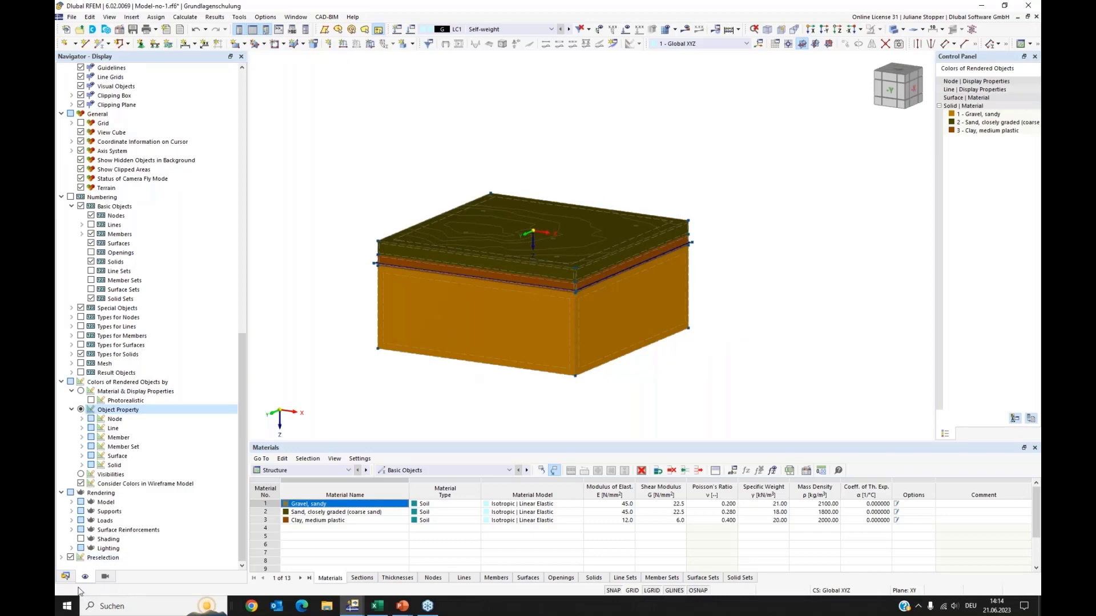
left_click(65, 577)
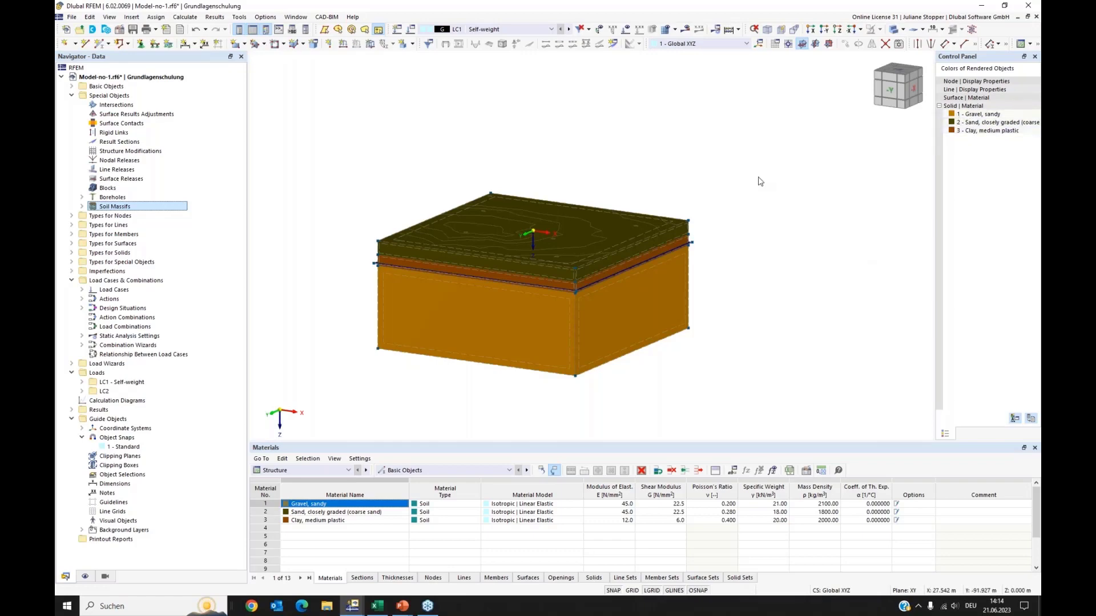
middle_click_drag(341, 154, 367, 155)
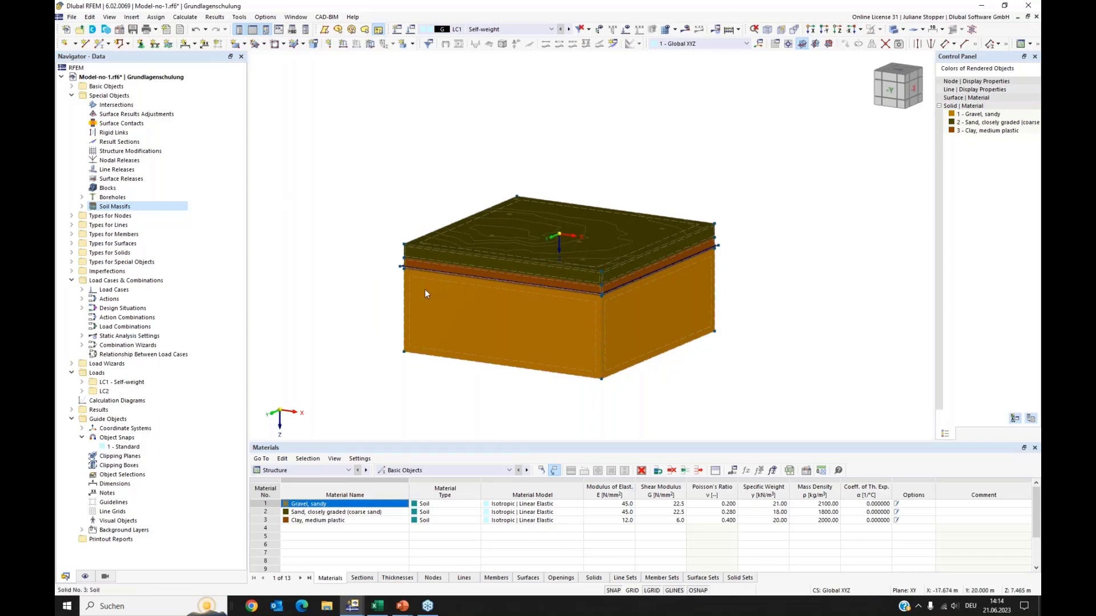
Highlight each of the three generated soil solids in turn to examine which layer and material each one represents
scroll(454, 278, "up", 3)
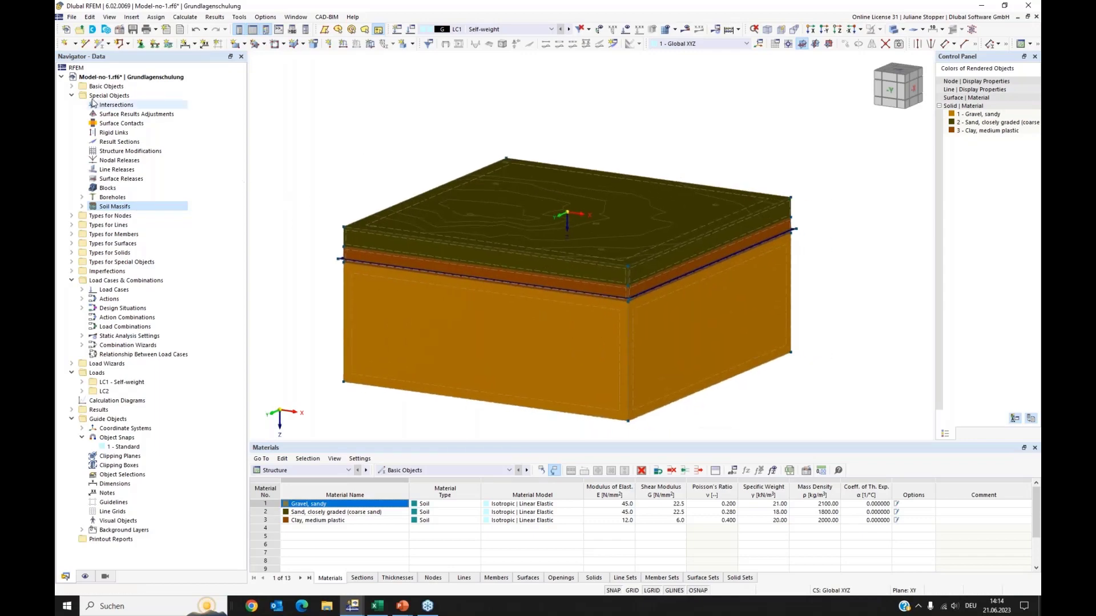
left_click(72, 86)
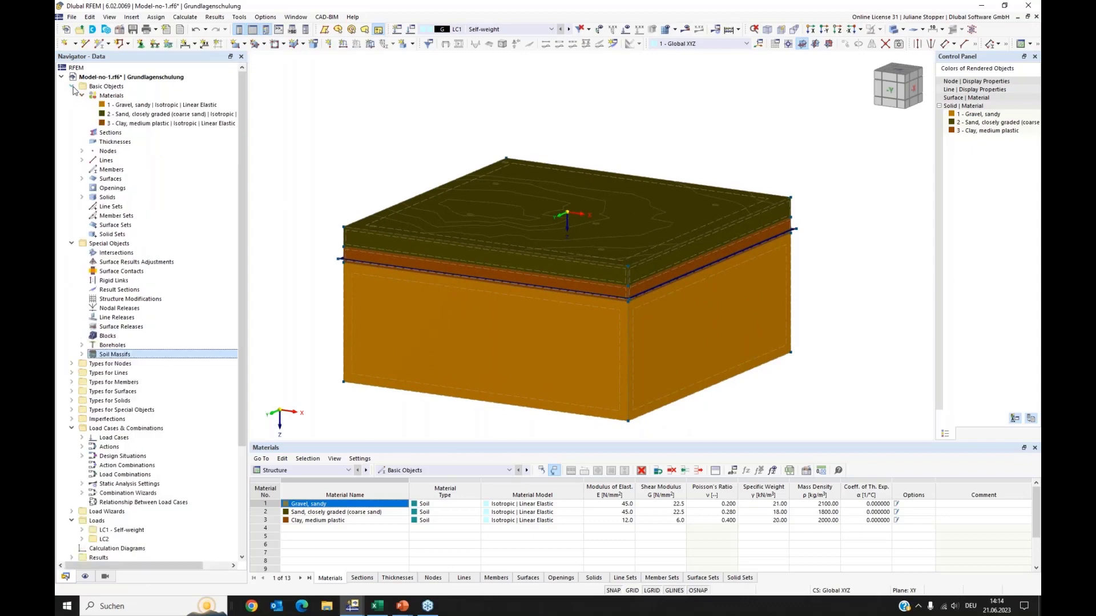
left_click(82, 197)
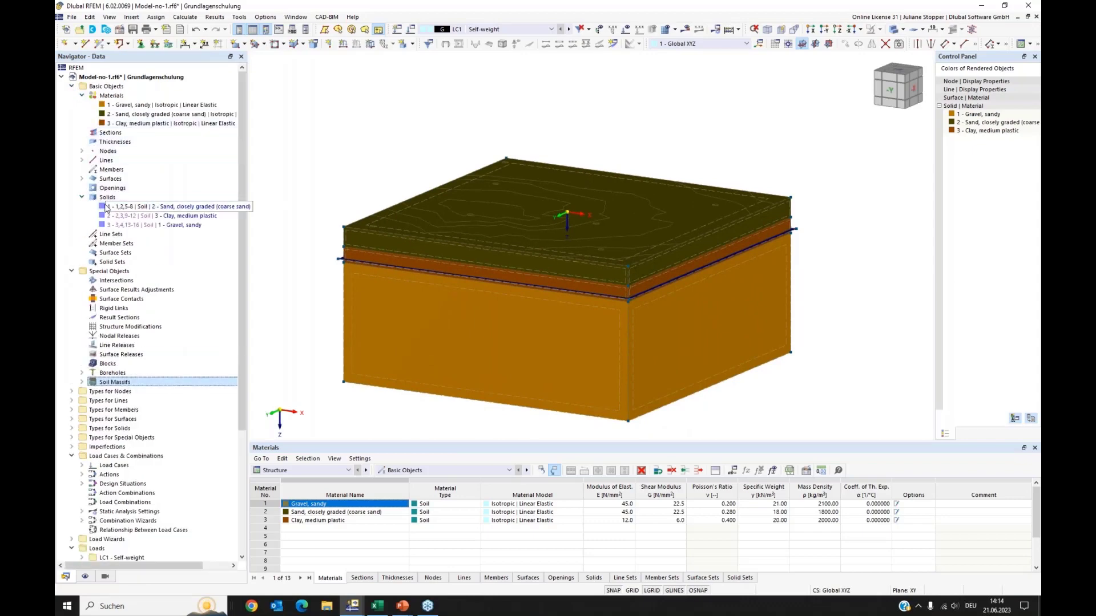
left_click(104, 207)
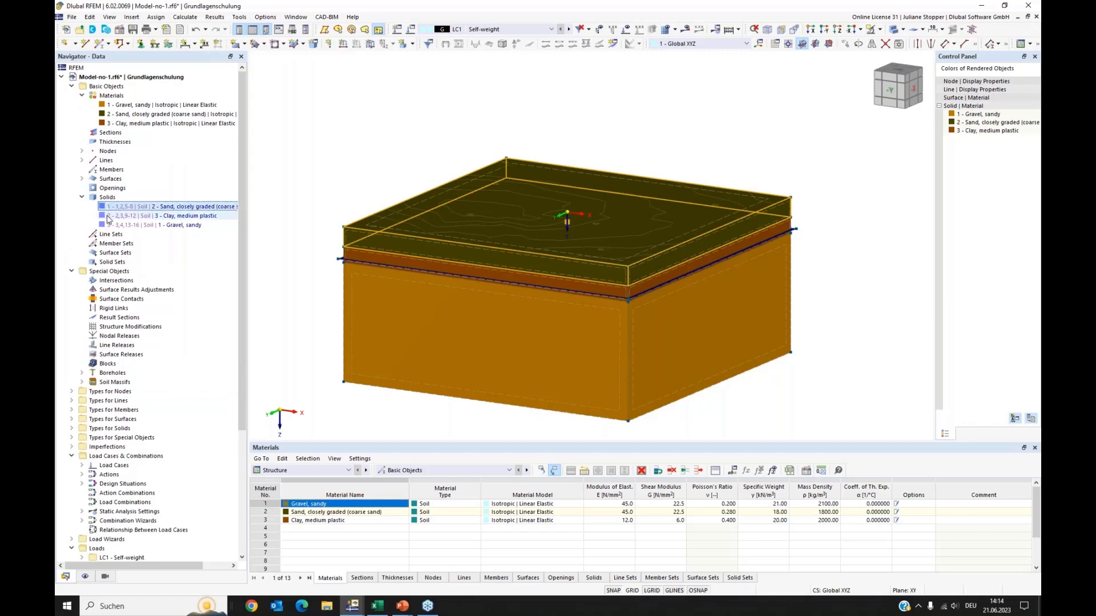
left_click(114, 217)
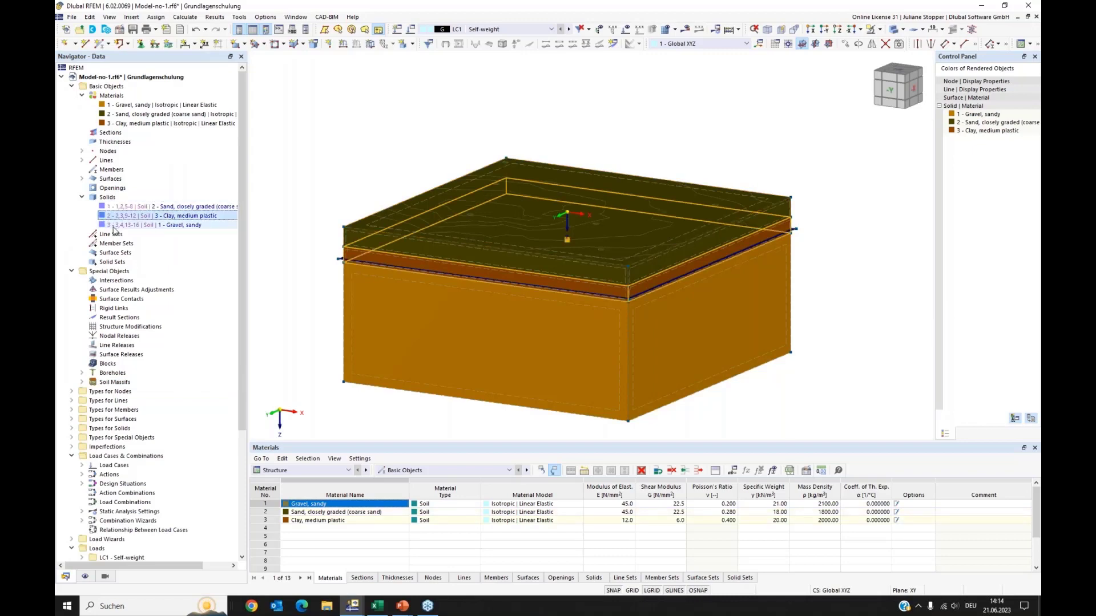
left_click(113, 226)
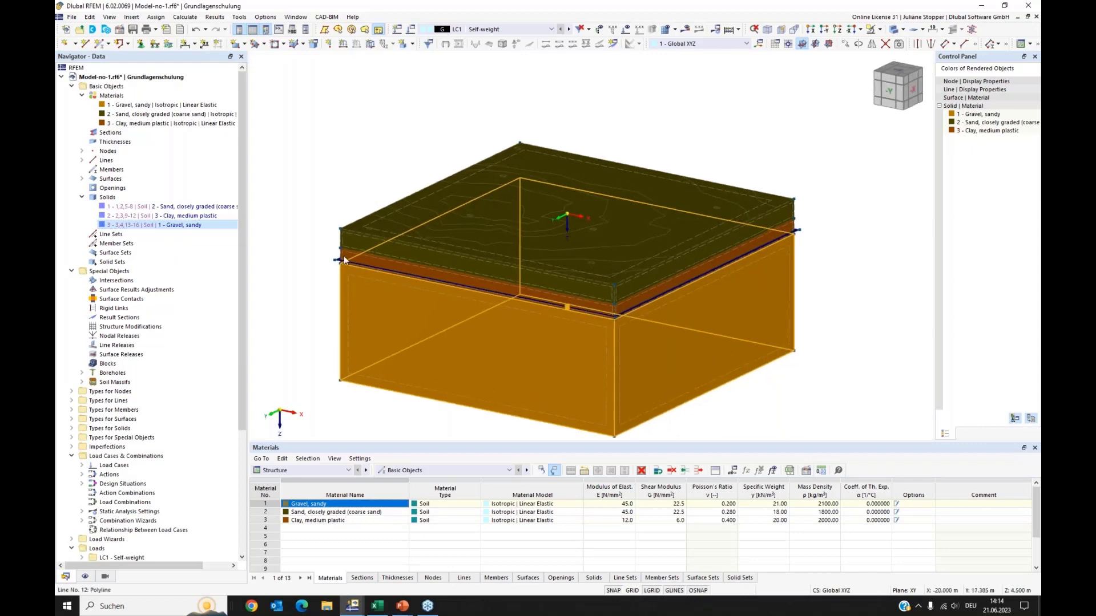
Examine the groundwater surface up close where it extends beyond the corner of the soil massif
scroll(331, 271, "up", 5)
left_click(324, 269)
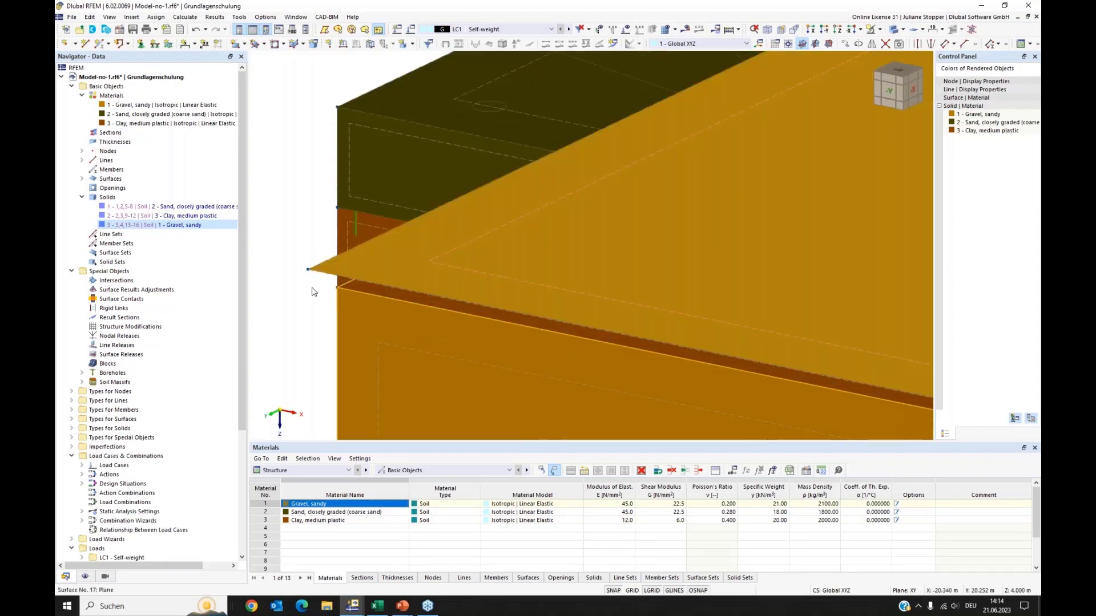
scroll(319, 258, "down", 3)
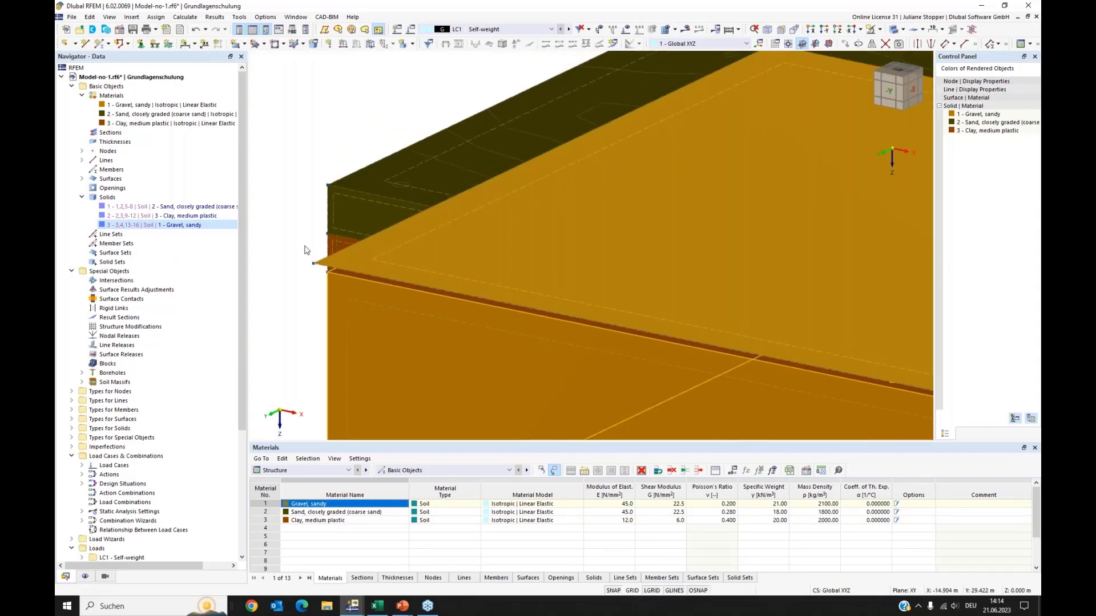
left_click(305, 245)
scroll(328, 234, "down", 2)
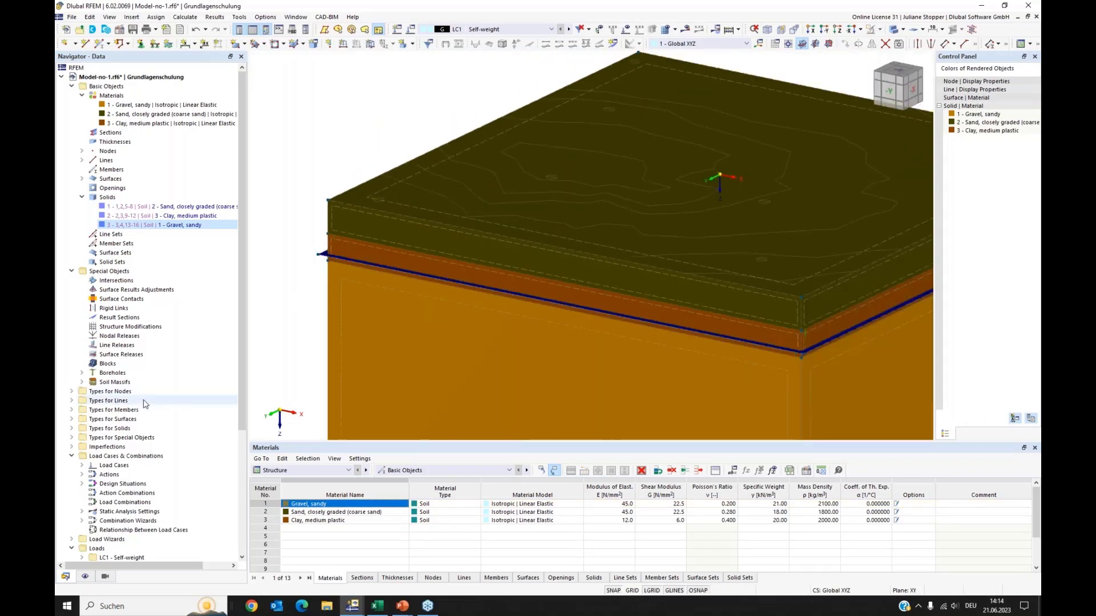
List the surface supports and highlight supports 5 and 6 to examine where they act on the massif
left_click(72, 420)
left_click(71, 420)
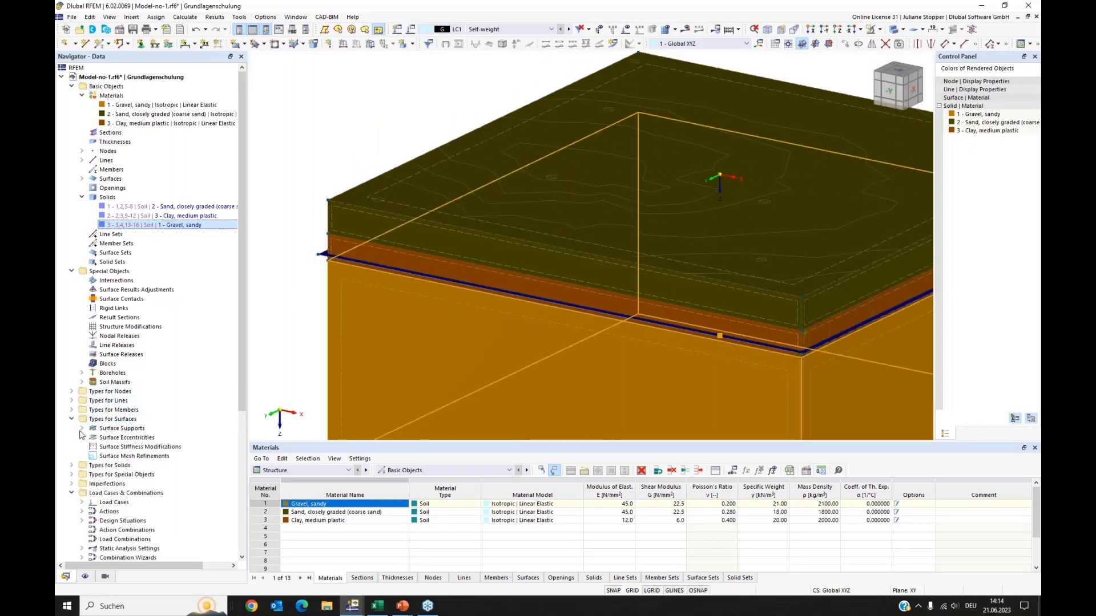
left_click(81, 429)
left_click(122, 475)
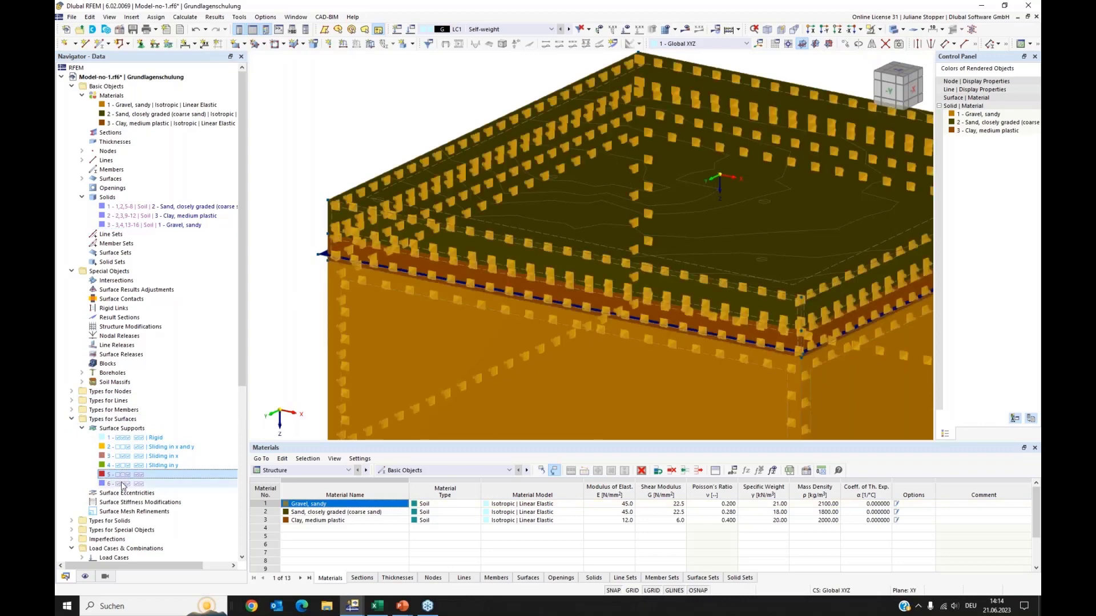
left_click(123, 483)
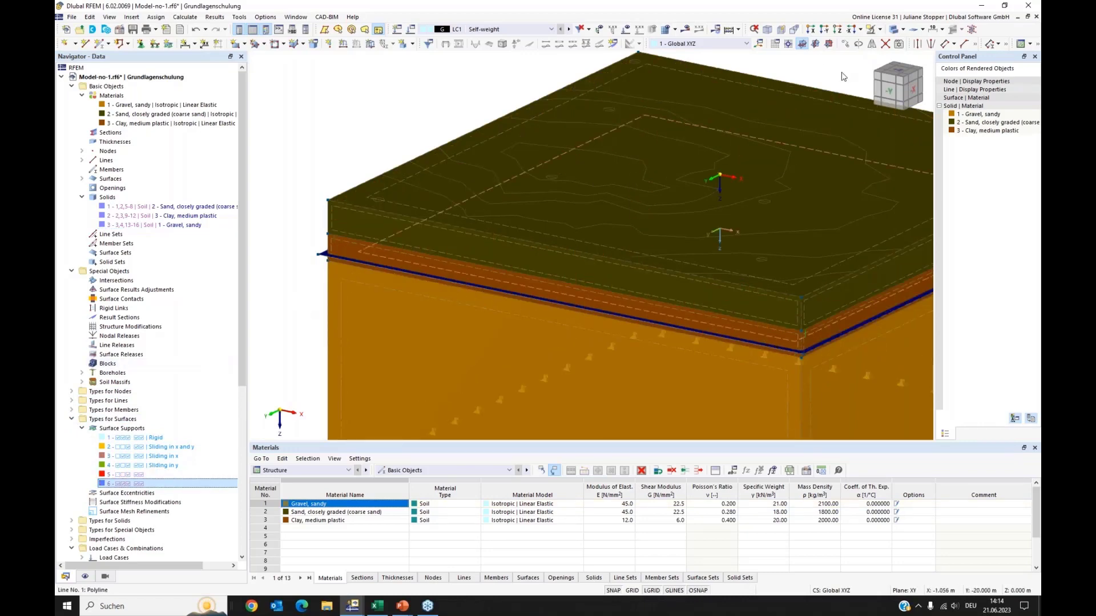
scroll(508, 186, "down", 3)
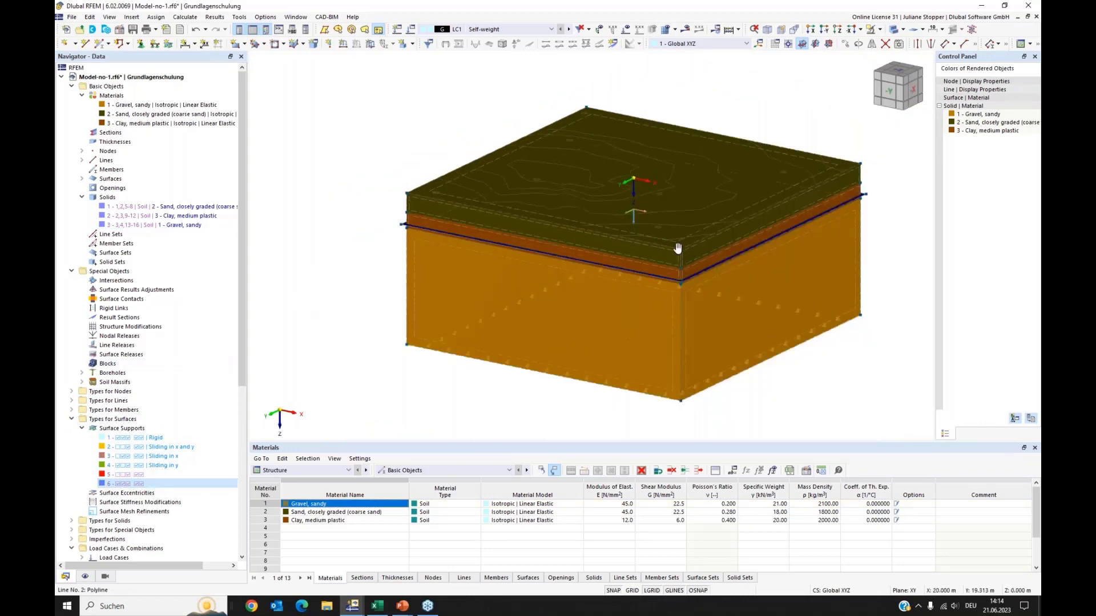
middle_click_drag(678, 247, 660, 247)
Display the model as a wireframe and examine the boreholes and the surface supports on the massif's sides and base
left_click(903, 29)
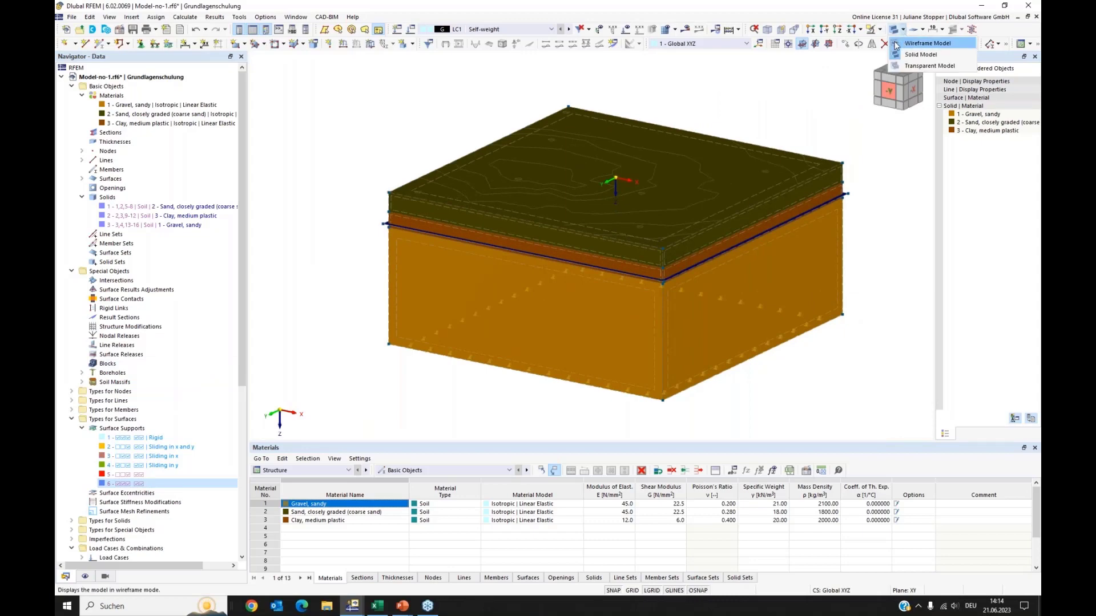
left_click(917, 43)
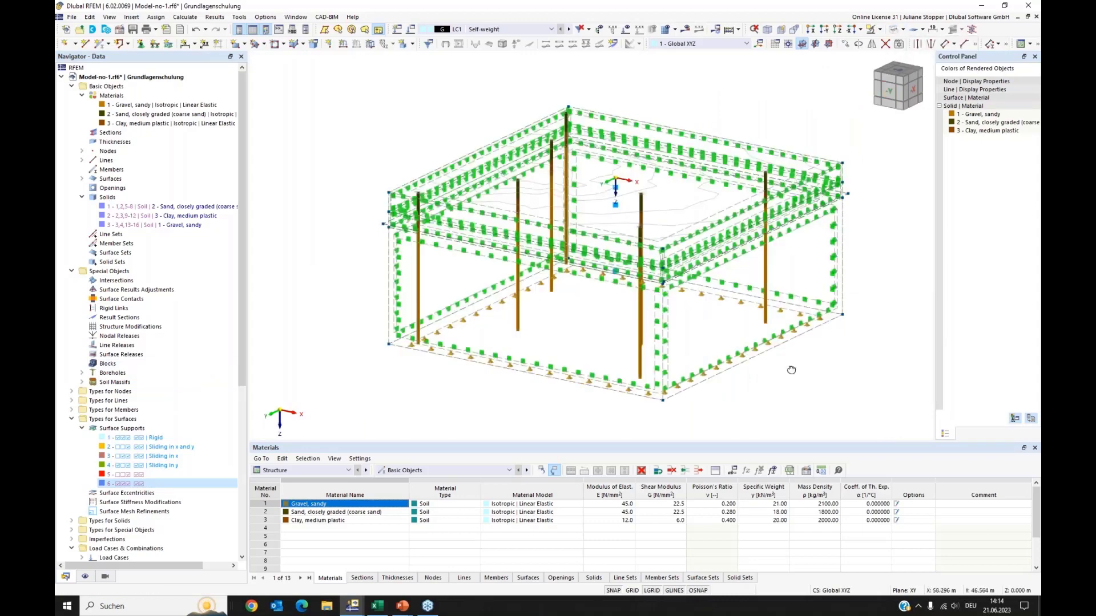
middle_click_drag(791, 370, 476, 255, "ctrl")
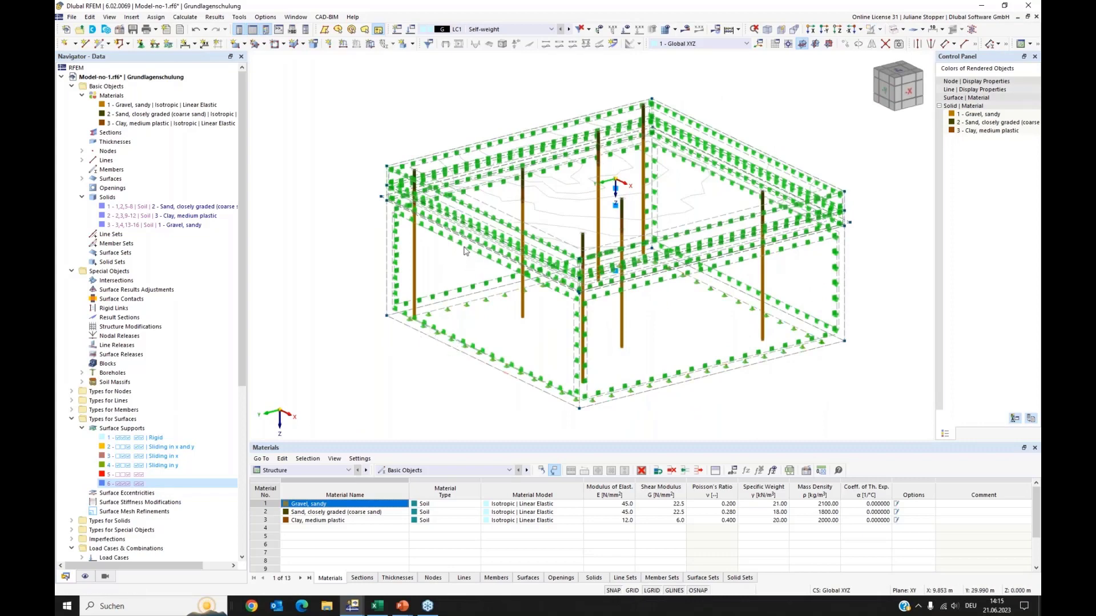
scroll(461, 252, "up", 5)
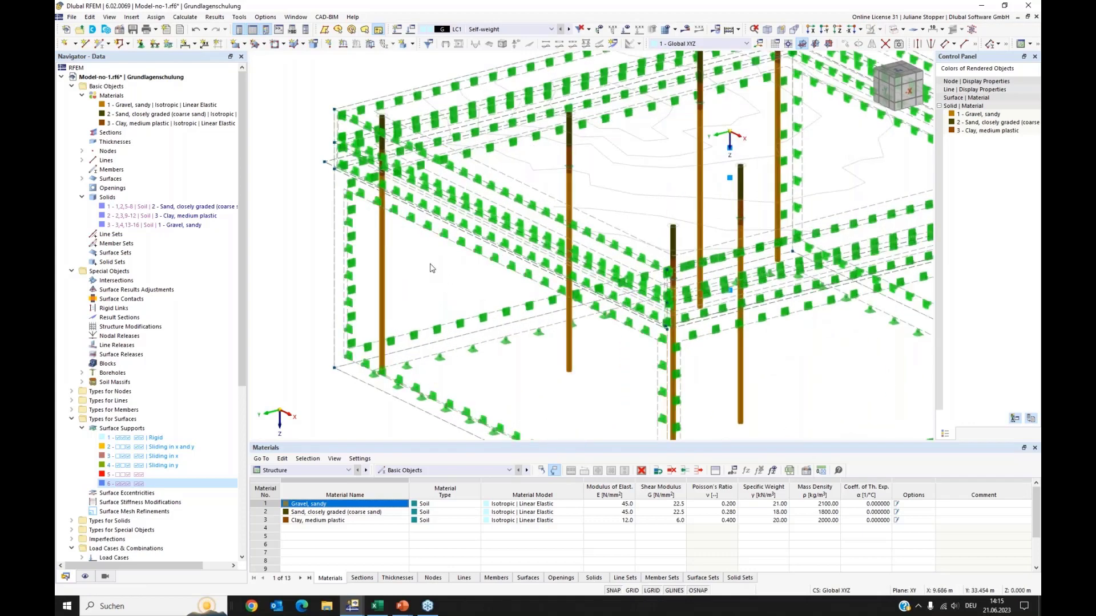
scroll(433, 268, "down", 5)
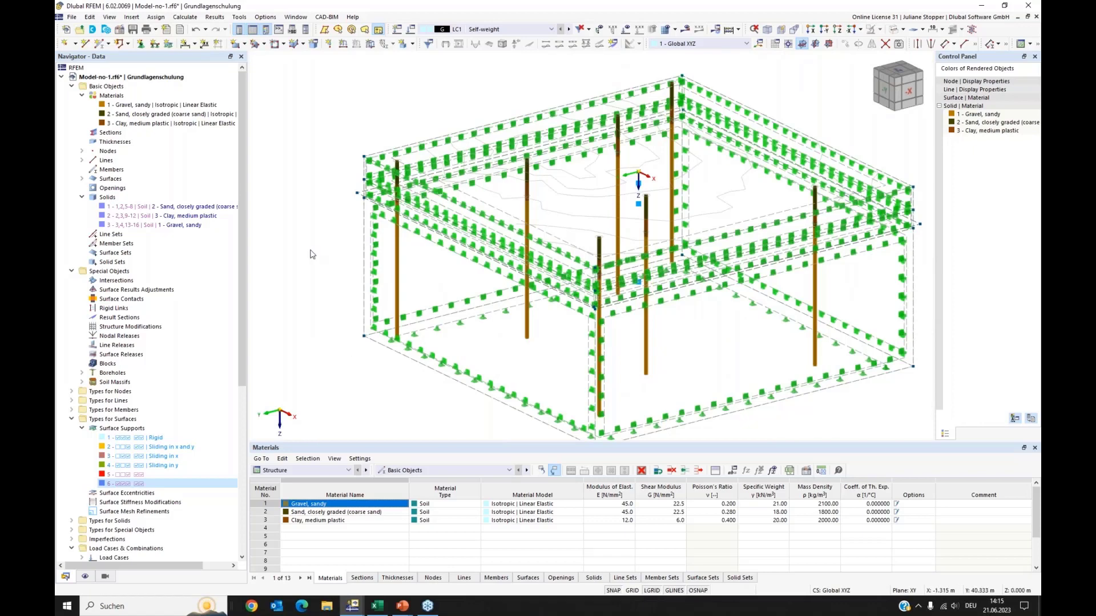
scroll(312, 254, "down", 2)
middle_click_drag(303, 245, 308, 273)
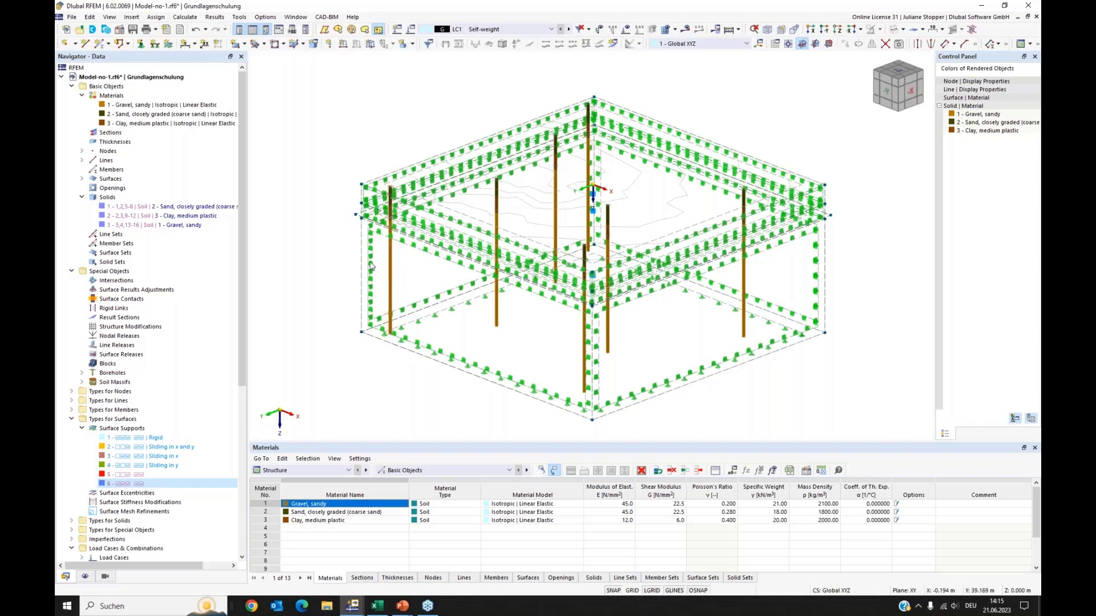
Return the massif to solid display and save the model
left_click(893, 30)
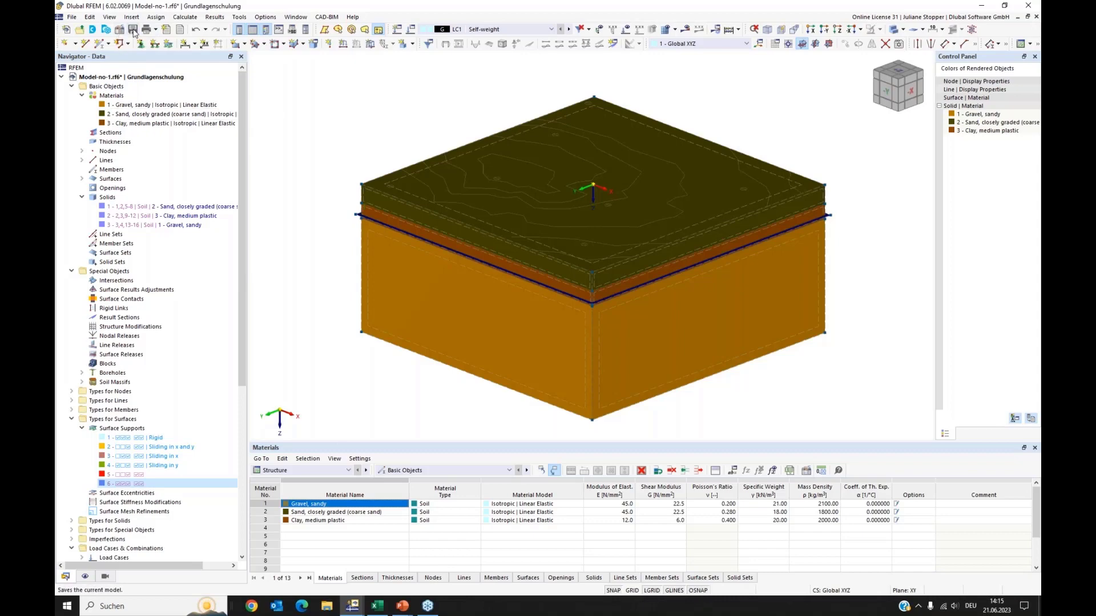
left_click(133, 31)
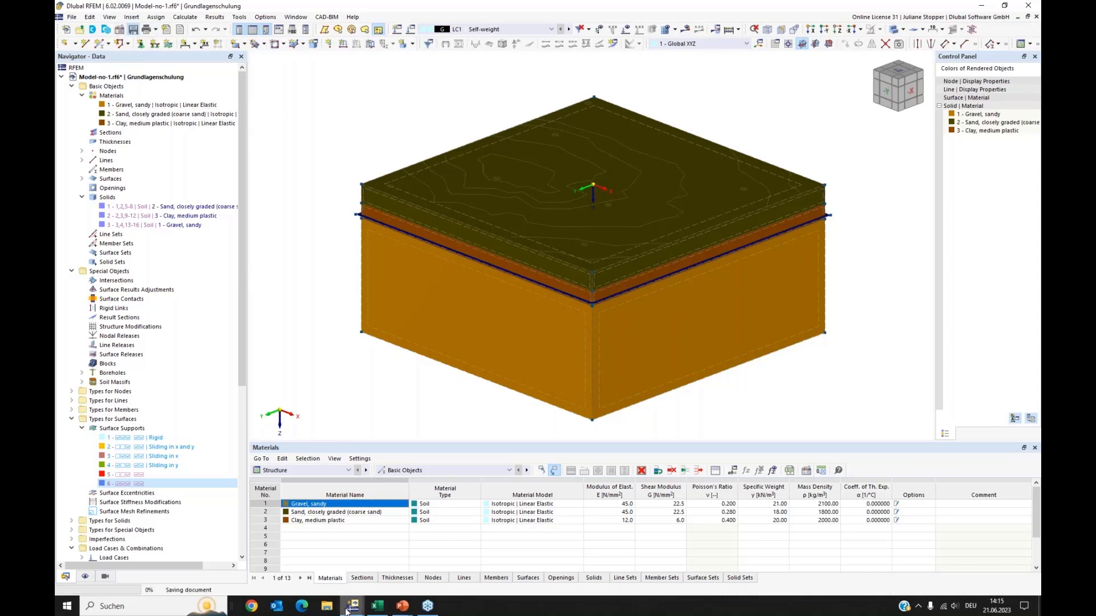
Switch to the empty RFEM window and choose geländeschnitt.dxf from the 02_GeologGeländeschitt-dxf folder for DXF import
mouse_move(349, 609)
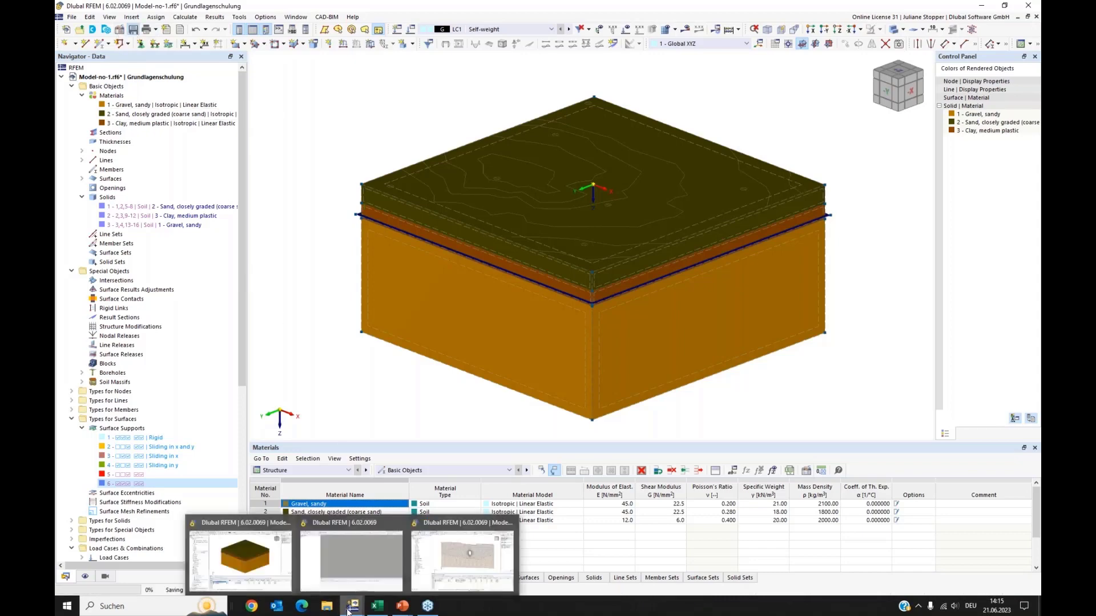
left_click(349, 551)
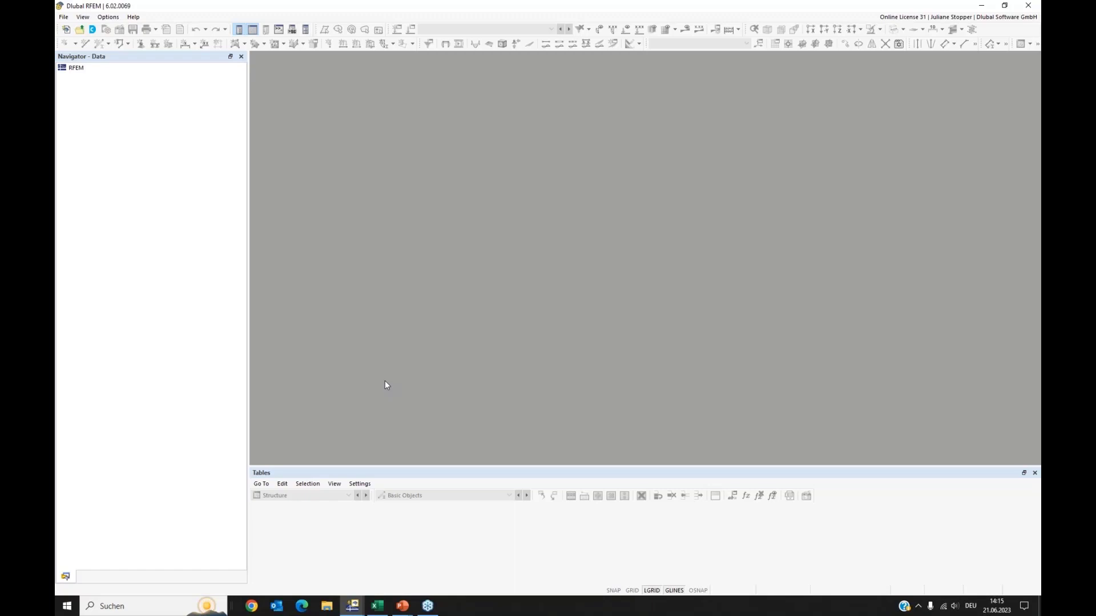
left_click(64, 17)
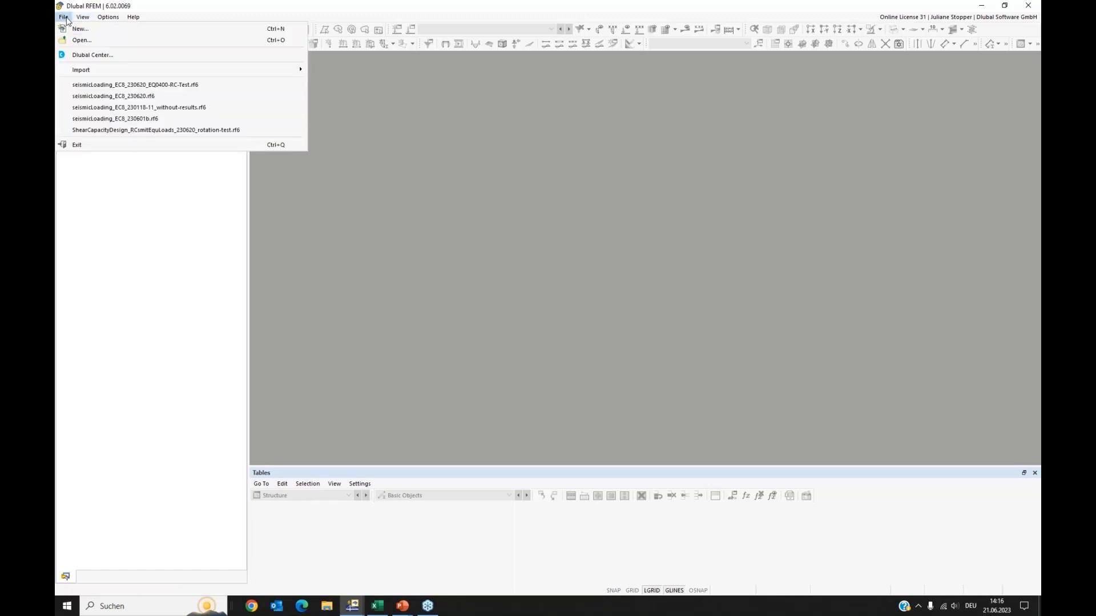
mouse_move(86, 72)
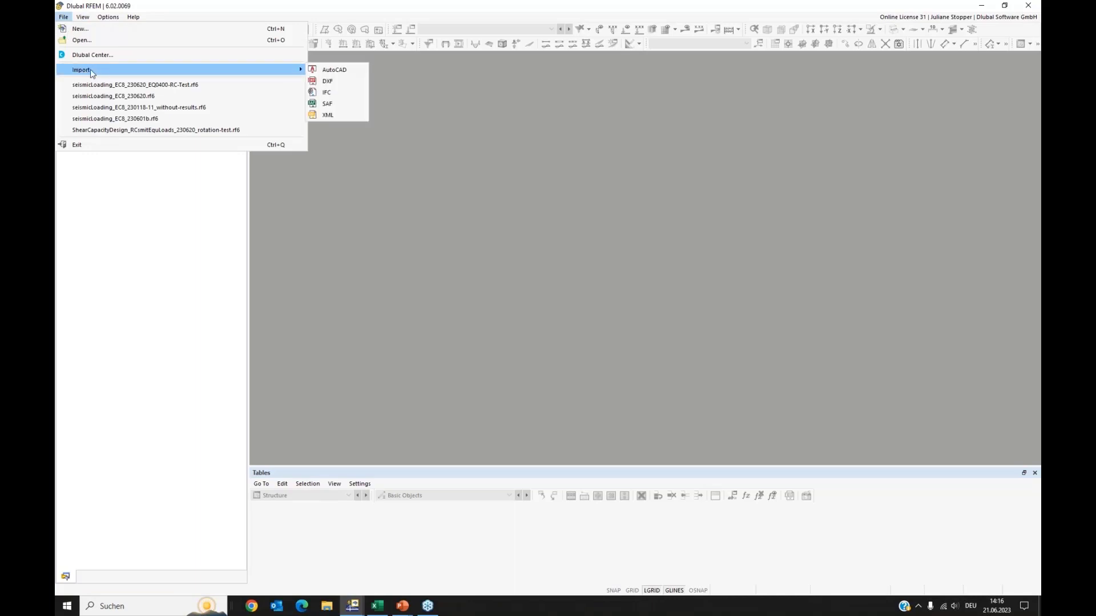
left_click(329, 81)
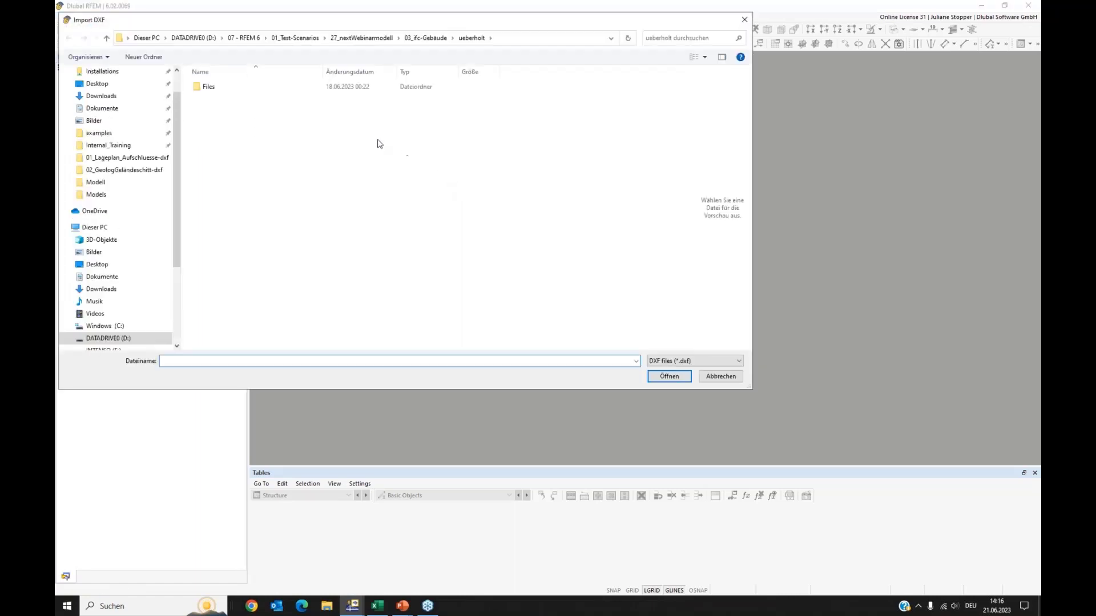
left_click(362, 38)
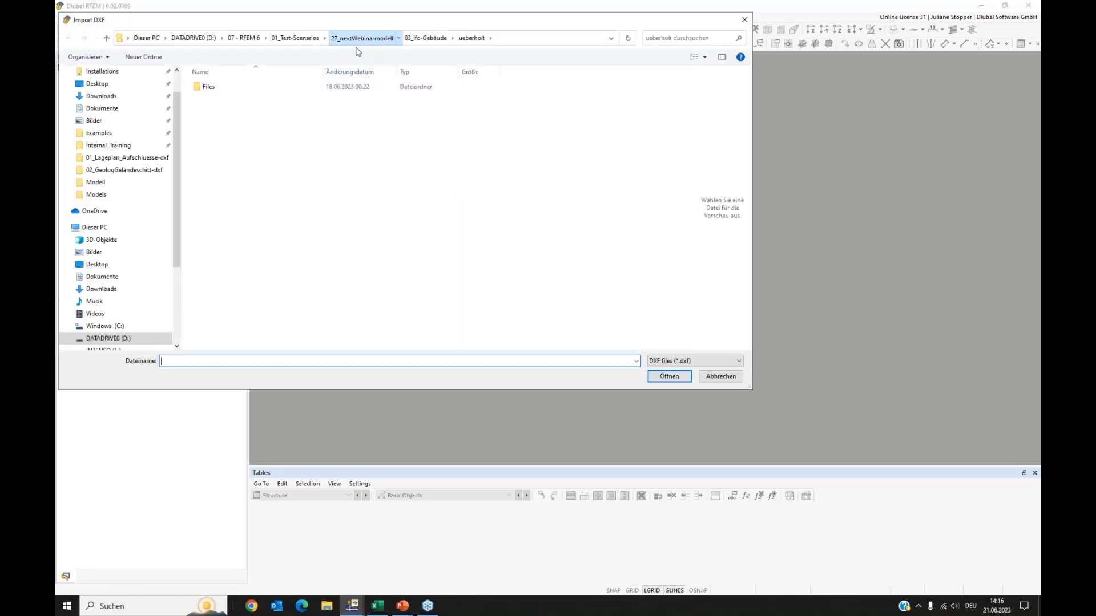
double_click(234, 97)
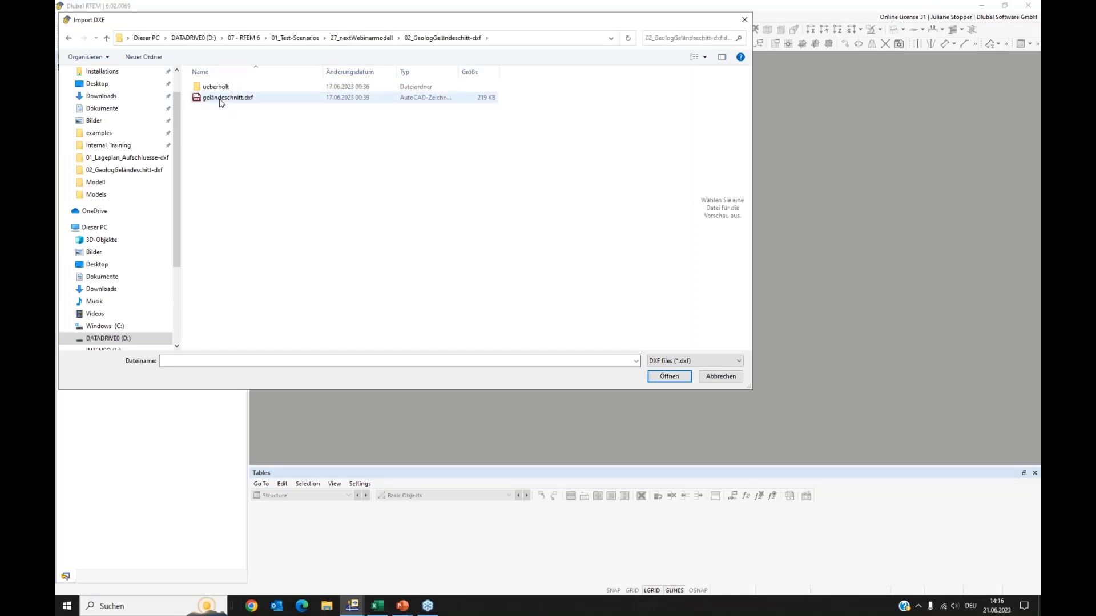
double_click(223, 99)
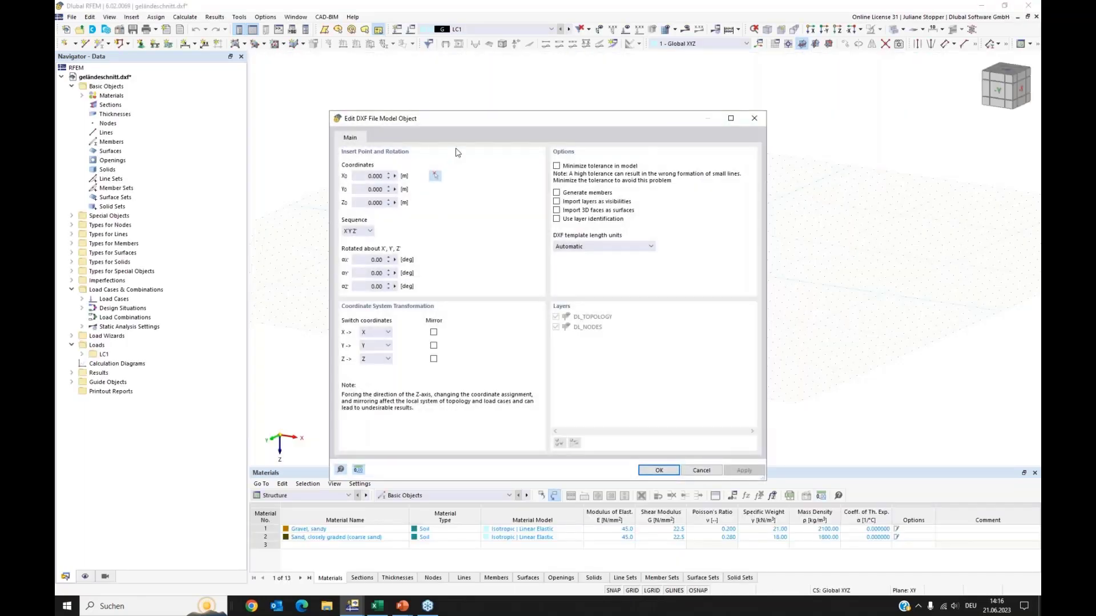
Import the terrain section using layer identification with only the DL_TOPOLOGY layer included, and close the import log
left_click_drag(465, 124, 524, 94)
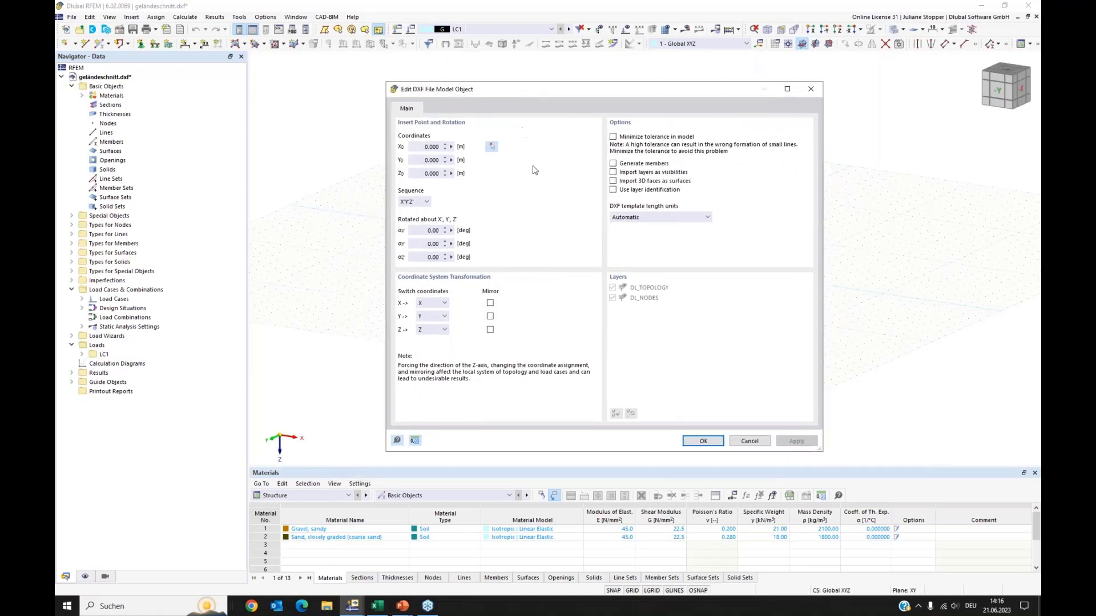
left_click(613, 190)
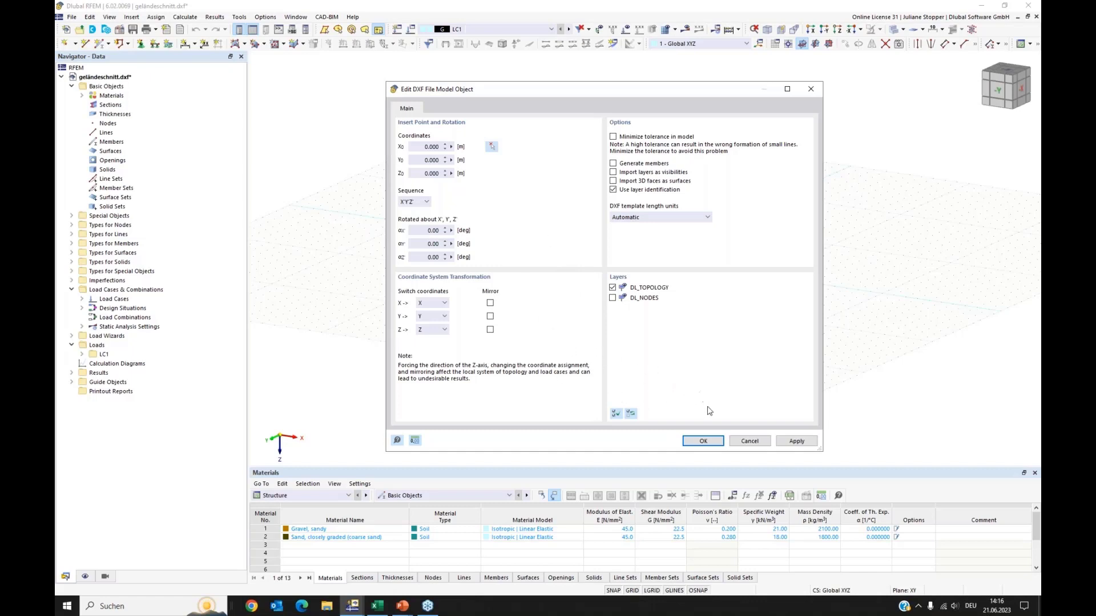
left_click(704, 442)
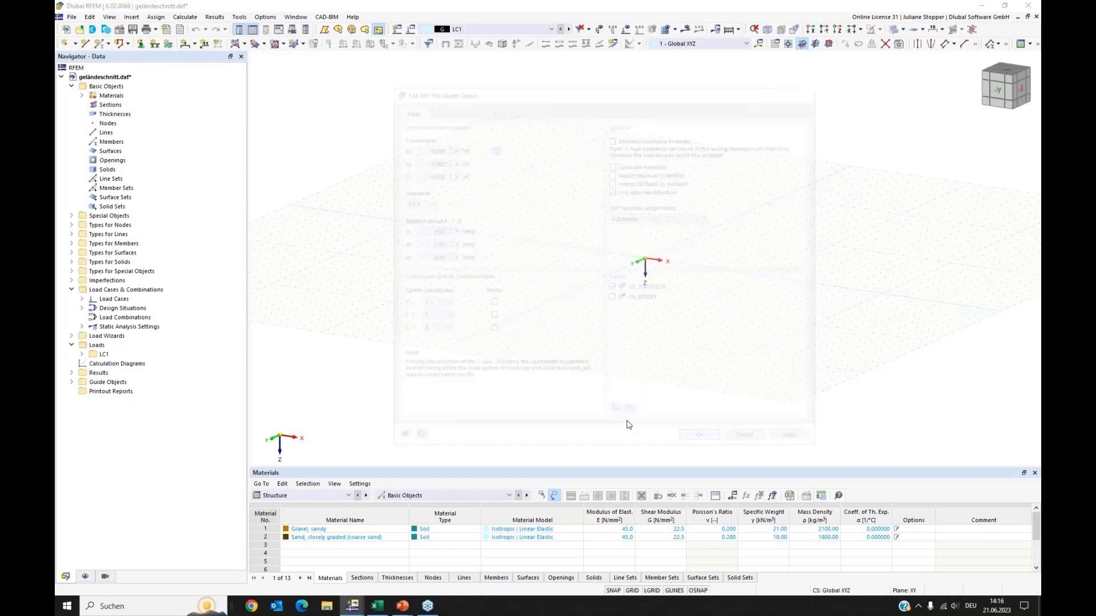
left_click(594, 460)
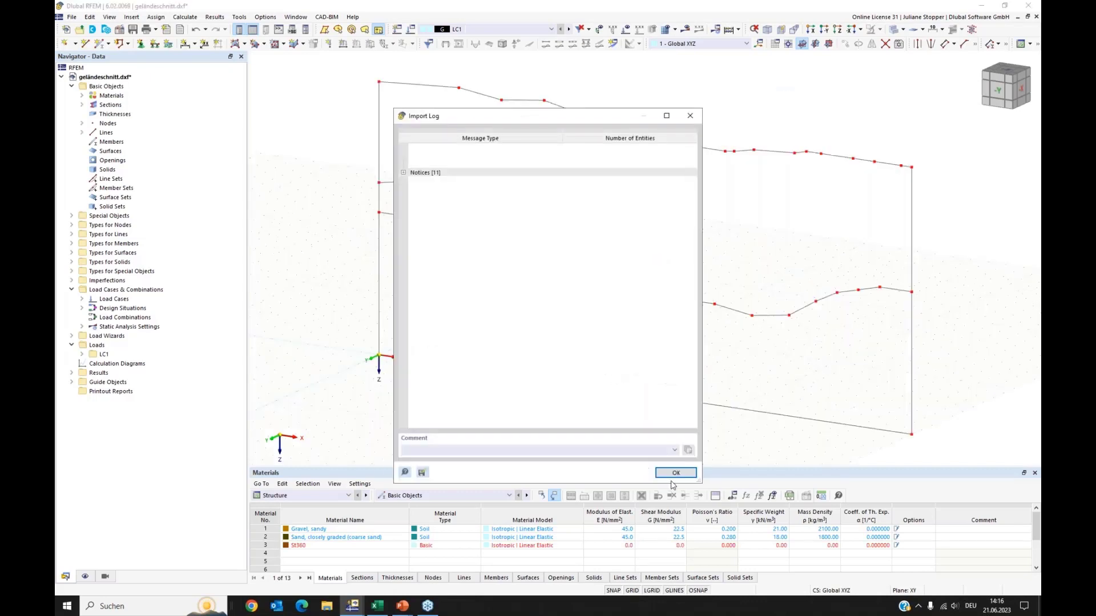
left_click(673, 467)
scroll(595, 371, "down", 1)
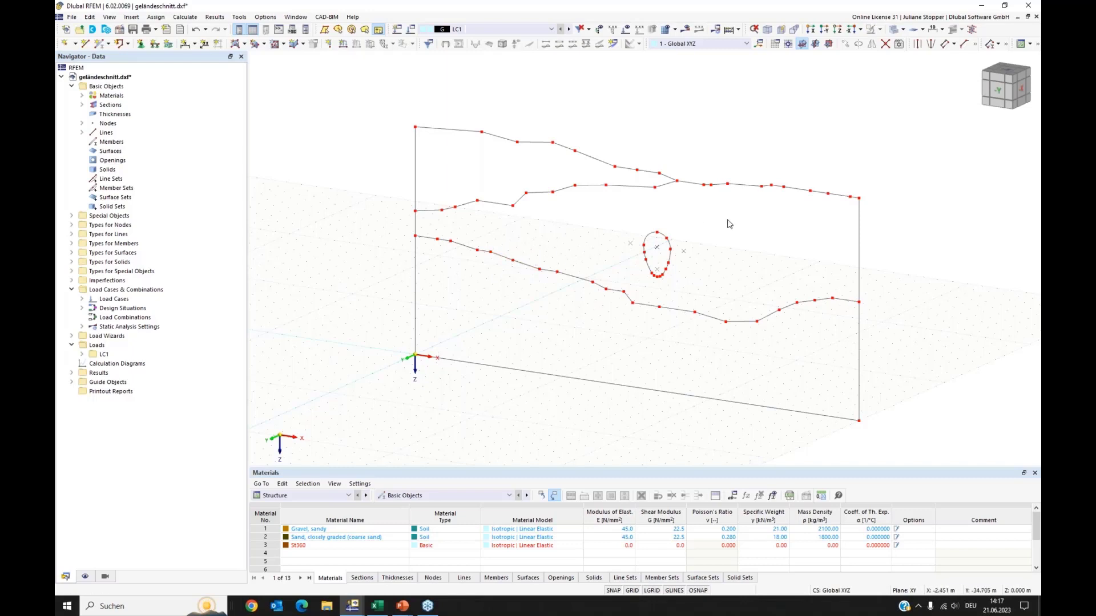
middle_click_drag(713, 232, 761, 251)
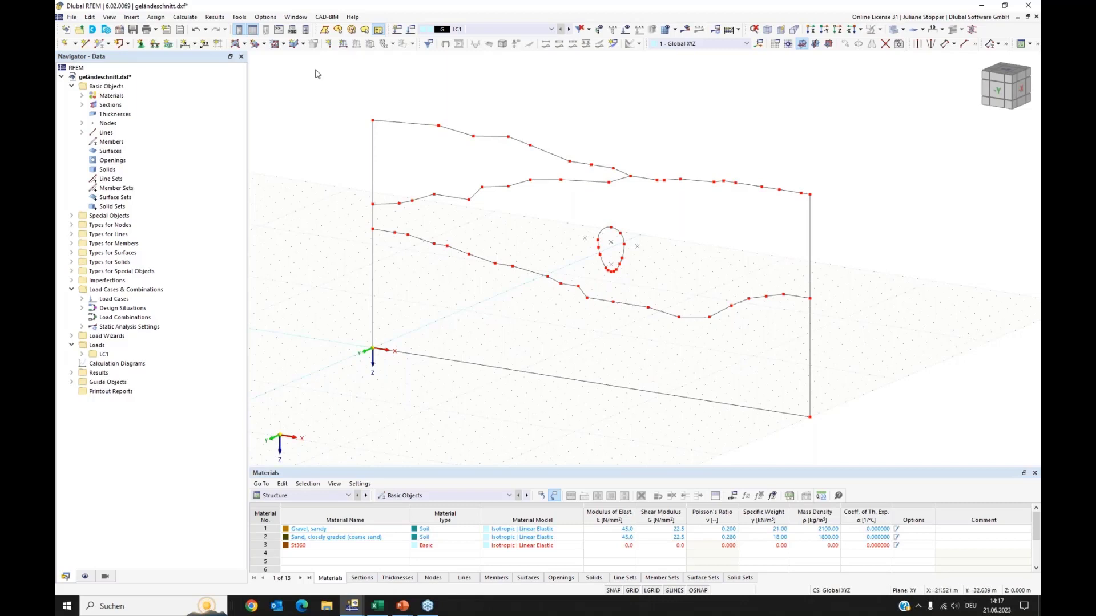
Create plane surfaces with stiffness type Without Thickness from the boundary lines of the lower, middle and upper soil layers
left_click(244, 44)
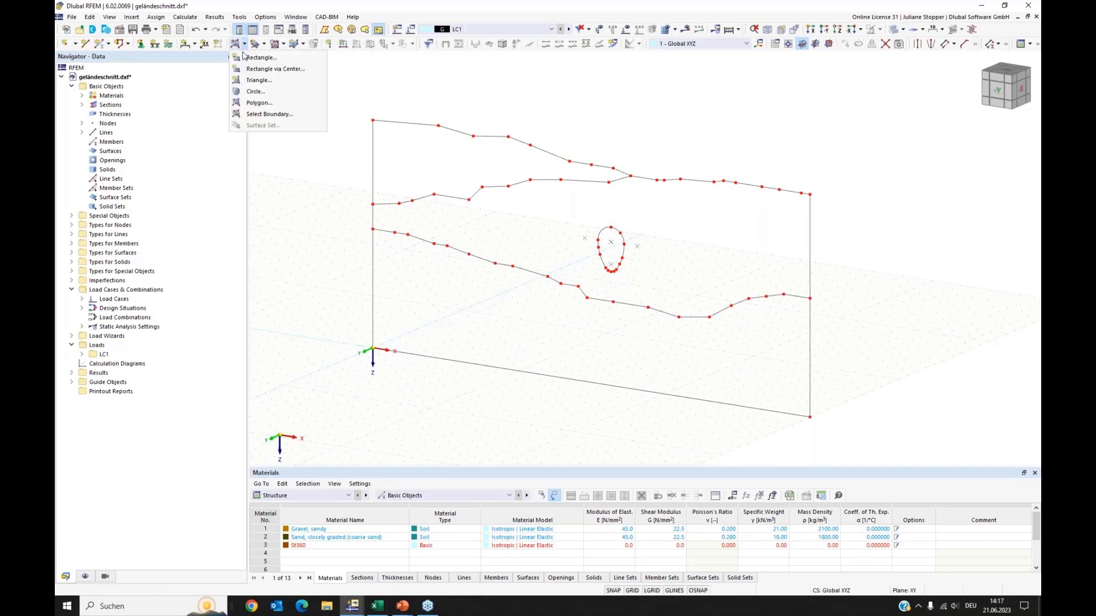
left_click(255, 114)
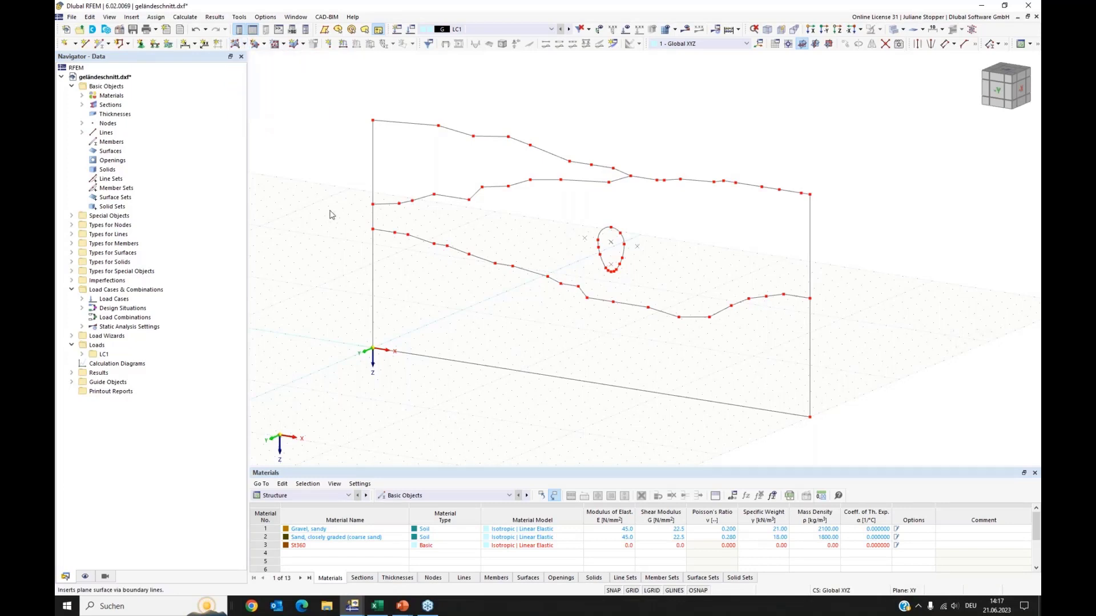
left_click(469, 374)
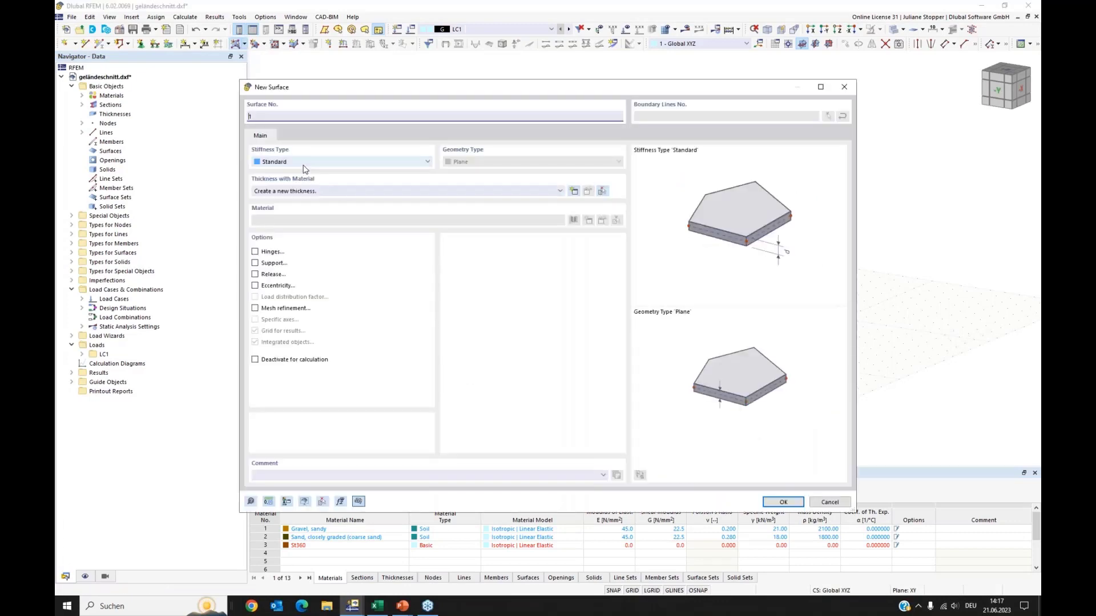
left_click(304, 164)
left_click(296, 181)
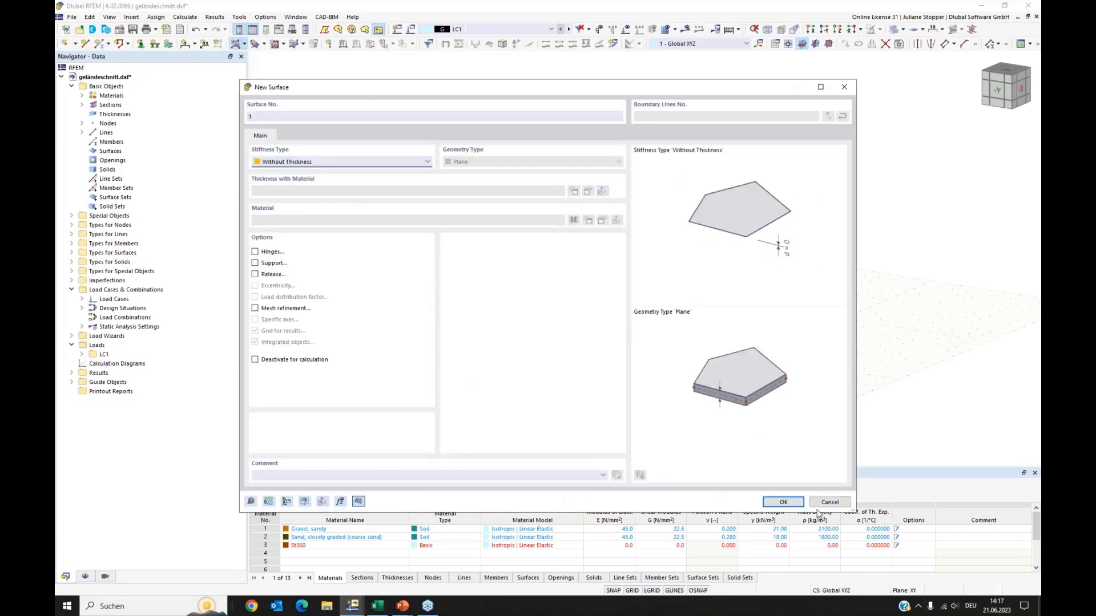
left_click(784, 502)
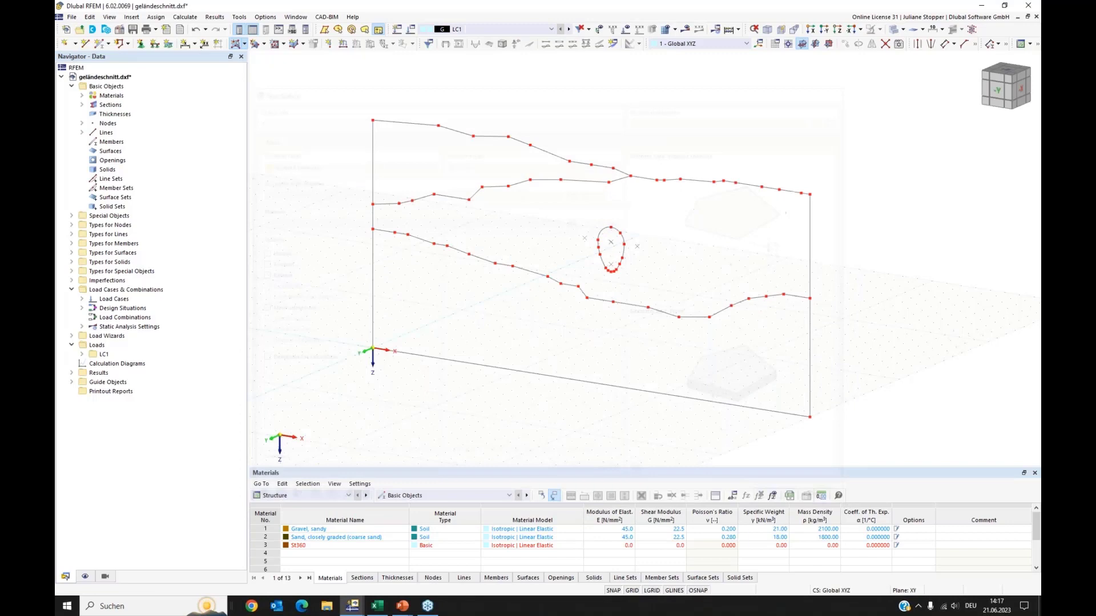
left_click(575, 381)
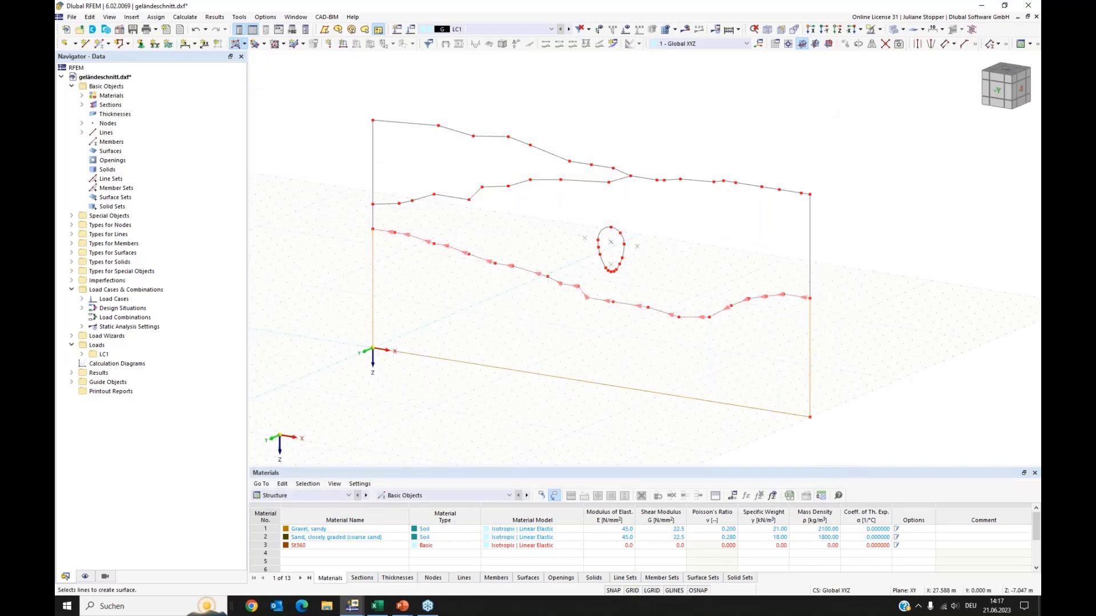
left_click(692, 313)
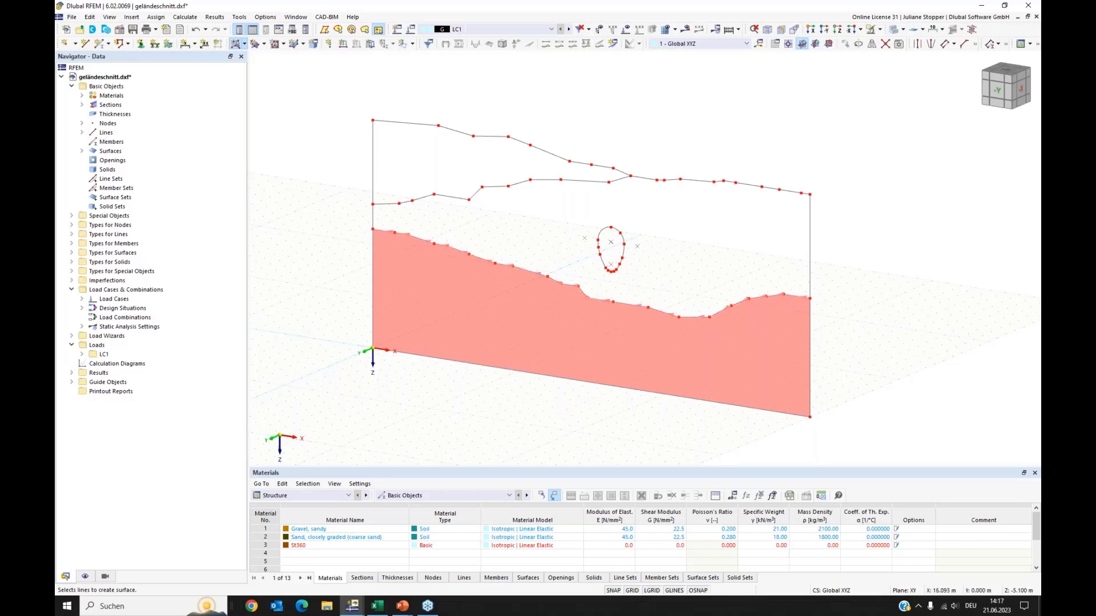
left_click(619, 184)
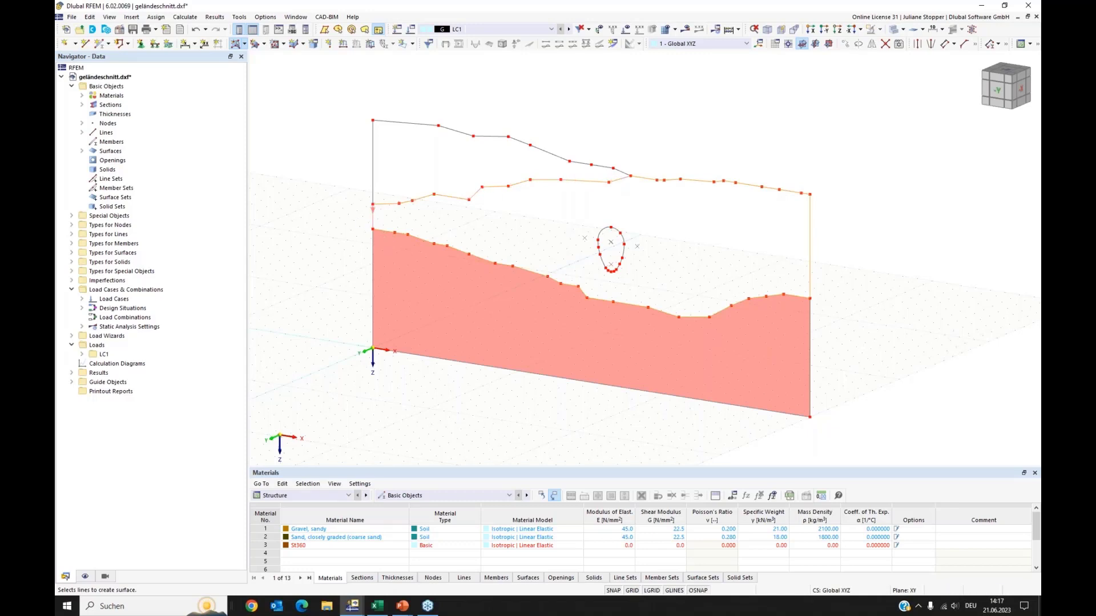
left_click(373, 217)
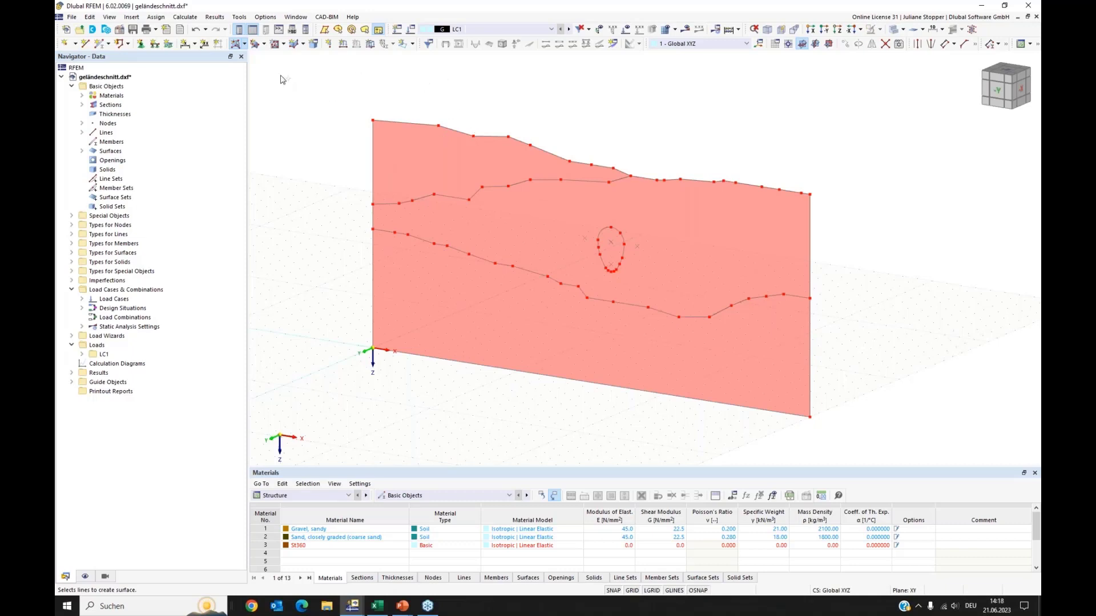
Create an opening in the middle layer's surface from the boundary lines of the tunnel outline
left_click(264, 45)
middle_click_drag(630, 268, 613, 273, "ctrl")
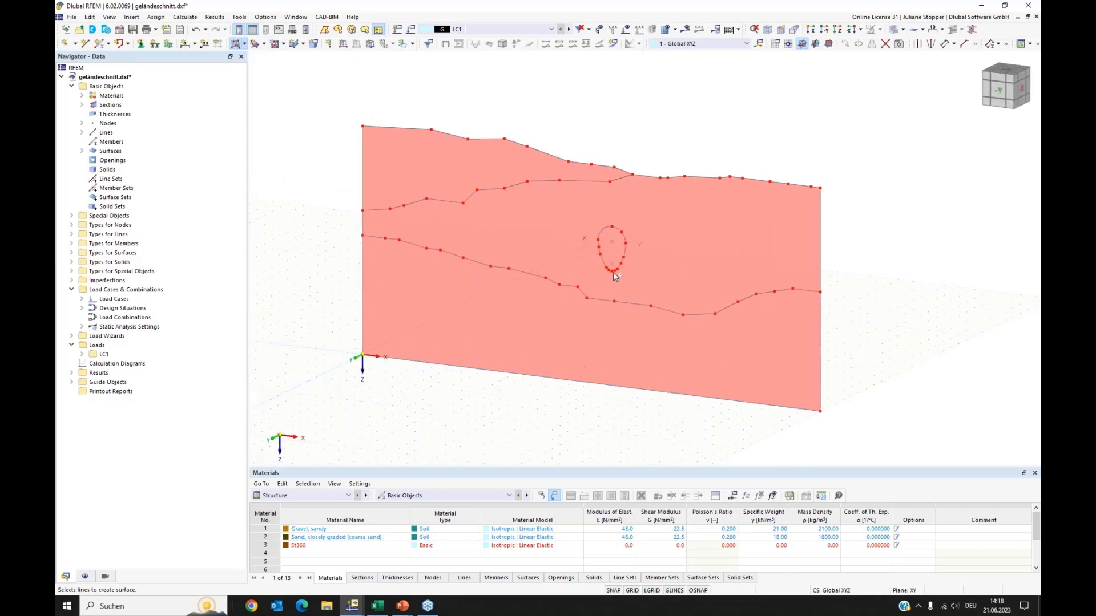
left_click(283, 45)
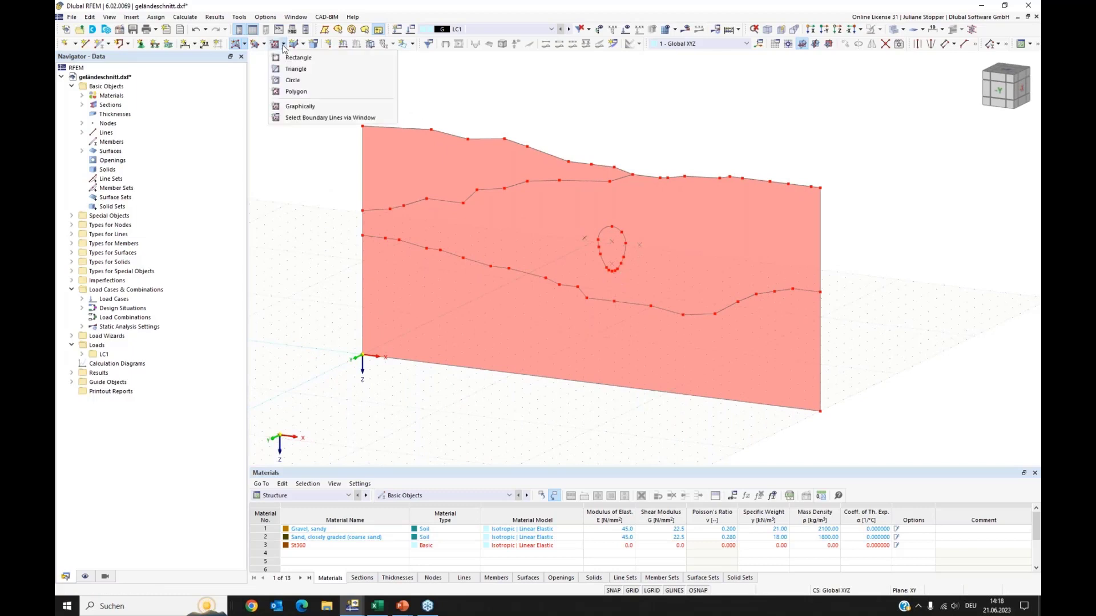
left_click(276, 107)
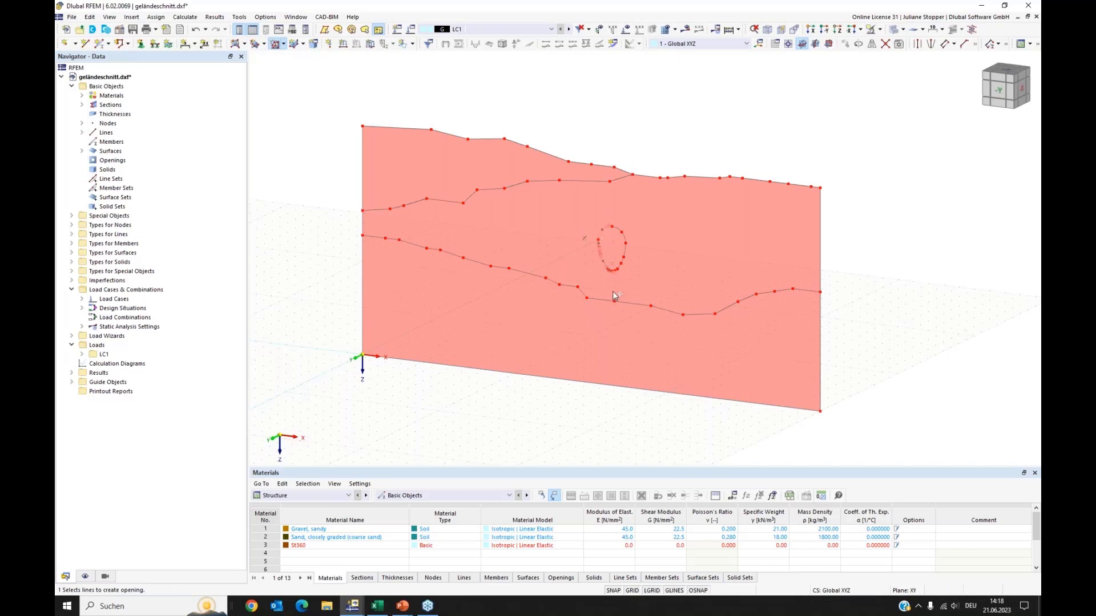
scroll(619, 264, "up", 5)
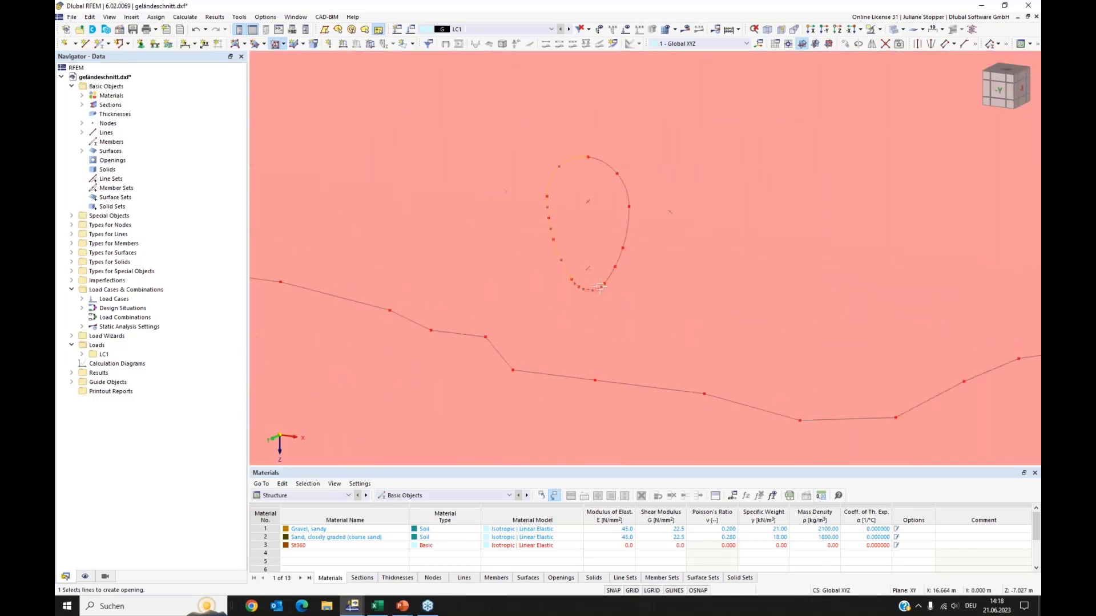
left_click(586, 234)
scroll(589, 238, "down", 5)
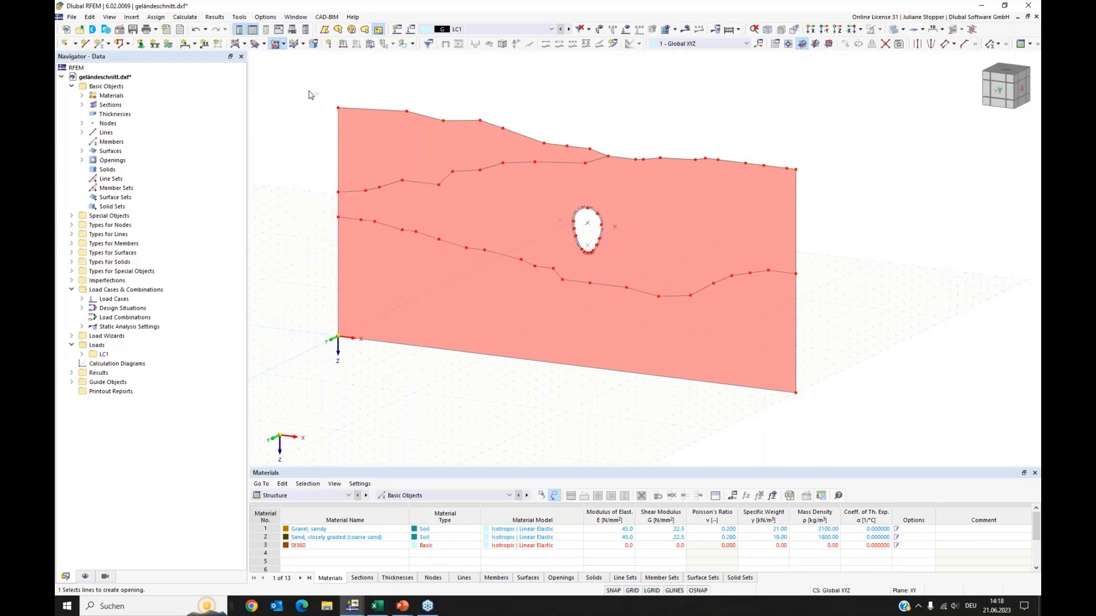
right_click(302, 139)
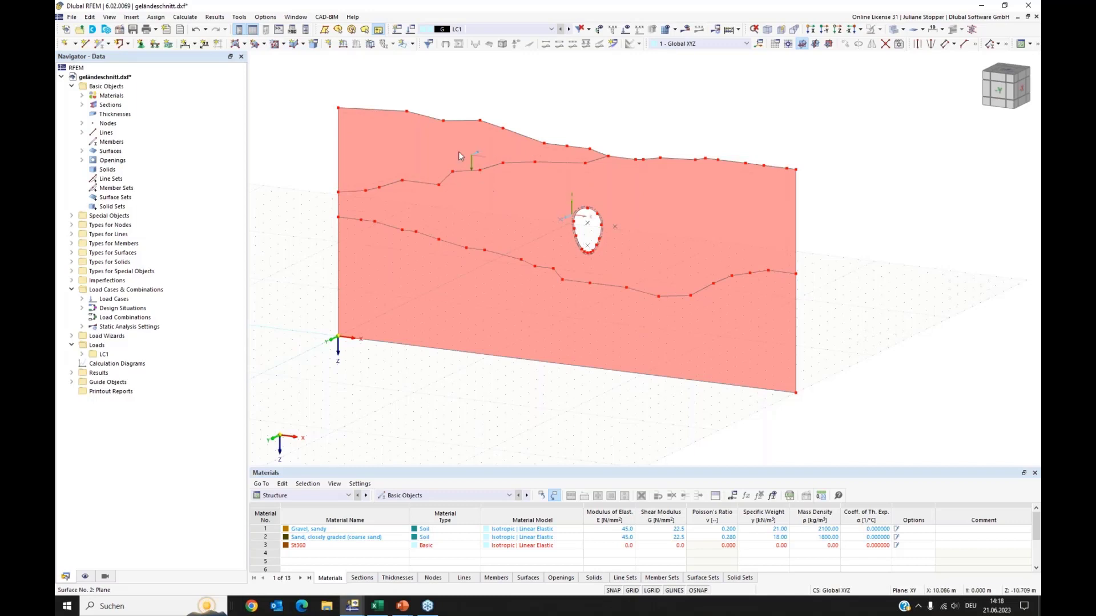
Turn on the display of the surfaces' local axis systems
right_click(408, 177)
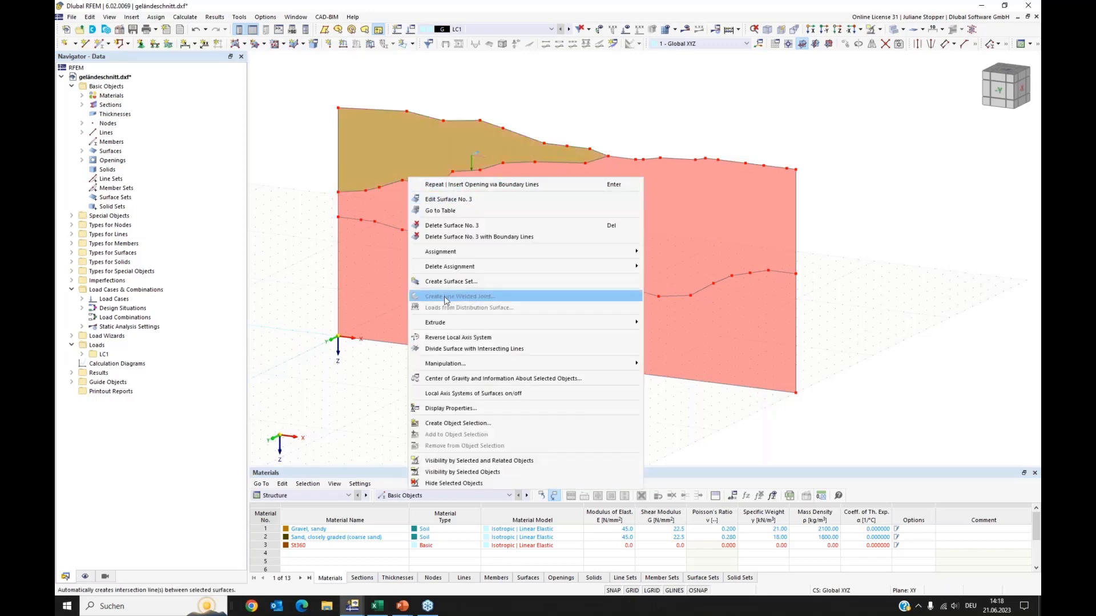
left_click(425, 394)
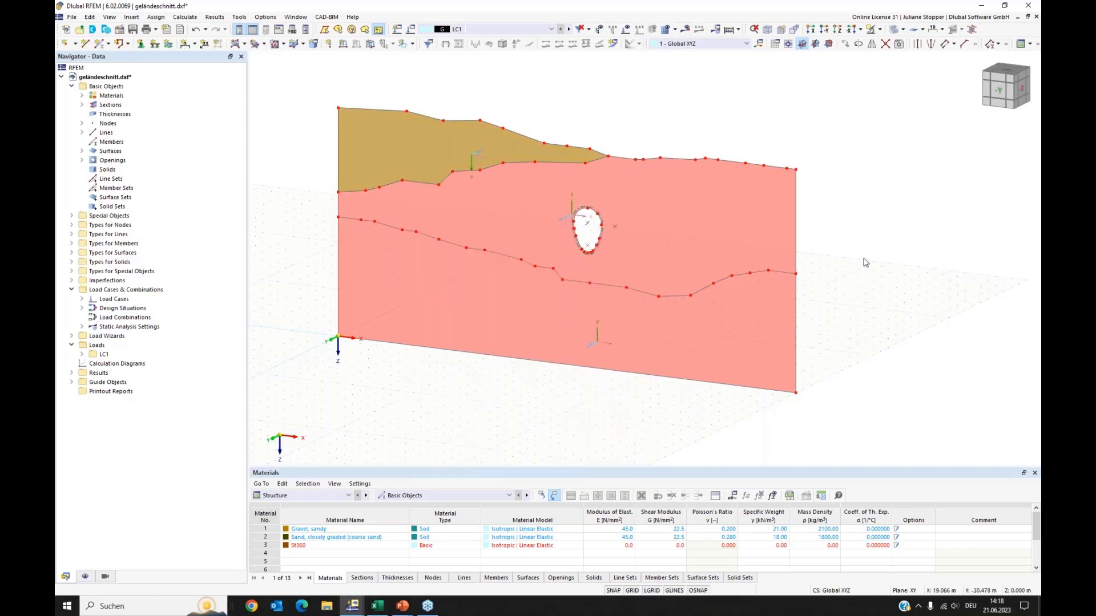
middle_click_drag(865, 263, 834, 253, "ctrl")
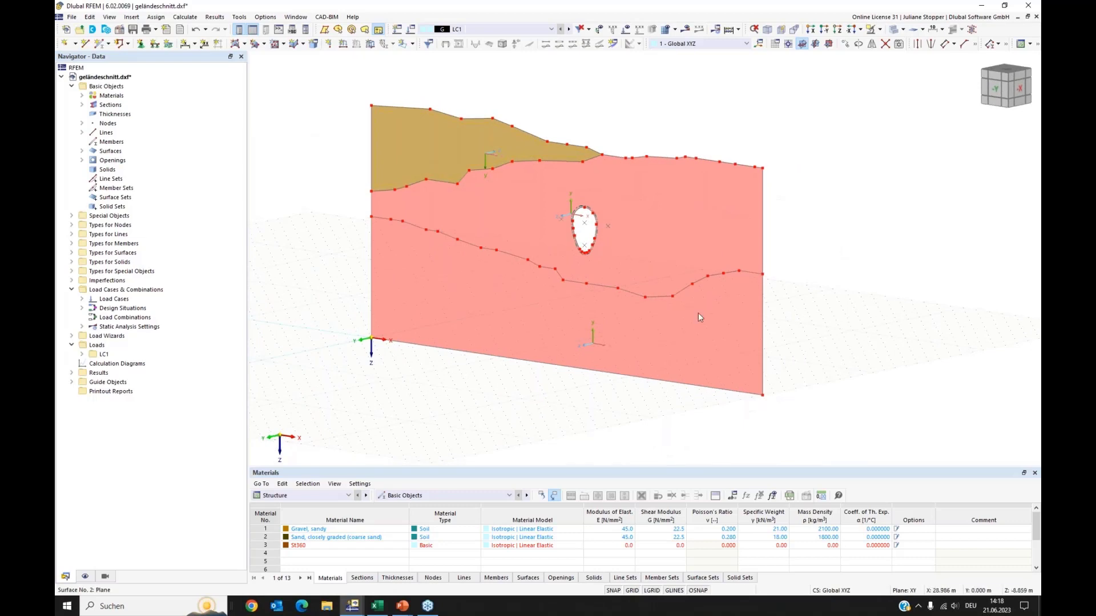
Reverse the local axis system of the upper soil layer's surface to match the other two surfaces
left_click(496, 157)
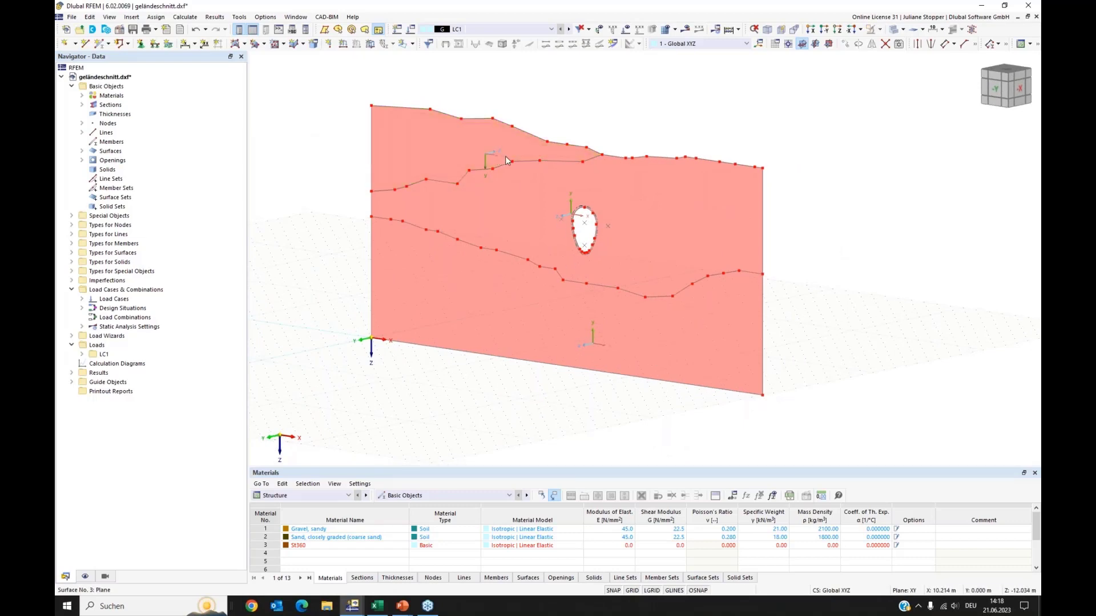
left_click(479, 123)
right_click(480, 125)
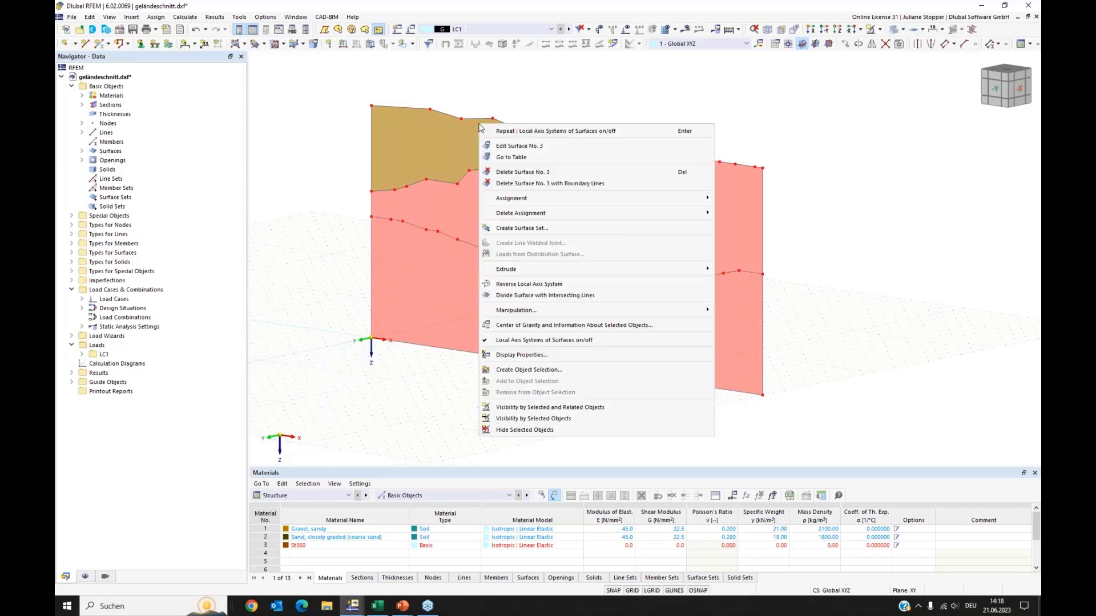
left_click(510, 285)
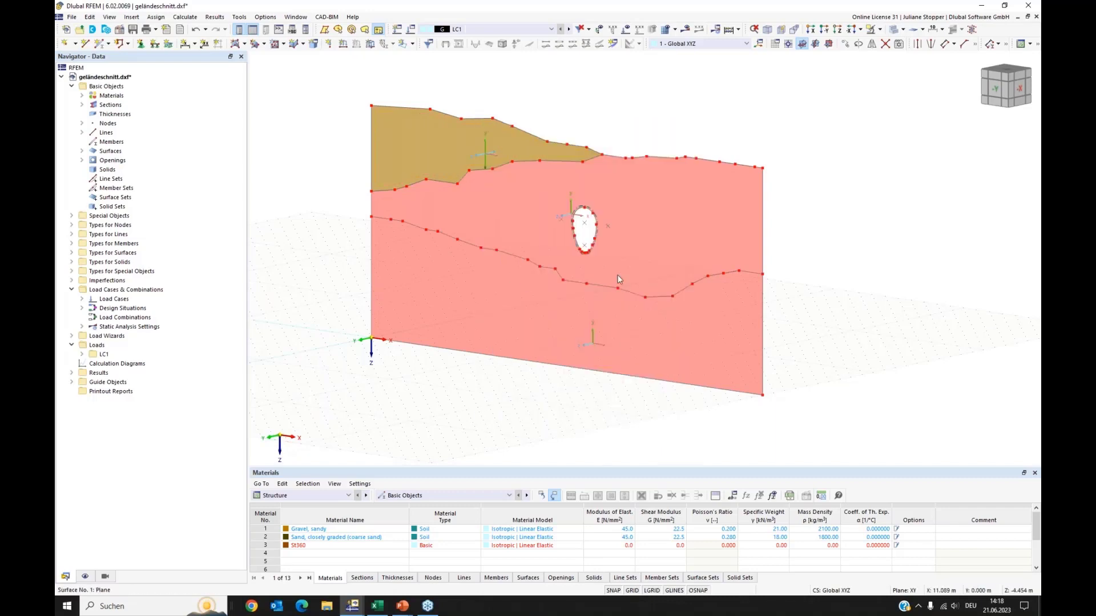
left_click(853, 291)
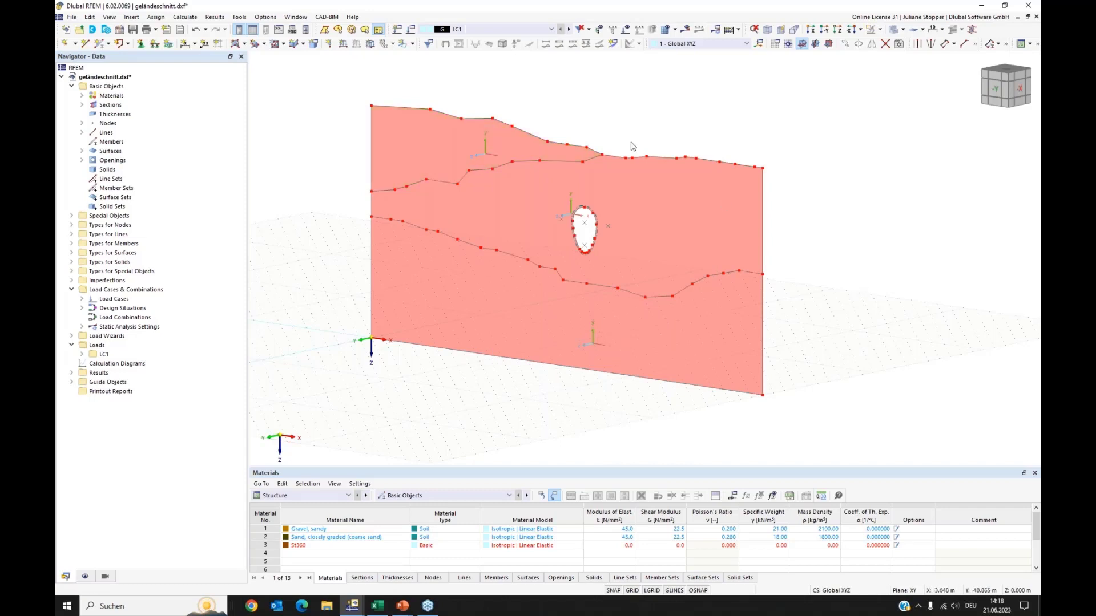
Extrude all three layer surfaces into solids with a height of -1.000 m and the material Gravel, sandy
left_click_drag(543, 98, 504, 398)
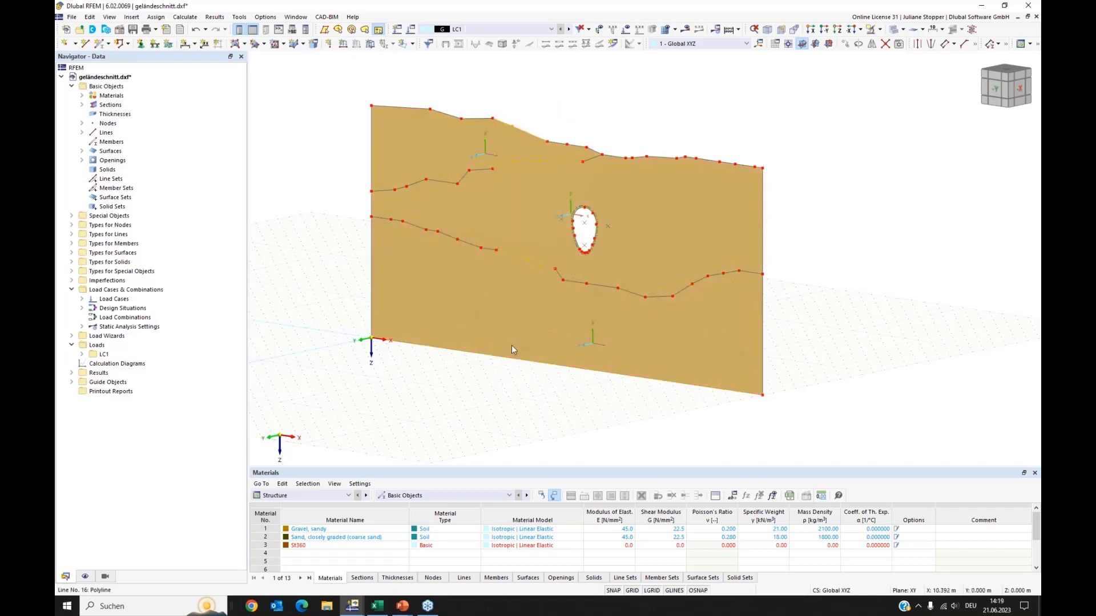
right_click(518, 267)
mouse_move(630, 313)
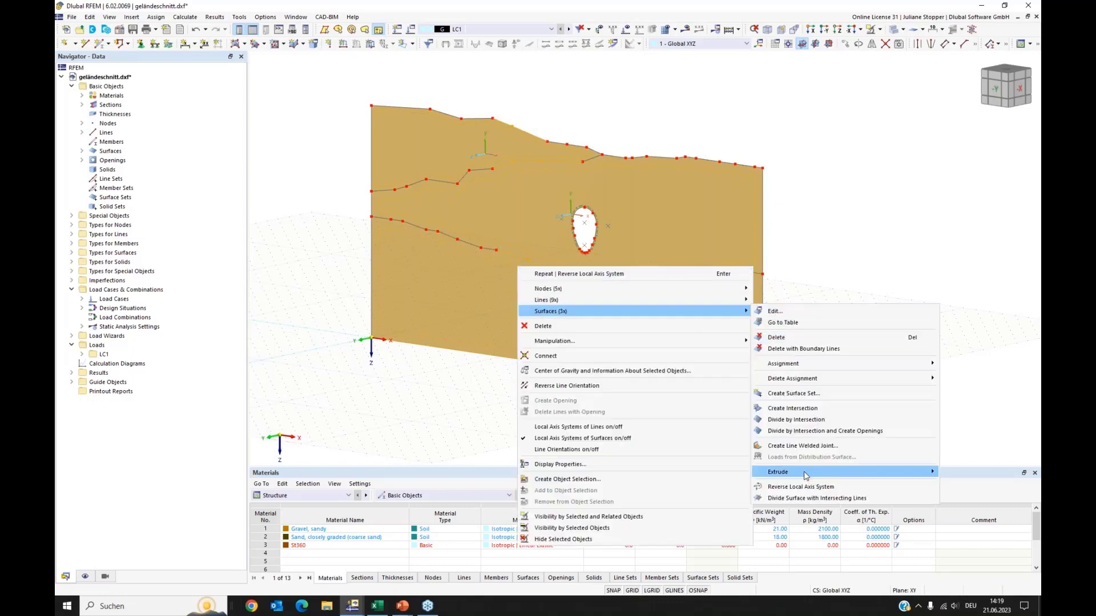
mouse_move(800, 476)
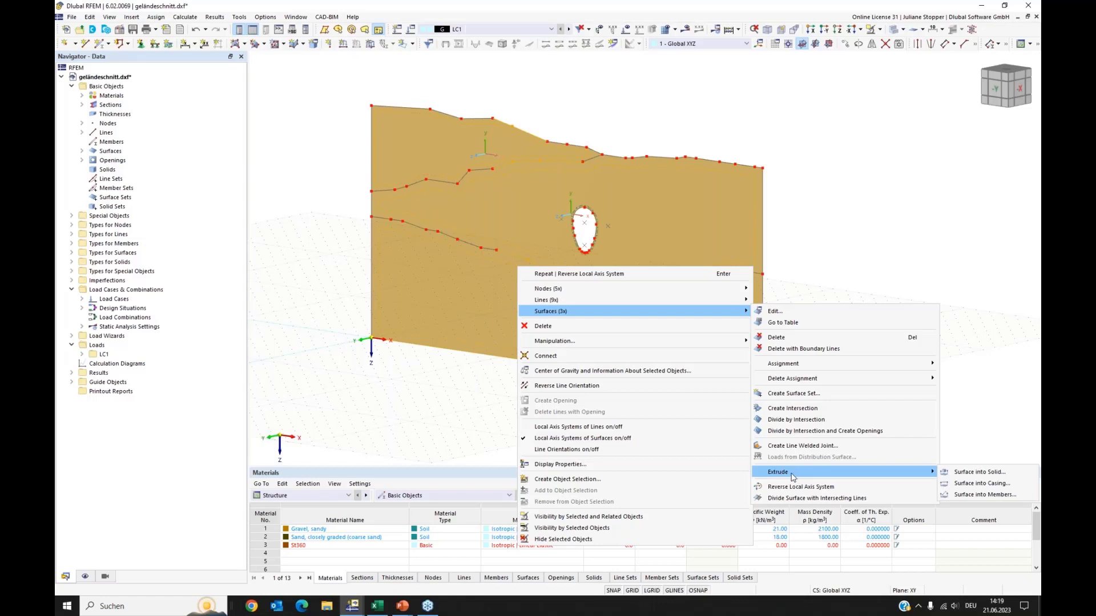
left_click(959, 477)
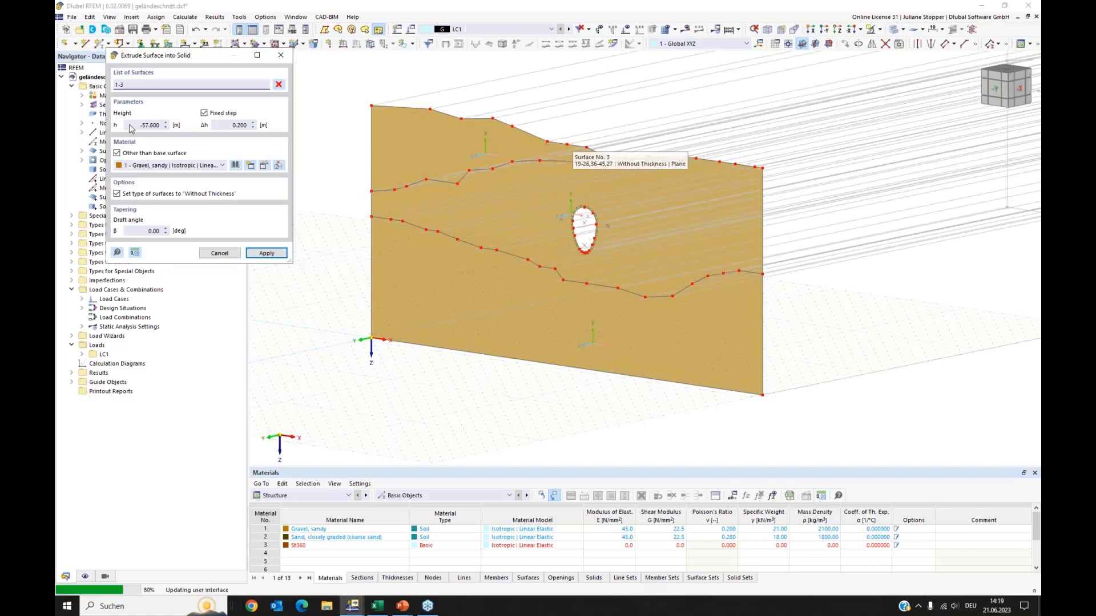
left_click_drag(137, 126, 170, 127)
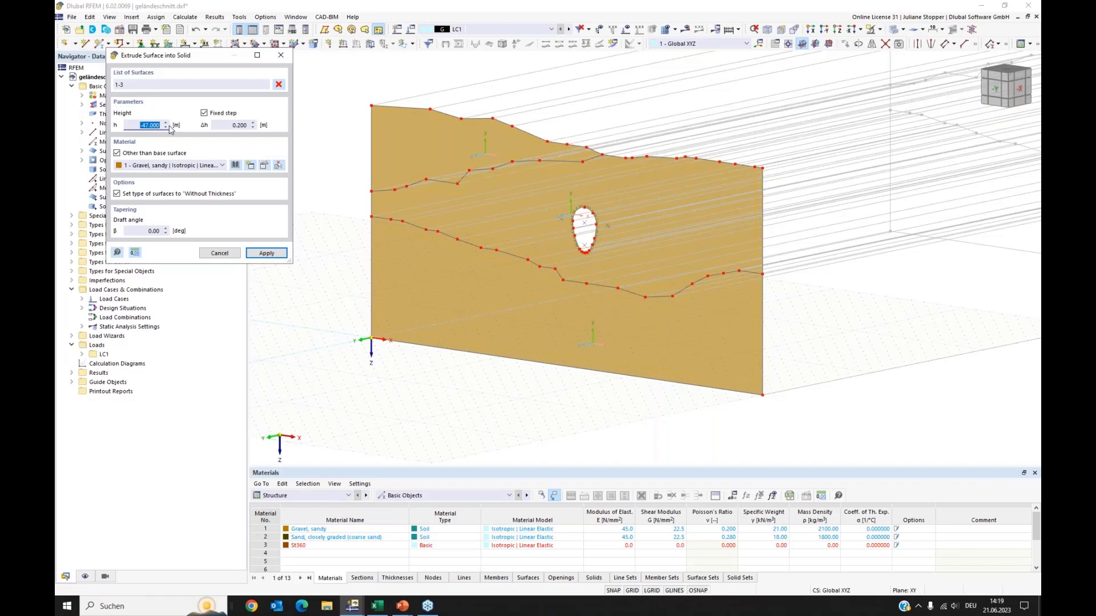
key("BackSpace")
left_click(261, 254)
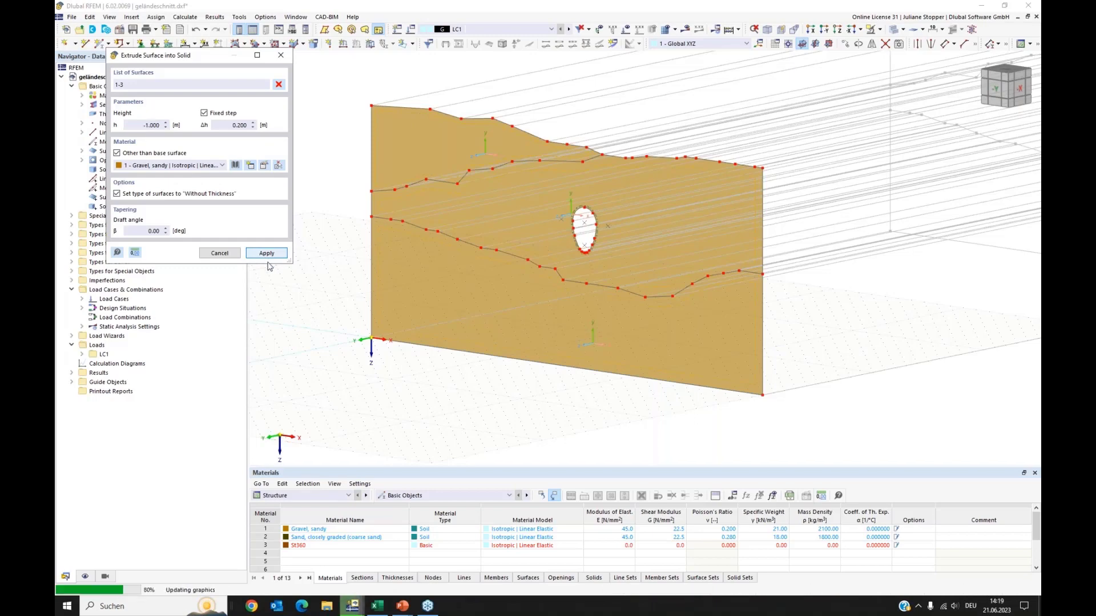
left_click(280, 56)
Turn off the display of the surfaces' local axis systems on the extruded terrain section
right_click(426, 240)
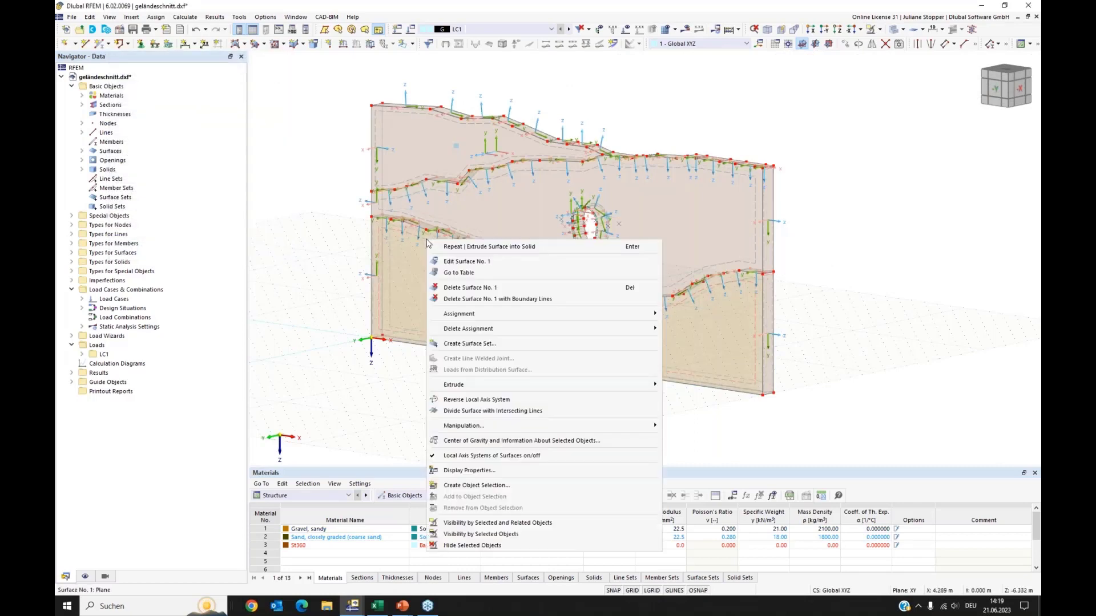
left_click(434, 456)
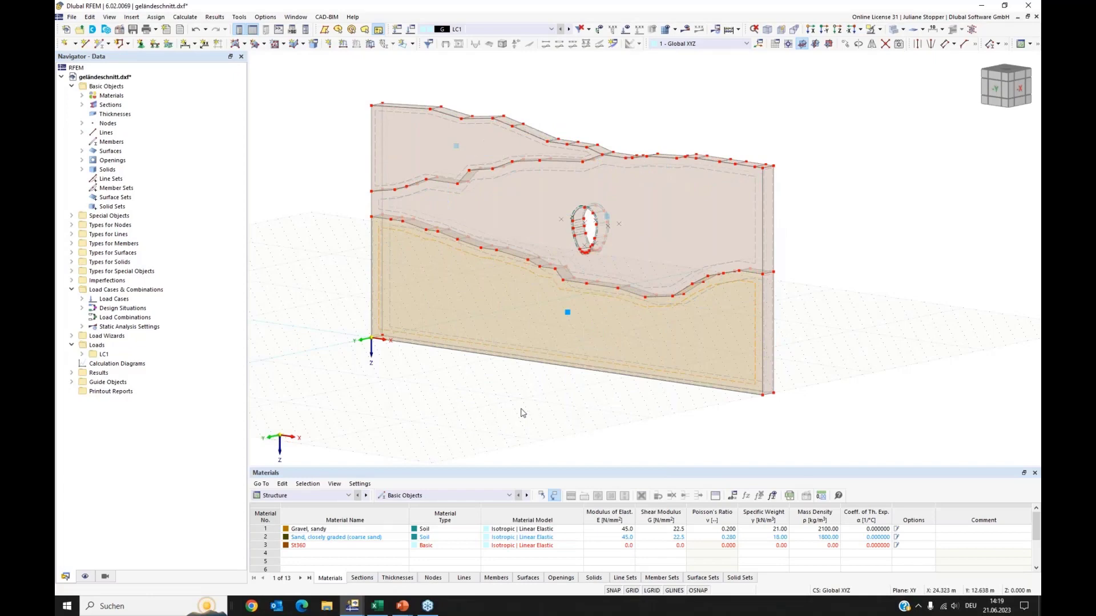
mouse_move(345, 351)
middle_mouse_down("ctrl")
mouse_move(386, 345)
mouse_move(365, 344)
middle_mouse_up("ctrl")
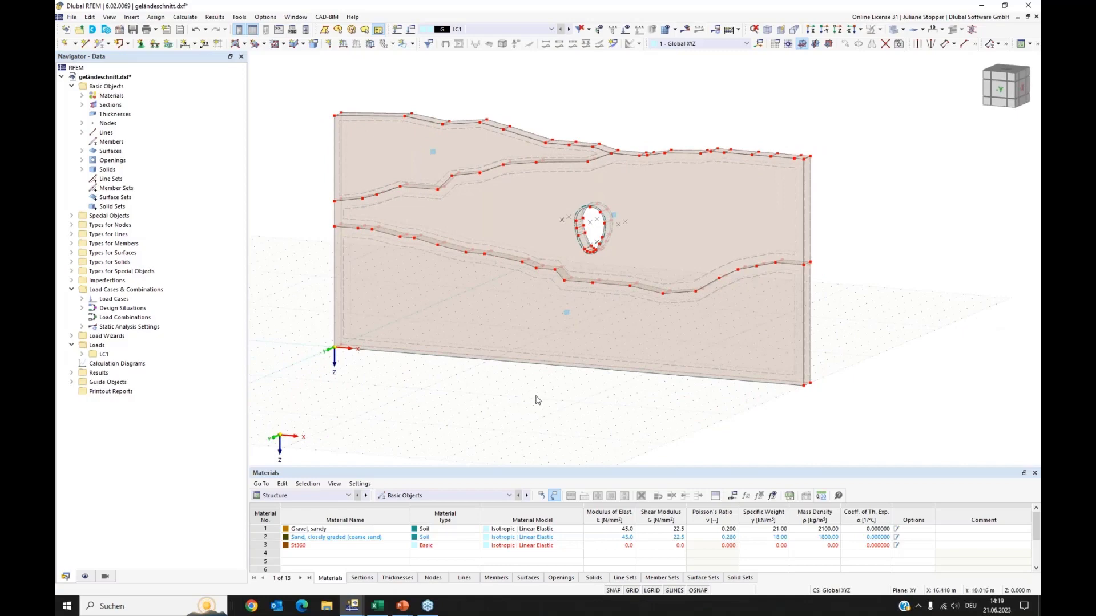
middle_click_drag(463, 398, 467, 397, "ctrl")
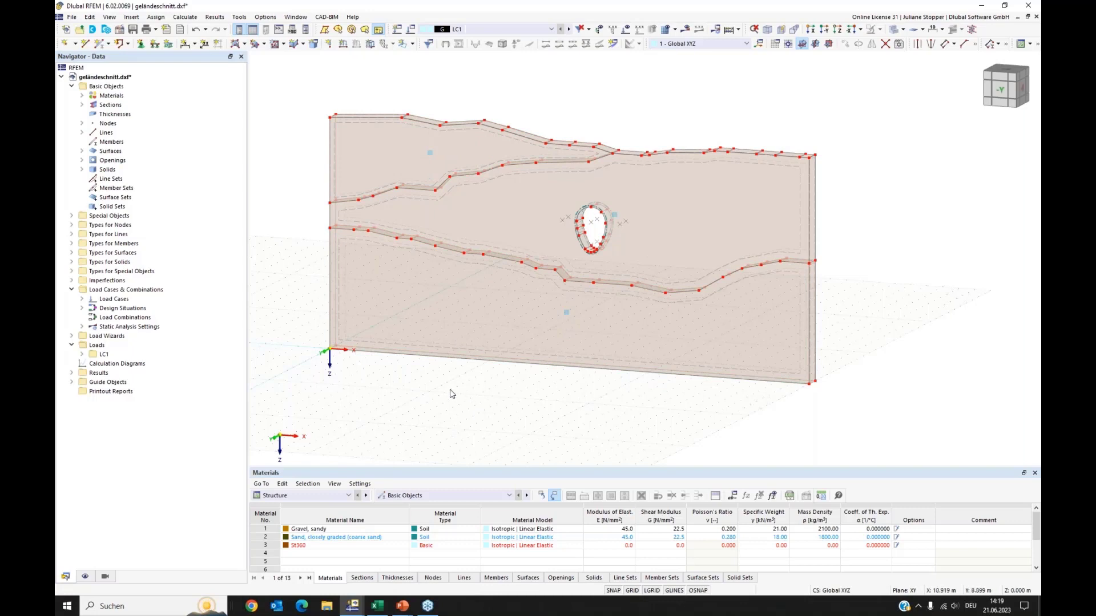
middle_click_drag(453, 394, 399, 389, "ctrl")
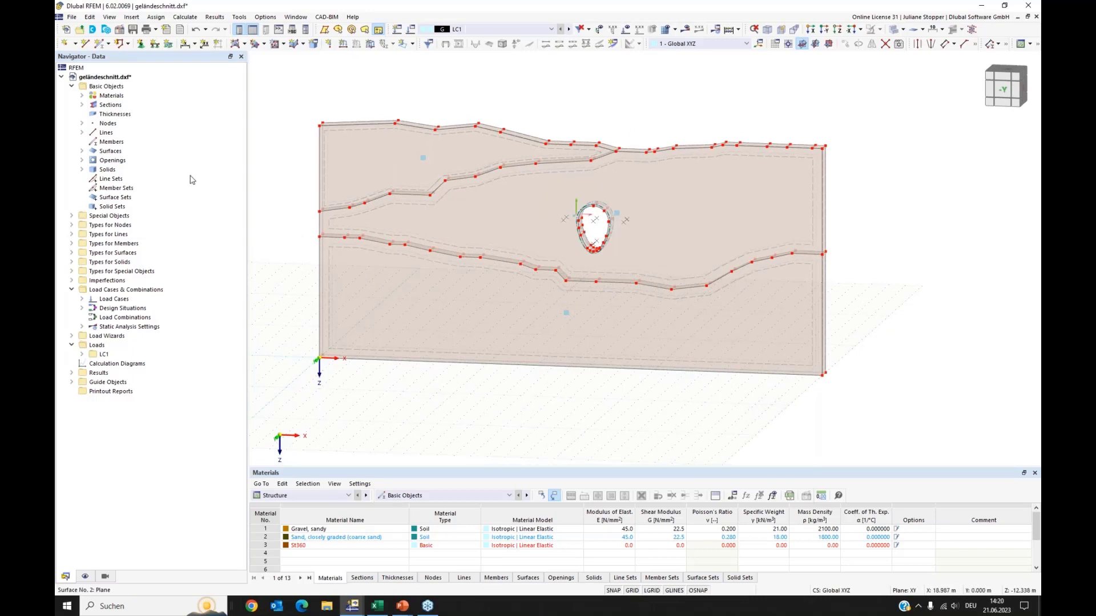
Show the list of solids in the model data and enlarge the materials table
left_click(82, 170)
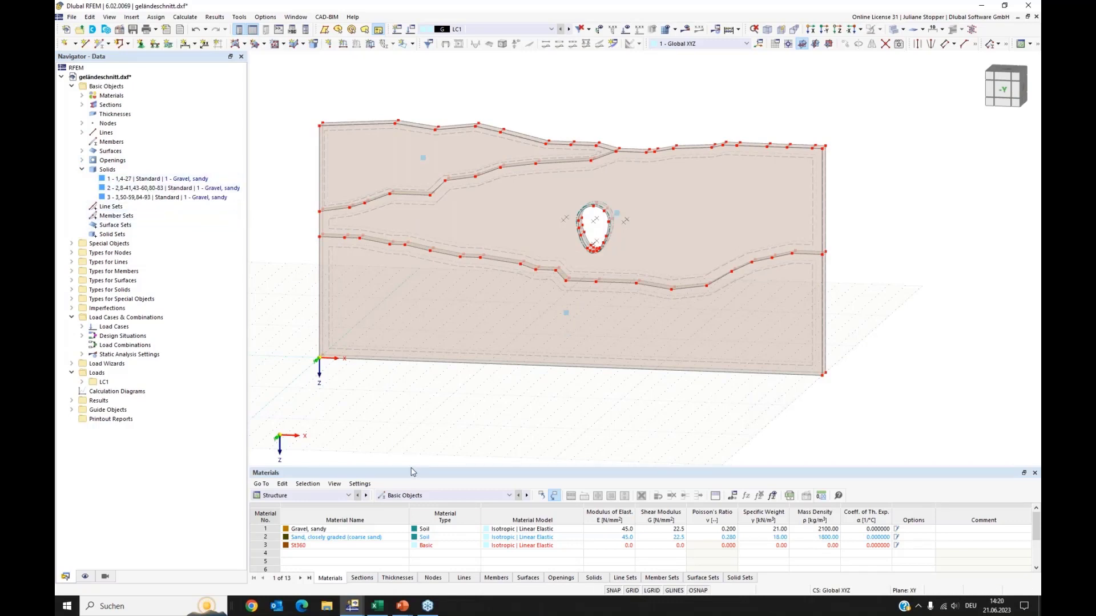
left_click_drag(410, 467, 408, 392)
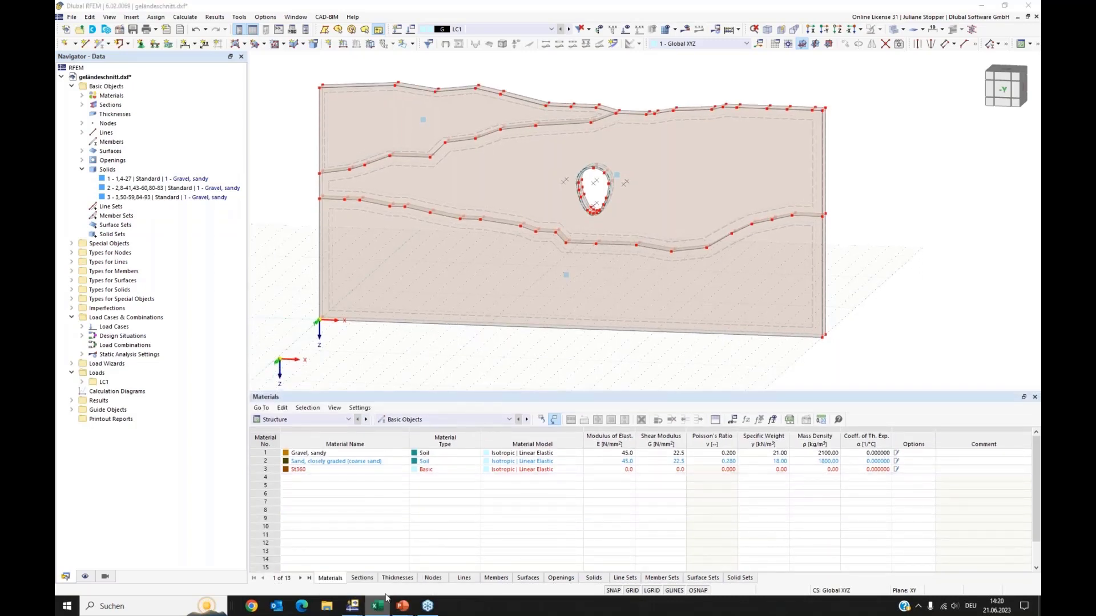
Switch to Excel and copy the four material rows, from name to thermal expansion coefficient, in Materialien.xlsx
left_click(376, 608)
key("Escape")
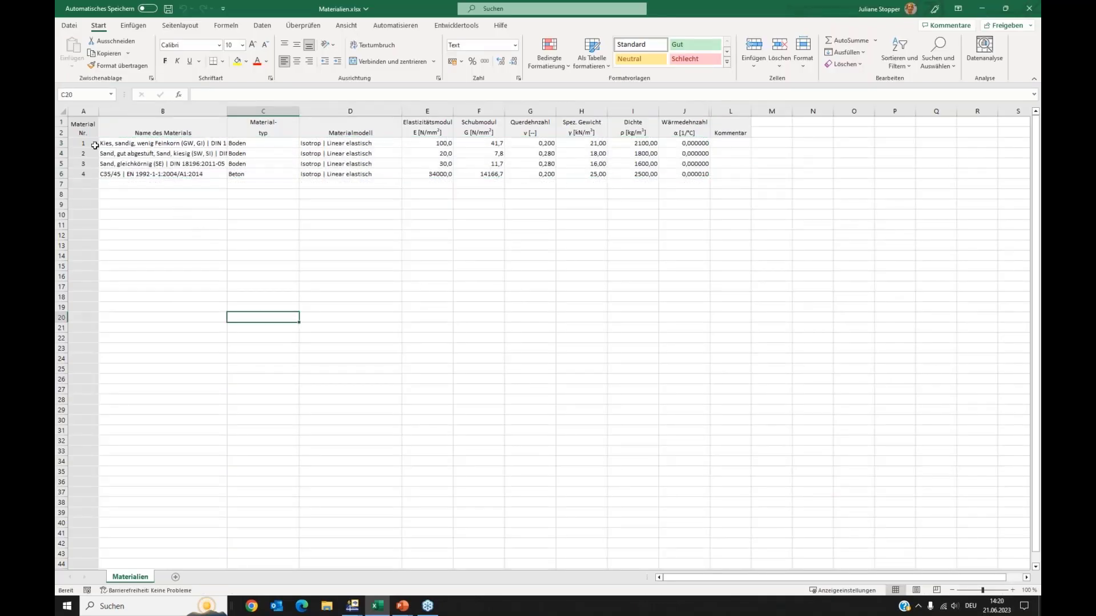
left_click_drag(103, 144, 685, 174)
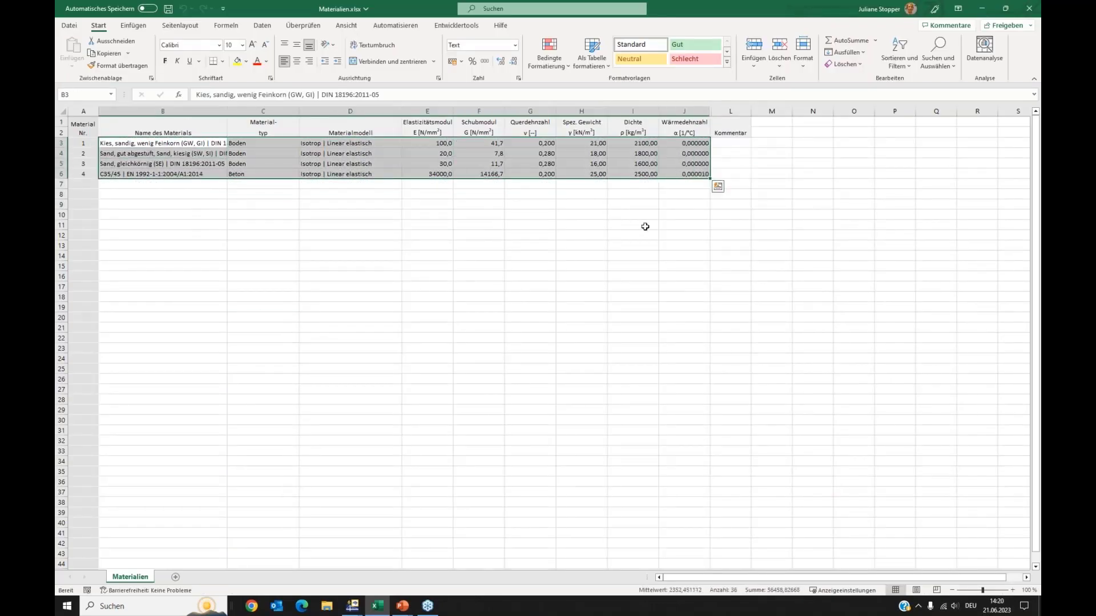
key("ctrl+c")
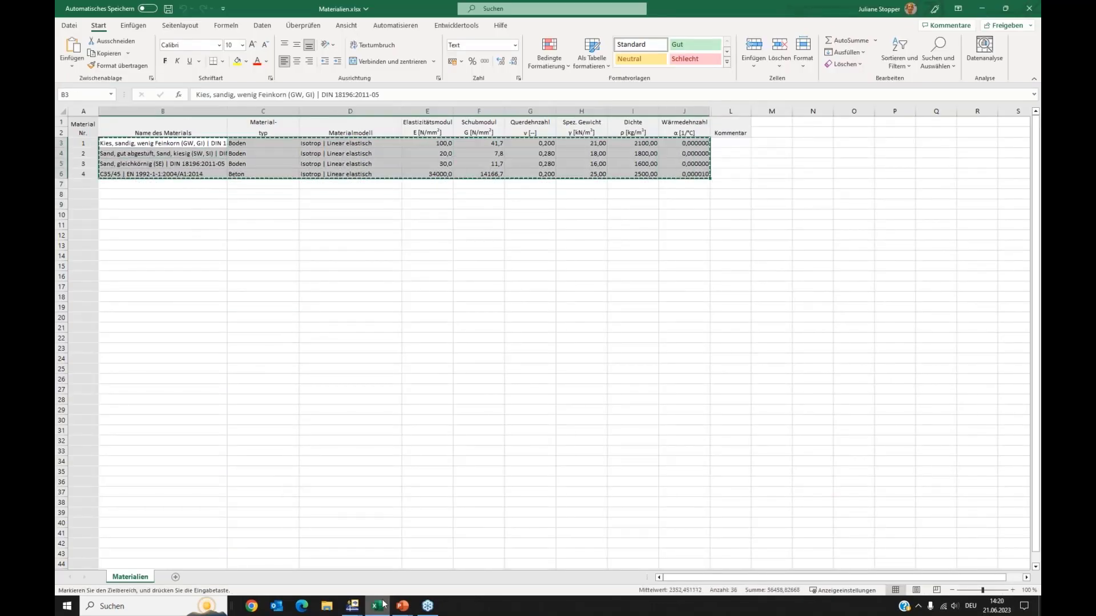
Switch back to the geländeschnitt model in RFEM and paste the copied materials into the materials table starting at row 2
left_click(352, 606)
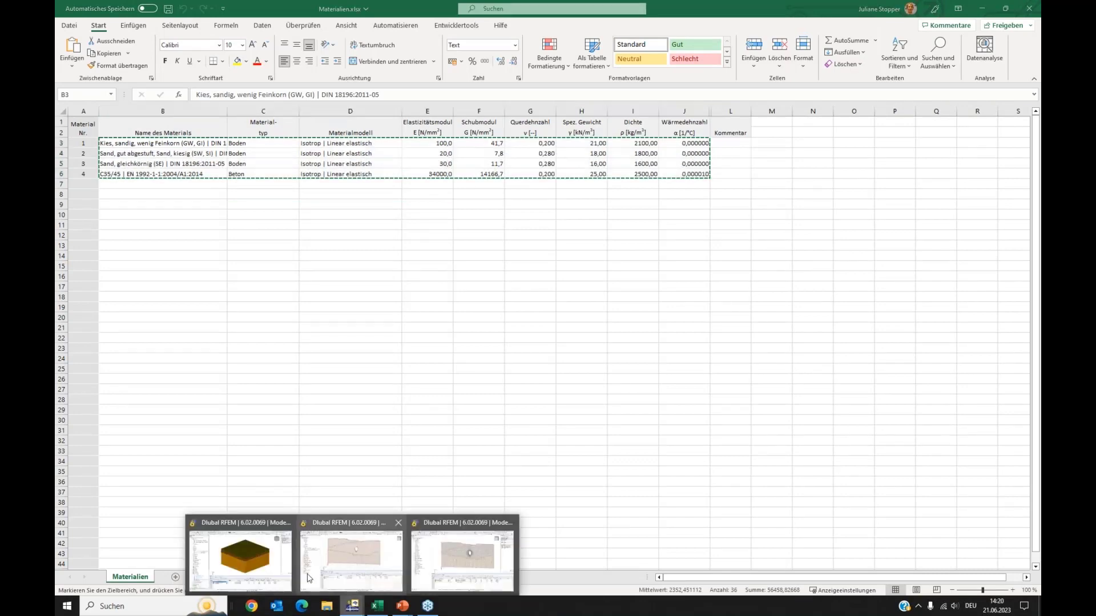
left_click(362, 551)
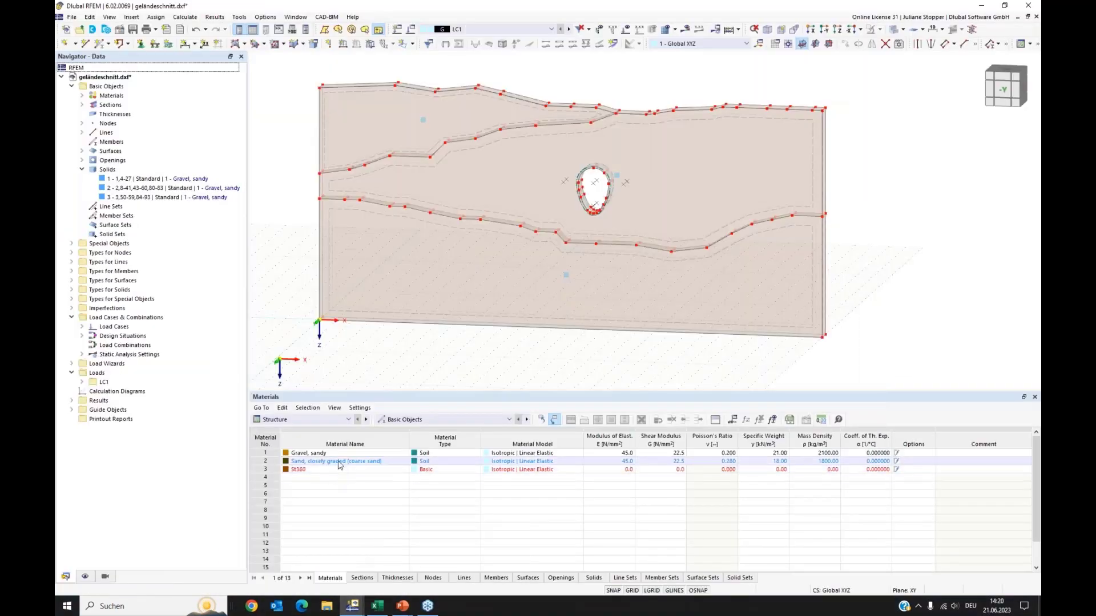
left_click(339, 465)
key("ctrl+v")
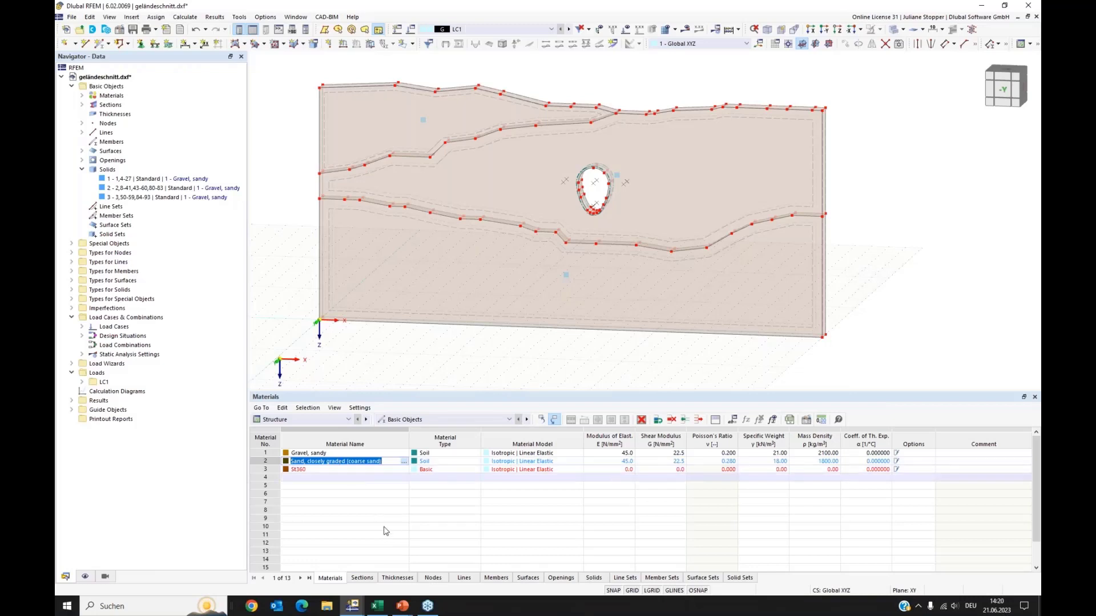
left_click(636, 361)
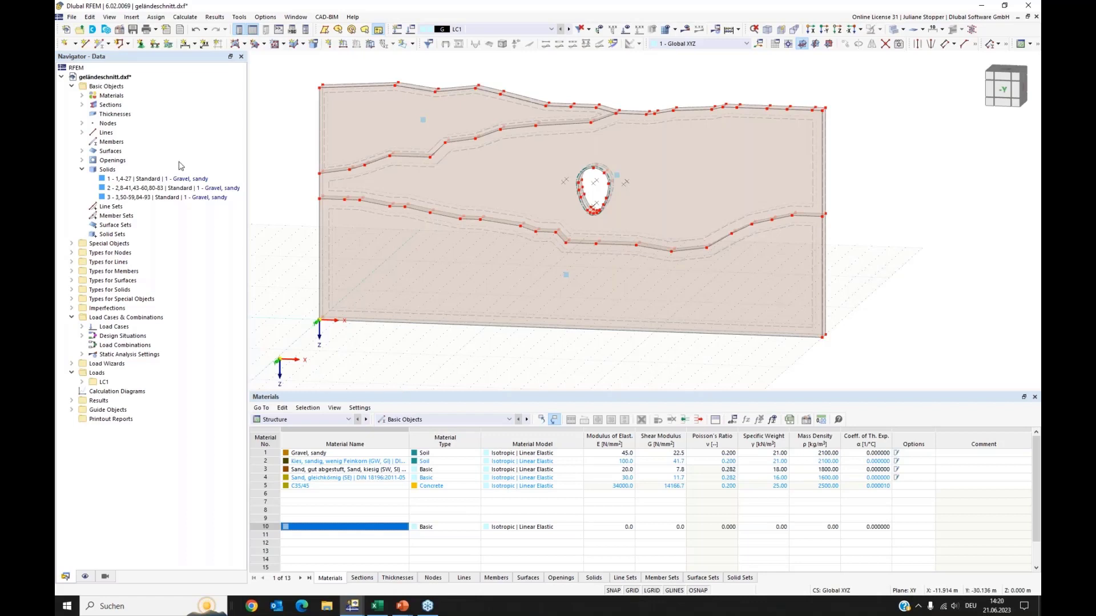
Activate the Geotechnical Analysis add-on in the model's base data
right_click(100, 78)
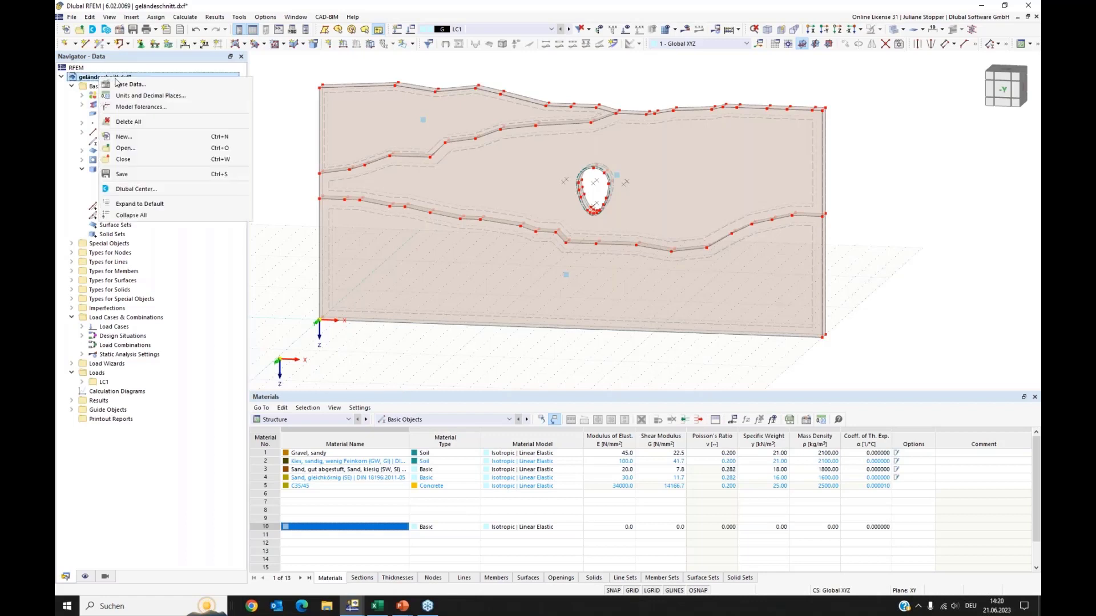
left_click(123, 84)
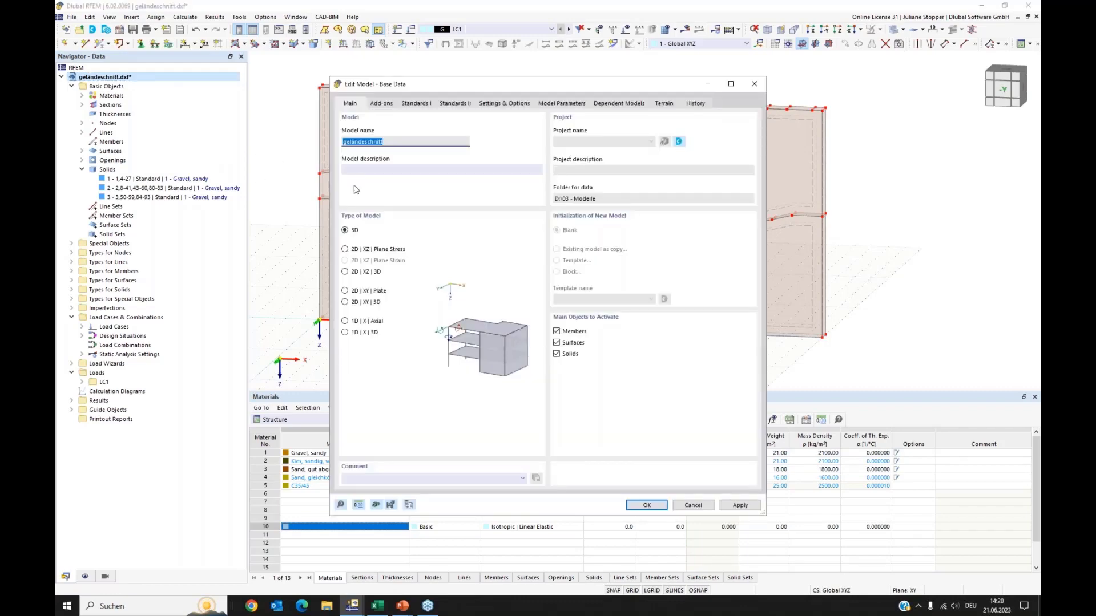
left_click(382, 105)
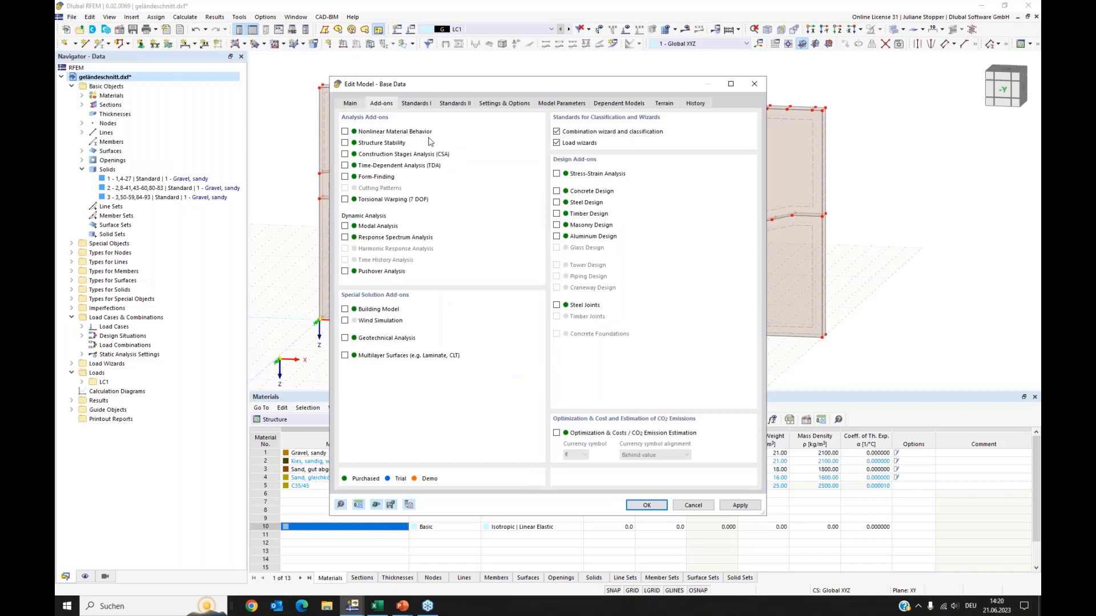
left_click(344, 339)
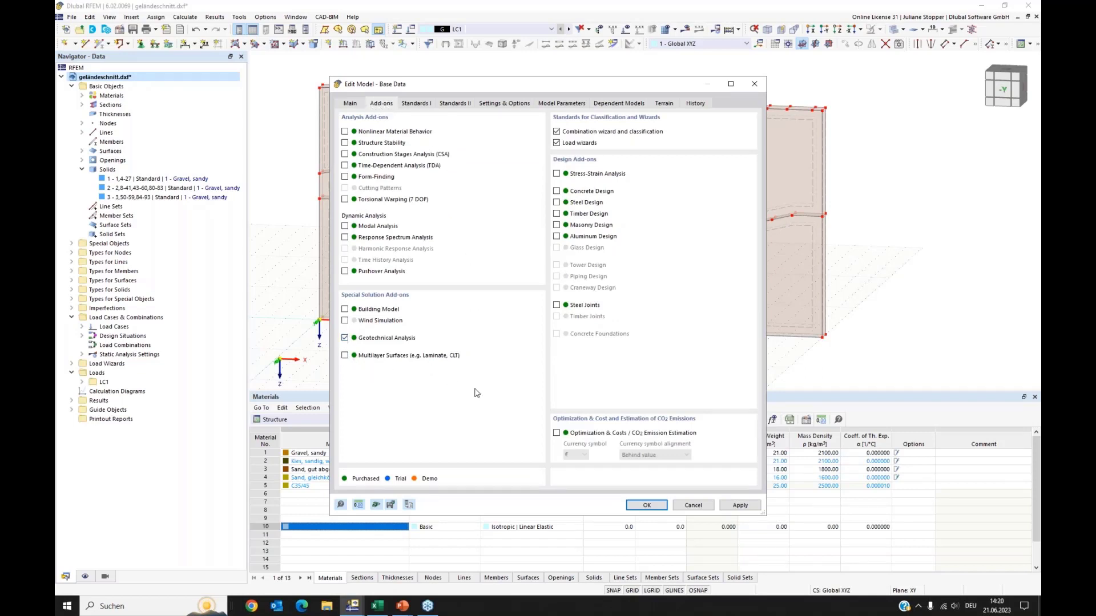
left_click(637, 506)
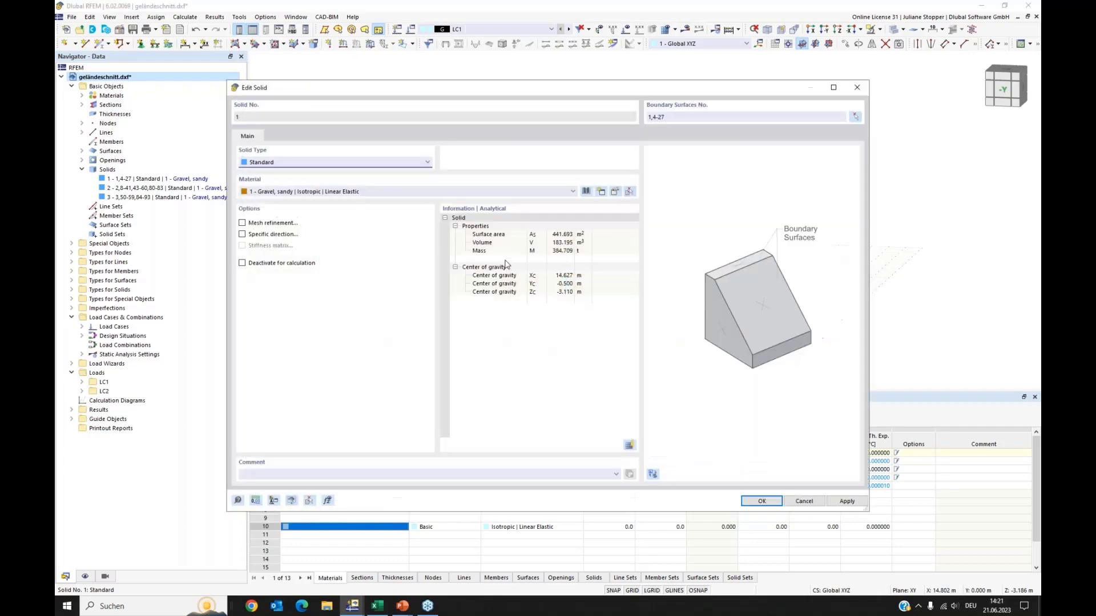
Set the lowest layer's solid to type Soil, keeping the material 1 - Gravel, sandy
left_click(280, 164)
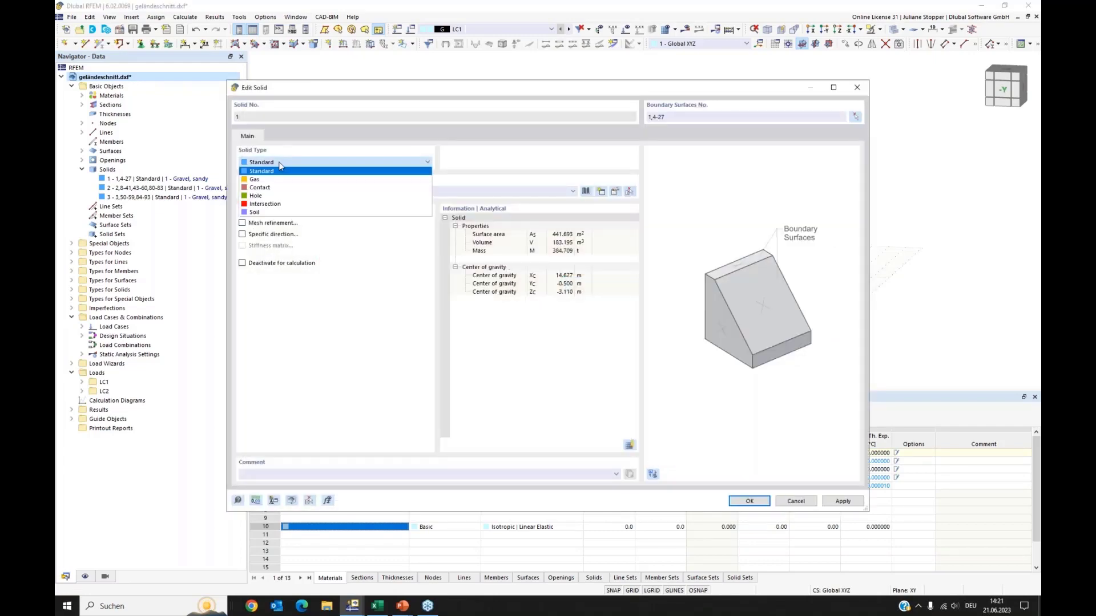
left_click(255, 209)
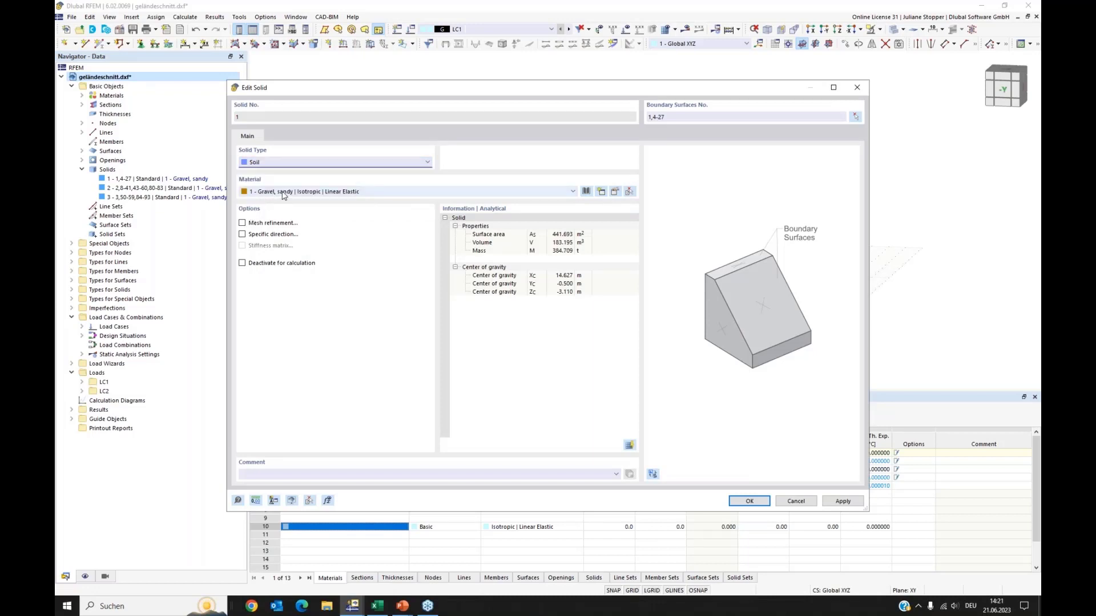
left_click(284, 193)
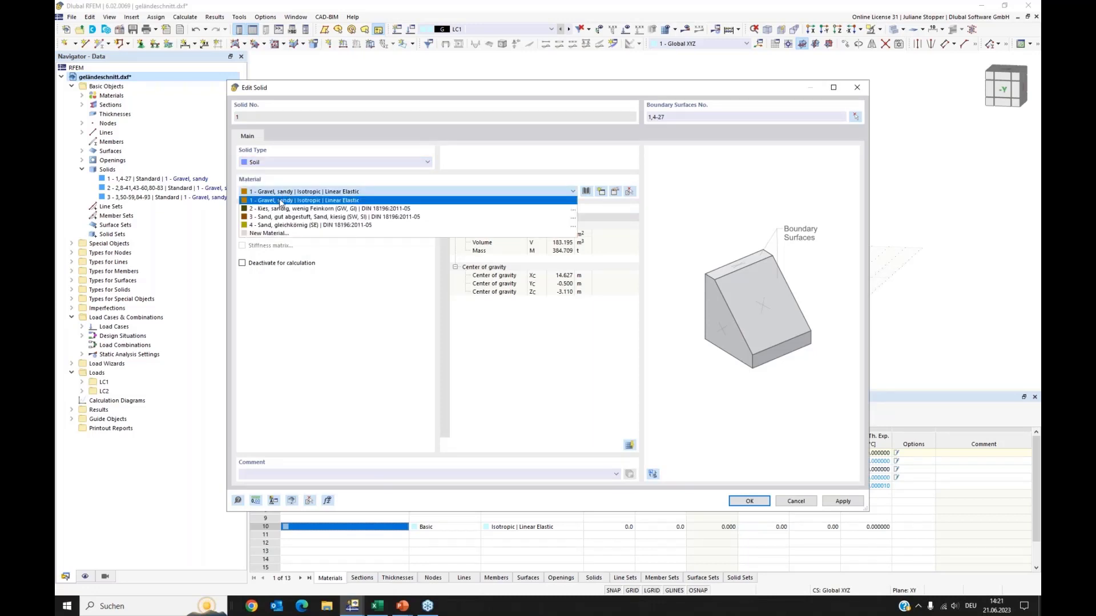
left_click(281, 201)
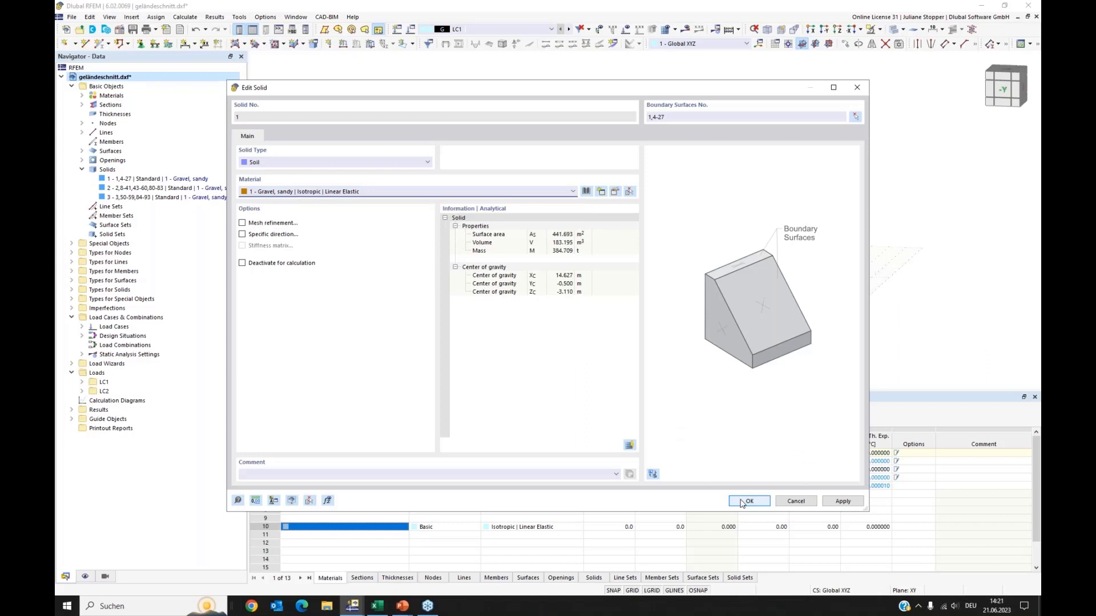
key("Return")
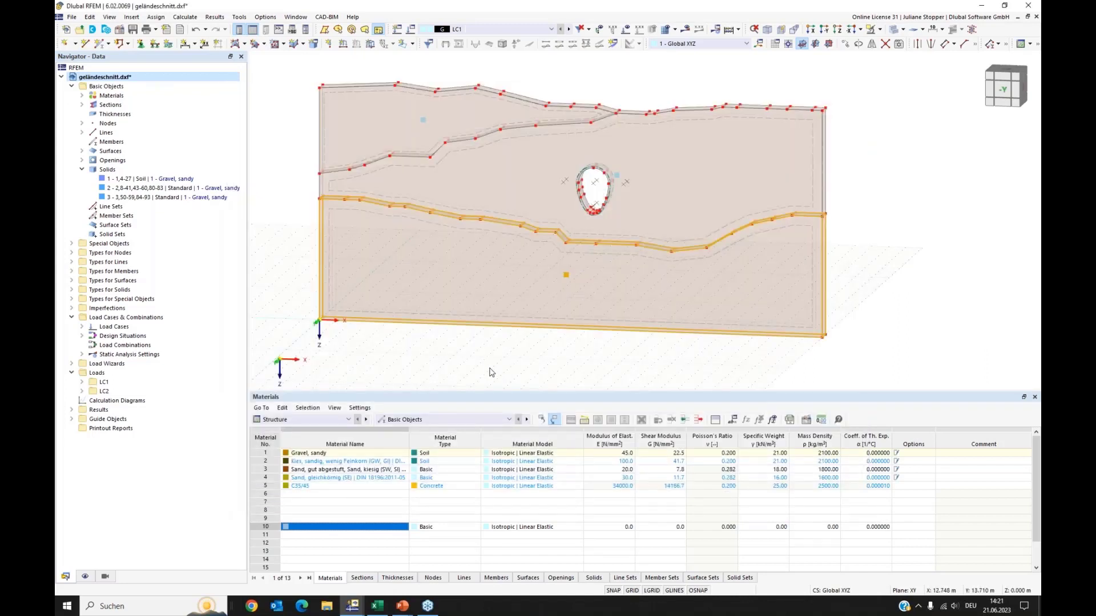
Assign the material 3 - Sand, gut abgestuft, Sand, kiesig (SW, SI) and the solid type Soil to the middle layer containing the tunnel opening
double_click(616, 179)
left_click(375, 192)
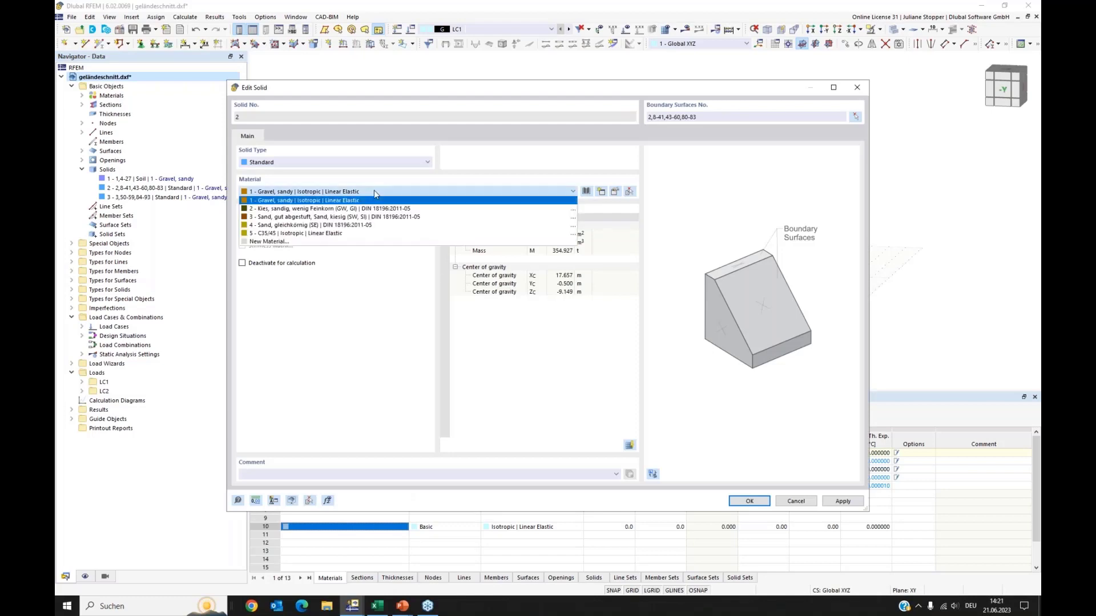
left_click(363, 217)
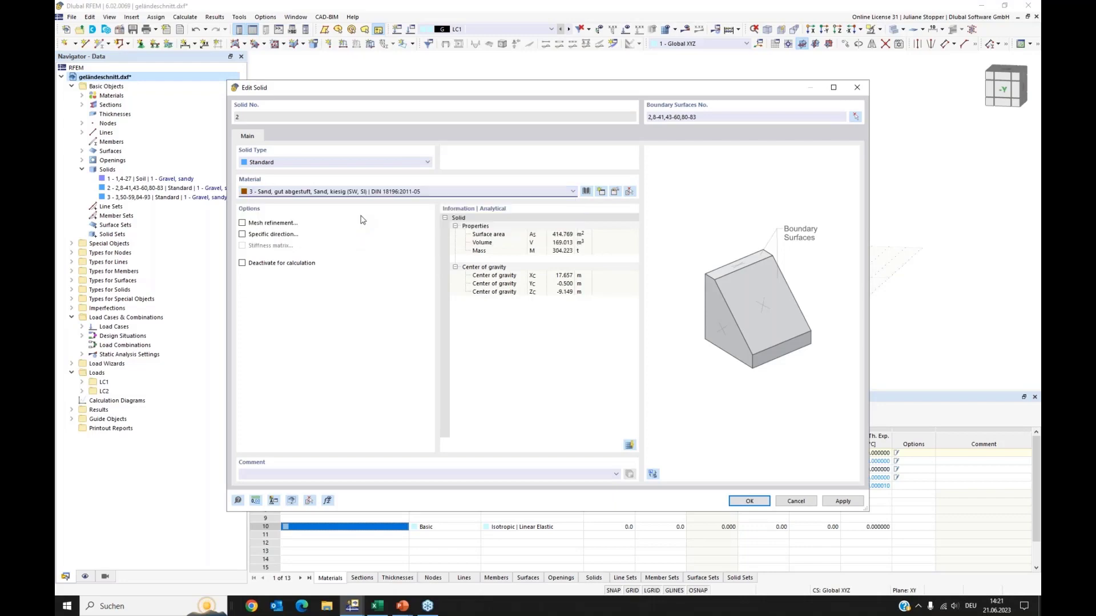
left_click(749, 502)
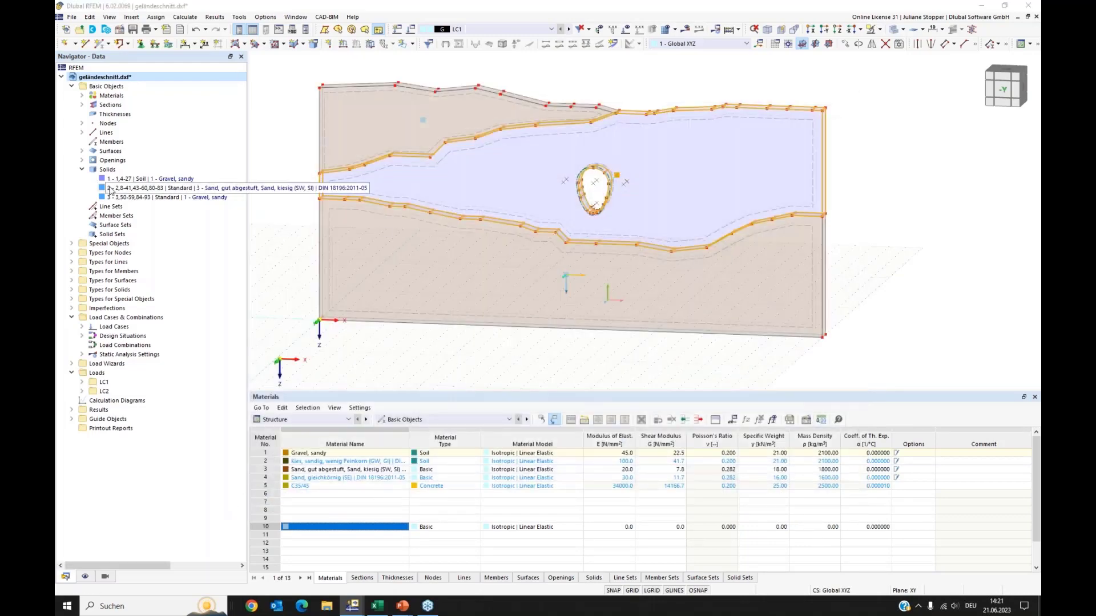
double_click(192, 188)
left_click(265, 163)
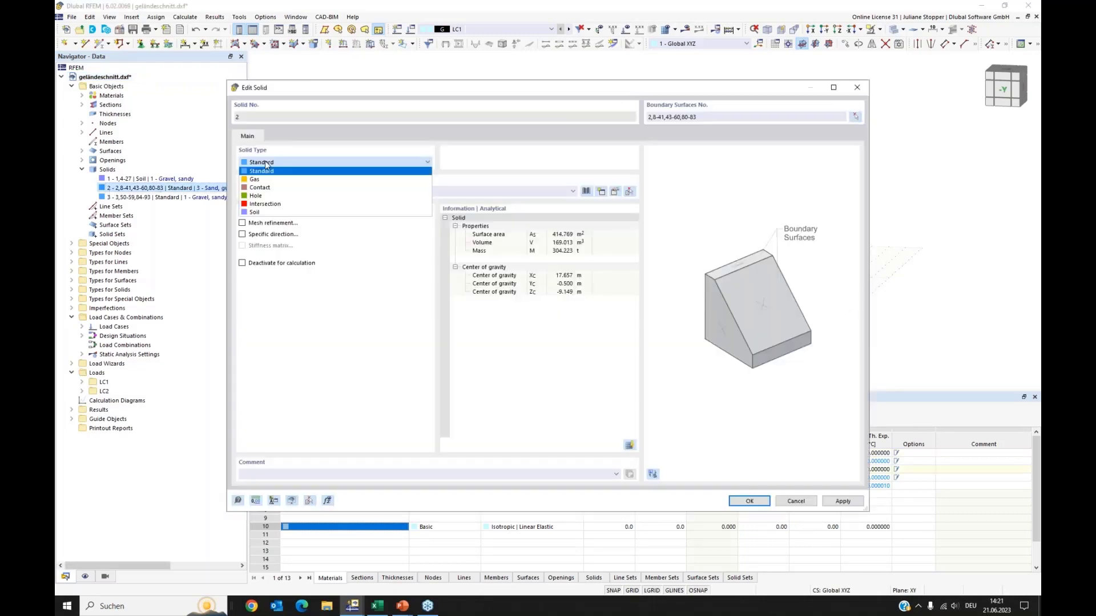
left_click(255, 213)
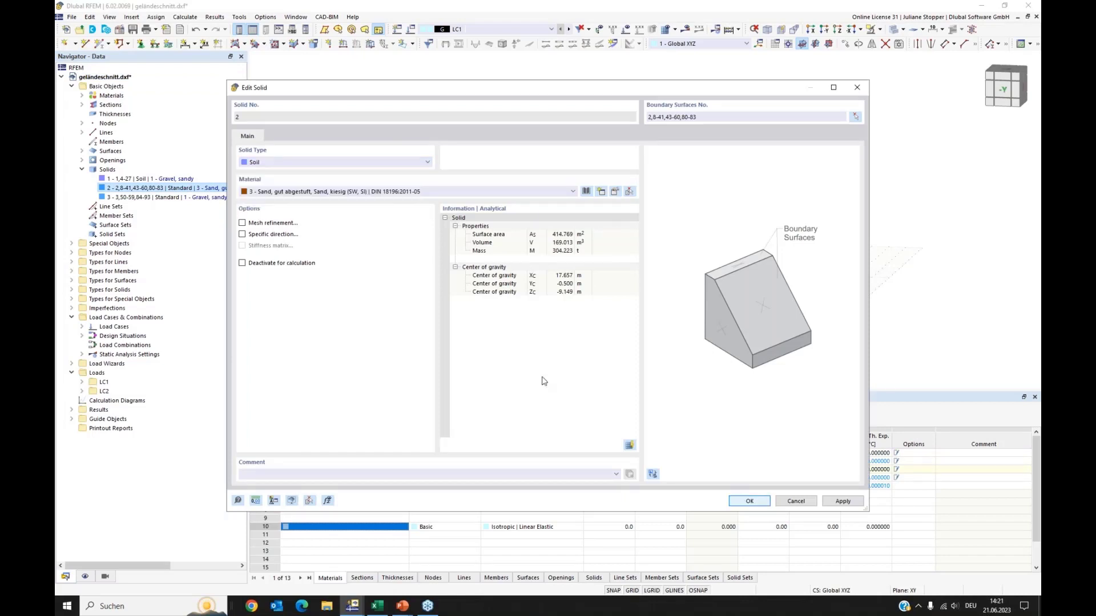
key("Return")
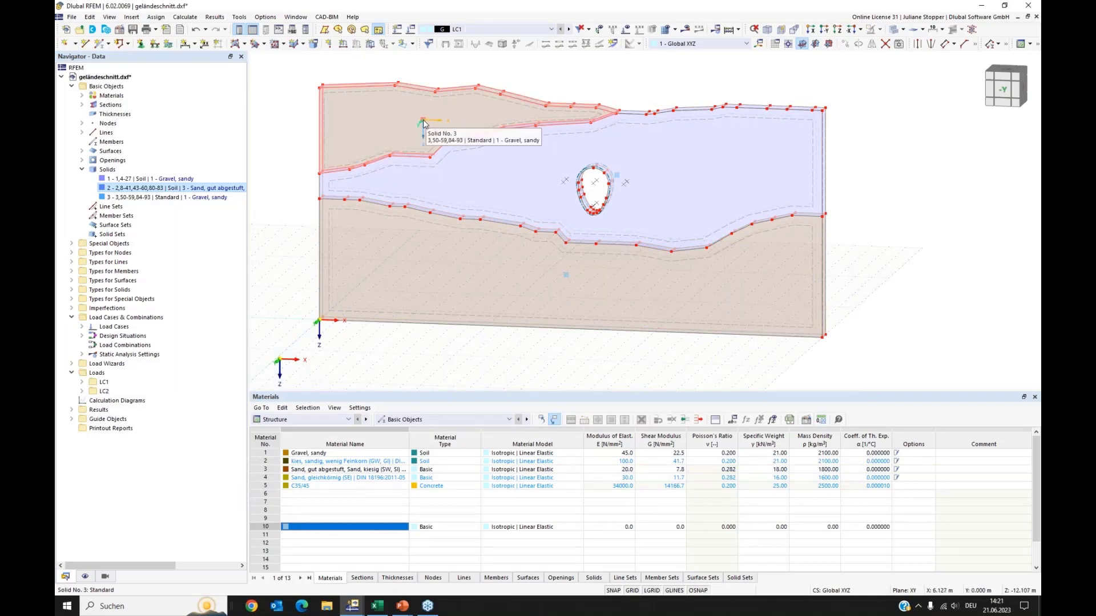
Set the uppermost layer's solid to type Soil with the material 4 - Sand, gleichkörnig (SE)
double_click(423, 122)
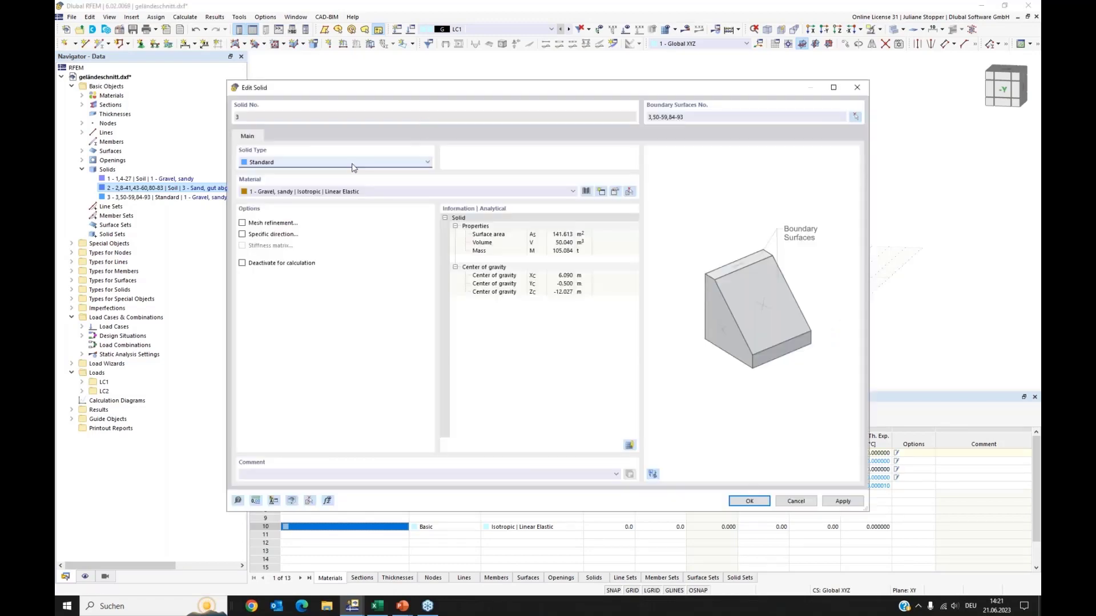
left_click(338, 162)
left_click(288, 212)
left_click(321, 191)
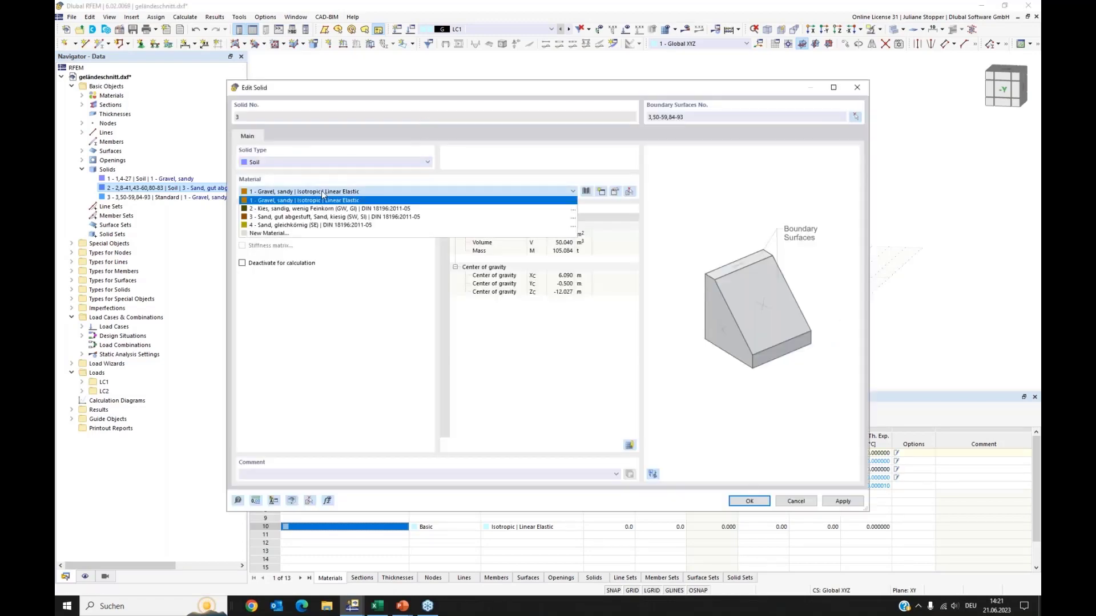
left_click(321, 225)
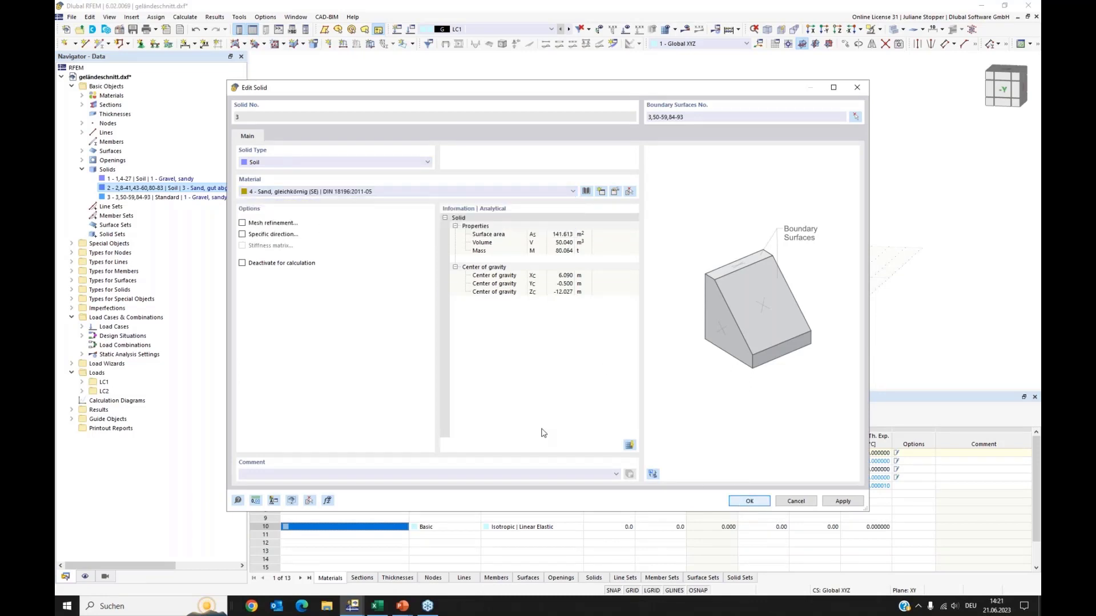
left_click(744, 501)
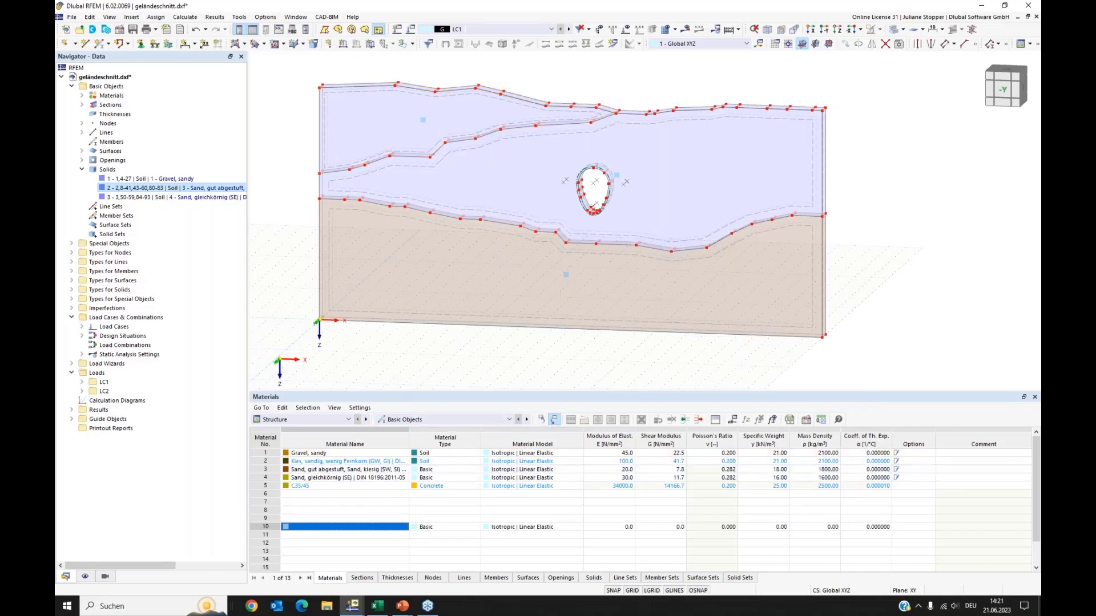
Color the rendered objects by object property so that the soil solids are distinguished by material
middle_click_drag(937, 327, 882, 338, "ctrl")
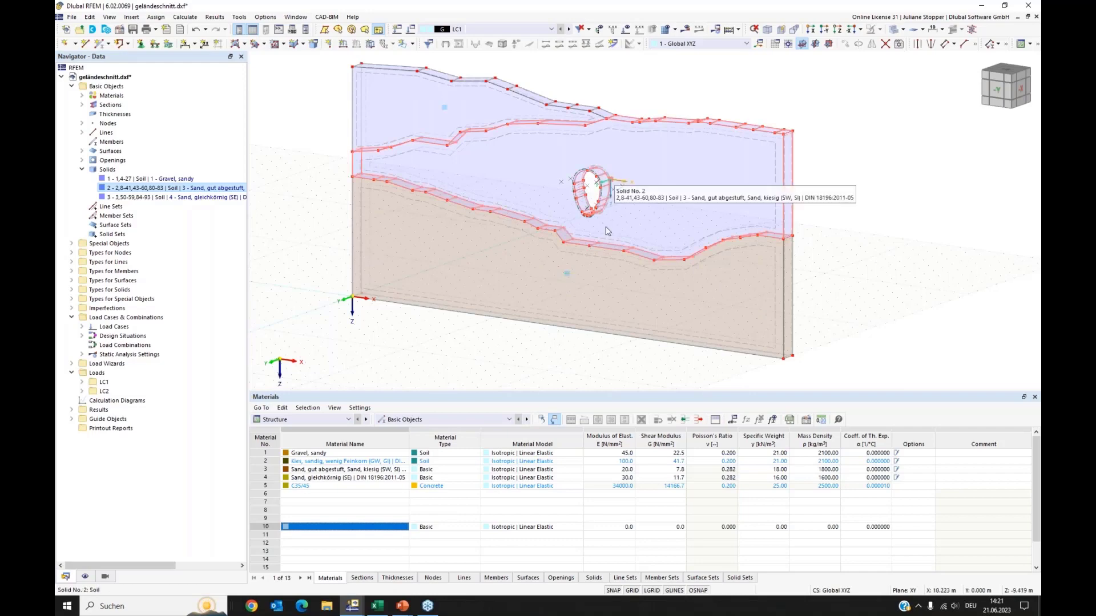
left_click(86, 578)
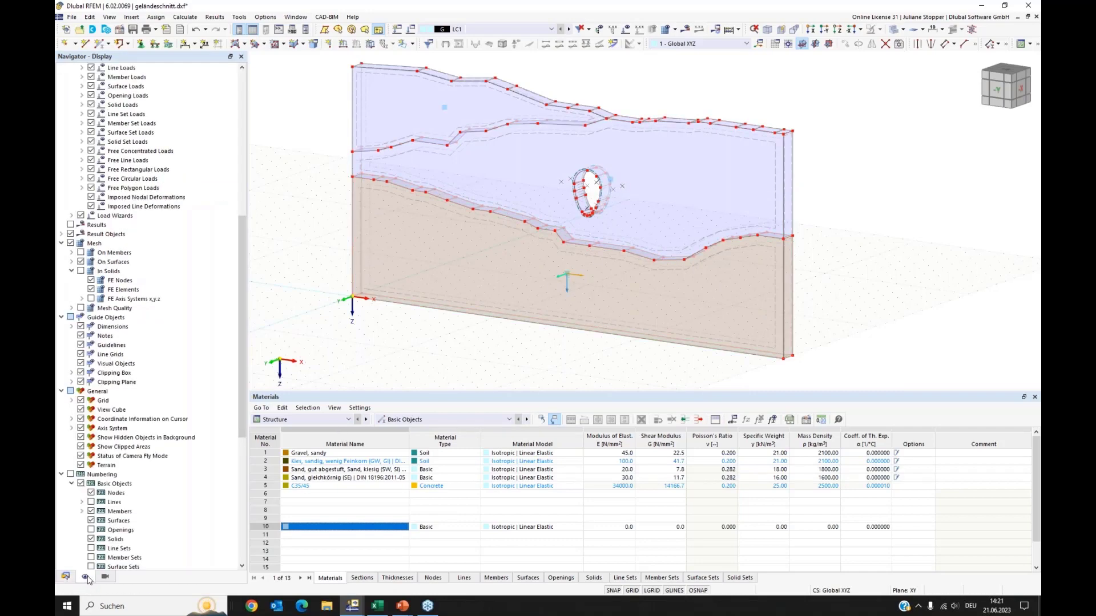
scroll(179, 461, "down", 4)
scroll(179, 461, "down", 5)
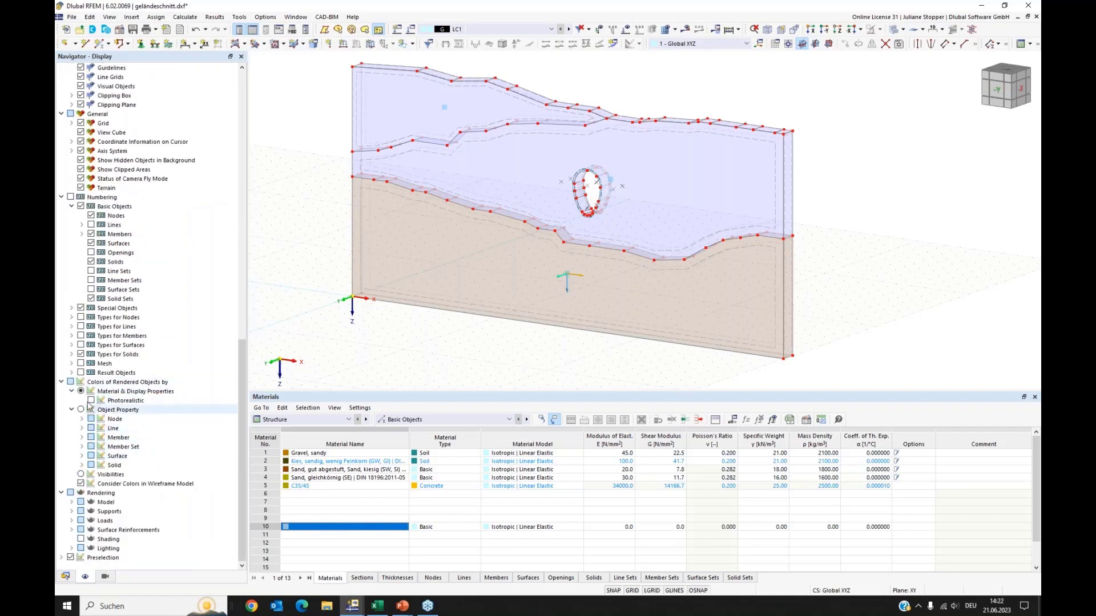
left_click(81, 411)
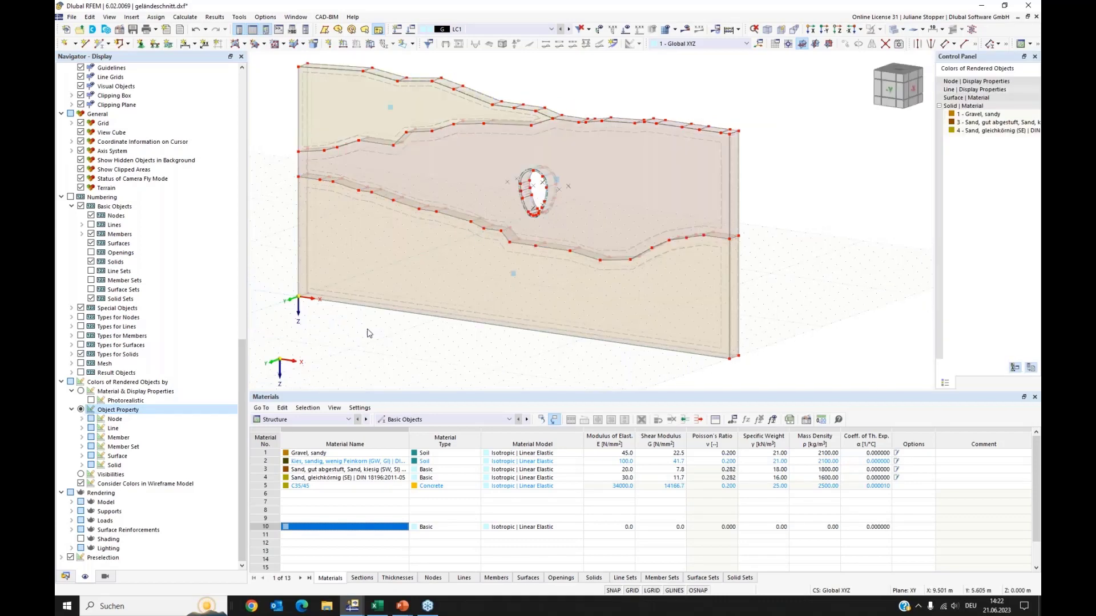
Display the terrain section as an opaque solid model instead of transparent and return to the model data tree
middle_click_drag(388, 326, 394, 324, "ctrl")
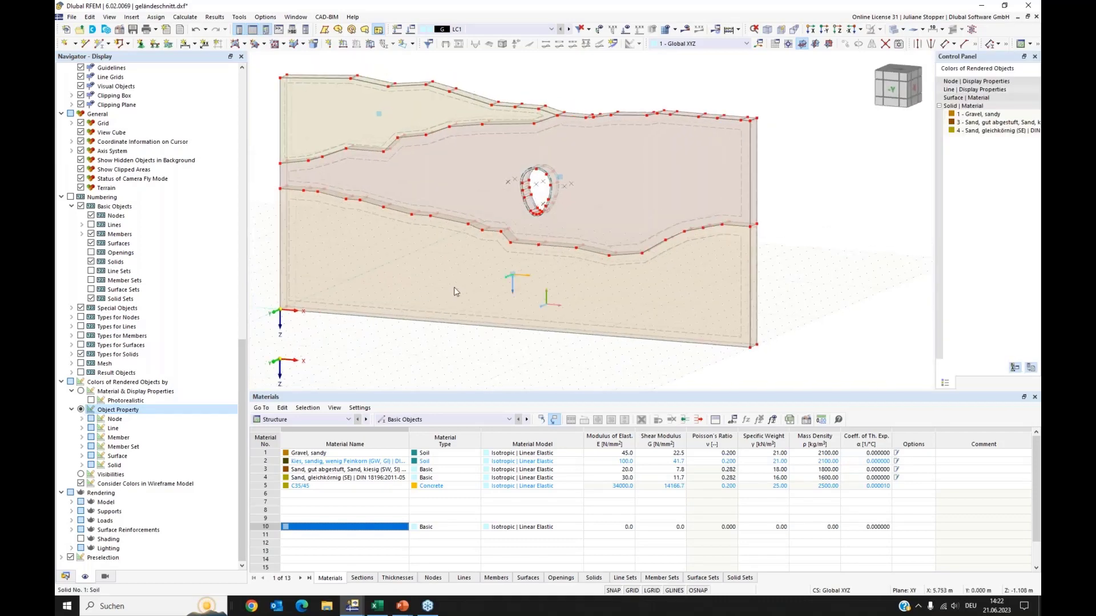
middle_click_drag(455, 292, 514, 289)
left_click(899, 44)
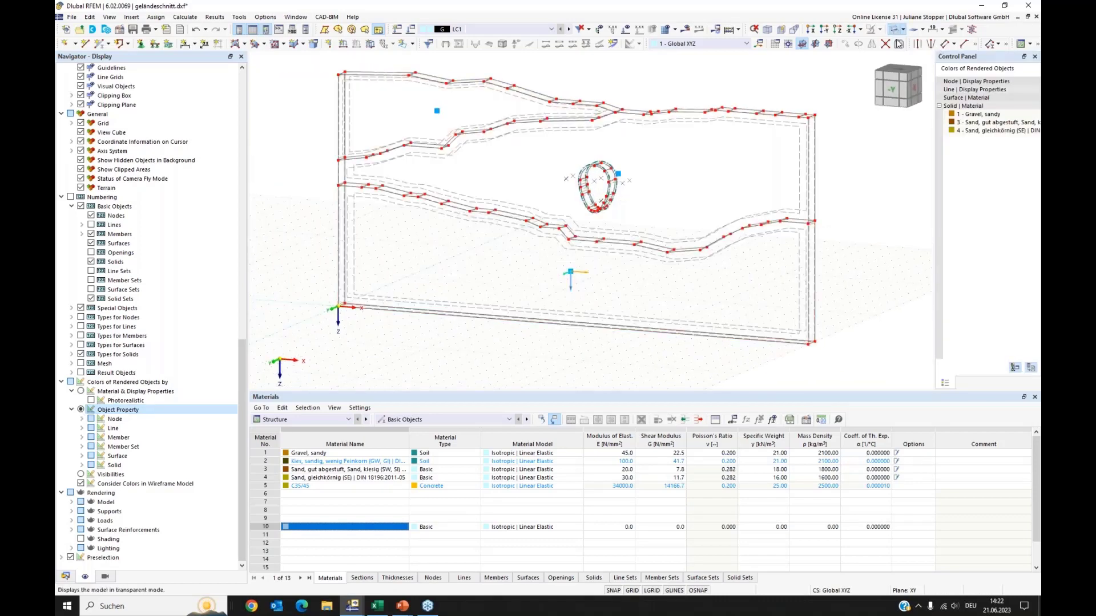
left_click(65, 577)
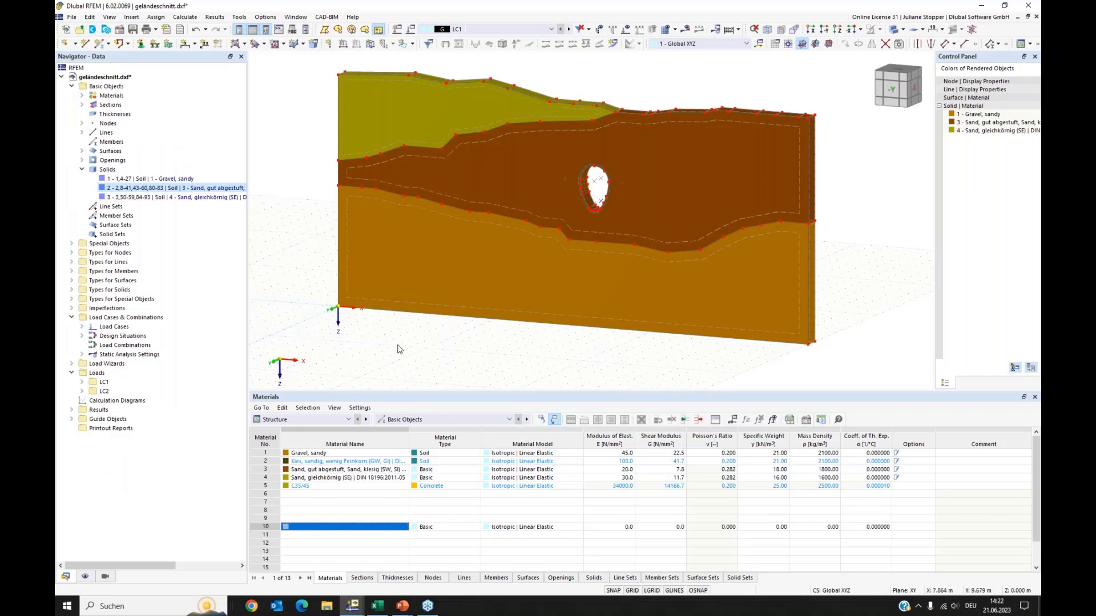
middle_click_drag(406, 347, 409, 350, "ctrl")
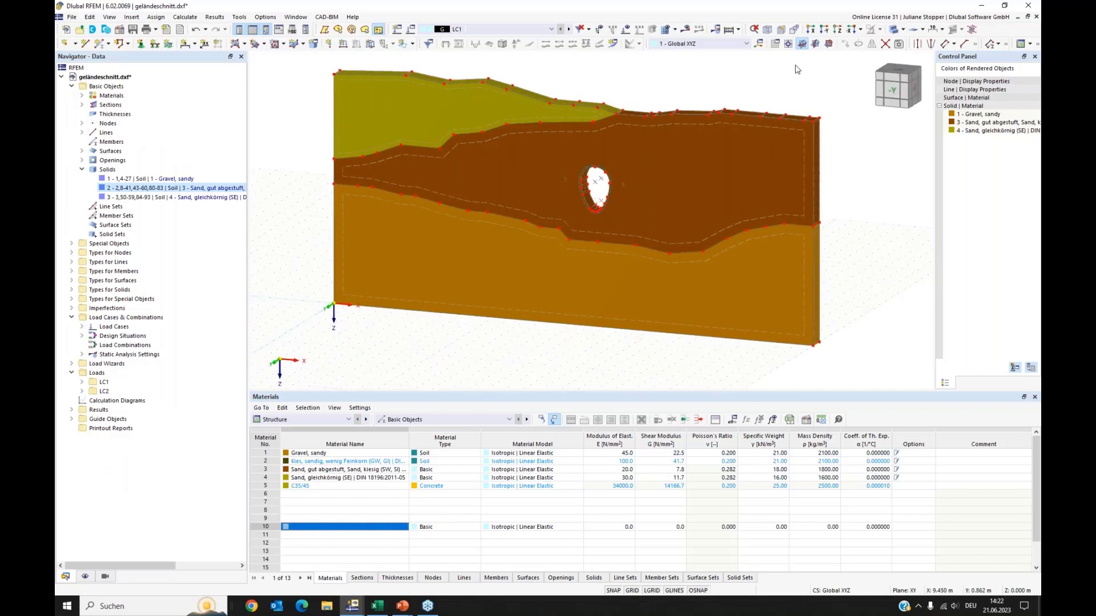
Select the front, back and side surfaces of the terrain section in the Z-direction view of the wireframe model
left_click(837, 30)
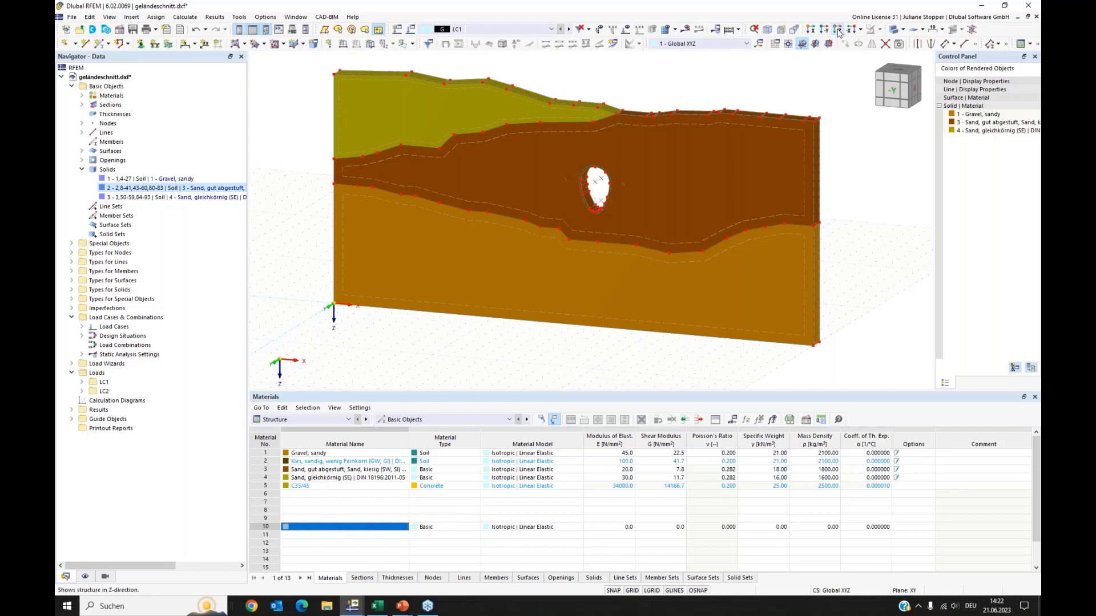
left_click(893, 30)
left_click(893, 31)
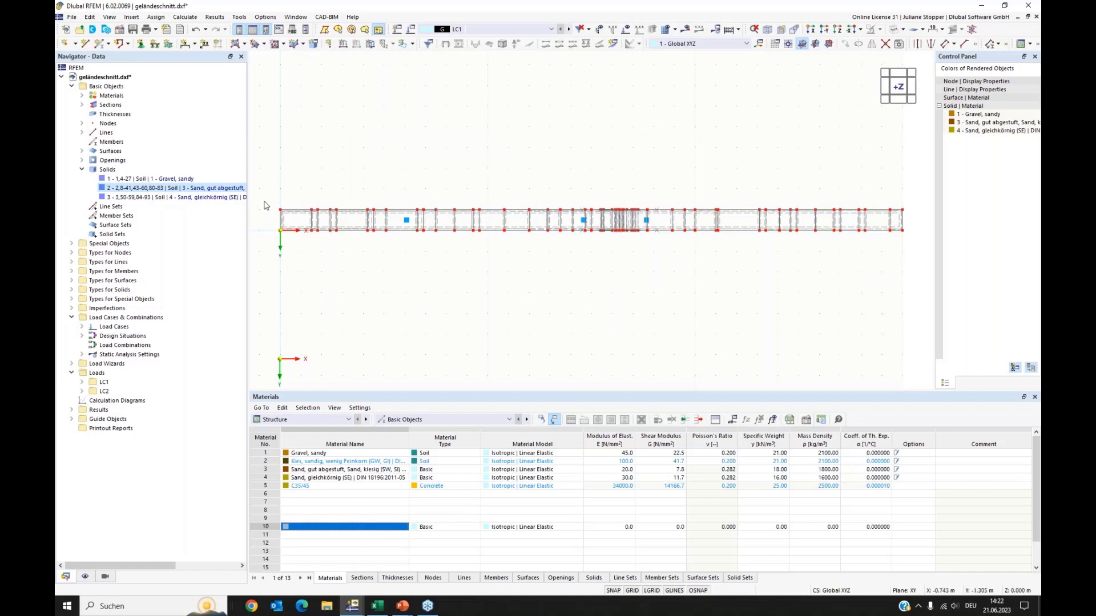
left_click_drag(264, 201, 908, 216)
left_click_drag(273, 205, 294, 240)
left_click_drag(264, 225, 912, 241)
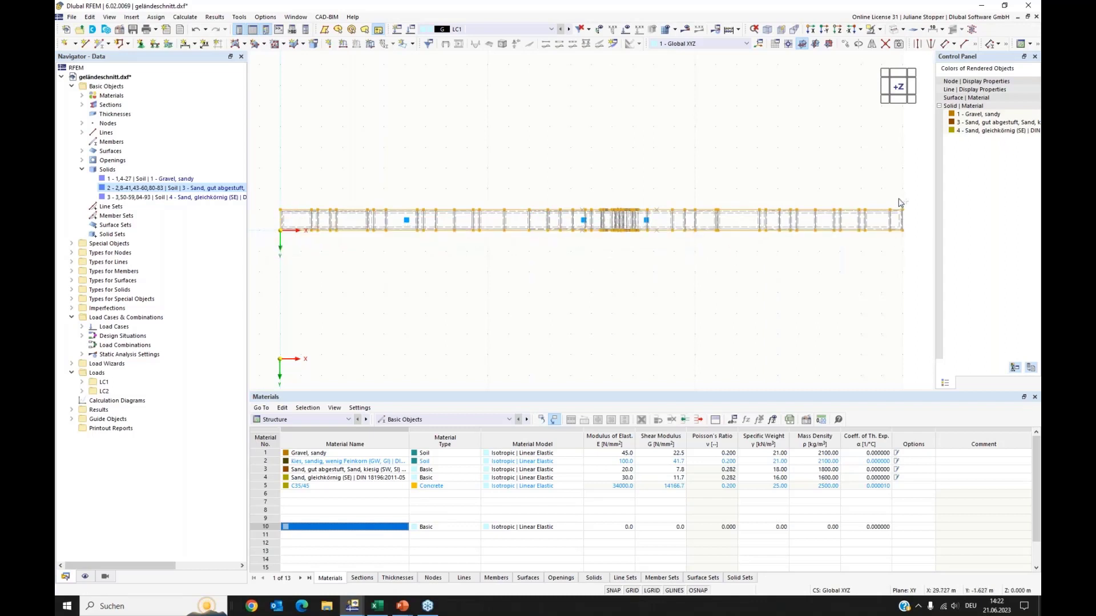
left_click_drag(897, 197, 923, 249)
middle_click_drag(696, 301, 670, 155, "ctrl")
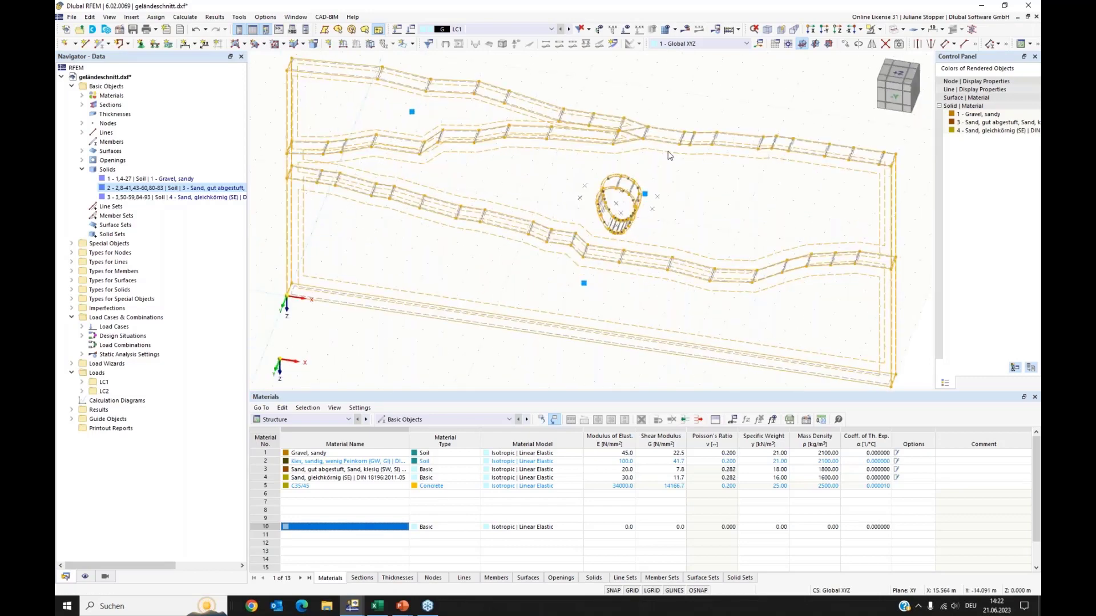
Add a support to the selected surfaces, assign surface support 2 and check its translational support conditions
right_click(669, 155)
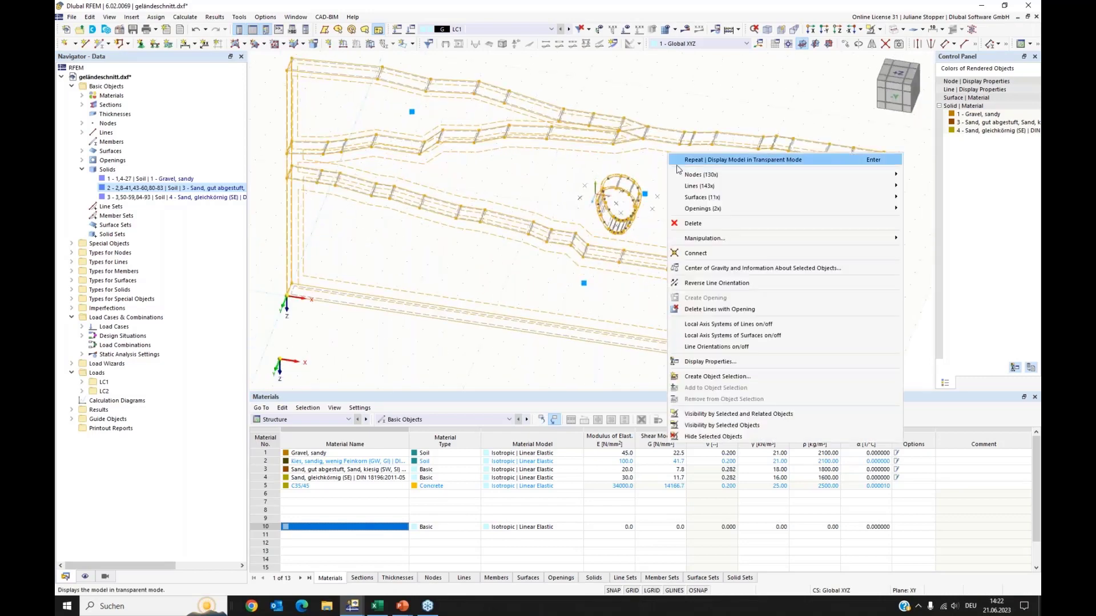
mouse_move(691, 201)
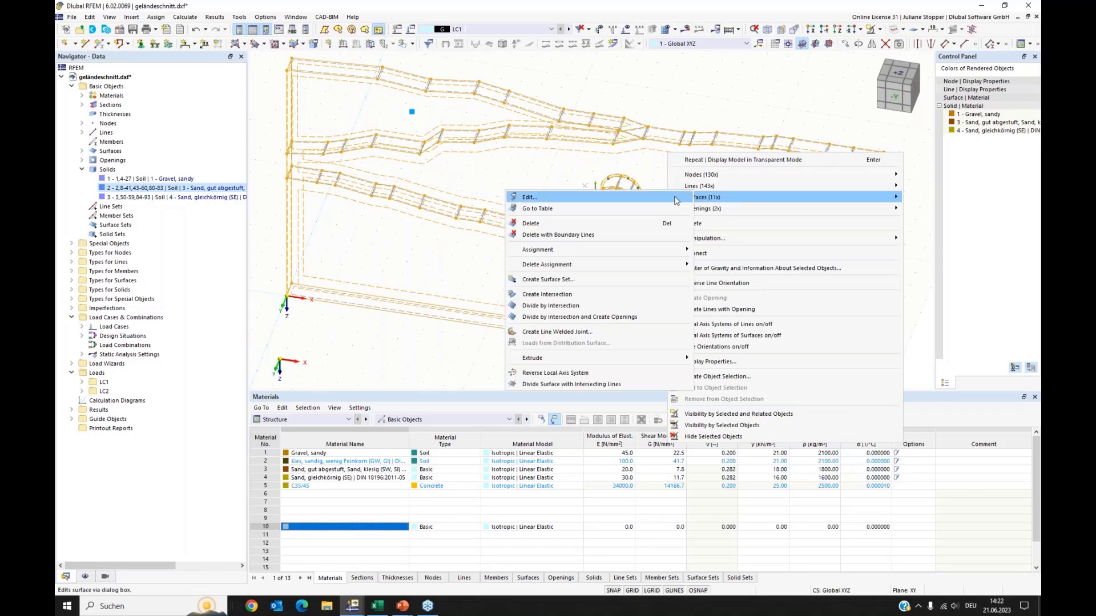
left_click(675, 200)
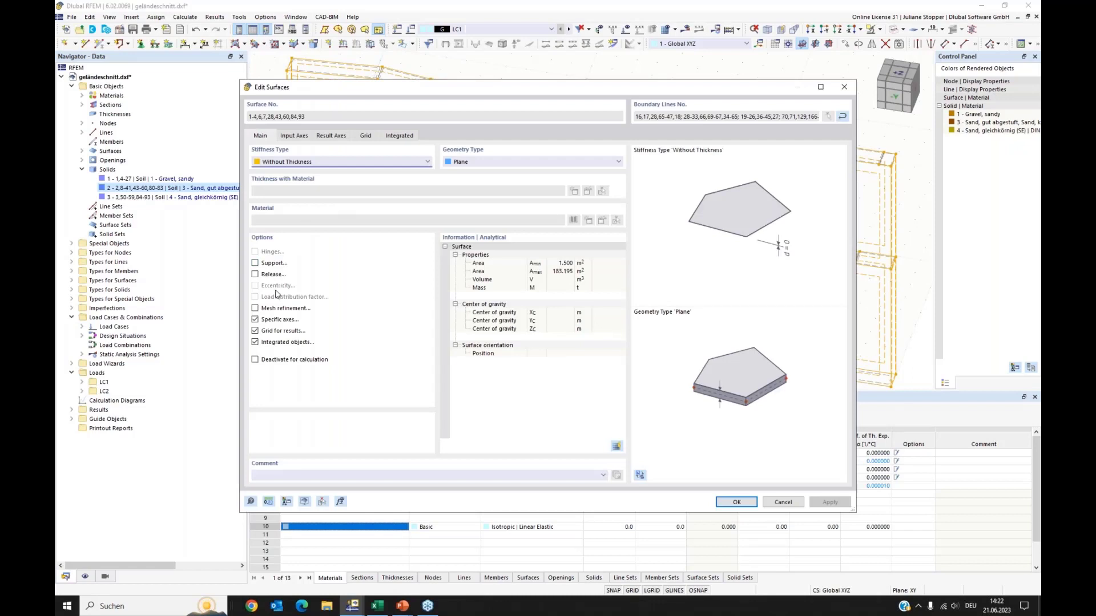
left_click(256, 263)
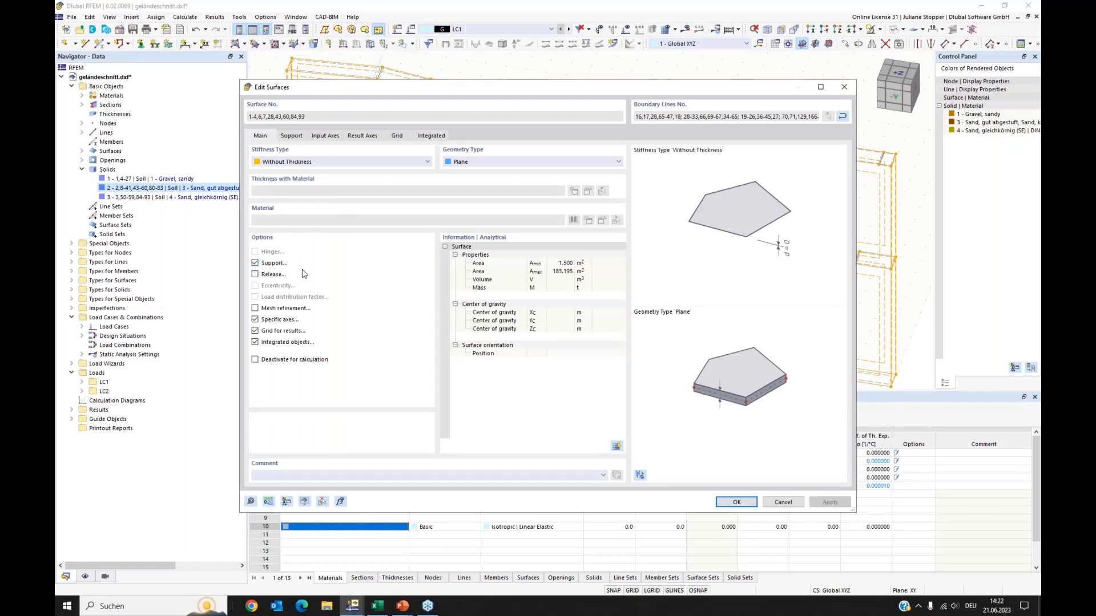
left_click(292, 136)
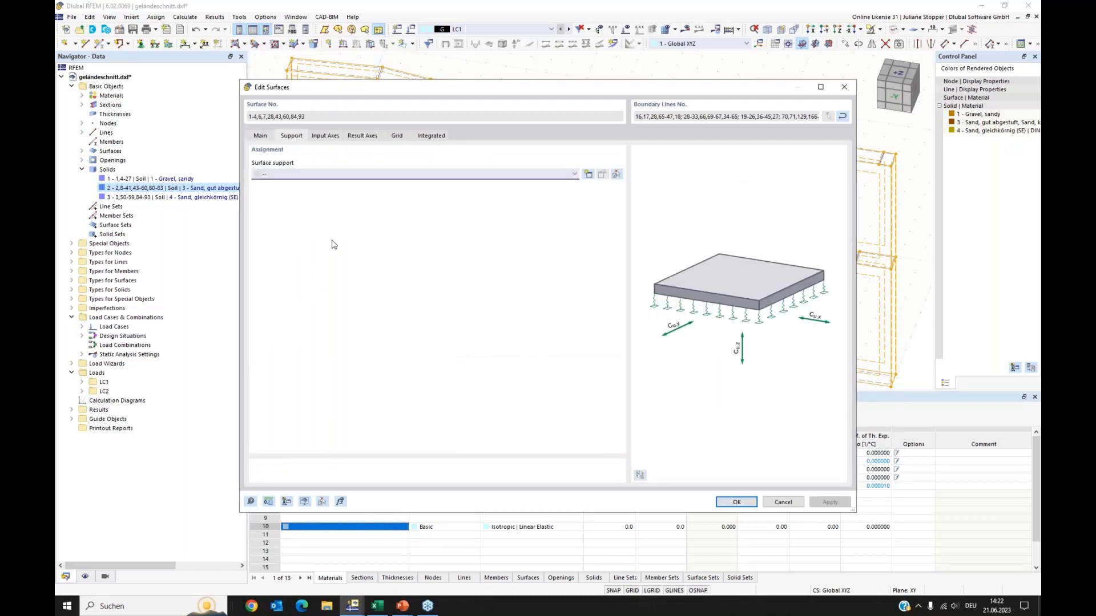
left_click(526, 176)
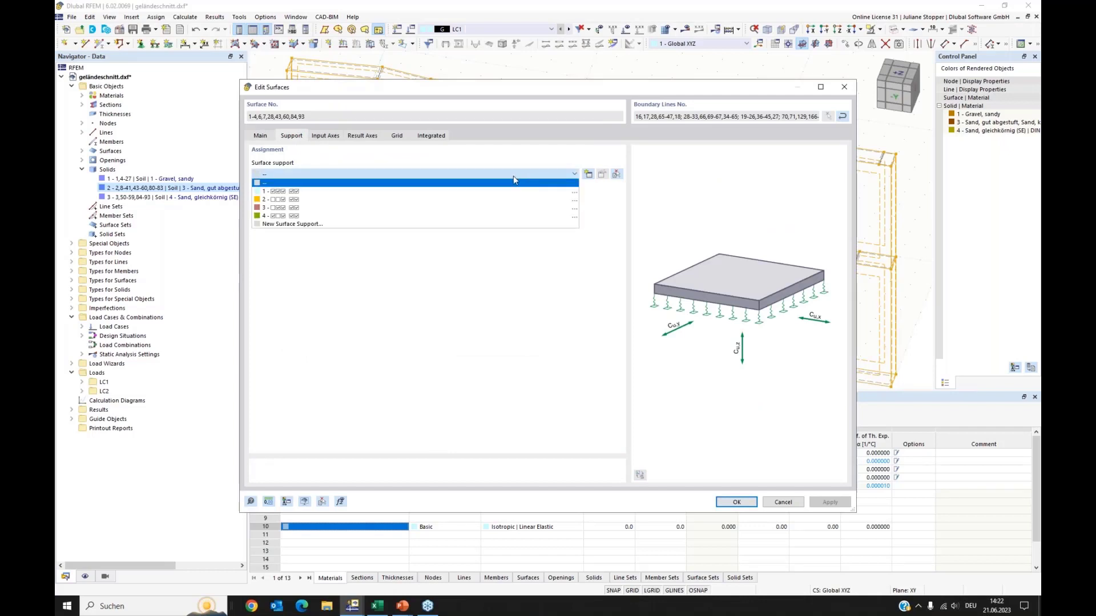
left_click(272, 200)
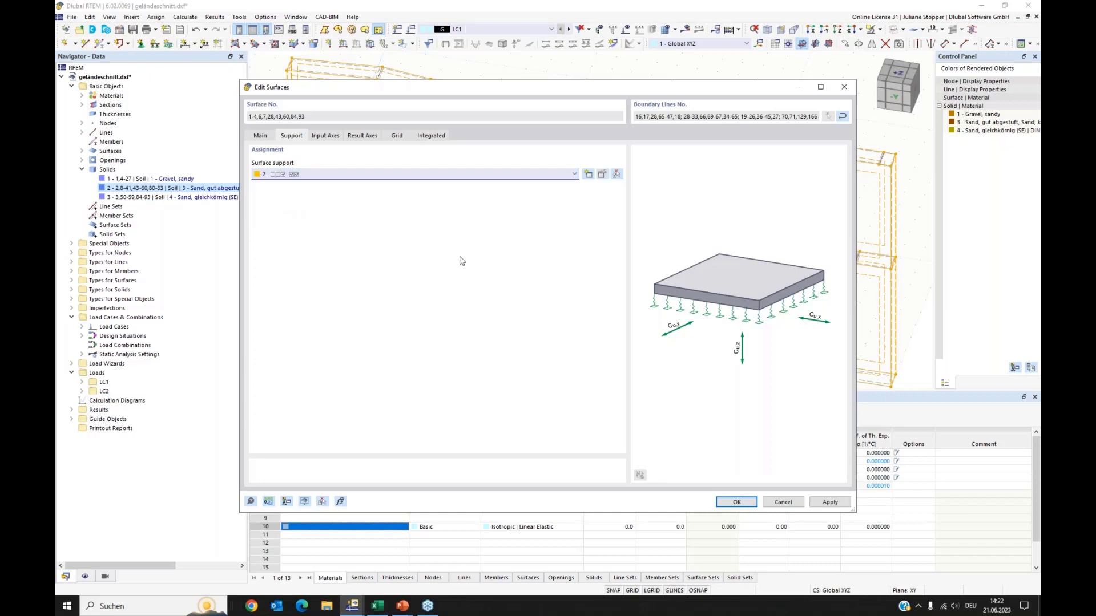
left_click(601, 176)
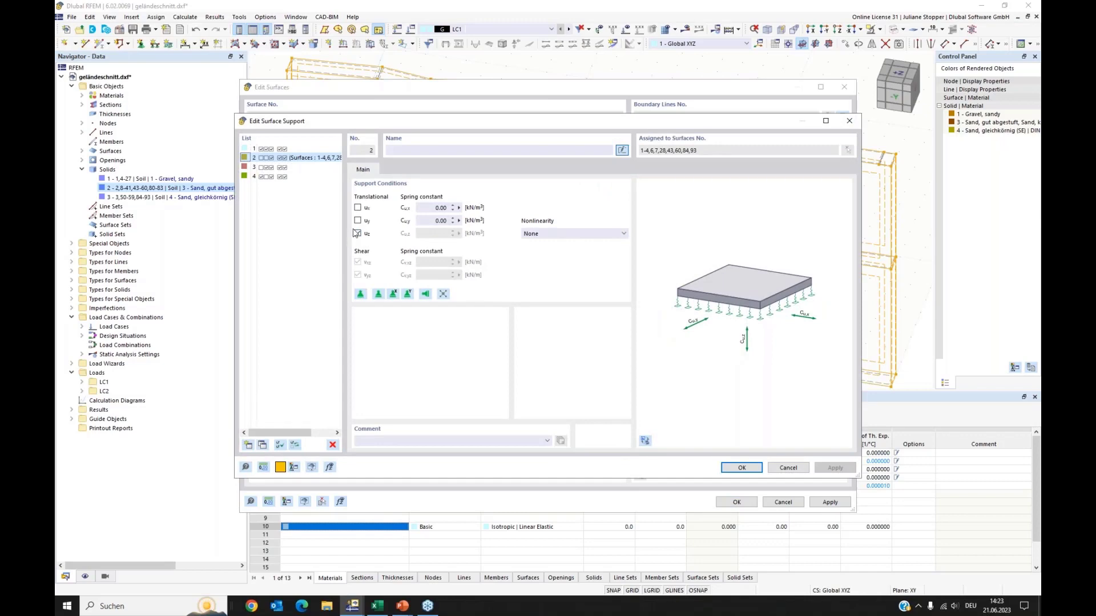
left_click(742, 468)
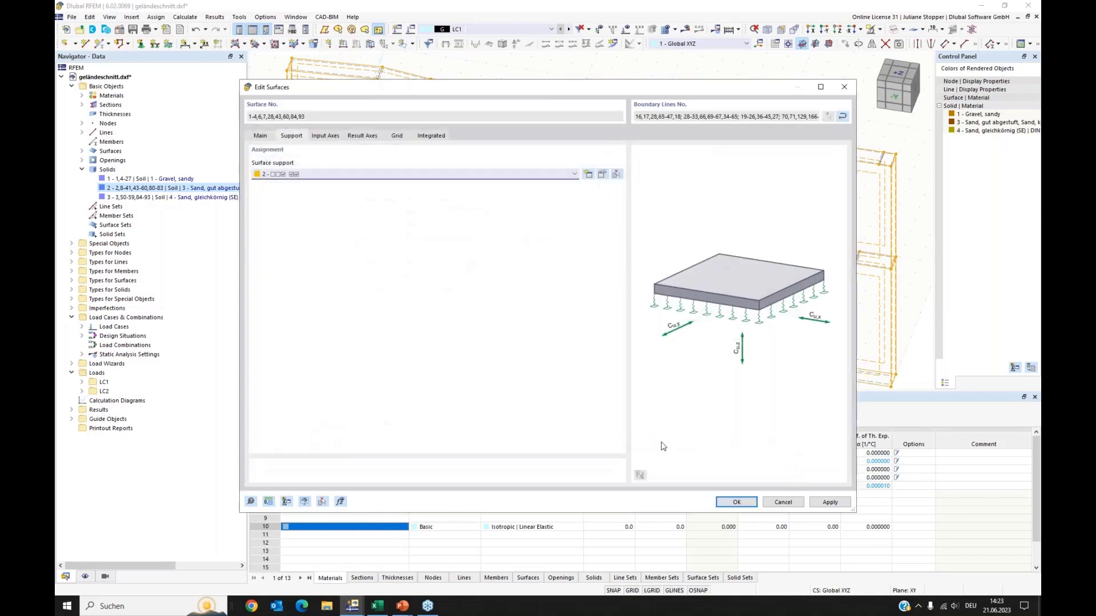
left_click(731, 502)
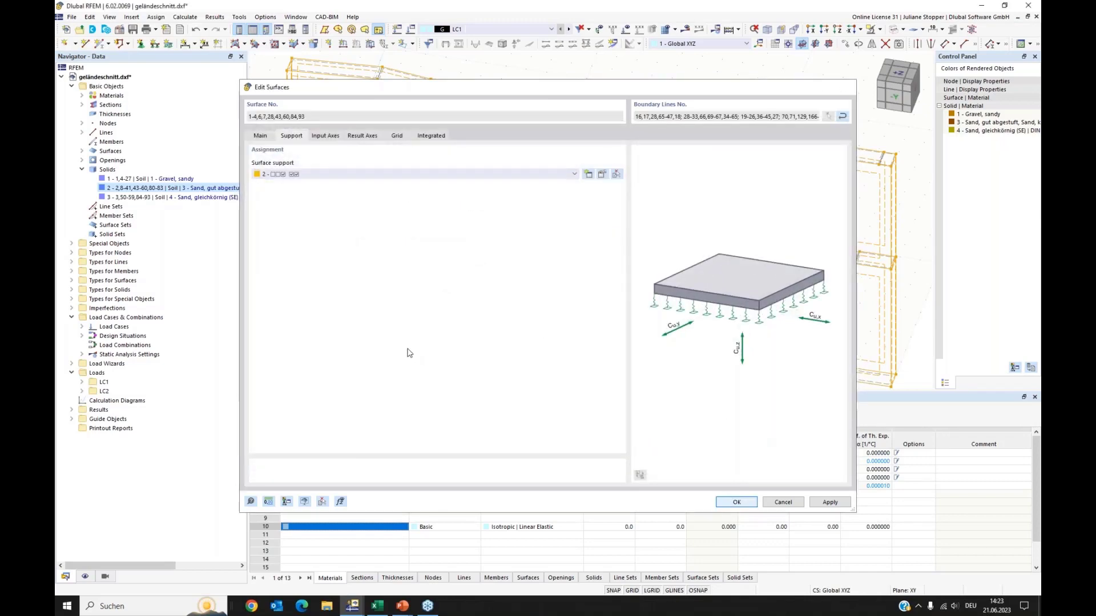
Assign surface support 1 to the bottom surface of the terrain section
scroll(396, 335, "up", 4)
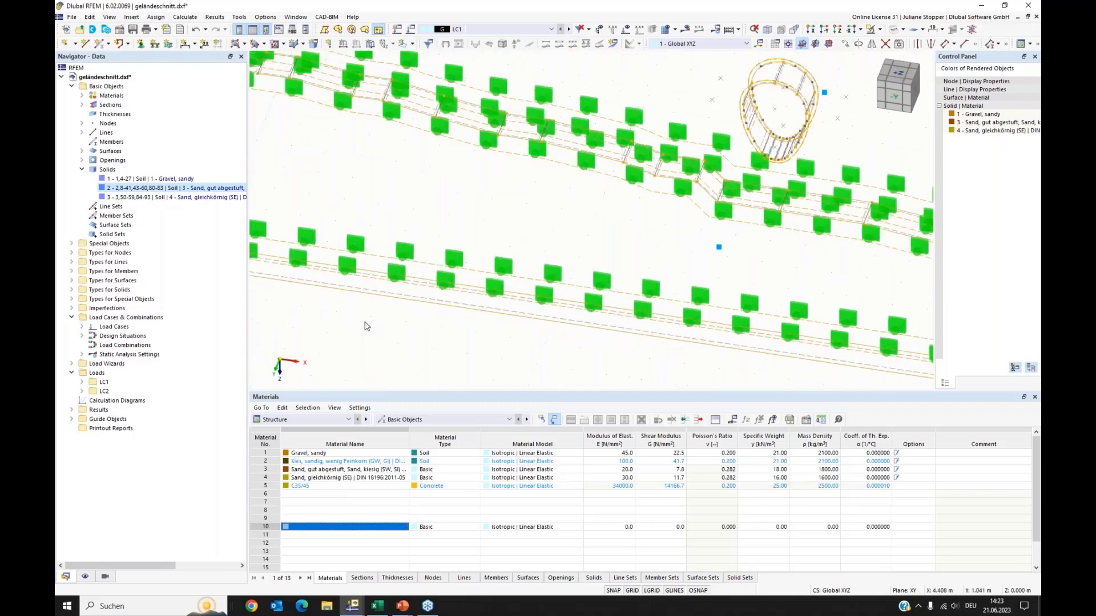
middle_click_drag(396, 315, 551, 325)
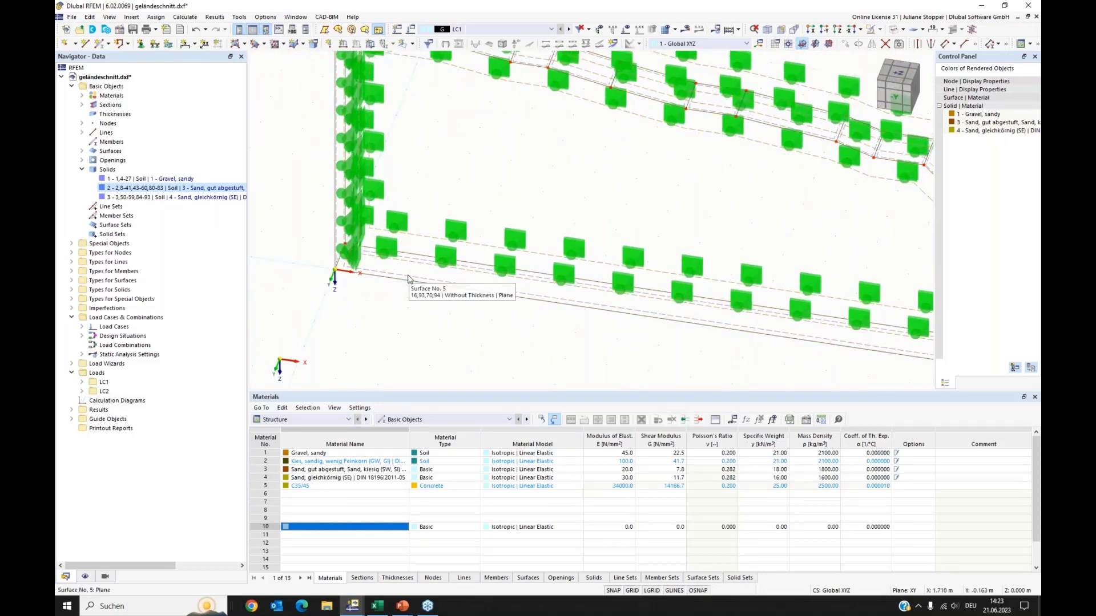
right_click(408, 279)
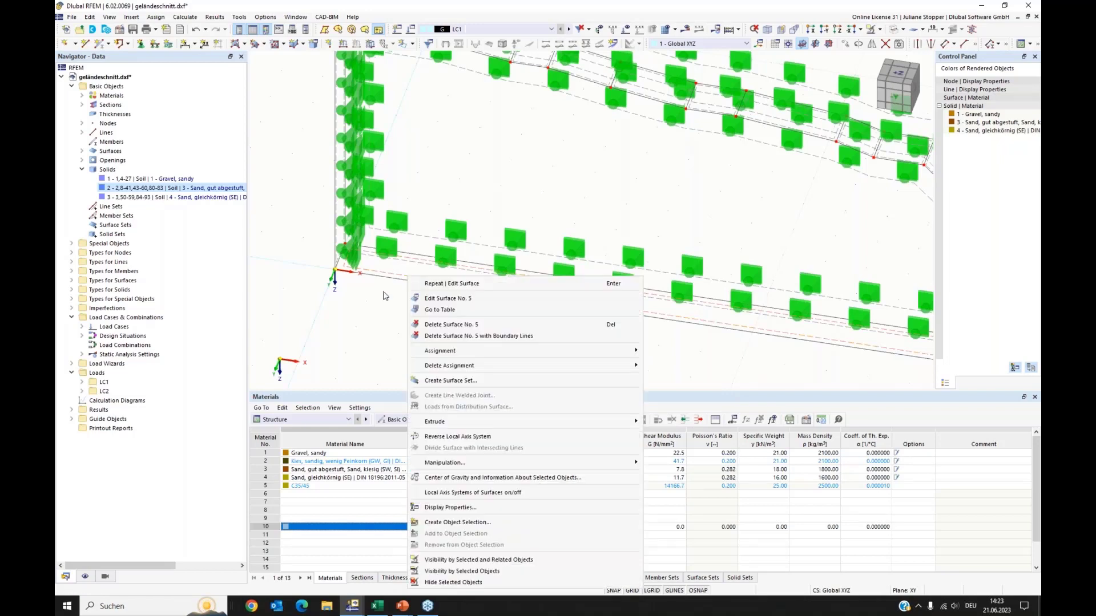
left_click(430, 300)
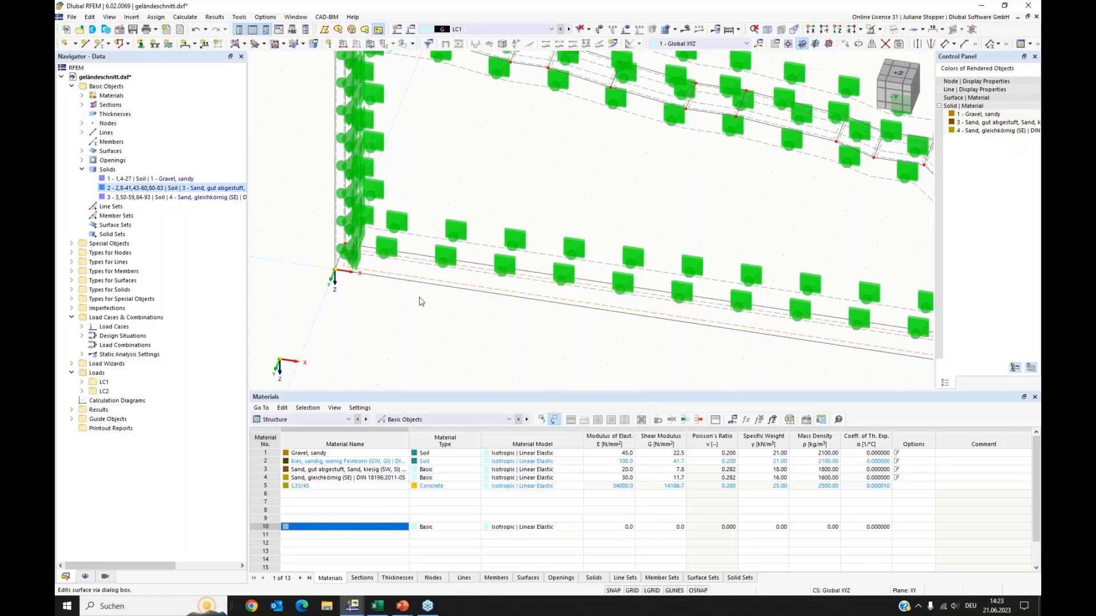
left_click(255, 263)
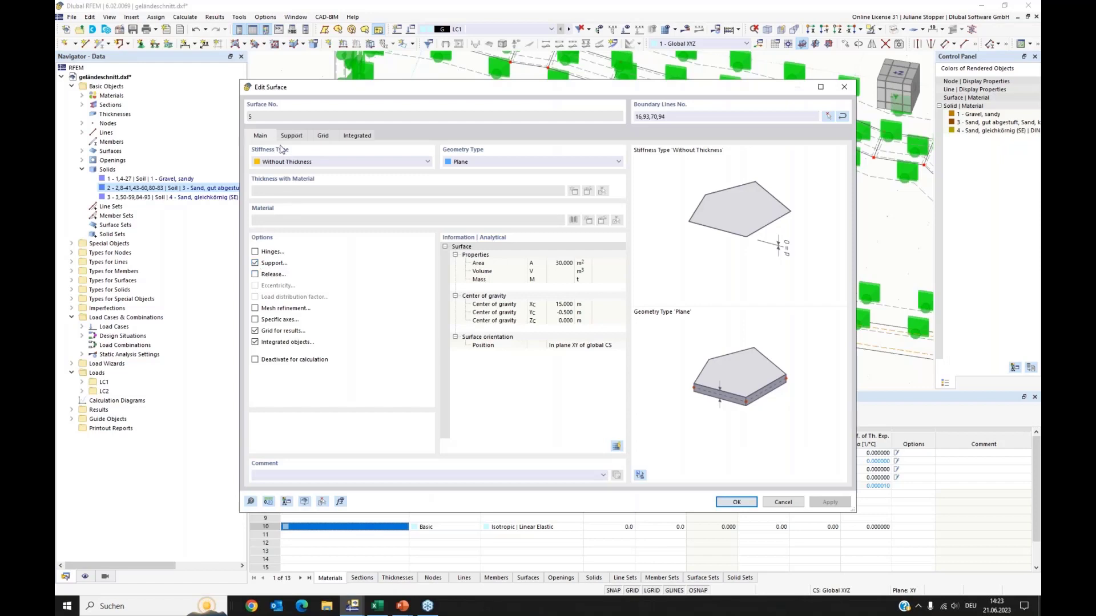
left_click(289, 136)
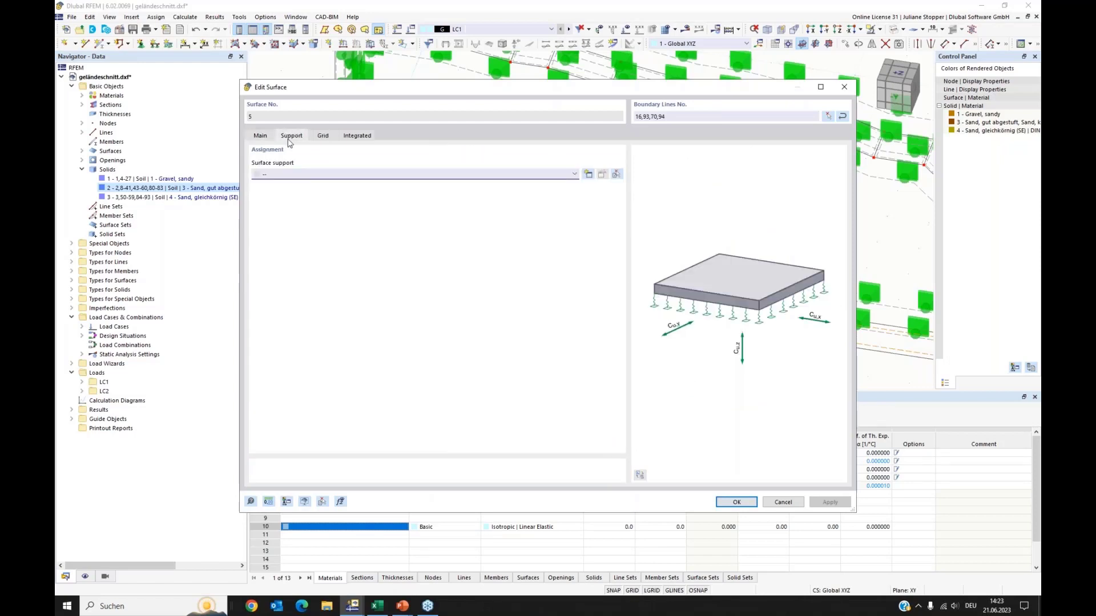
left_click(573, 175)
left_click(292, 193)
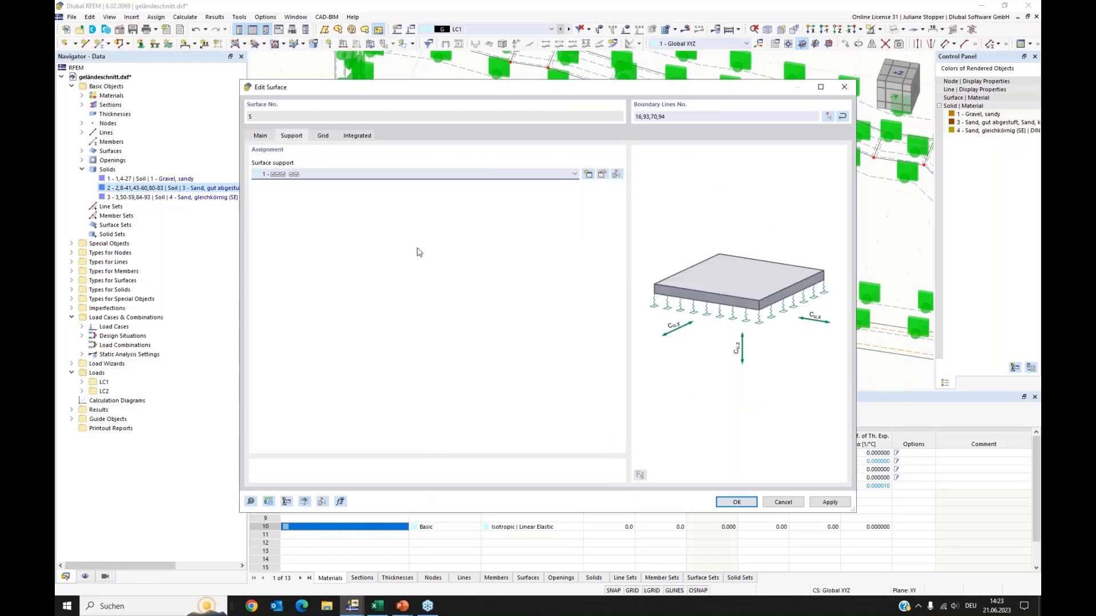
key("Return")
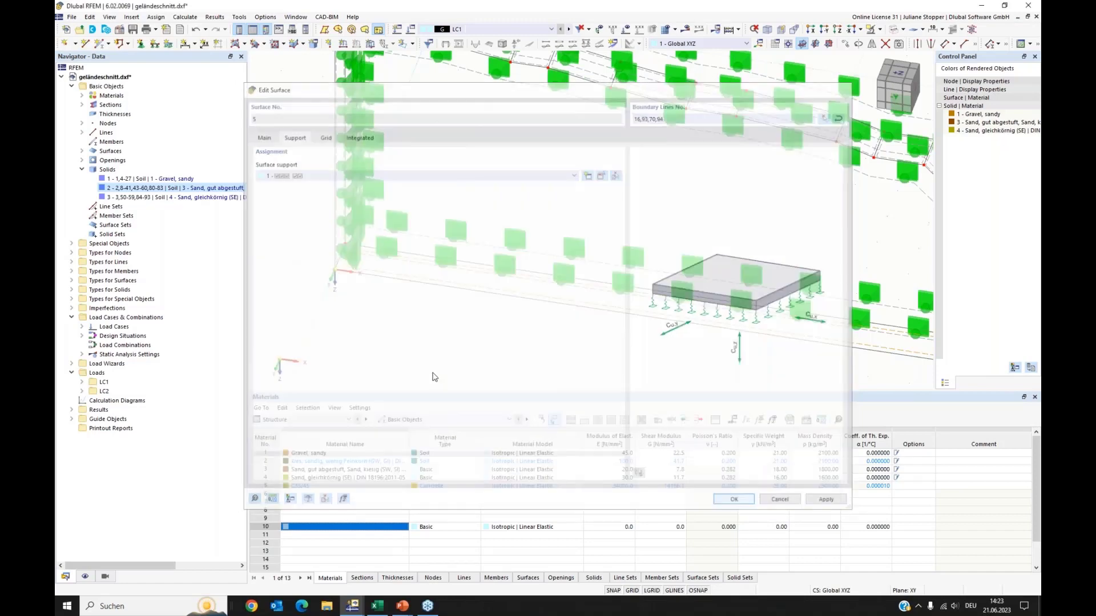
Hide the types for surfaces in the model display and return to the model data tree
scroll(311, 308, "down", 5)
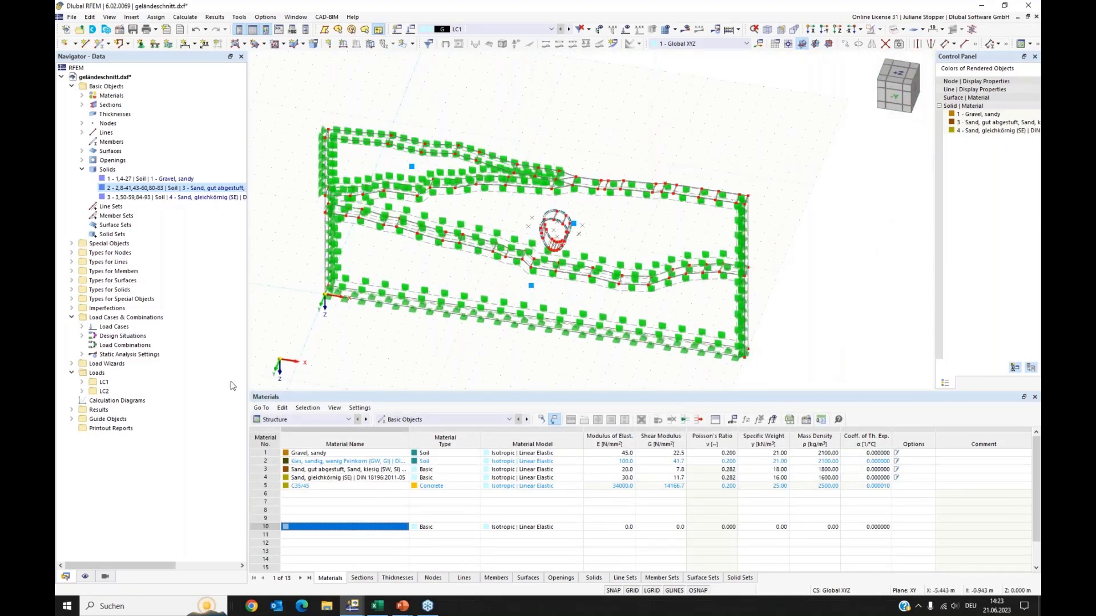
left_click(85, 576)
scroll(191, 319, "down", 10)
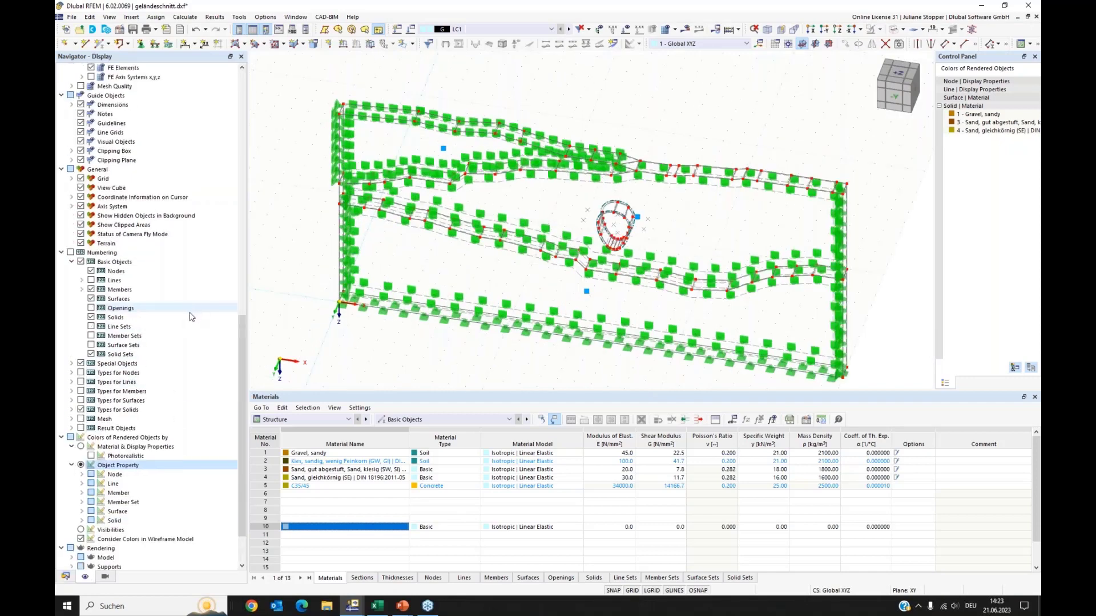
scroll(191, 319, "up", 16)
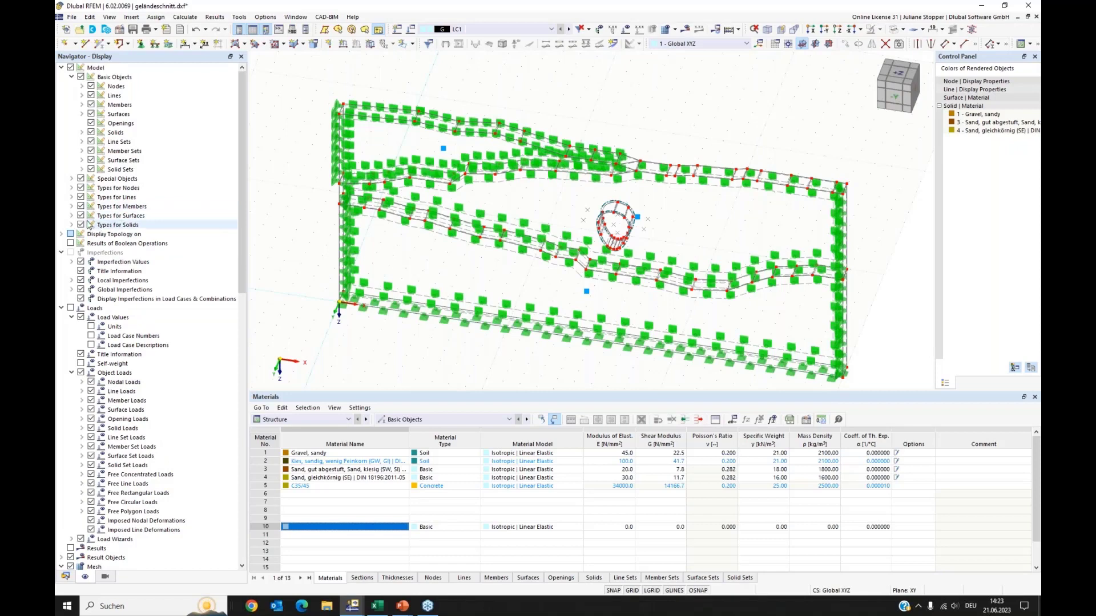
left_click(80, 216)
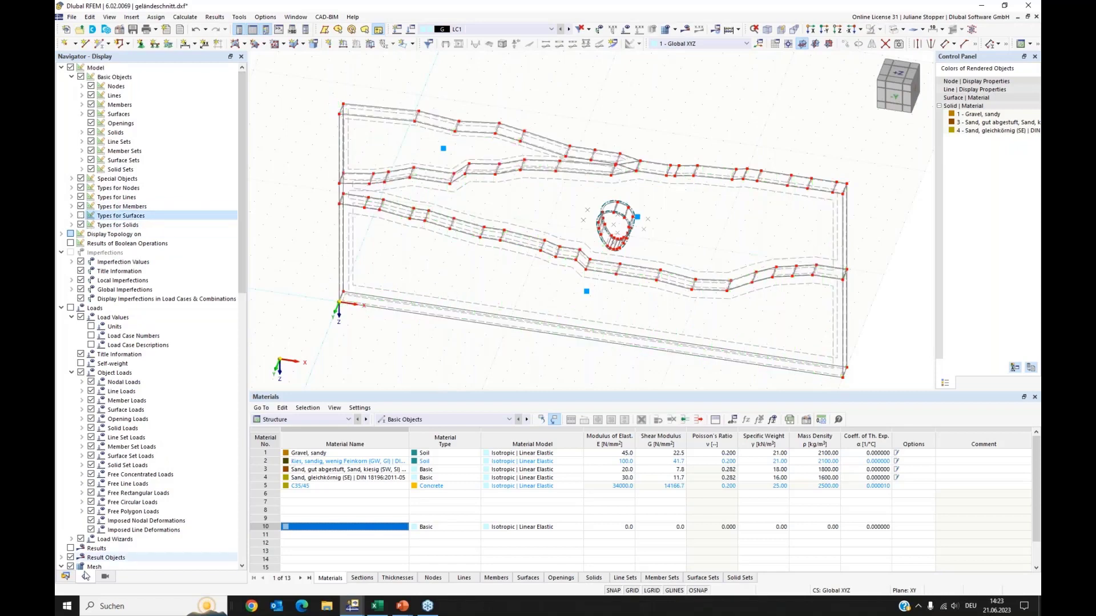
left_click(67, 578)
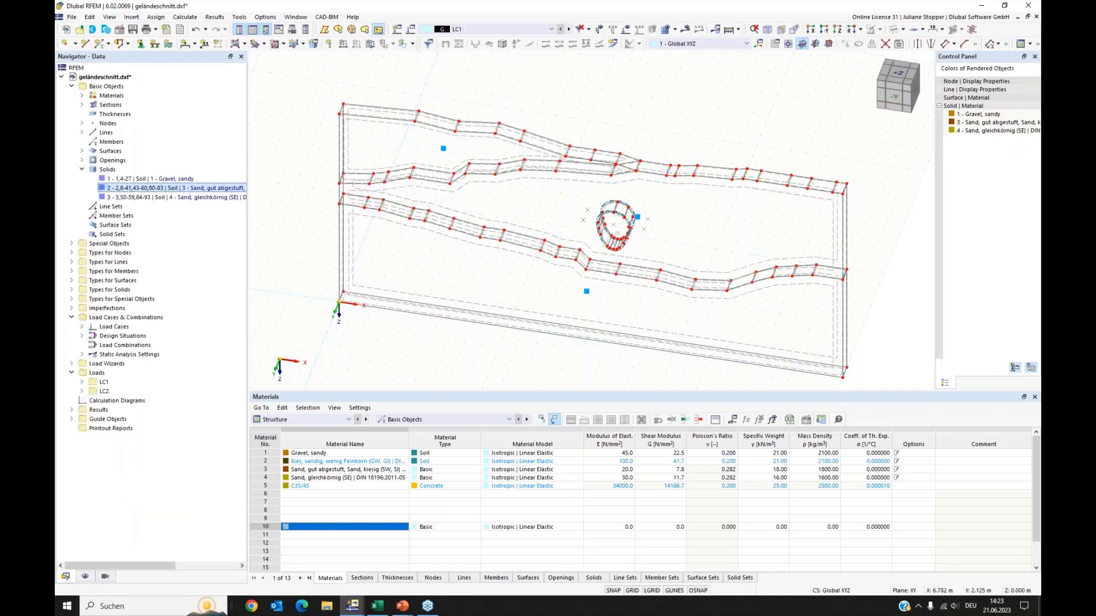
Generate and display the finite element mesh of the terrain section
middle_click_drag(448, 323, 451, 266, "ctrl")
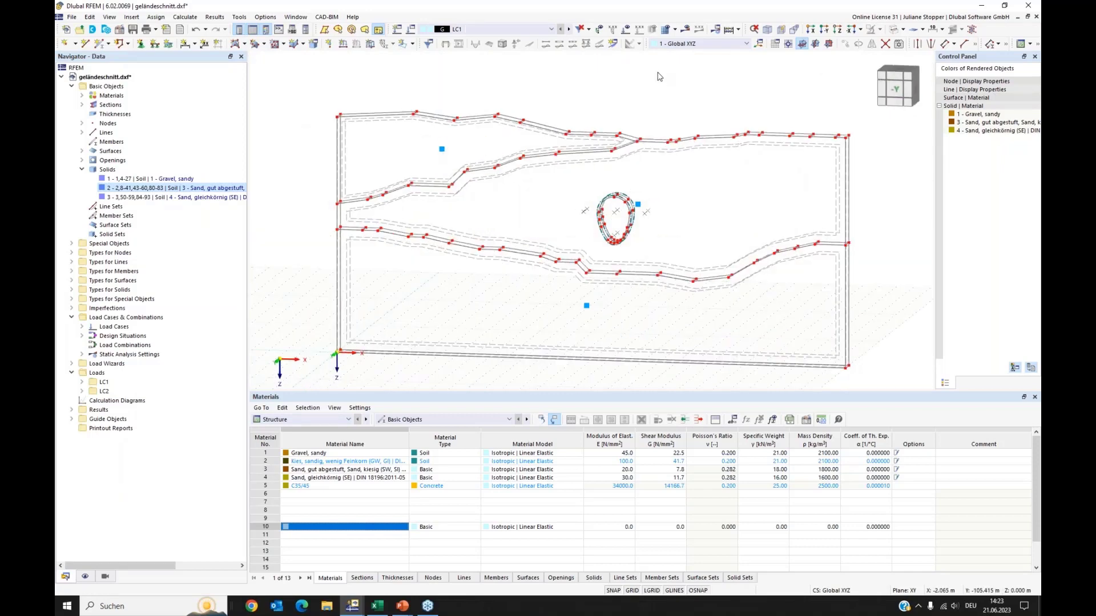
left_click(667, 35)
left_click(588, 345)
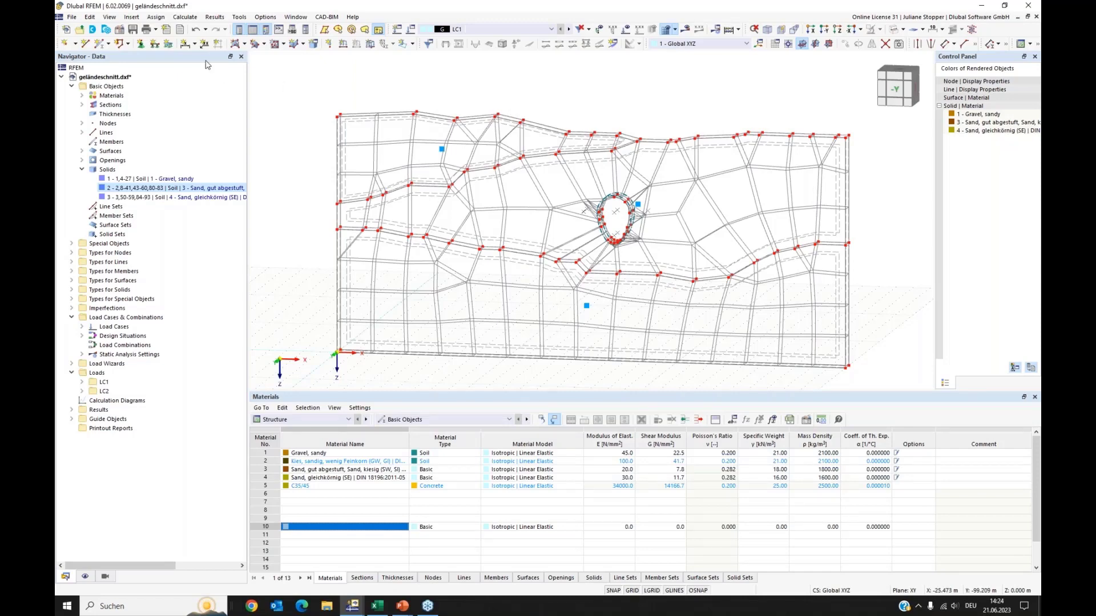
Set the mesh target length of finite elements for solids of type Soil to 0.5 m
left_click(184, 19)
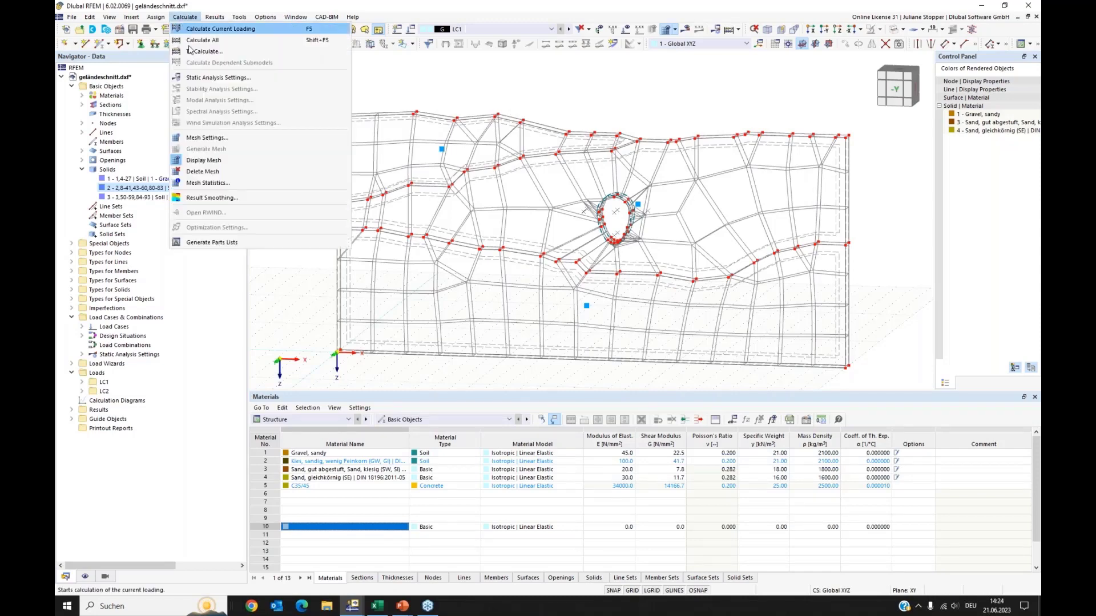
left_click(200, 139)
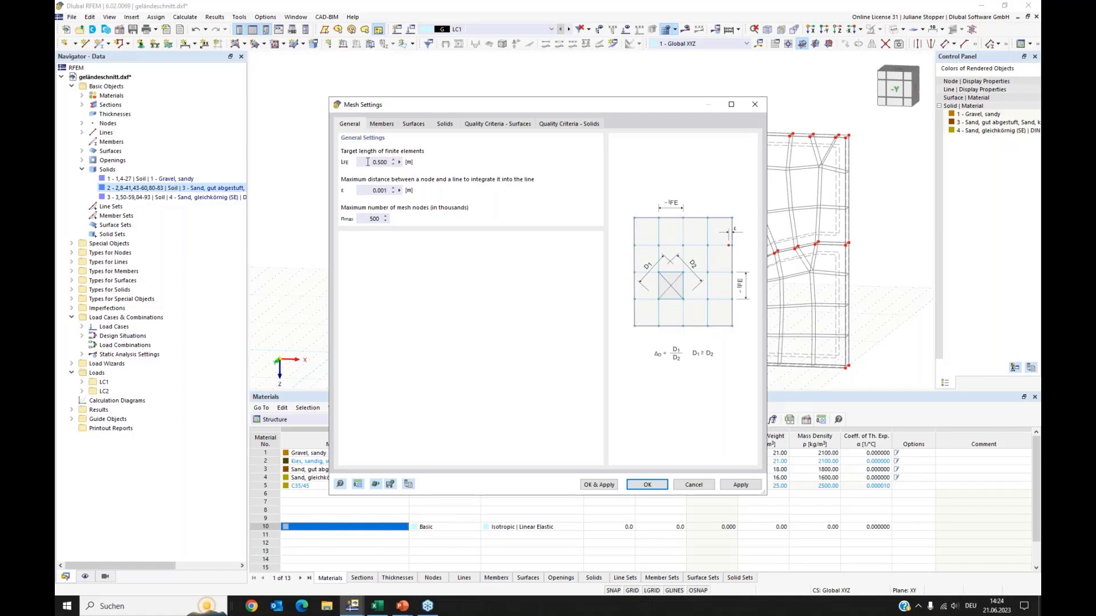
left_click_drag(367, 162, 395, 166)
left_click(444, 125)
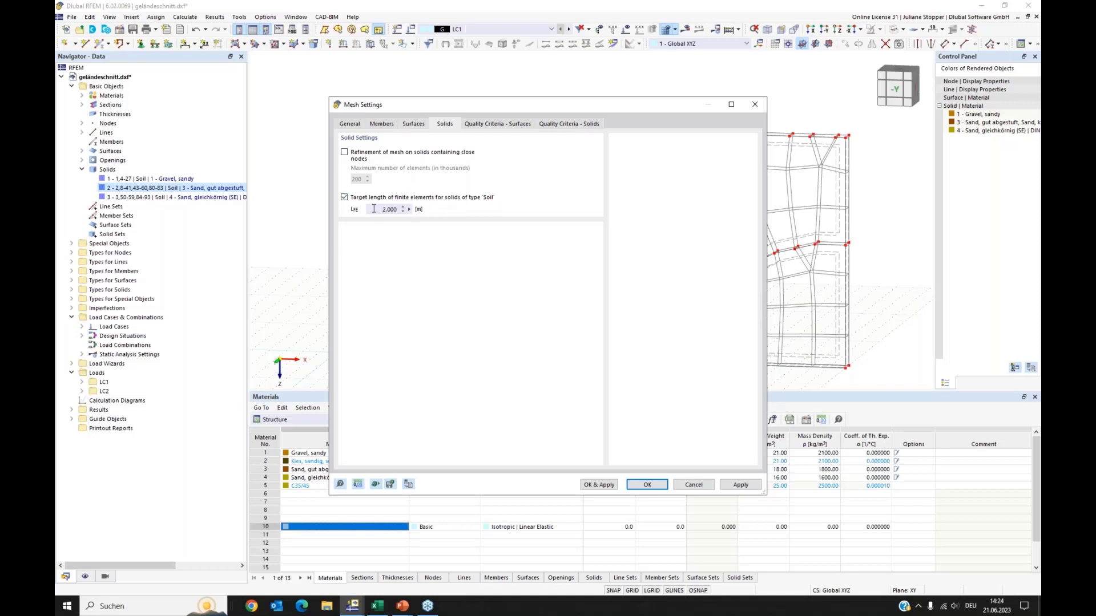
left_click_drag(374, 209, 415, 210)
type("0,5")
left_click(648, 487)
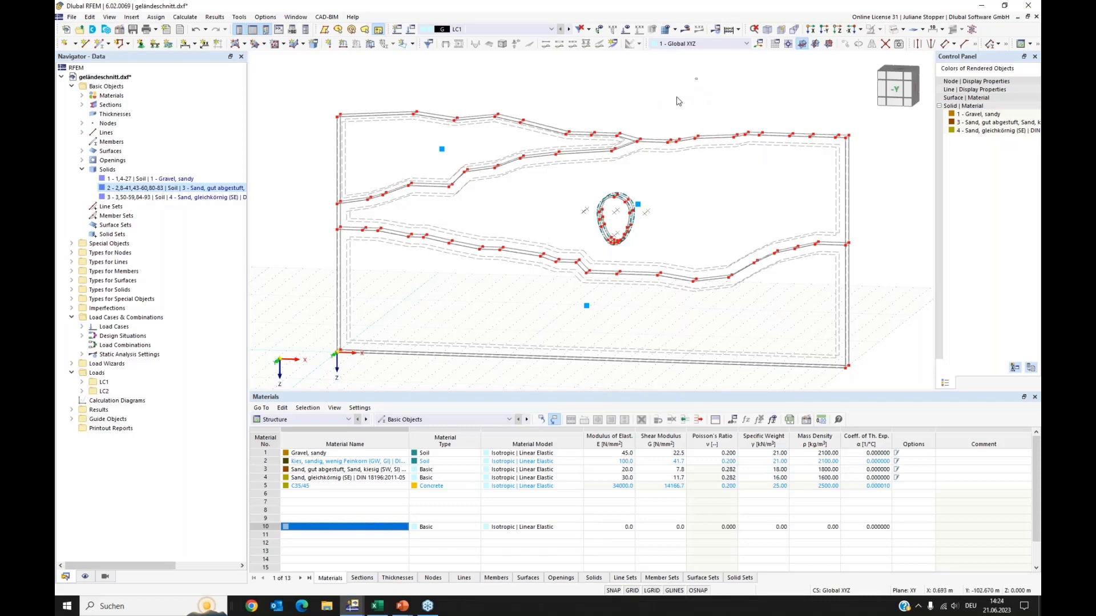
Activate mesh refinement with a layered mesh of one user-defined finite element layer for all three soil solids
left_click_drag(678, 101, 456, 344)
right_click(588, 310)
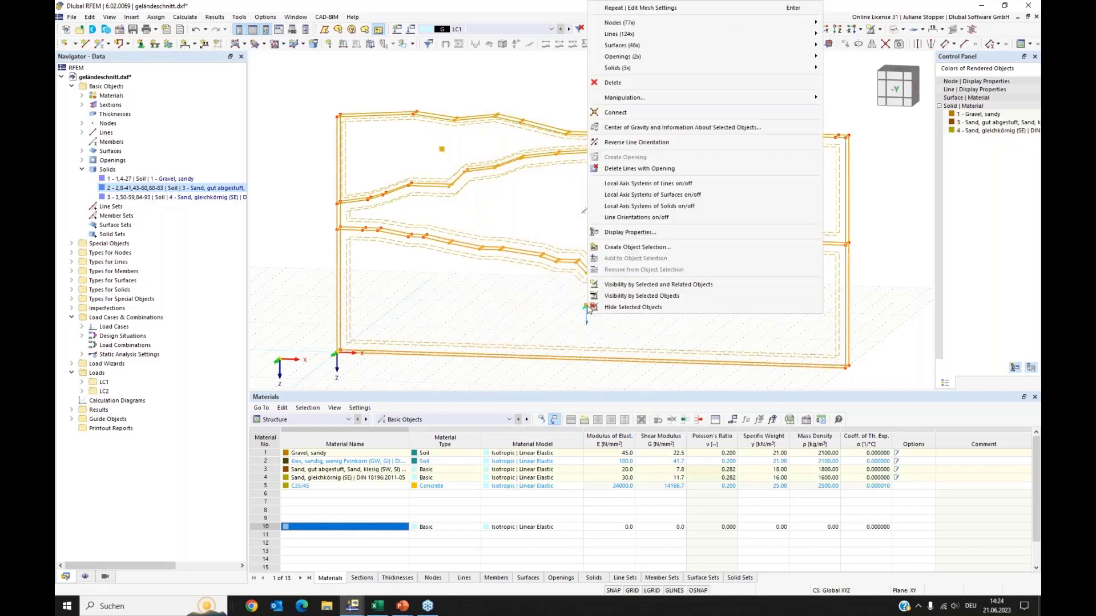
mouse_move(641, 72)
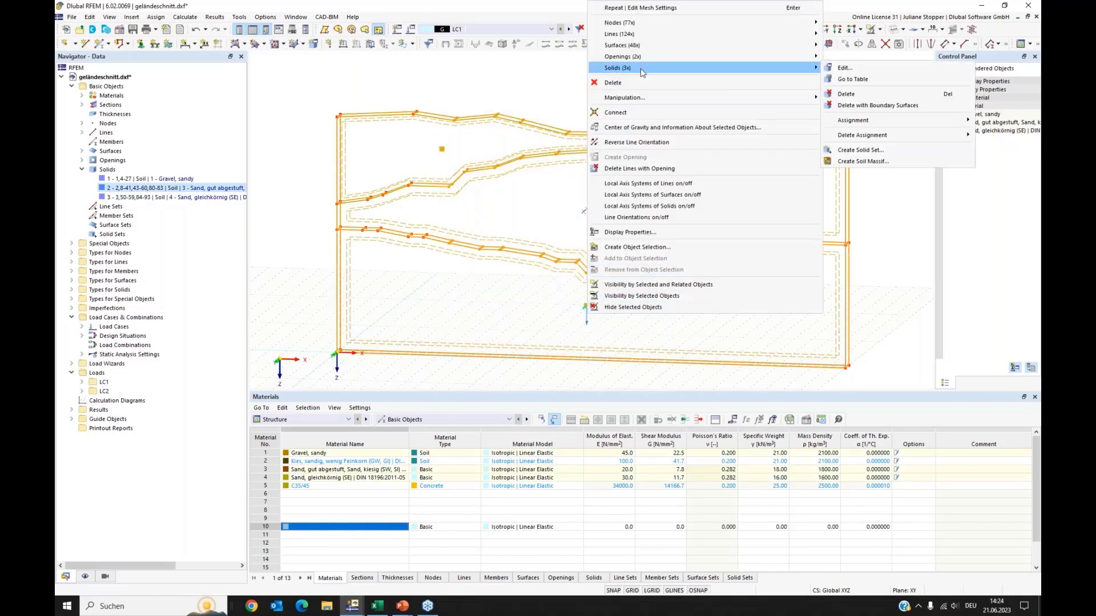
left_click(845, 68)
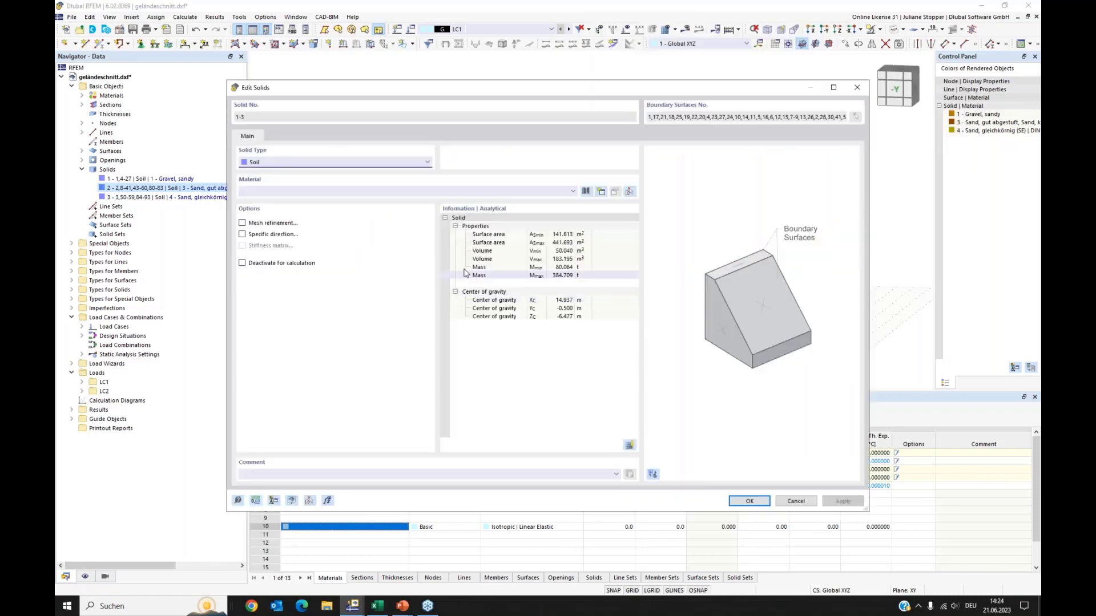
left_click(242, 224)
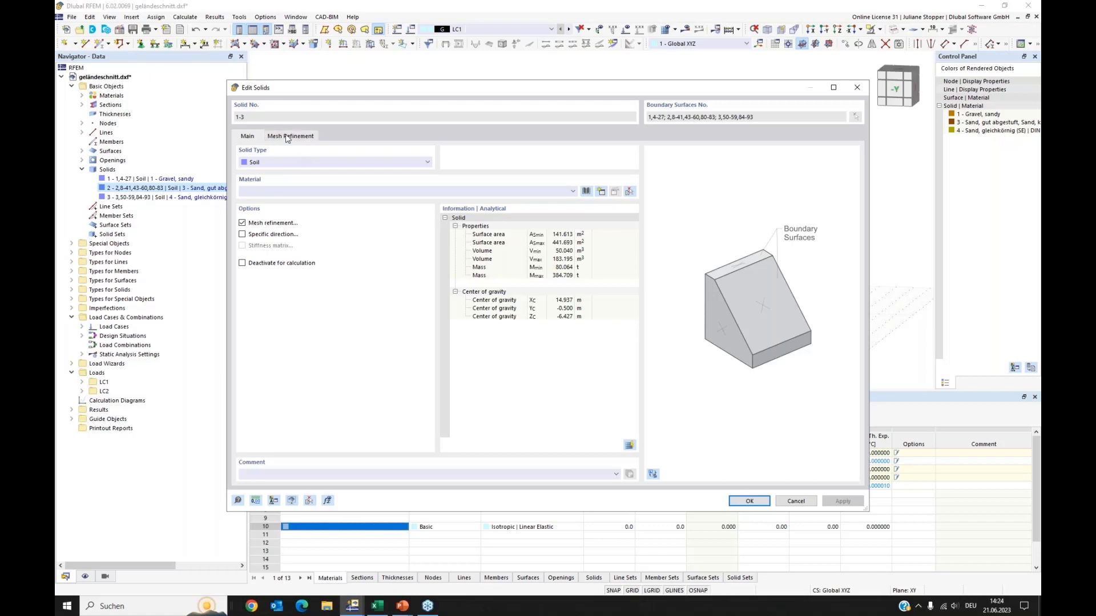
left_click(288, 136)
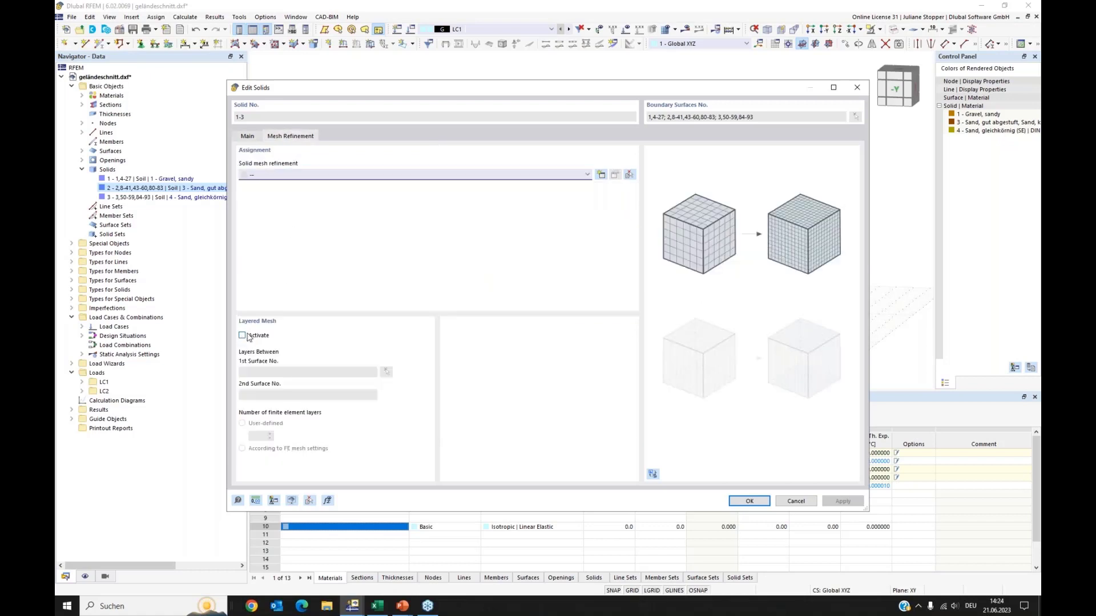
left_click(243, 337)
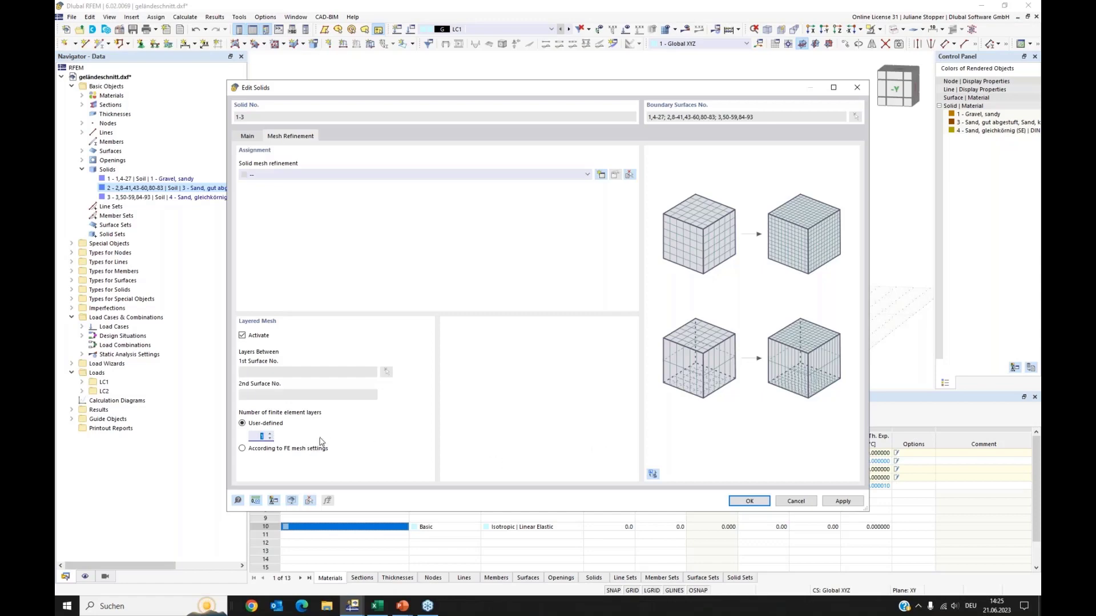
left_click(749, 502)
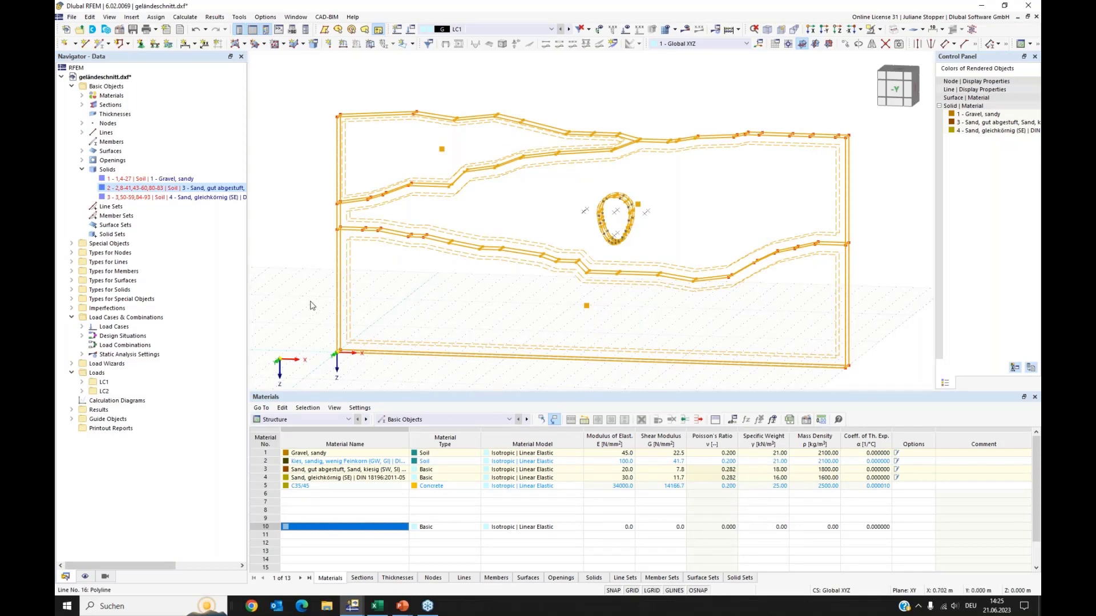
Check and accept the layered mesh boundary surfaces for each of soil solids 1, 2 and 3
double_click(130, 179)
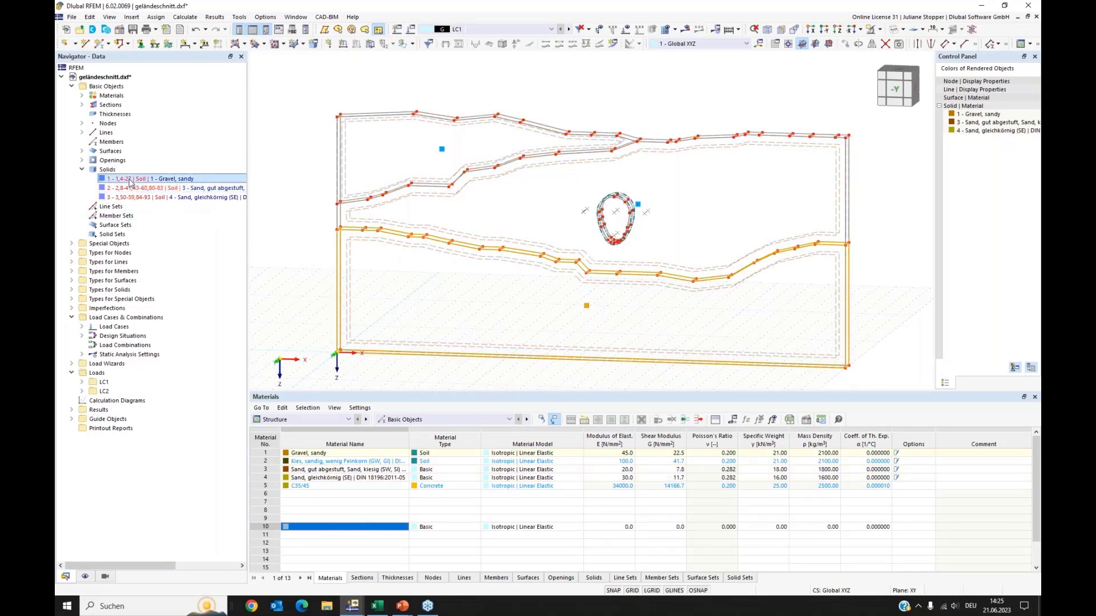
left_click(290, 136)
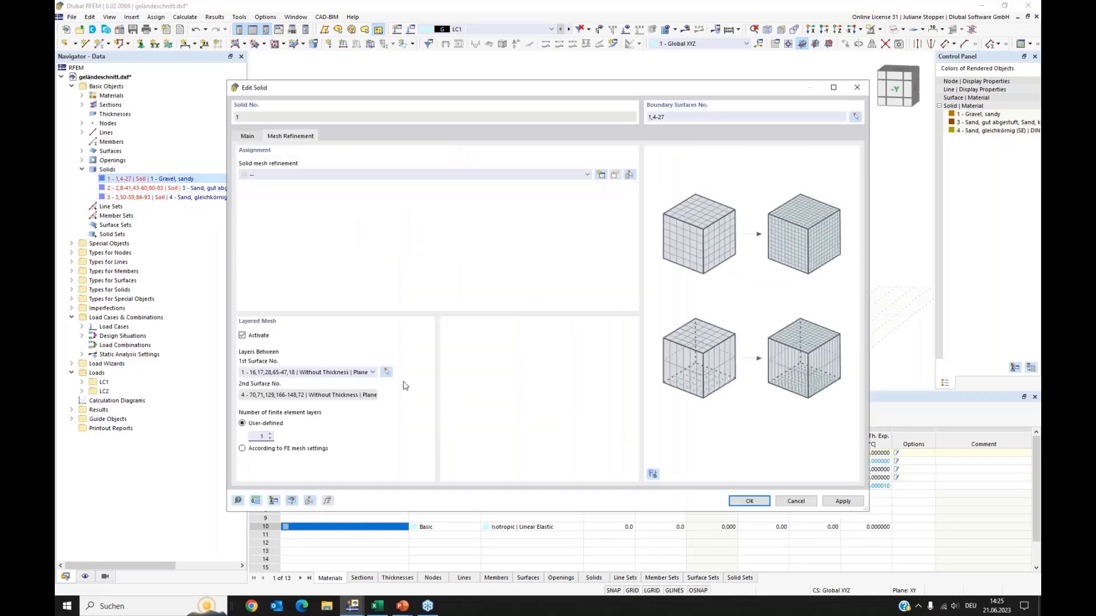
left_click(762, 502)
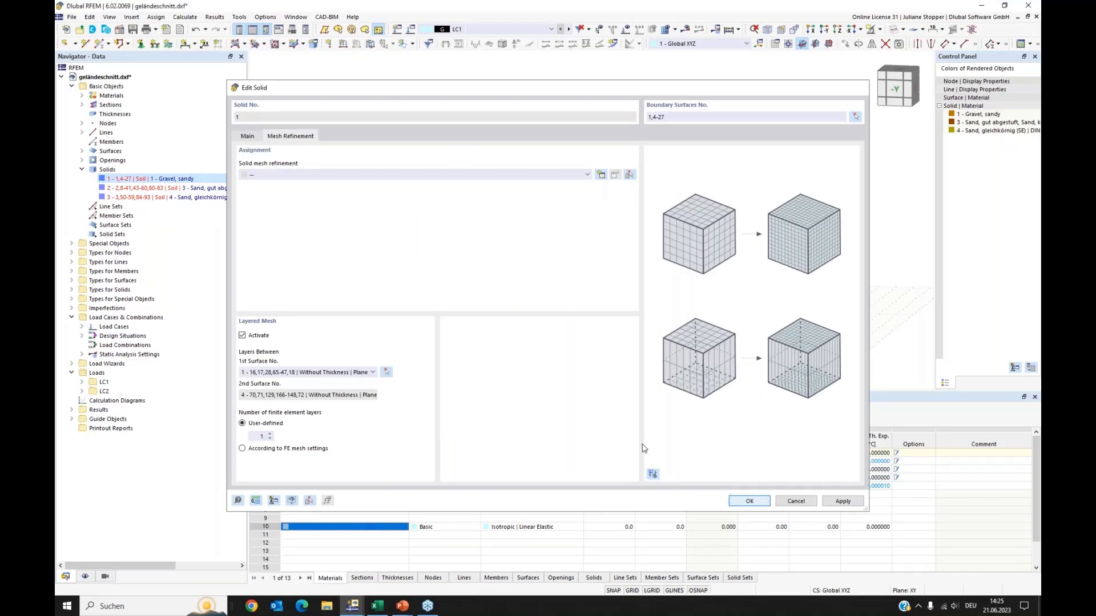
double_click(142, 188)
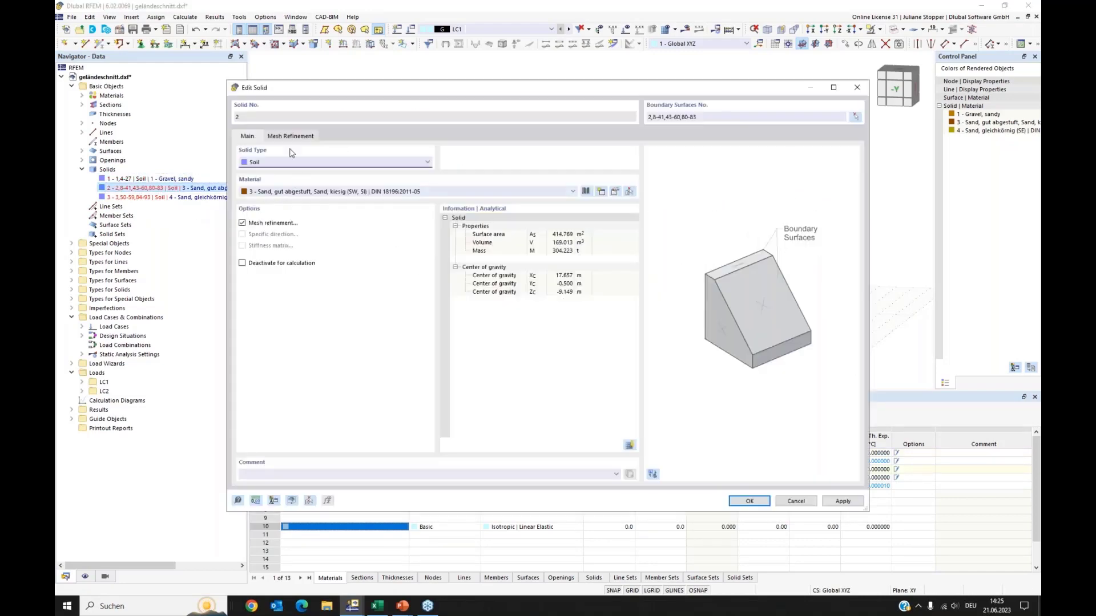
left_click(293, 137)
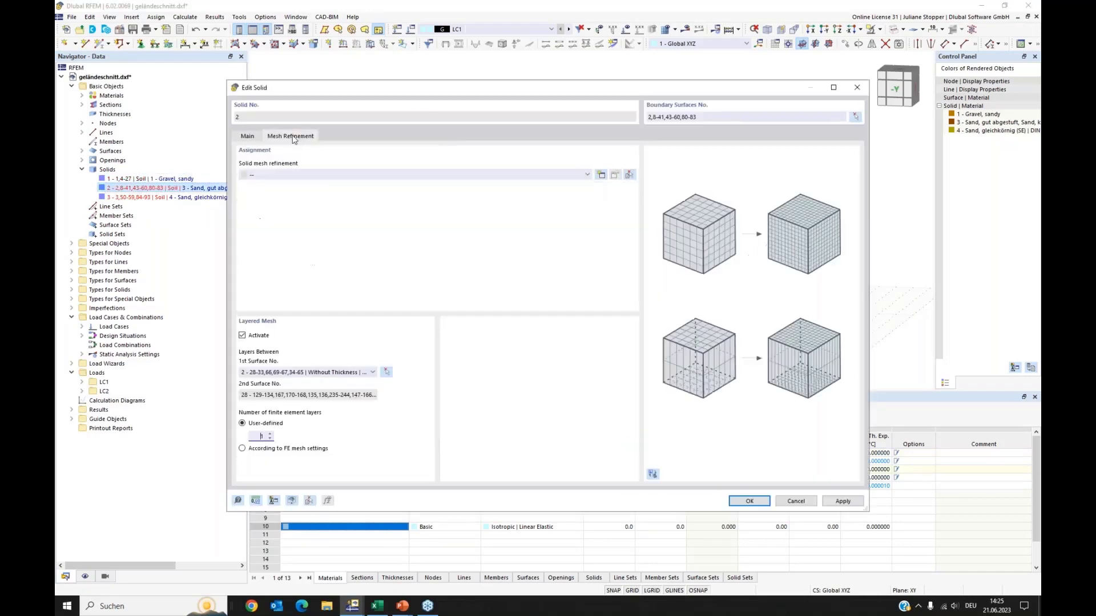
left_click(754, 501)
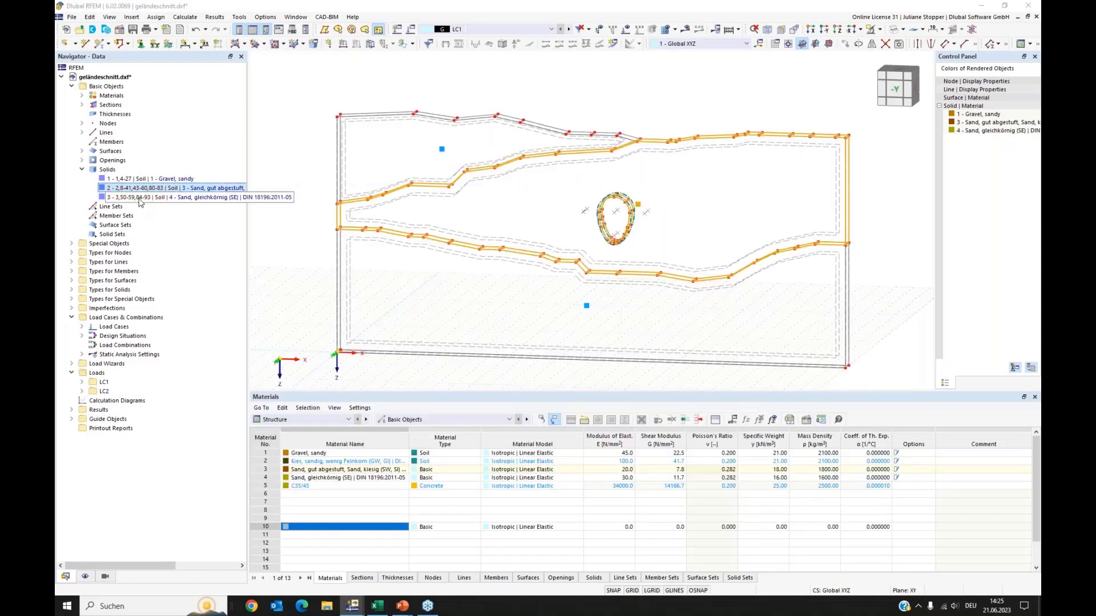
double_click(143, 197)
left_click(752, 502)
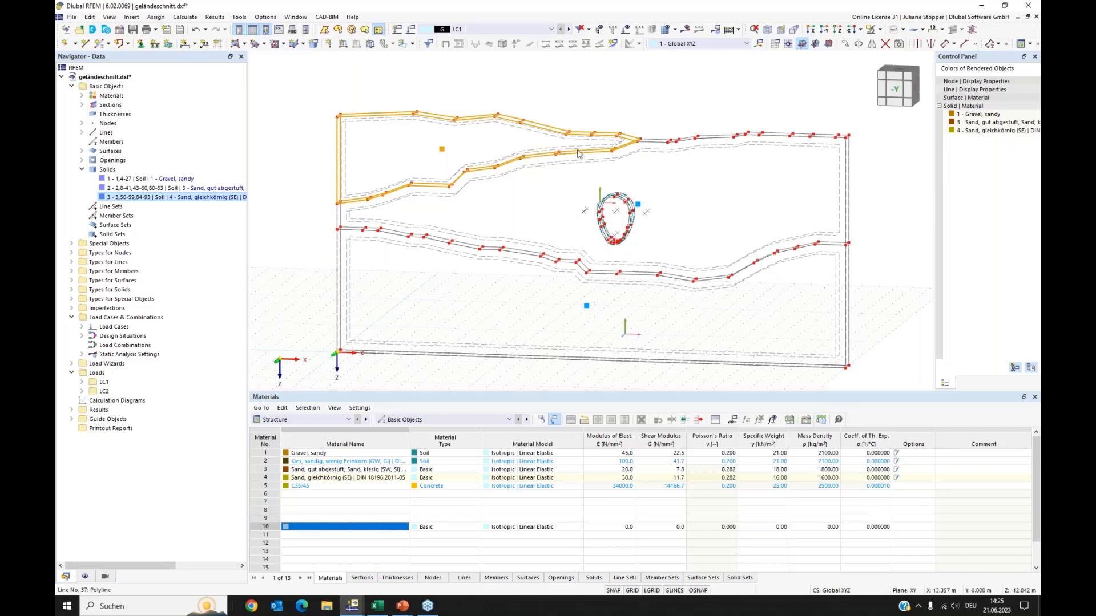
Generate and display the finite element mesh with the layered mesh refinement applied
middle_click_drag(876, 225, 856, 208)
left_click(669, 44)
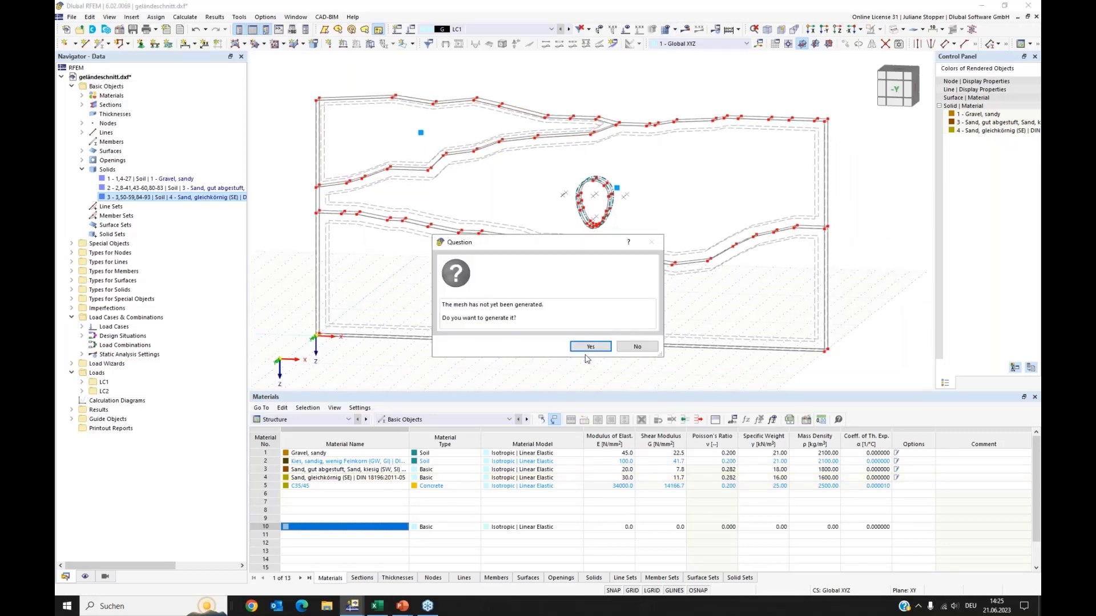
left_click(589, 345)
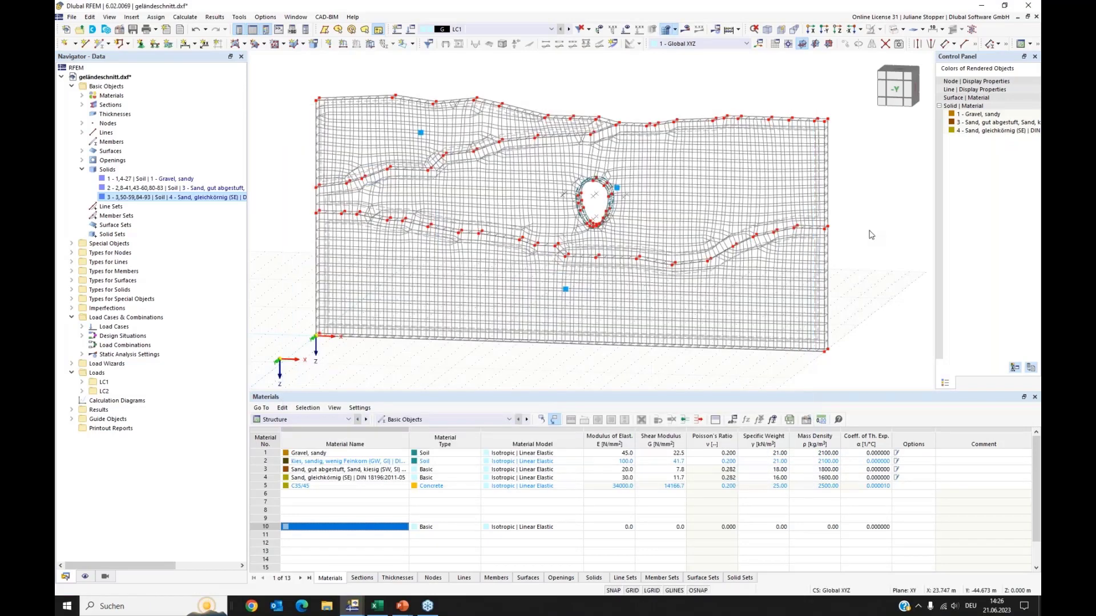
middle_click_drag(885, 219, 876, 217, "ctrl")
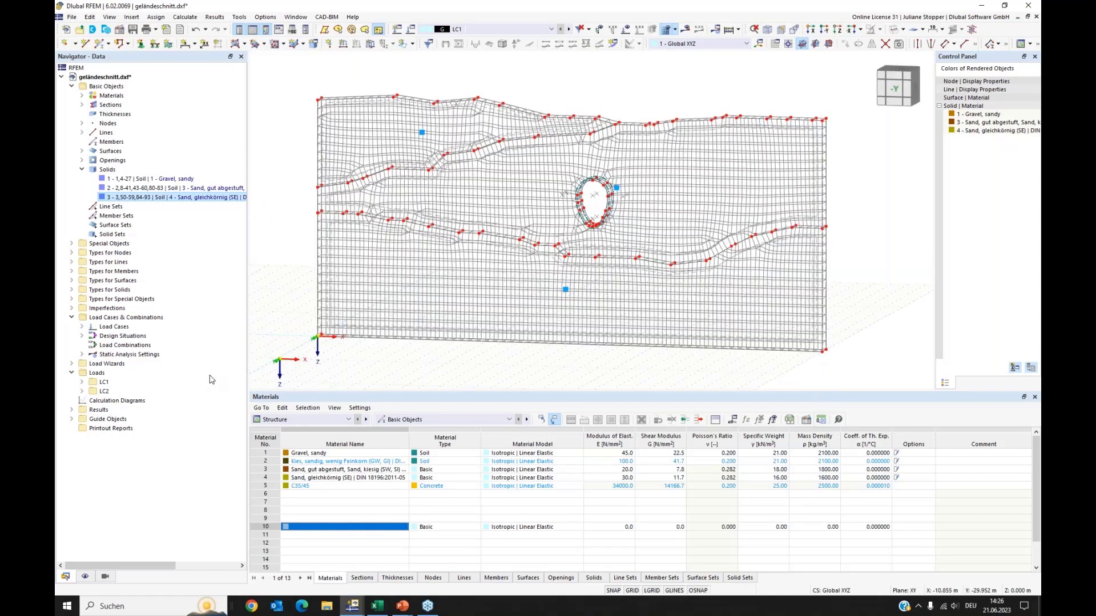
Display the mesh in solids without FE nodes instead of on surfaces, and inspect its layering in the X-direction view
left_click(84, 577)
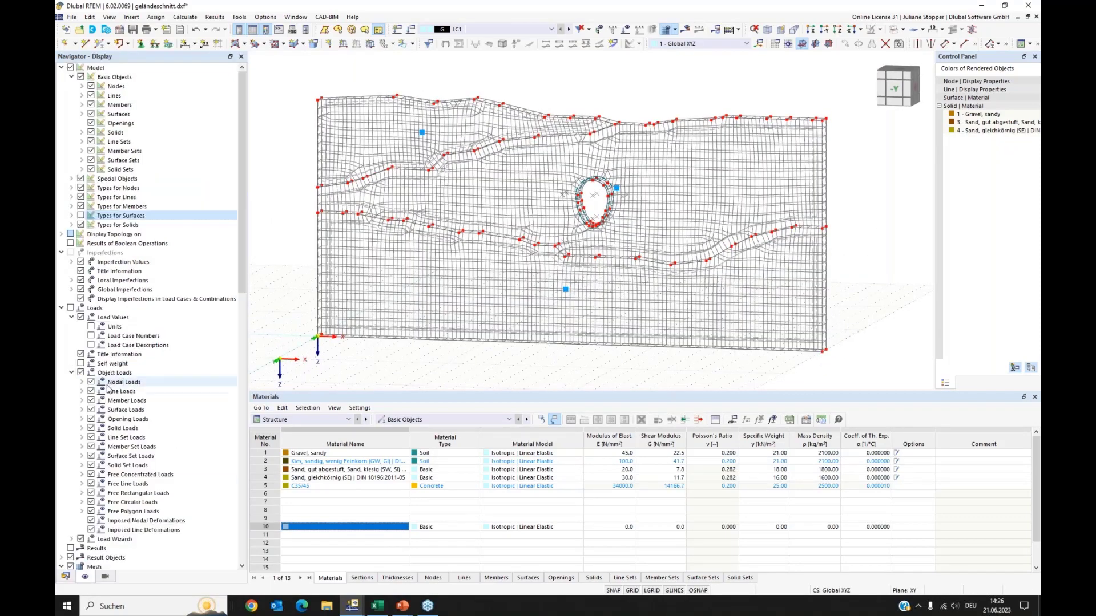
scroll(110, 388, "down", 9)
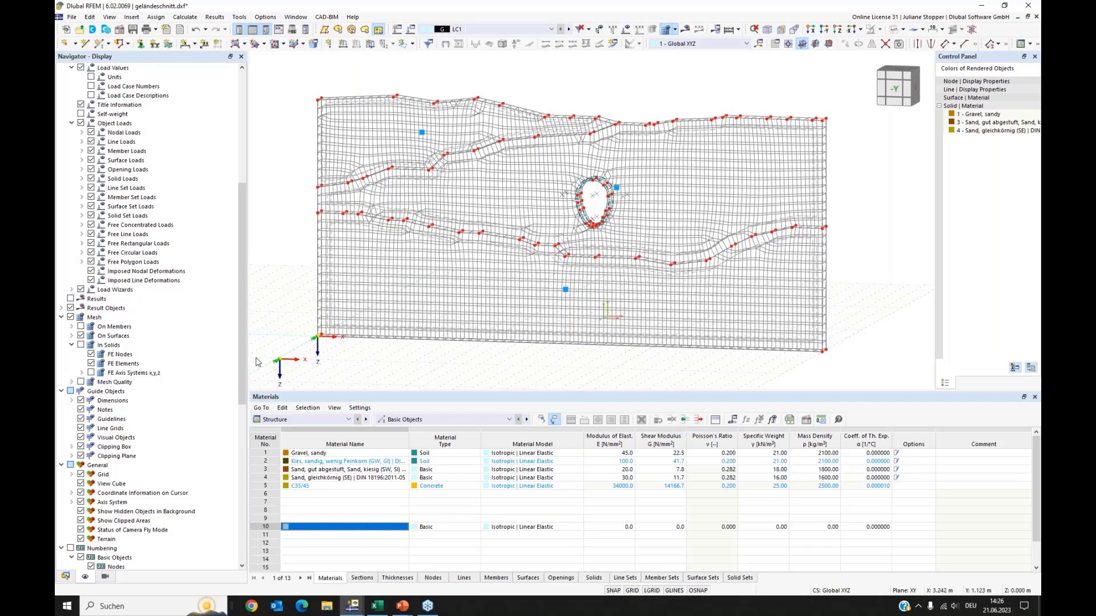
left_click(81, 336)
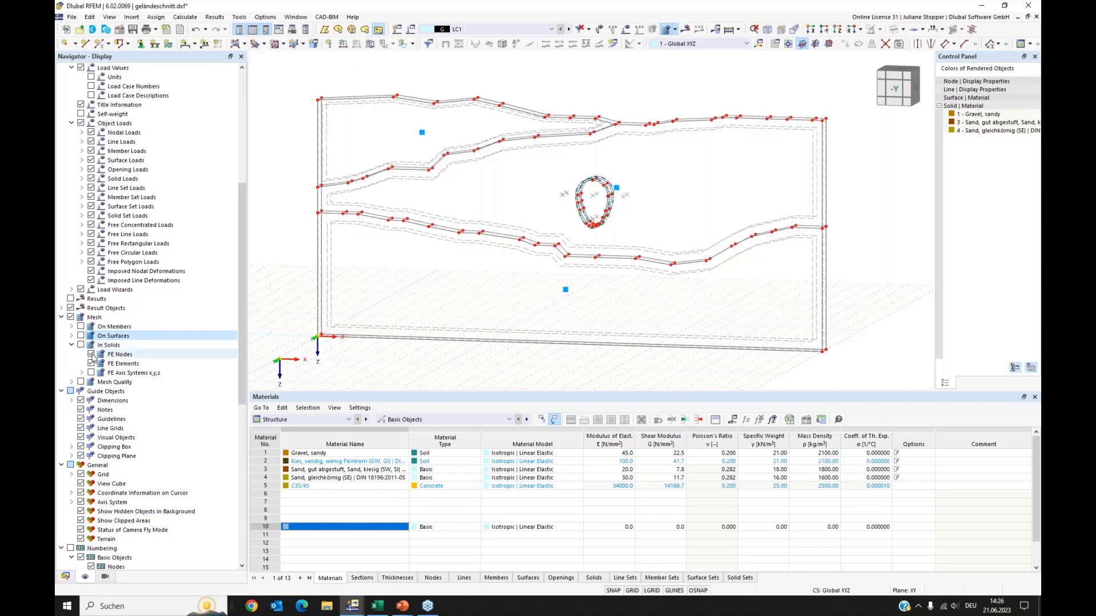
left_click(81, 346)
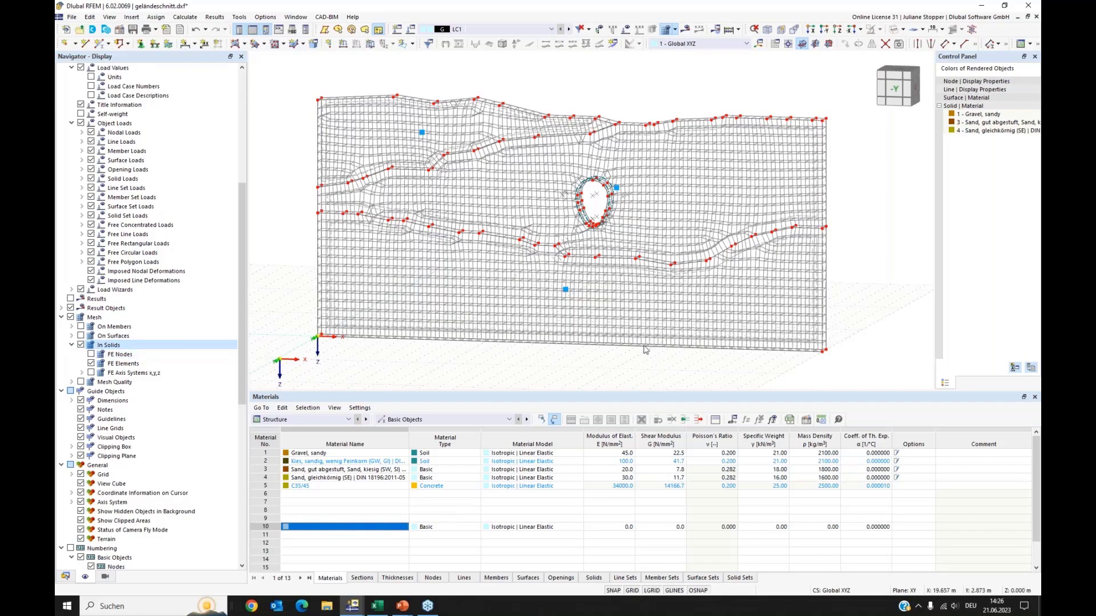
middle_click_drag(646, 350, 708, 325, "ctrl")
left_click(825, 31)
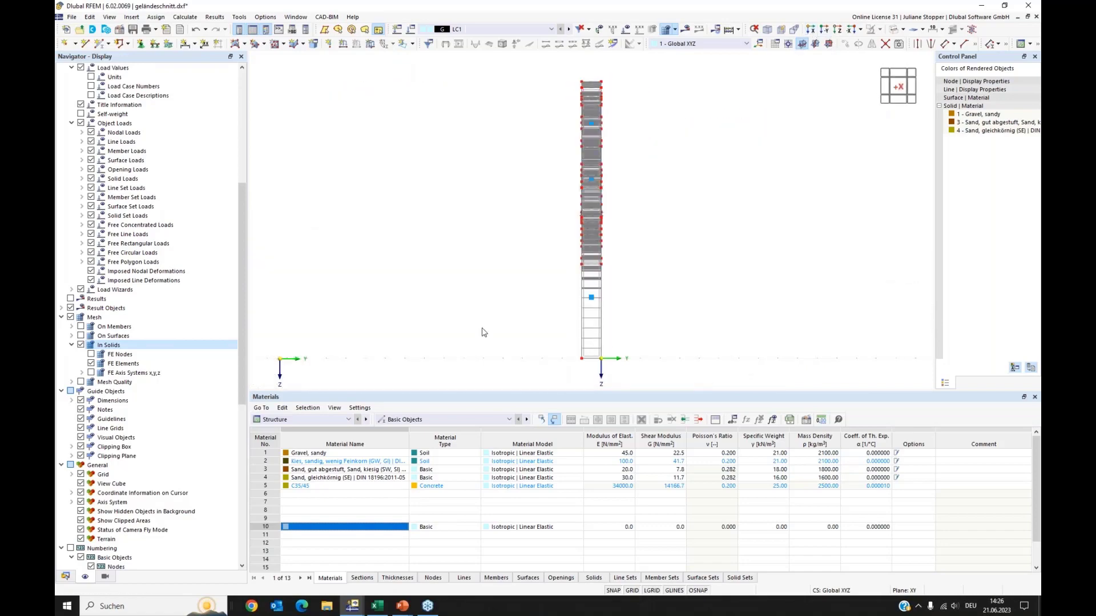
middle_click_drag(469, 334, 588, 331, "ctrl")
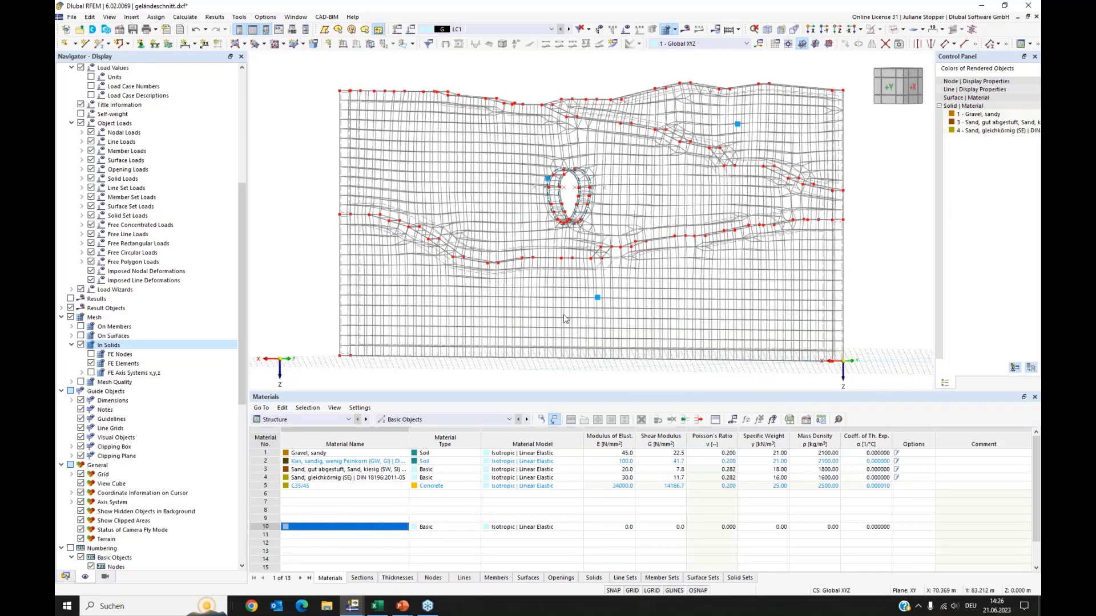
scroll(565, 320, "down", 1)
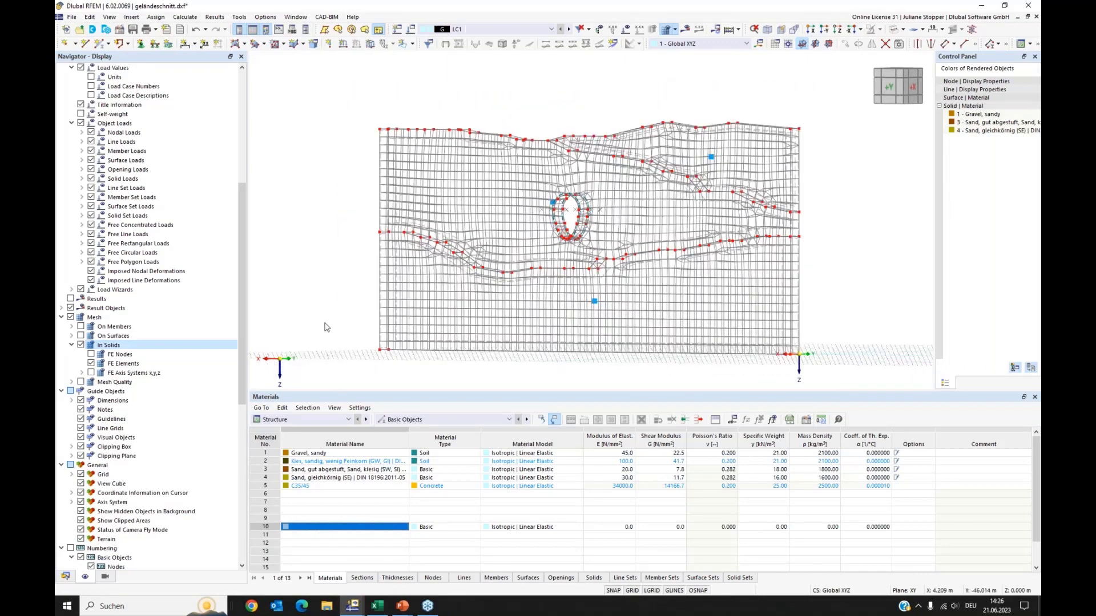
scroll(325, 318, "down", 1)
middle_click_drag(477, 333, 519, 329, "ctrl")
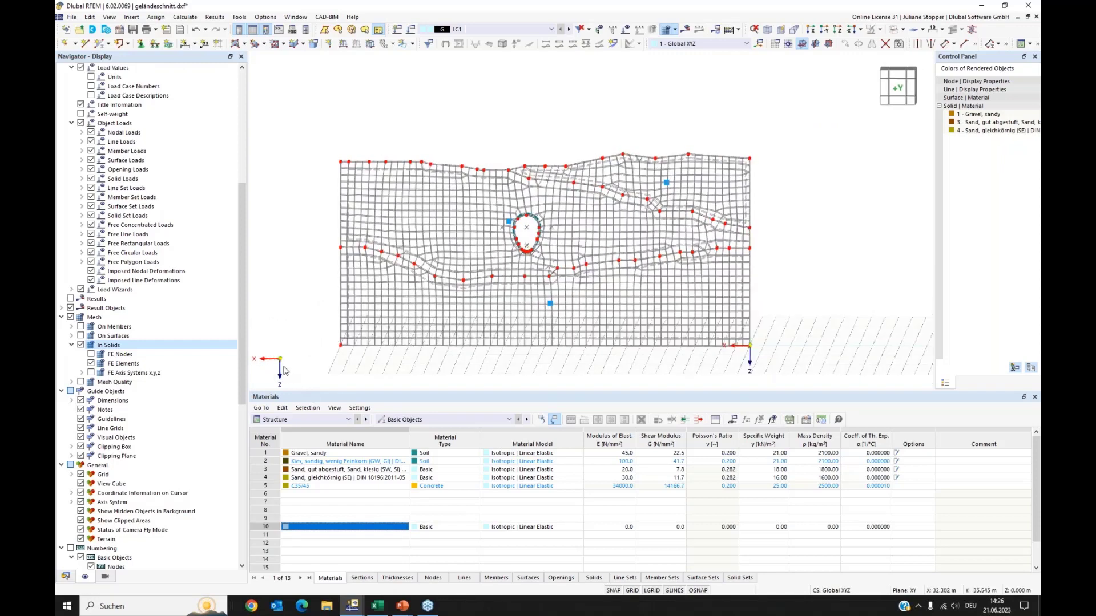
Display the mesh quality on the terrain section together with its OK, warning and failed classification
left_click(81, 382)
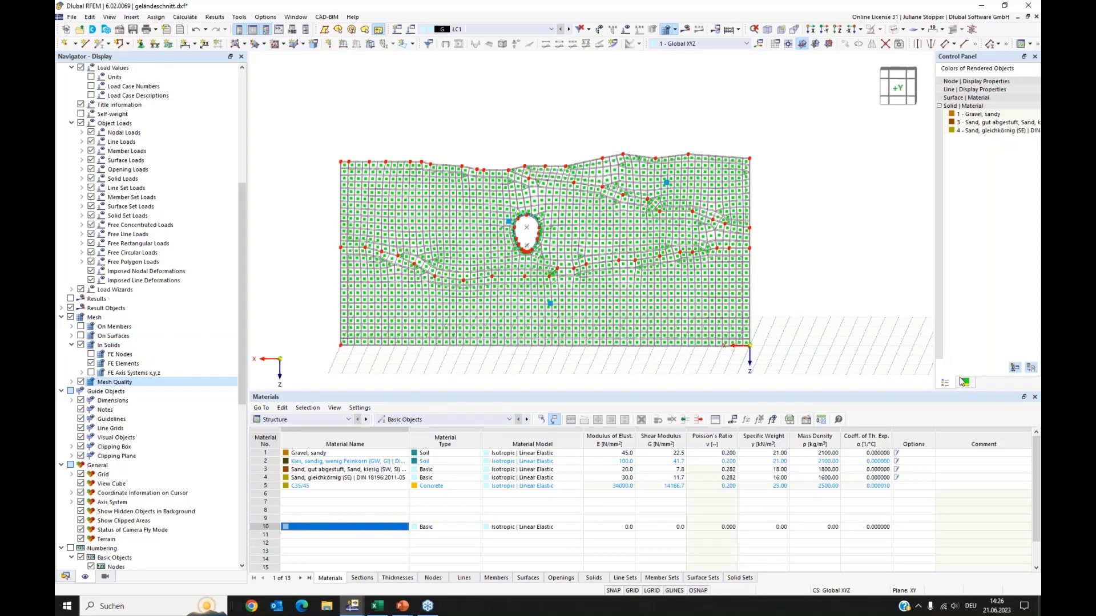
left_click(965, 383)
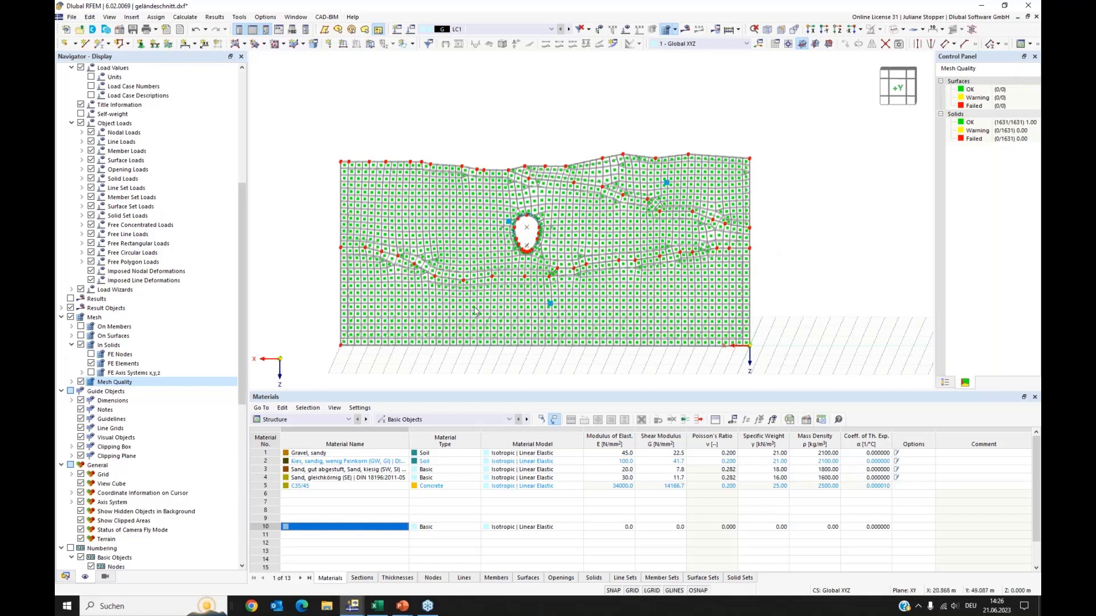
scroll(511, 310, "up", 1)
scroll(511, 310, "up", 1)
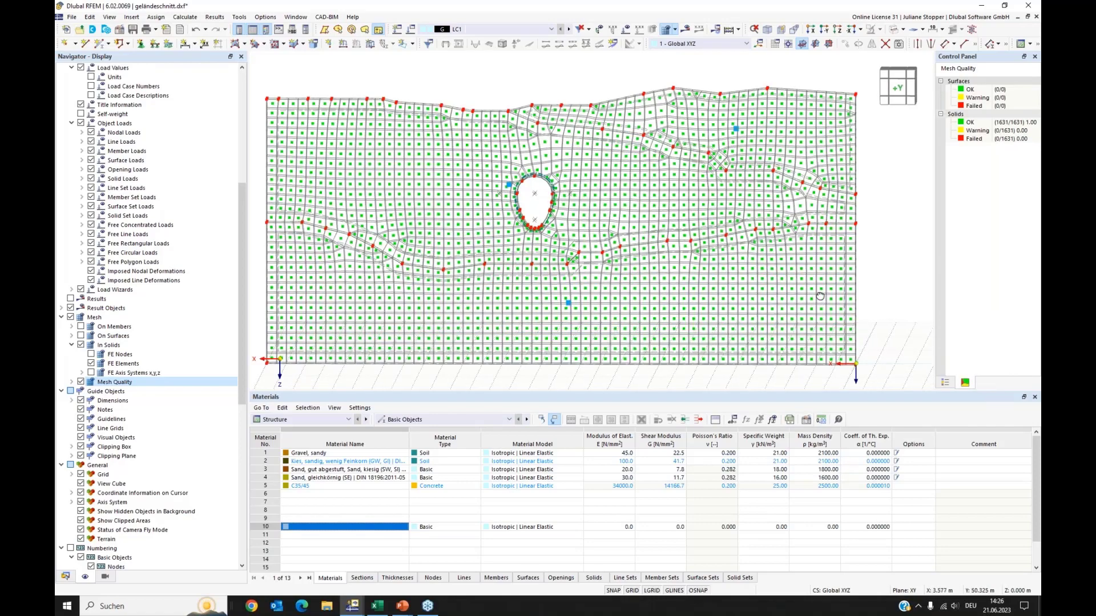
middle_click_drag(867, 326, 806, 299, "ctrl")
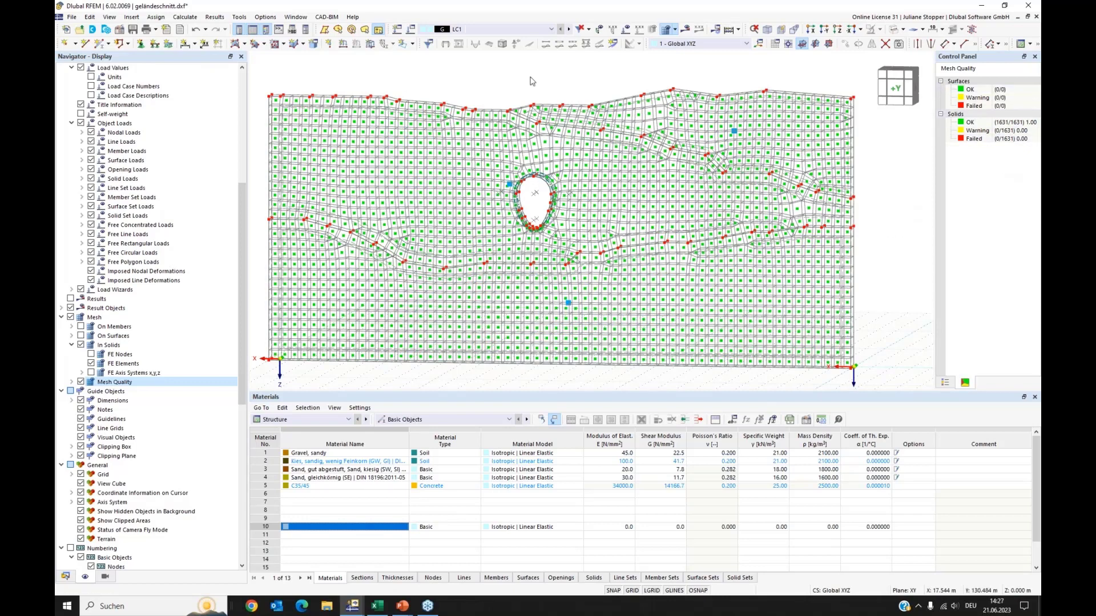
Review the quality criteria for solids in the mesh settings, leaving the settings without changes
left_click(214, 18)
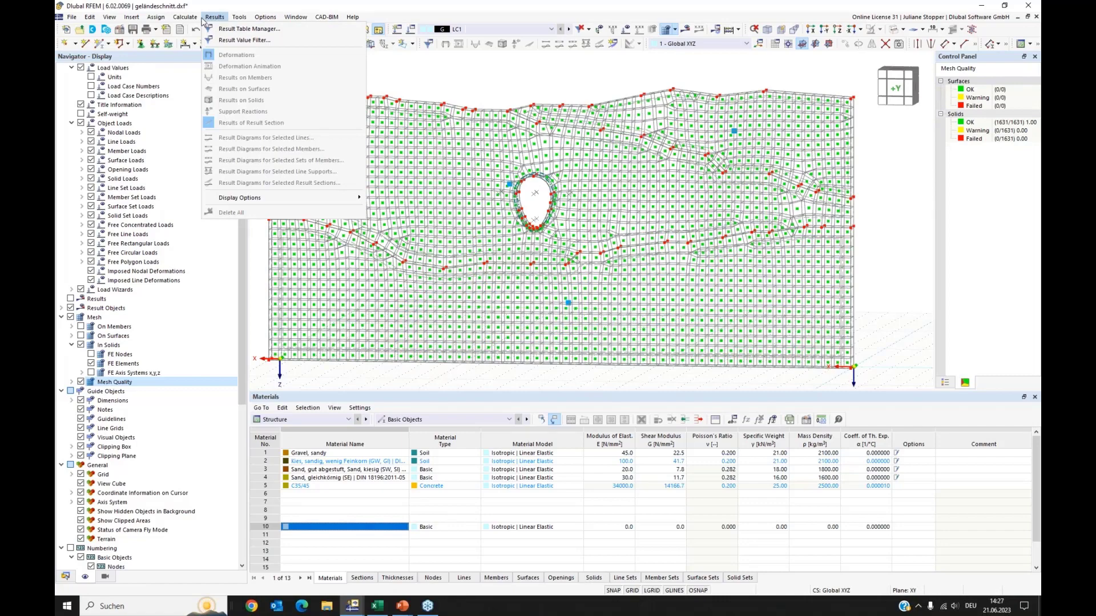
mouse_move(185, 17)
left_click(220, 138)
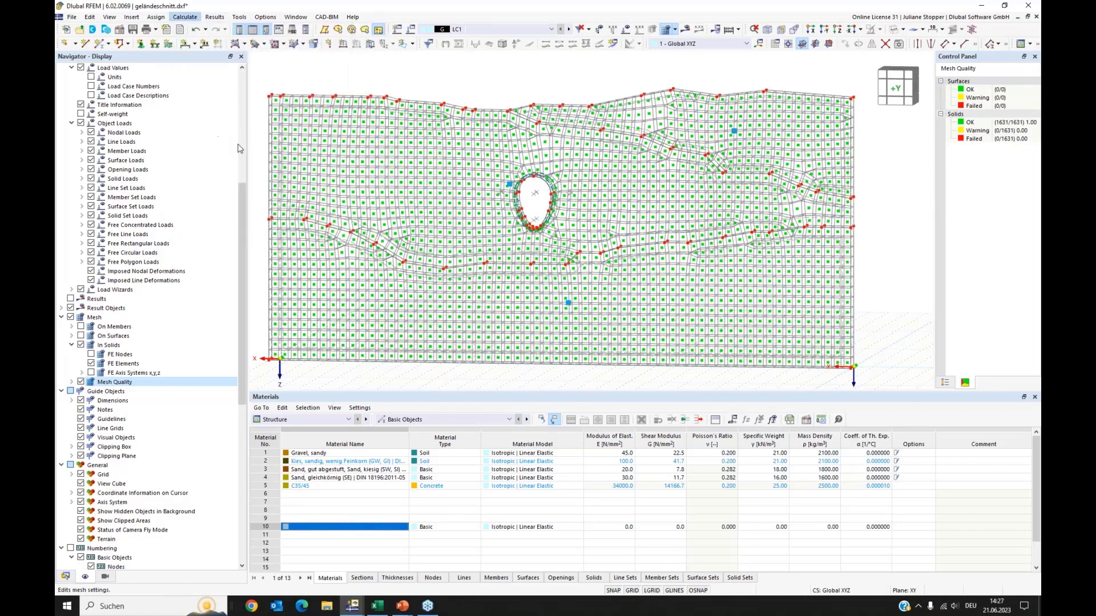
left_click(577, 126)
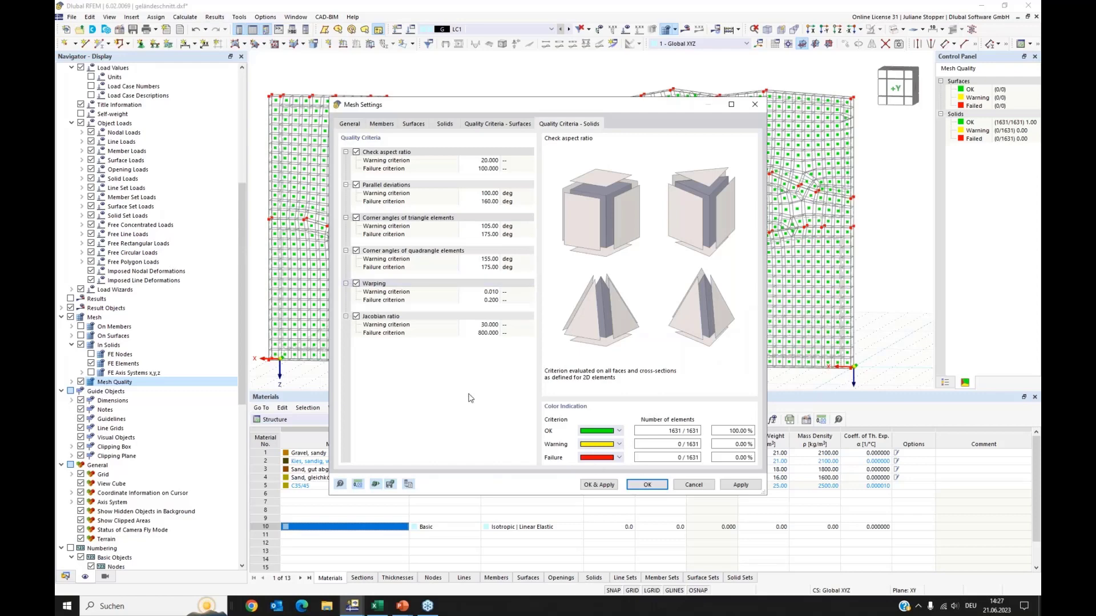
left_click(693, 485)
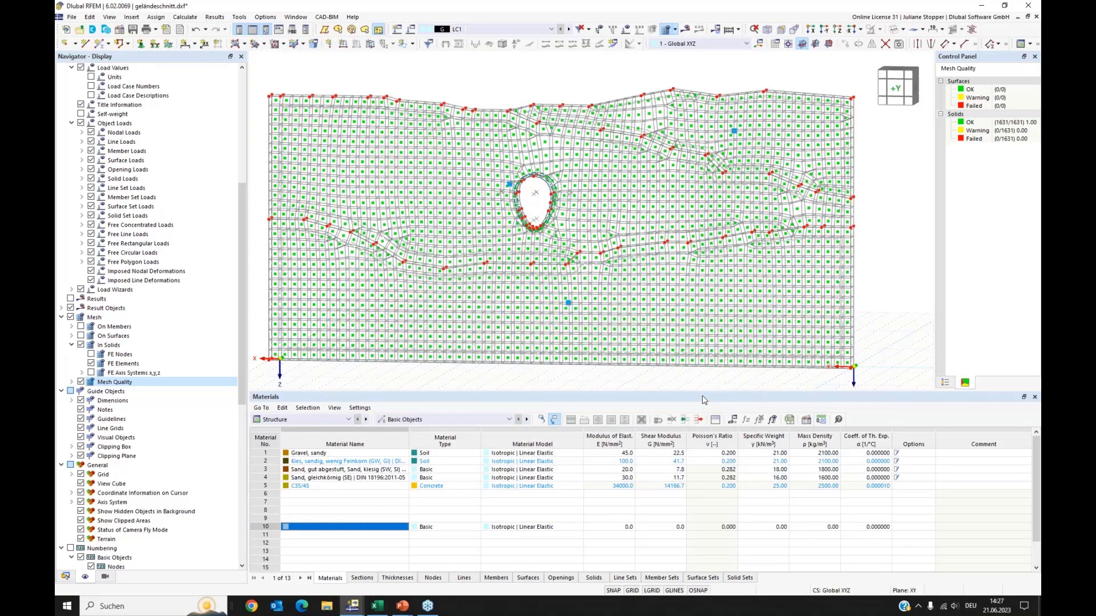
Reduce the height of the materials table to enlarge the model view
left_click_drag(700, 395, 699, 444)
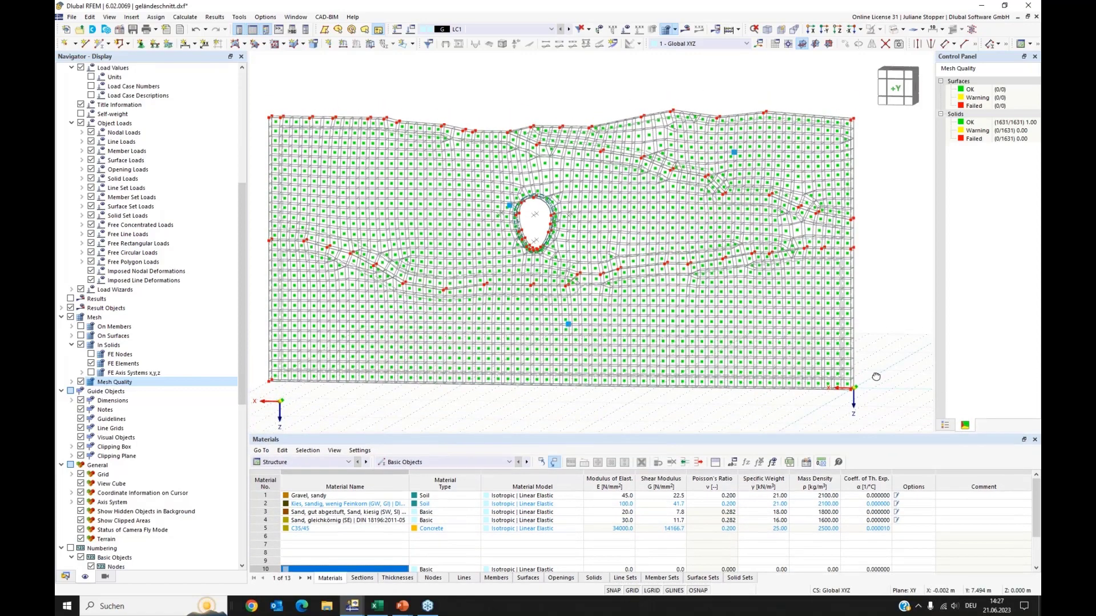
middle_click_drag(876, 377, 870, 381, "ctrl")
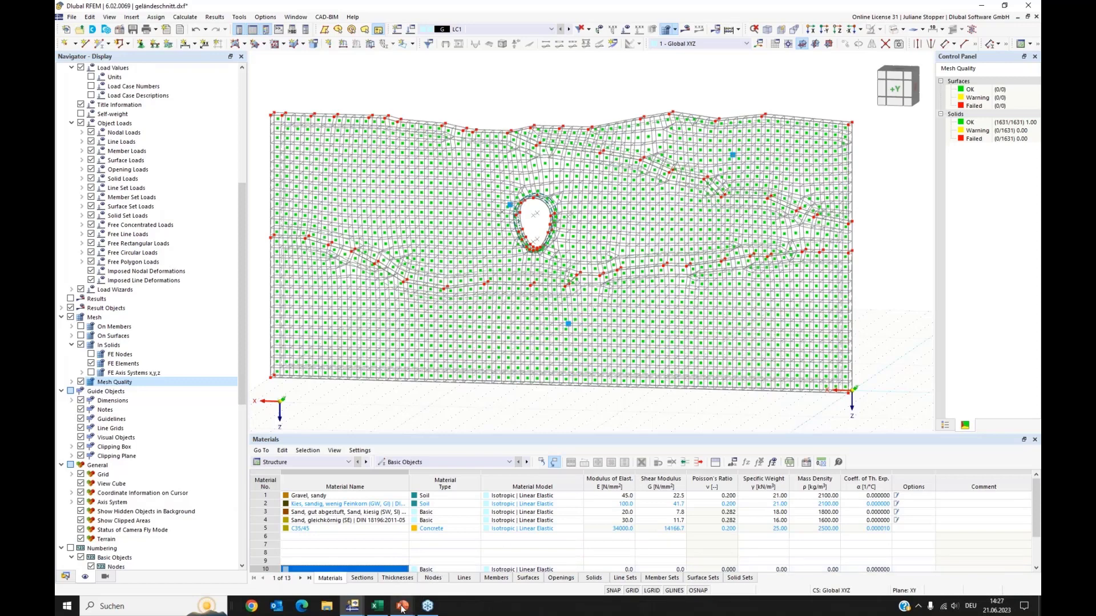
Switch to the borehole model Model-no-1.rf6 and collapse all object categories in its data tree
mouse_move(354, 608)
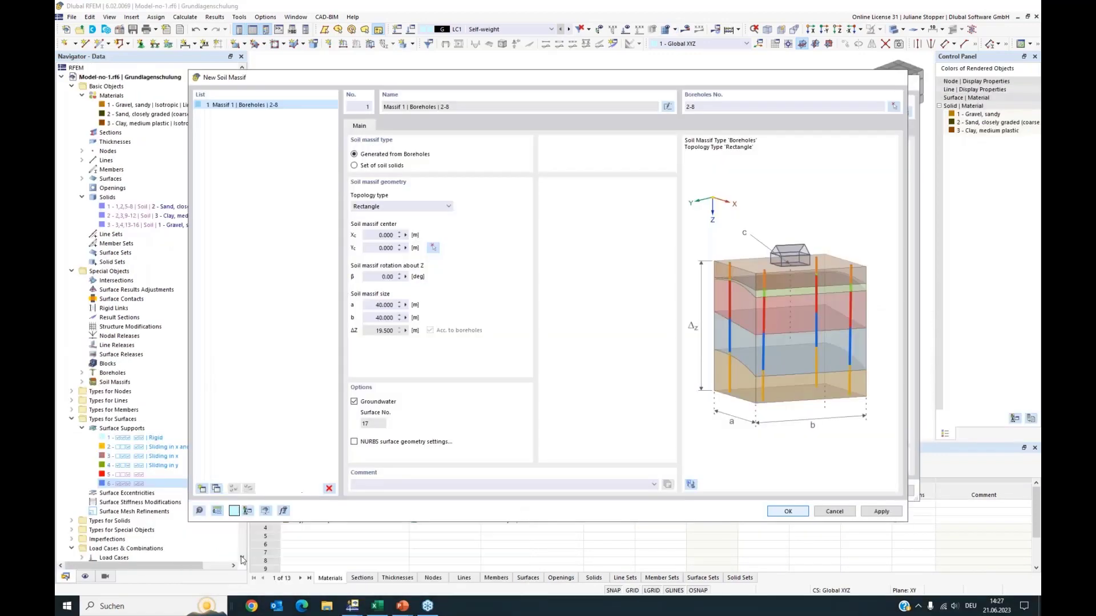
left_click(241, 556)
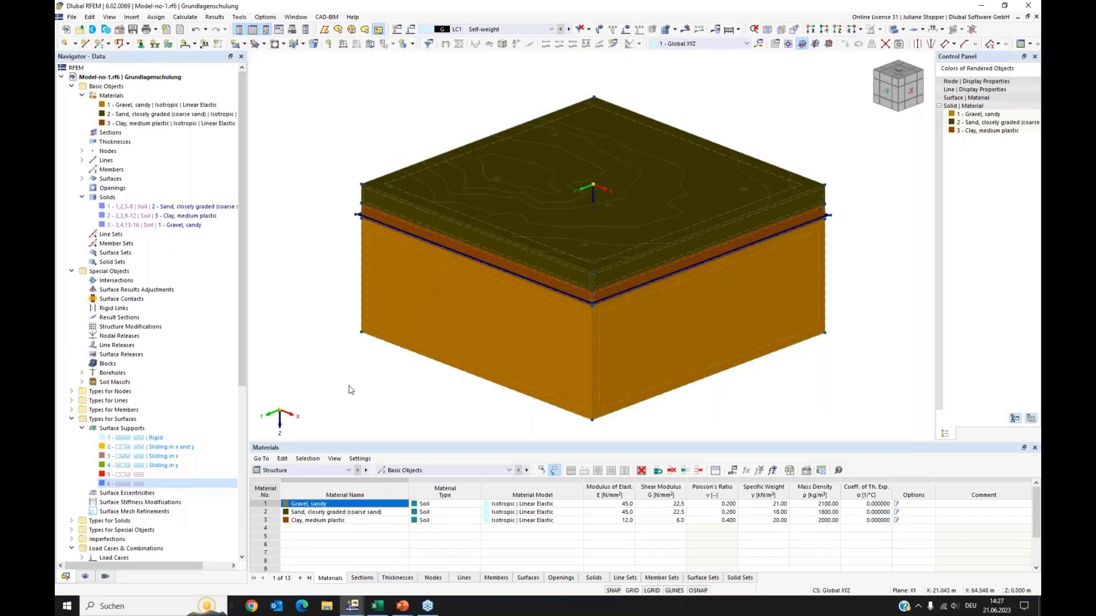
left_click(71, 86)
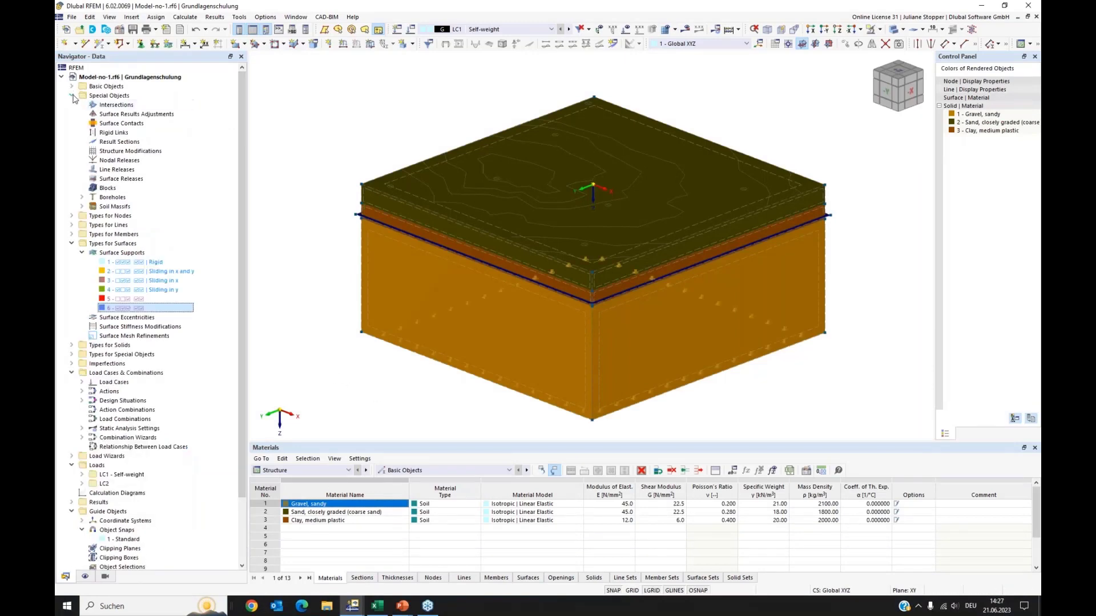
left_click(71, 96)
left_click(71, 133)
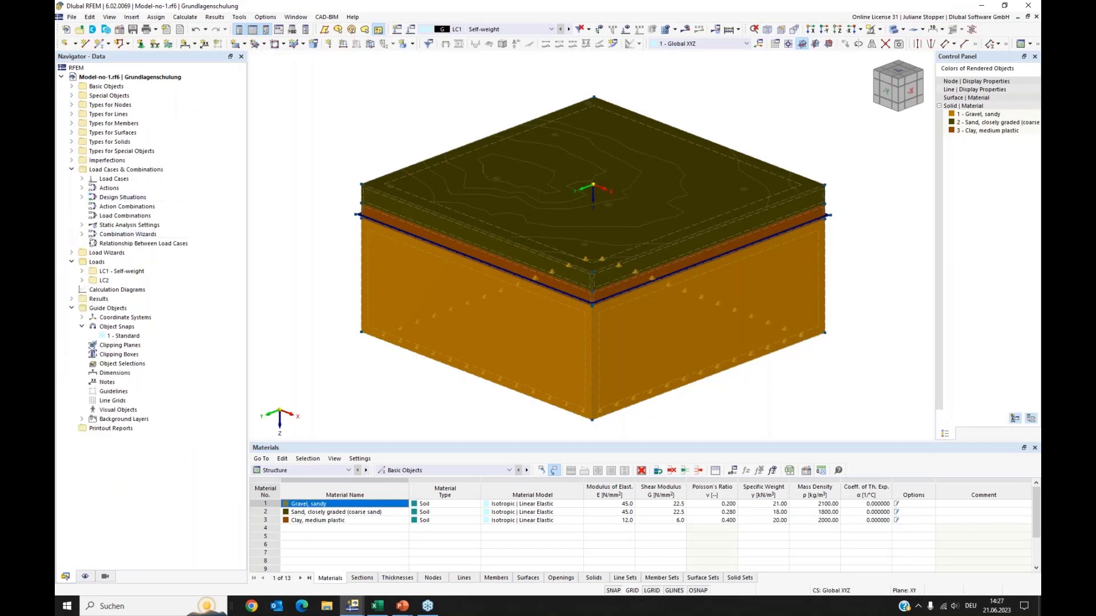
left_click(70, 170)
left_click(72, 187)
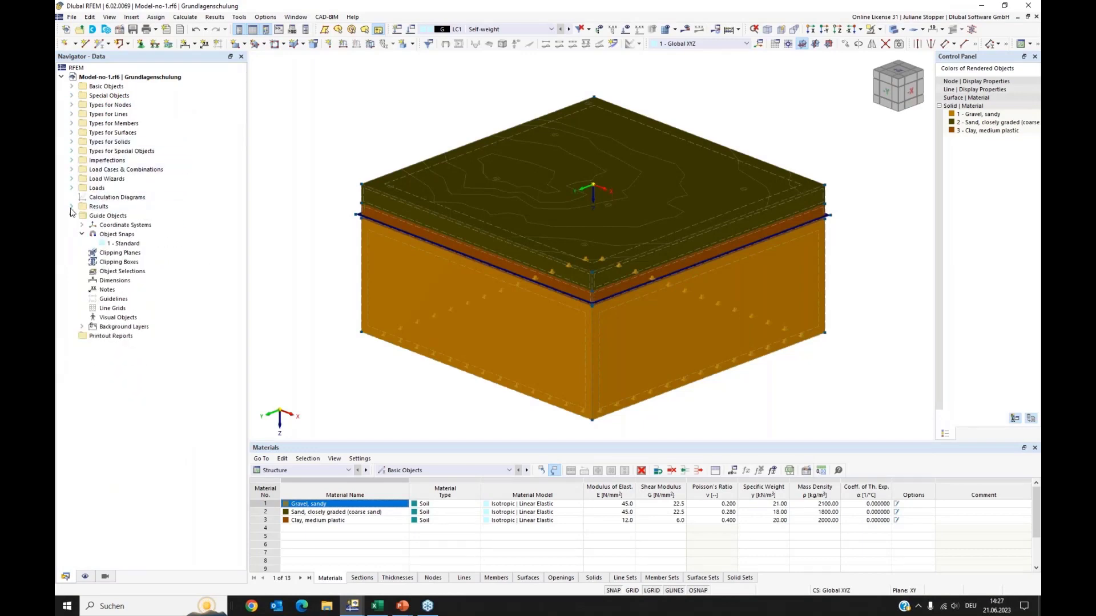
left_click(71, 216)
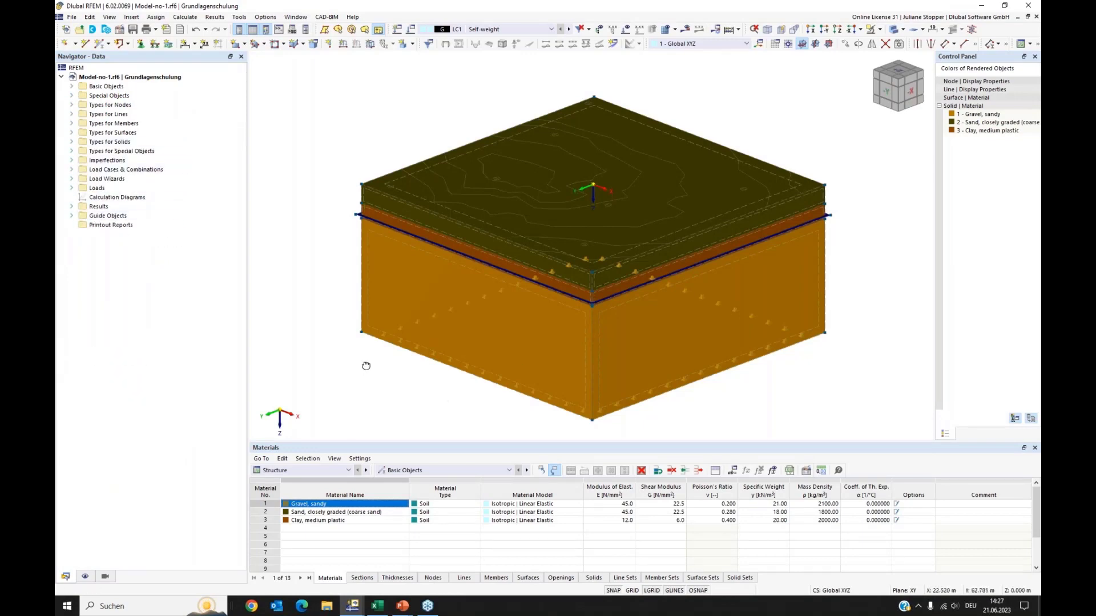
middle_click_drag(362, 367, 363, 378, "ctrl")
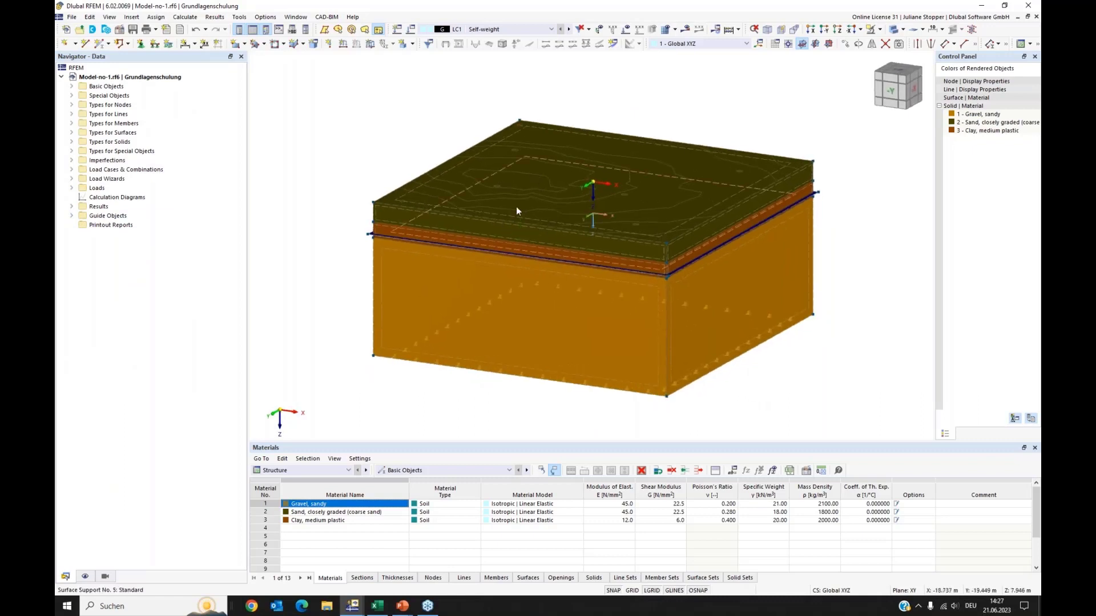
Hide the background layer Lageplan_Aufschlussbohrungen.dxf among the guide objects
left_click(72, 217)
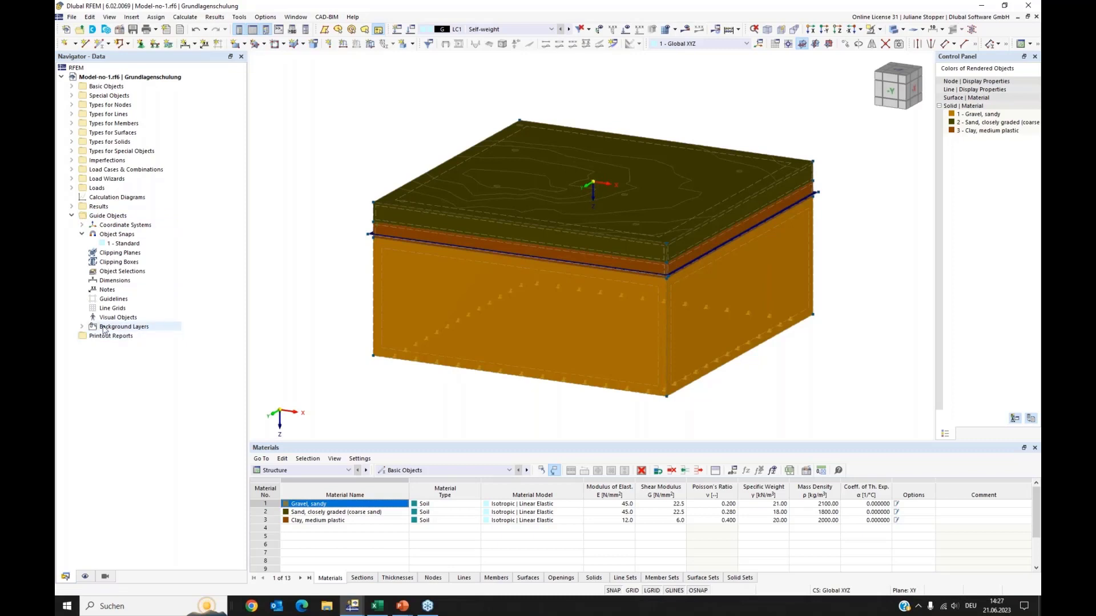
left_click(80, 328)
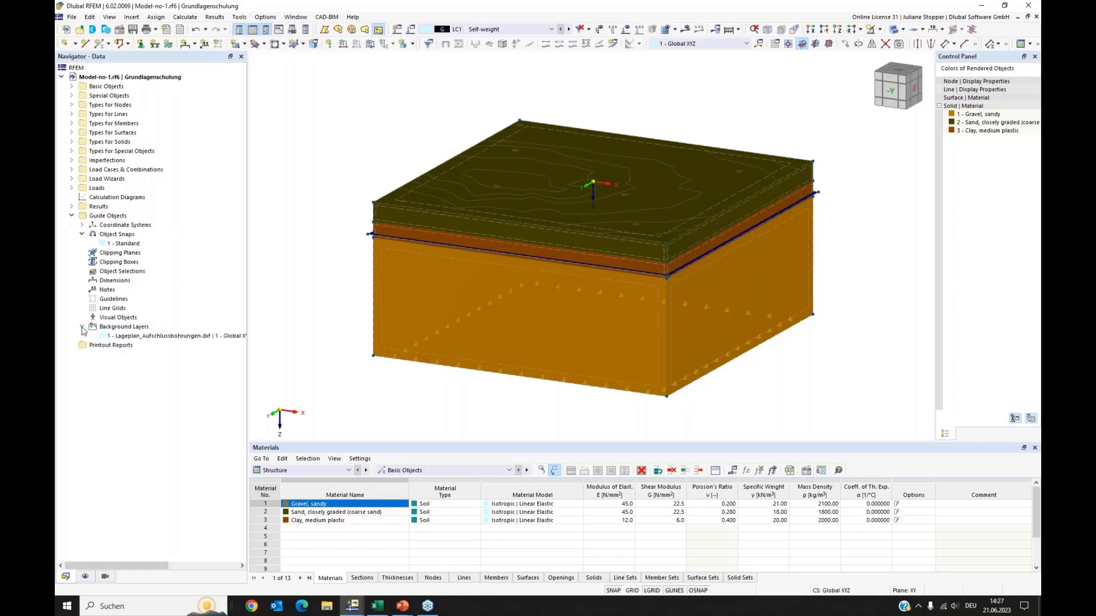
right_click(127, 339)
left_click(130, 379)
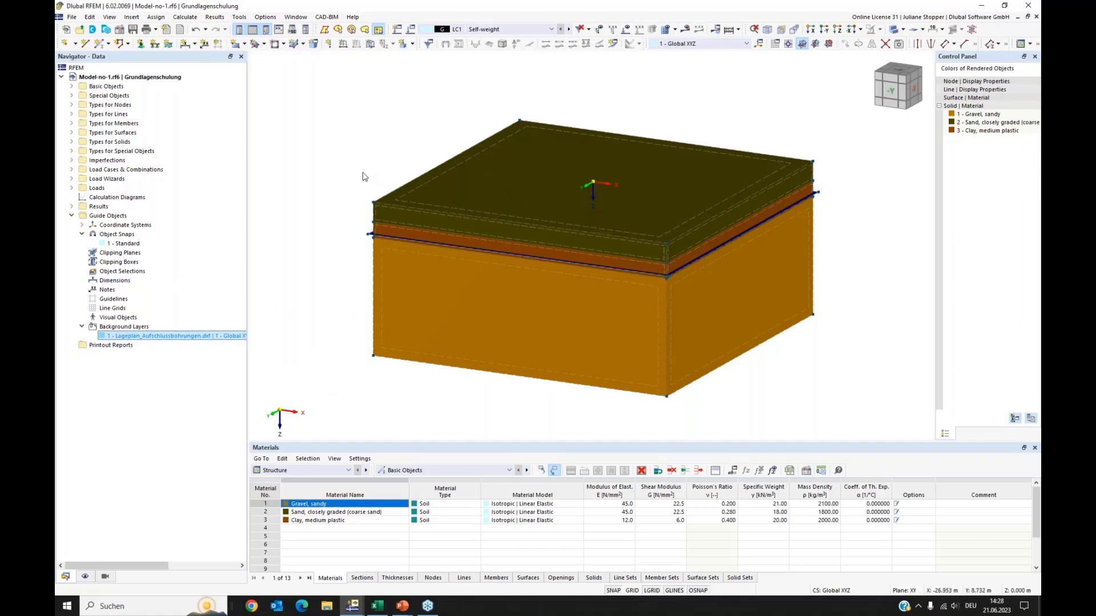
middle_click_drag(363, 178, 360, 188, "ctrl")
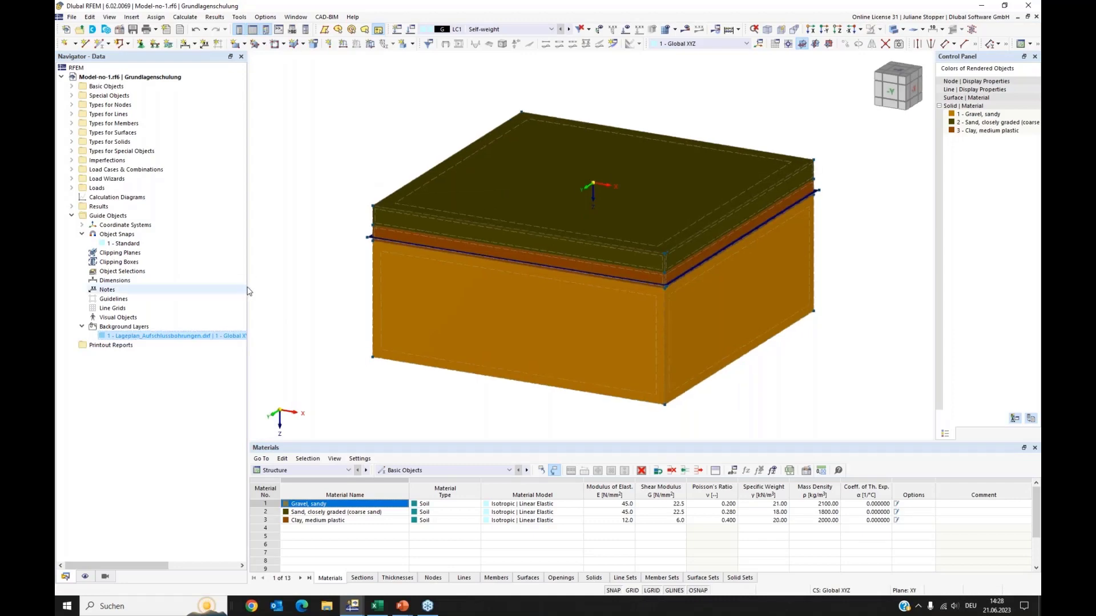
Import the IFC file Übungsobjekt 22_GS_allplan_statik.ifc from the ueberholt subfolder of 03_ifc-Gebäude
left_click(72, 17)
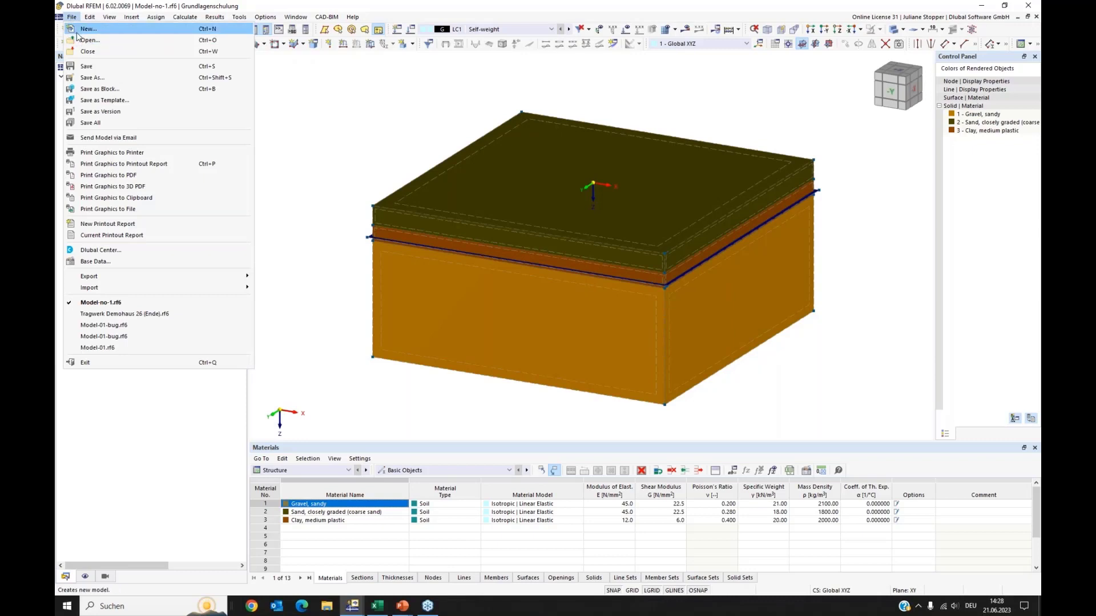
mouse_move(185, 292)
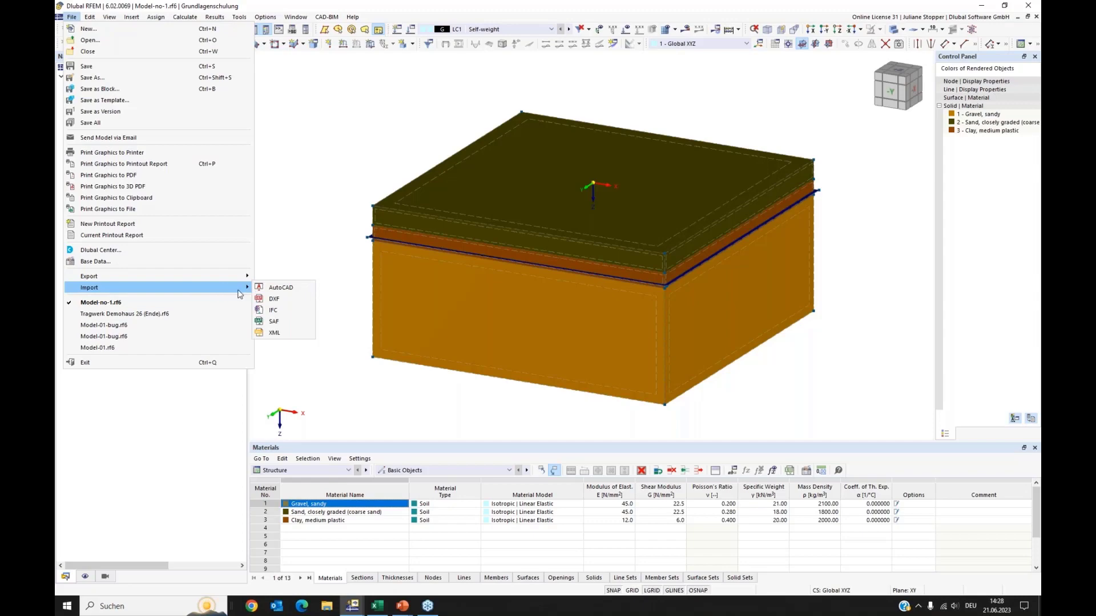
left_click(273, 311)
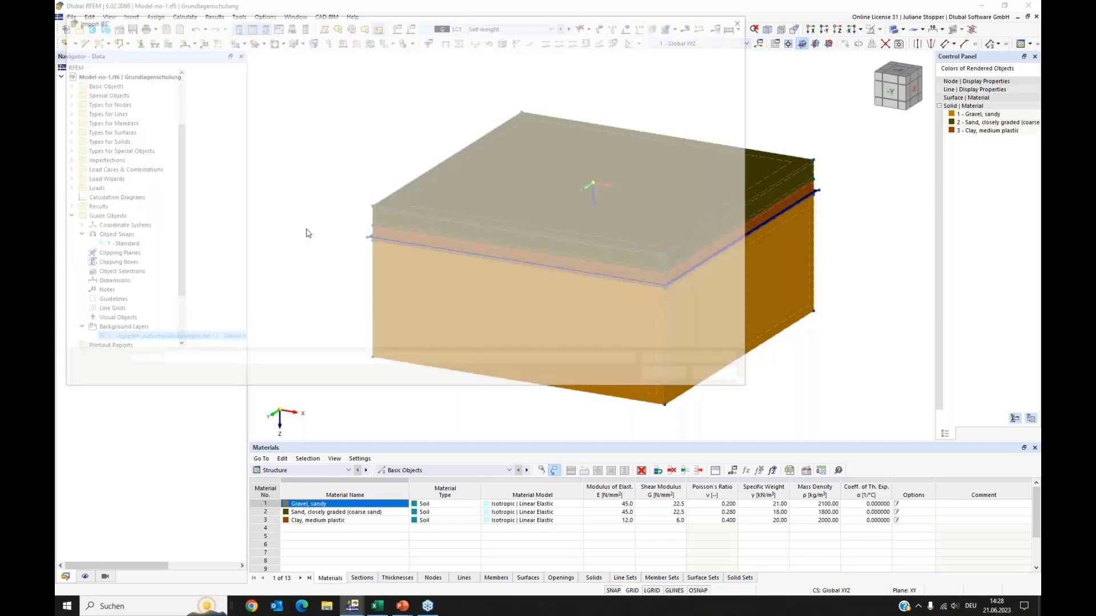
left_click(366, 40)
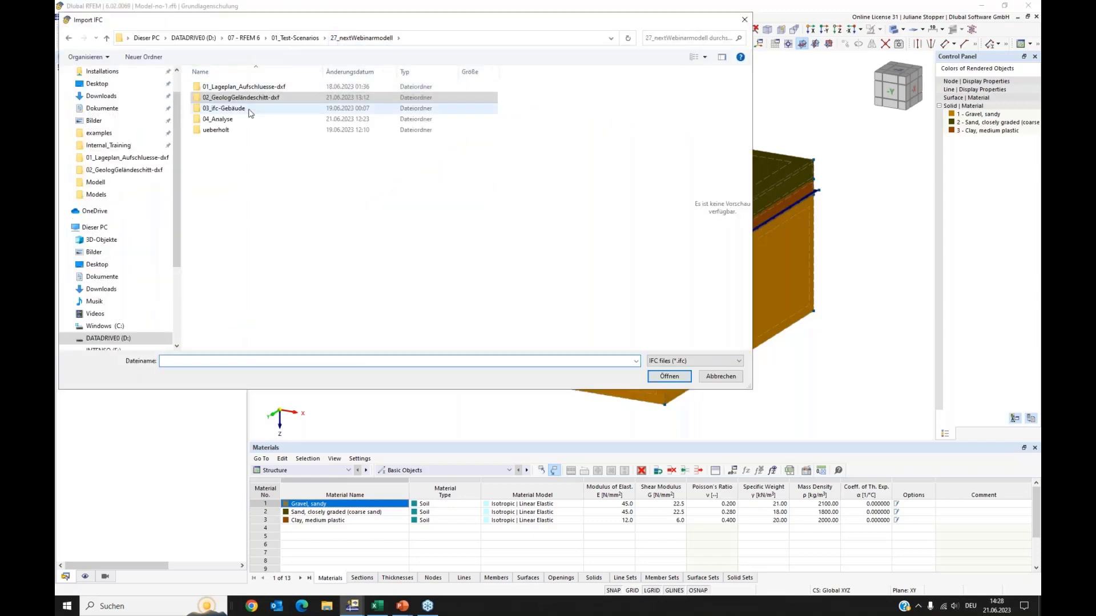
double_click(226, 111)
double_click(216, 87)
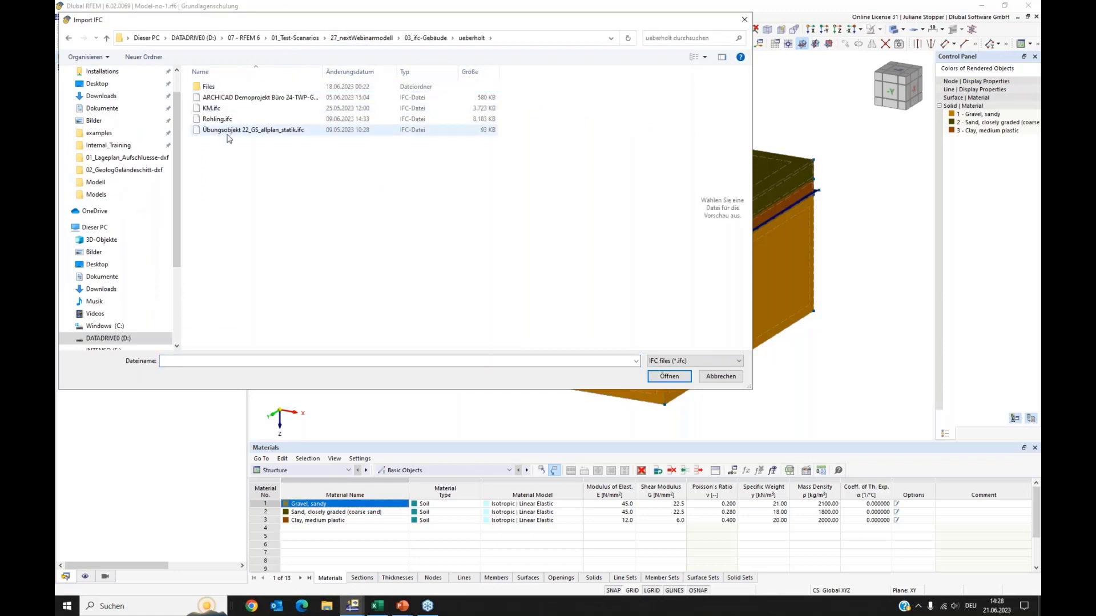
left_click(229, 130)
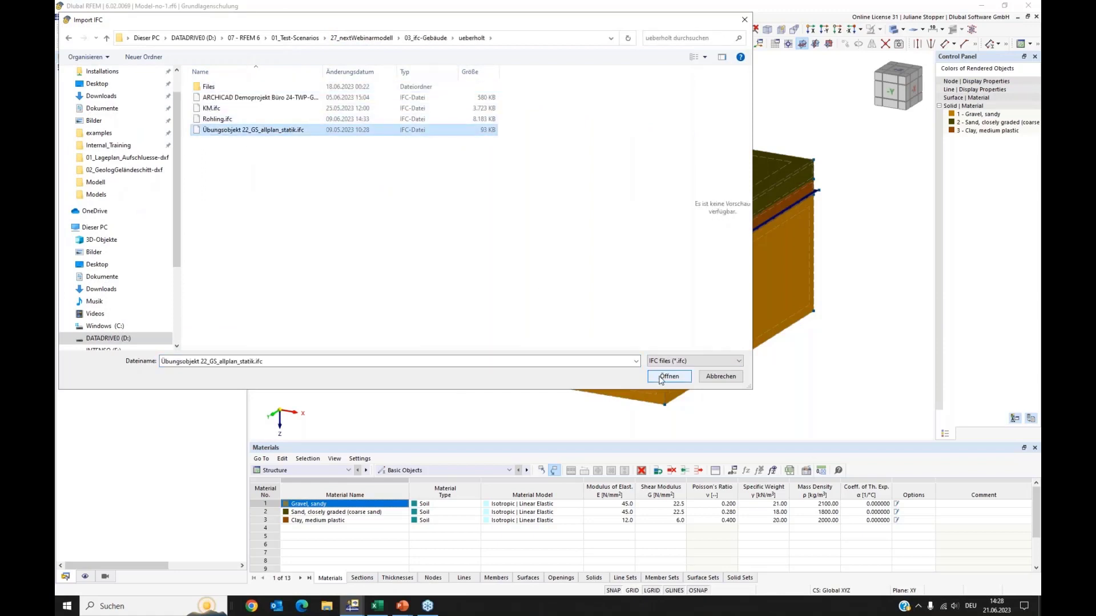
left_click(663, 378)
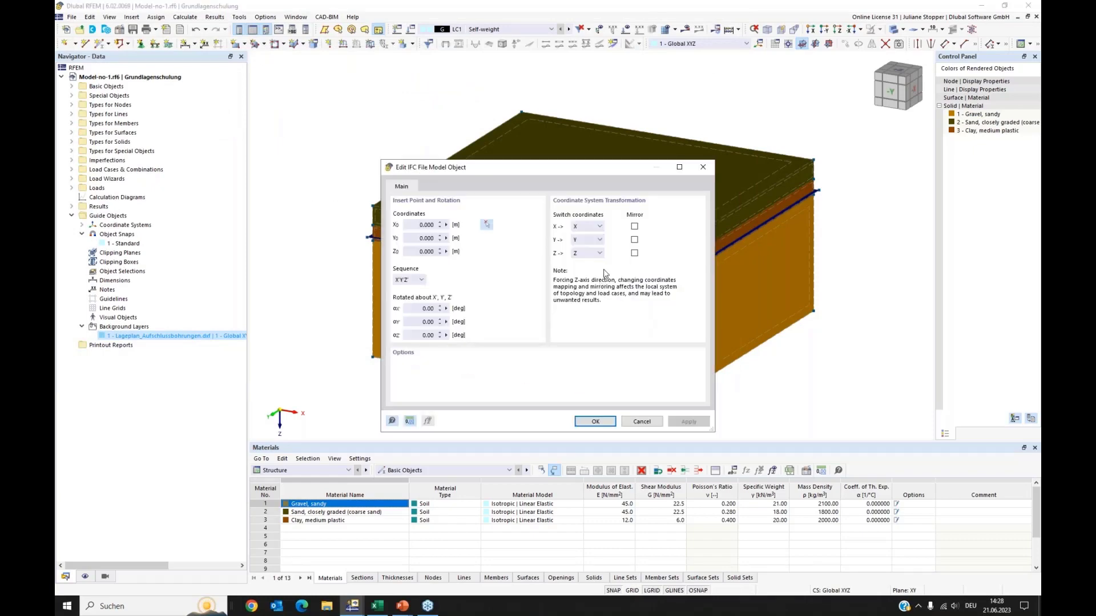
Mirror the IFC model's Y and Z coordinates, complete the import and close the import log
left_click(634, 241)
left_click(635, 254)
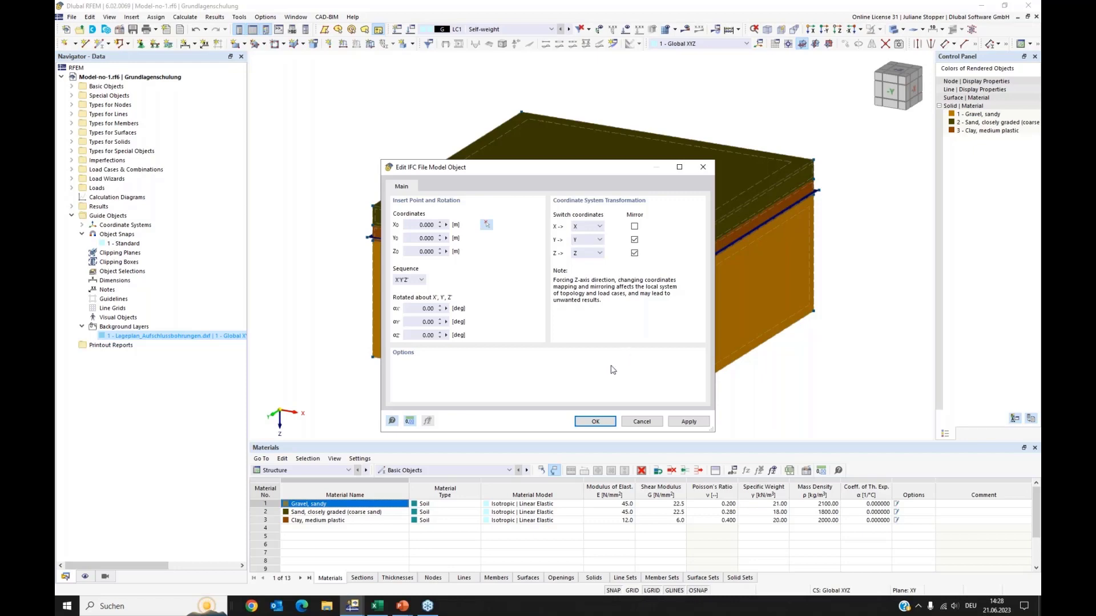
left_click(596, 422)
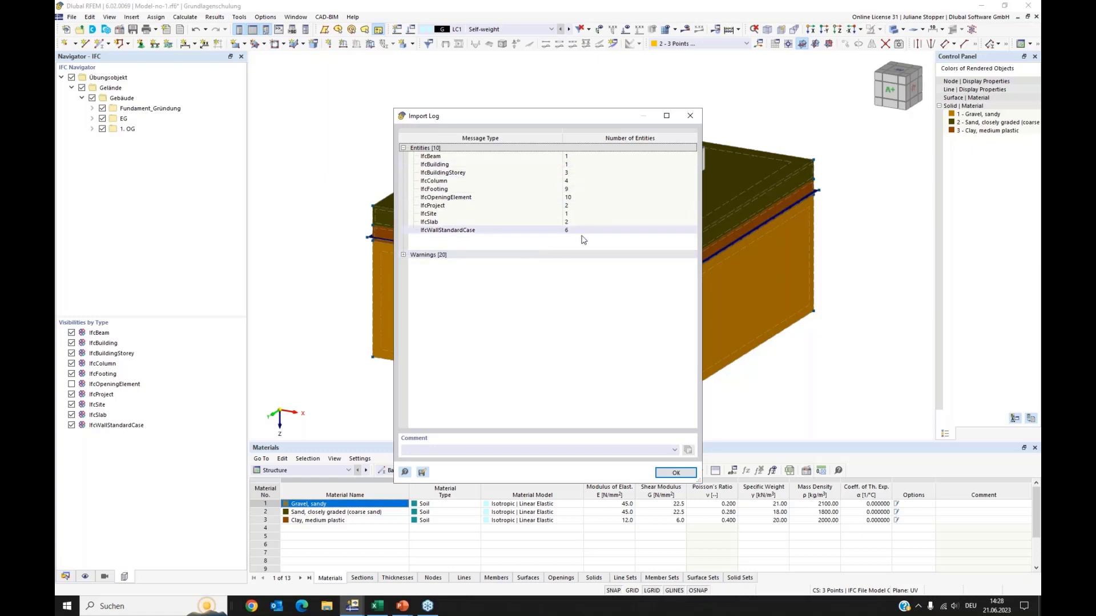
left_click(676, 473)
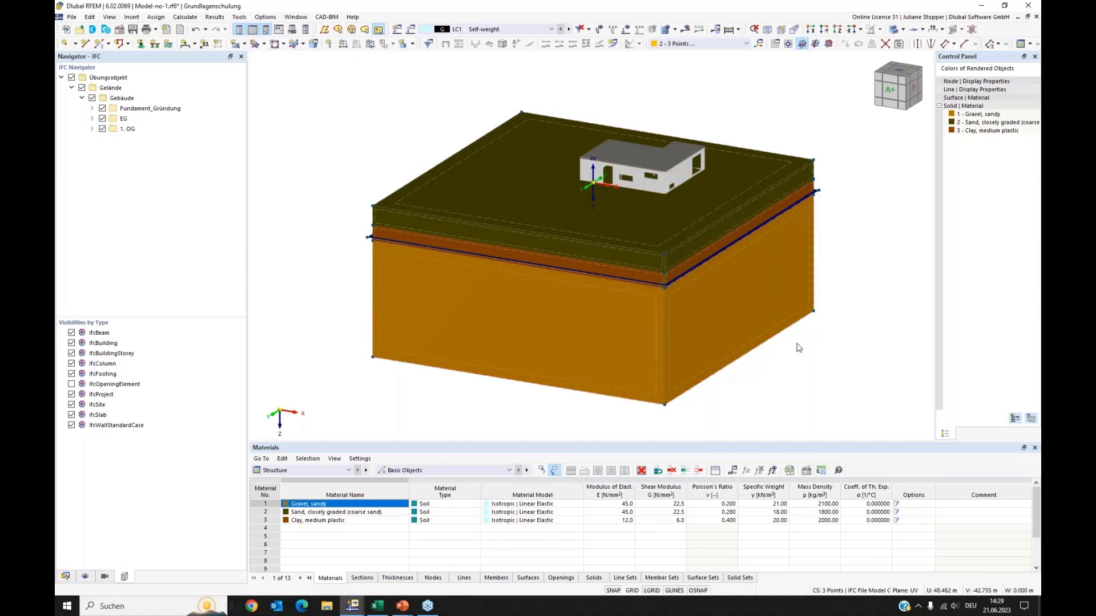
Expand the Fundament_Gründung, EG and 1. OG storeys of the IFC model and inspect the building on the soil massif from several sides
middle_click_drag(798, 347, 760, 347, "ctrl")
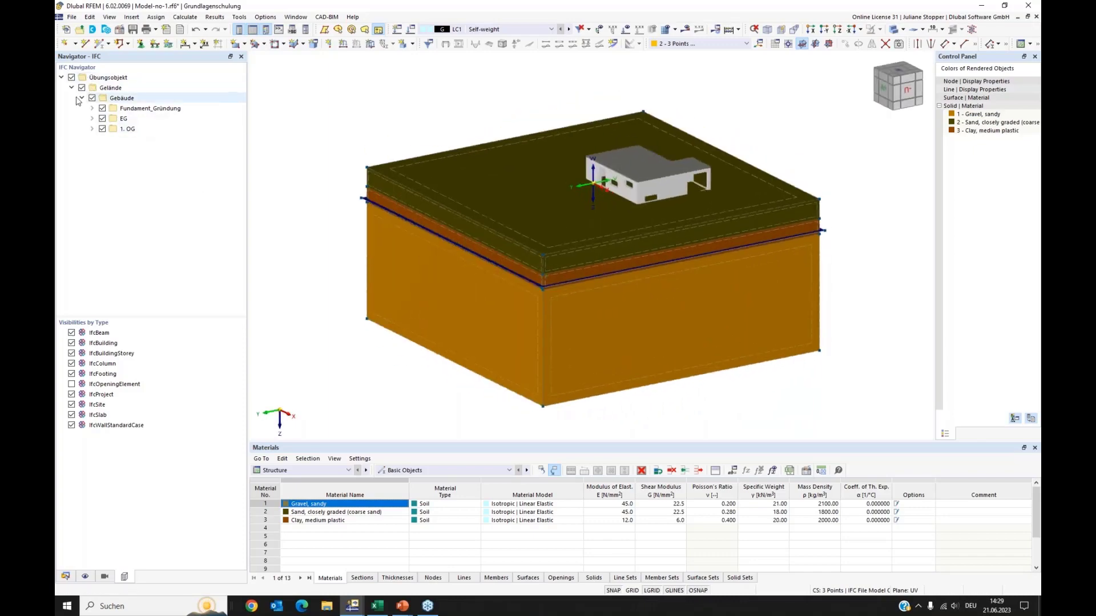
left_click(92, 108)
left_click(92, 129)
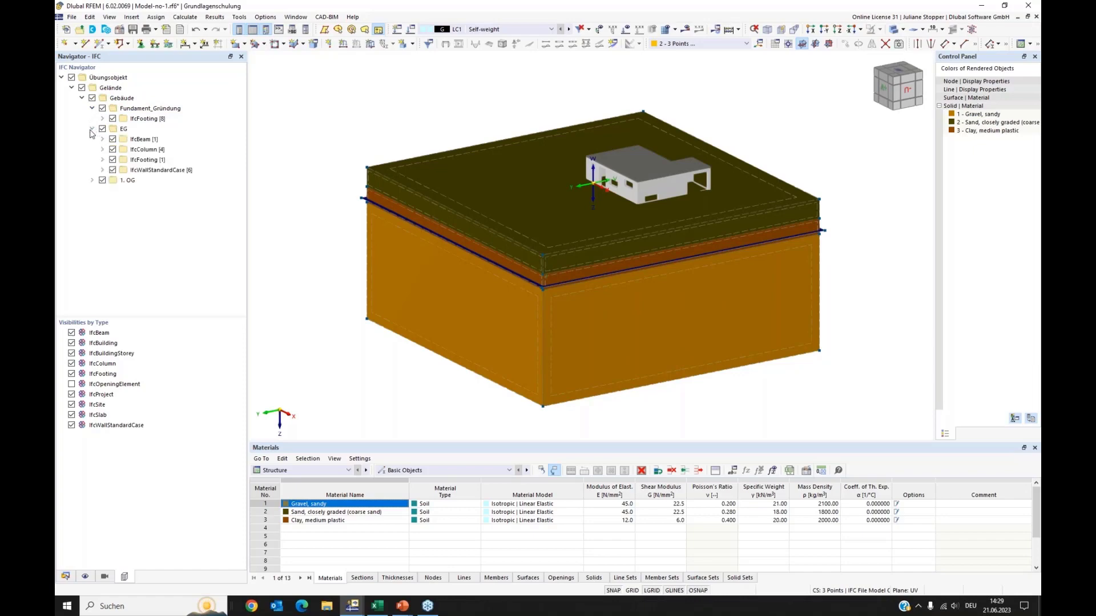
left_click(92, 181)
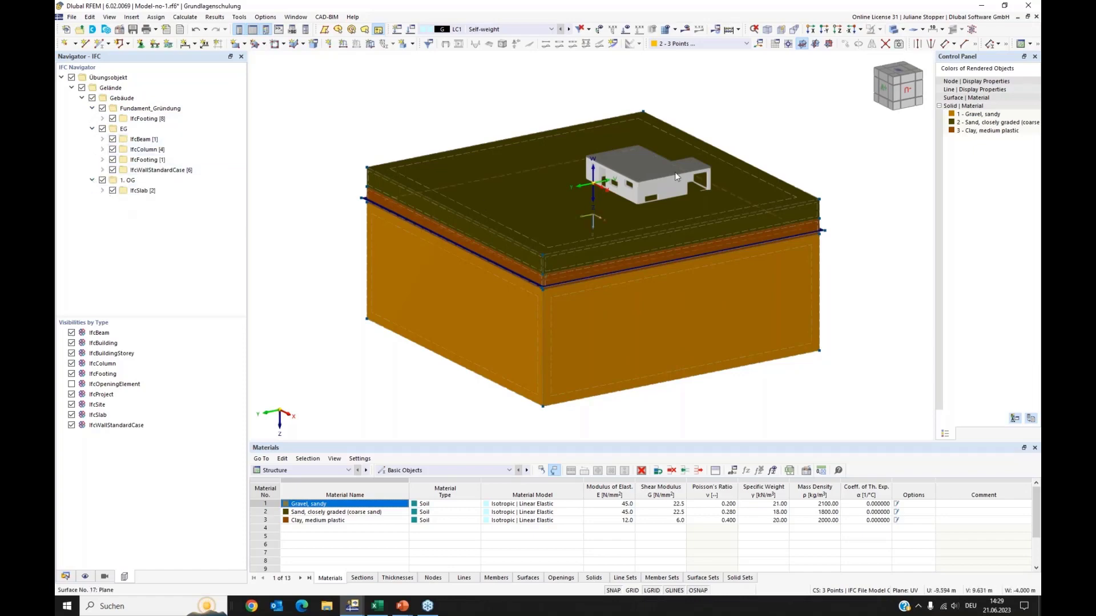
middle_click_drag(601, 226, 709, 210, "ctrl")
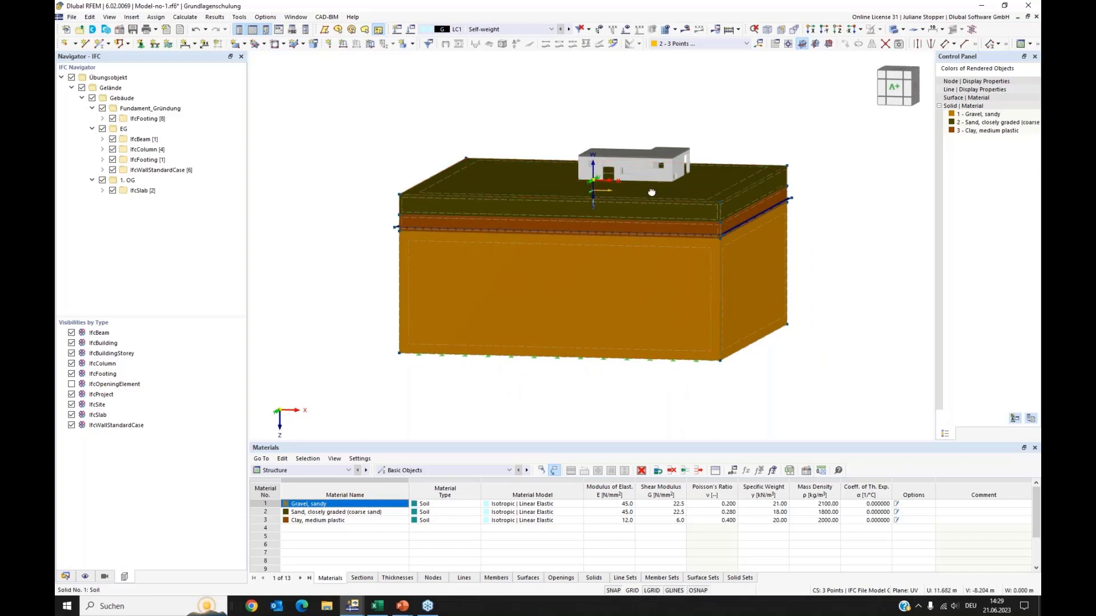
middle_click_drag(647, 193, 406, 188, "ctrl")
scroll(571, 167, "up", 2)
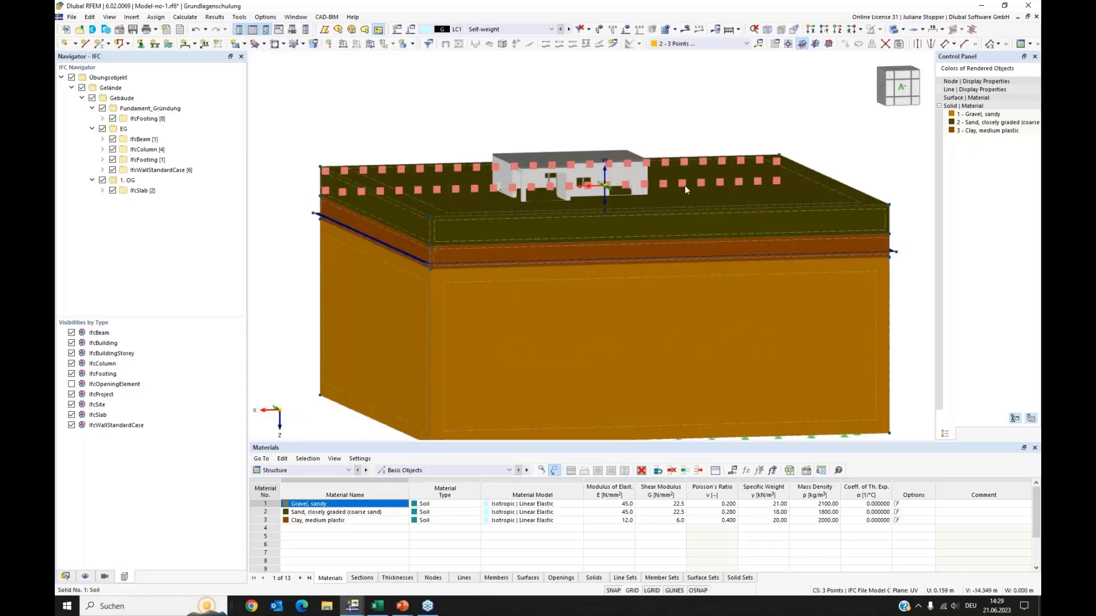
middle_click_drag(684, 185, 459, 152, "ctrl")
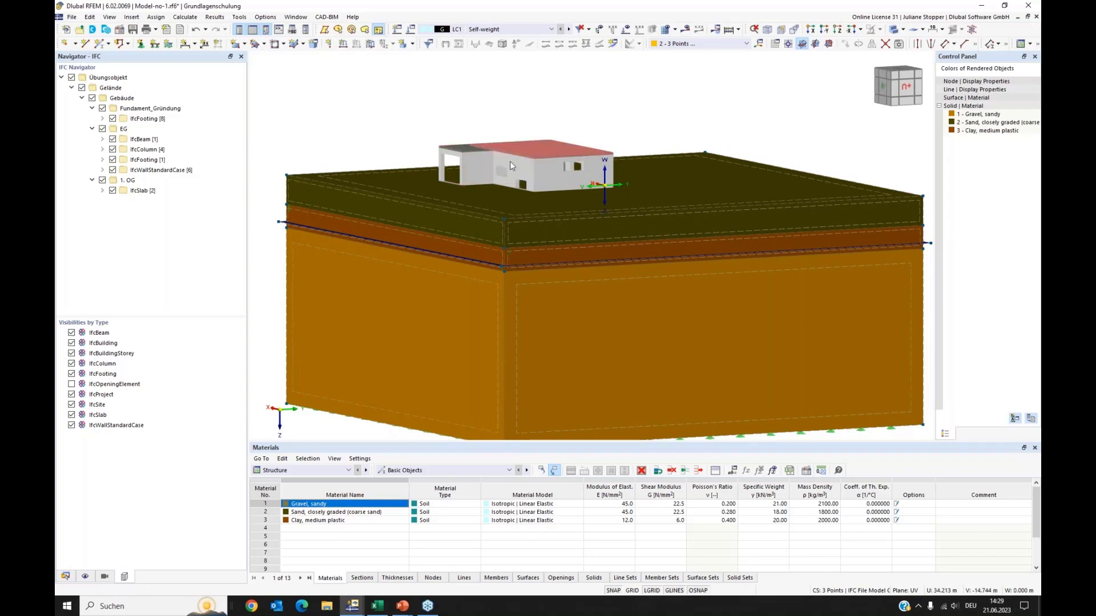
scroll(462, 140, "up", 3)
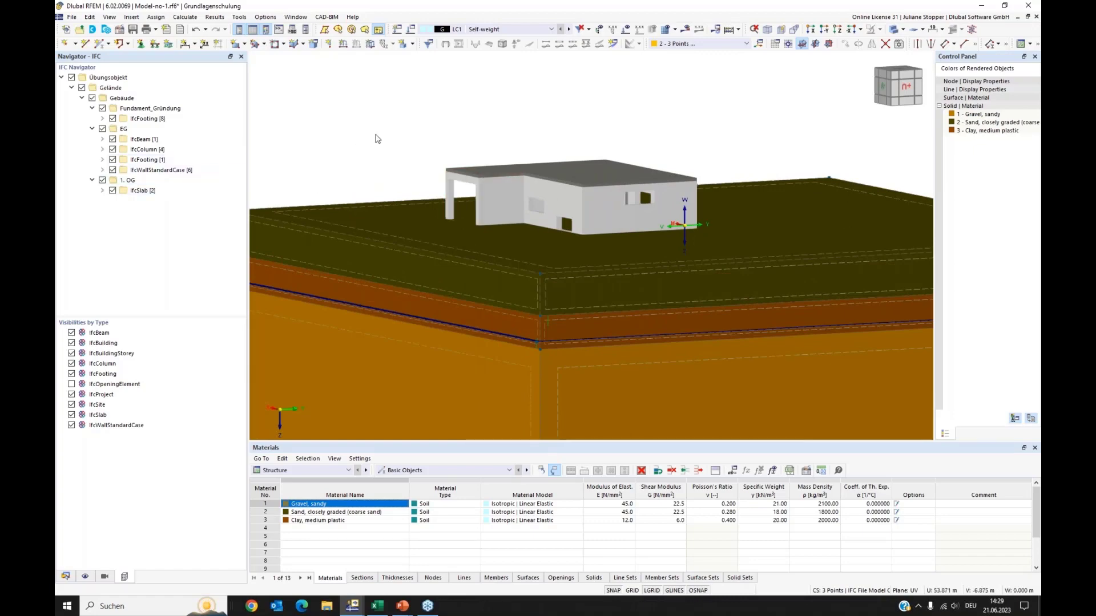
middle_click_drag(364, 130, 360, 144)
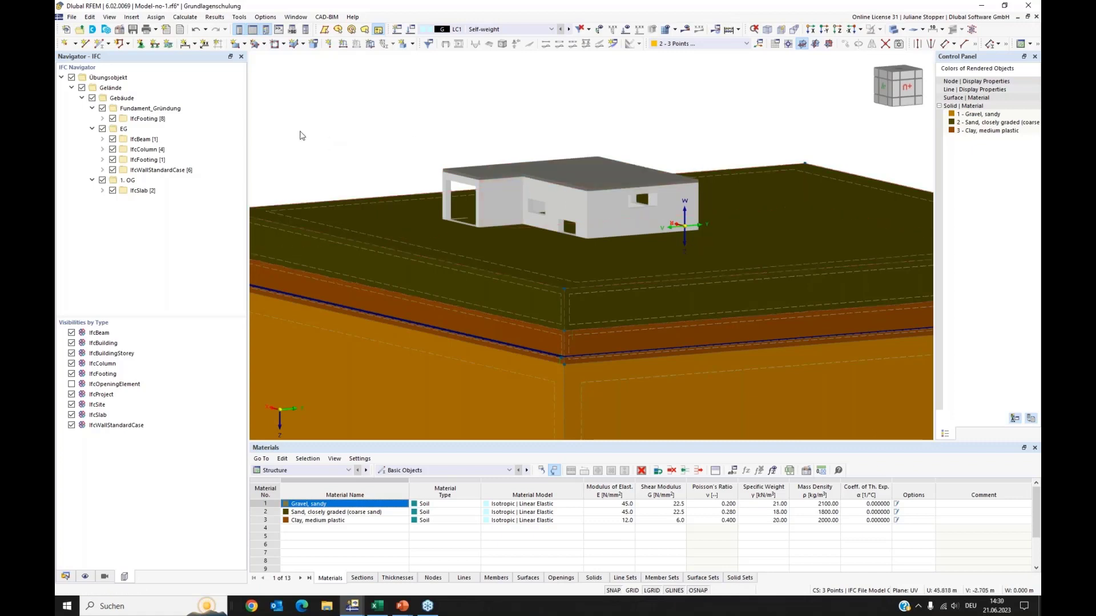
Hide the 1. OG storey with its slabs to expose the beam inside the building
left_click(102, 181)
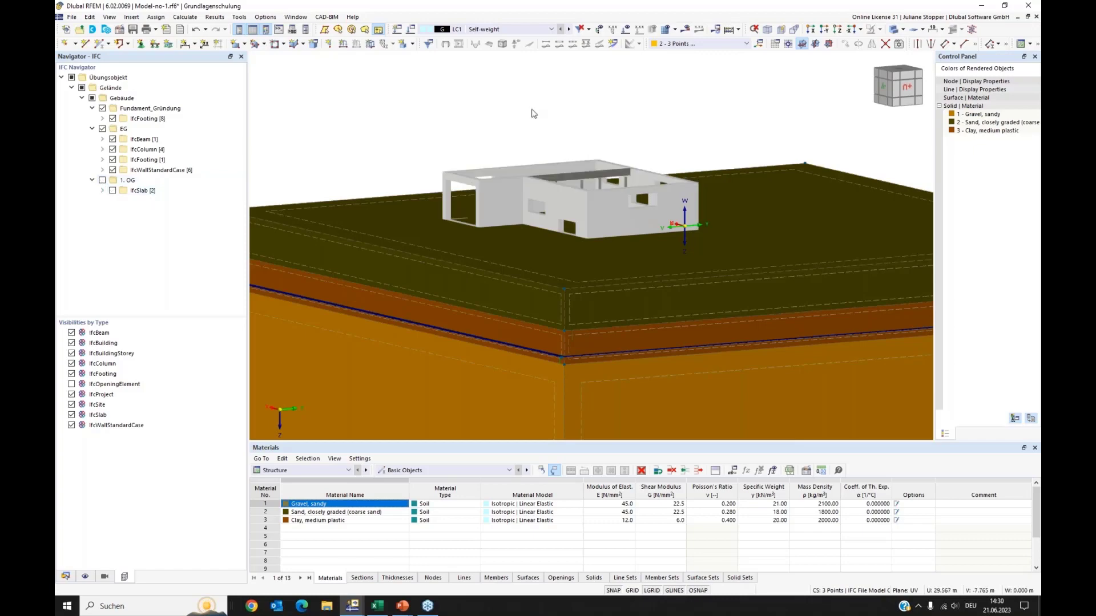
middle_click_drag(692, 276, 661, 255, "ctrl")
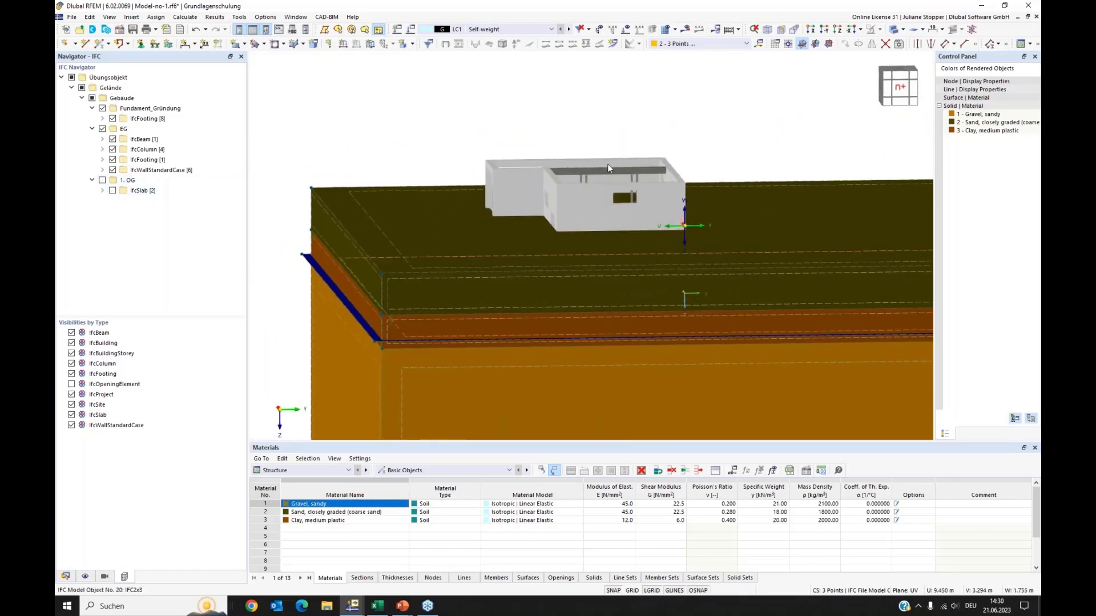
scroll(608, 164, "up", 3)
middle_click_drag(598, 172, 653, 214, "ctrl")
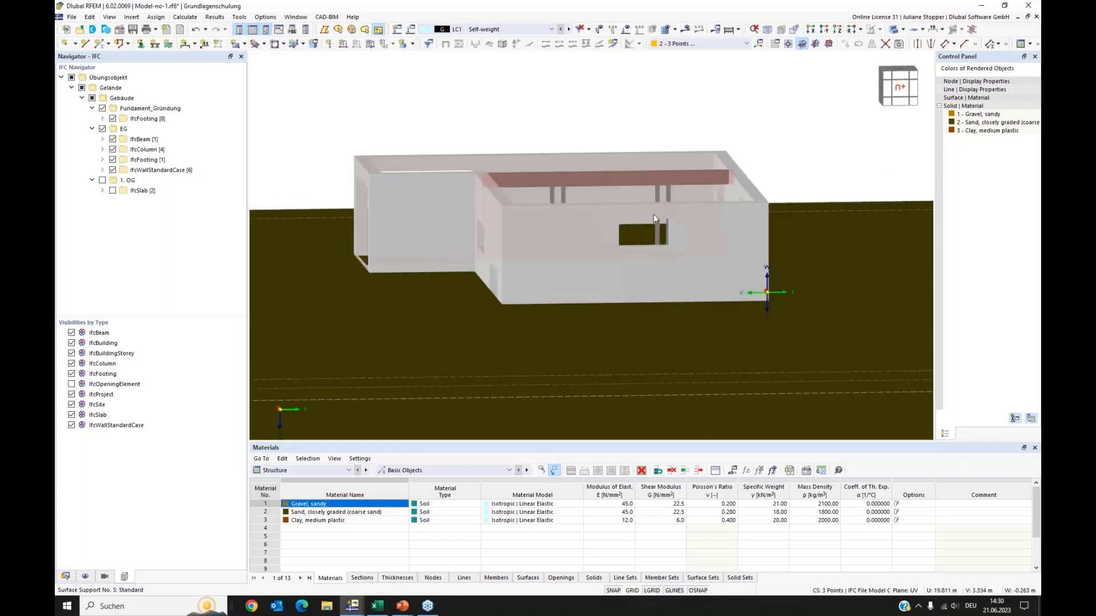
Convert the exposed IFC beam of the EG storey into a straight member and open the member's properties
right_click(612, 180)
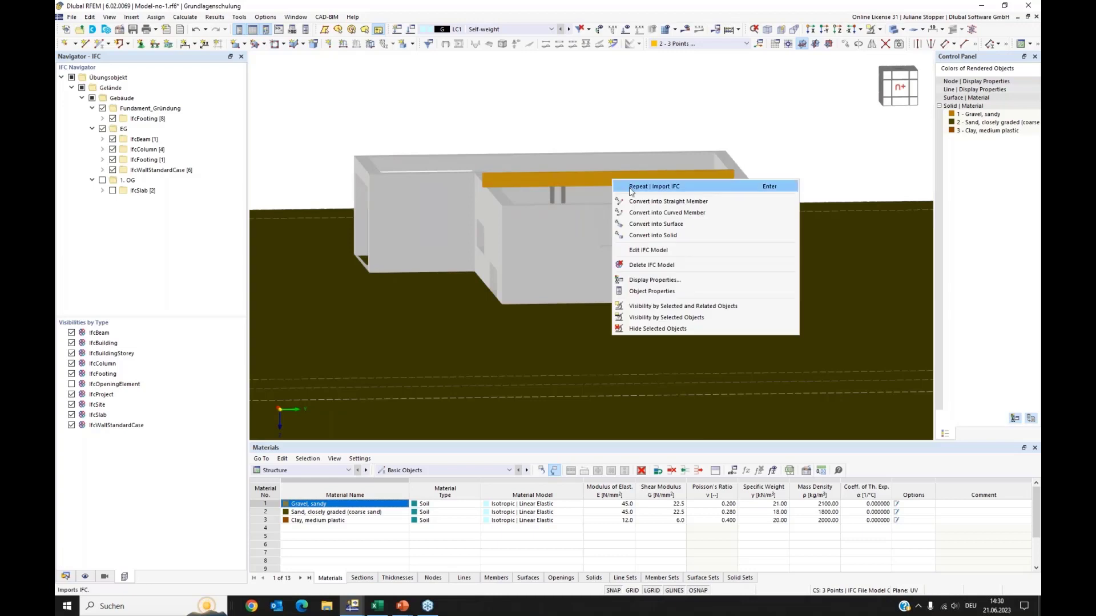
left_click(645, 204)
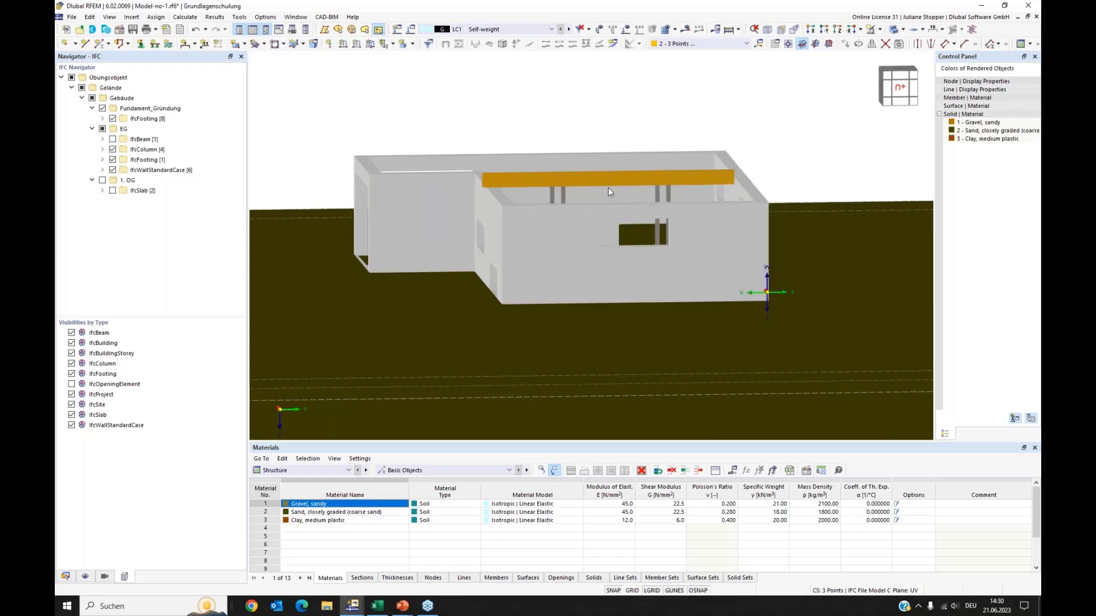
double_click(577, 187)
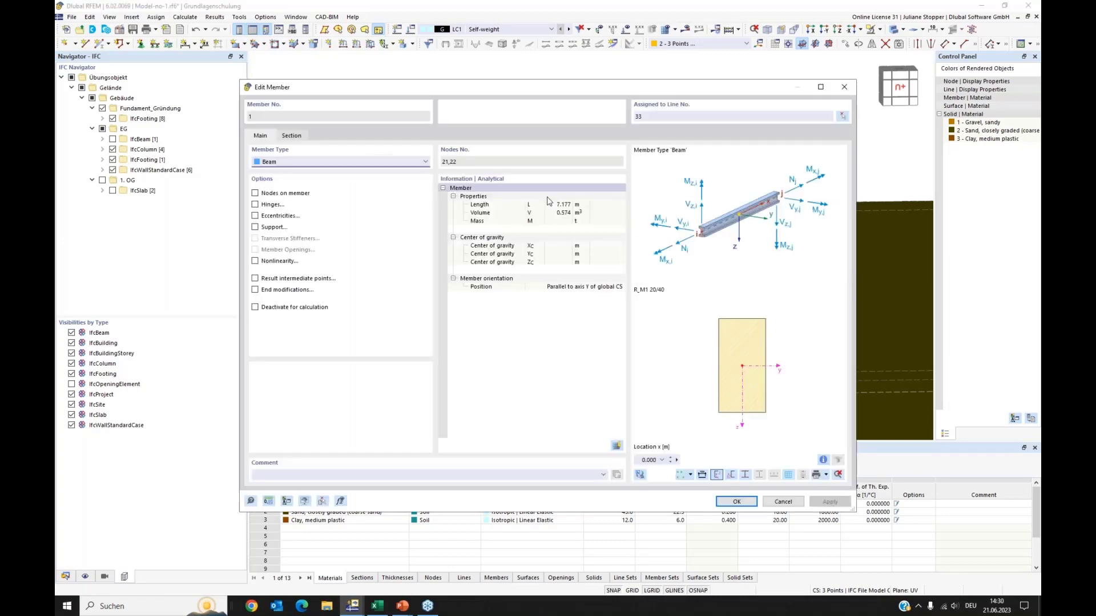
Create the concrete material C35/45 from EN 1992-1-1:2004/A1:2014 for the beam's section and apply the member changes
left_click(292, 137)
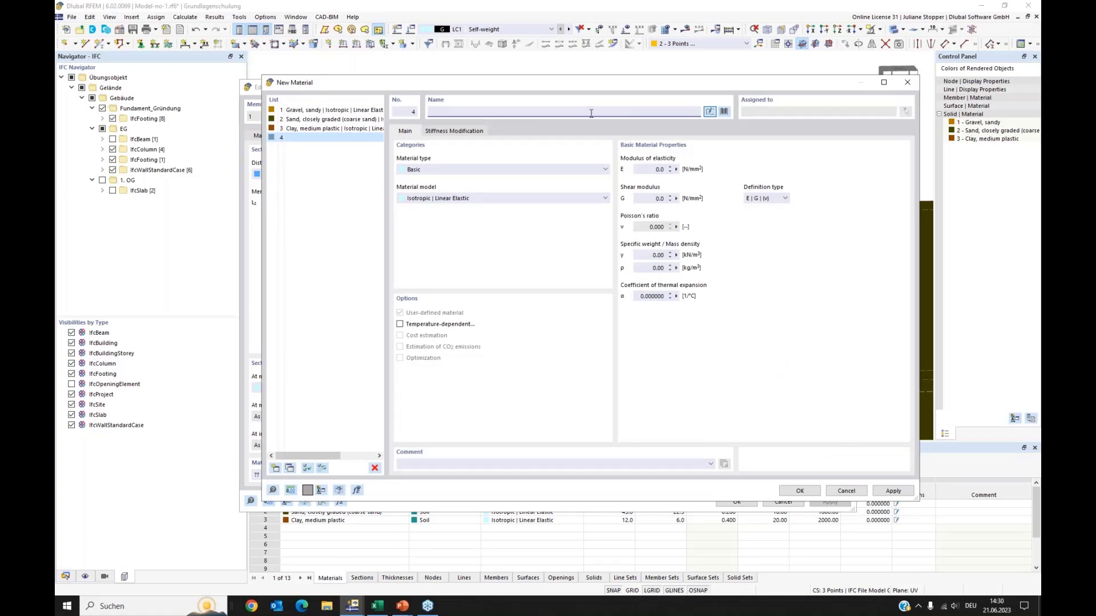
type("c35")
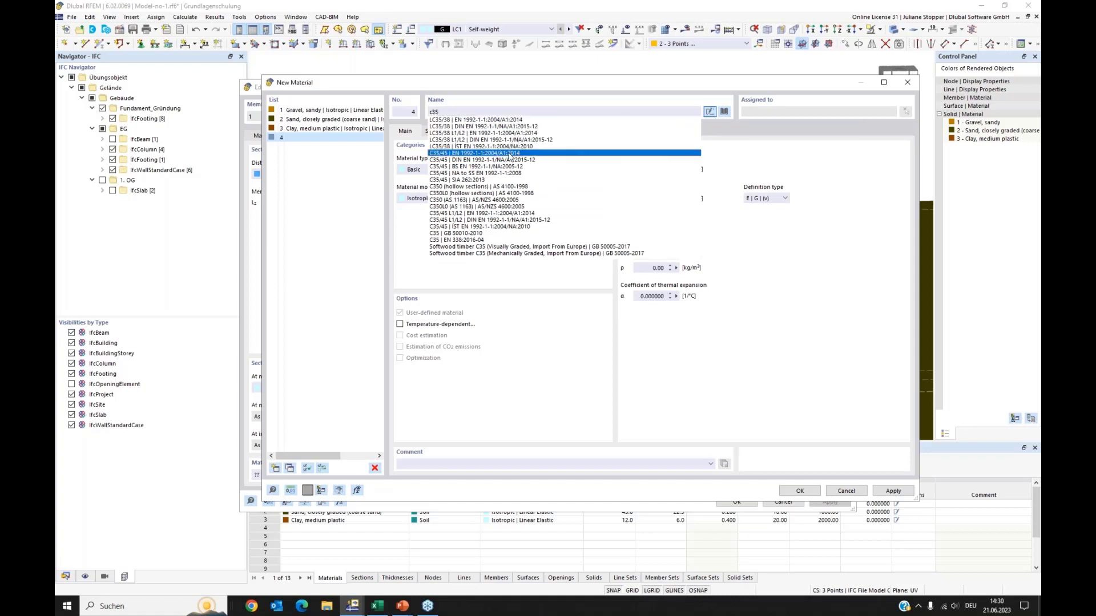
left_click(511, 154)
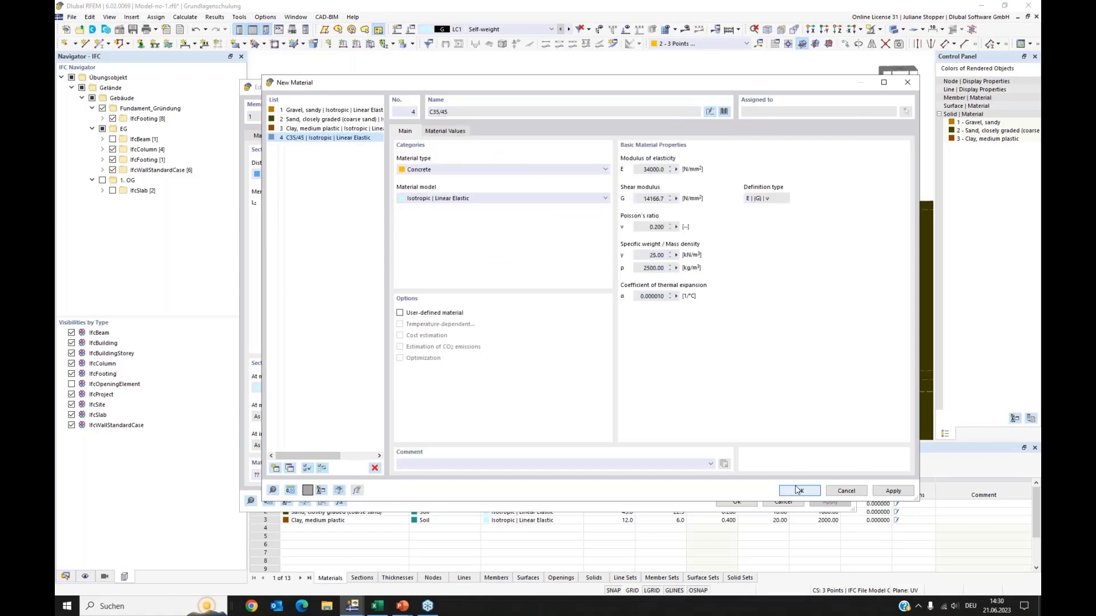
left_click(799, 491)
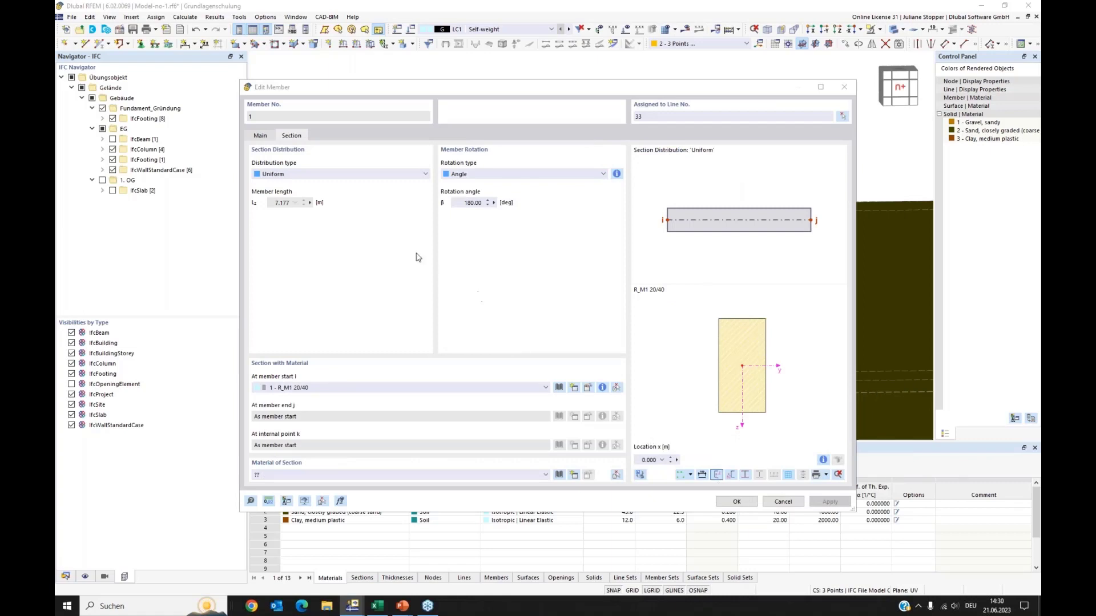
key("Return")
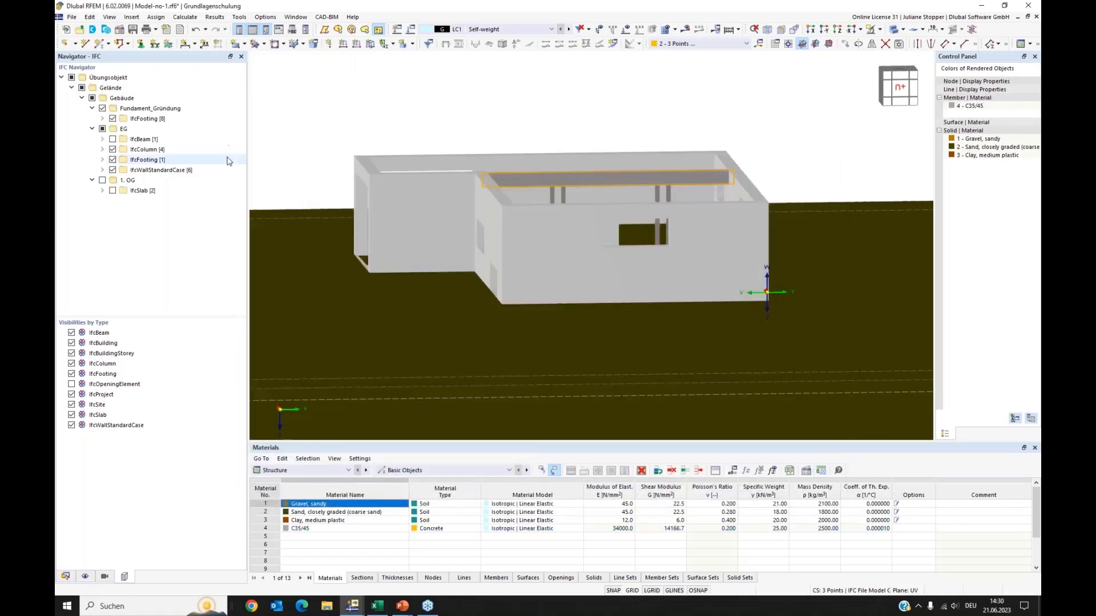
Expand the IfcWallStandardCase group of the EG storey and review the conversion options offered for the IFC walls
right_click(484, 159)
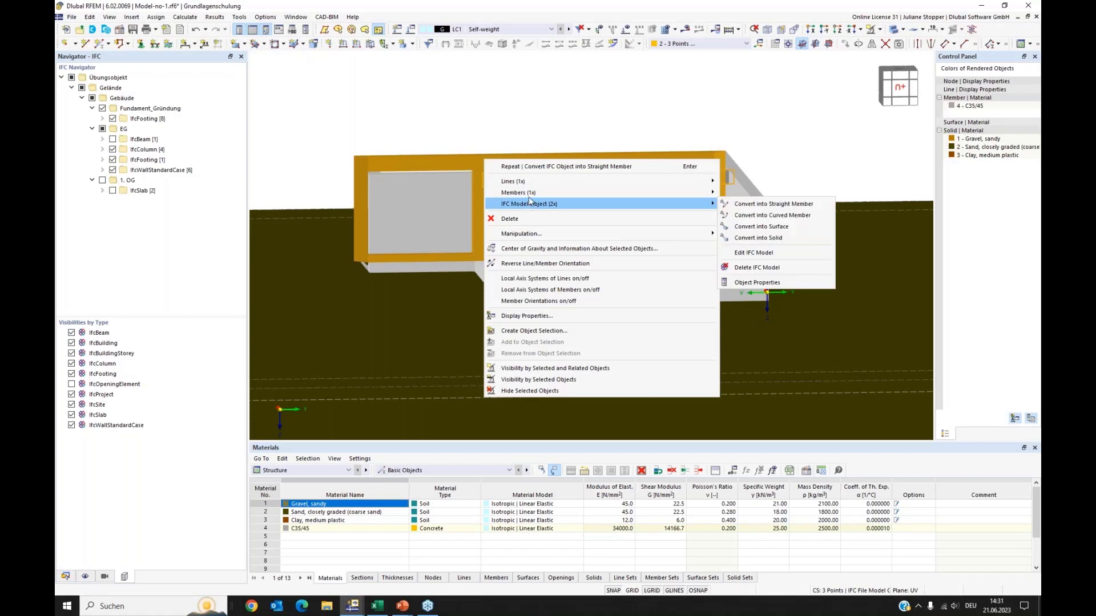
left_click(467, 104)
left_click(310, 127)
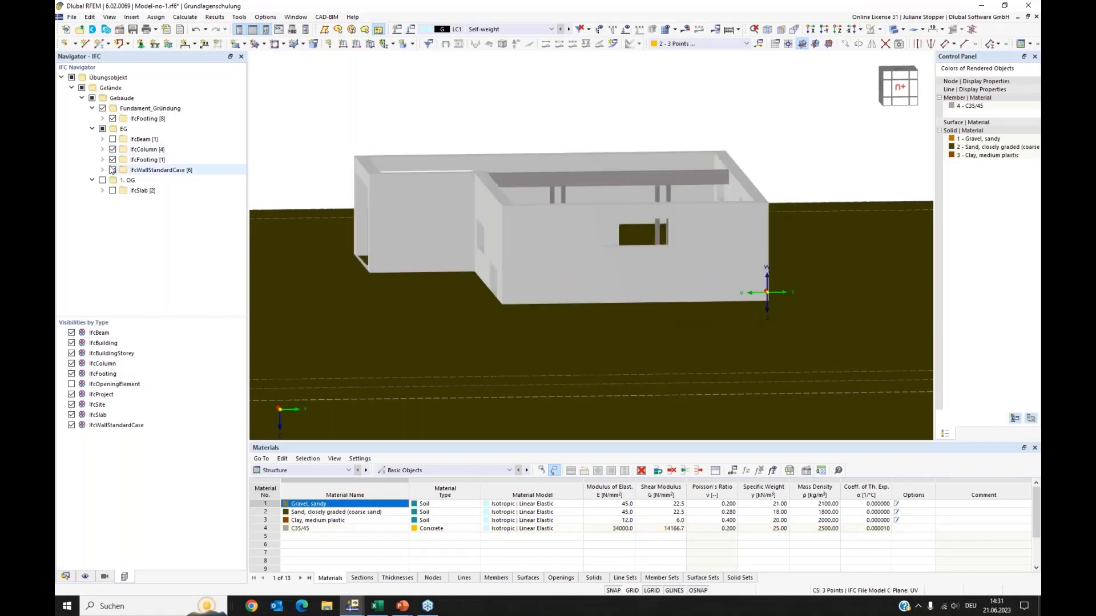
double_click(137, 170)
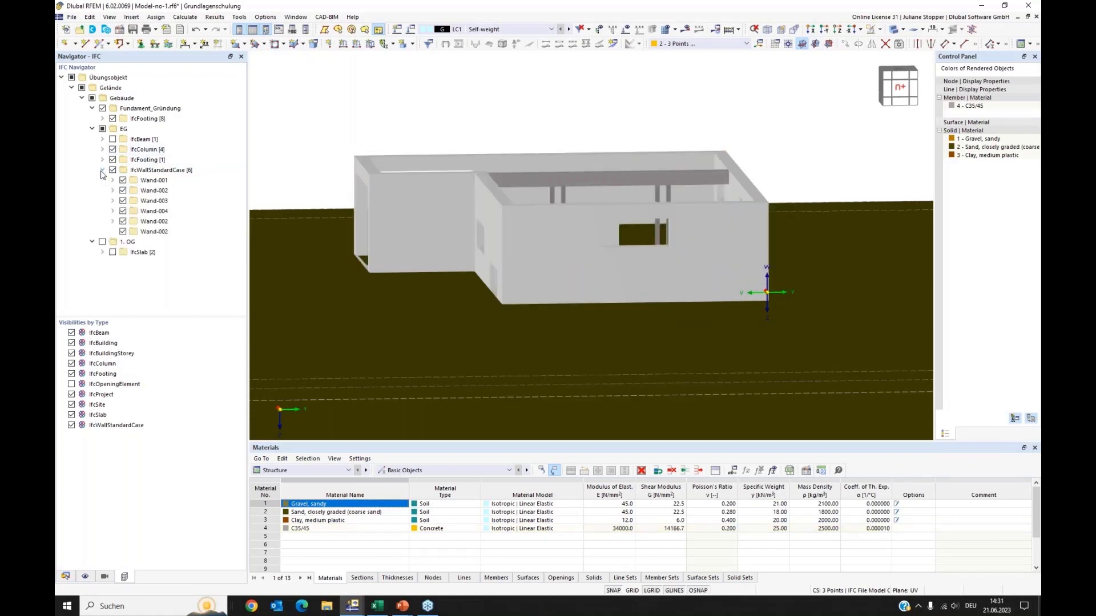
right_click(138, 172)
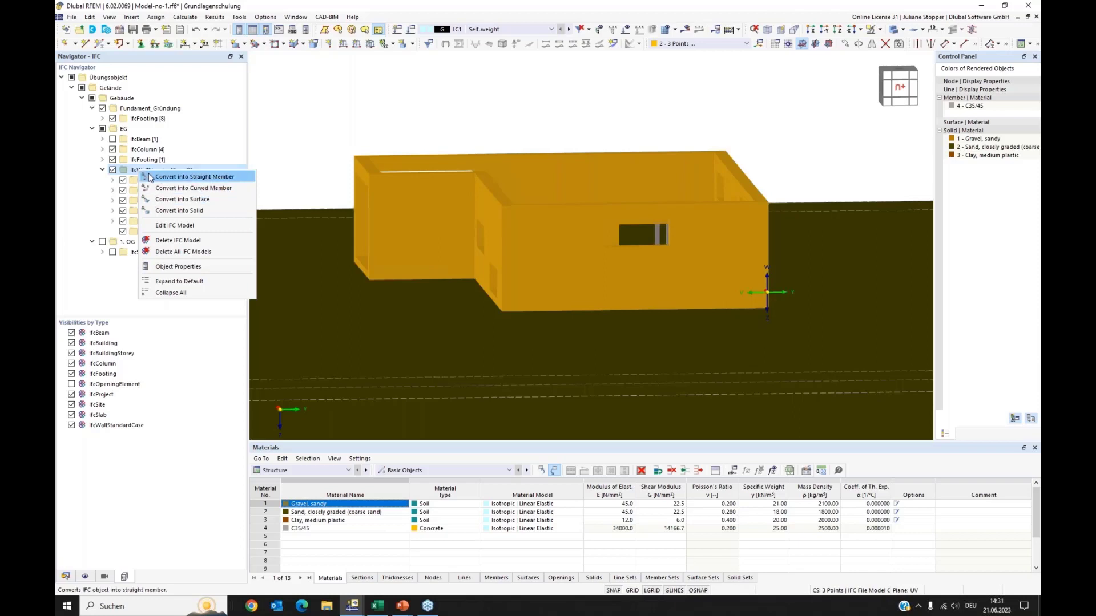
left_click(320, 128)
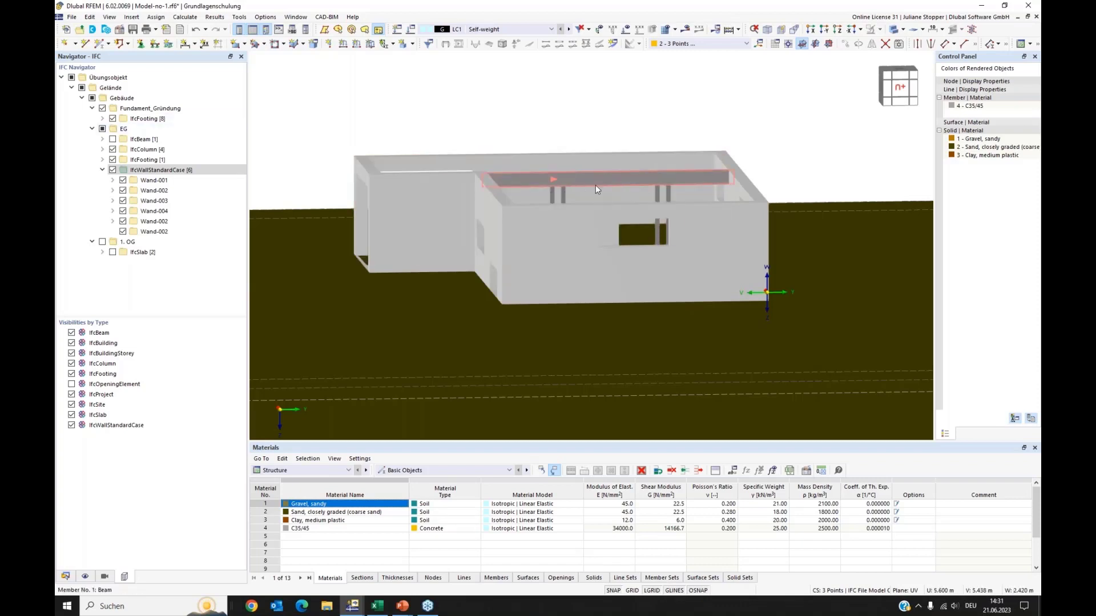
Display the model transparently and convert the two front IFC columns beneath the beam into straight members
scroll(595, 185, "up", 2)
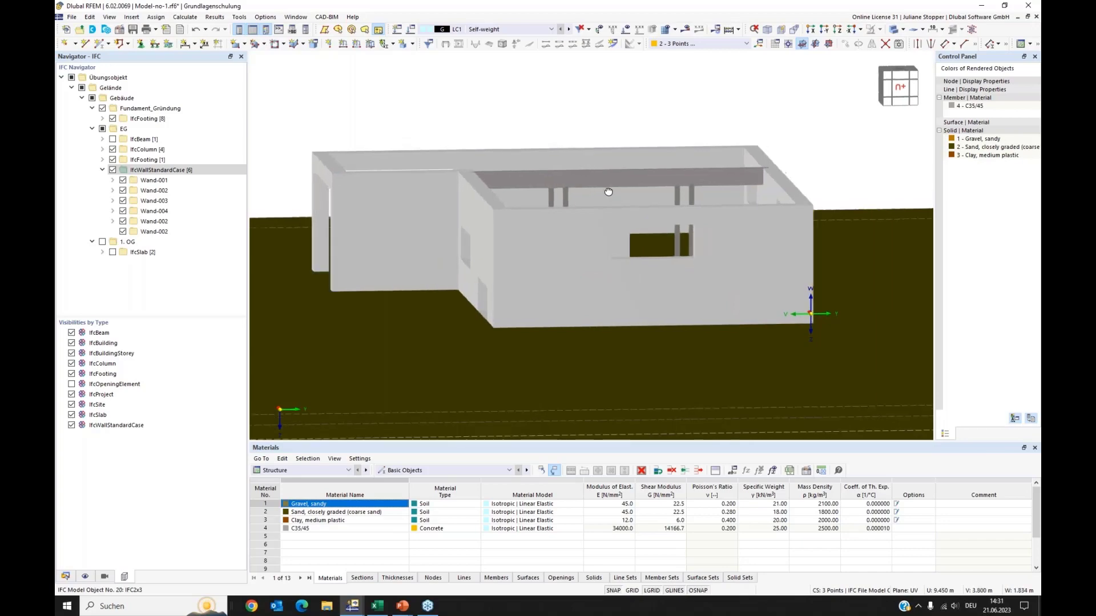
left_click(893, 29)
left_click(894, 30)
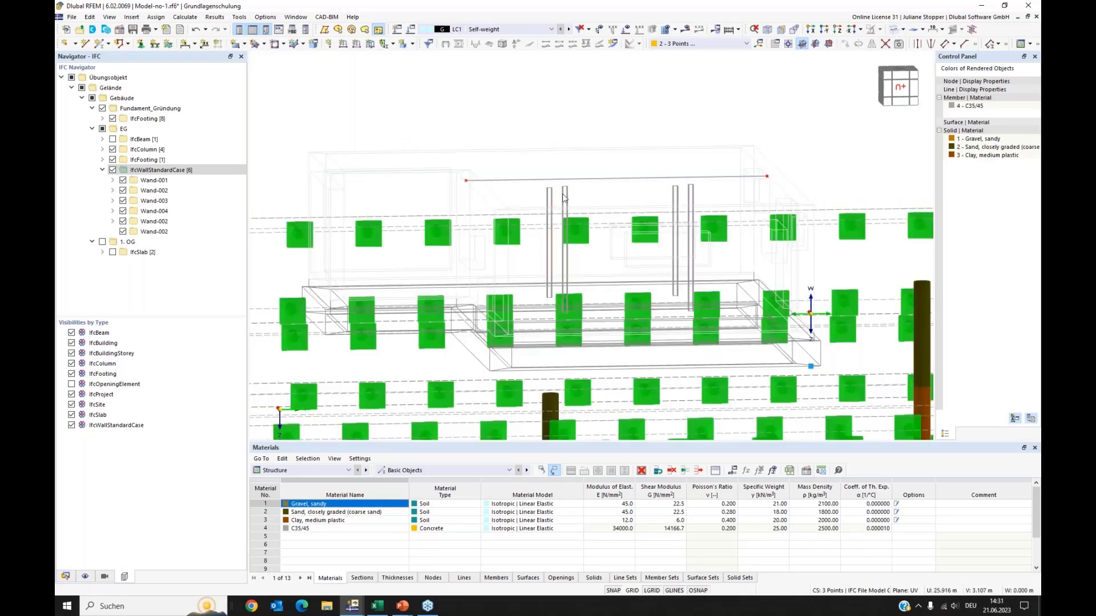
middle_click_drag(580, 179, 582, 180, "ctrl")
left_click(894, 30)
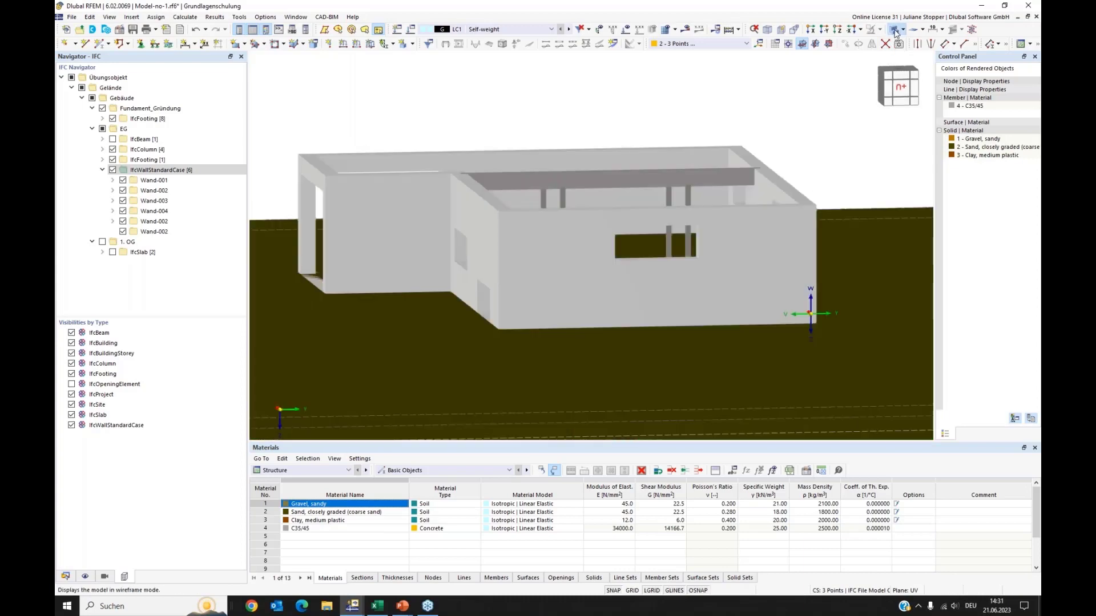
left_click(894, 30)
scroll(587, 194, "up", 2)
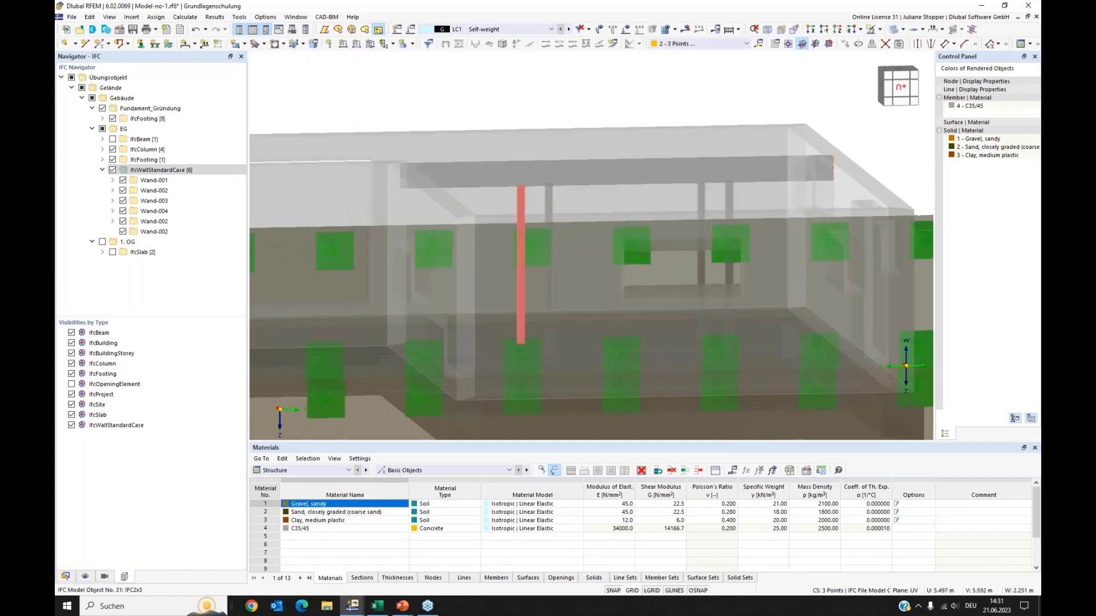
left_click(519, 197)
right_click(701, 196)
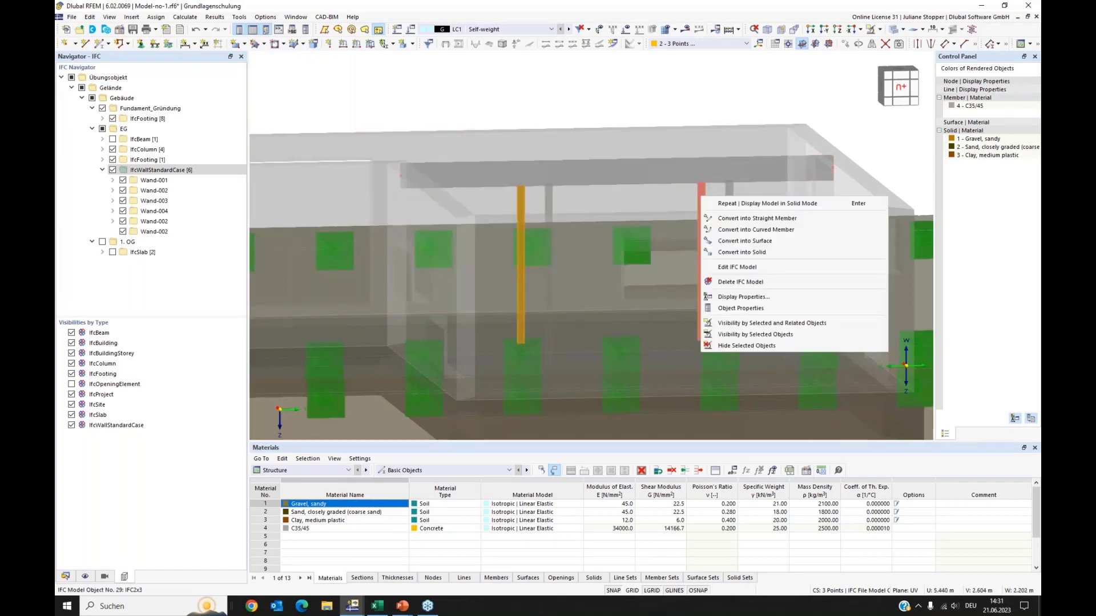
left_click(727, 216)
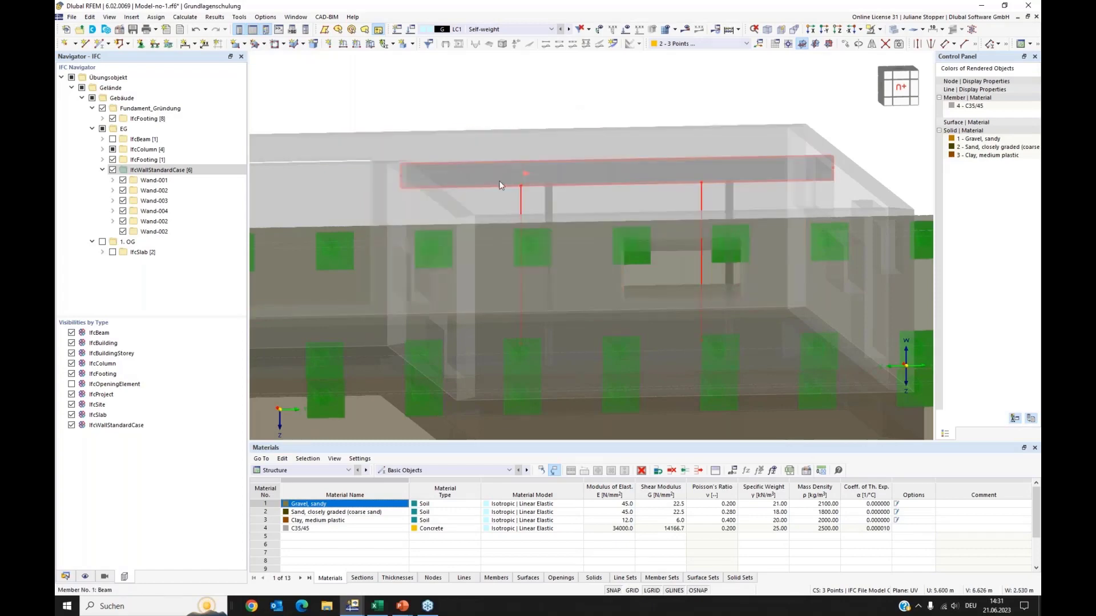
Hide the whole IFC model Übungsobjekt and display the converted beam and columns in wireframe after comparing them in solid mode
left_click(894, 32)
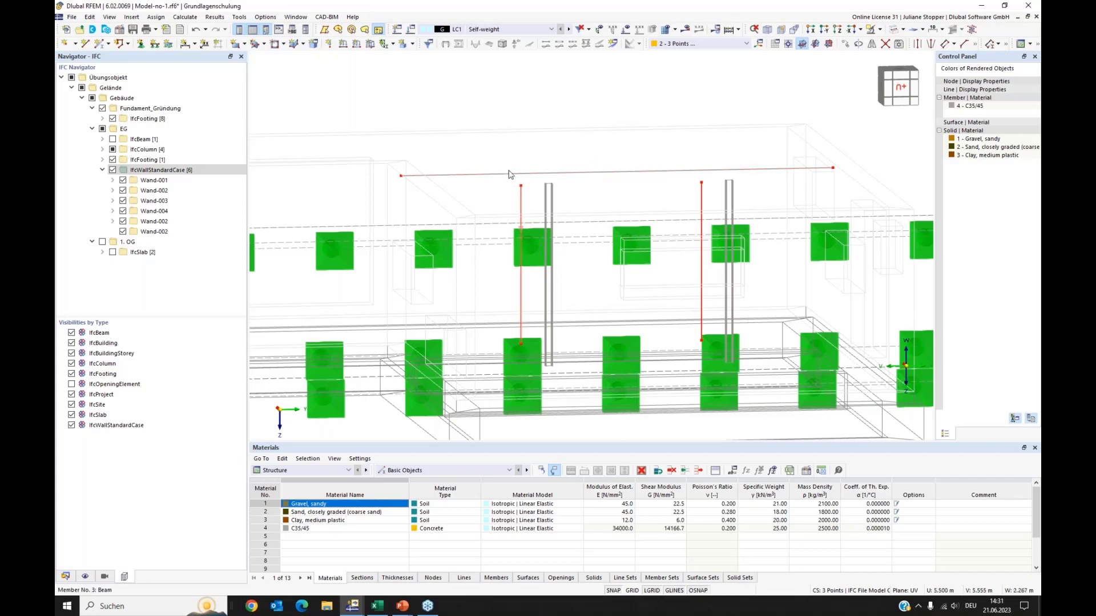
left_click(71, 78)
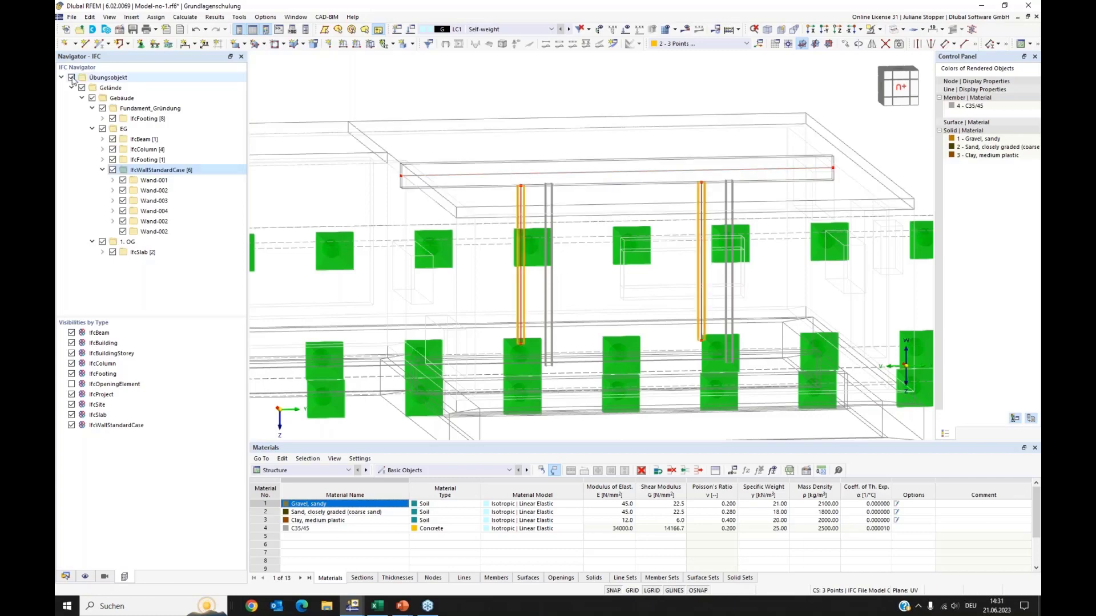
middle_click_drag(488, 275, 495, 268, "ctrl")
scroll(494, 268, "up", 2)
left_click(894, 31)
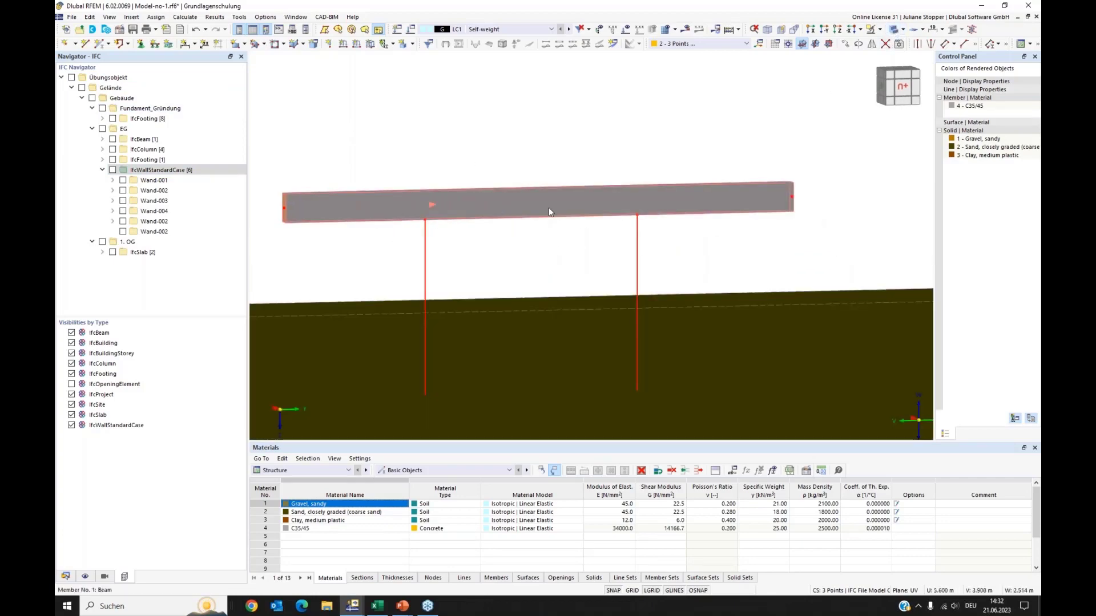
left_click(894, 32)
left_click(894, 31)
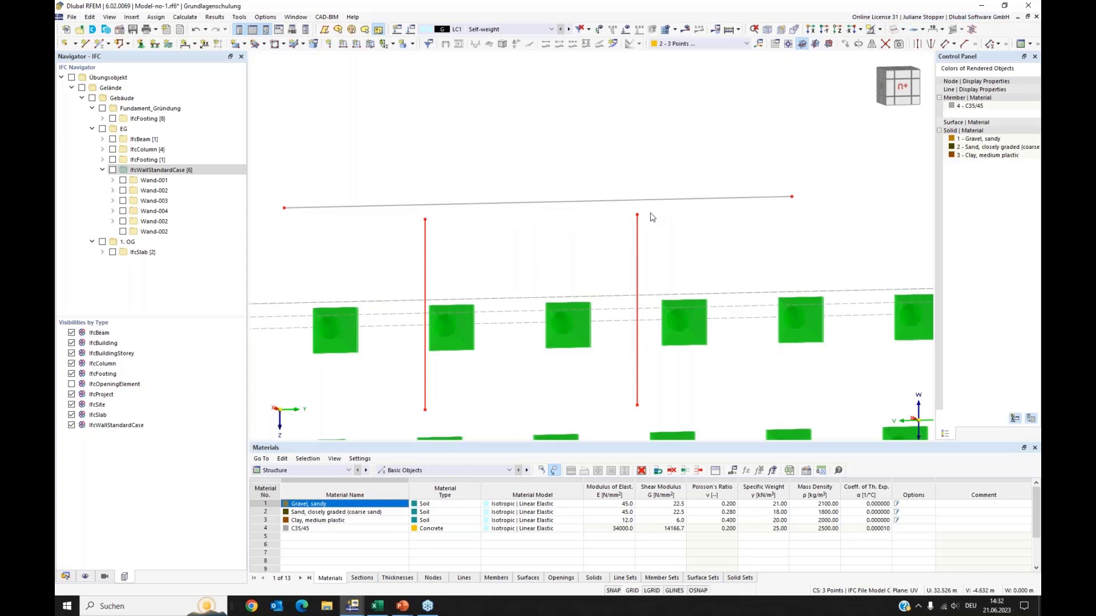
Extend the two column members to the next member or line, with both member sides set to be modified
left_click_drag(651, 212, 387, 279)
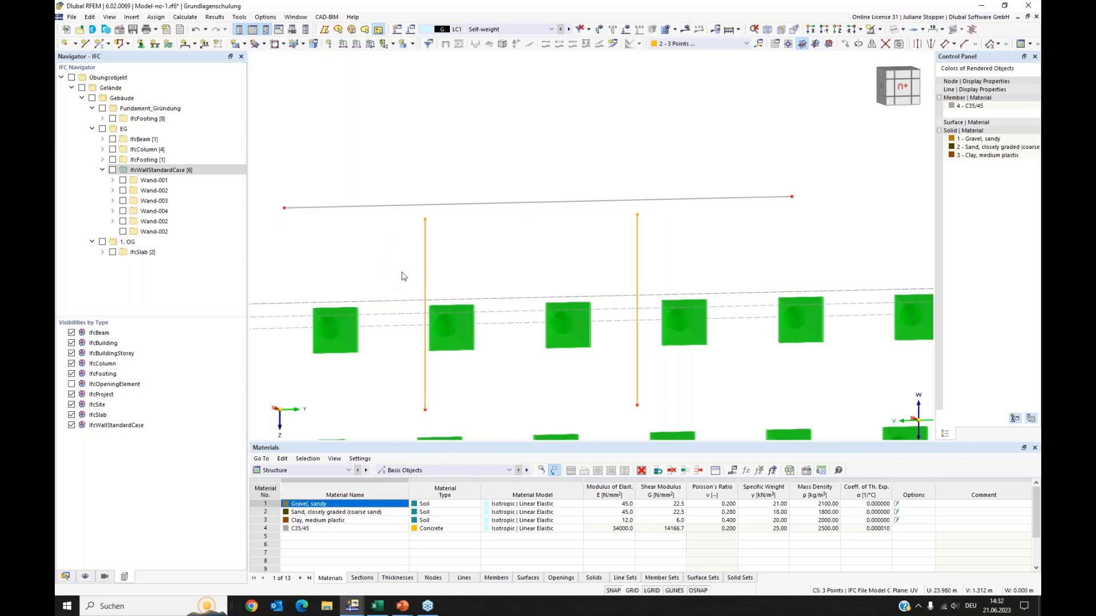
right_click(425, 254)
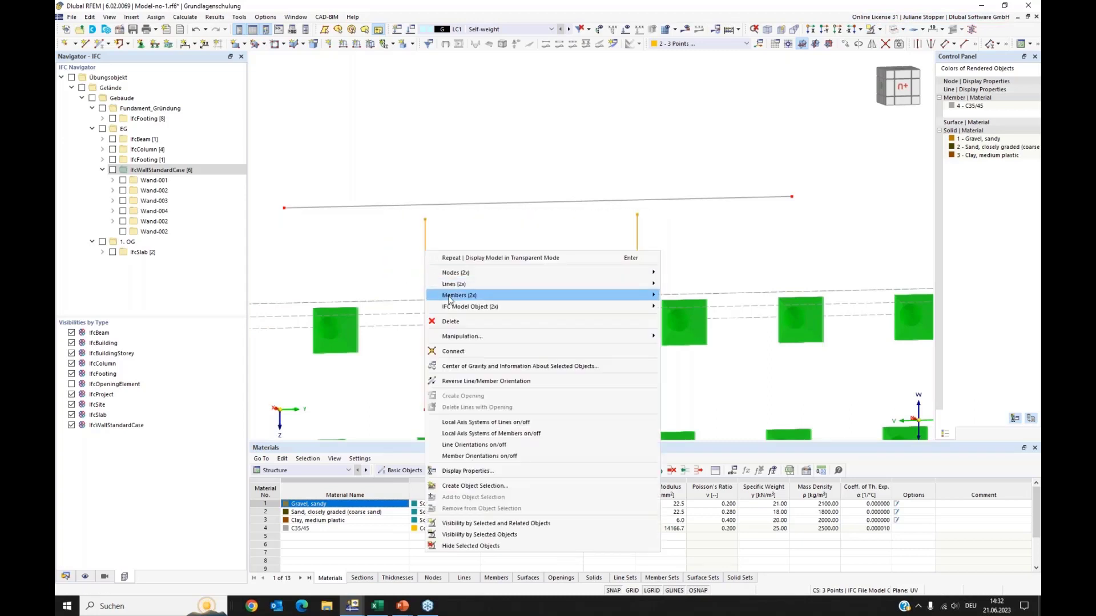
mouse_move(483, 295)
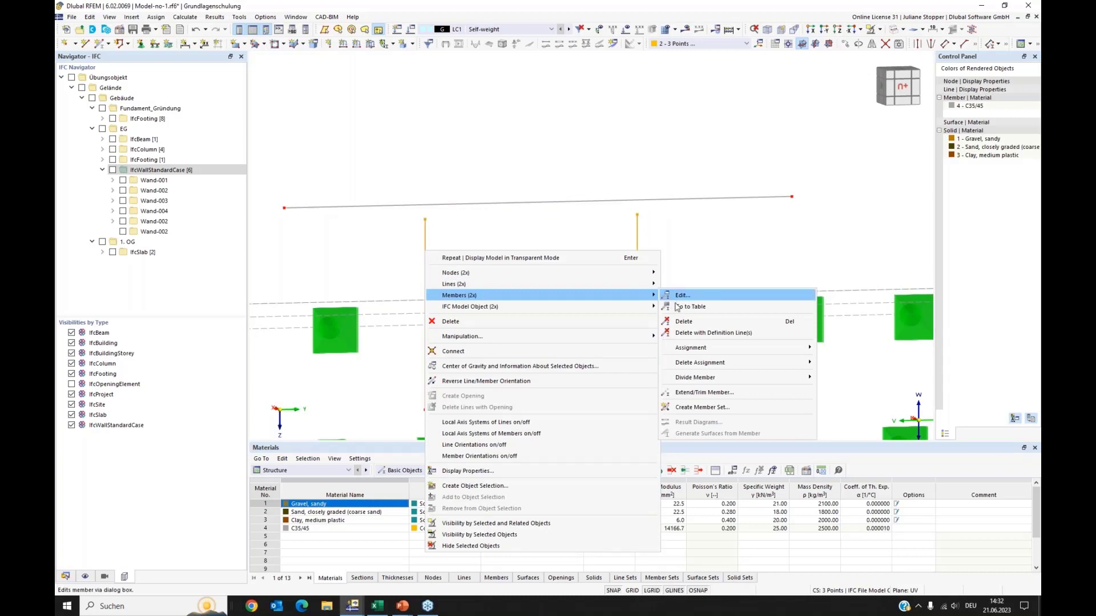
left_click(702, 393)
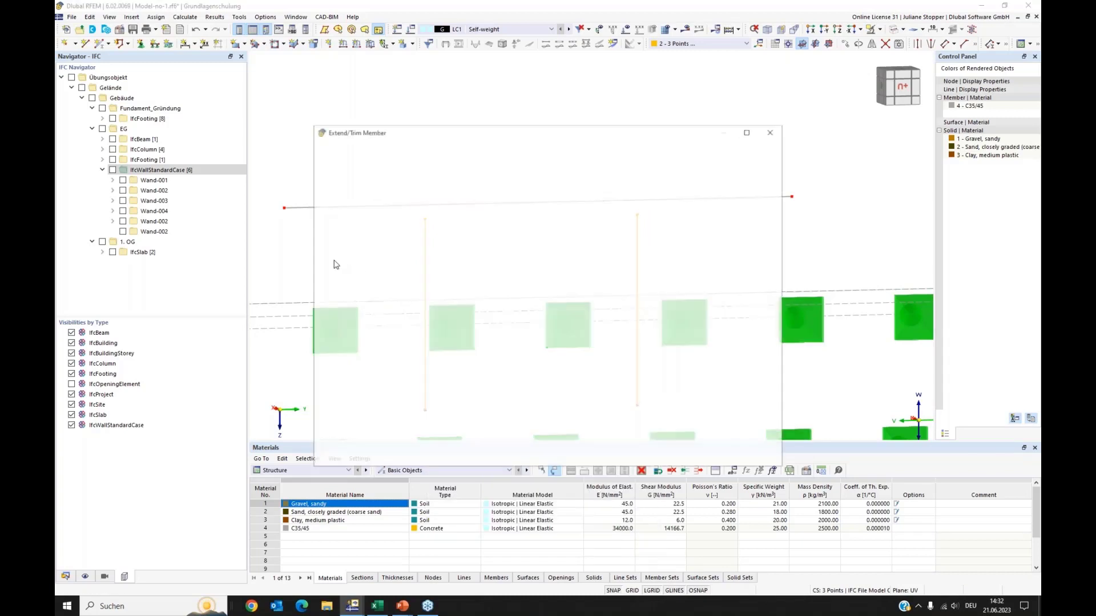
left_click(368, 218)
left_click(354, 243)
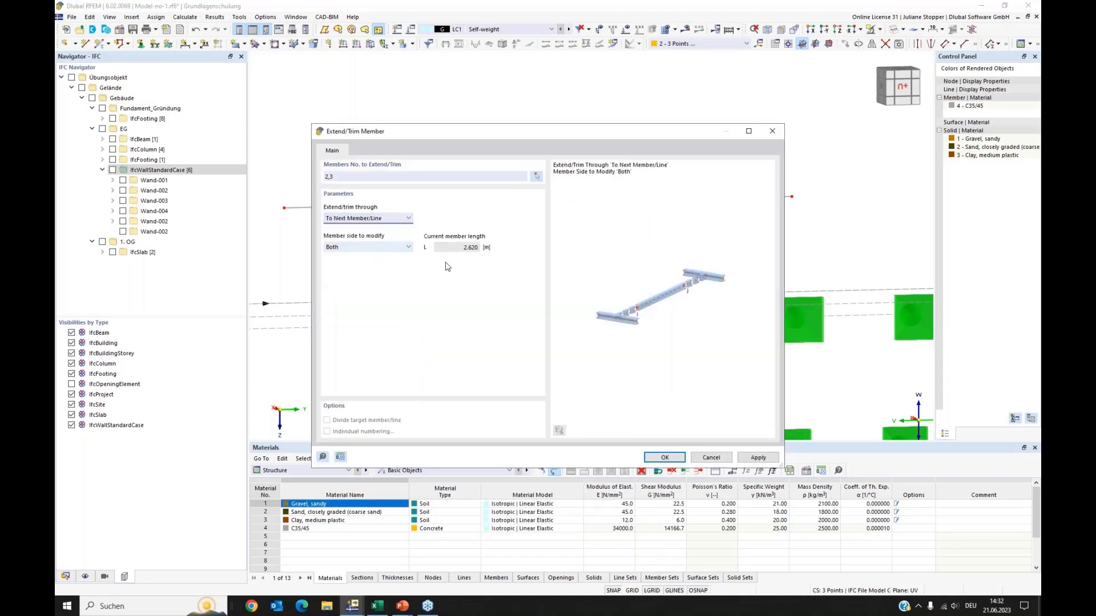
left_click(665, 458)
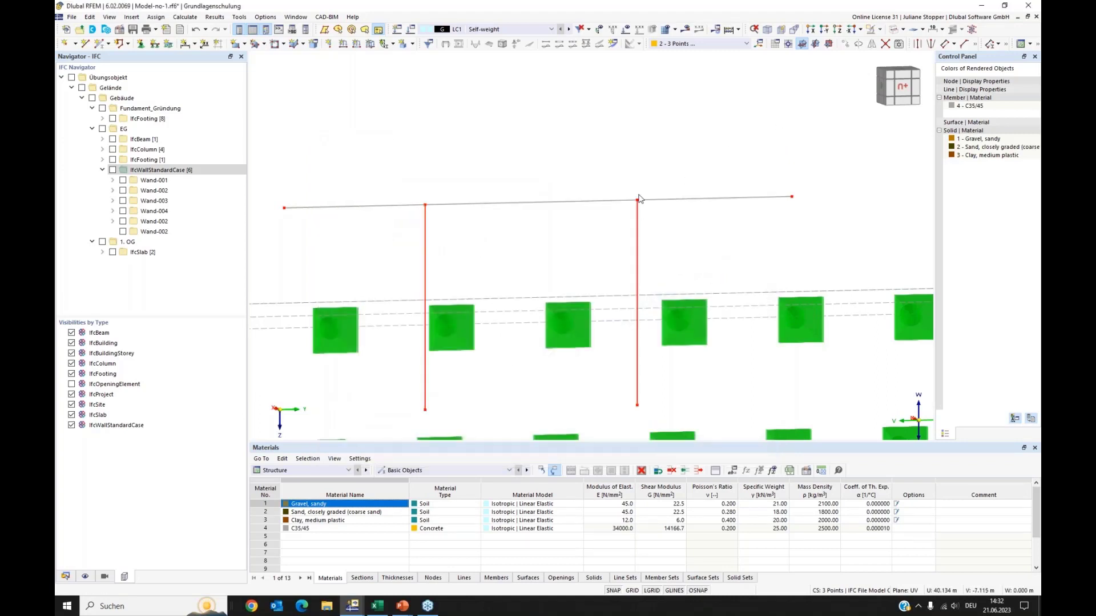
Show the whole IFC model Übungsobjekt again in solid display and view the building on the layered soil massif
scroll(743, 131, "down", 2)
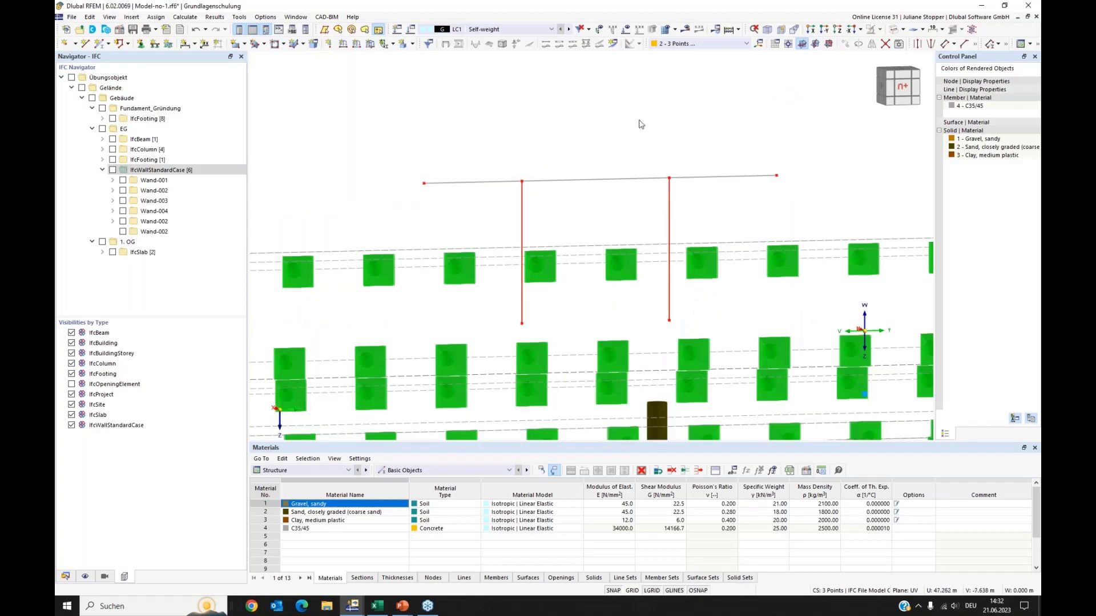
scroll(641, 124, "down", 1)
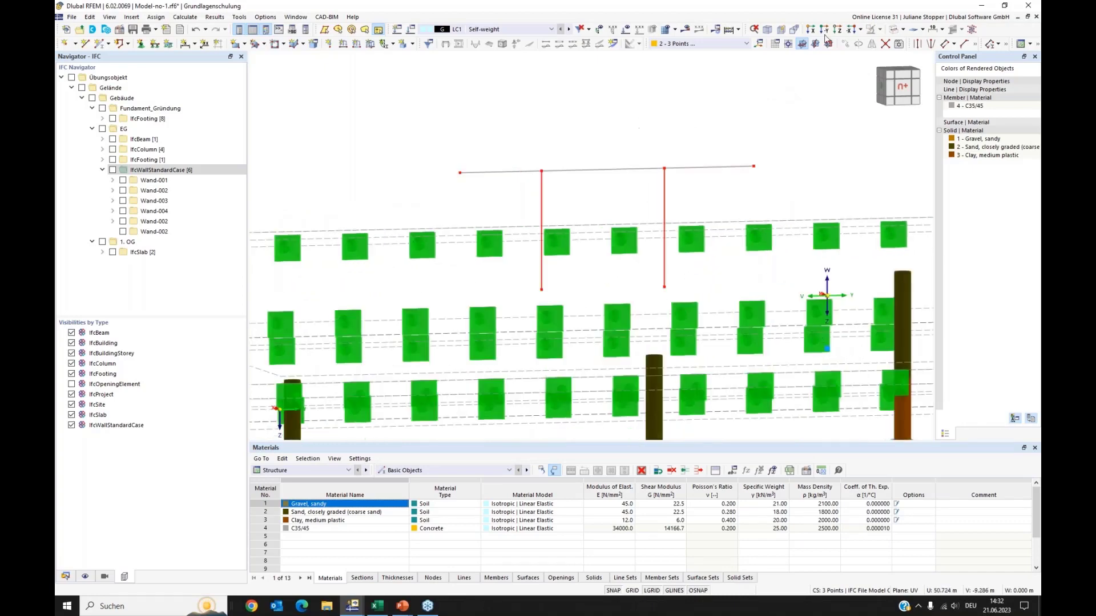
left_click(72, 78)
scroll(542, 97, "down", 1)
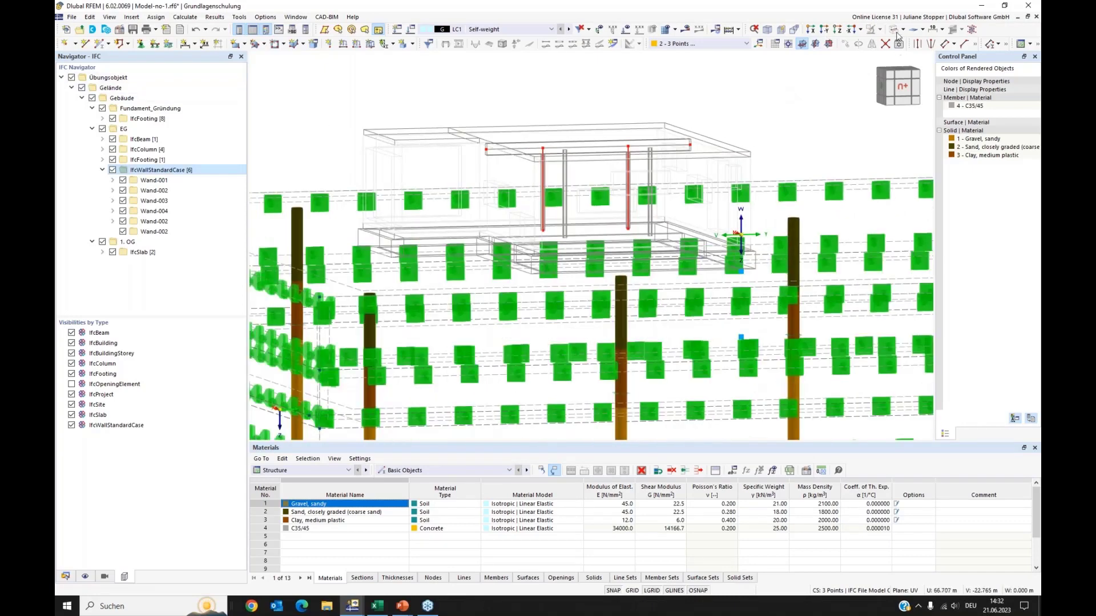
left_click(896, 32)
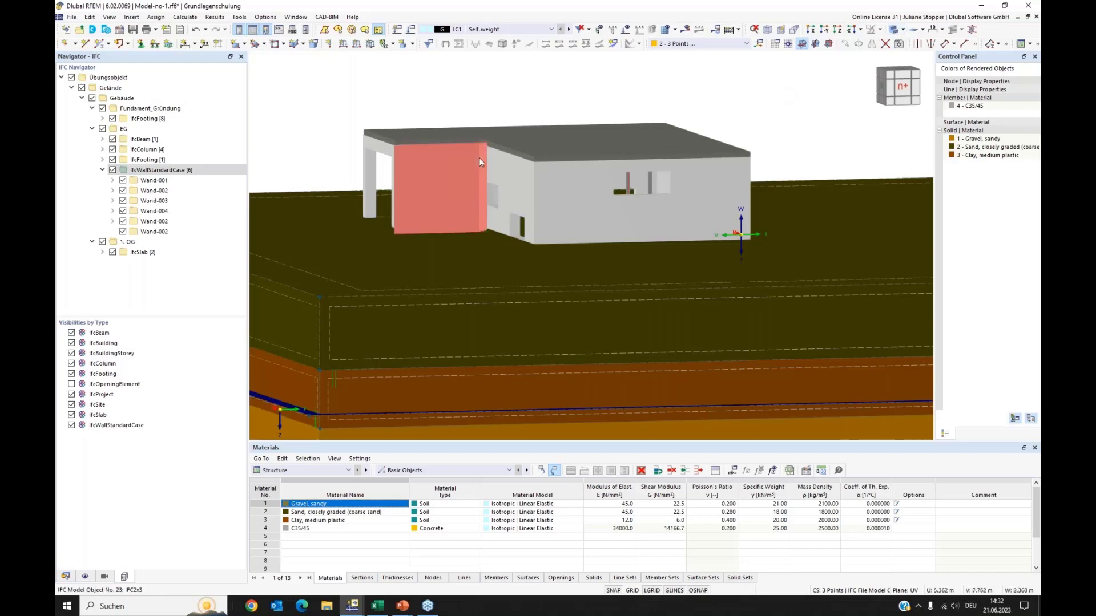
scroll(479, 158, "down", 1)
scroll(350, 103, "down", 2)
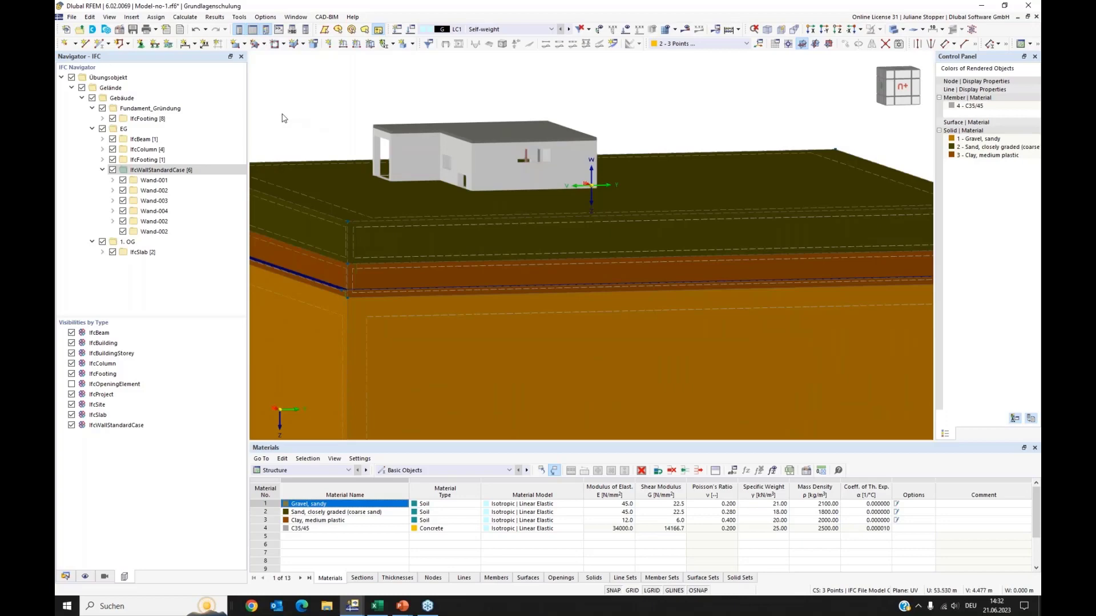
middle_click_drag(291, 119, 390, 164, "ctrl")
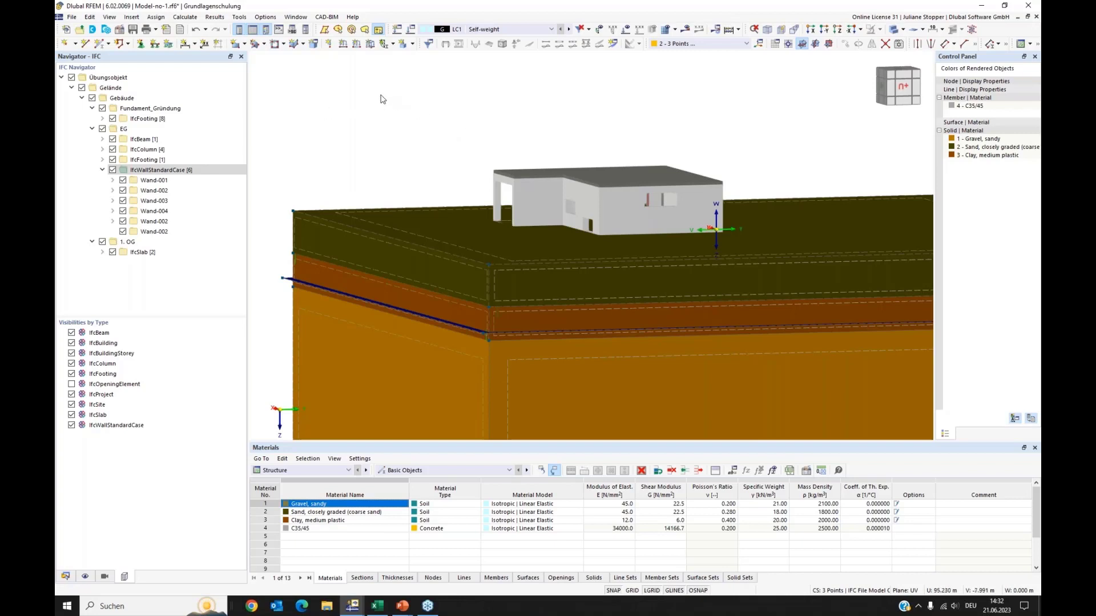
Switch to the meshed terrain section model geländeschnitt.dxf
left_click(347, 604)
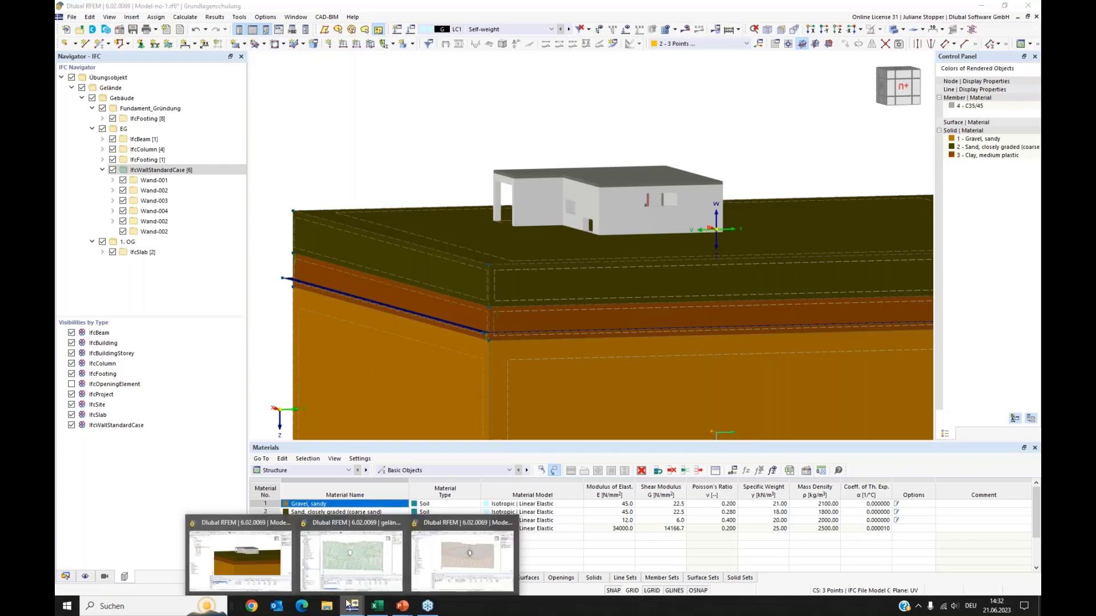
left_click(357, 566)
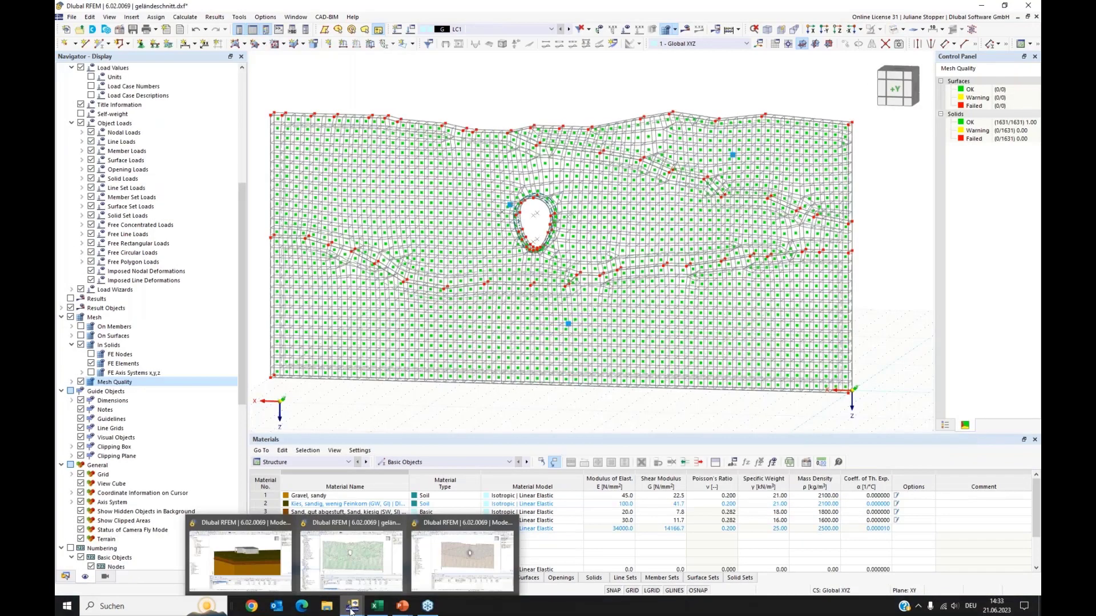
Switch to the model Modell-03-B_intersections-start.rf6 and hide the nodes in its display settings
left_click(463, 560)
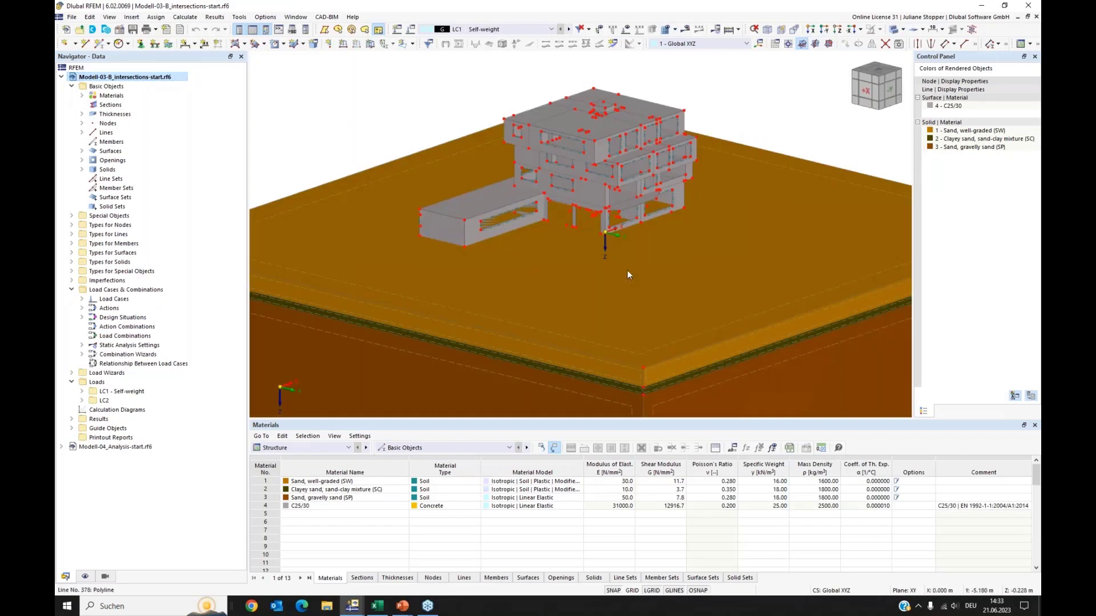
middle_click_drag(757, 332, 639, 225, "ctrl")
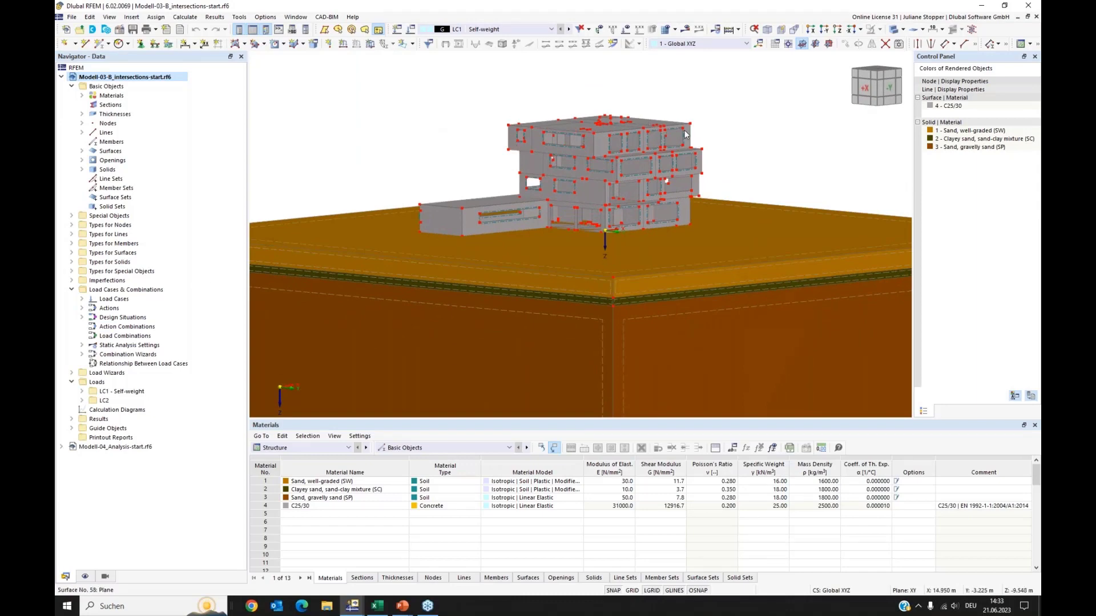
left_click(86, 577)
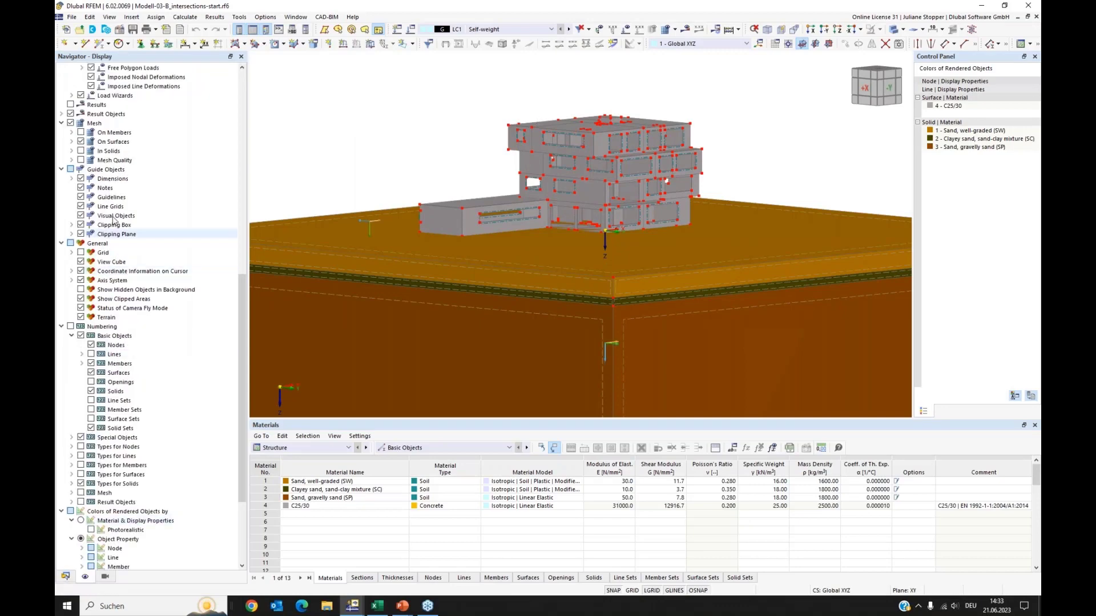
scroll(150, 164, "down", 5)
scroll(150, 164, "up", 1)
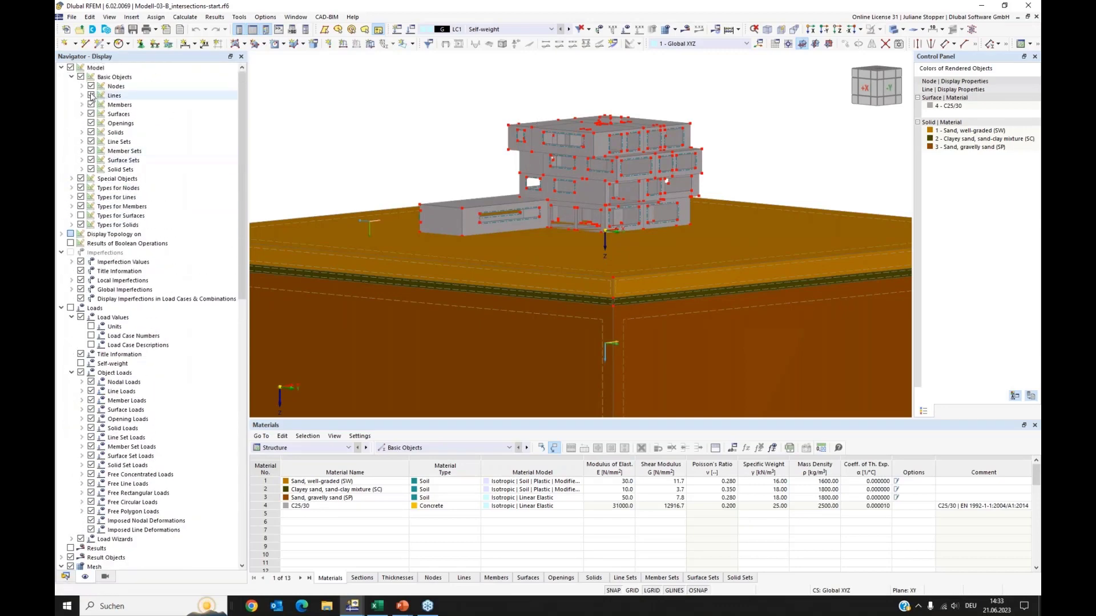
left_click(91, 86)
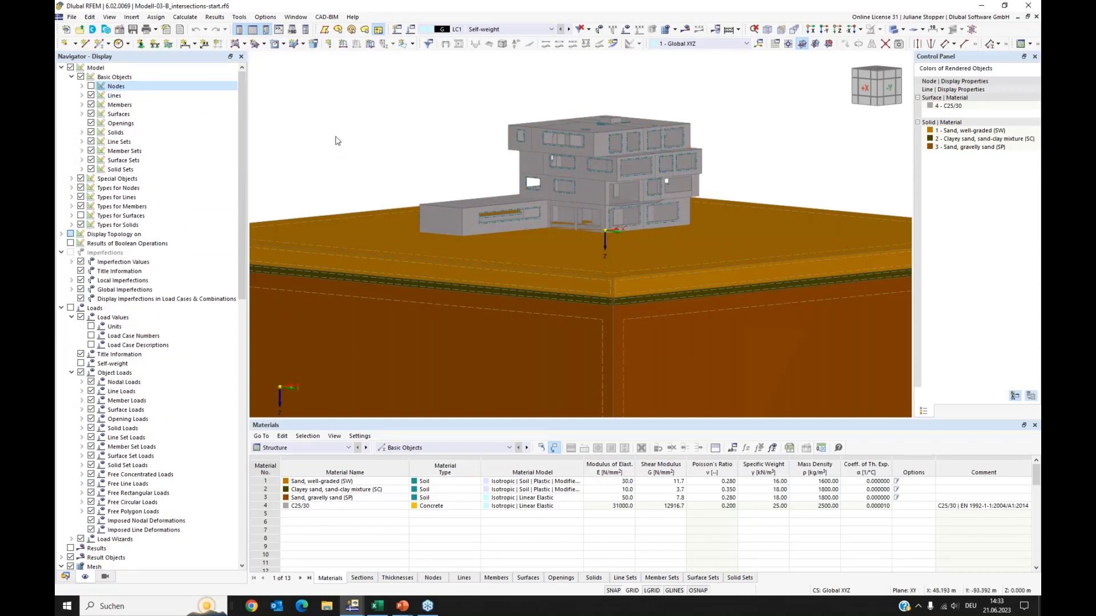
left_click(65, 578)
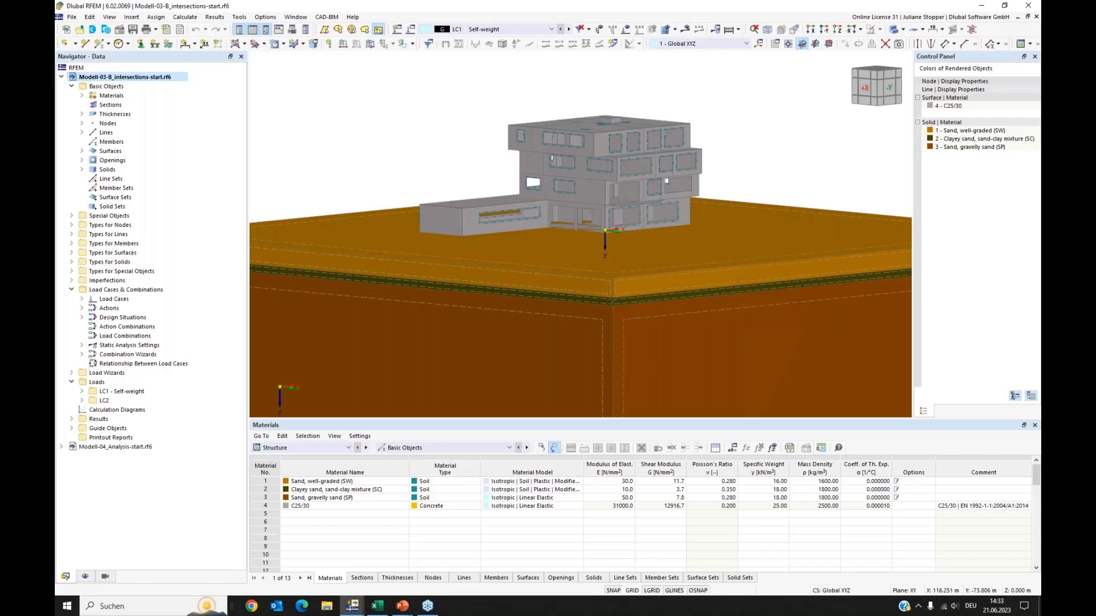
Inspect the building's underground part in transparent display and switch the model to wireframe display
middle_click_drag(829, 128, 813, 136, "ctrl")
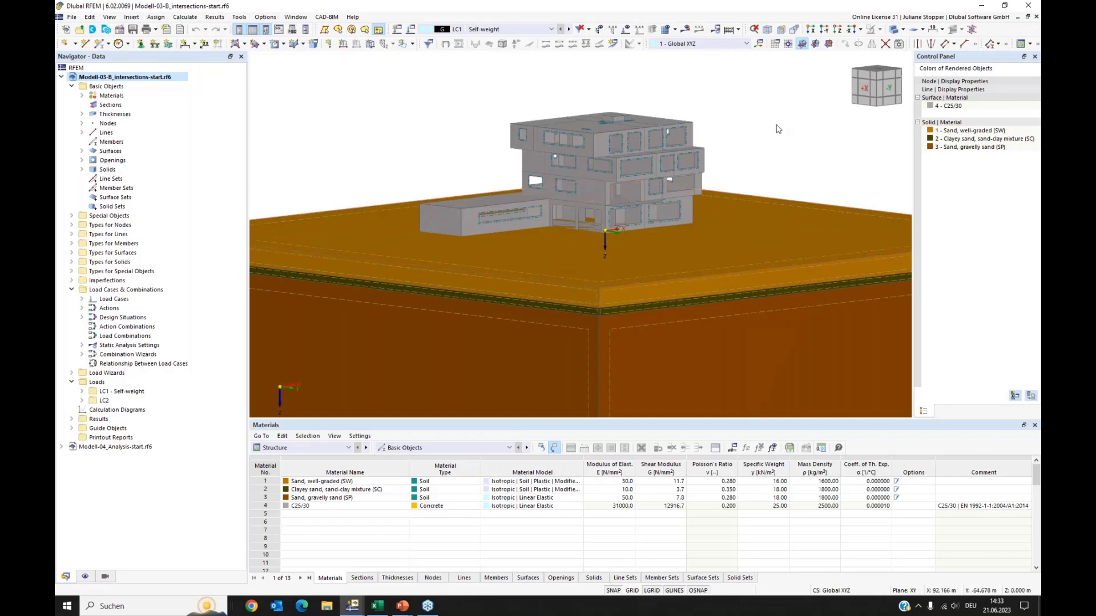
left_click(895, 32)
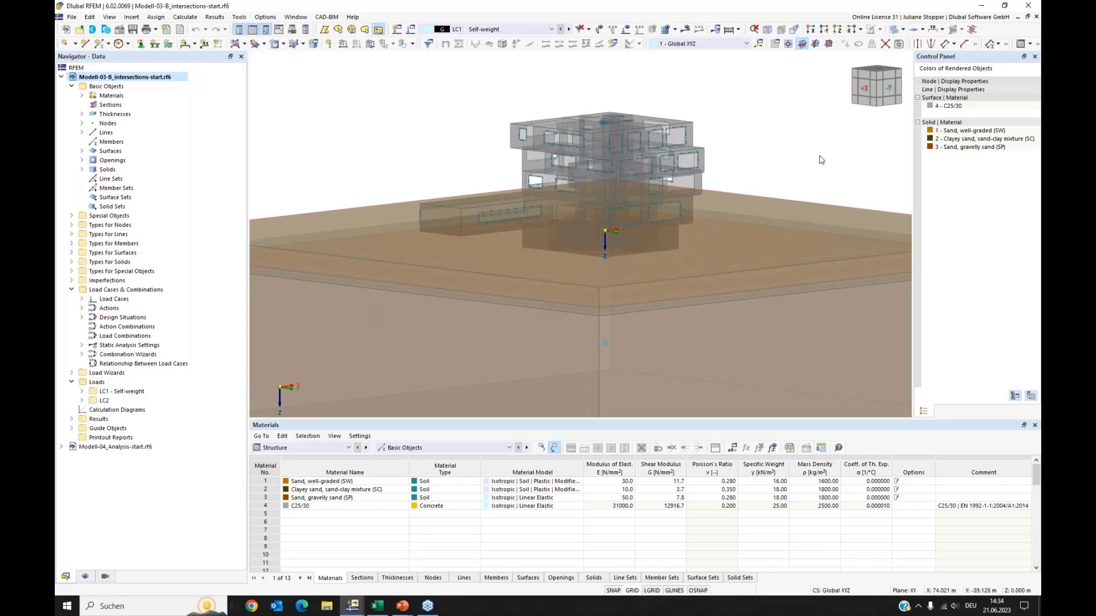
middle_click_drag(805, 165, 546, 240, "ctrl")
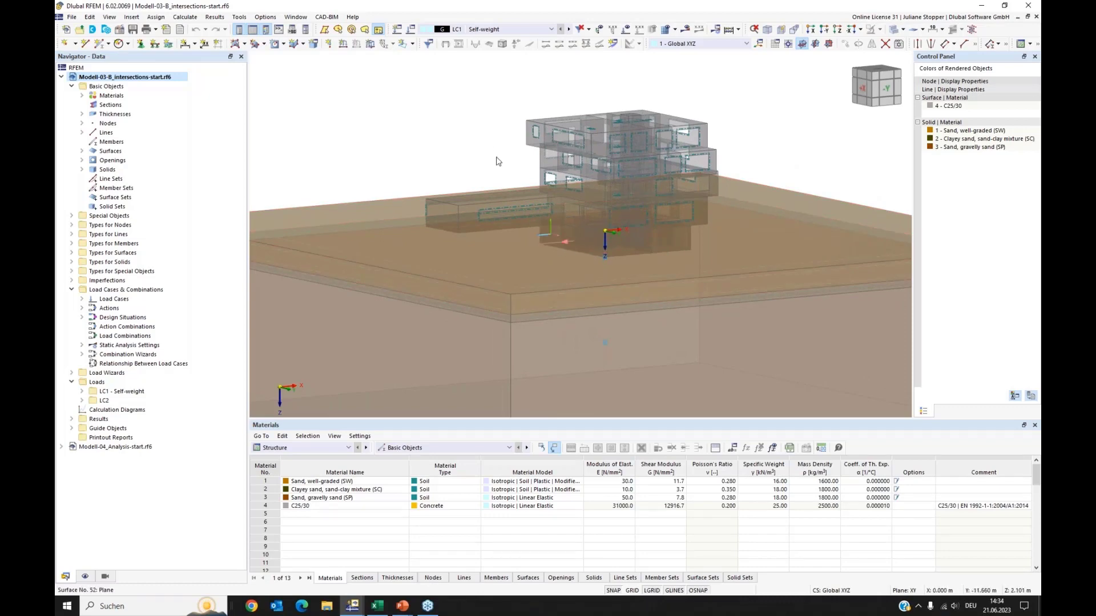
middle_click_drag(460, 149, 379, 167, "ctrl")
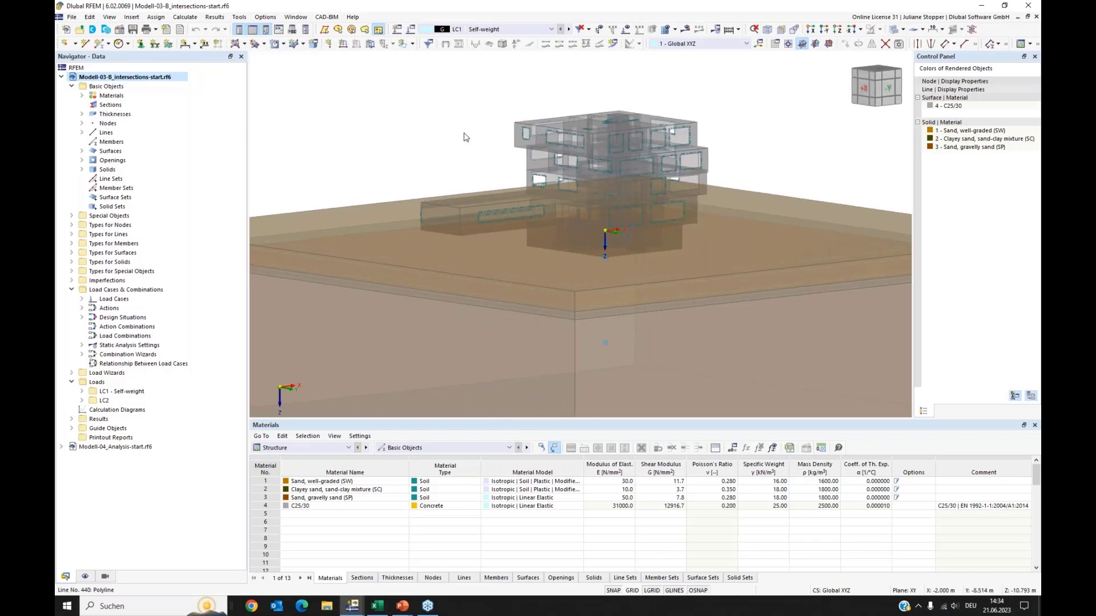
left_click(895, 30)
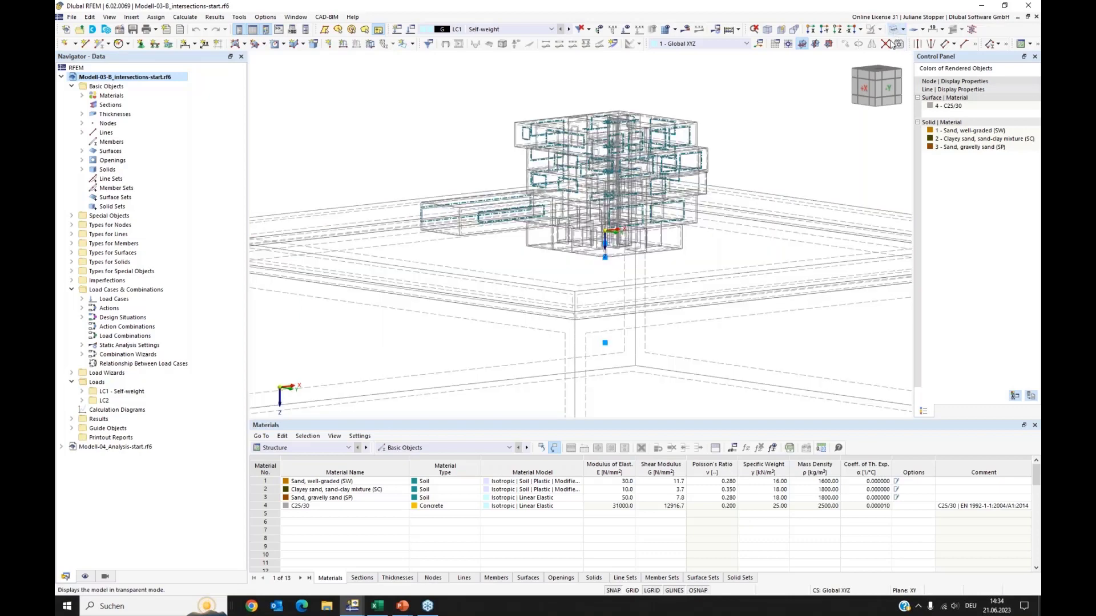
middle_click_drag(559, 265, 656, 251, "ctrl")
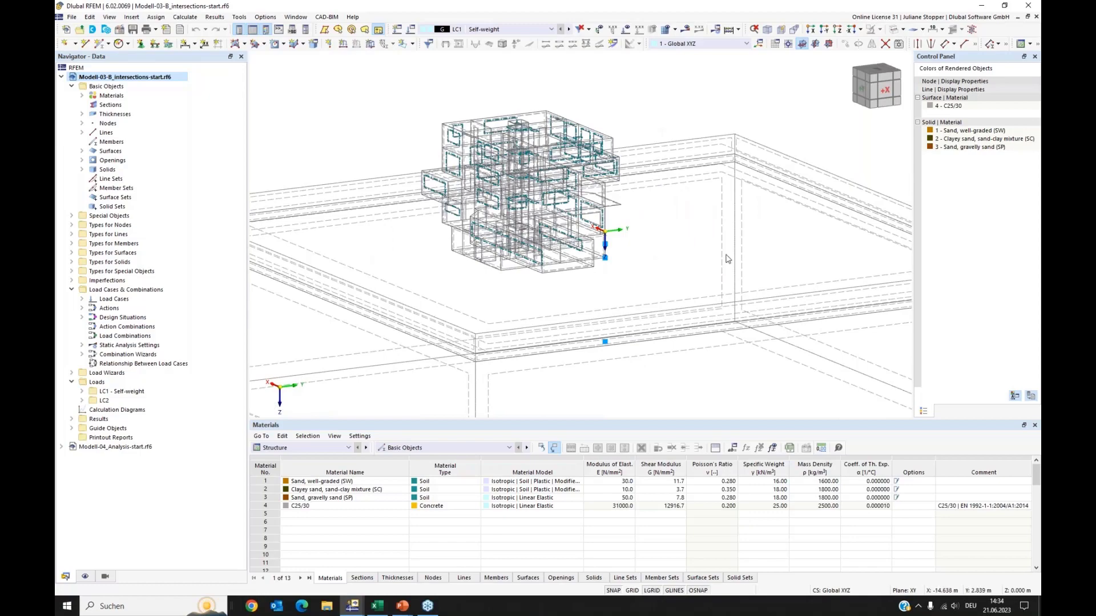
middle_click_drag(734, 254, 599, 270, "ctrl")
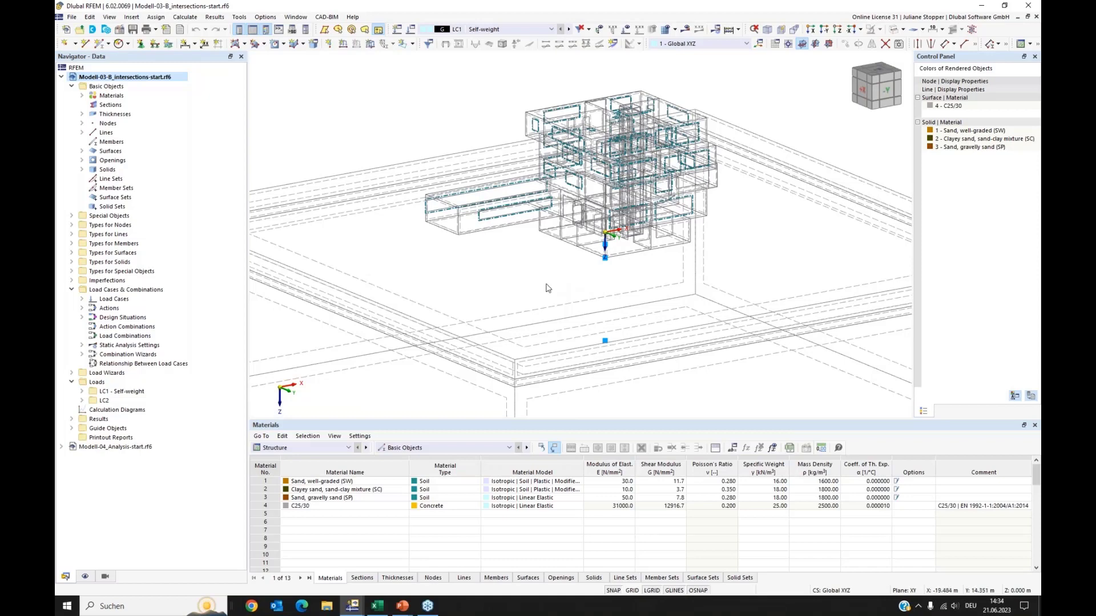
Extrude the basement's floor slab surface into a solid with height -2.98 m and material Sand, well-graded (SW)
scroll(622, 264, "up", 5)
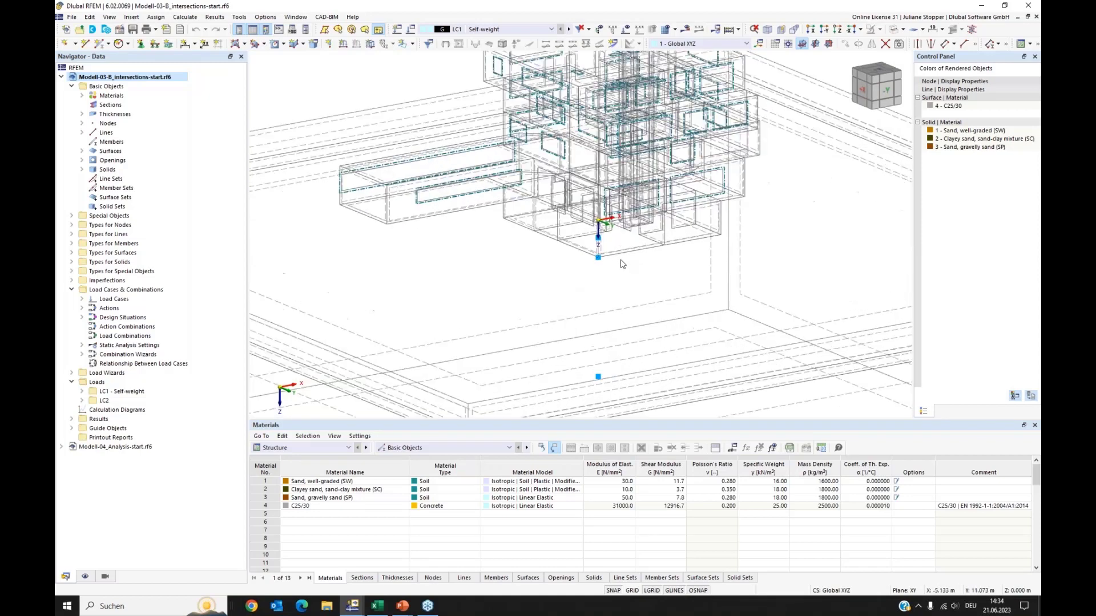
scroll(539, 240, "up", 1)
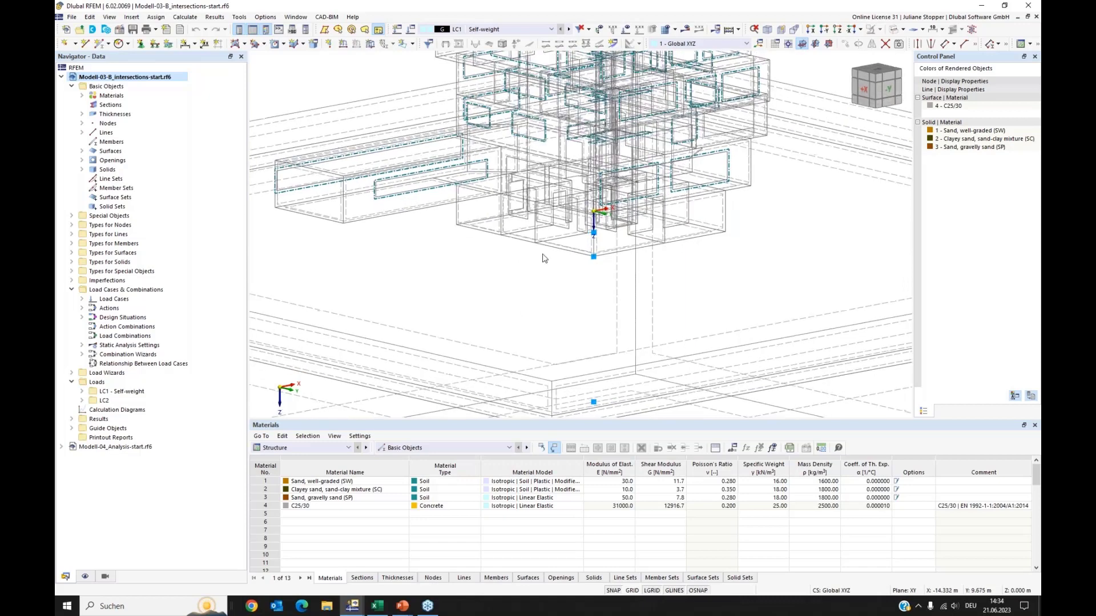
scroll(545, 238, "up", 1)
scroll(545, 238, "up", 1)
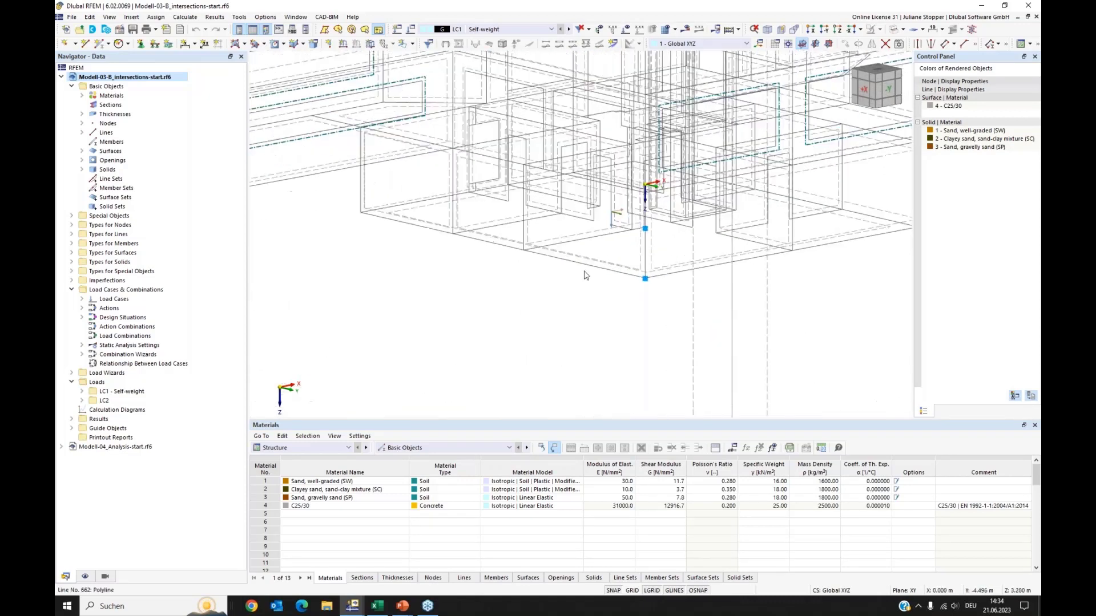
scroll(435, 248, "up", 2)
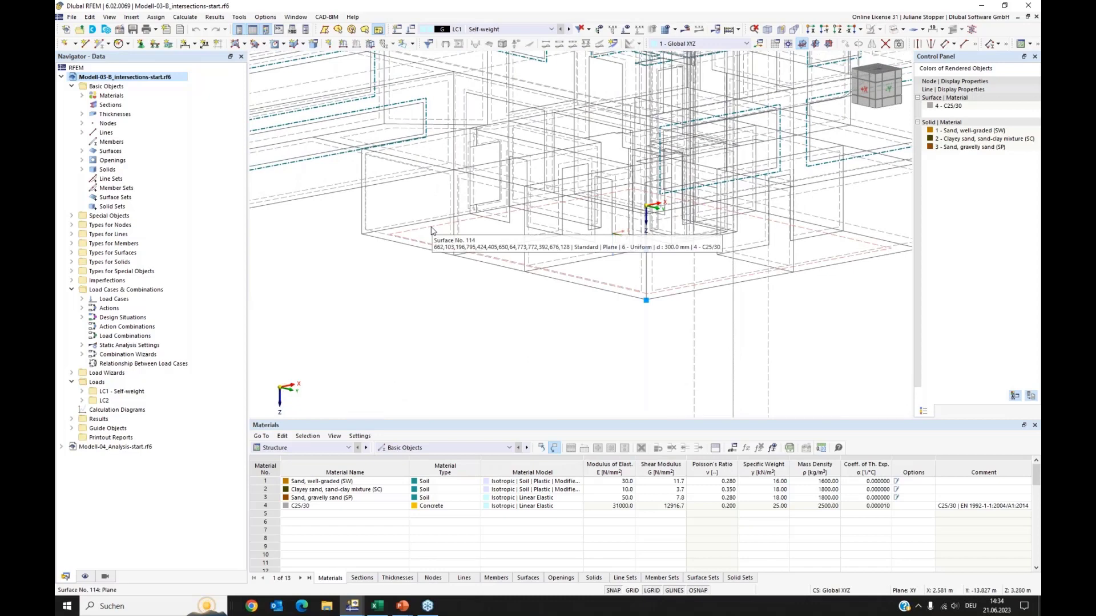
right_click(431, 230)
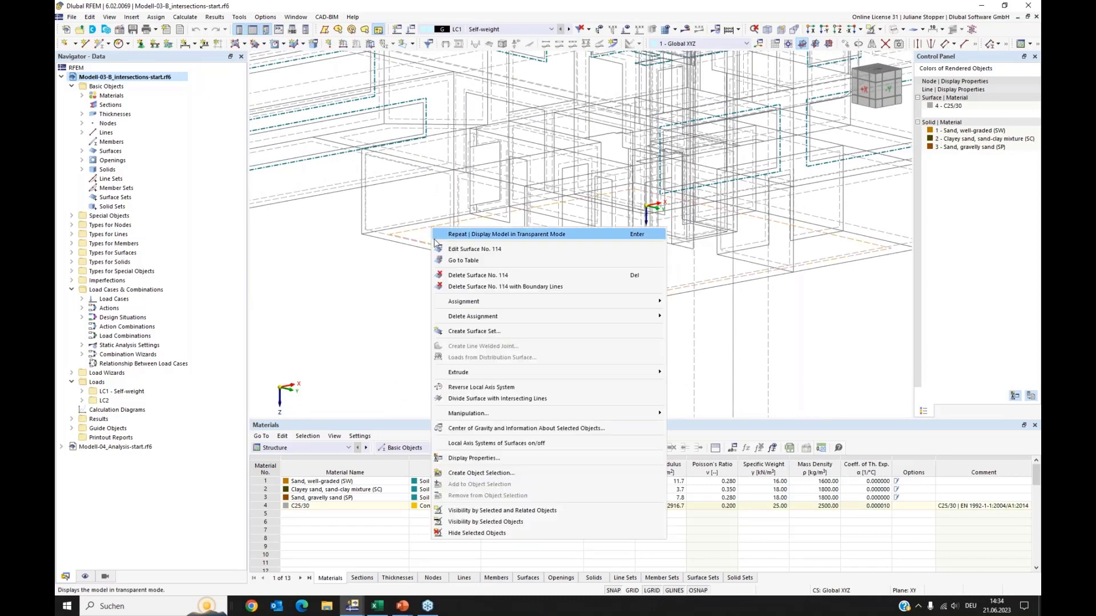
mouse_move(495, 379)
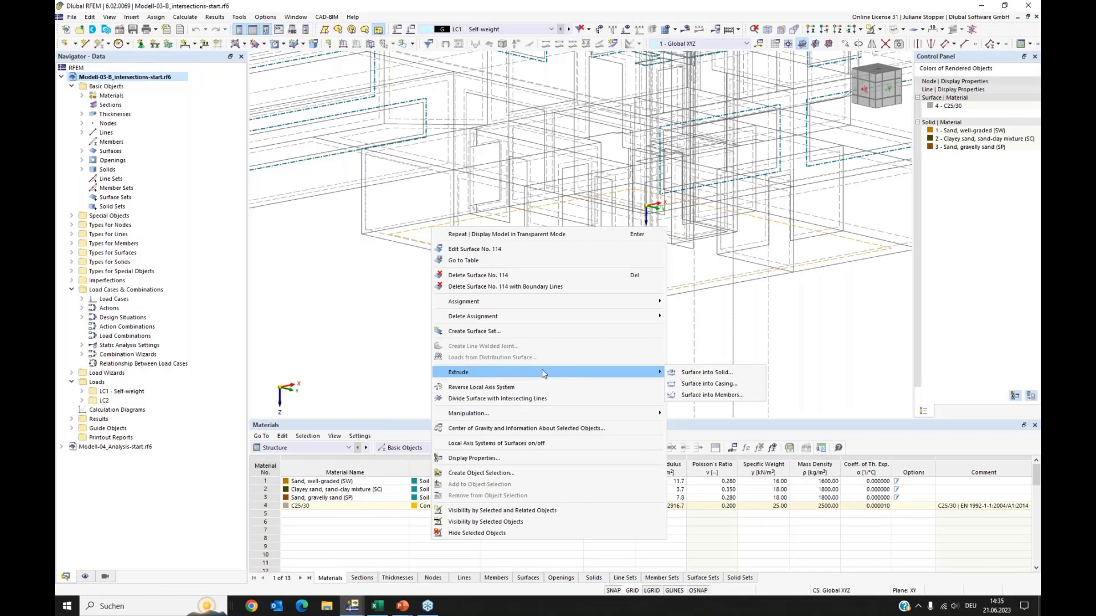
left_click(685, 372)
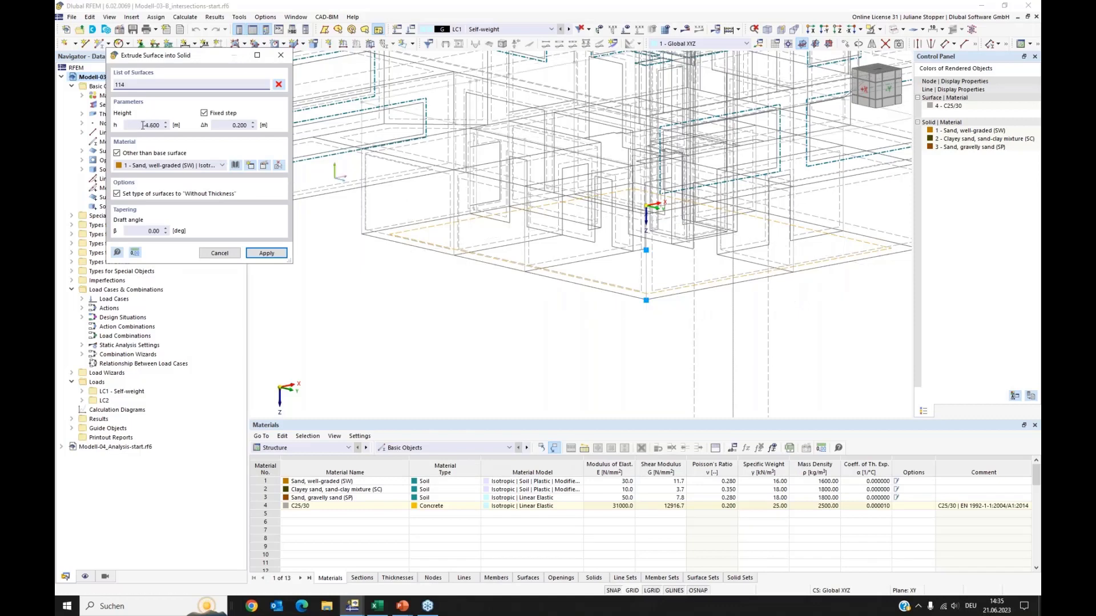
left_click_drag(141, 125, 169, 126)
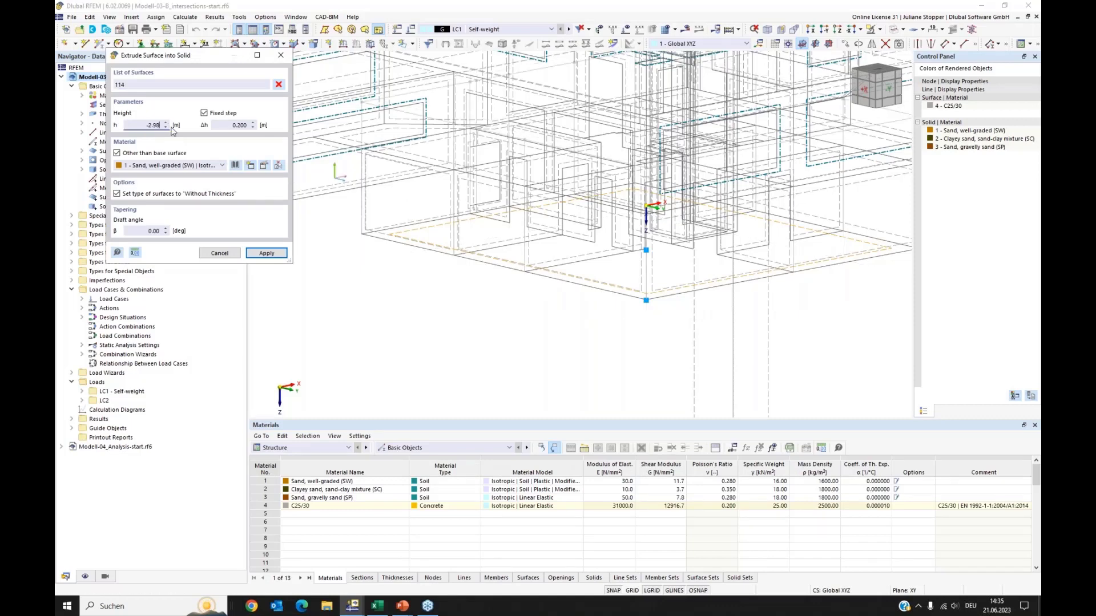
left_click(279, 254)
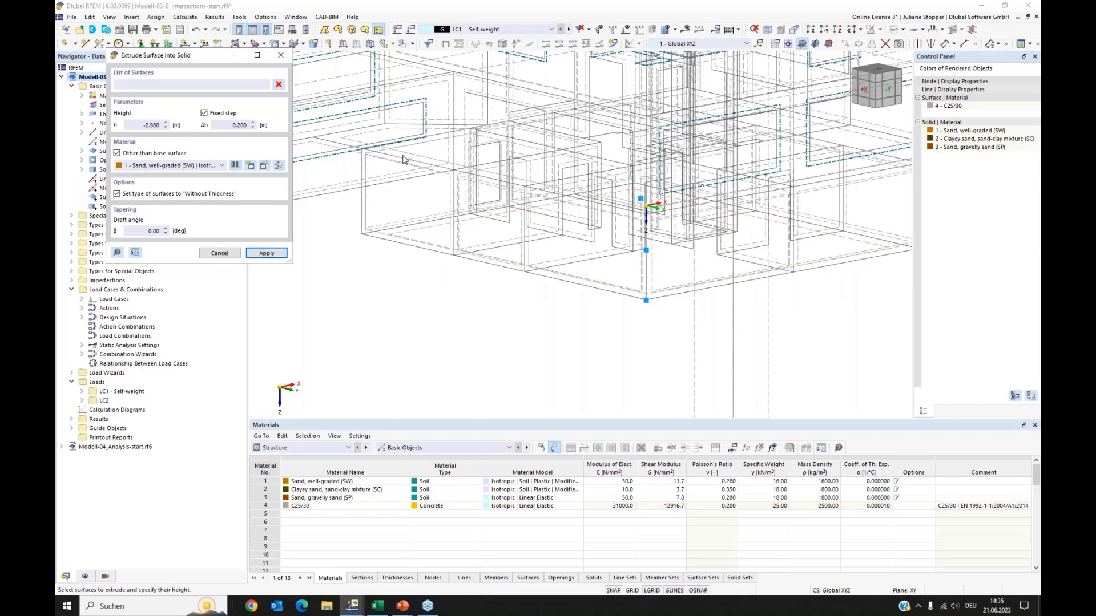
left_click(281, 55)
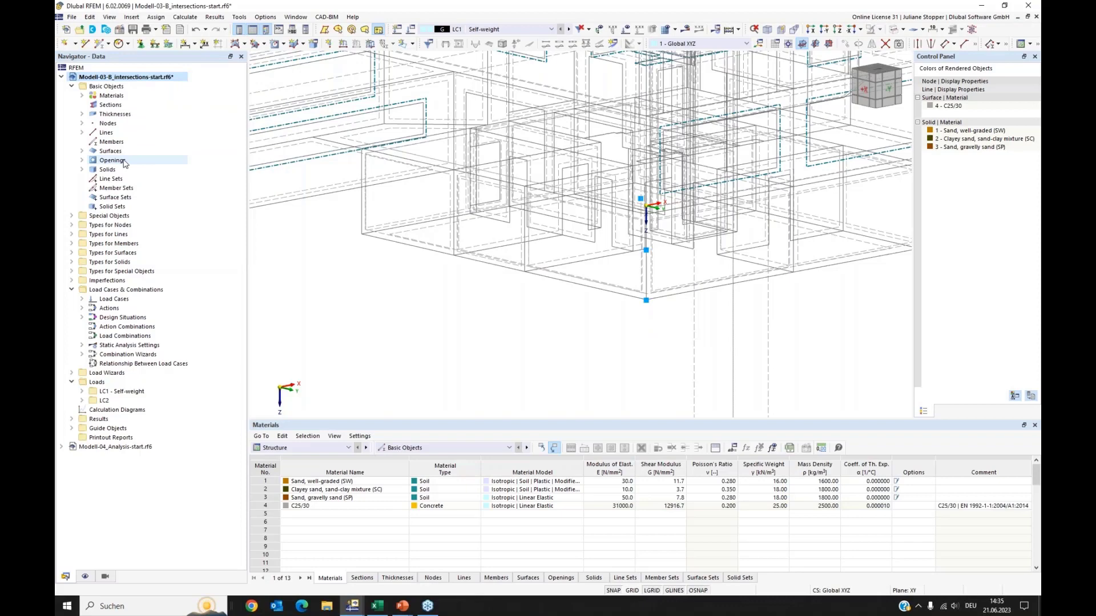
Change the solid type of the extruded basement solid to Intersection and accept regenerating the affected solids
left_click(81, 169)
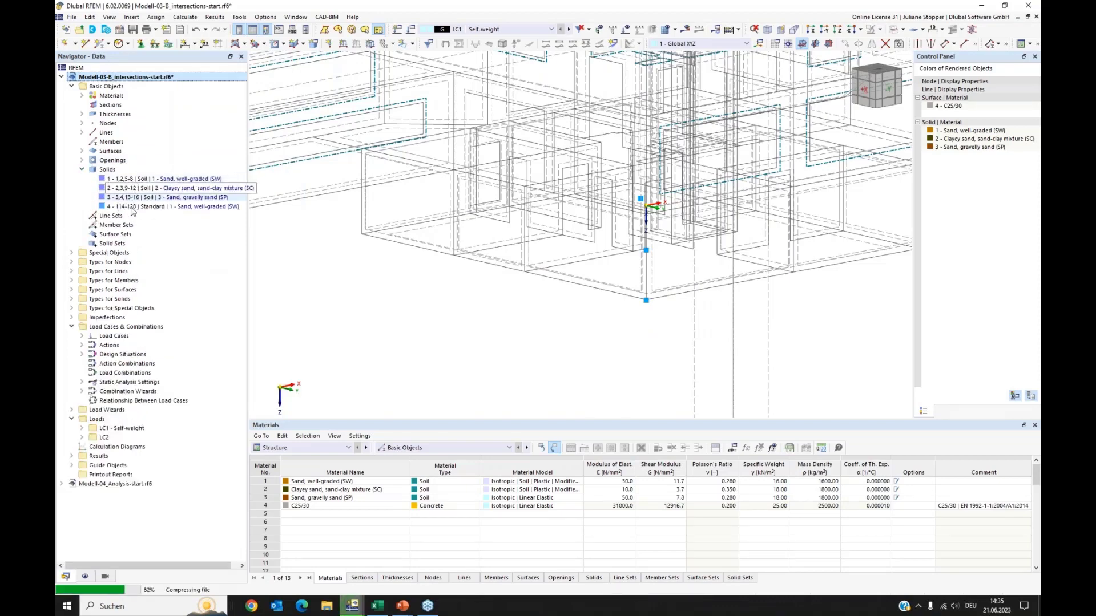
left_click(121, 206)
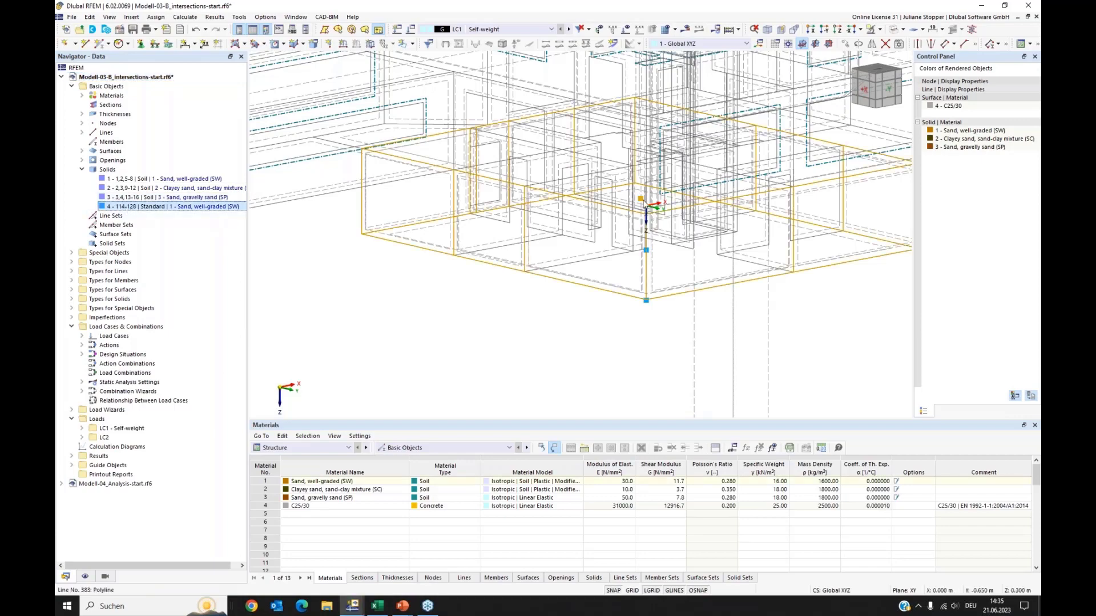
scroll(436, 279, "down", 2)
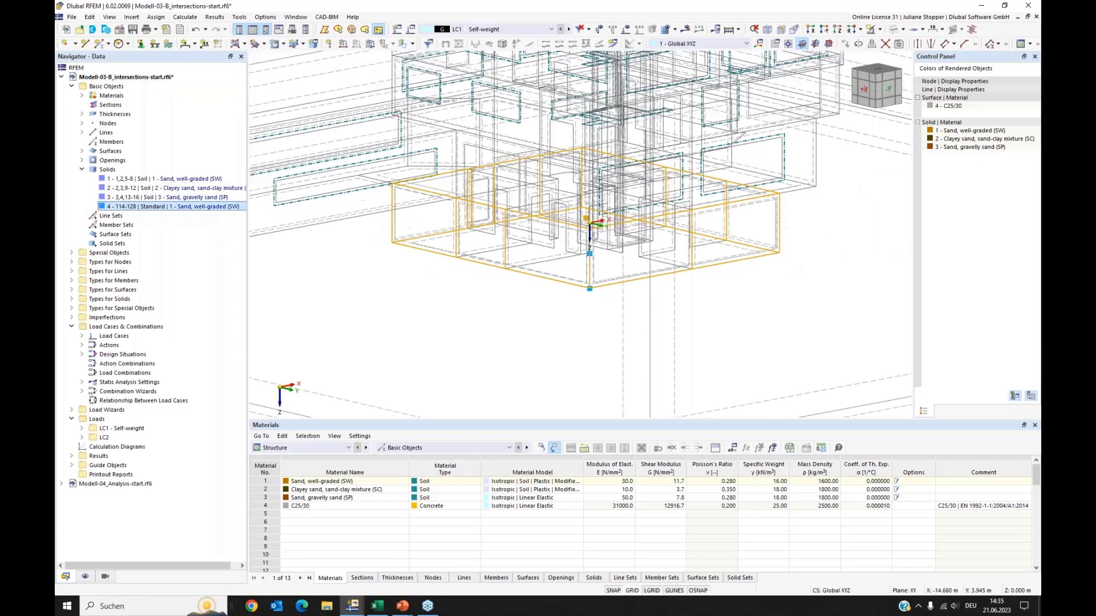
middle_click_drag(437, 279, 401, 275, "ctrl")
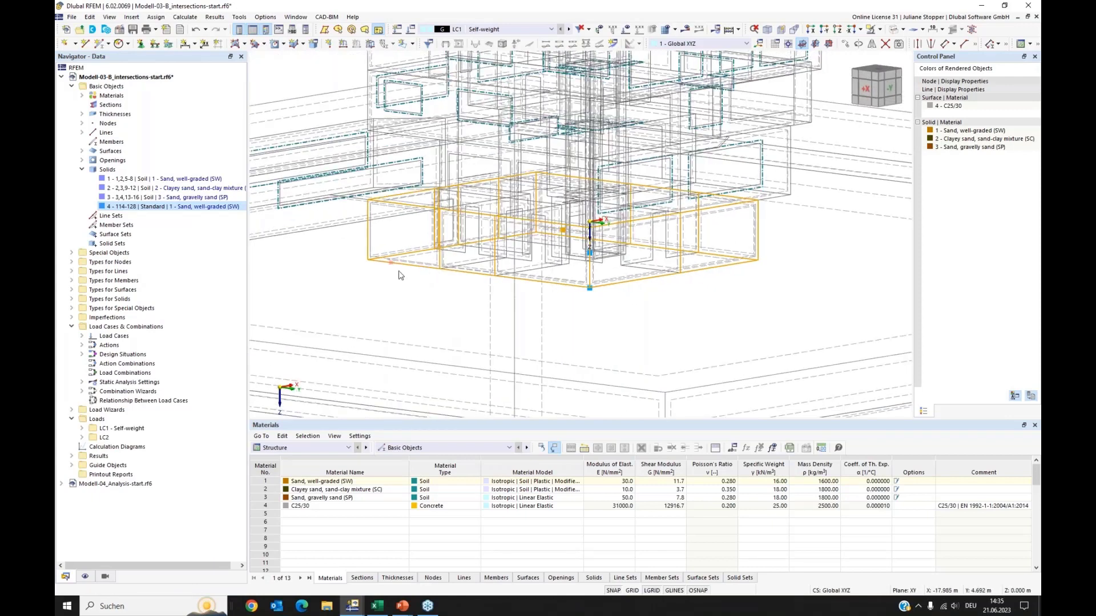
right_click(133, 211)
left_click(156, 216)
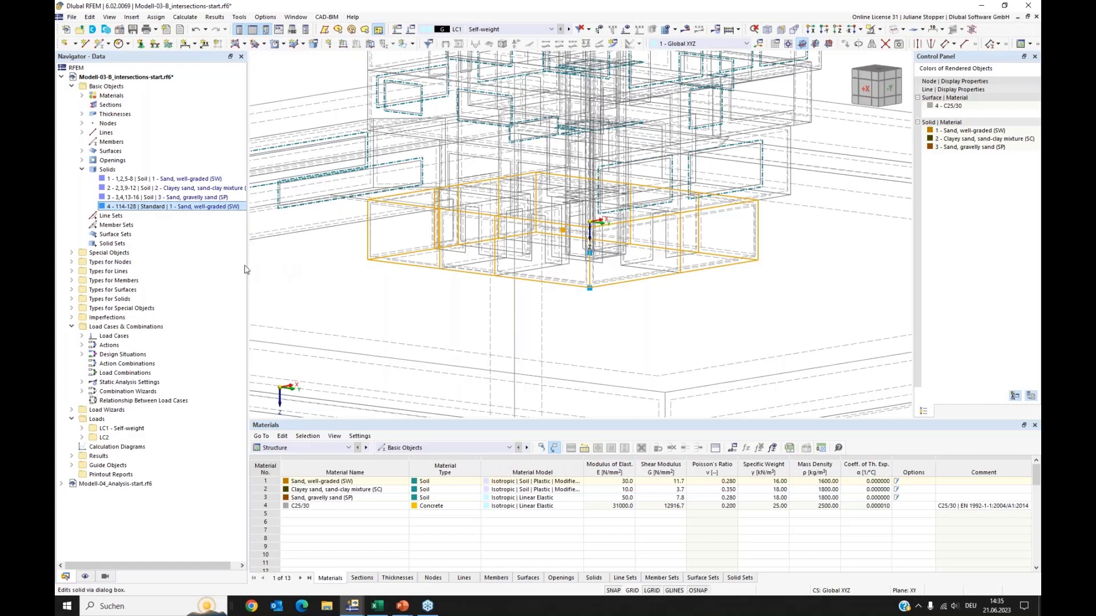
left_click(258, 164)
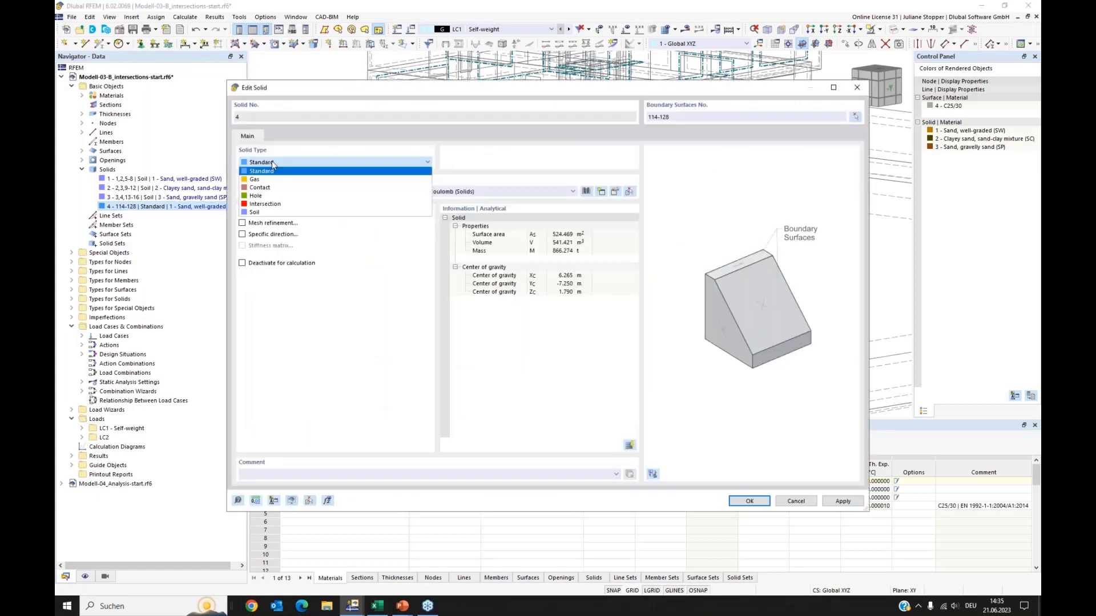
left_click(266, 204)
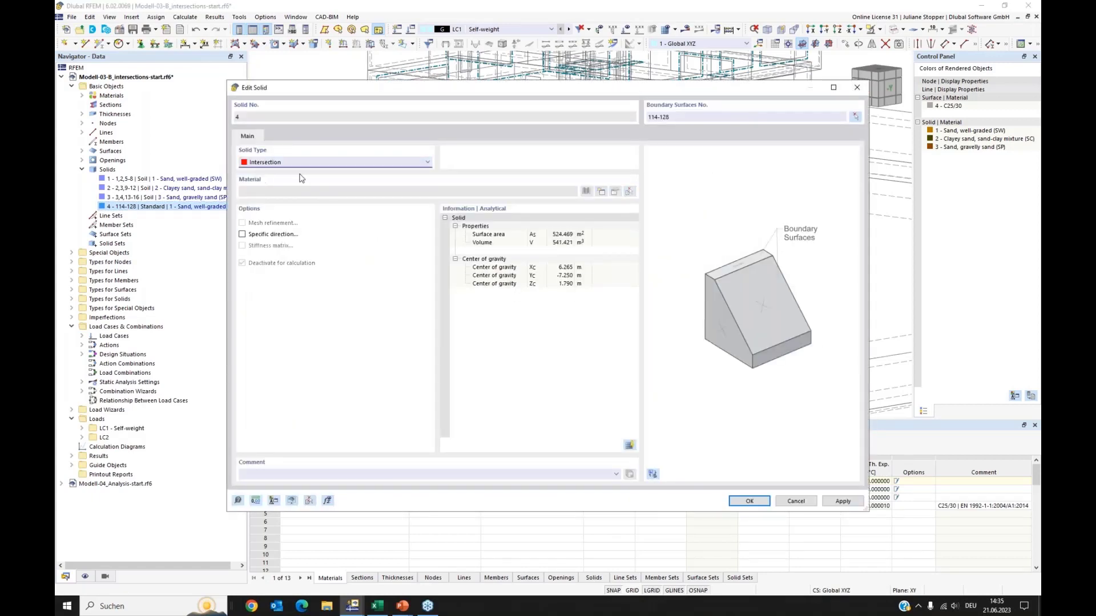
left_click(738, 501)
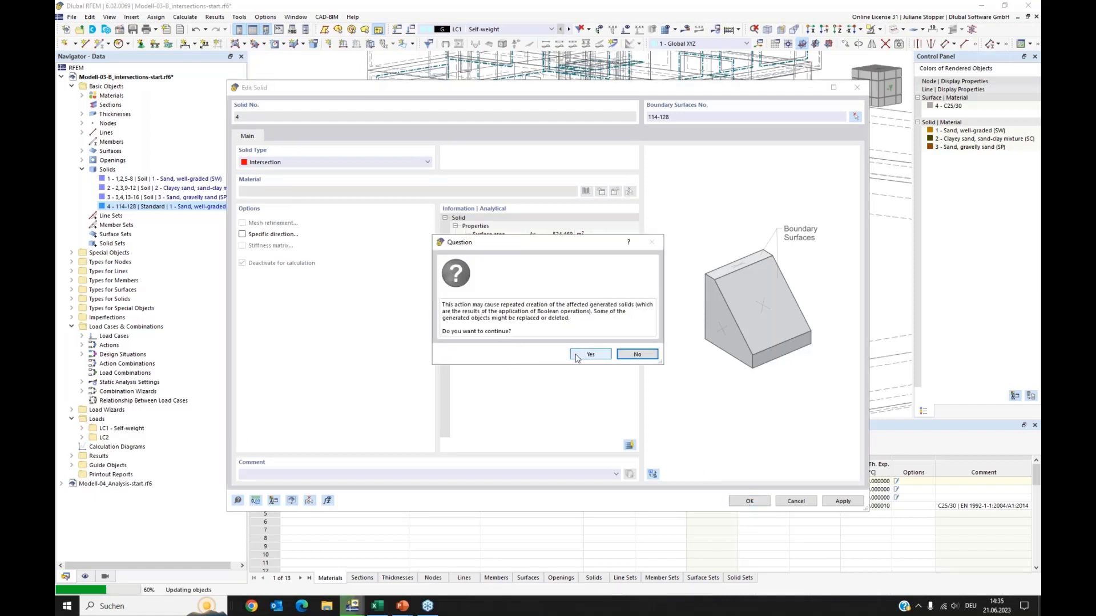
left_click(576, 357)
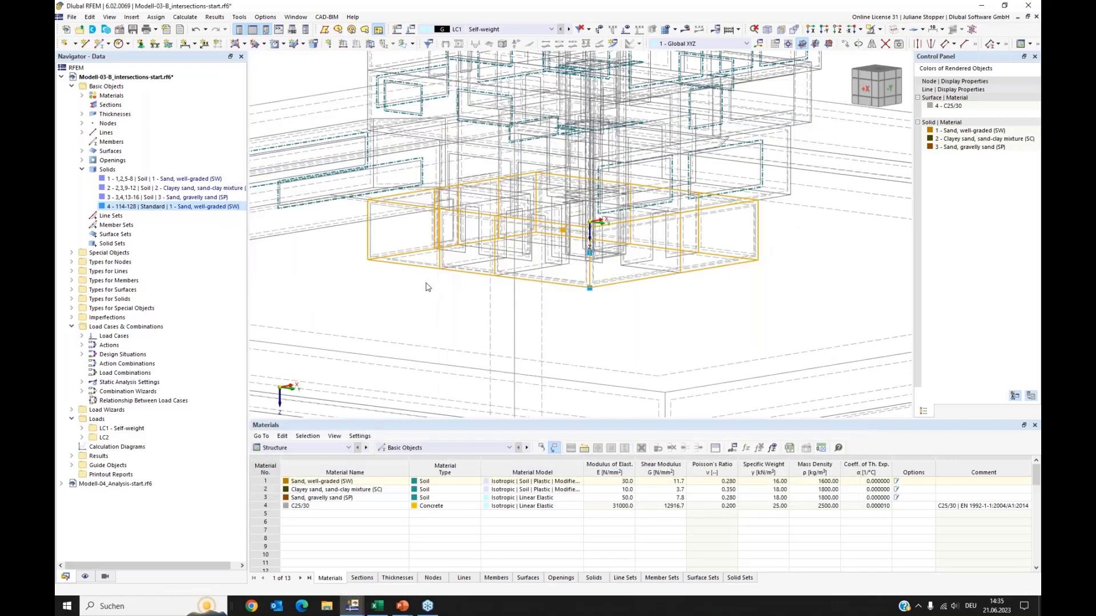
Select the basement area together with the soil layers and cut the selected solids by solid intersections
scroll(430, 287, "down", 2)
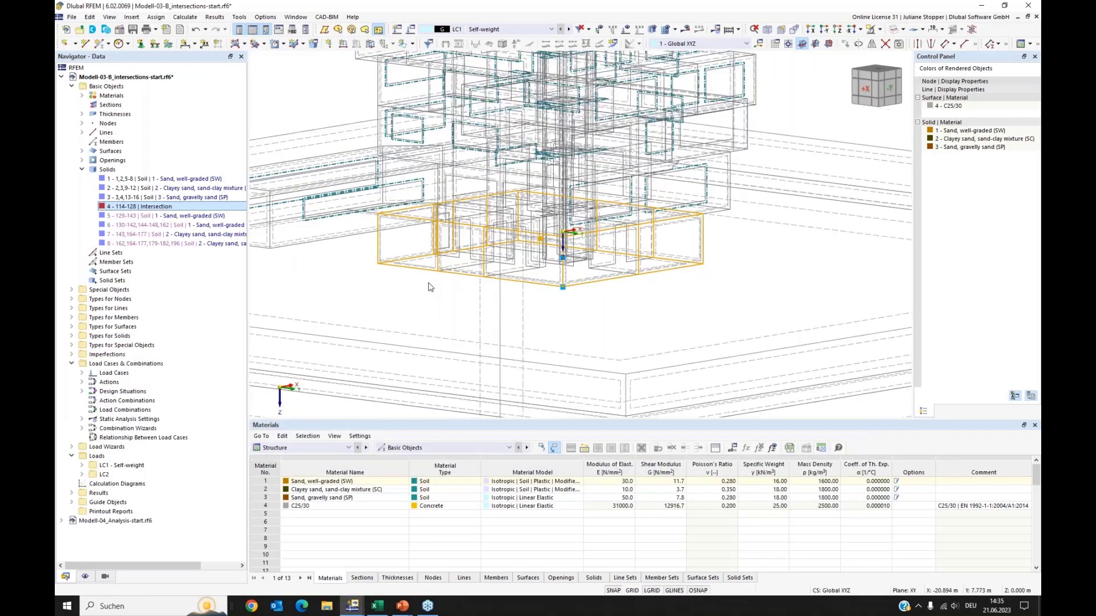
left_click_drag(680, 234, 435, 310)
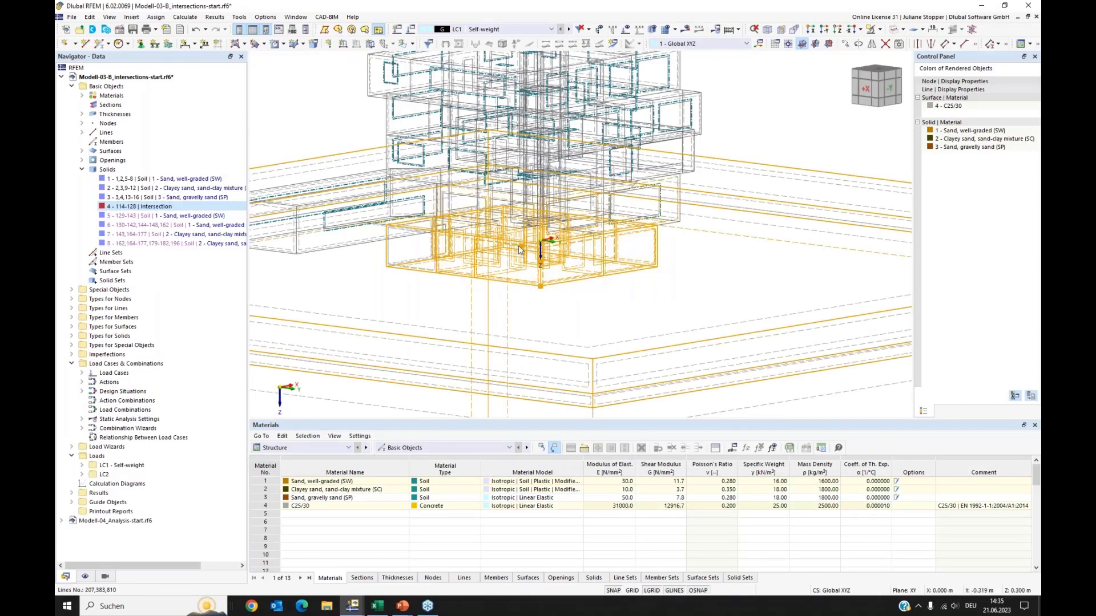
scroll(537, 249, "up", 3)
right_click(527, 248)
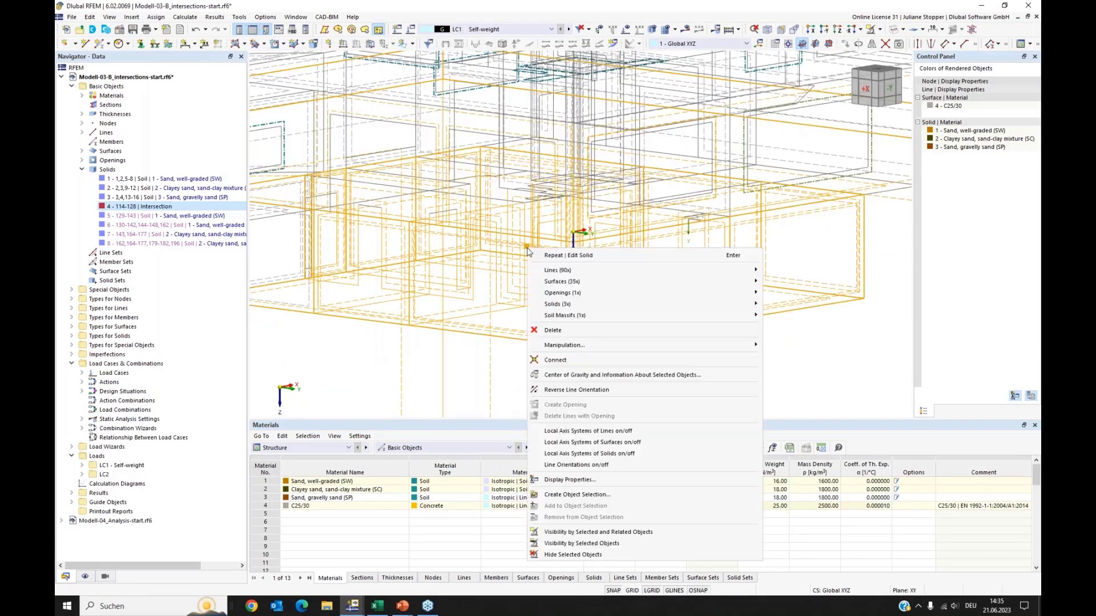
mouse_move(605, 310)
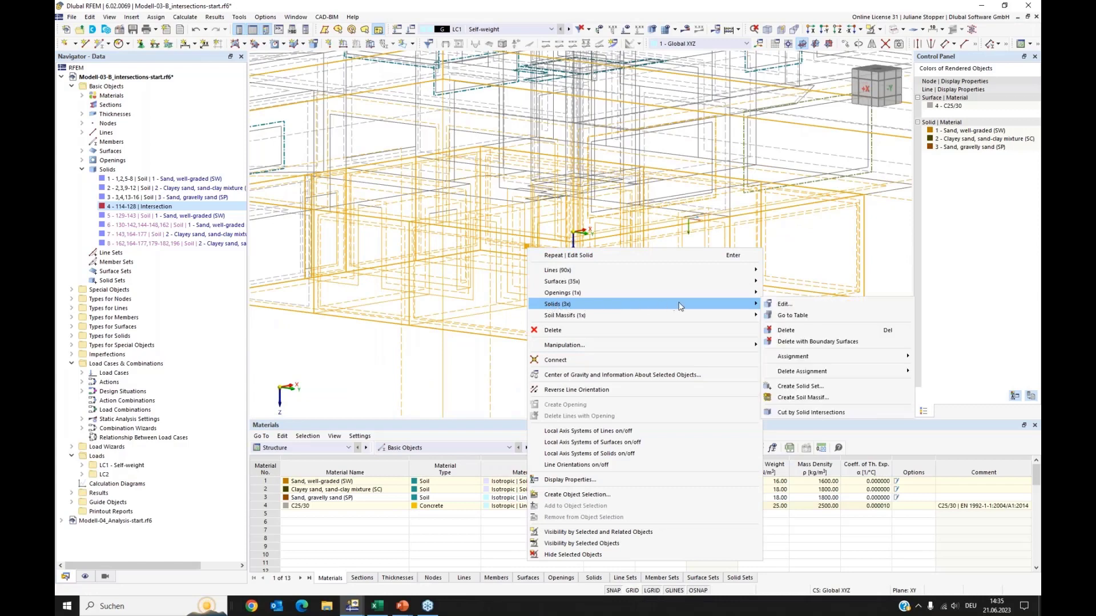
left_click(850, 416)
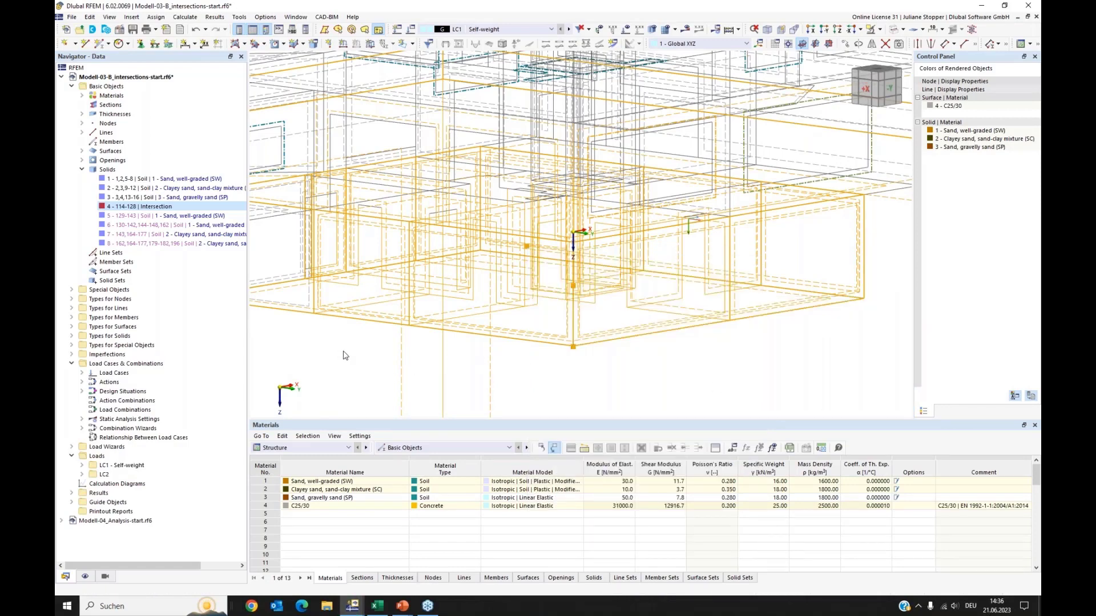
Examine the soil solids produced by the cut by highlighting them one after another in the model
scroll(436, 319, "down", 5)
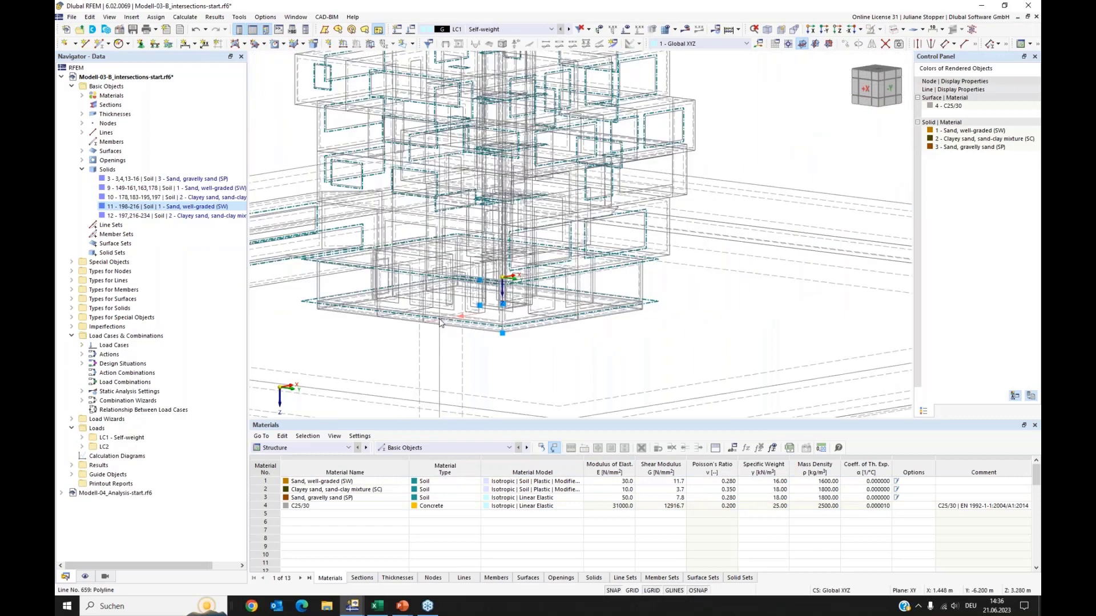
middle_click_drag(344, 330, 405, 319)
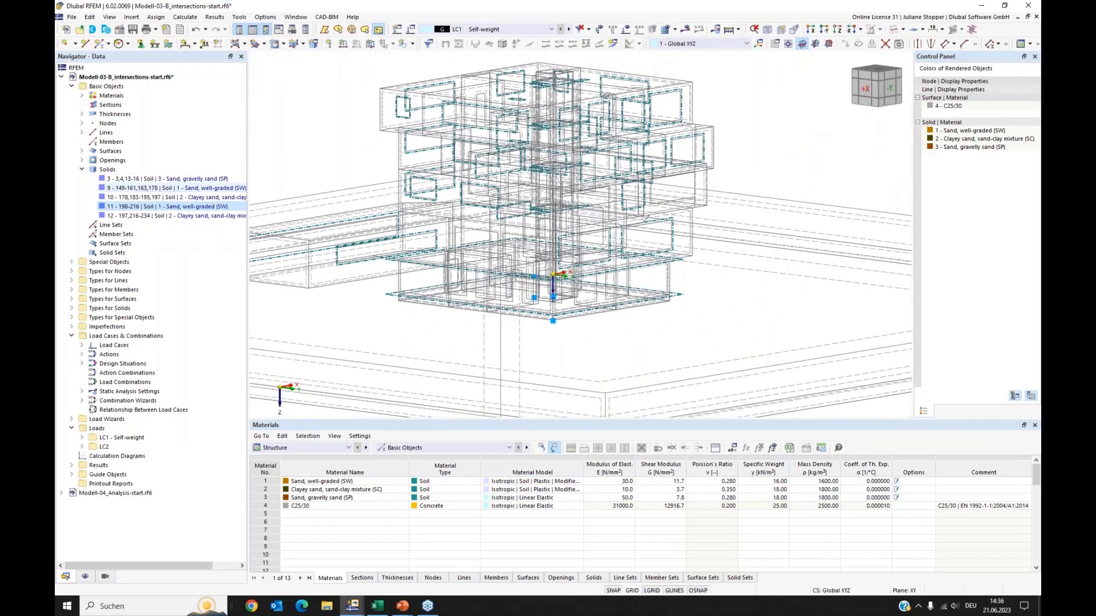
scroll(508, 240, "down", 3)
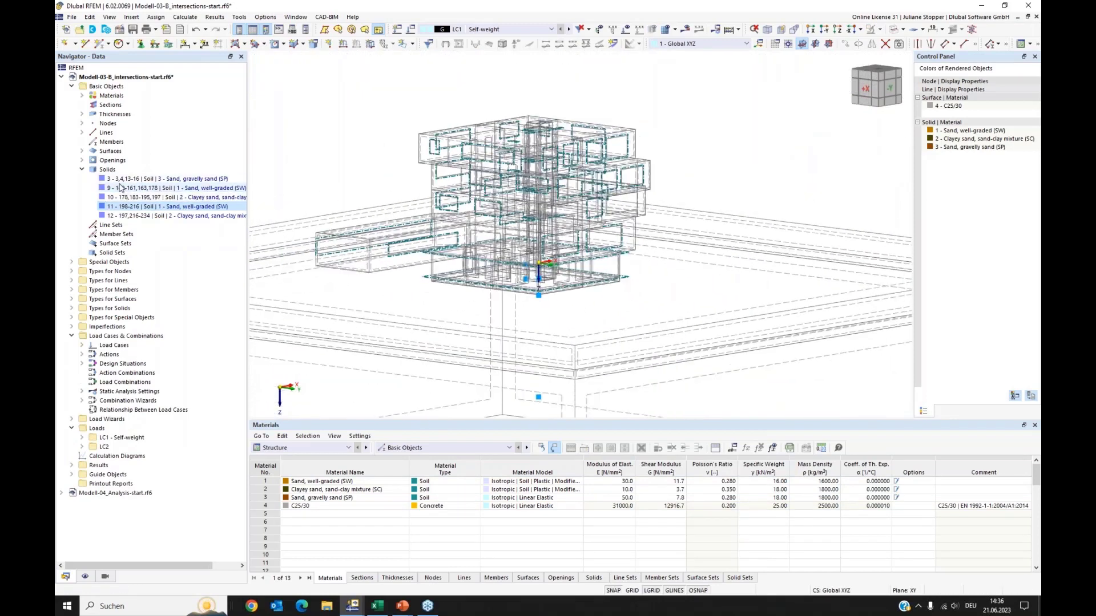
middle_click_drag(443, 182, 529, 153)
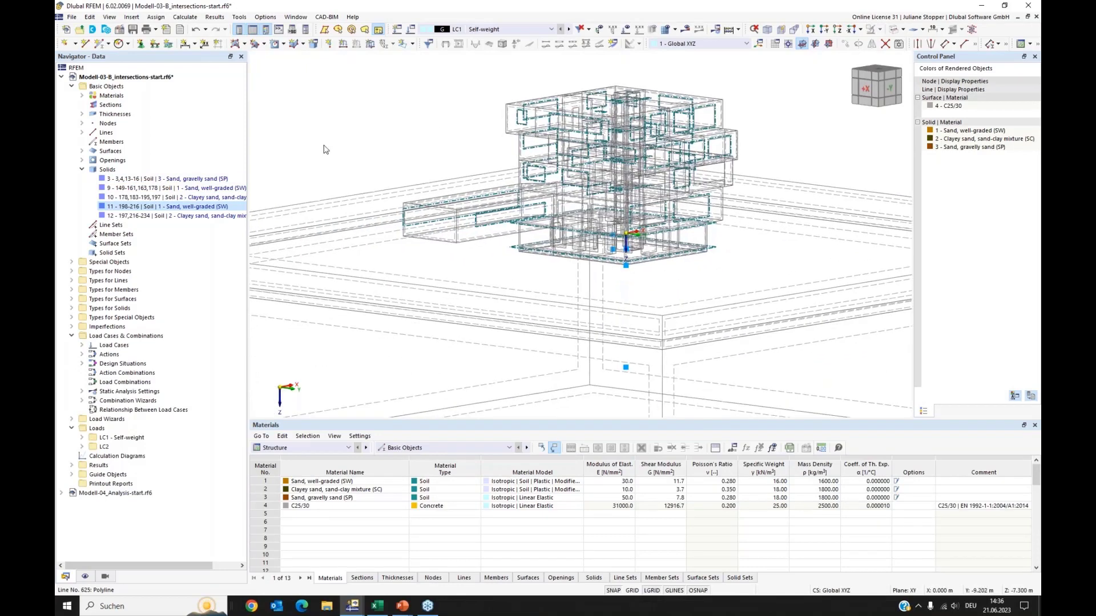
left_click(118, 180)
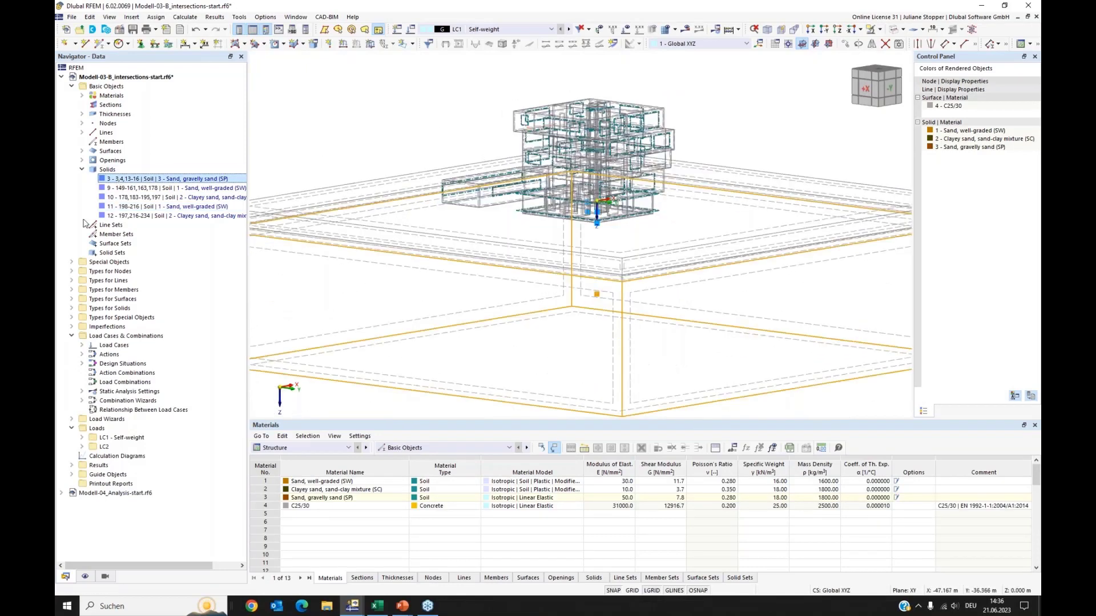
left_click(111, 208)
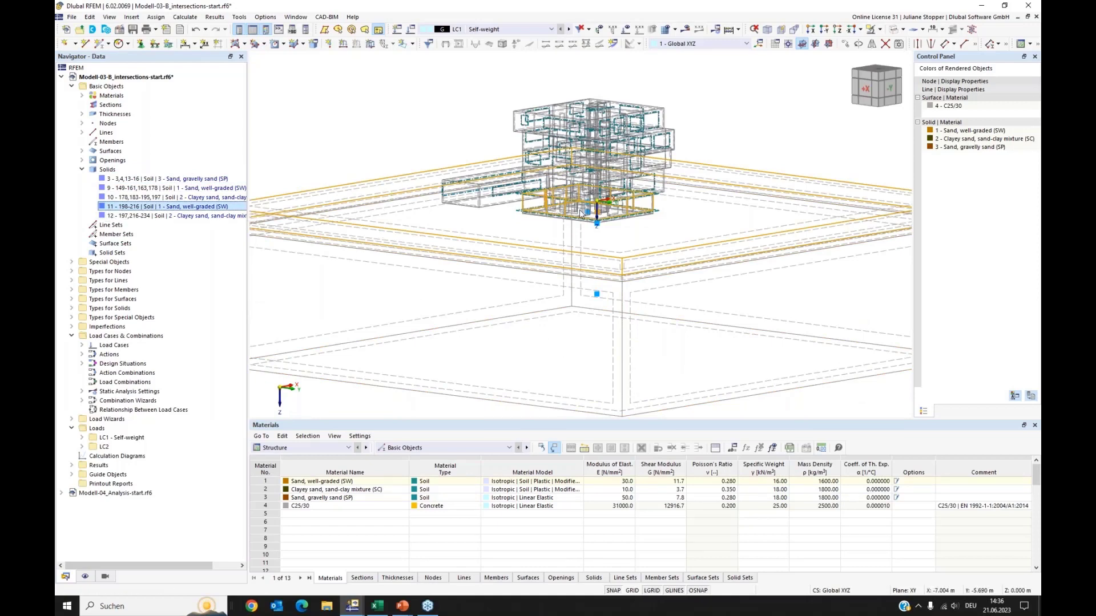
left_click(153, 217)
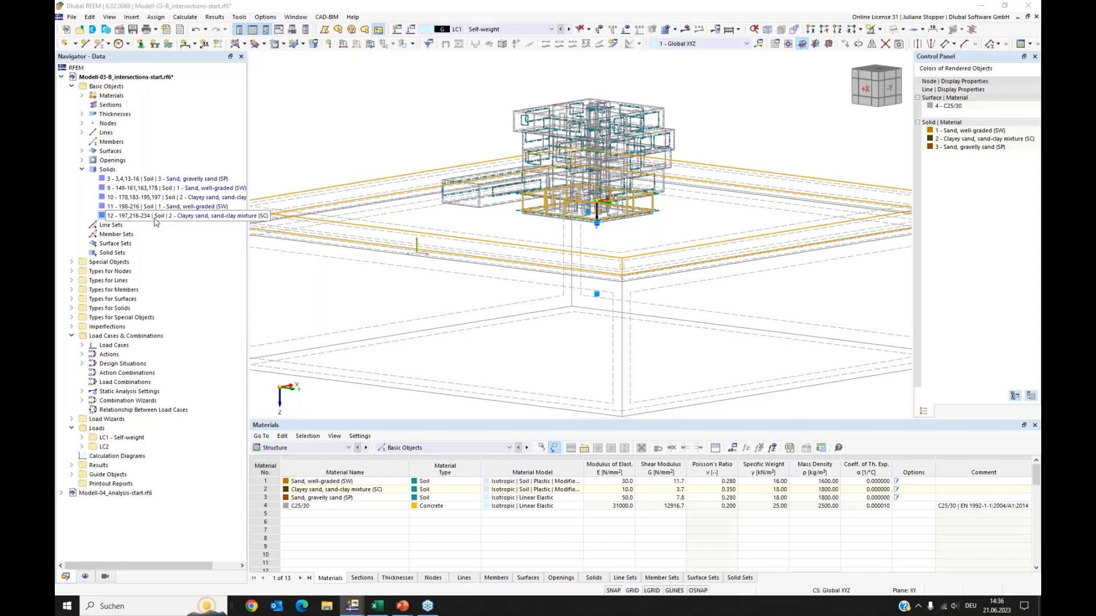
left_click(144, 191)
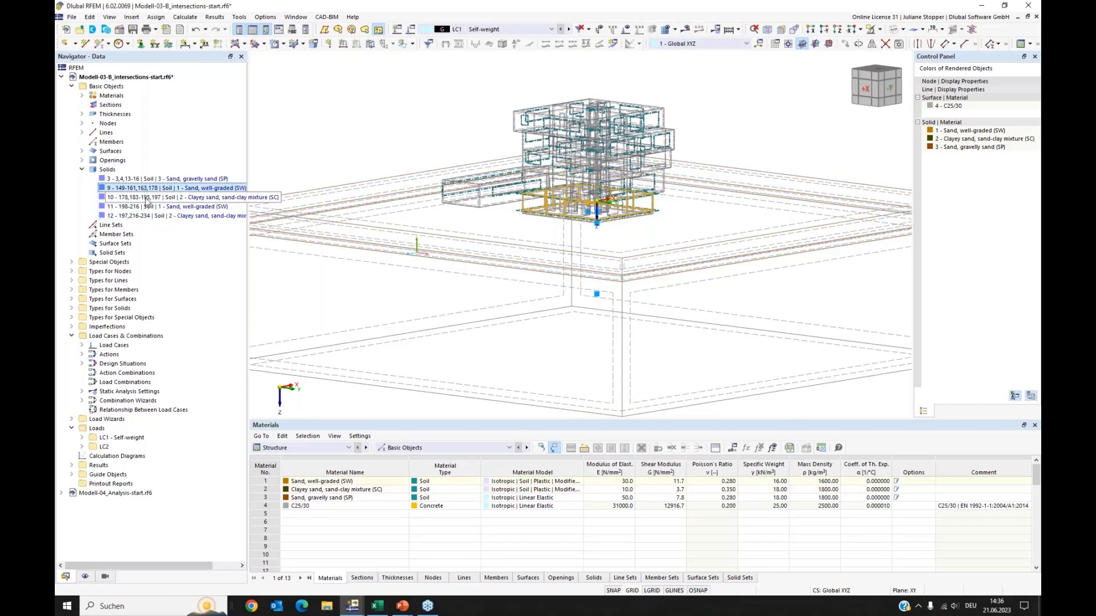
left_click(148, 196)
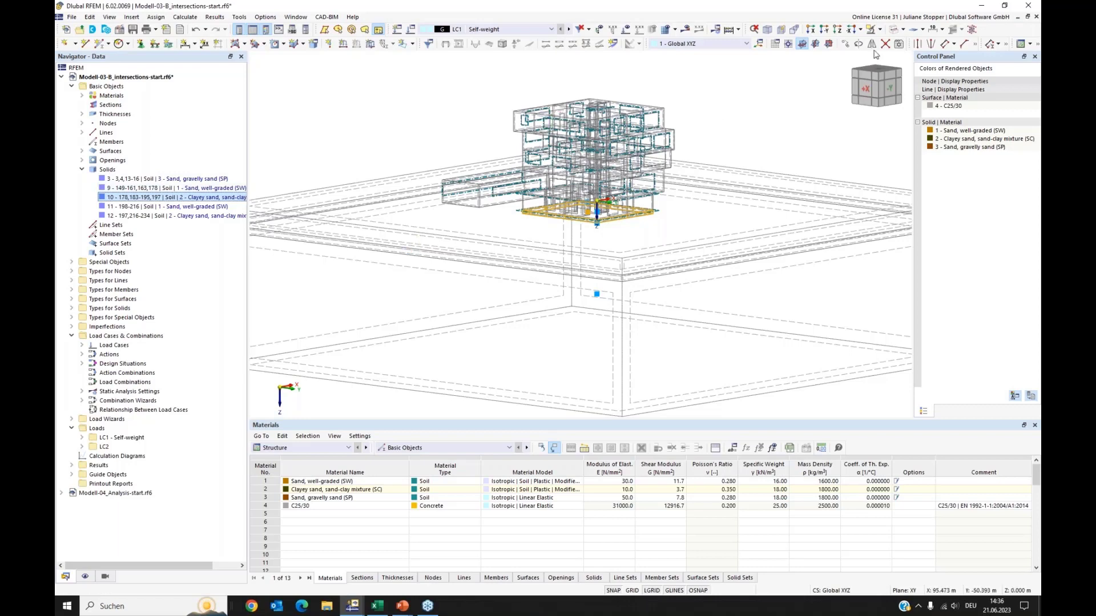
Switch to solid rendered display and delete soil solids 9 and 10 inside the basement together with their boundary surfaces
left_click(893, 30)
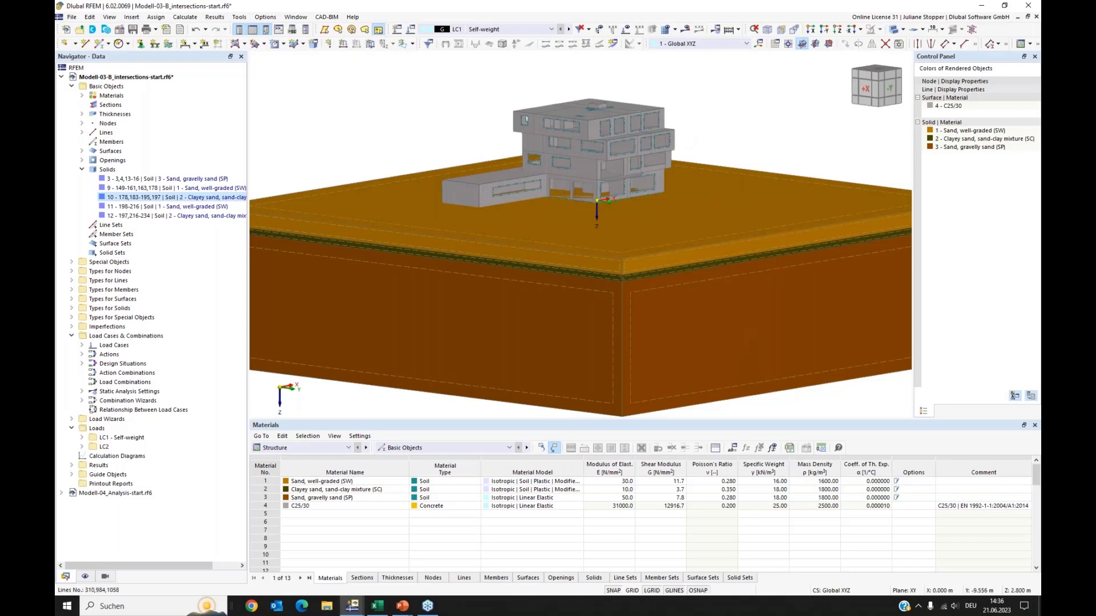
mouse_move(562, 226)
middle_mouse_down("ctrl")
mouse_move(560, 238)
mouse_move(572, 215)
middle_mouse_up("ctrl")
scroll(553, 203, "up", 2)
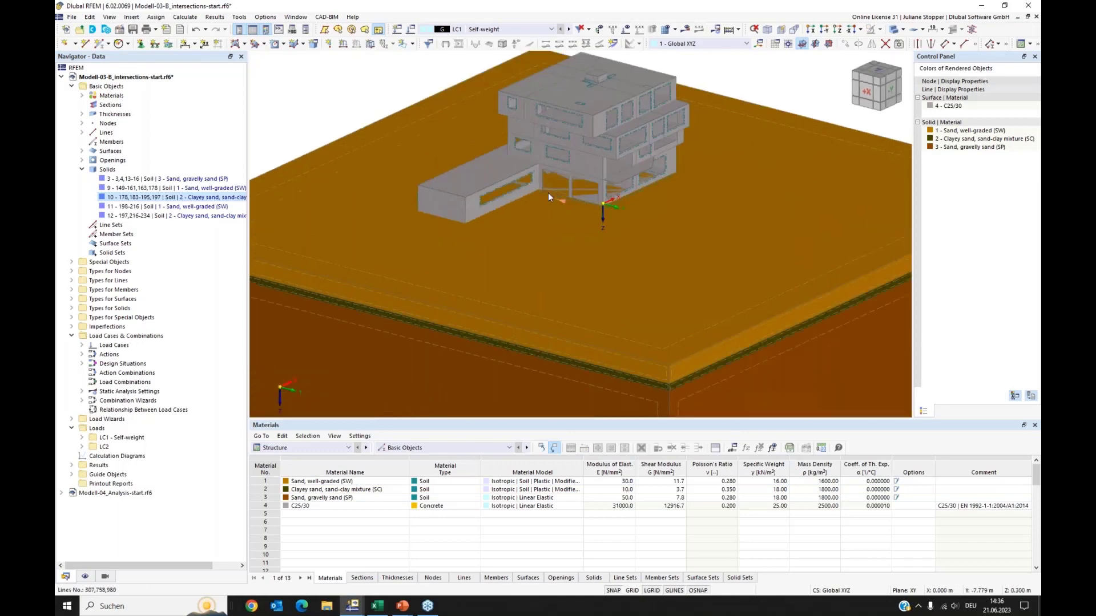
scroll(627, 239, "down", 1)
middle_click_drag(626, 239, 615, 224, "ctrl")
left_click(135, 189, "ctrl")
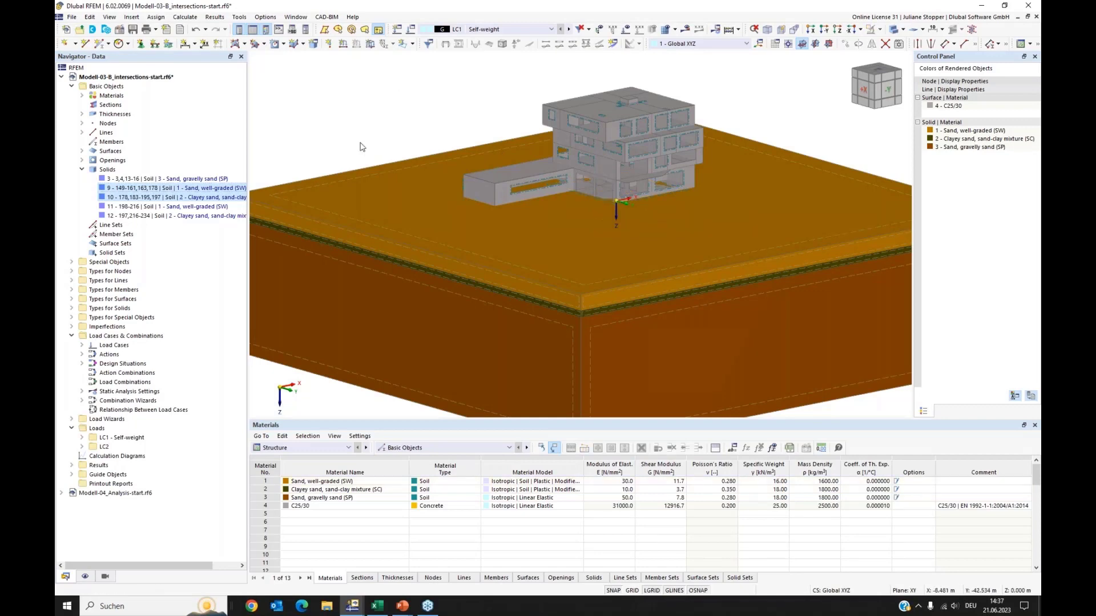
right_click(134, 188)
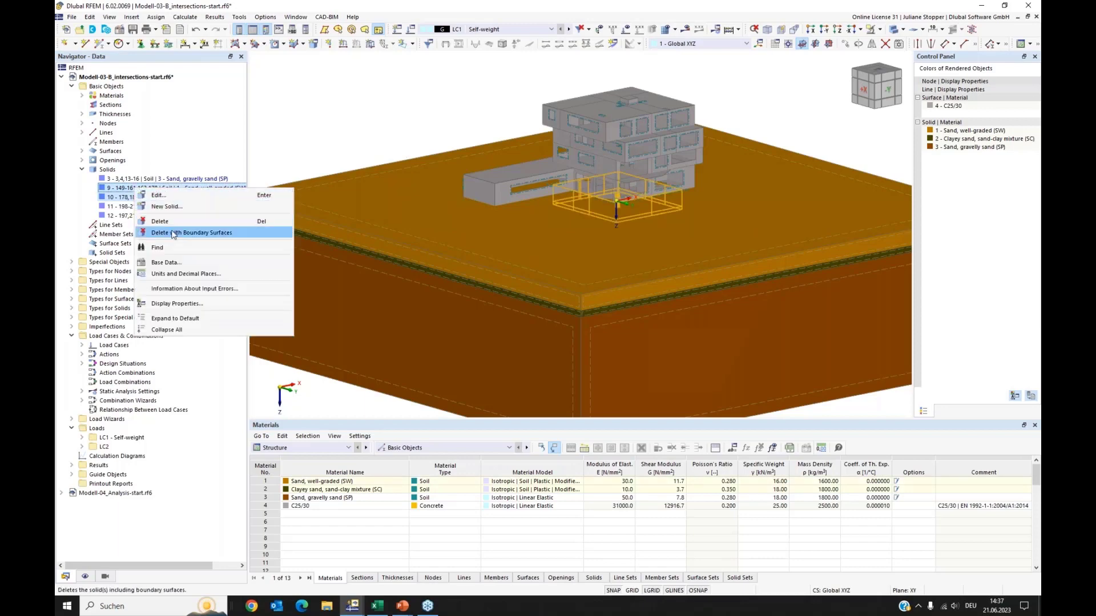
left_click(177, 231)
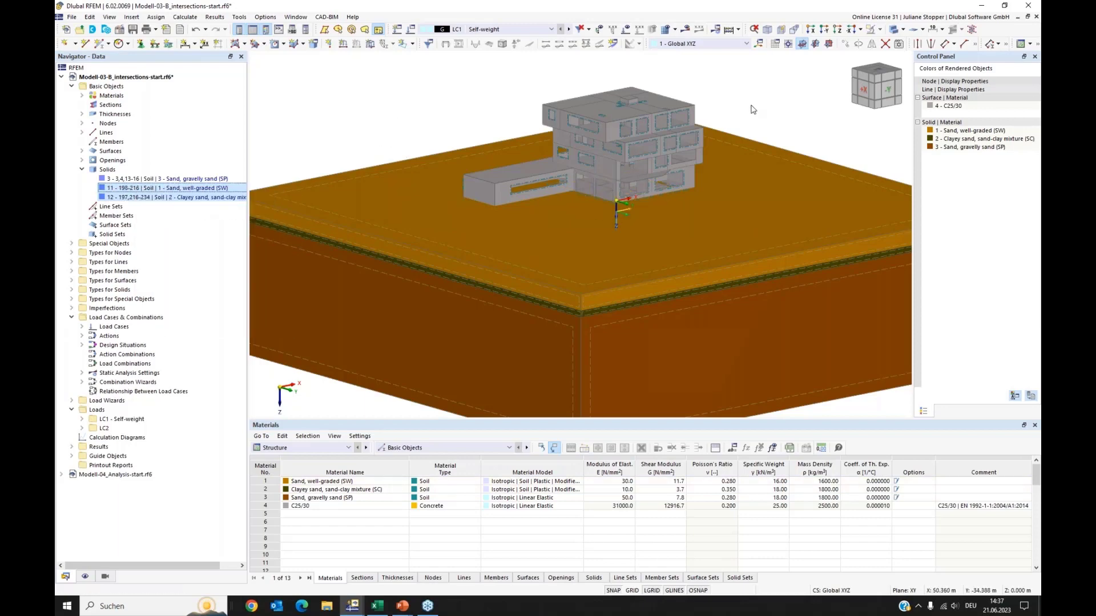
Switch to transparent display and inspect the remaining soil layers and the excavation around the basement
left_click(896, 33)
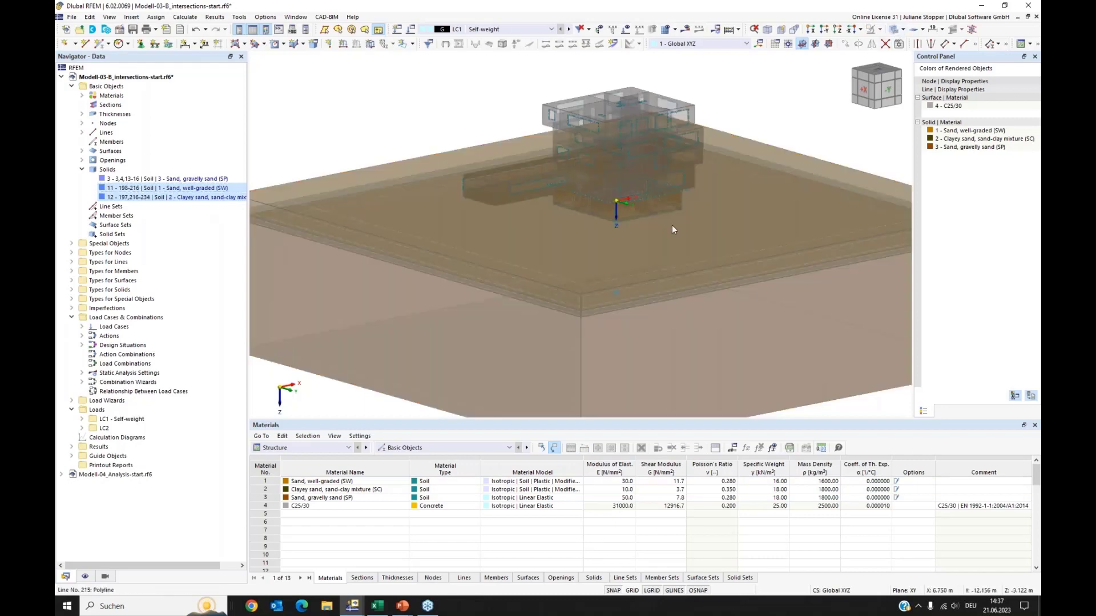
middle_click_drag(646, 252, 620, 224, "ctrl")
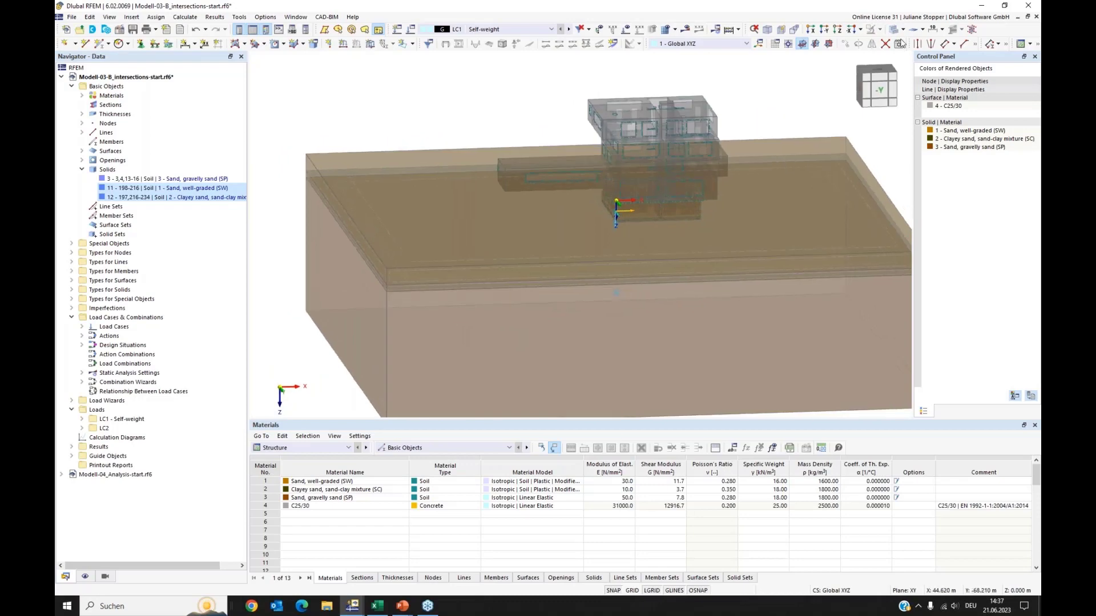
left_click(129, 188)
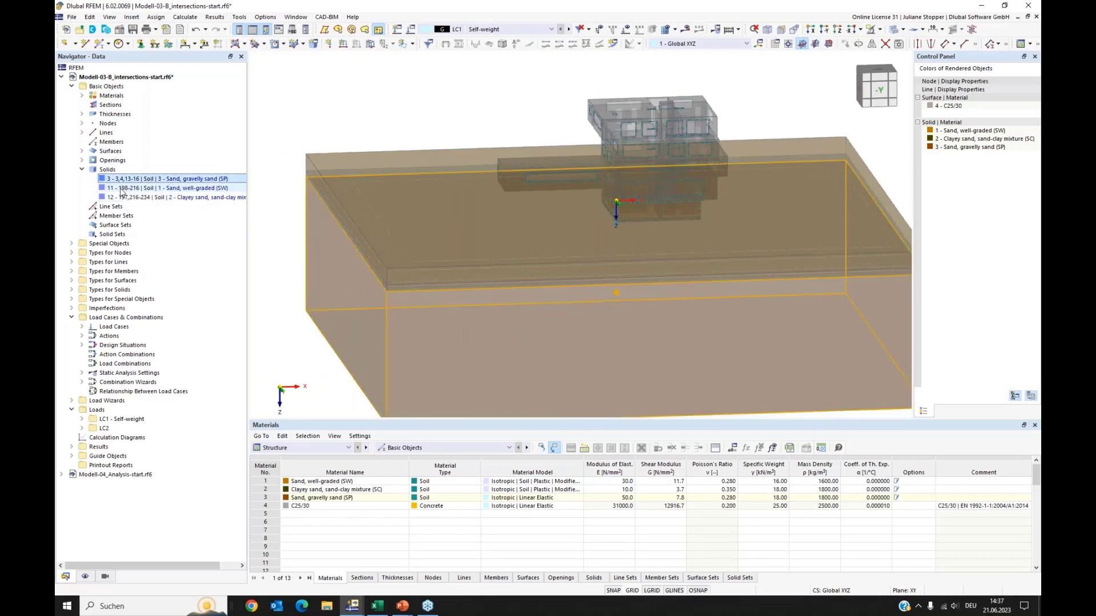
left_click(125, 198)
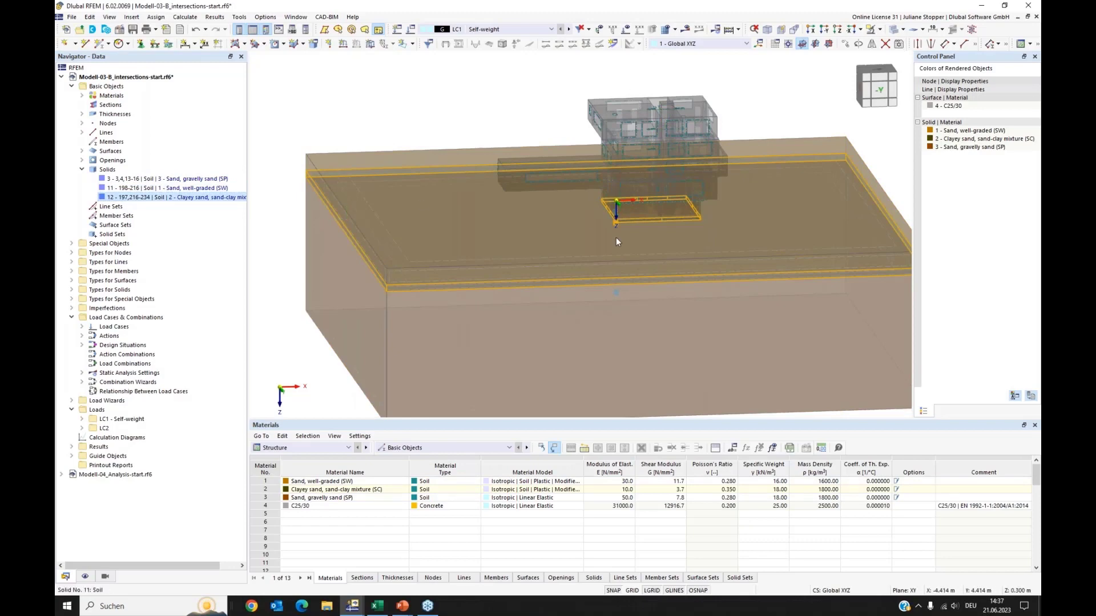
scroll(633, 238, "up", 3)
scroll(621, 234, "up", 1)
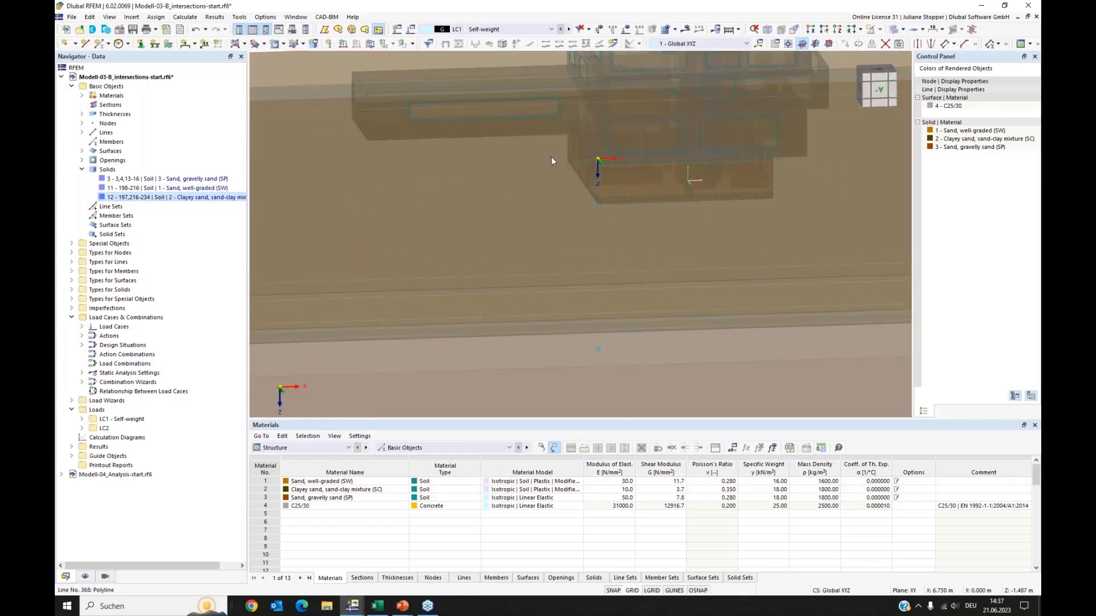
scroll(607, 224, "down", 2)
middle_click_drag(487, 261, 501, 224, "ctrl")
scroll(472, 175, "down", 3)
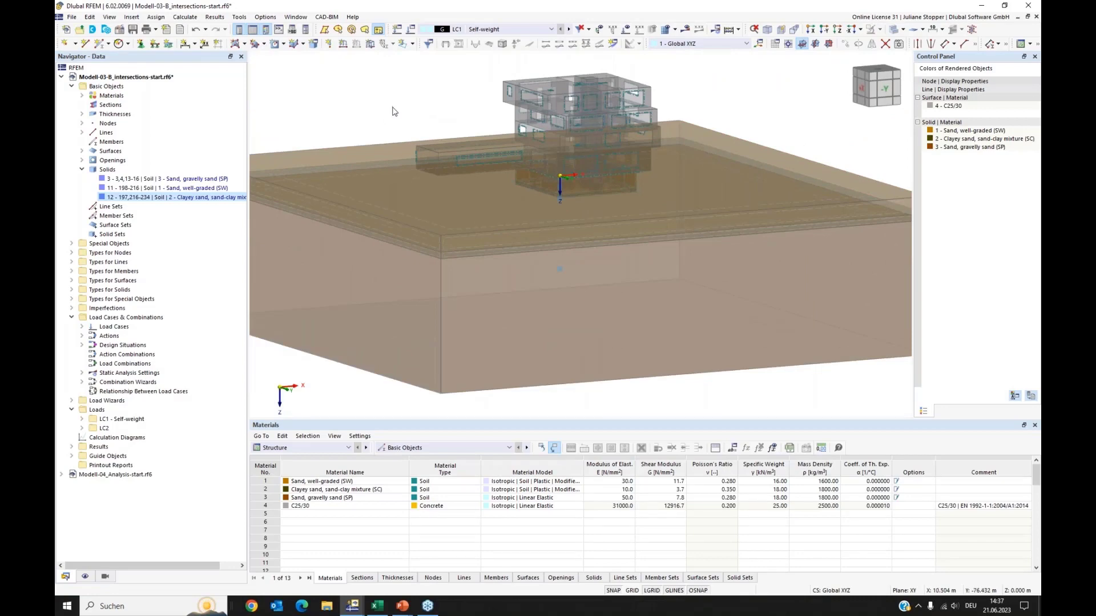
middle_click_drag(371, 127, 358, 174)
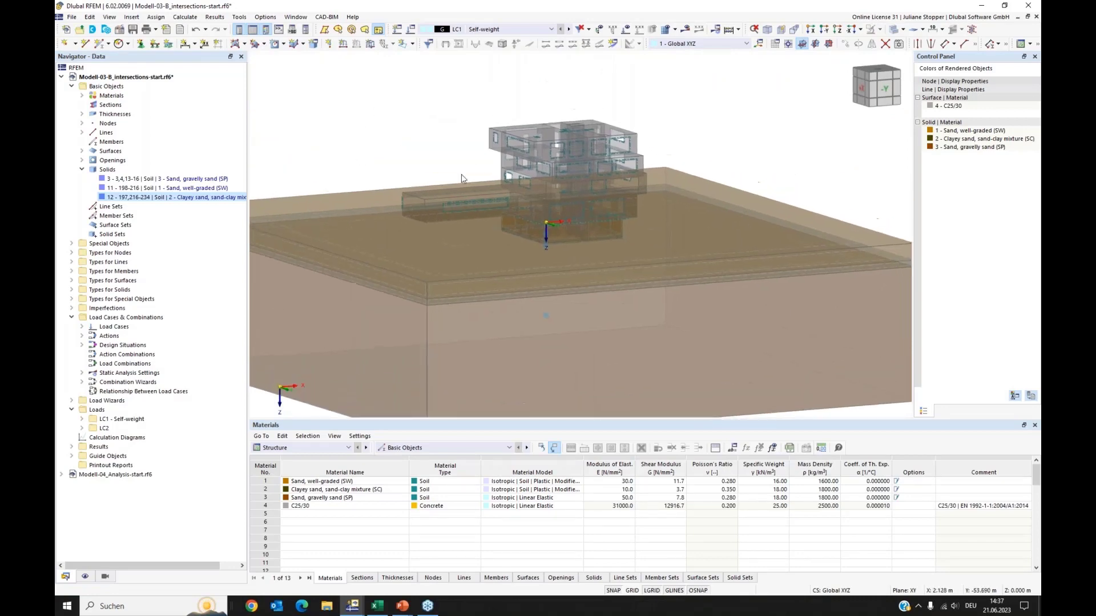
Check the model for identical nodes and apply Unite nodes/supports and delete unused nodes to all found groups
left_click(239, 17)
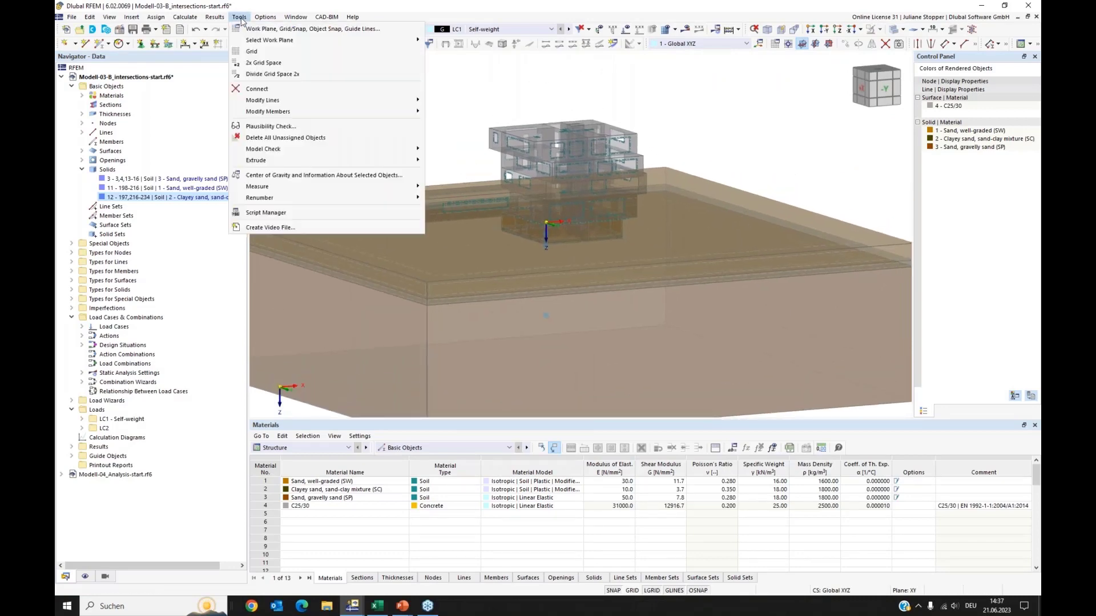
mouse_move(277, 151)
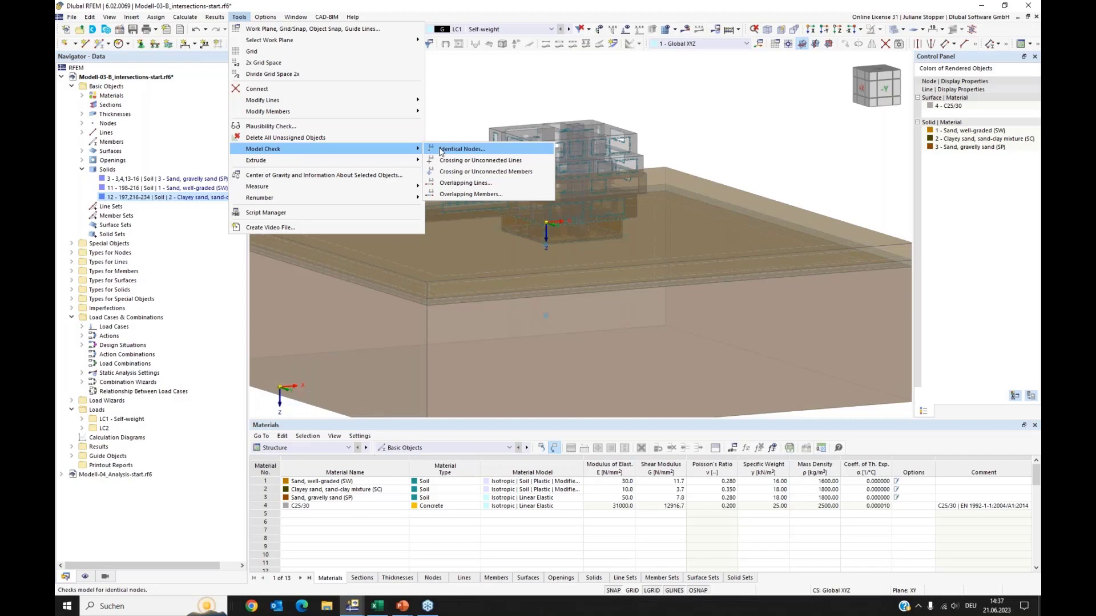
left_click(459, 149)
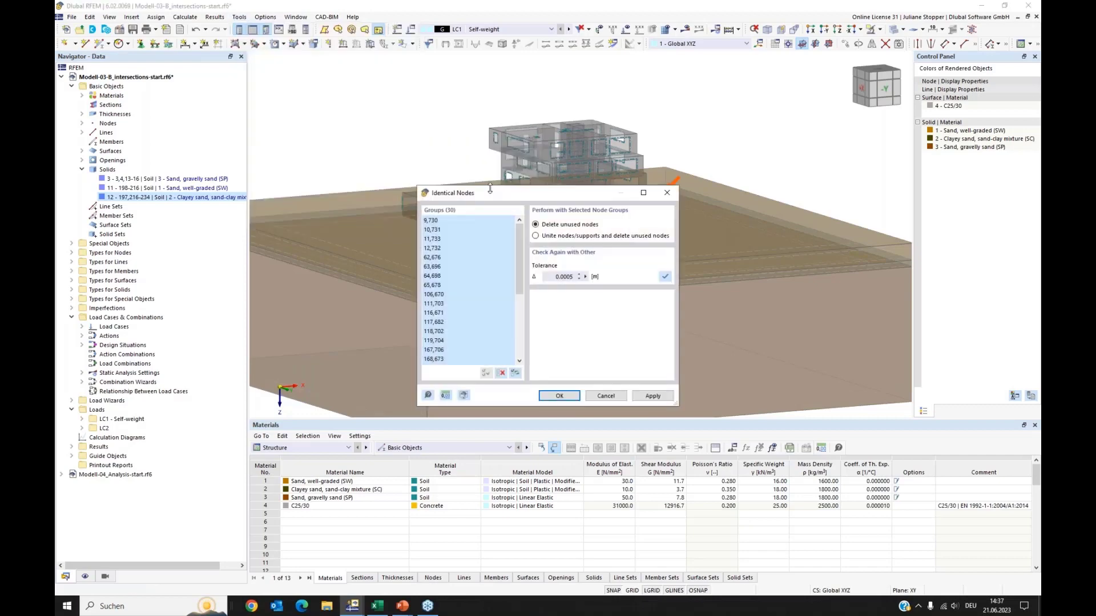
left_click_drag(488, 195, 444, 174)
left_click_drag(413, 140, 349, 93)
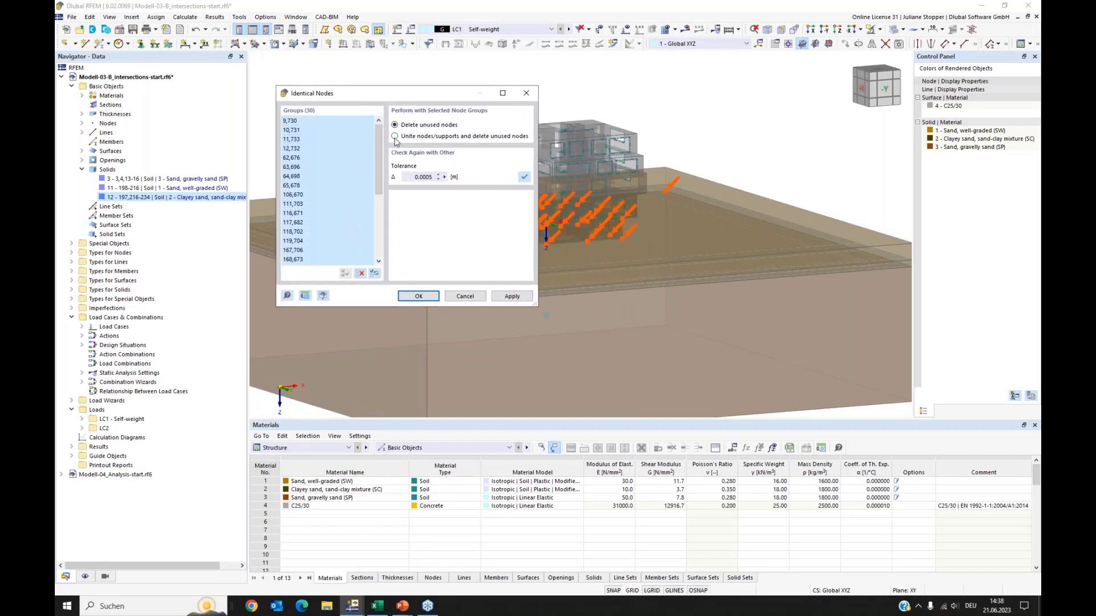
left_click(395, 137)
left_click(419, 298)
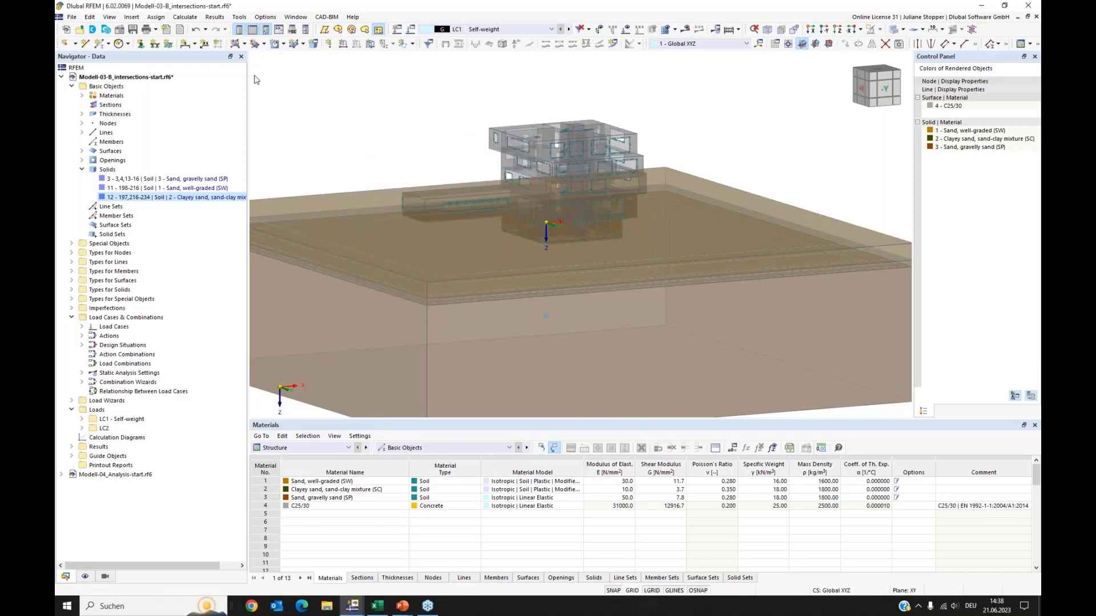
Run the model check for overlapping lines and close its dialog after viewing the groups
left_click(243, 18)
mouse_move(423, 149)
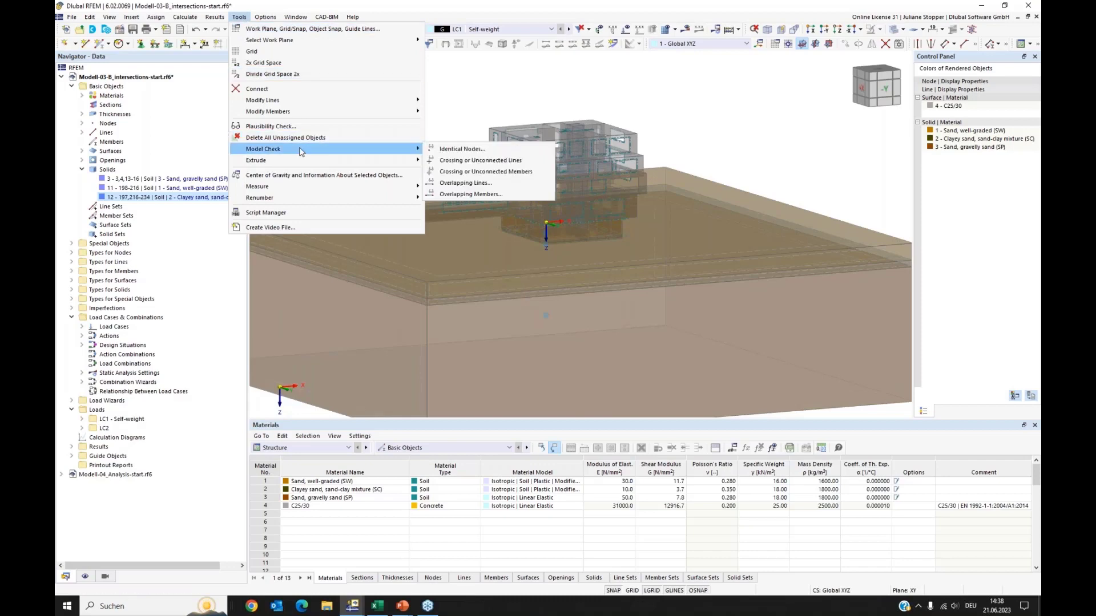
left_click(449, 184)
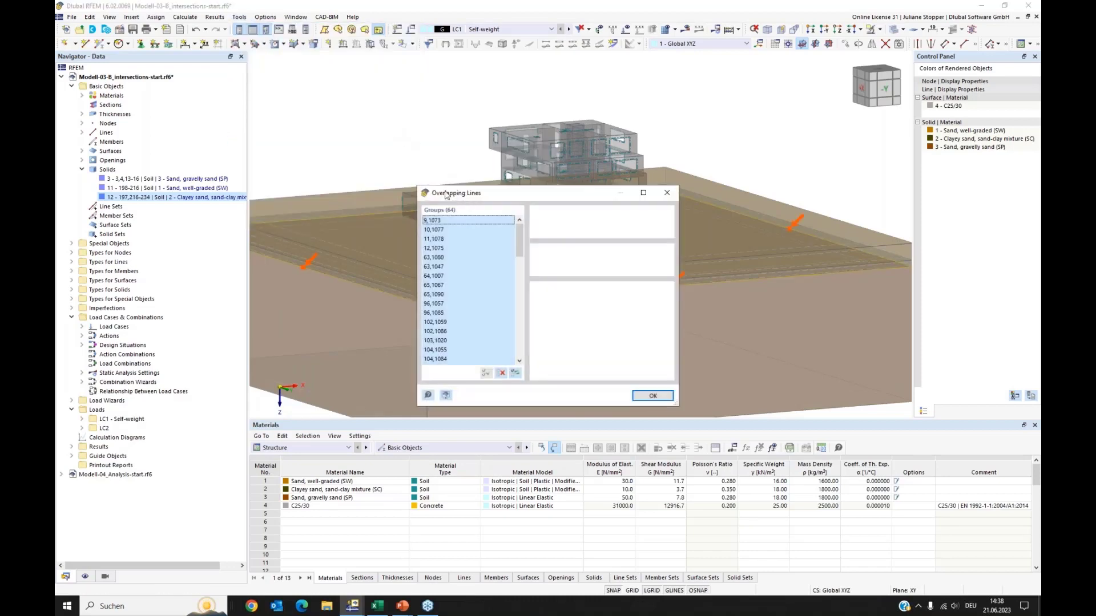
left_click(667, 192)
Connect the objects of the building and the soil by enclosing them in one selection window
scroll(677, 149, "down", 4)
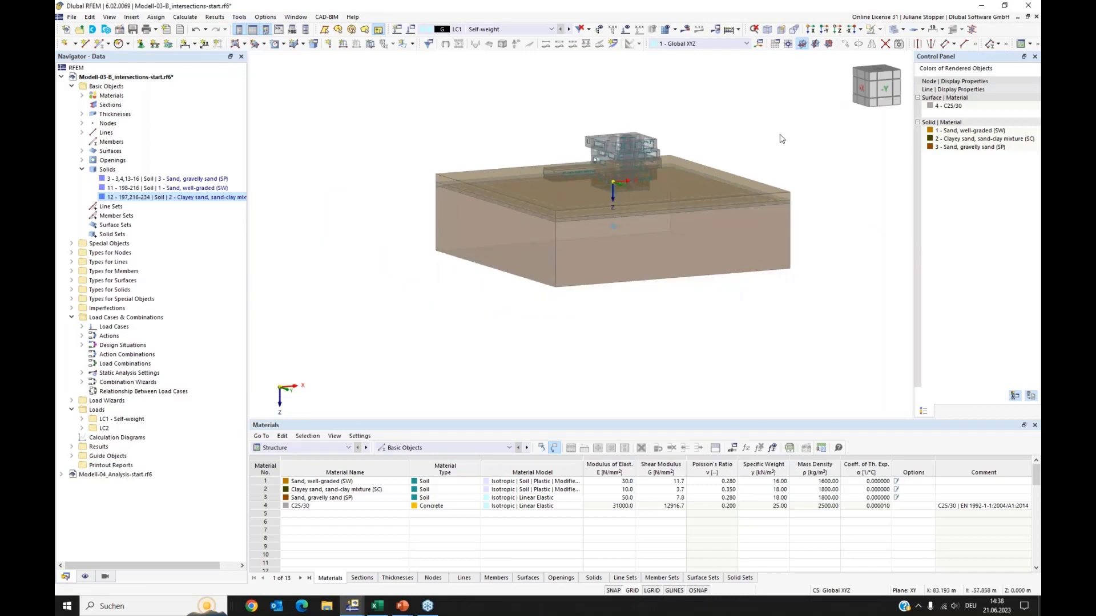
left_click(886, 44)
left_click_drag(807, 101, 431, 237)
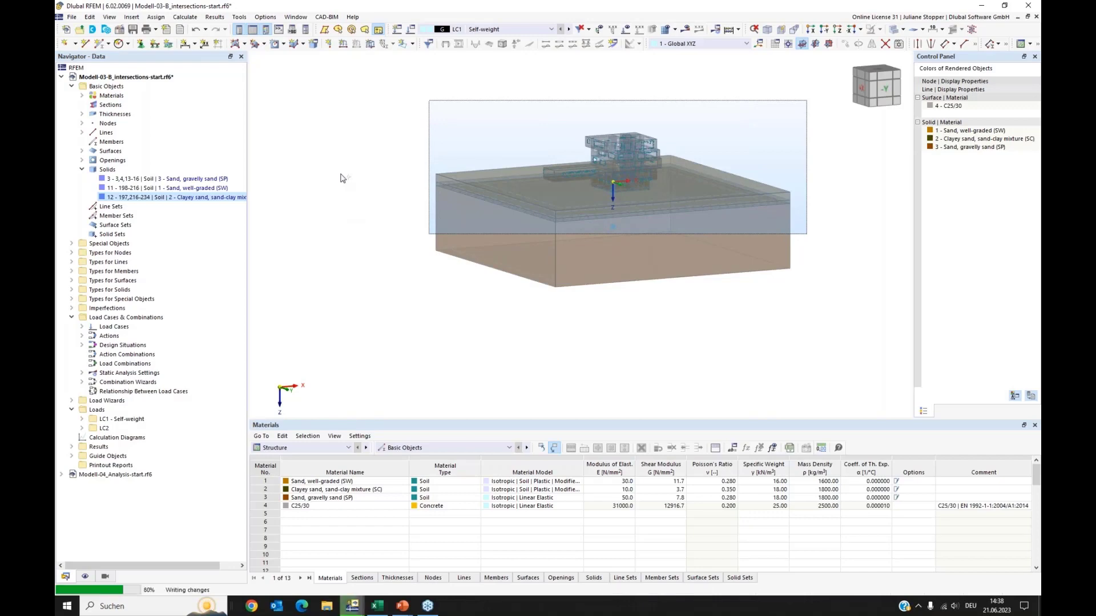
Run the model check for overlapping lines again on the connected building and soil model and close its message
middle_click_drag(742, 119, 687, 180)
left_click(242, 18)
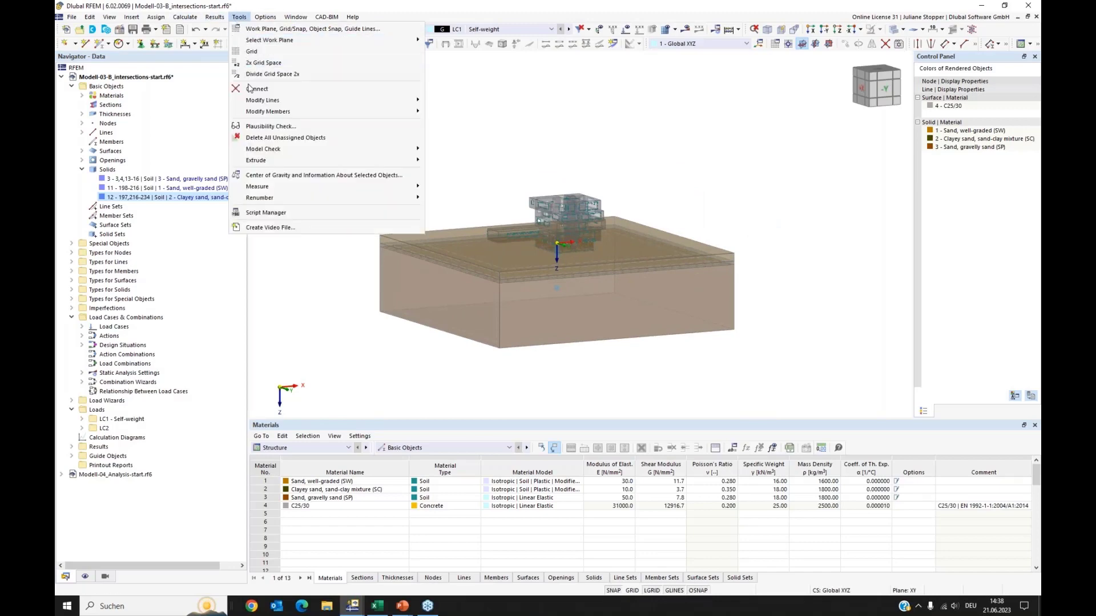
mouse_move(420, 151)
left_click(465, 183)
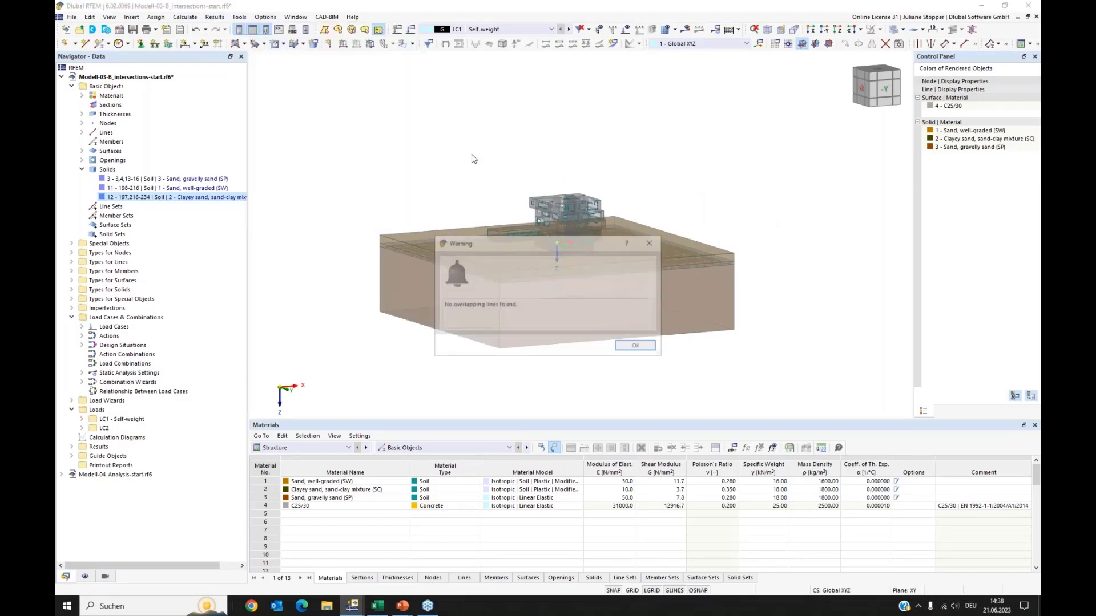
left_click(652, 246)
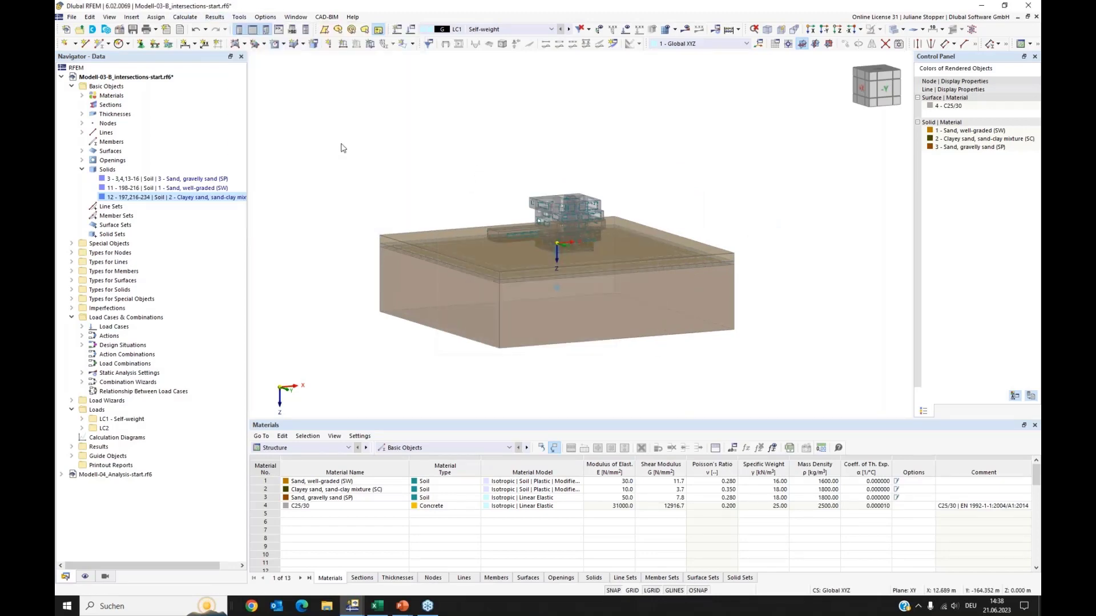
Generate and display the finite element mesh of the connected building and soil model
scroll(507, 114, "up", 3)
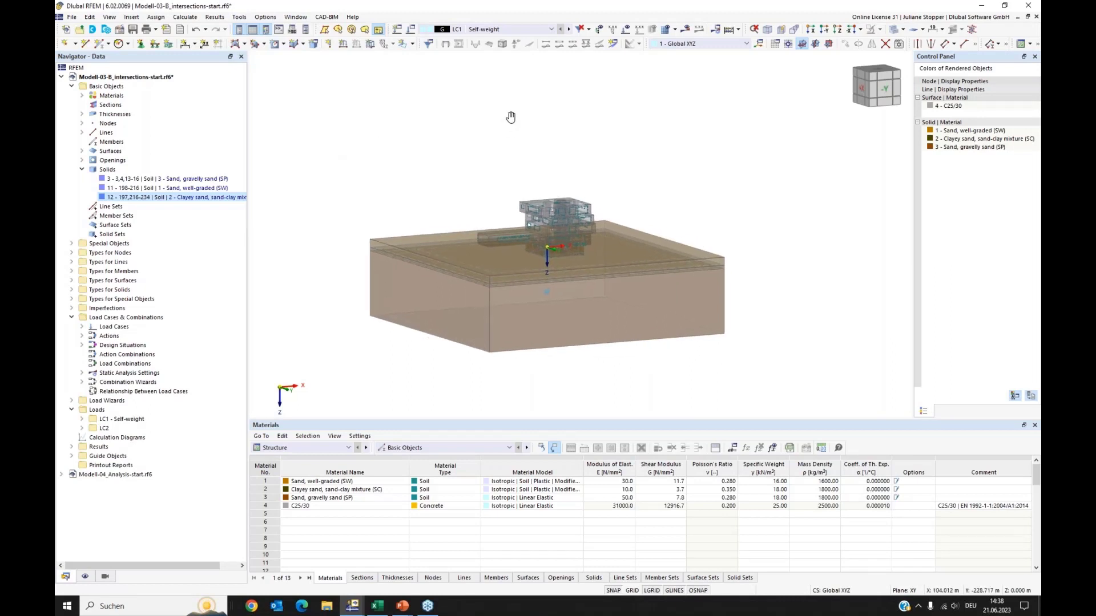
middle_click_drag(465, 169, 469, 115)
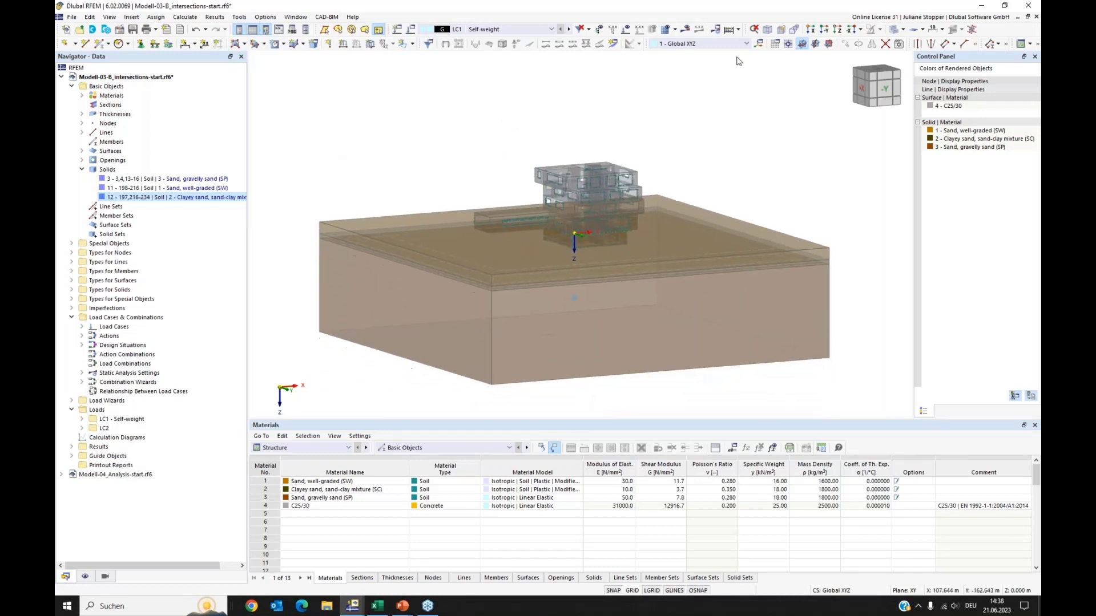
left_click(767, 33)
left_click(666, 31)
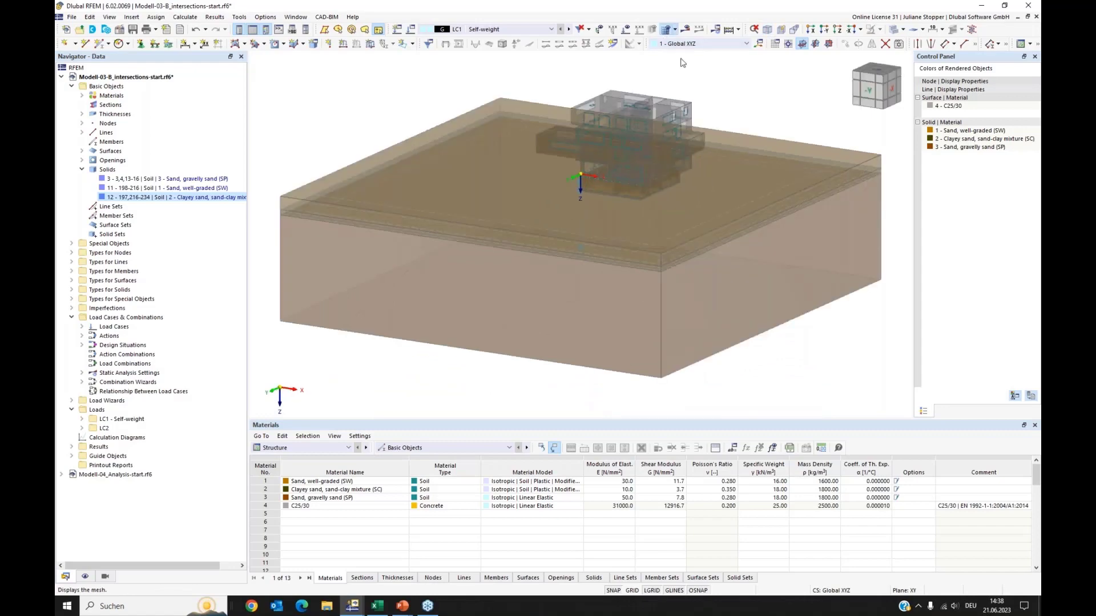
left_click(592, 349)
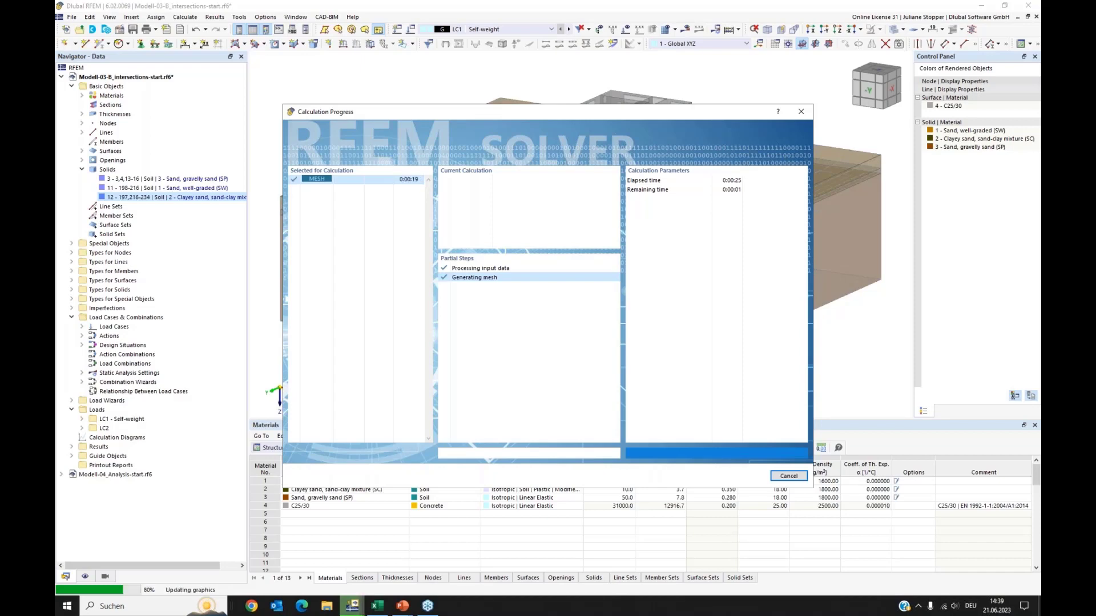
Switch to solid display and examine the mesh on the building and soil layers from several sides
left_click(895, 31)
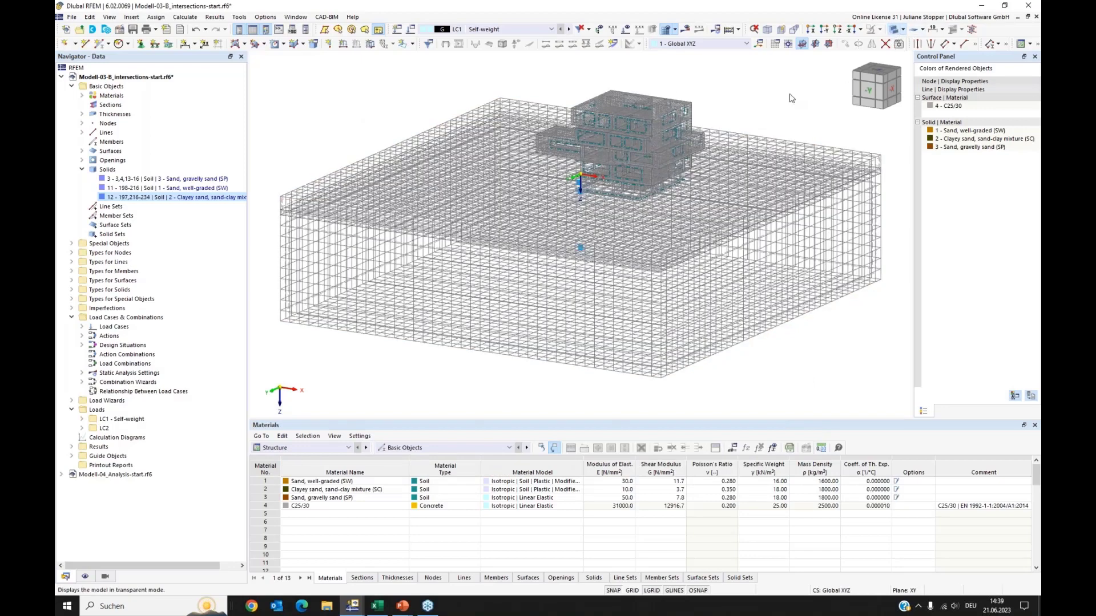
scroll(714, 131, "up", 2)
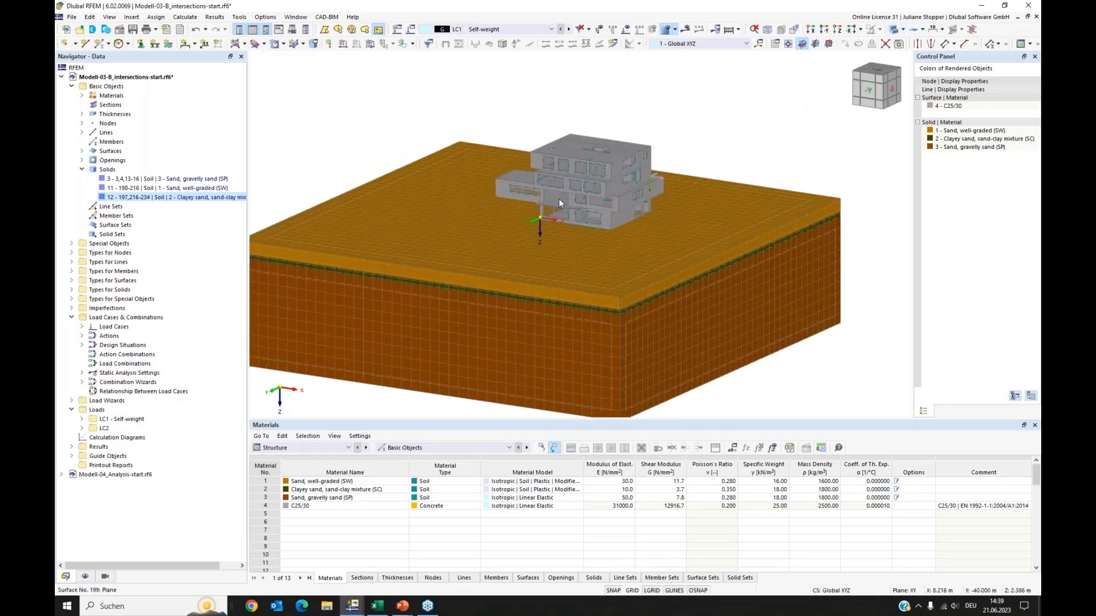
scroll(559, 199, "up", 2)
scroll(559, 203, "up", 4)
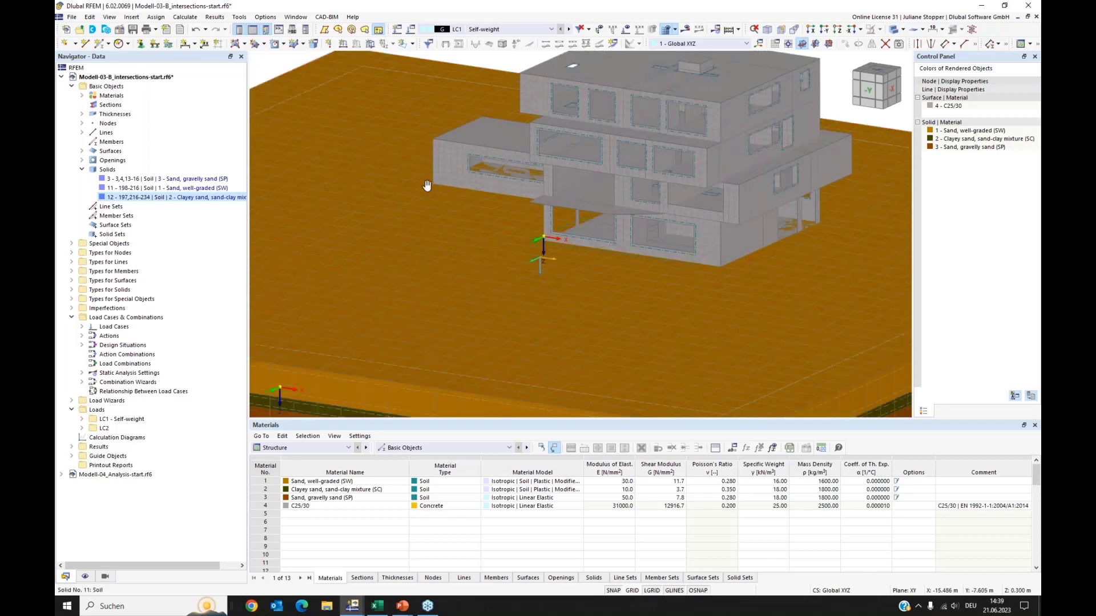
middle_click_drag(724, 305, 509, 297, "ctrl")
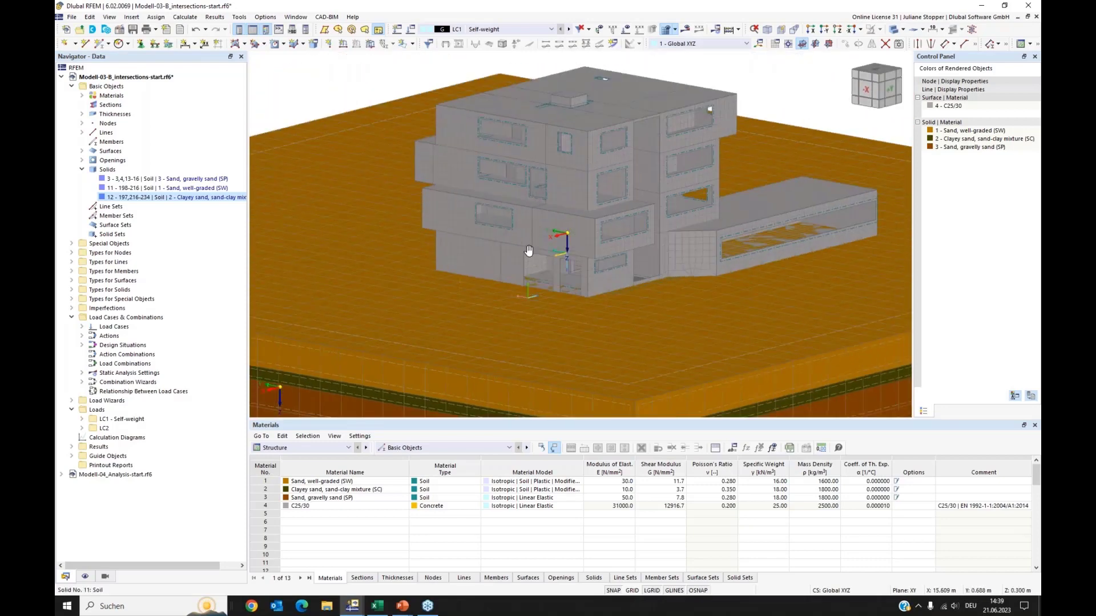
middle_click_drag(529, 253, 550, 254)
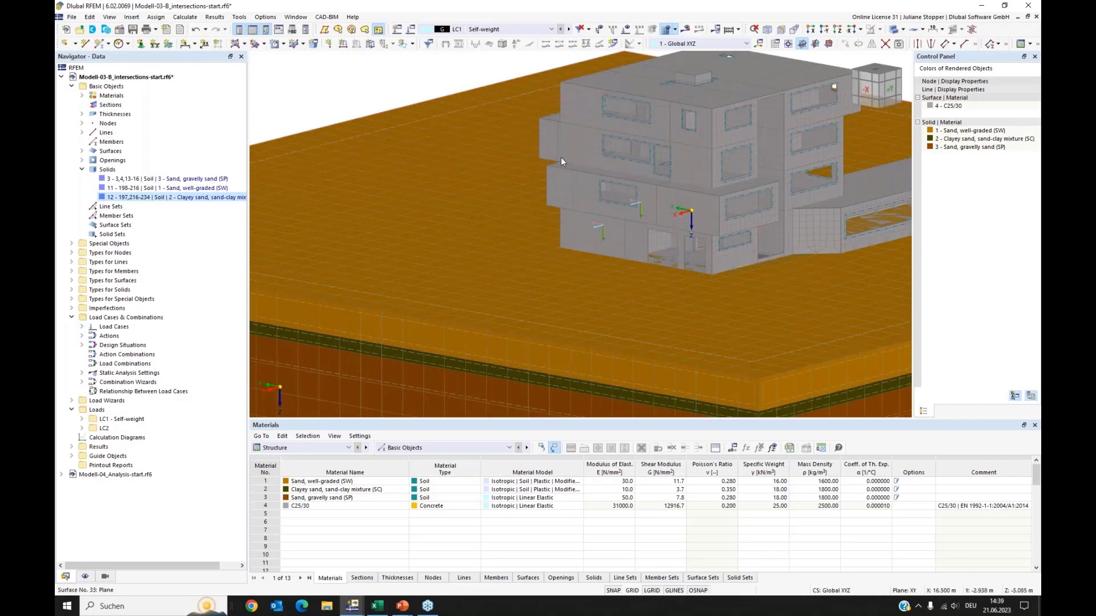
scroll(562, 162, "down", 2)
scroll(561, 157, "down", 1)
scroll(604, 186, "down", 1)
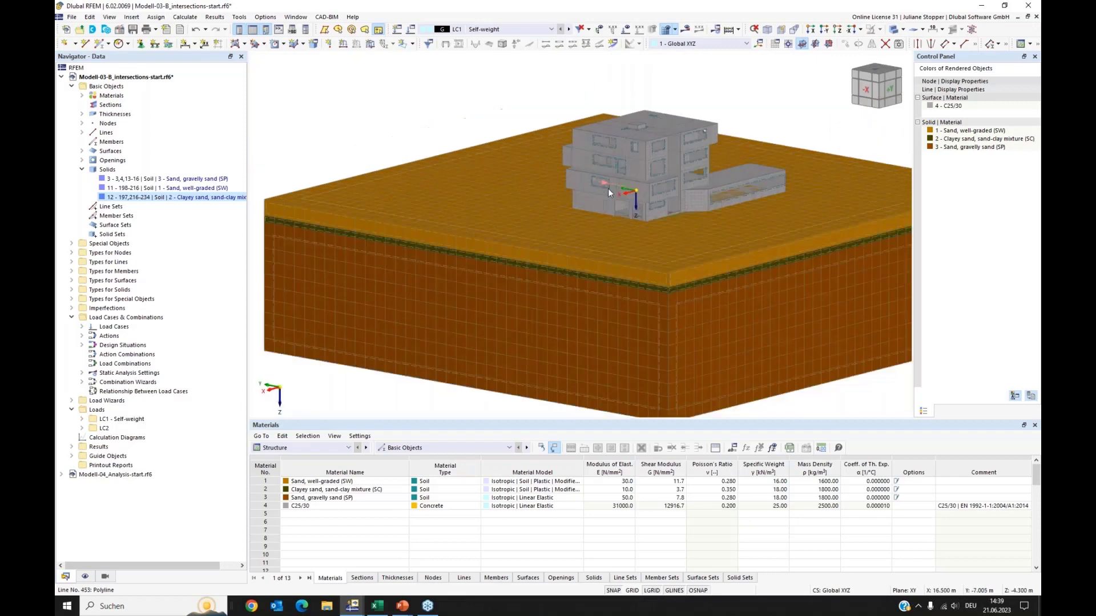
scroll(618, 198, "down", 1)
middle_click_drag(668, 211, 606, 212)
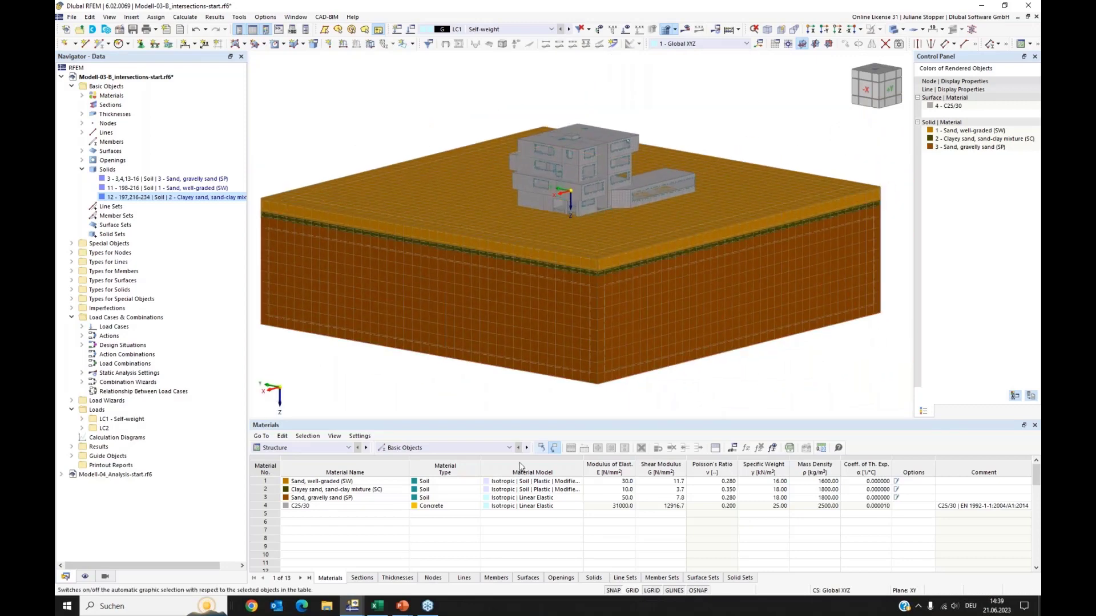
Switch to the running PowerPoint slide show and advance from the Contents slide to the next slide
mouse_move(400, 608)
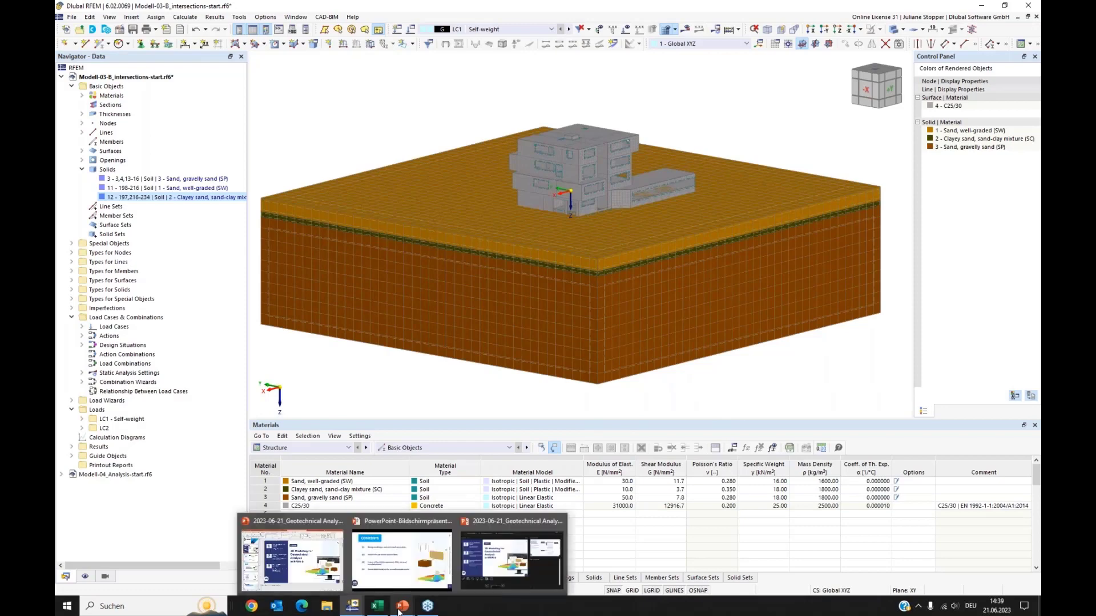
left_click(391, 577)
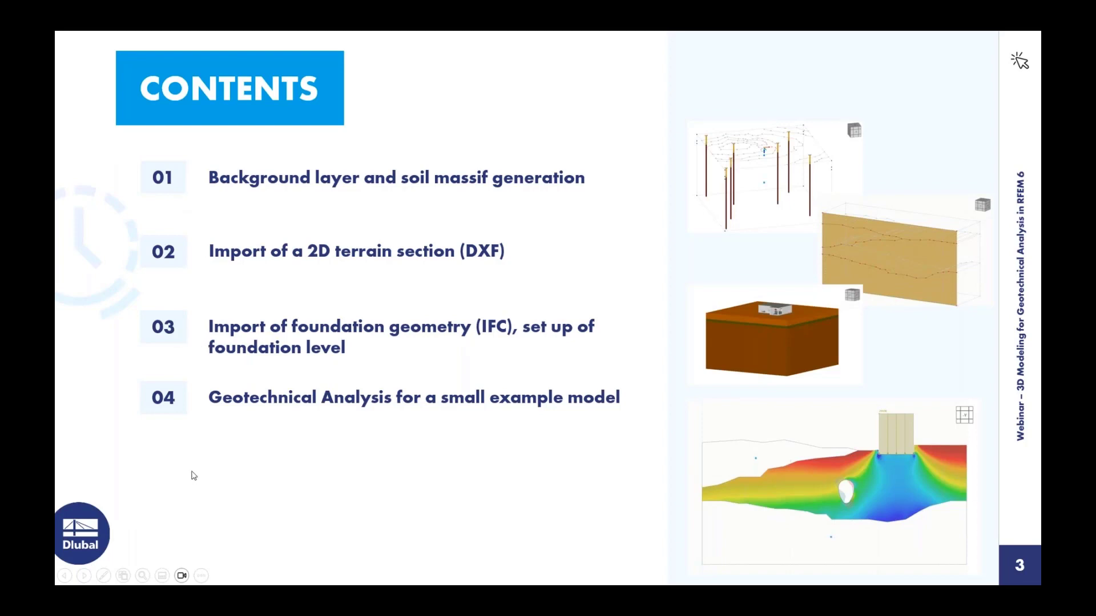
left_click(84, 575)
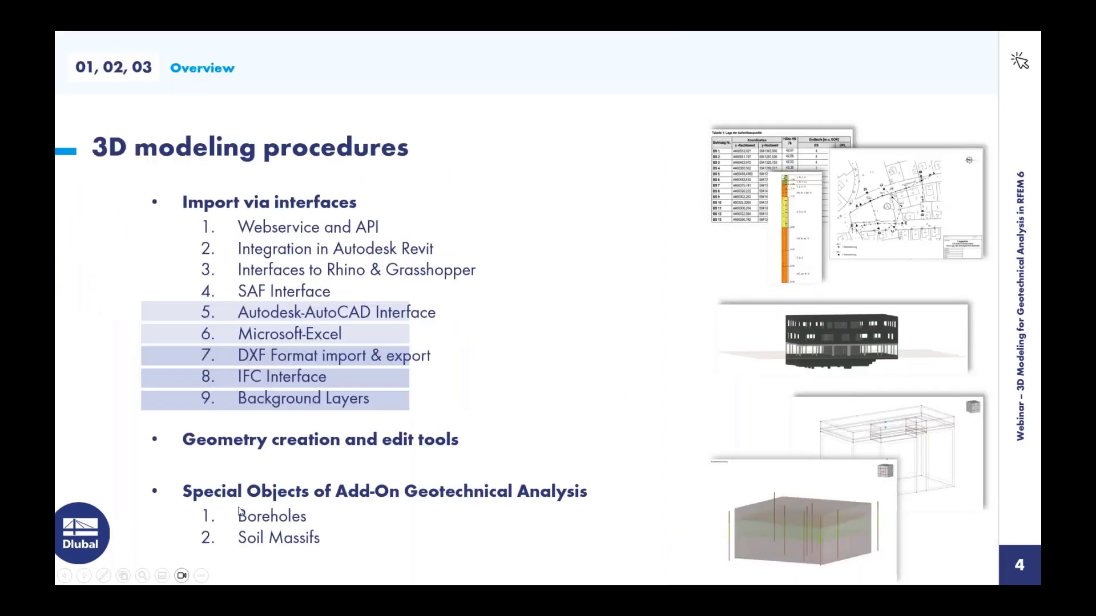
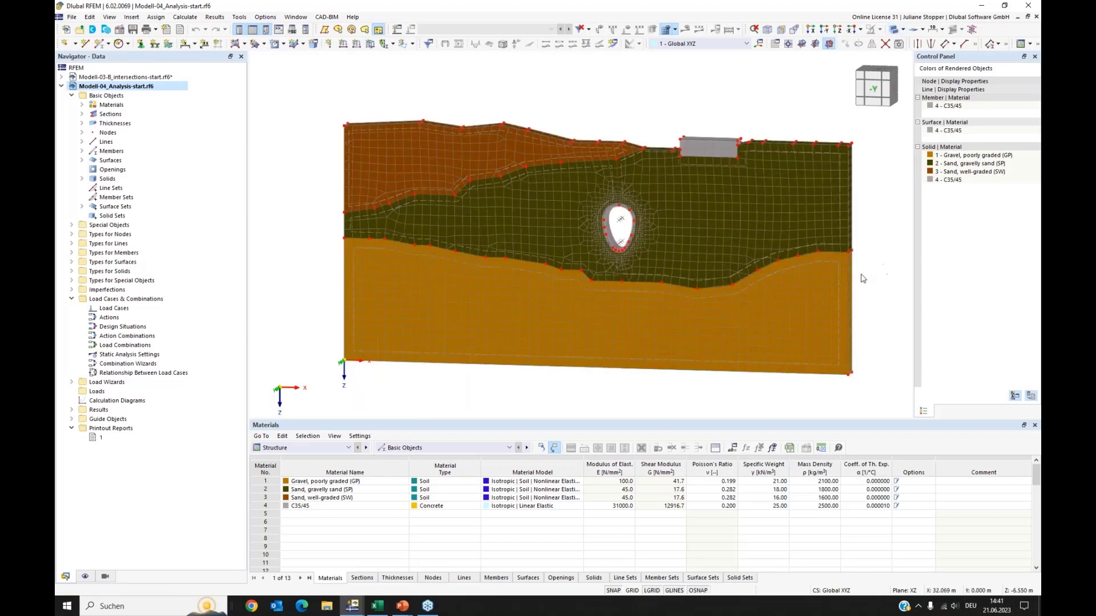
Examine the soil layers, the tunnel opening and the foundation block in the Modell-04_Analysis-start model
middle_click_drag(826, 271, 781, 272)
scroll(577, 224, "up", 3)
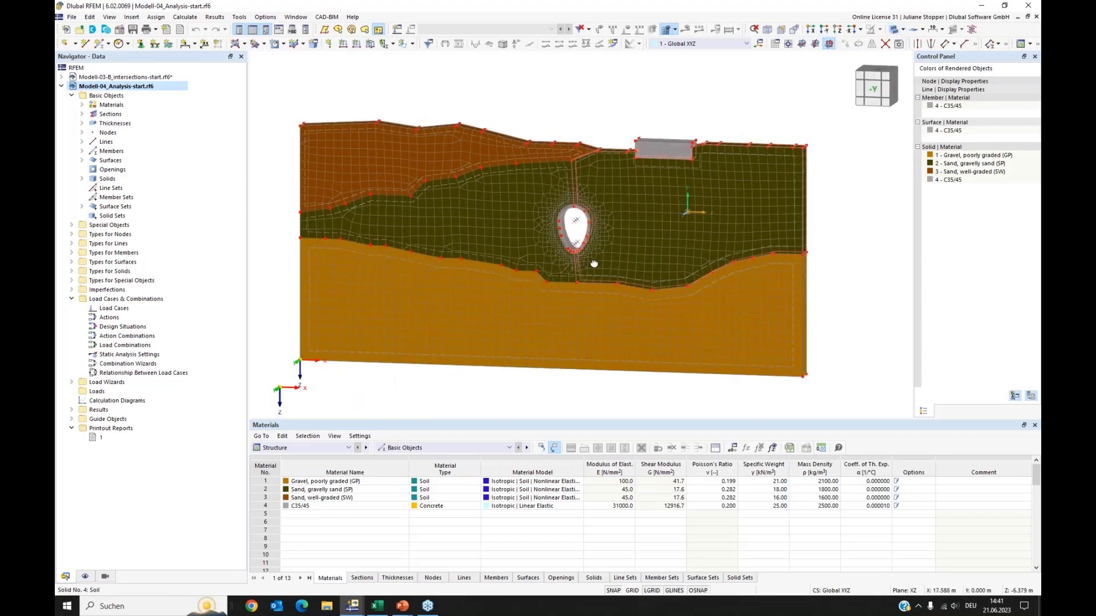
scroll(560, 225, "up", 2)
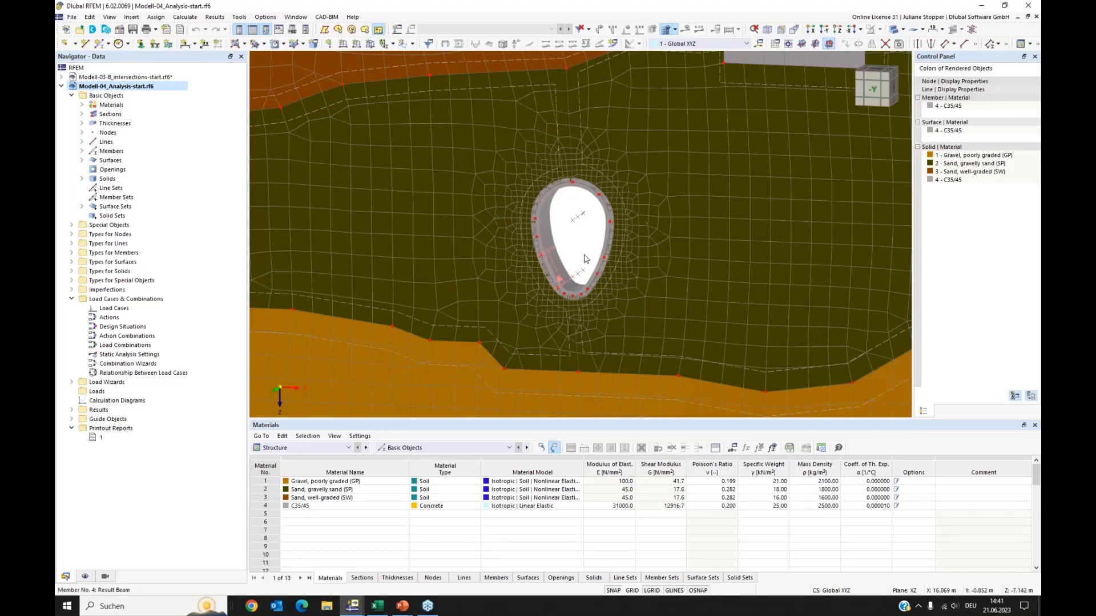
scroll(599, 223, "down", 2)
middle_click_drag(720, 174, 661, 208)
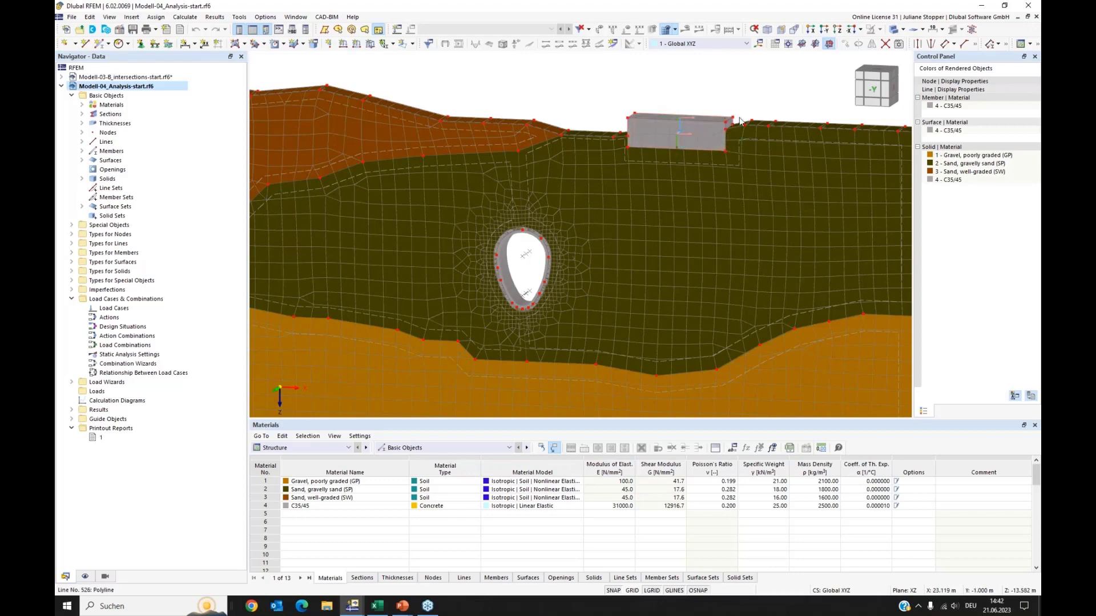
scroll(738, 115, "down", 2)
middle_click_drag(692, 107, 742, 94)
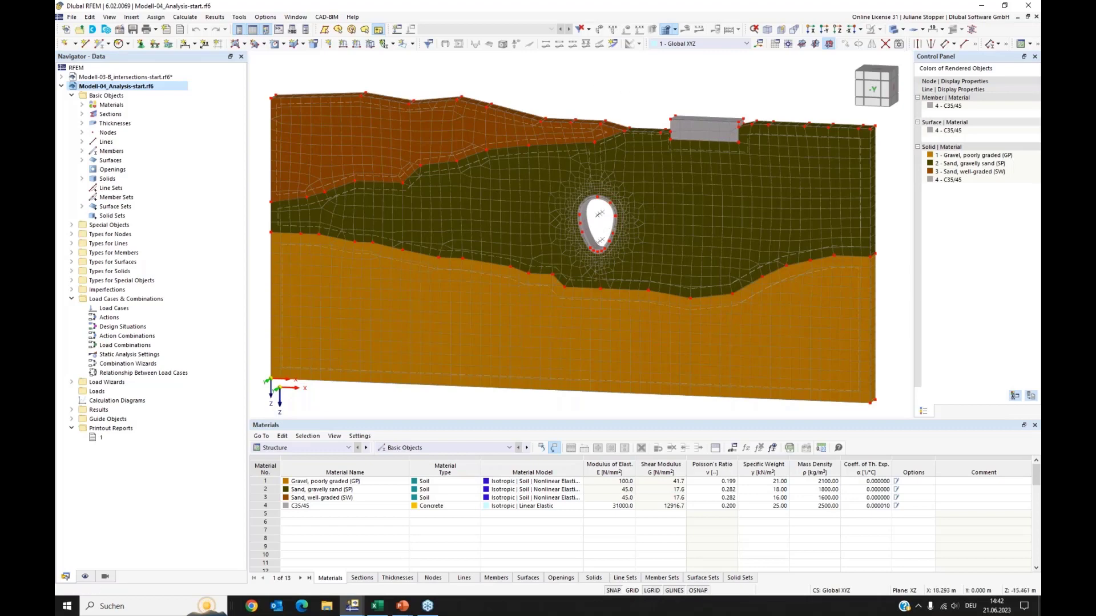
middle_click_drag(684, 129, 680, 135)
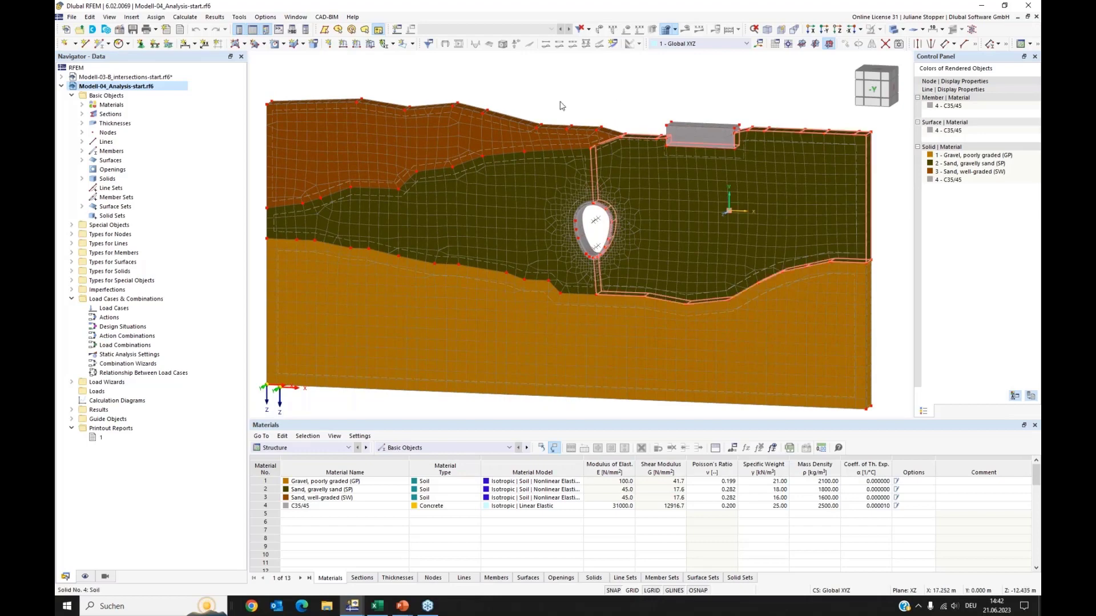
View the properties of the material Gravel, poorly graded (GP) and close them without changes
left_click(82, 106)
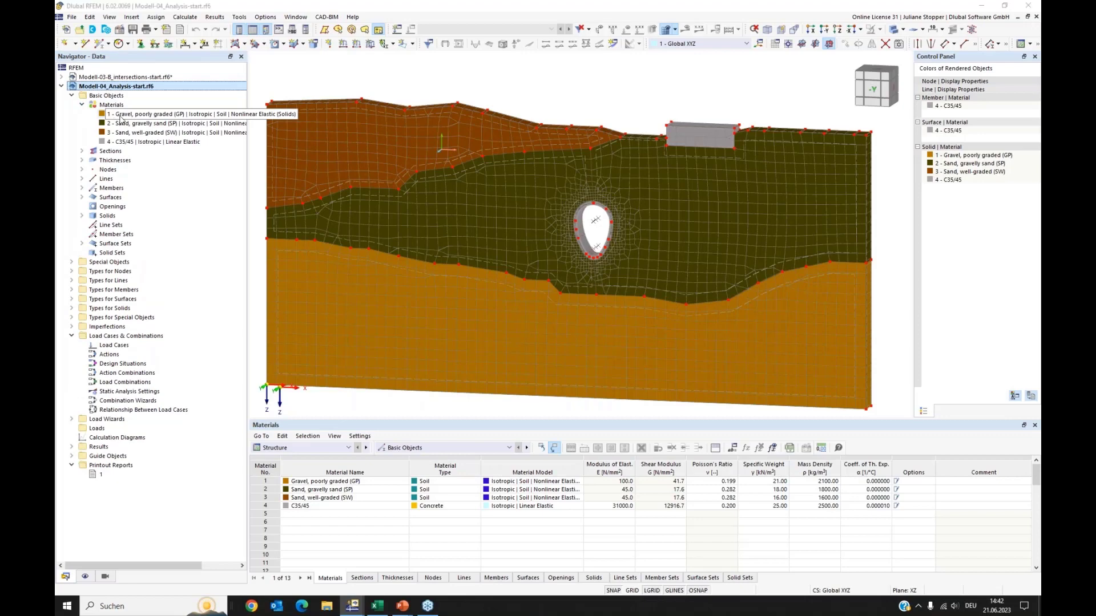
left_click(120, 114)
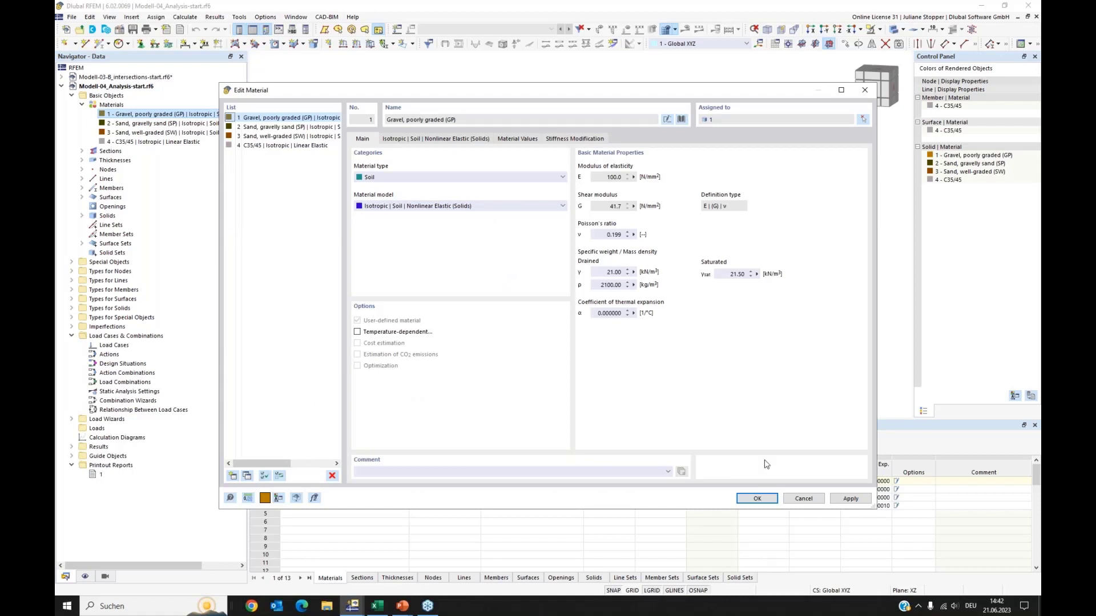
left_click(803, 498)
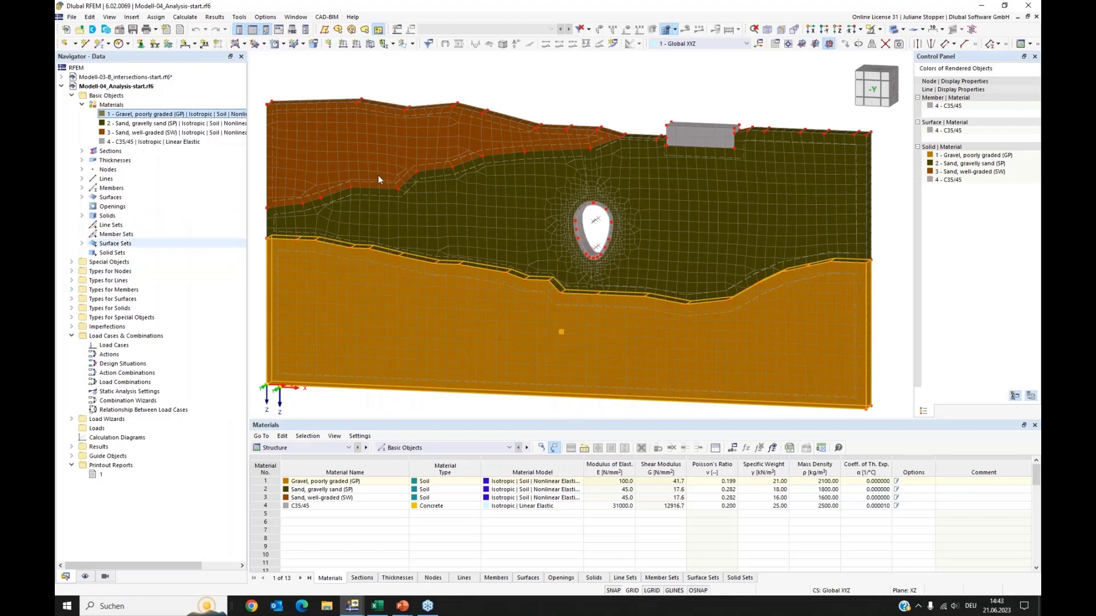
Switch to transparent display and open the line assignment of the 0.100 m Target FE Length line mesh refinement
left_click(892, 27)
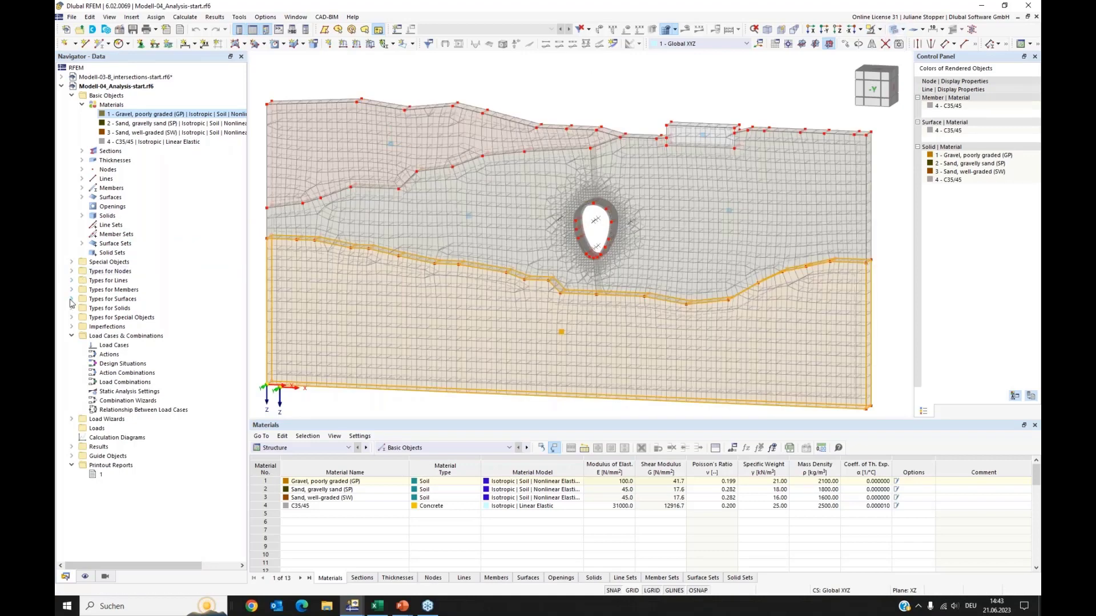
left_click(71, 281)
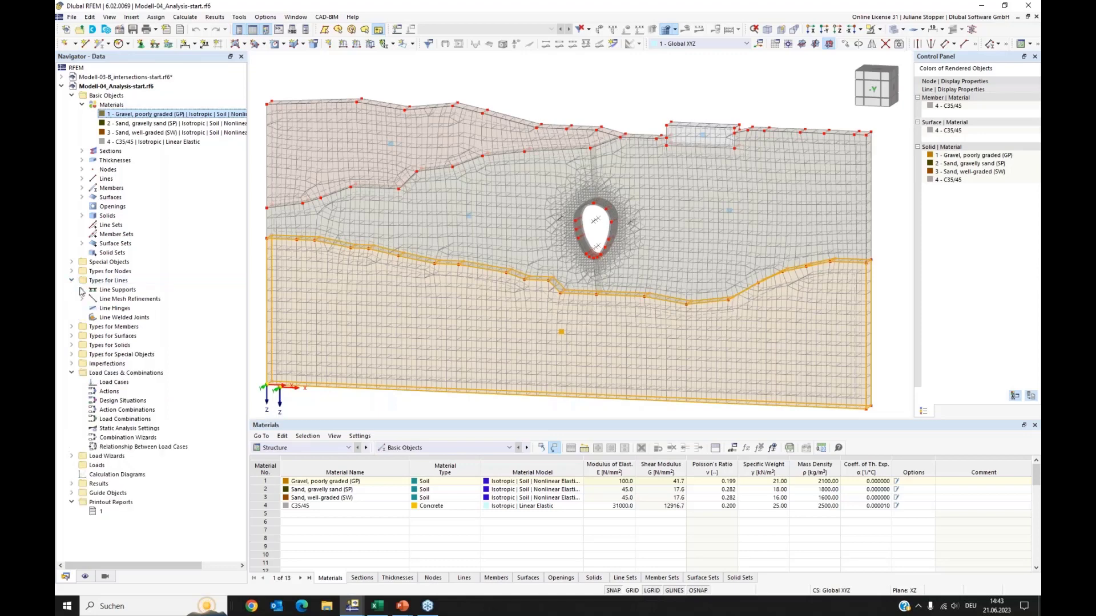
left_click(82, 298)
left_click(136, 309)
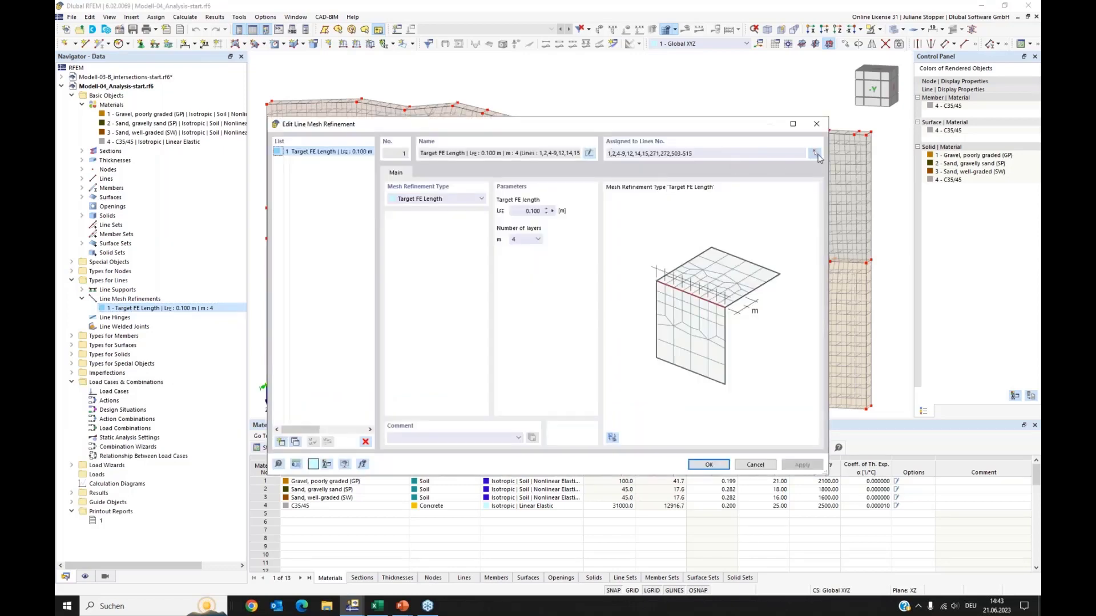
left_click(815, 154)
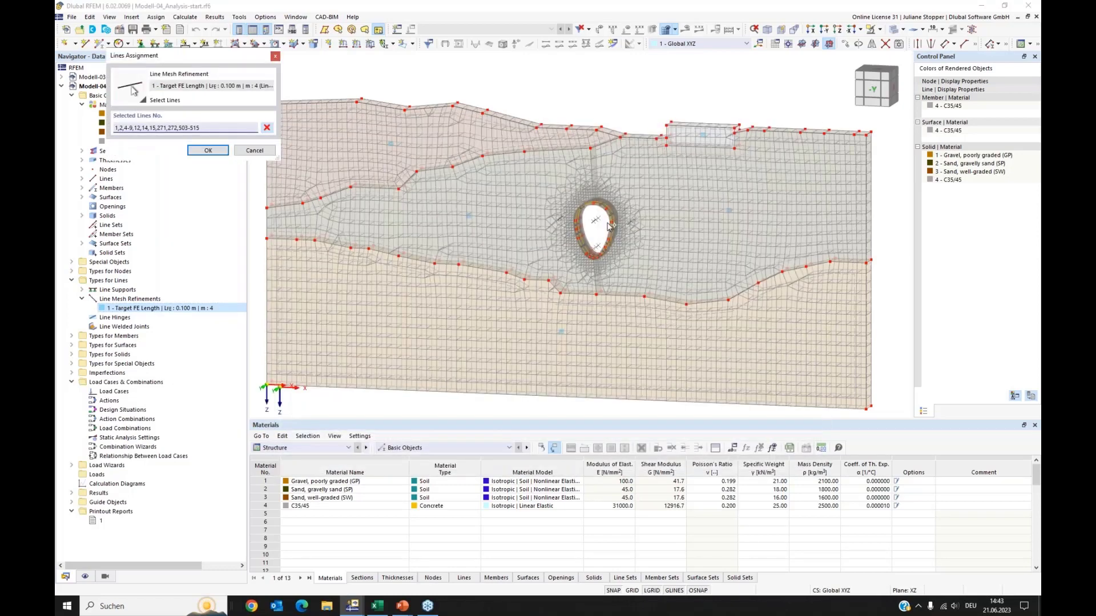
scroll(610, 227, "up", 2)
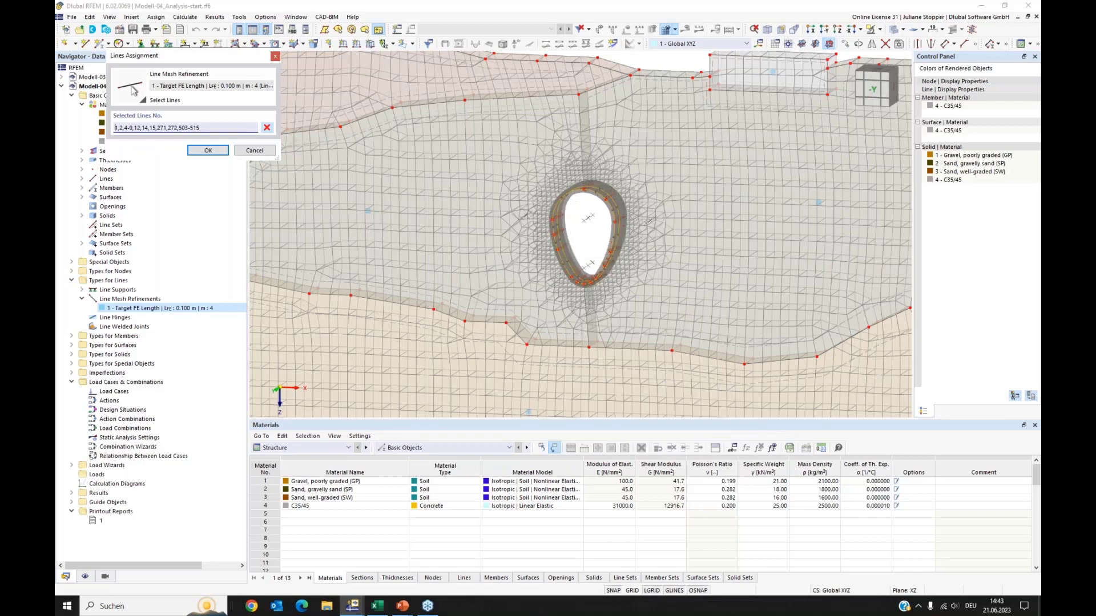
Clear the line assignment of the 0.100 m Target FE Length refinement, reassign only one outline of lines around the tunnel opening, and confirm
left_click(267, 129)
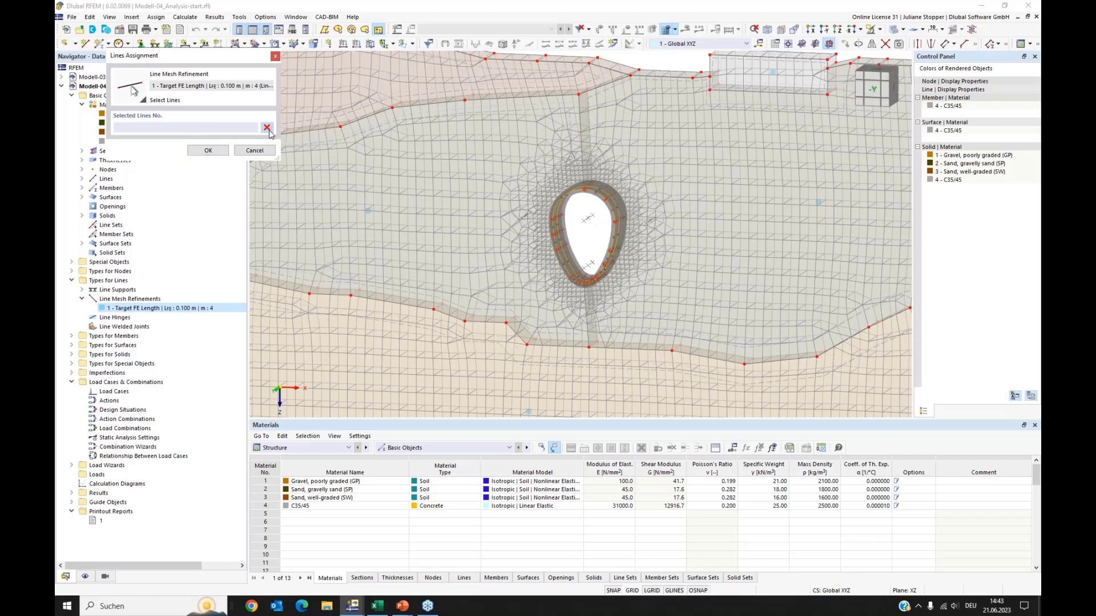
scroll(561, 203, "up", 2)
left_click(562, 202)
left_click(645, 178)
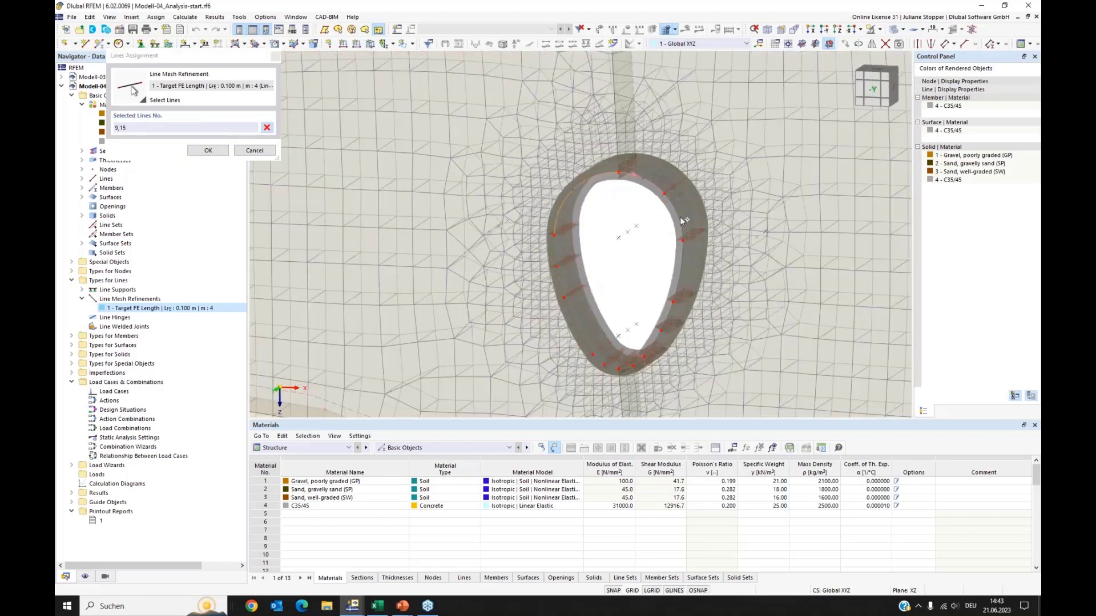
left_click(678, 216)
left_click(682, 269)
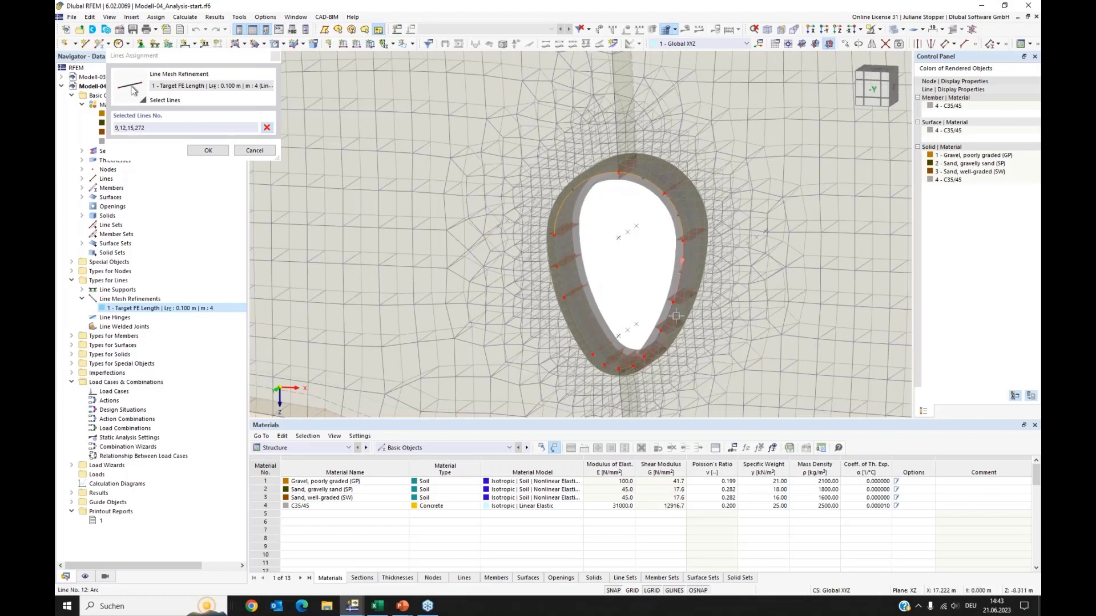
left_click(667, 317)
left_click(652, 345)
left_click(625, 368)
left_click(625, 369)
left_click(611, 368)
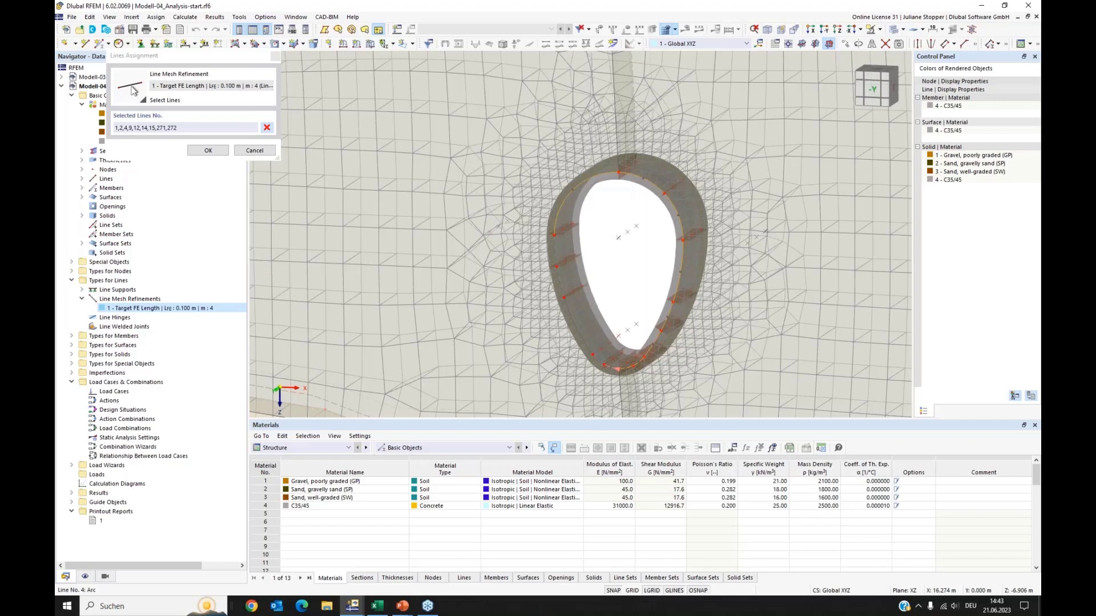
left_click(590, 352)
left_click(573, 326)
left_click(560, 283)
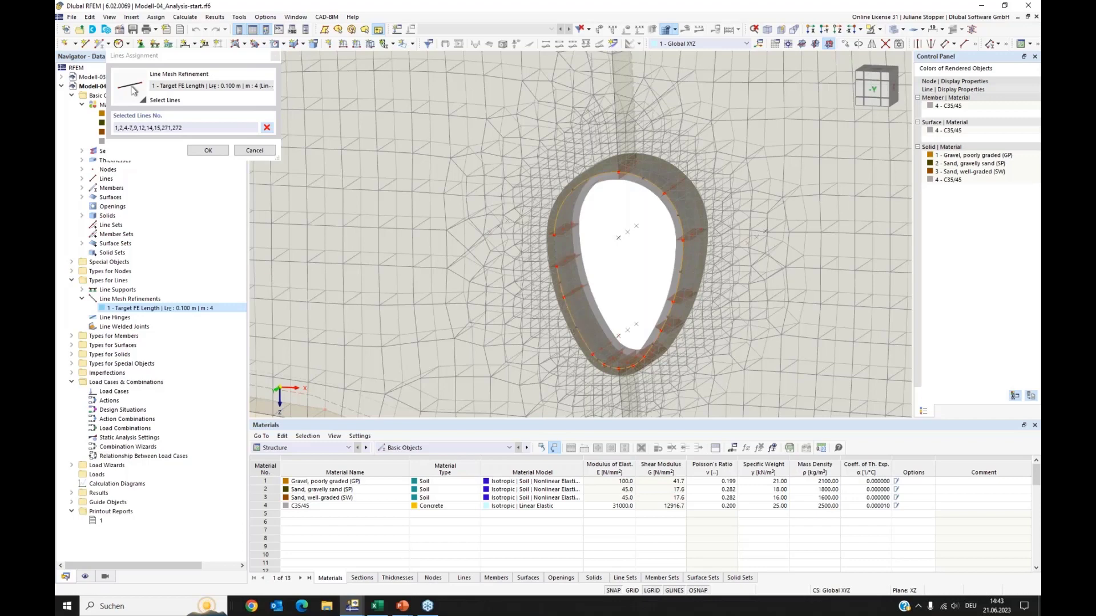
left_click(558, 251)
left_click(208, 150)
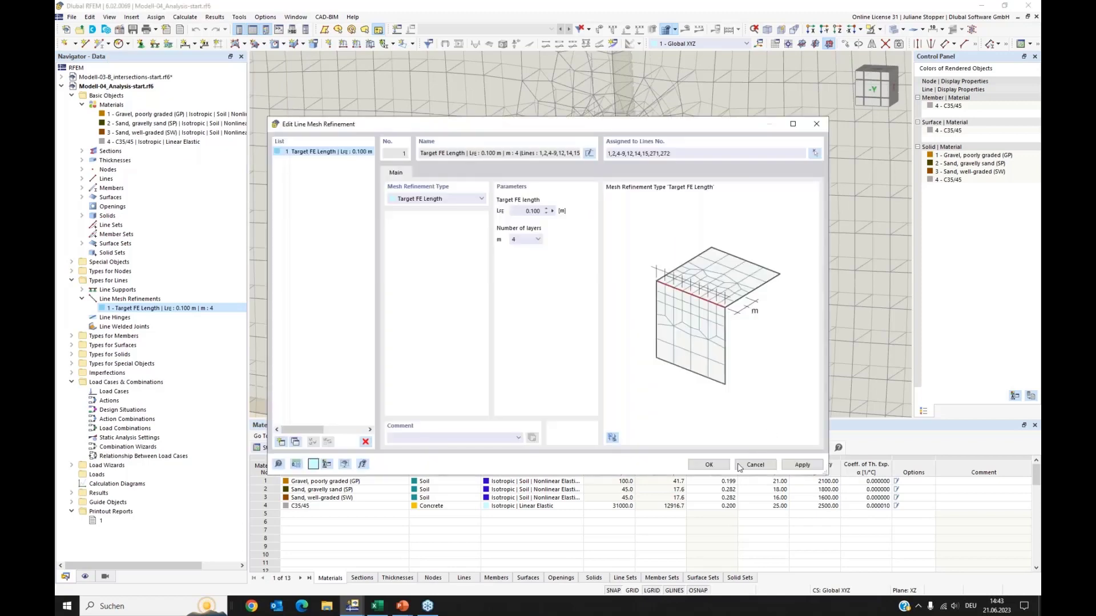
left_click(709, 465)
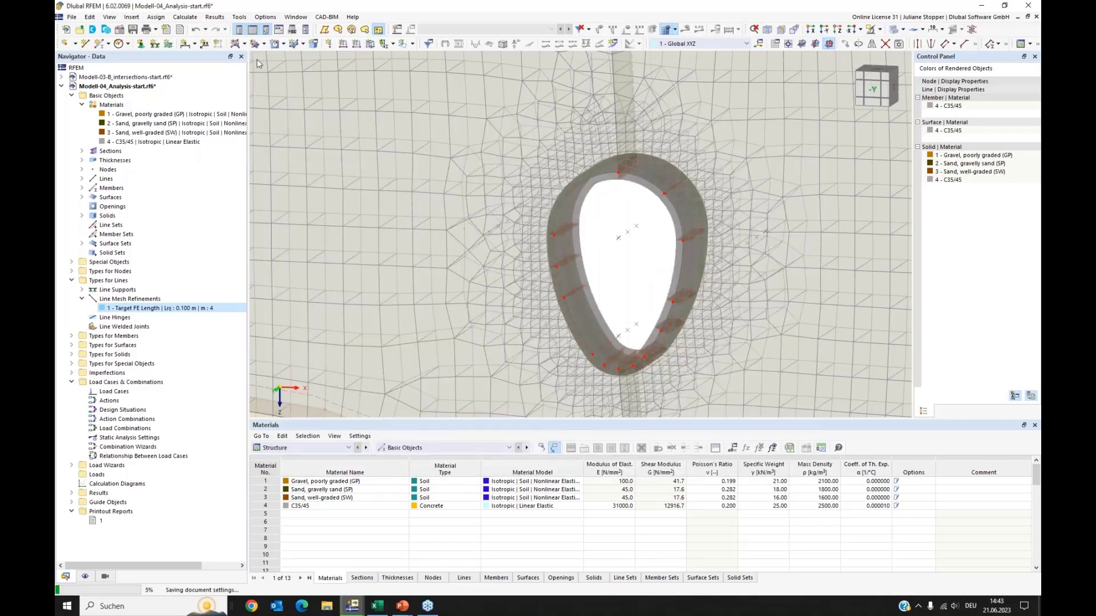
Delete the existing FE mesh and generate a new one for the tunnel model
left_click(190, 18)
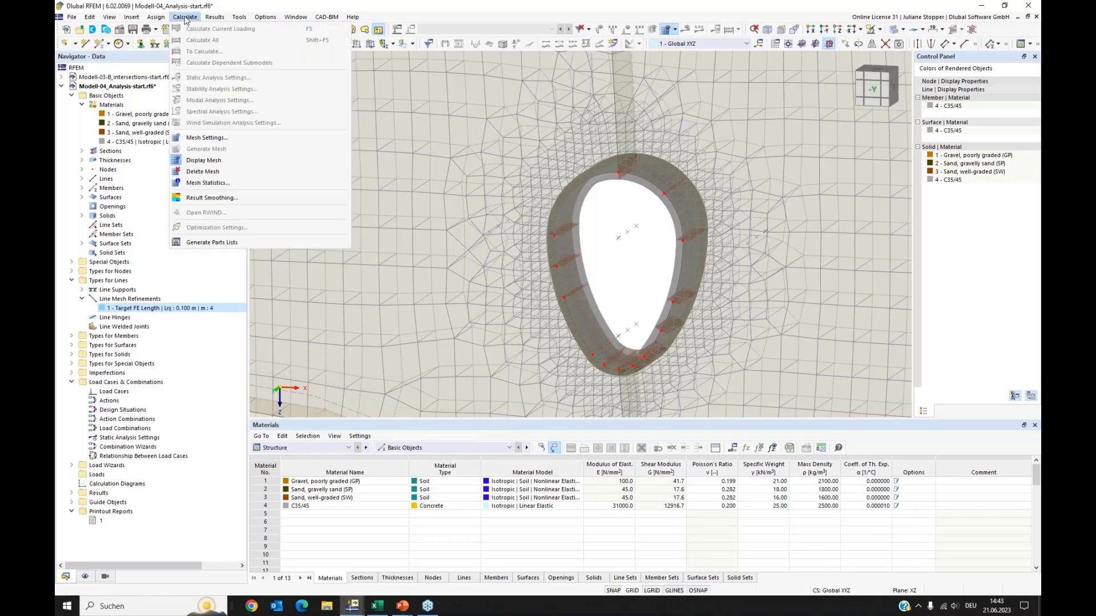
left_click(211, 171)
left_click(185, 17)
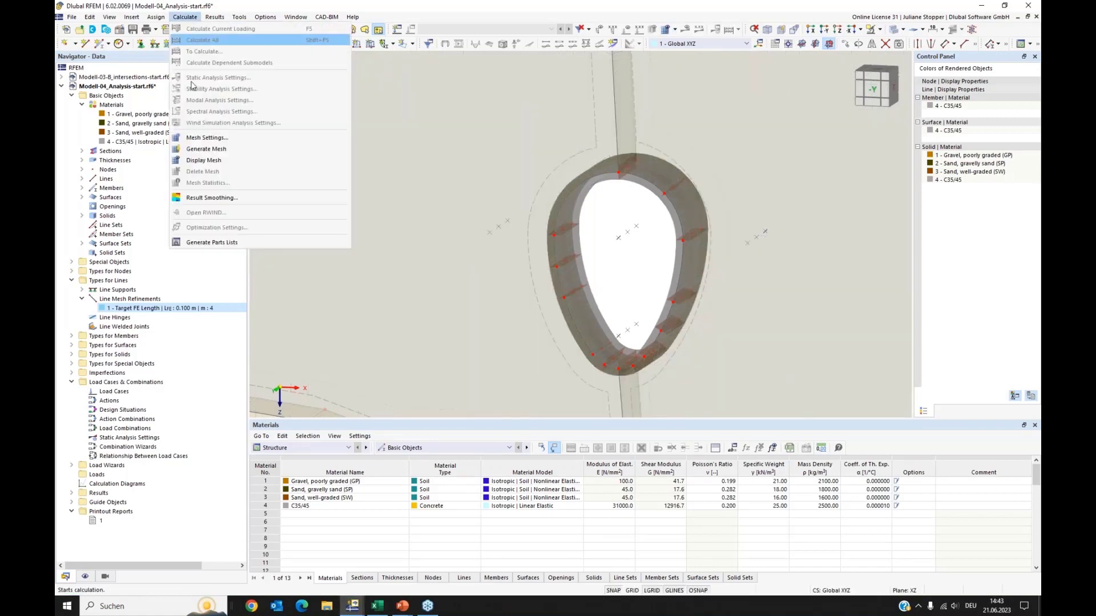
left_click(206, 146)
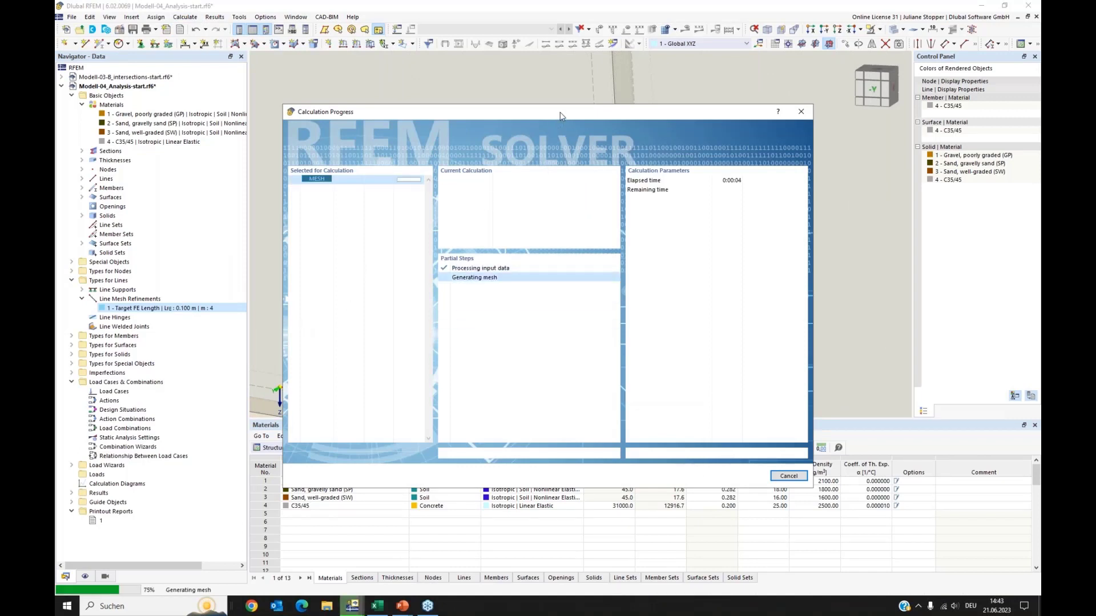
left_click_drag(559, 117, 553, 161)
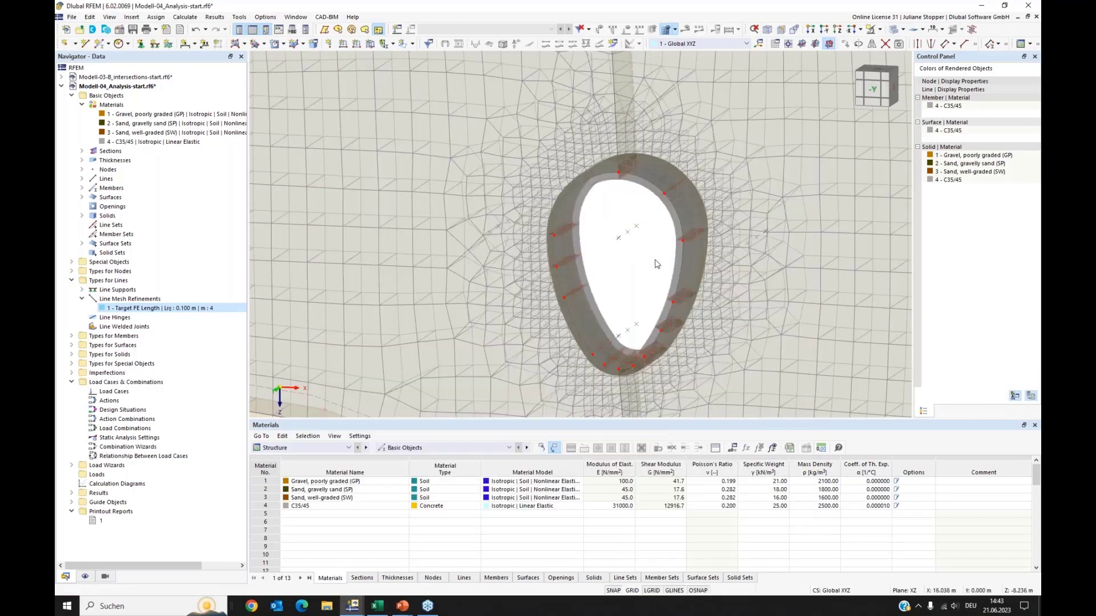
scroll(656, 263, "down", 1)
scroll(657, 264, "down", 2)
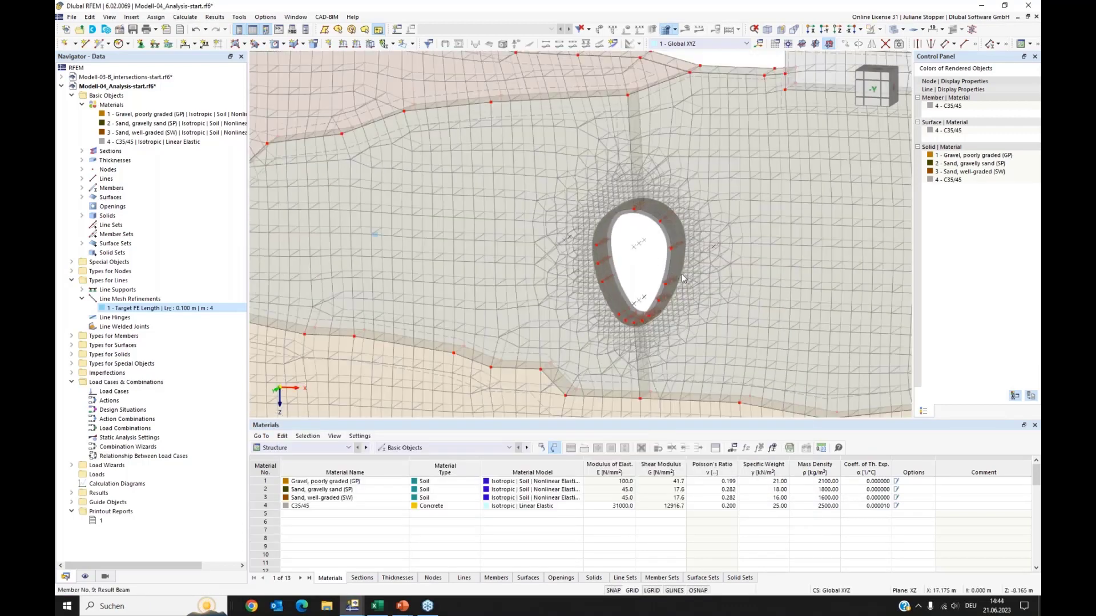
scroll(695, 267, "down", 3)
mouse_move(727, 283)
middle_mouse_down("ctrl")
mouse_move(703, 294)
mouse_move(726, 279)
middle_mouse_up("ctrl")
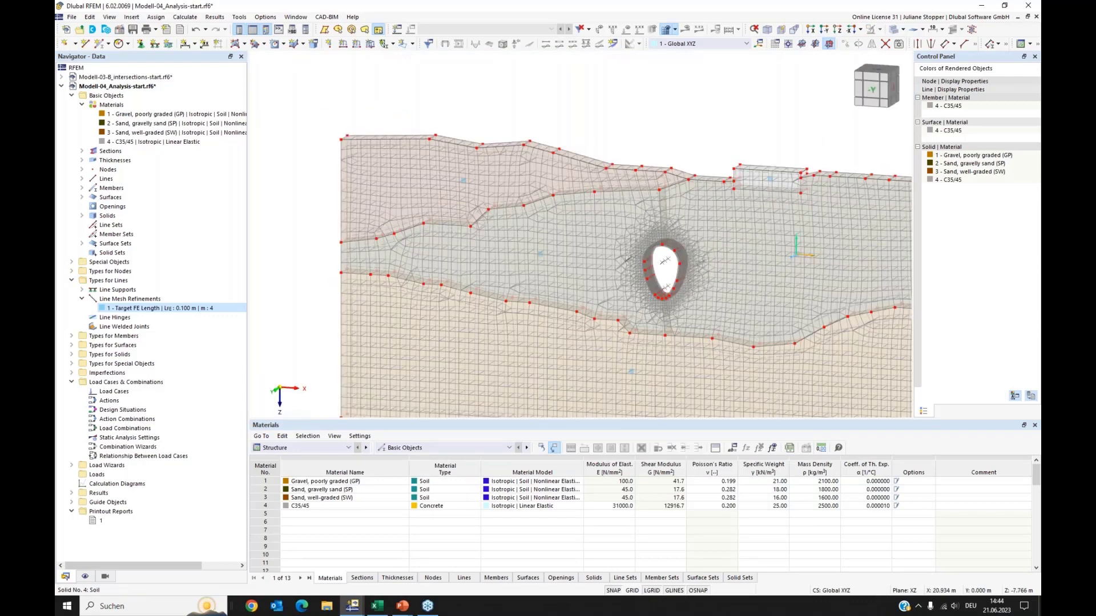
middle_click_drag(693, 234, 629, 164)
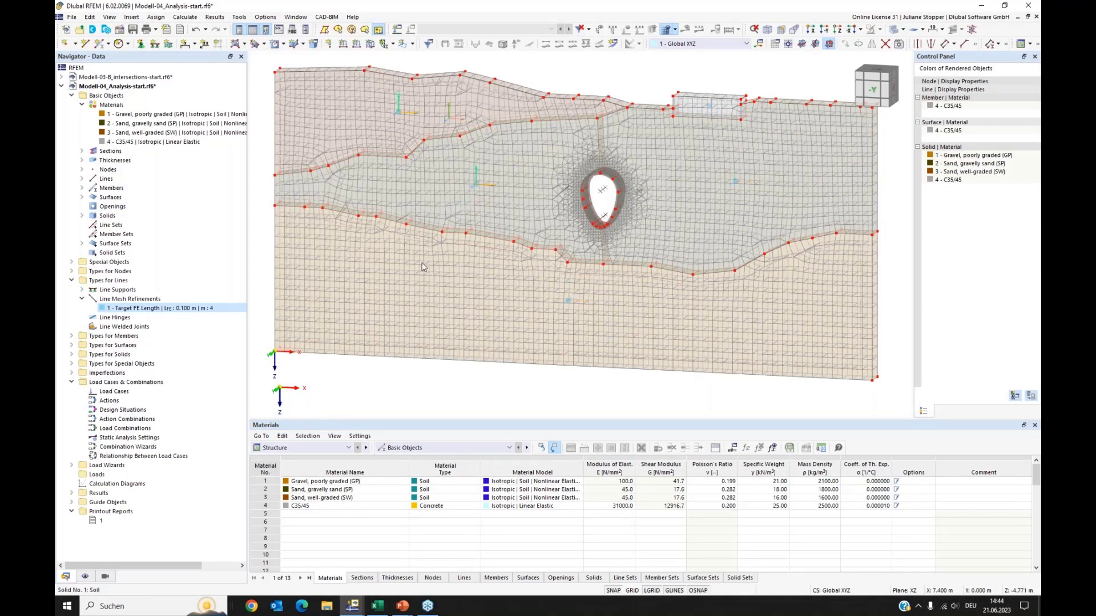
Create a load case named Self-weight Soil with the action category Permanent/Soil
left_click(82, 105)
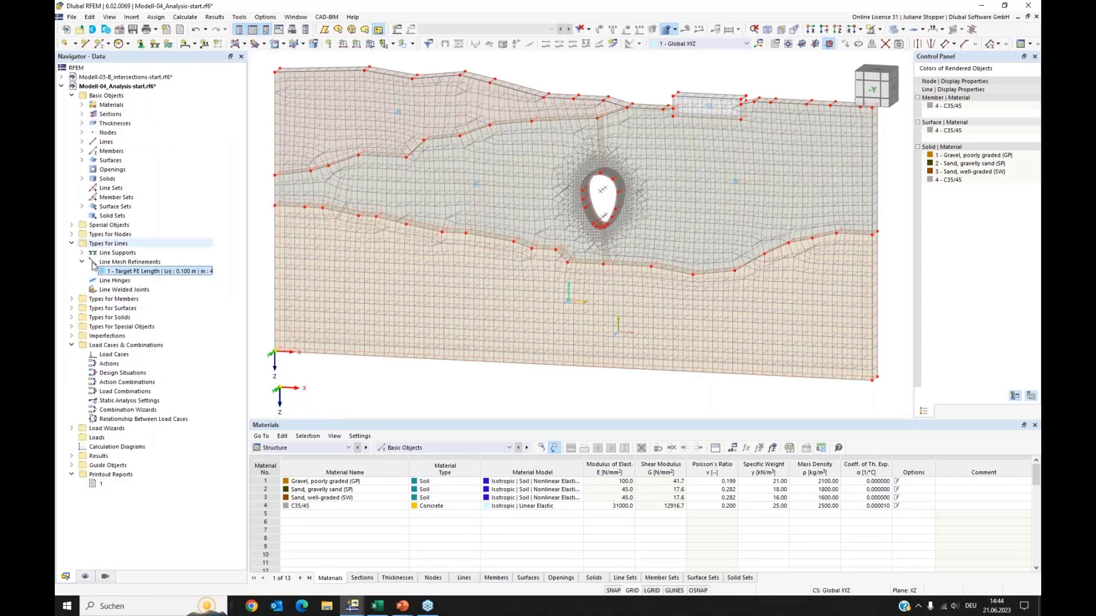
left_click(71, 244)
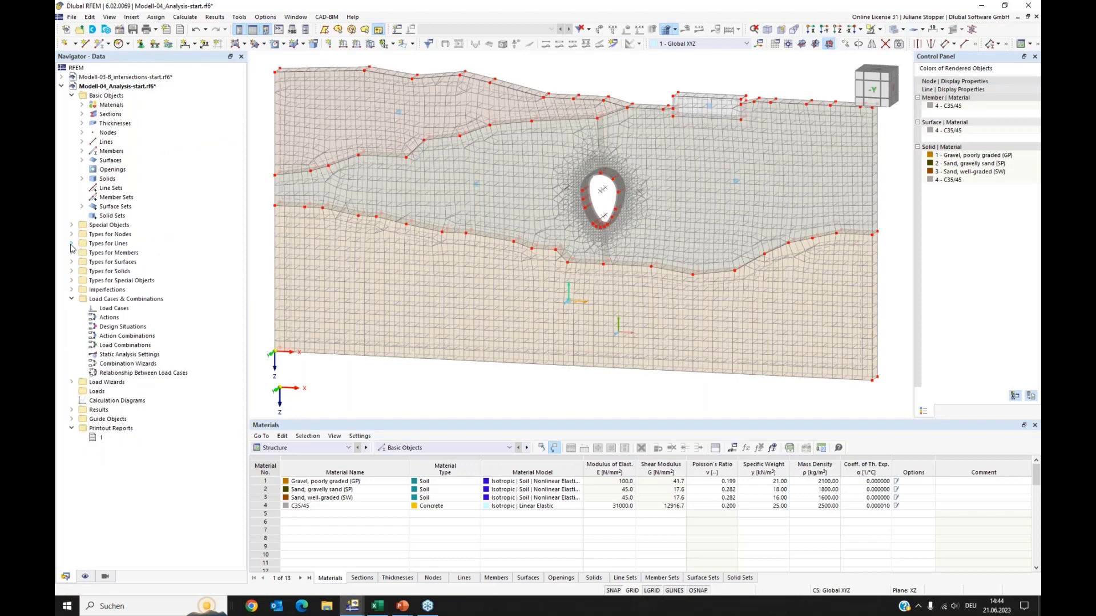
right_click(106, 311)
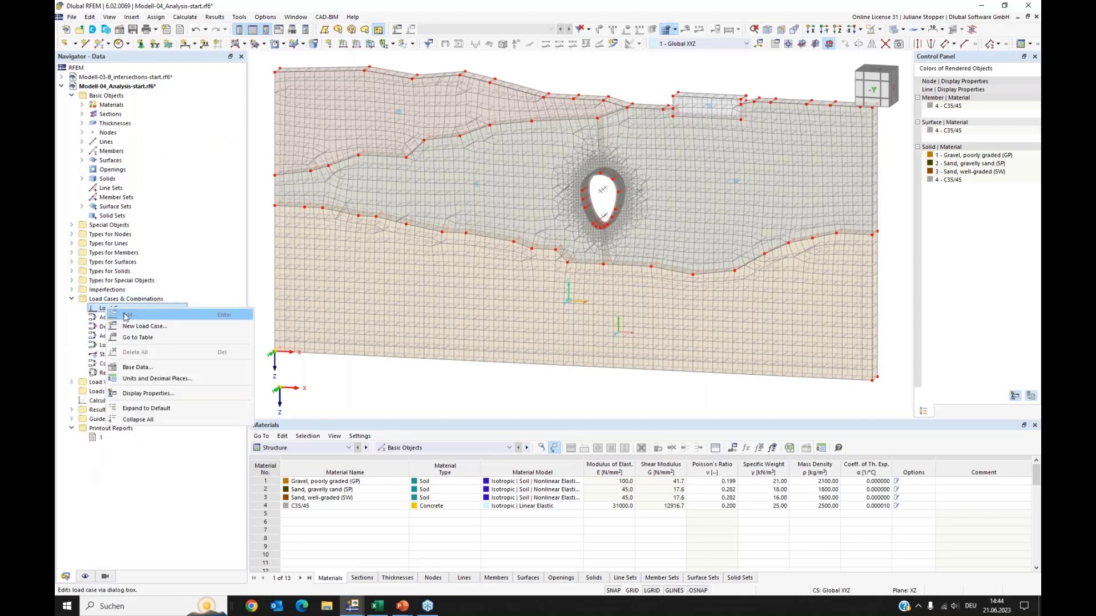
left_click(130, 328)
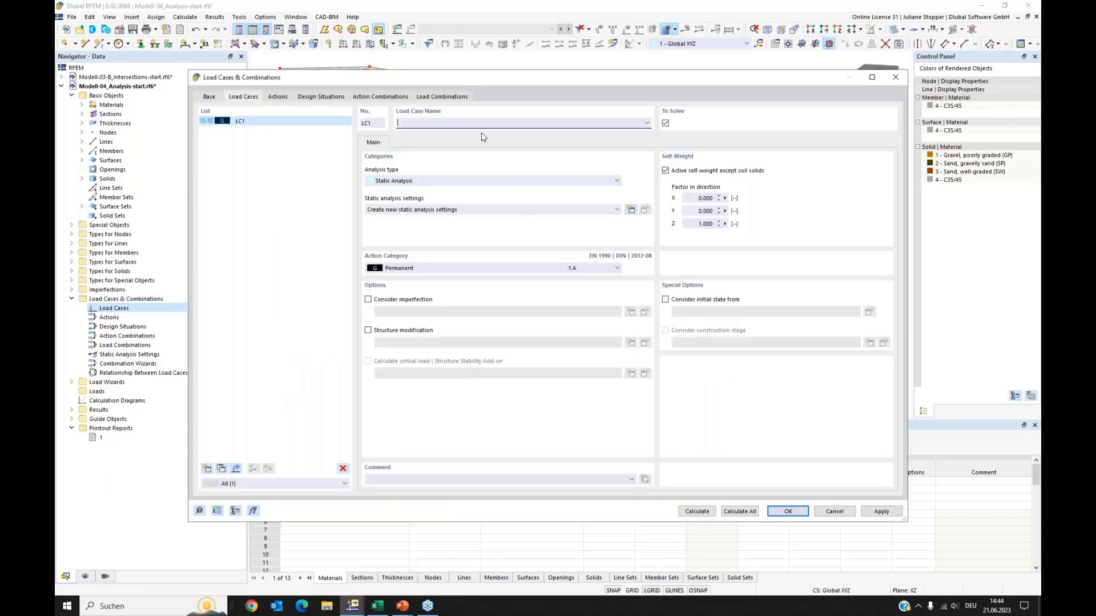
left_click_drag(444, 81, 525, 72)
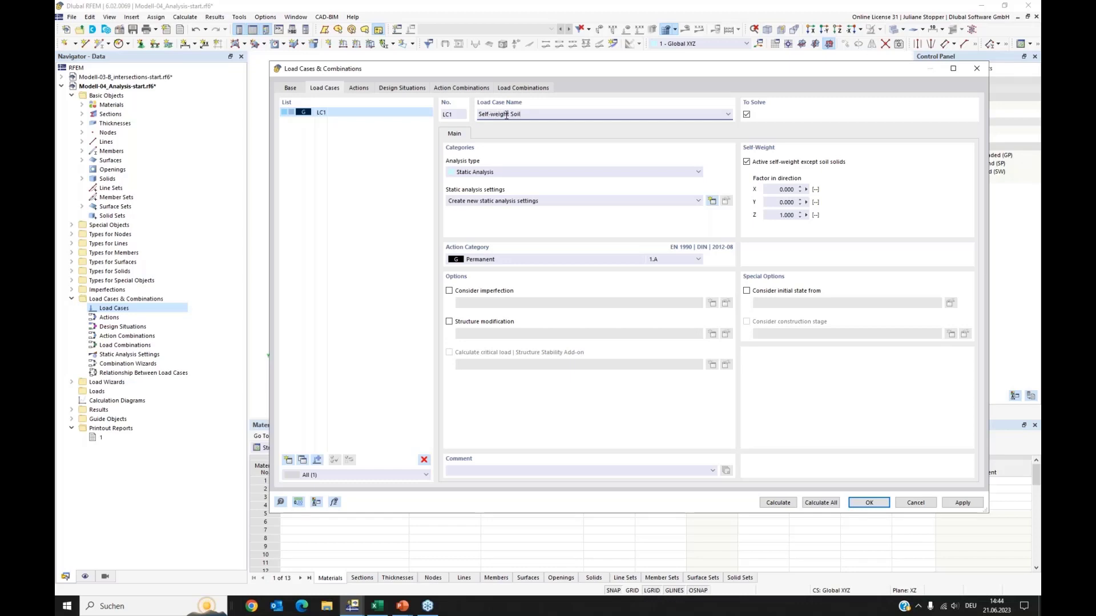
left_click(512, 262)
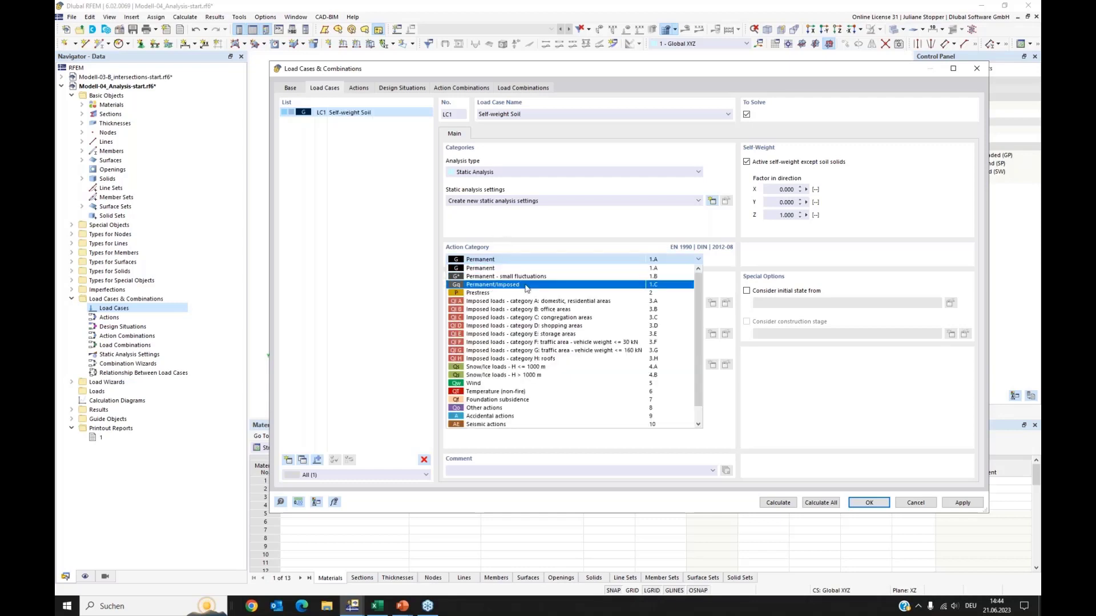
scroll(533, 305, "down", 1)
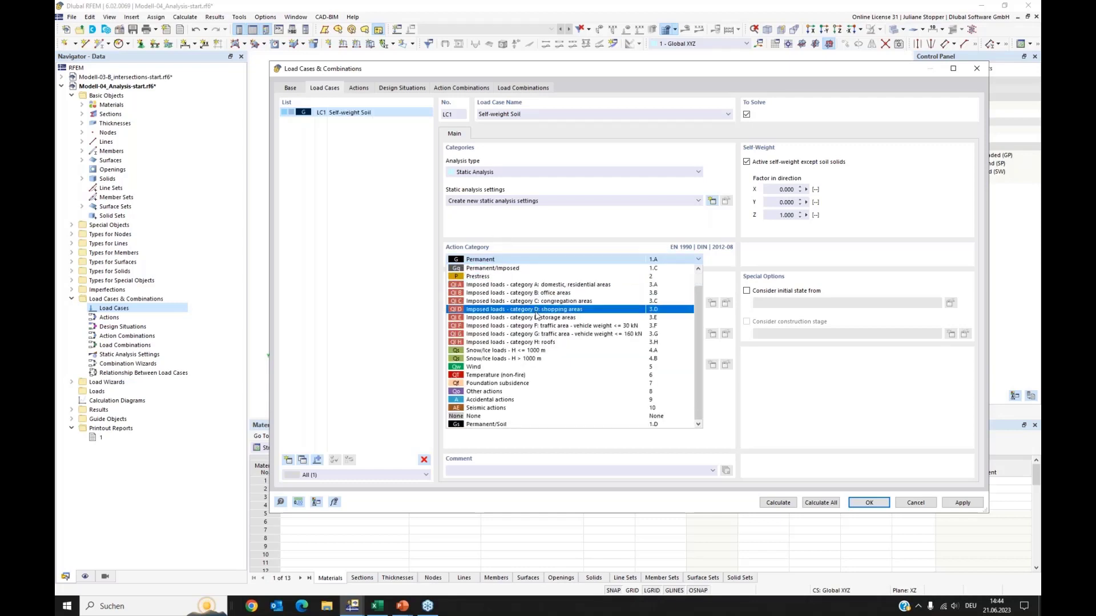
left_click(493, 425)
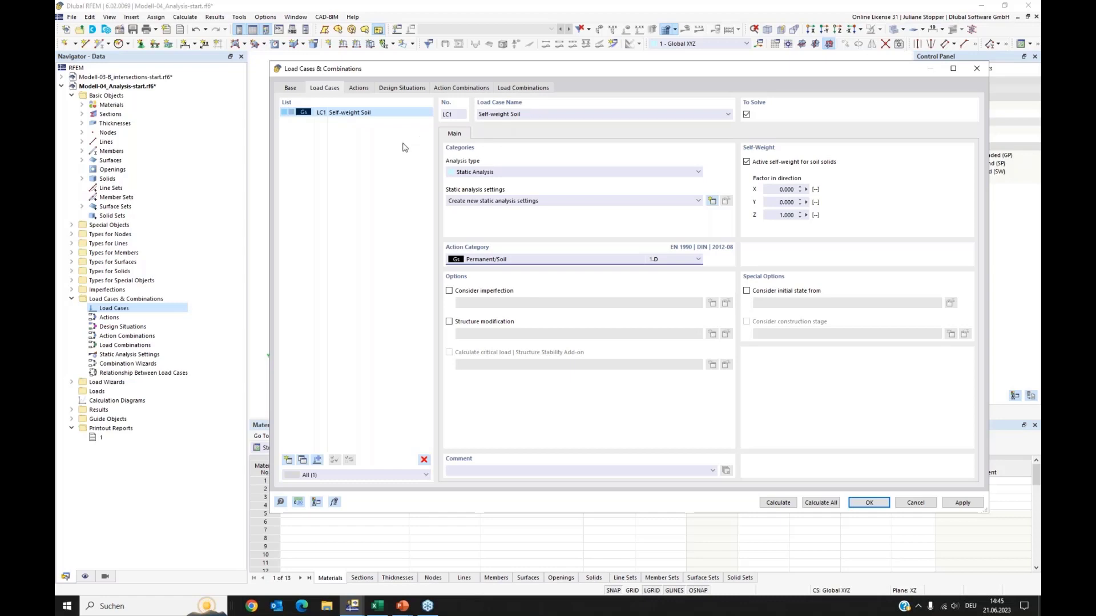
left_click(378, 162)
left_click(289, 461)
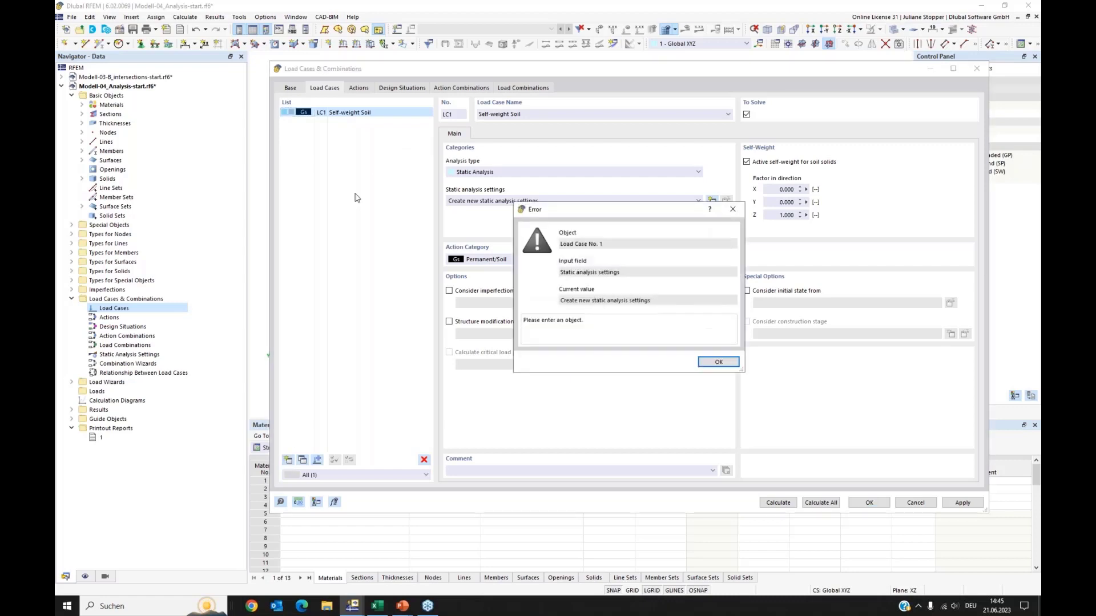
left_click(717, 362)
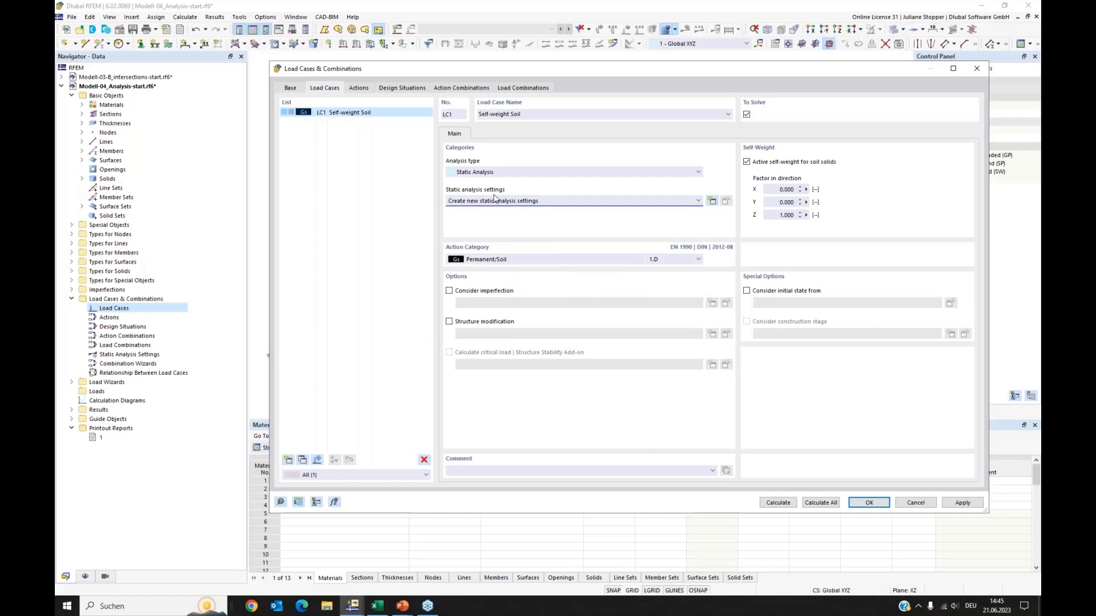
Create geometrically linear Newton-Raphson static analysis settings with an increased number of load increments for Self-weight Soil and apply the load case
left_click(712, 201)
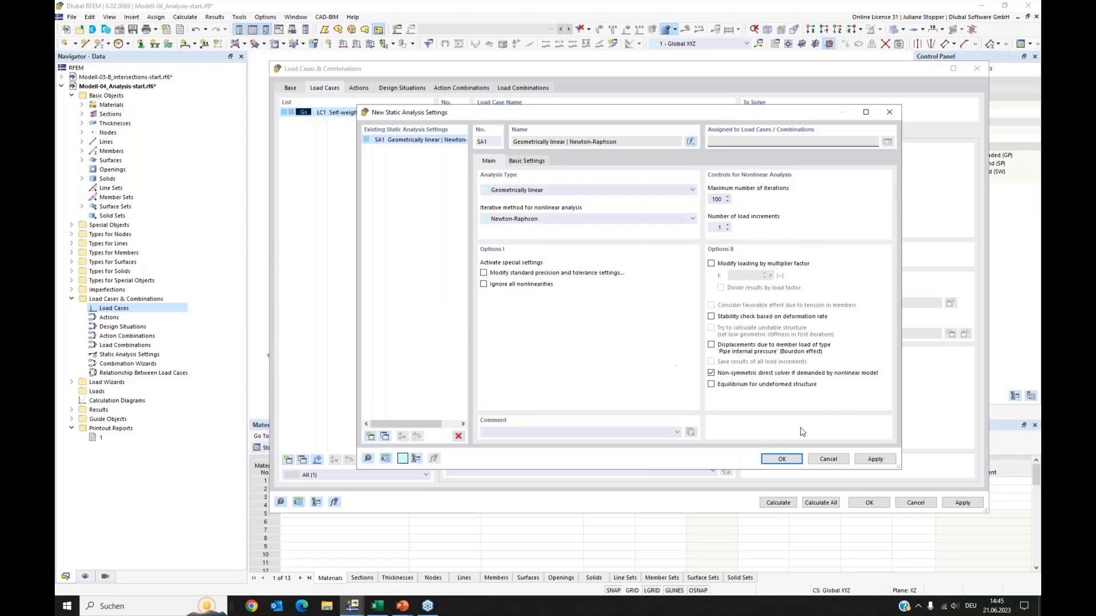
left_click(731, 229)
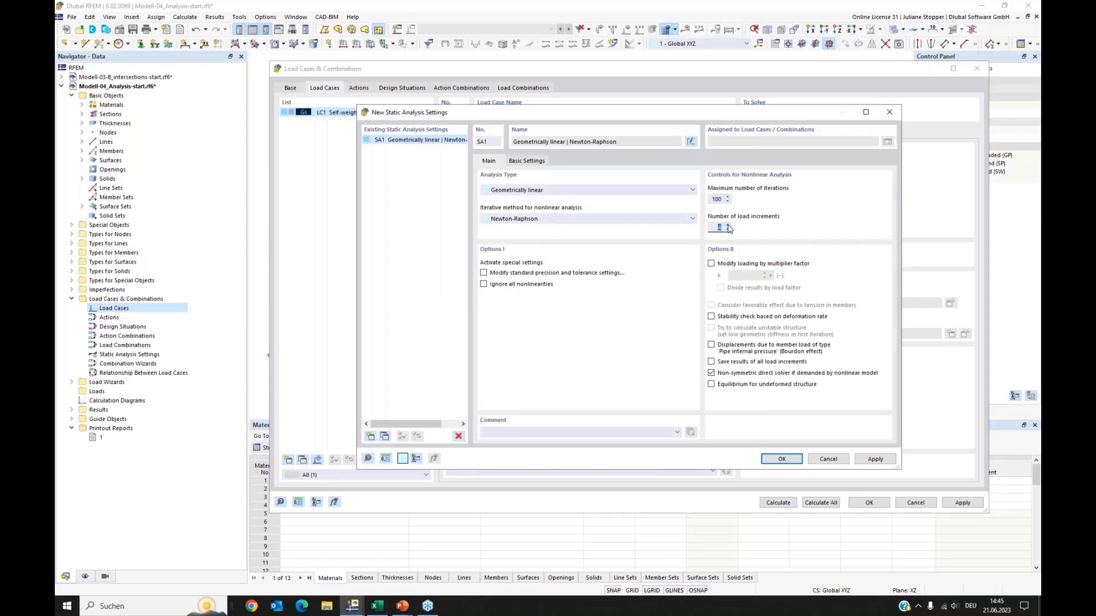
left_click(782, 461)
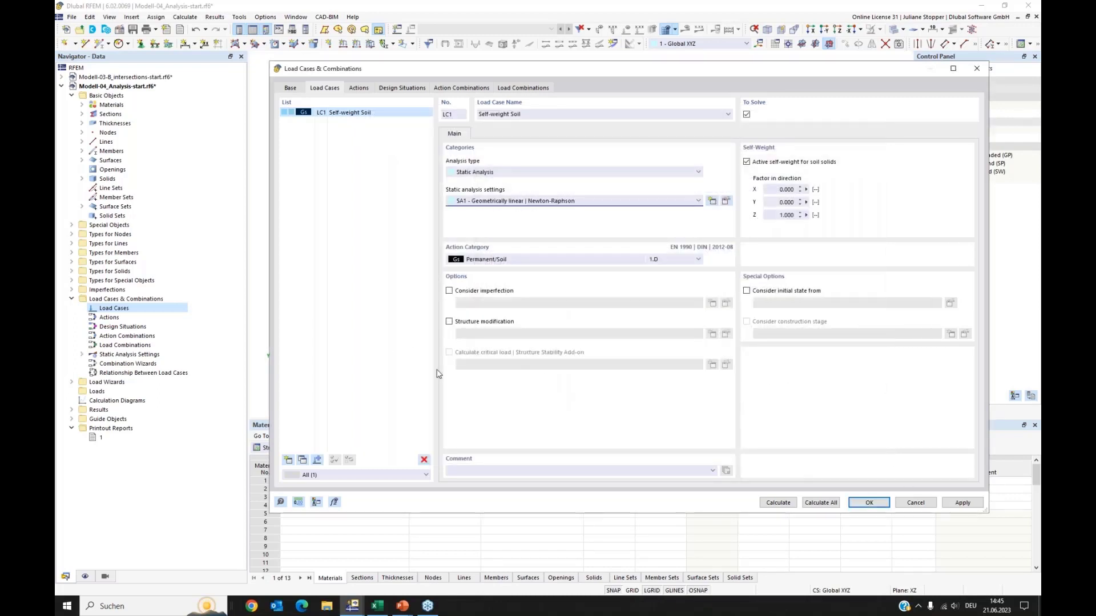
left_click(962, 502)
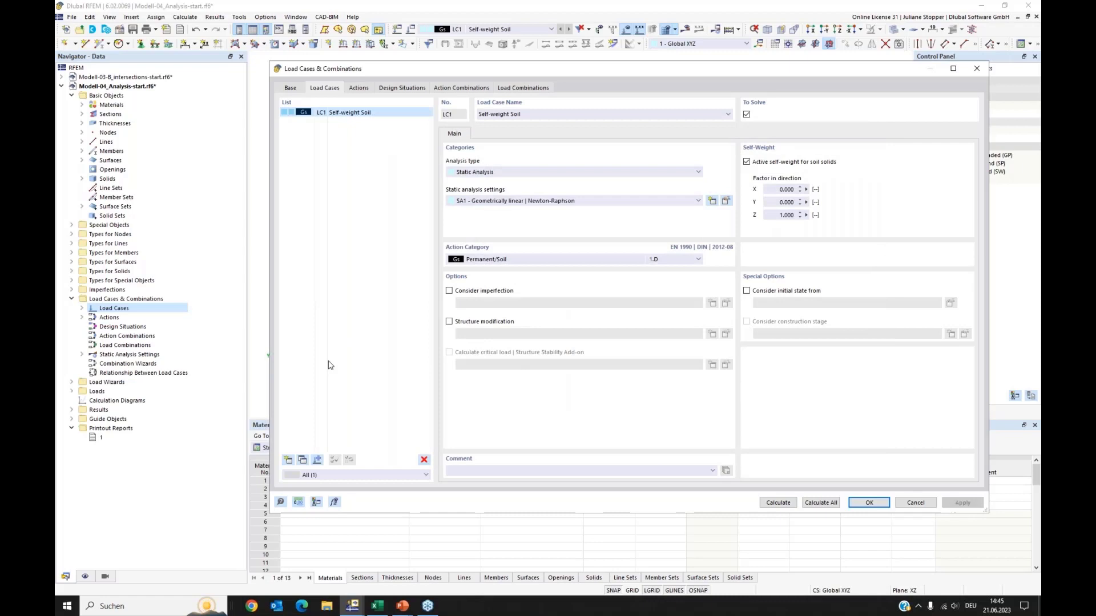
Add a load case named Self-weight Structure with action category Permanent and active self-weight except soil solids, and apply it
left_click(288, 459)
left_click(512, 261)
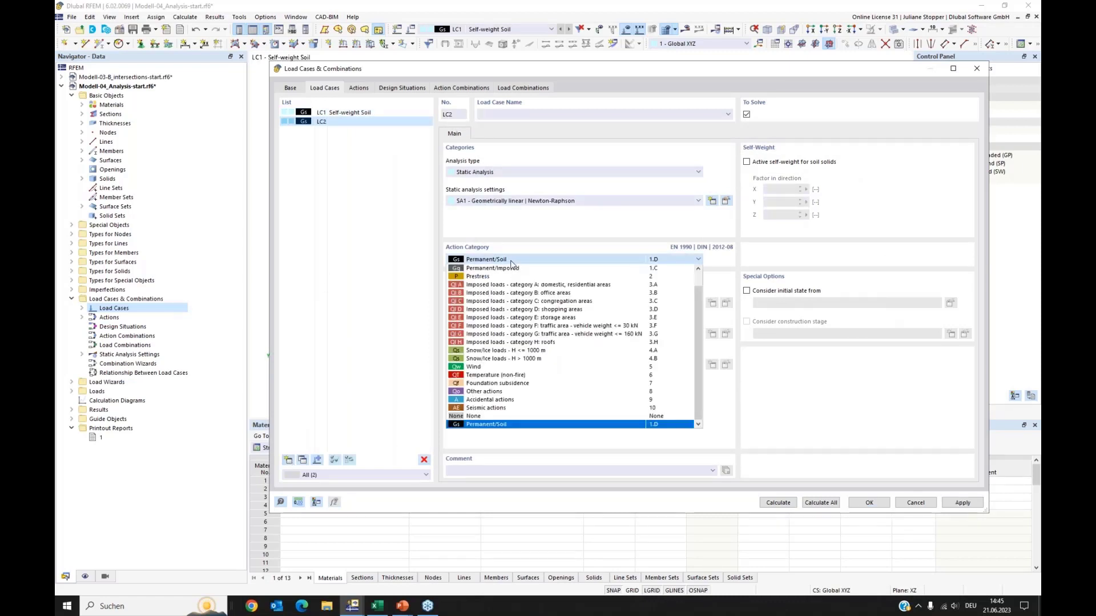
scroll(494, 279, "up", 1)
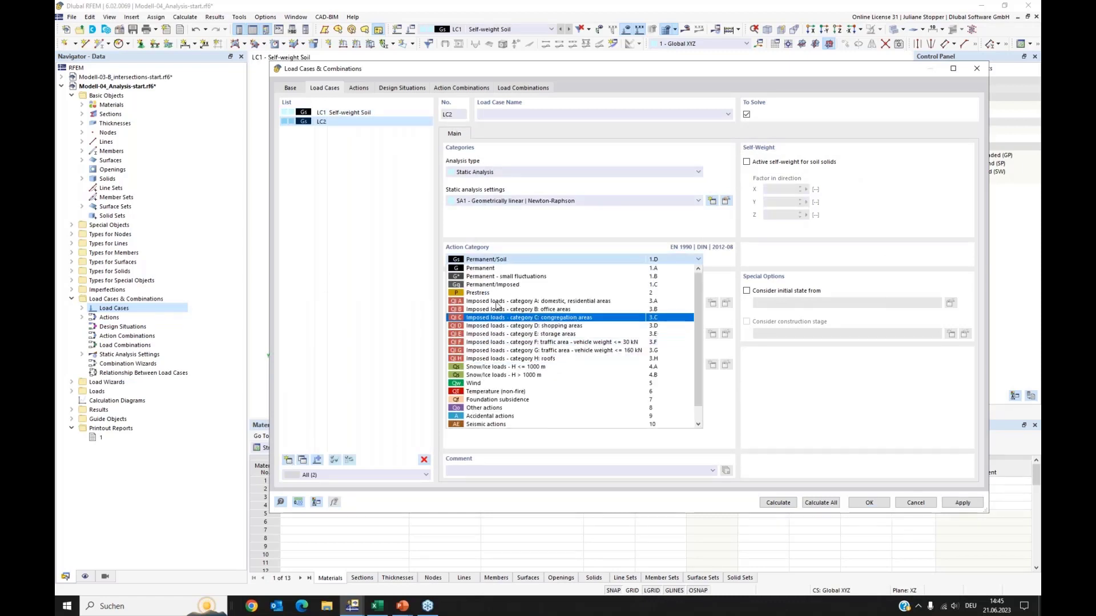
left_click(489, 269)
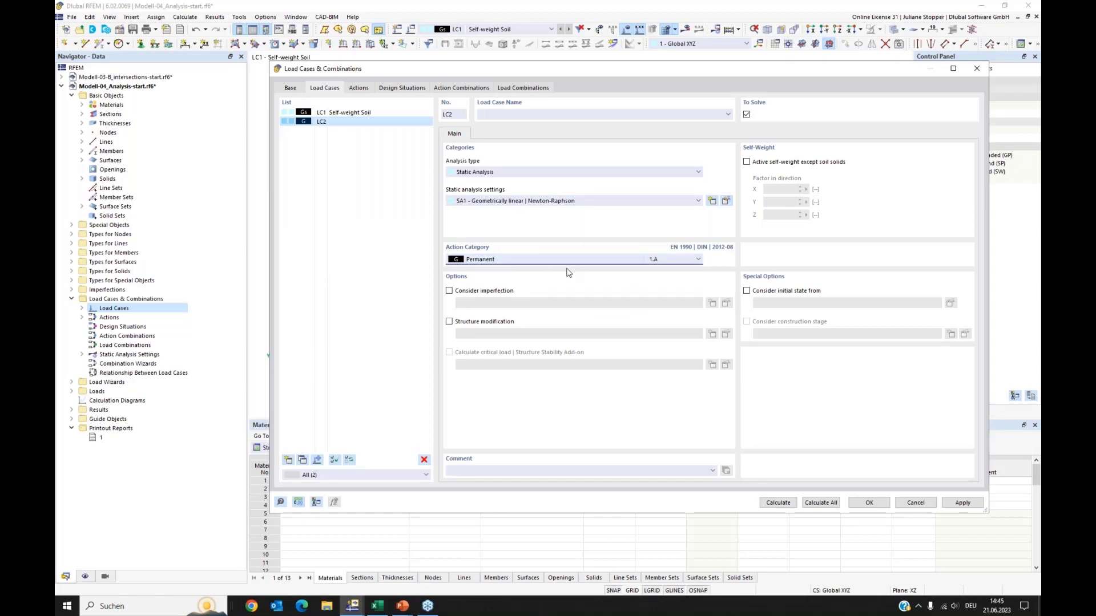
left_click(747, 162)
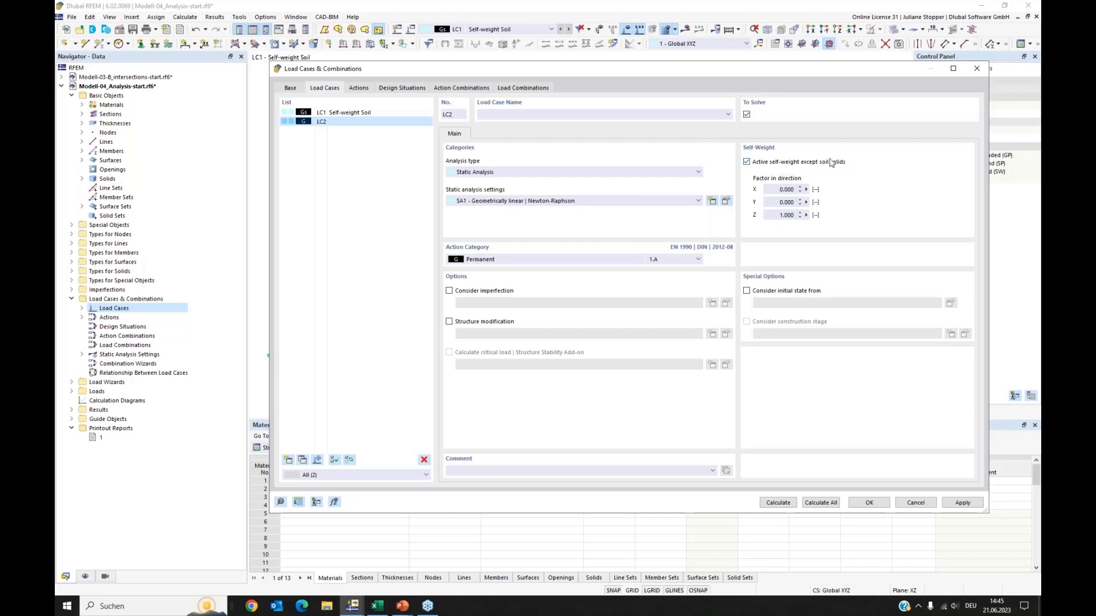
left_click(502, 113)
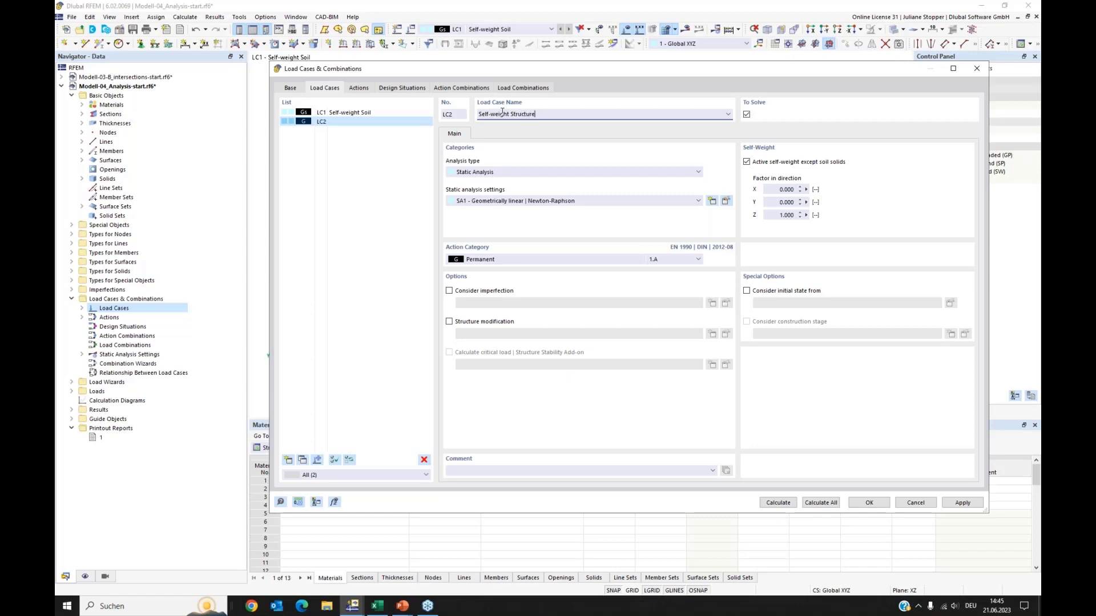
left_click(368, 222)
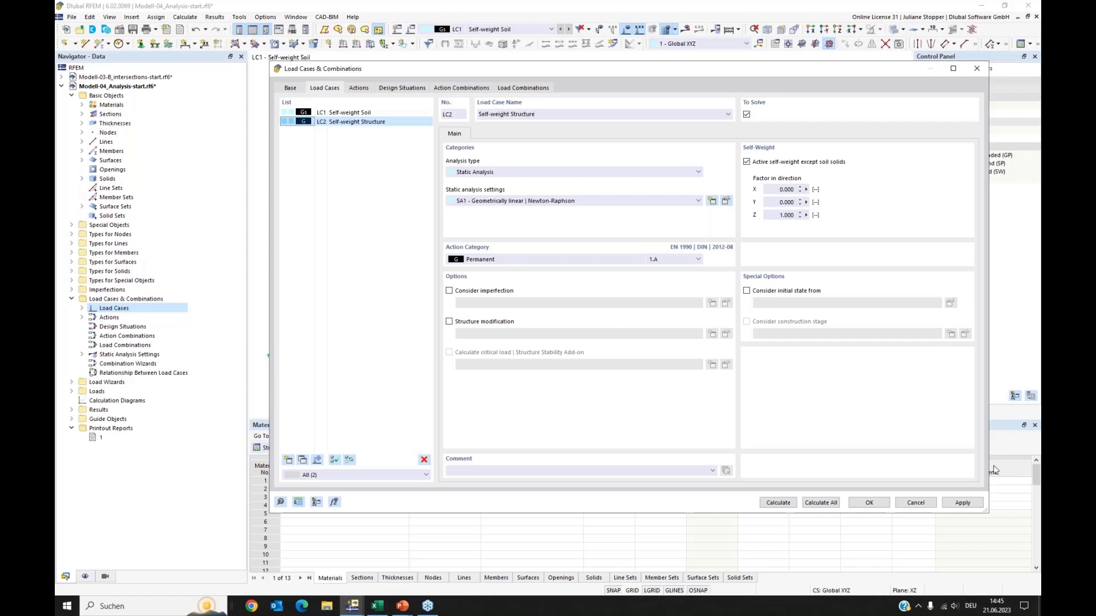
left_click(962, 503)
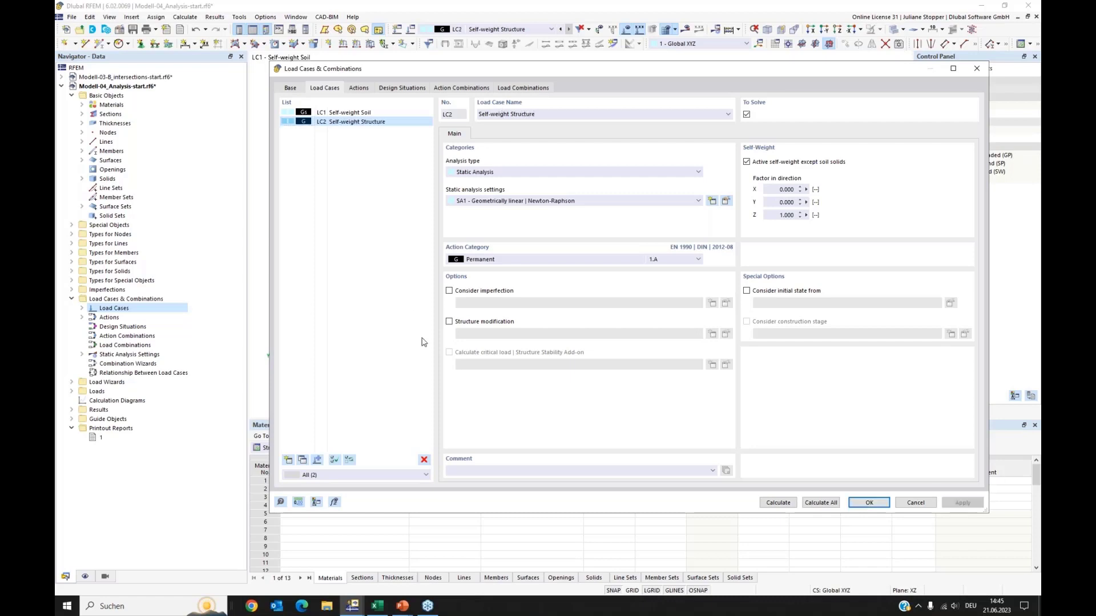
Add a load case named Dead Load new building with the action category Permanent
left_click(288, 460)
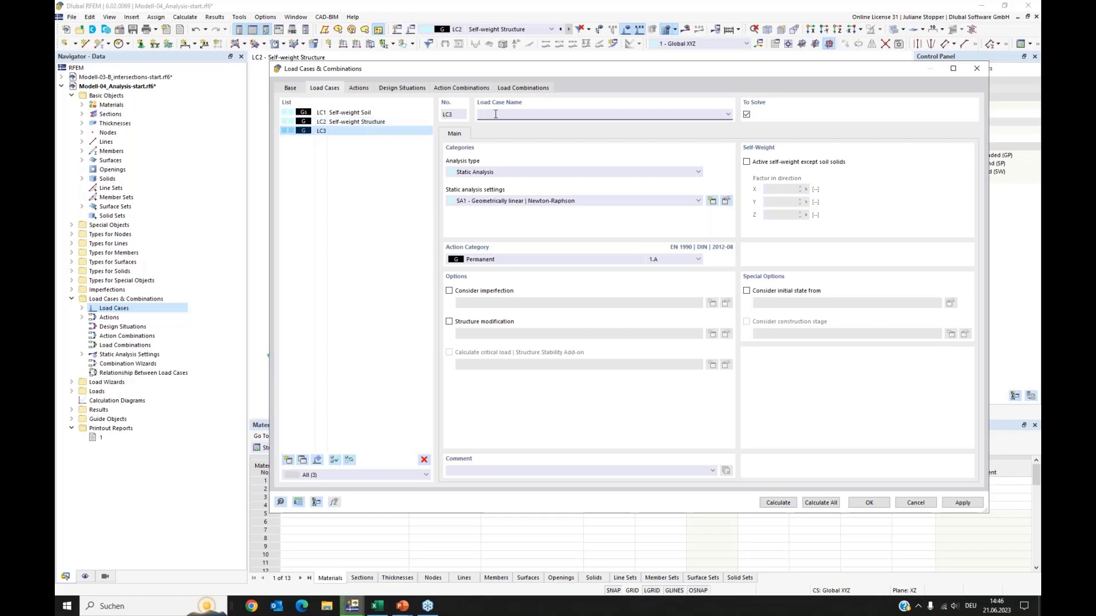
type("Dead Load new building")
key("Return")
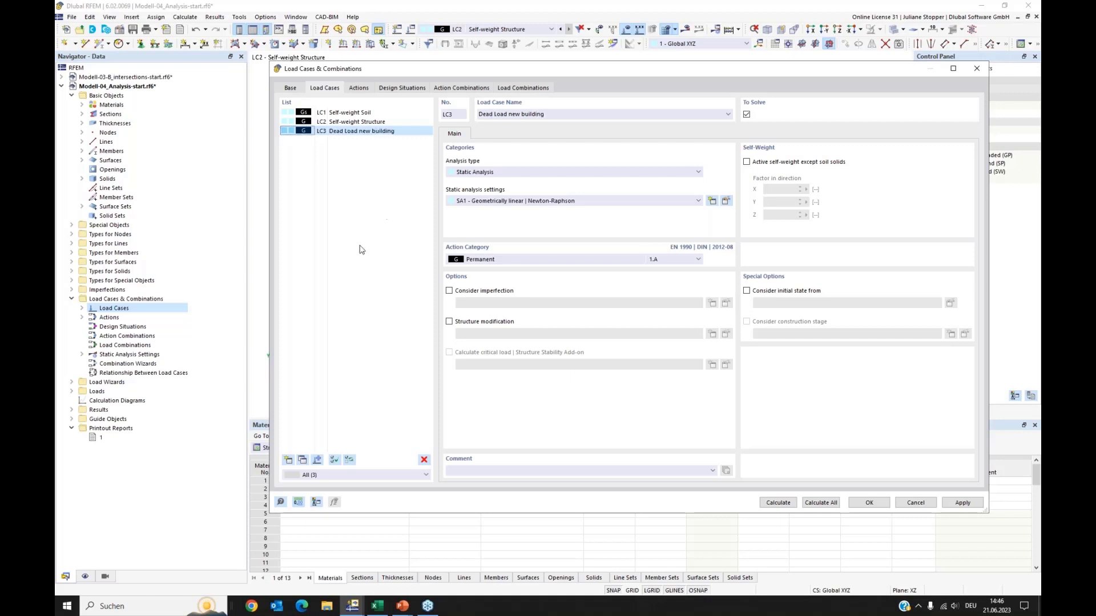
Add a load case named Live Load with action category Imposed loads - category A: domestic, residential areas, and apply it
left_click(290, 461)
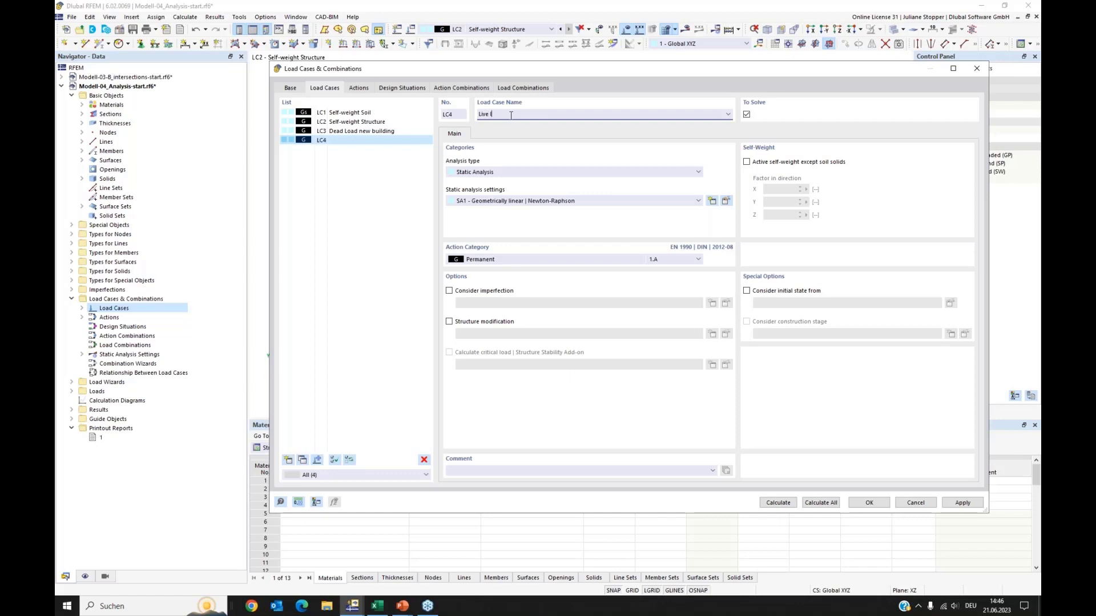
scroll(510, 116, "down", 1)
left_click(728, 115)
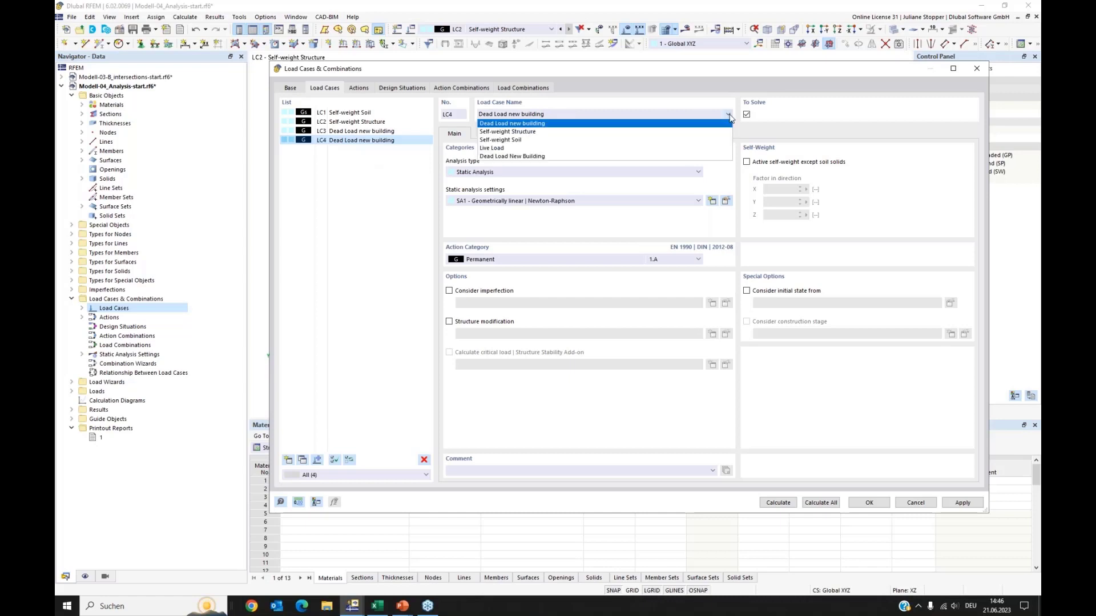
left_click(496, 143)
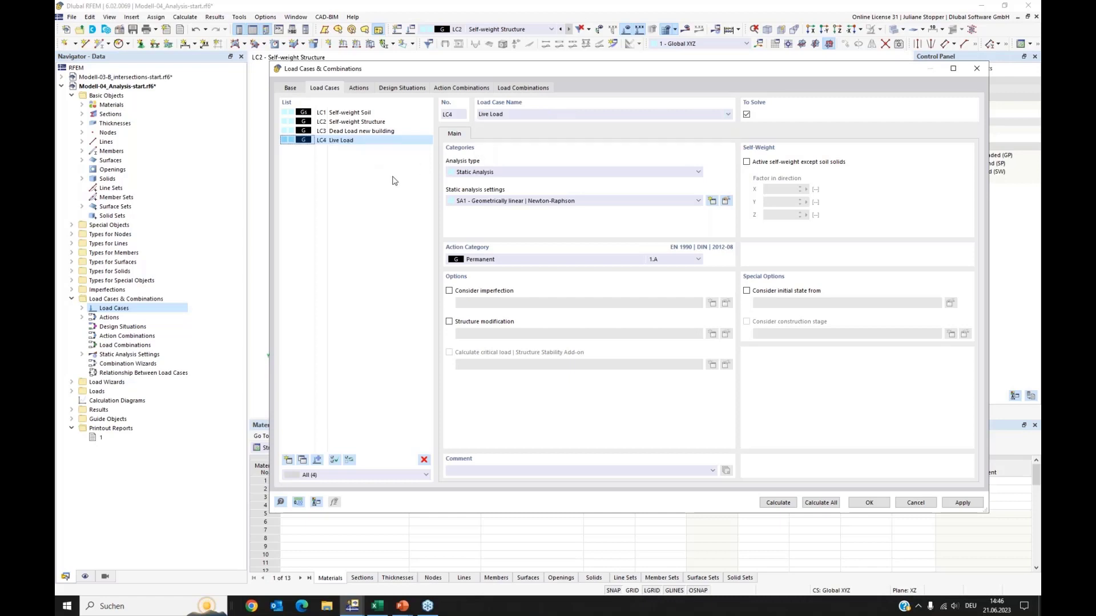
left_click(516, 260)
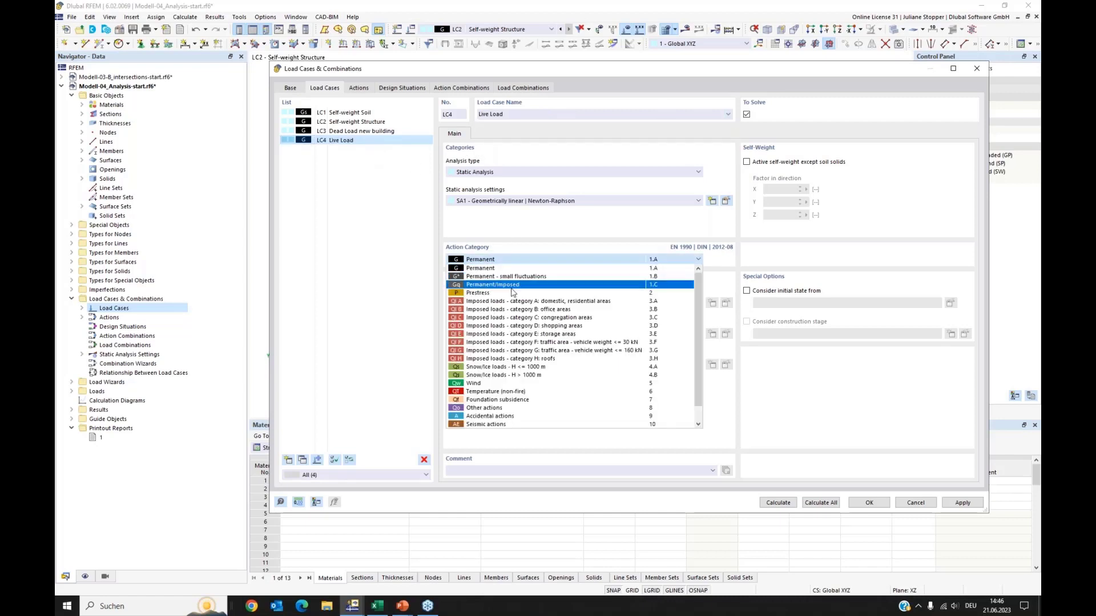
left_click(501, 303)
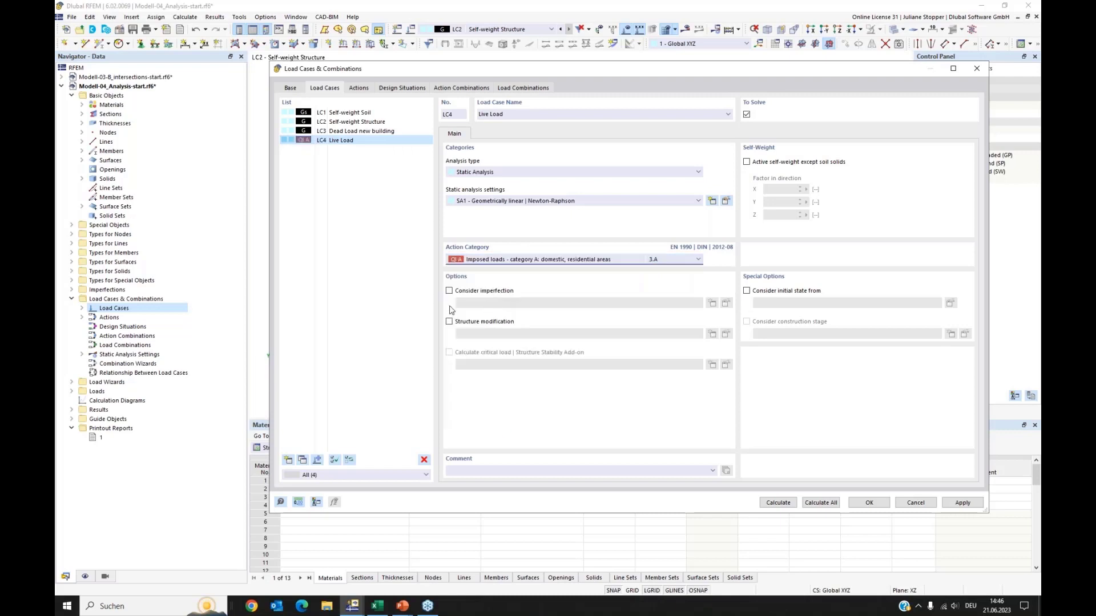
left_click(962, 502)
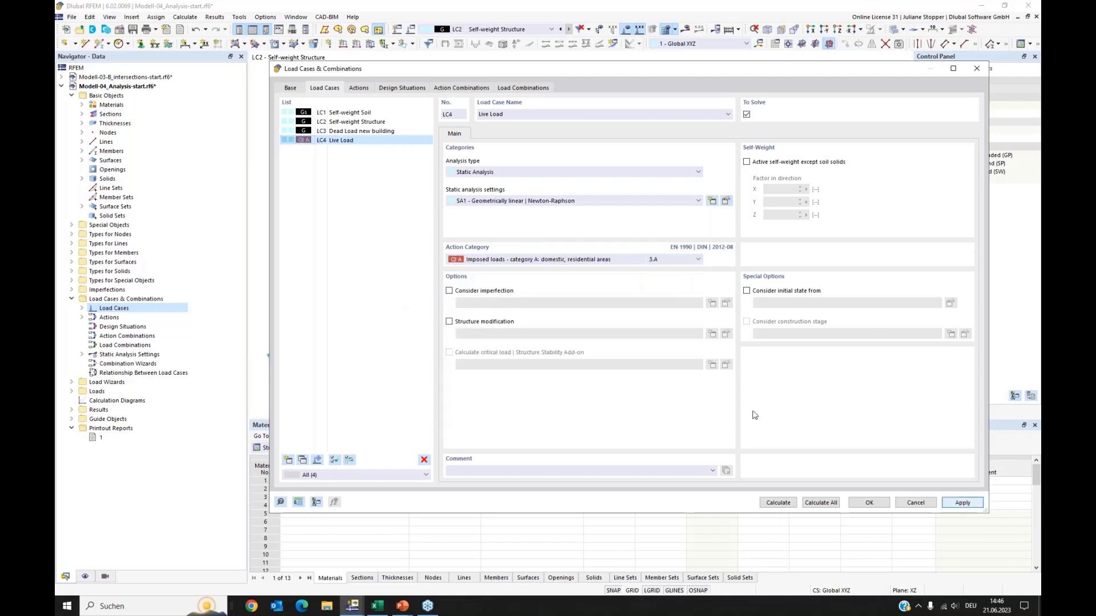
Add a design situation of type SLS - Characteristic and apply it
left_click(359, 89)
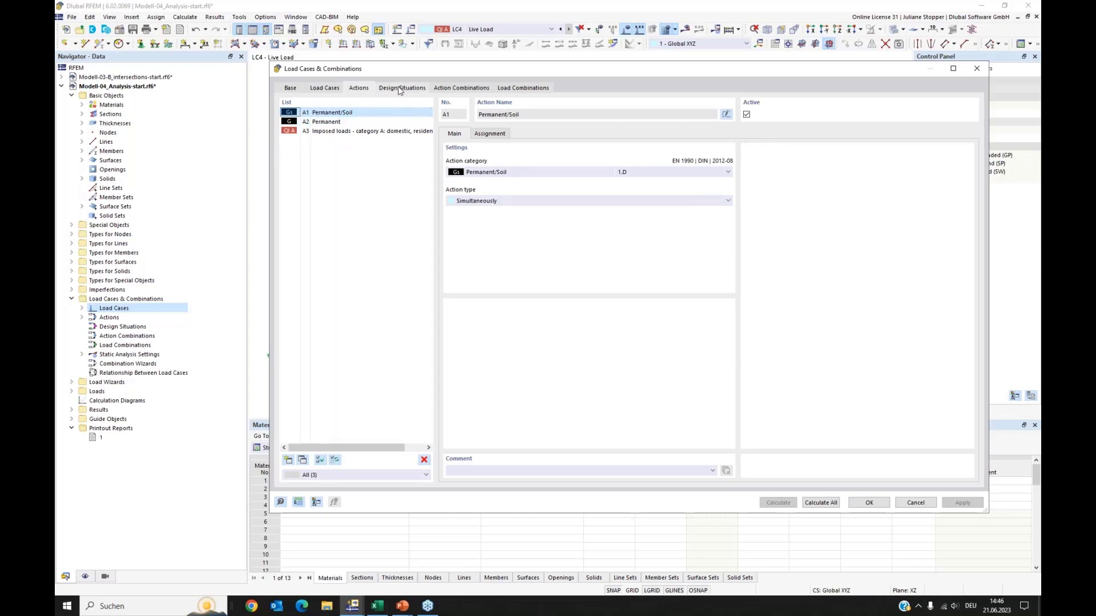
left_click(379, 89)
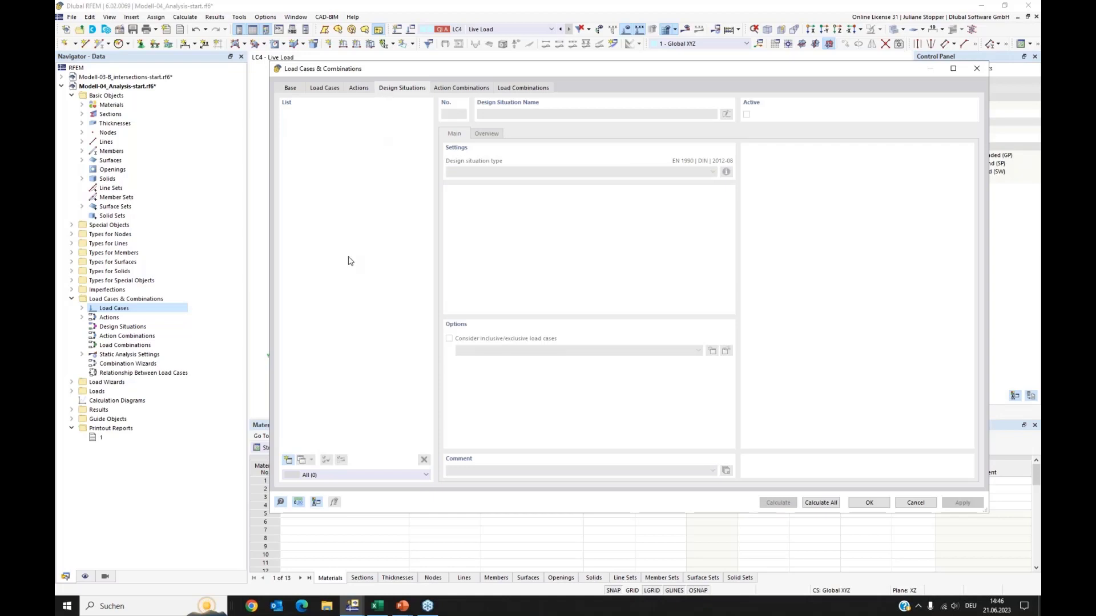
left_click(289, 461)
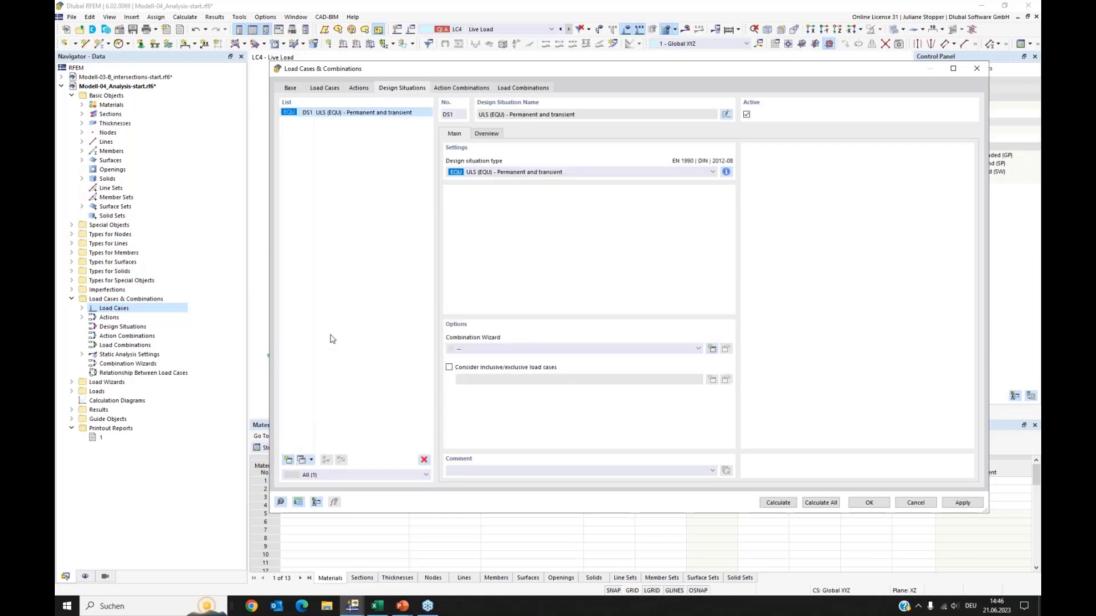
left_click(592, 174)
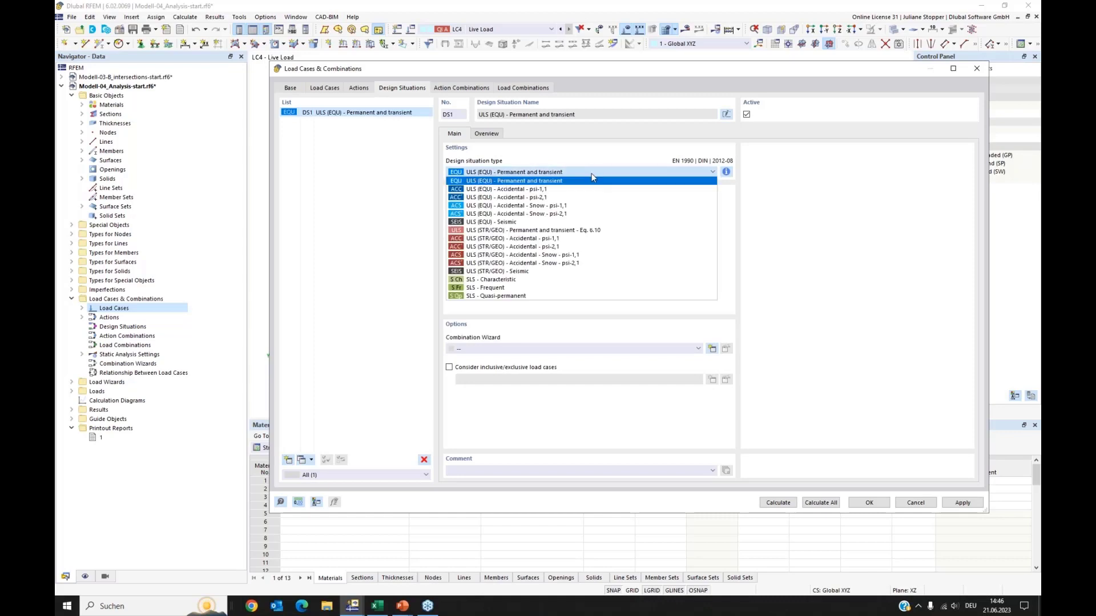
left_click(484, 281)
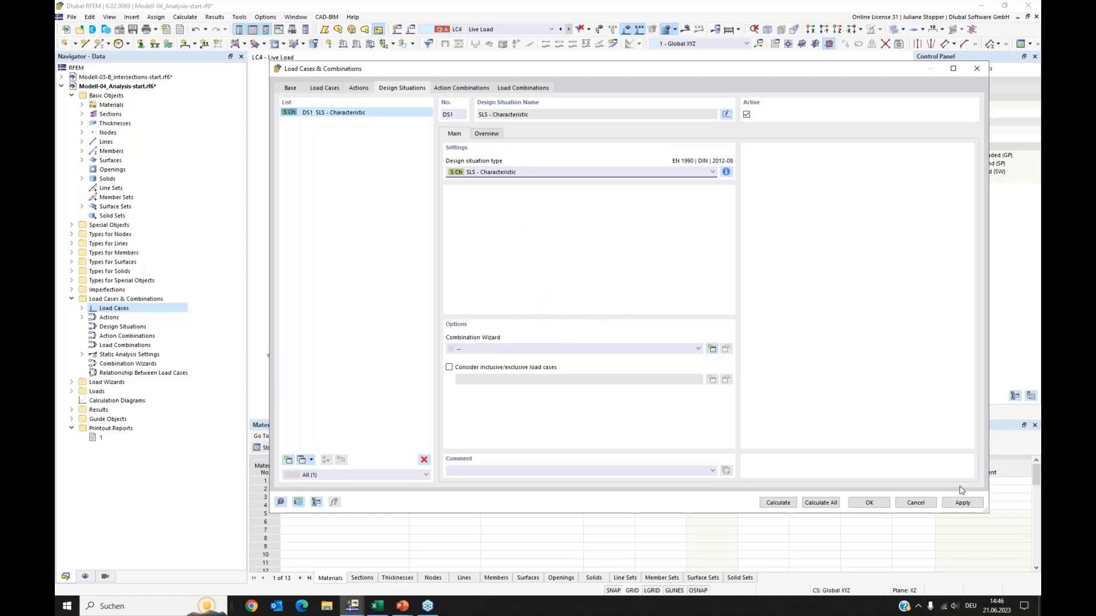
left_click(963, 503)
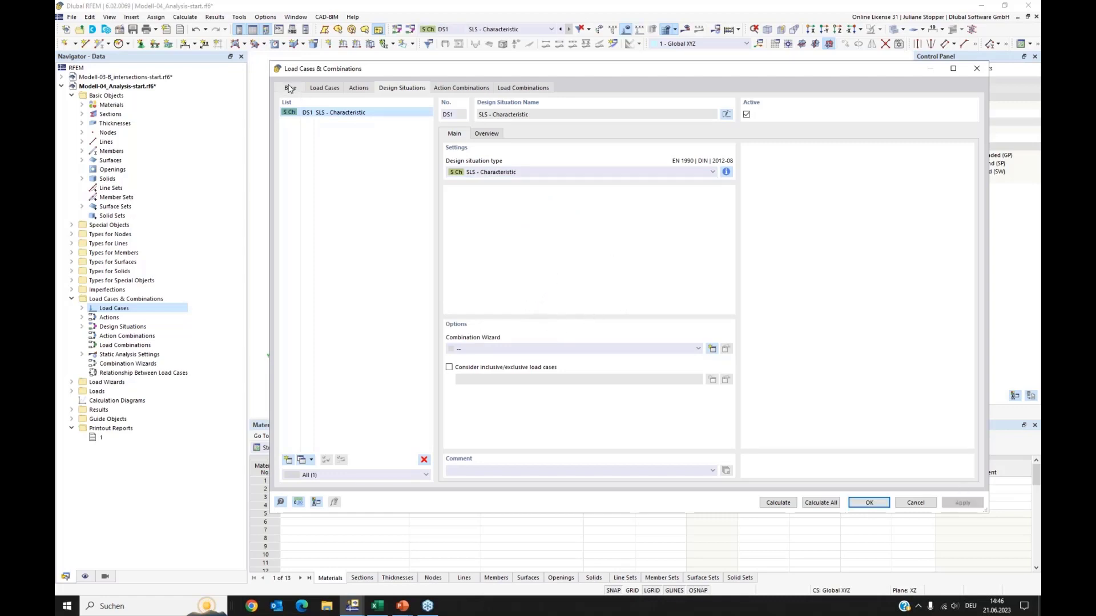
Create a combination wizard for the SLS - Characteristic design situation that generates load combinations with geometrically linear Newton-Raphson analysis, and generate the combinations
left_click(290, 88)
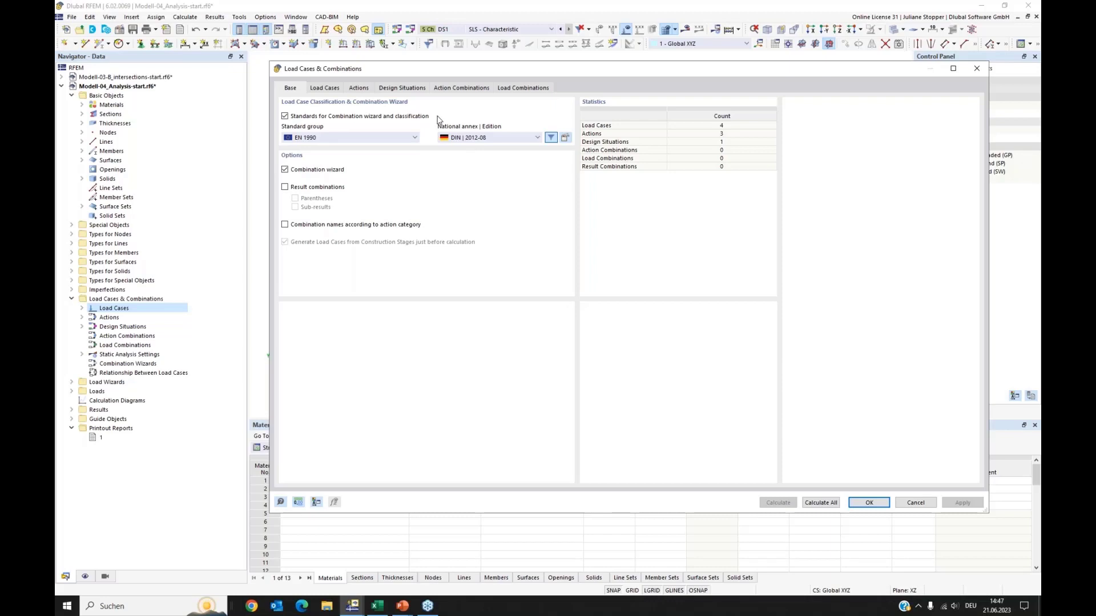
left_click(409, 90)
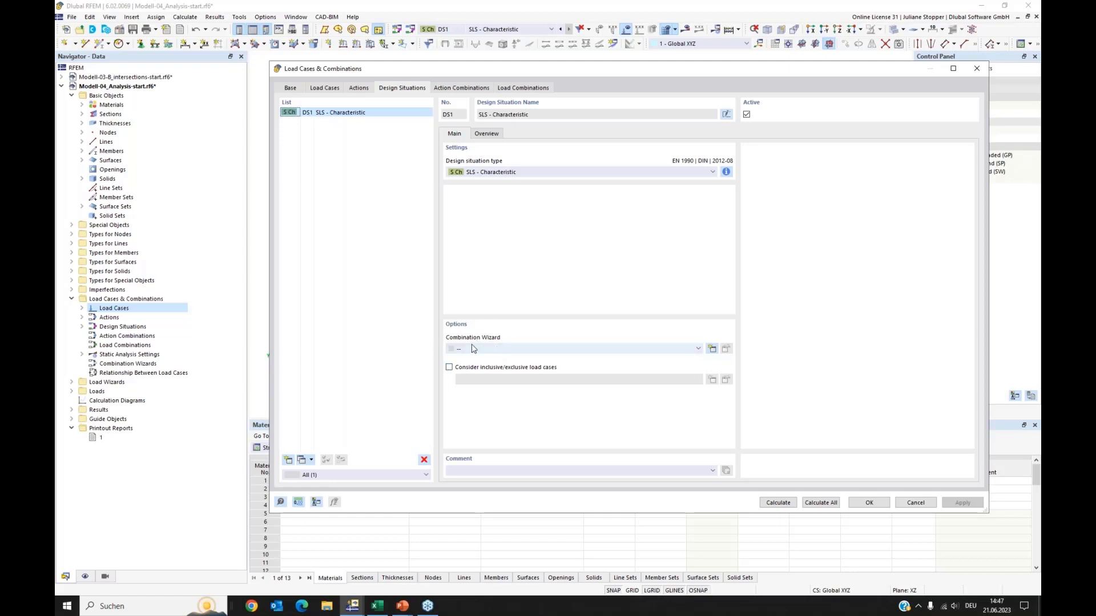
left_click(715, 350)
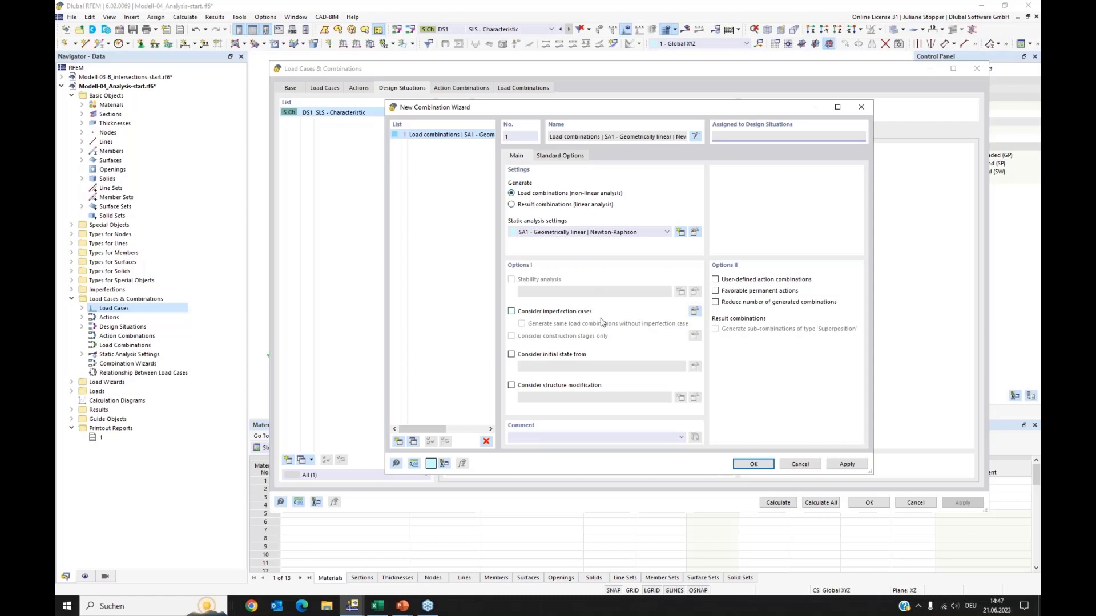
left_click(748, 463)
left_click(450, 88)
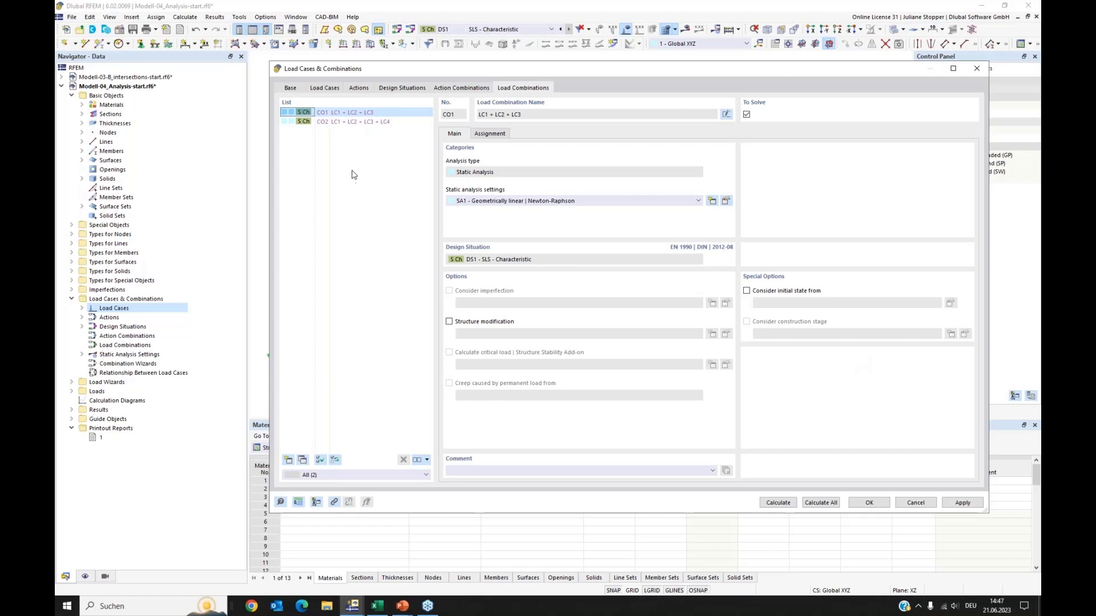
Add a load combination and assign the load cases Self-weight Soil and Self-weight Structure to it with factor 1.00
left_click(289, 460)
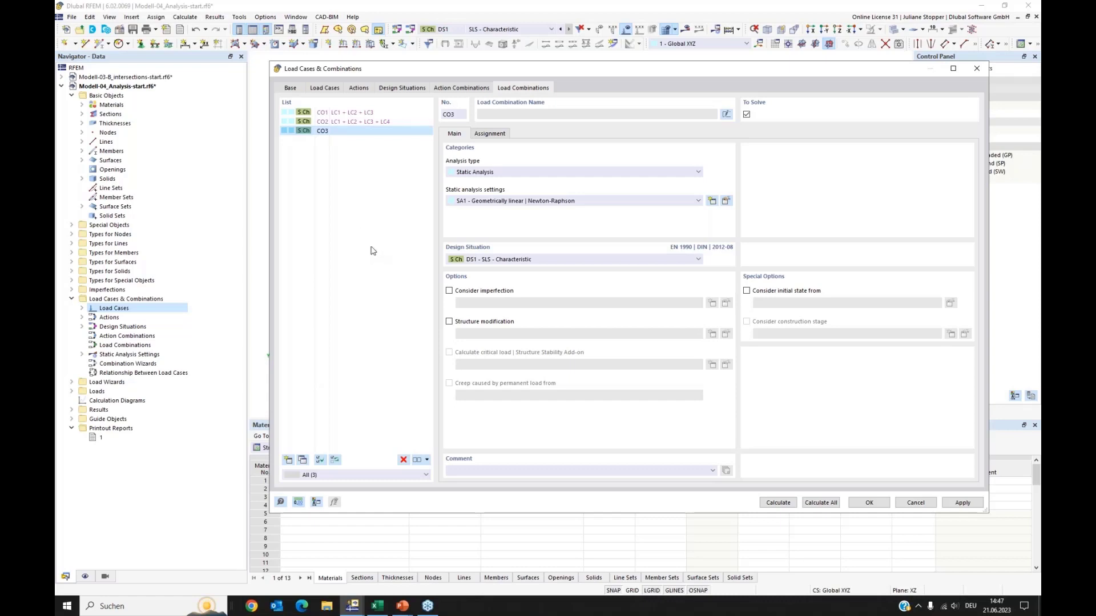
left_click(494, 134)
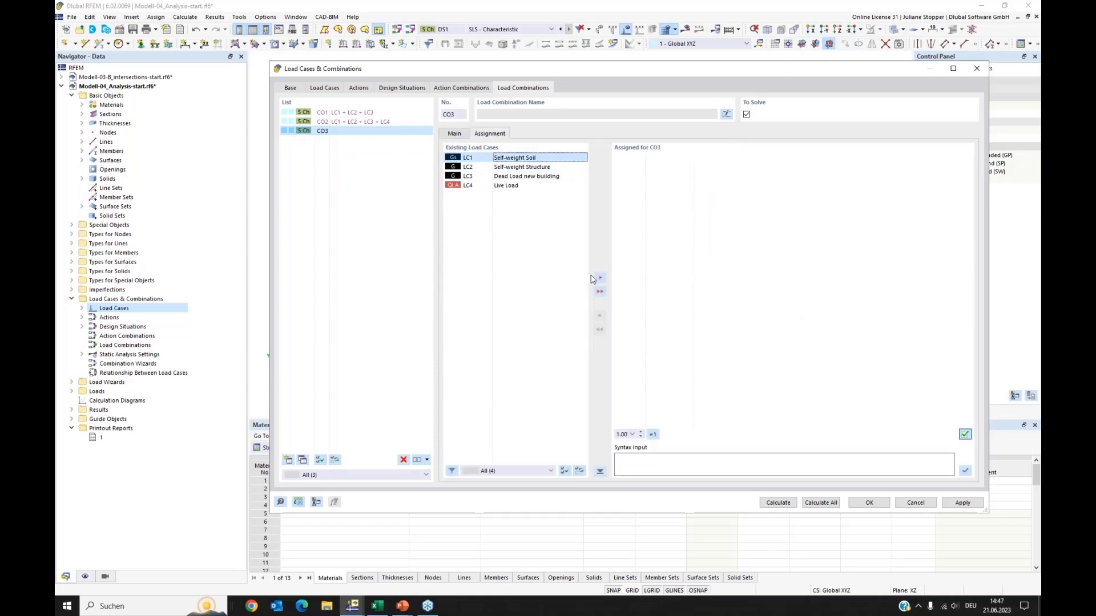
left_click(600, 278)
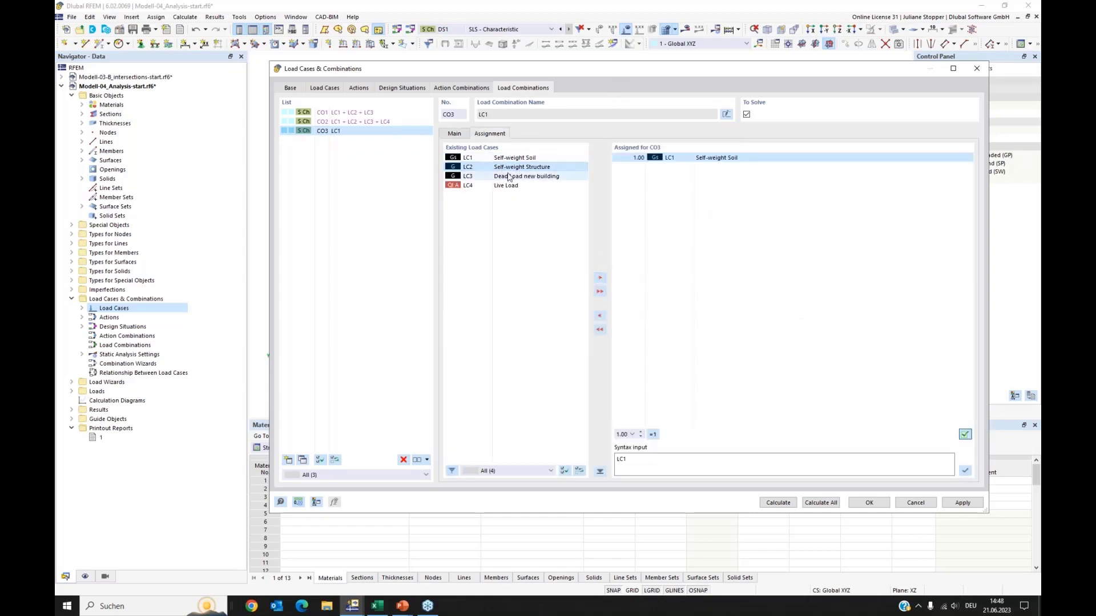
left_click(600, 278)
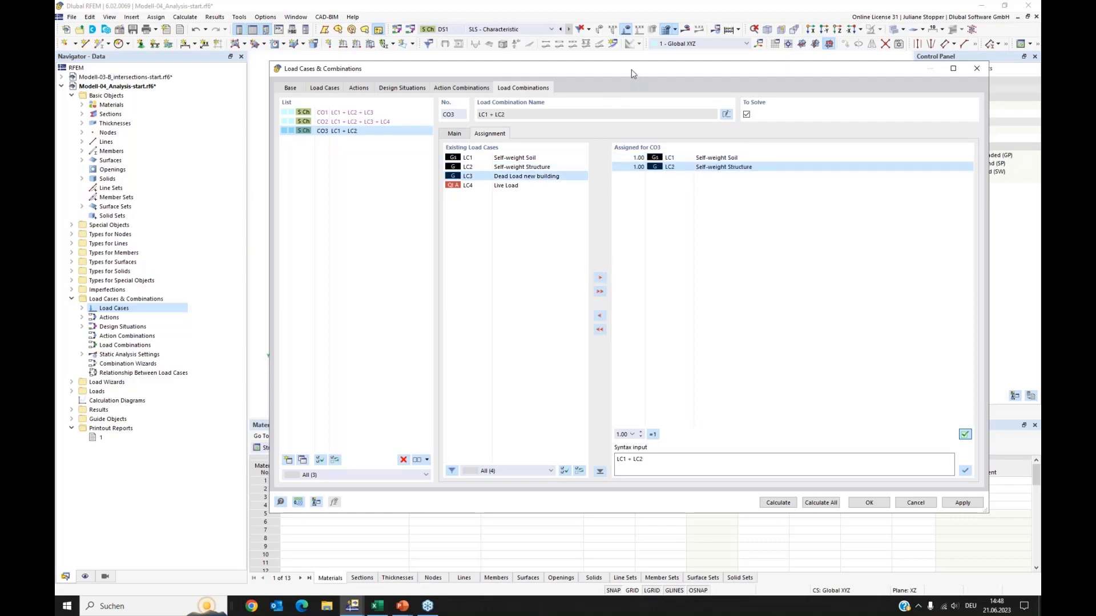
Activate a structure modification for the LC1 + LC2 load combination, using Structure Modification 1
left_click_drag(632, 73, 650, 291)
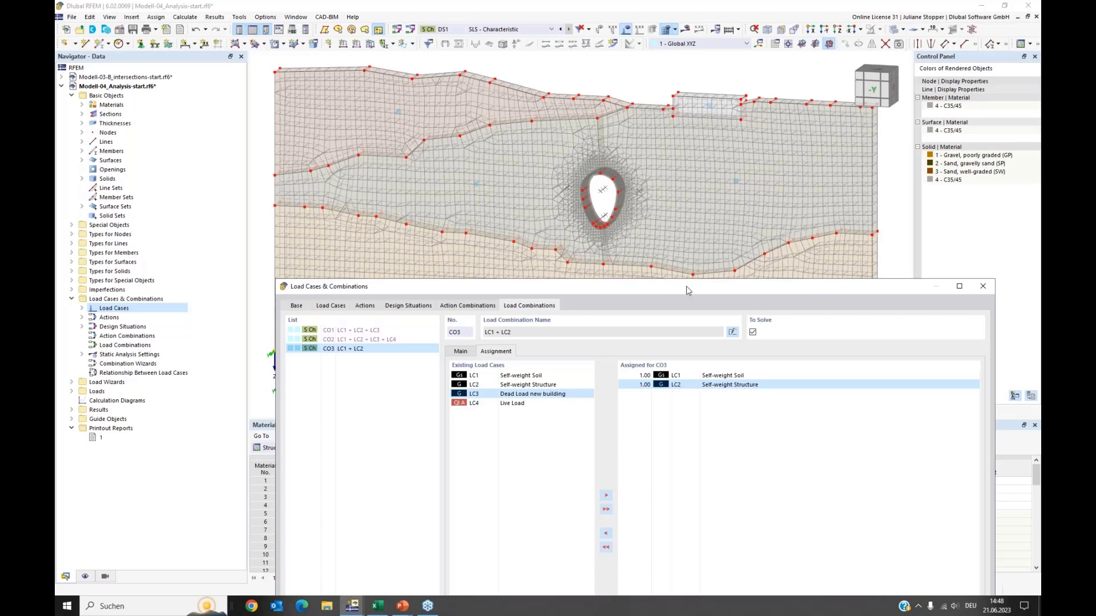
left_click_drag(689, 287, 697, 202)
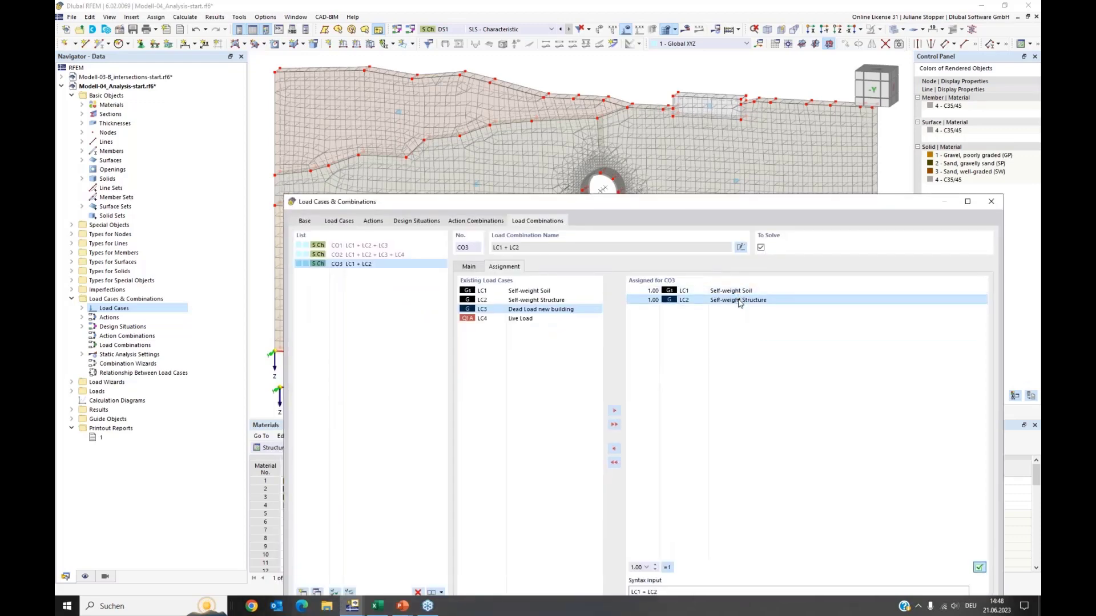
left_click(469, 267)
left_click_drag(612, 200, 621, 161)
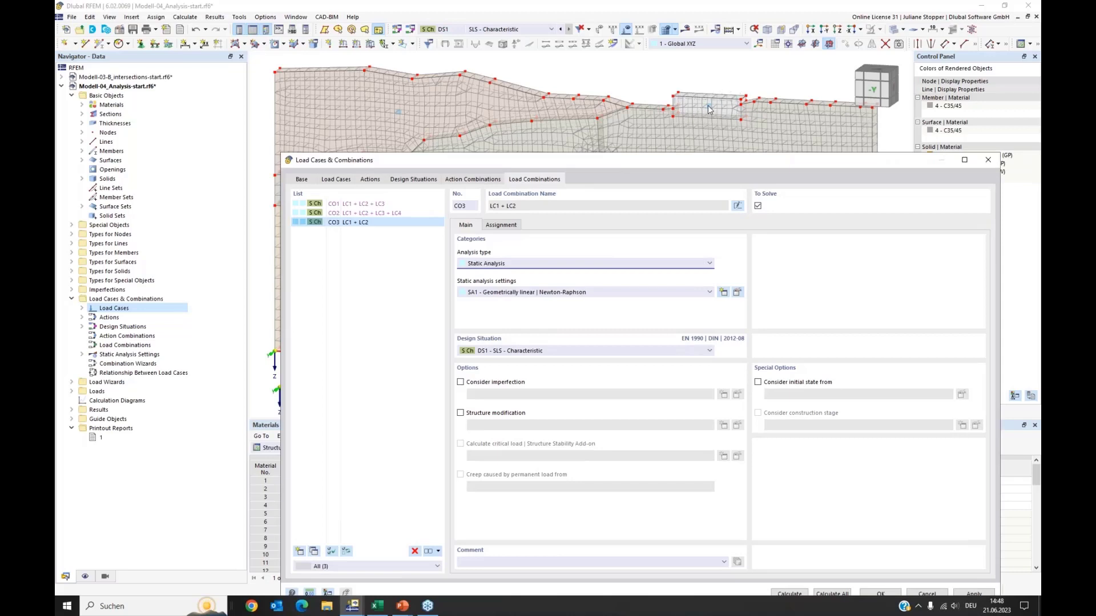
left_click(502, 225)
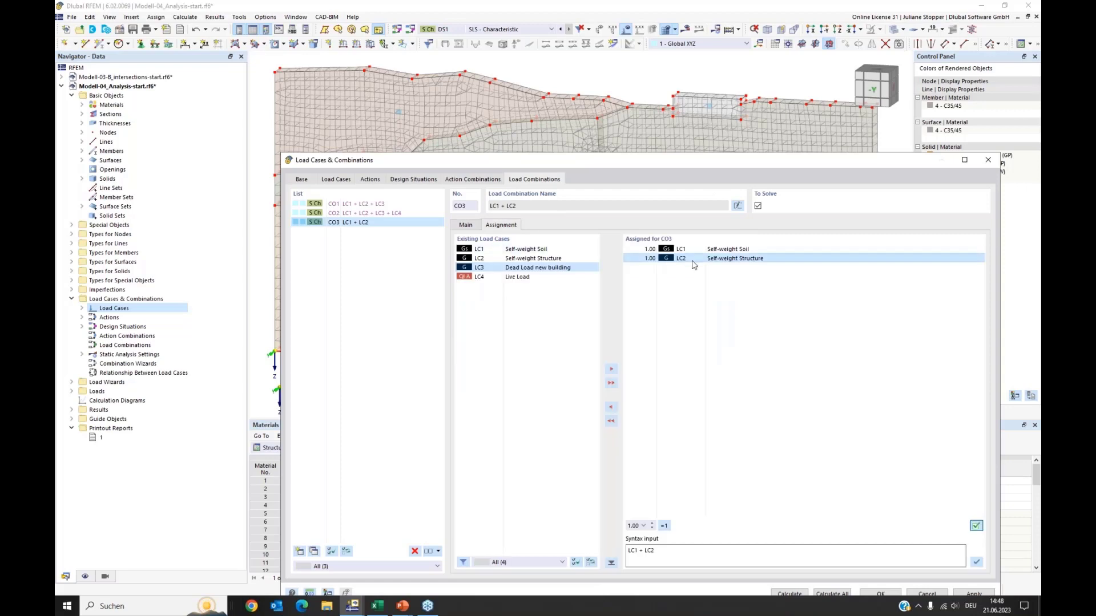
left_click(466, 227)
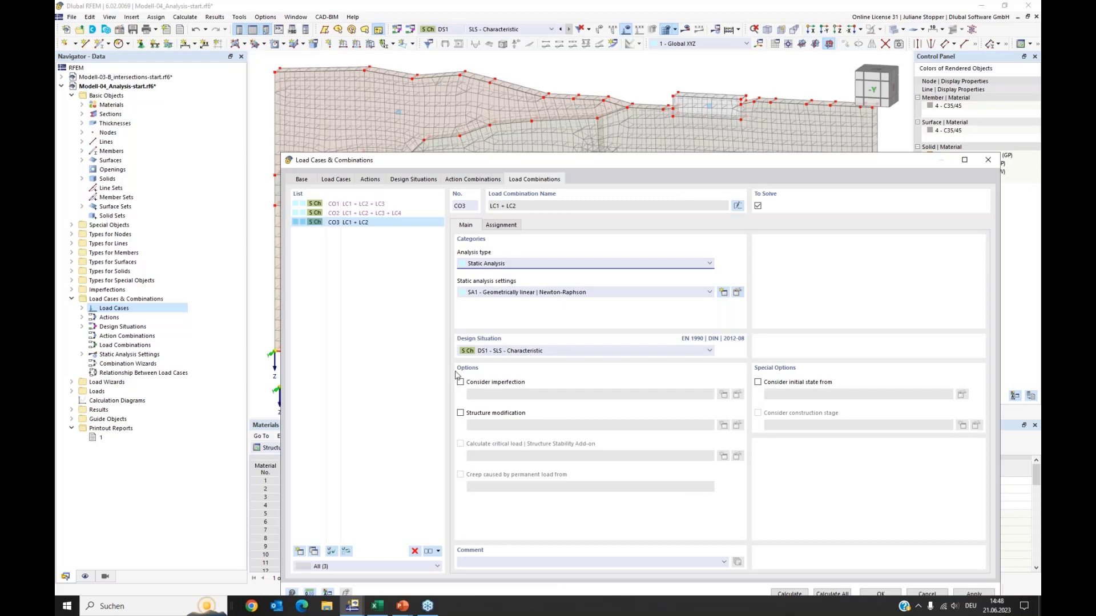
left_click(461, 413)
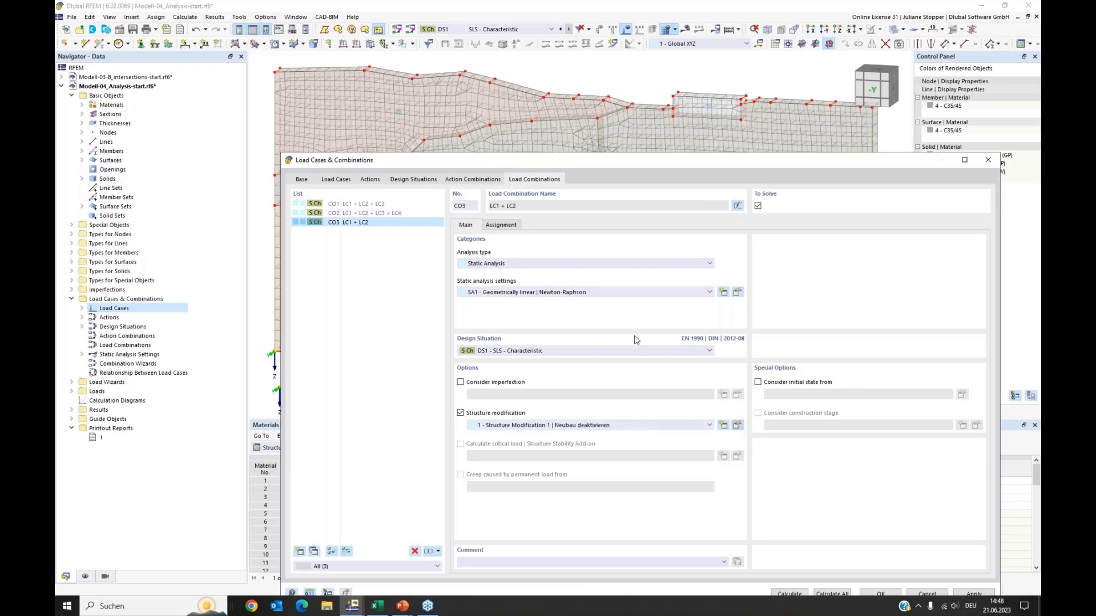
Set the structure modification's comment to Deactivation of the new building, keeping object deactivation enabled
left_click_drag(571, 187, 570, 134)
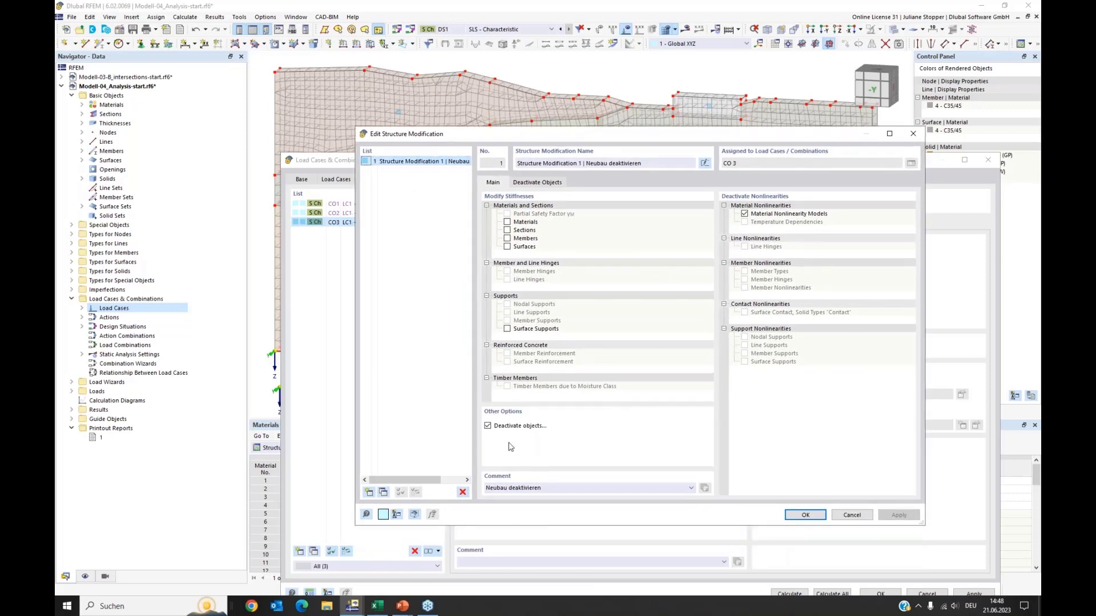
triple_click(551, 488)
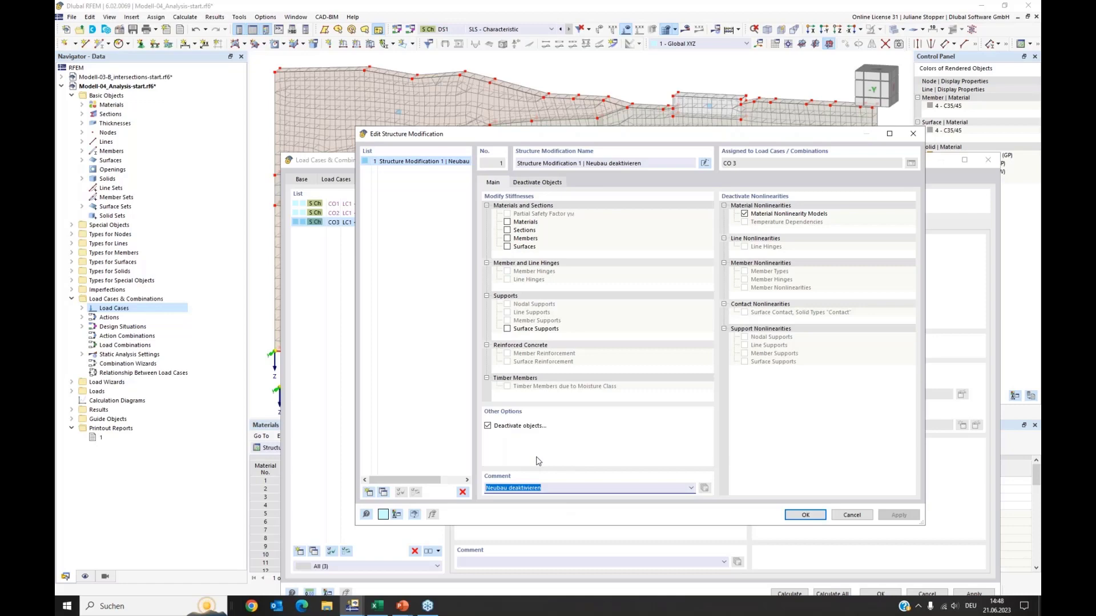
type("ding")
left_click(488, 426)
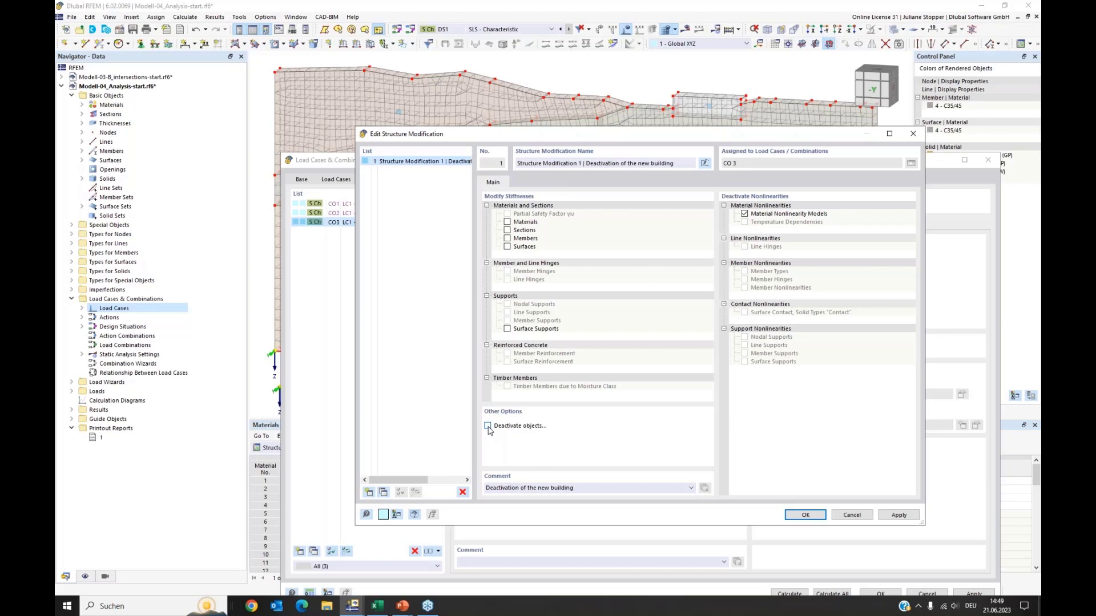
left_click(488, 427)
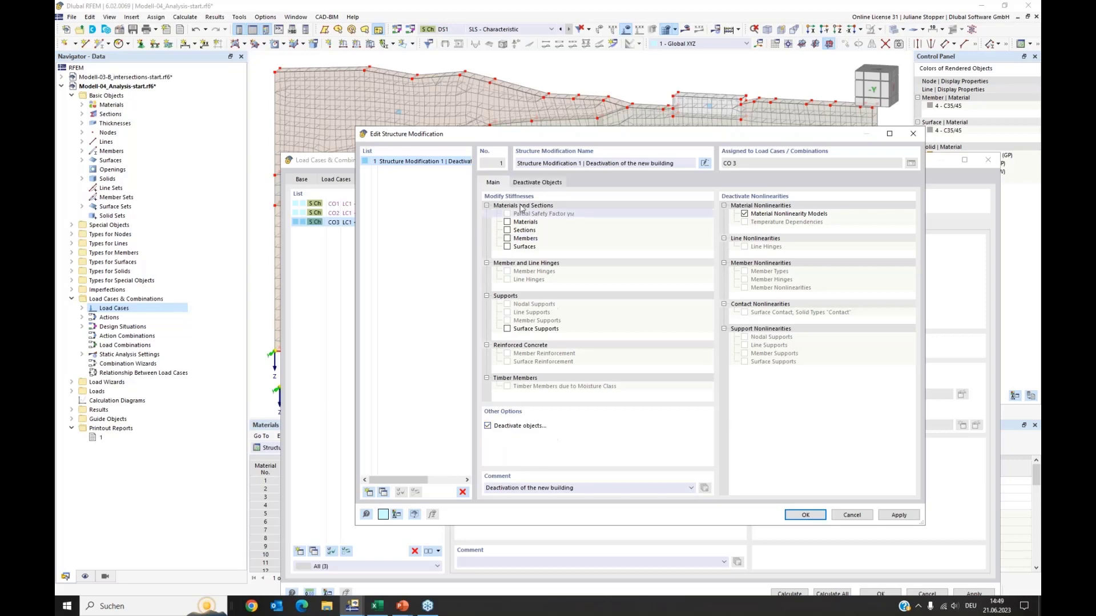
Check which solid the Volumenkörper Neubau object selection deactivates in the structure modification, and accept the modification
left_click(537, 184)
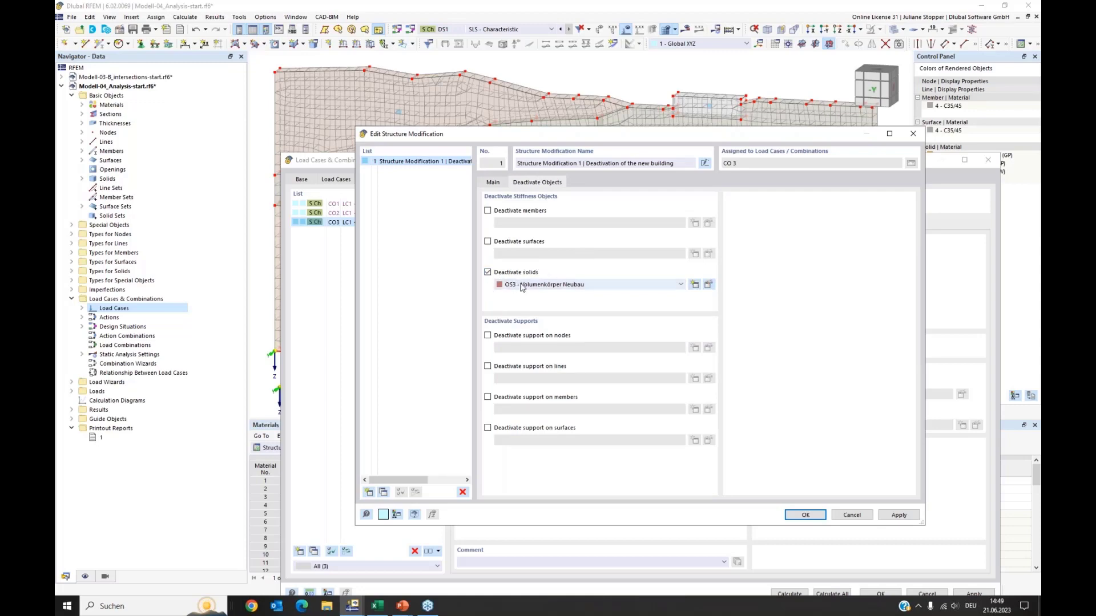
left_click(708, 284)
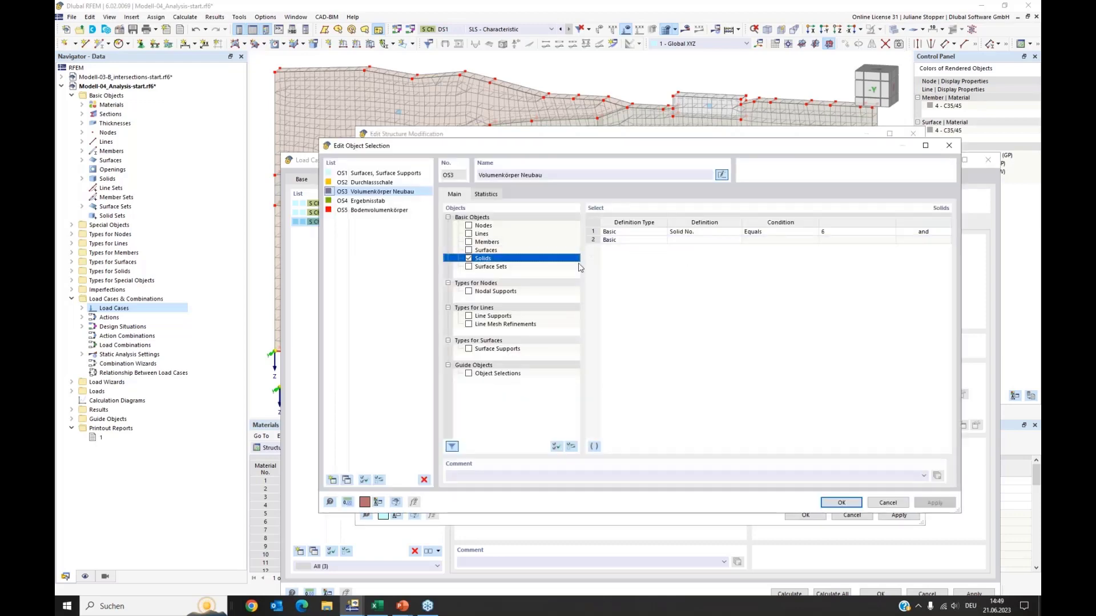
left_click(857, 233)
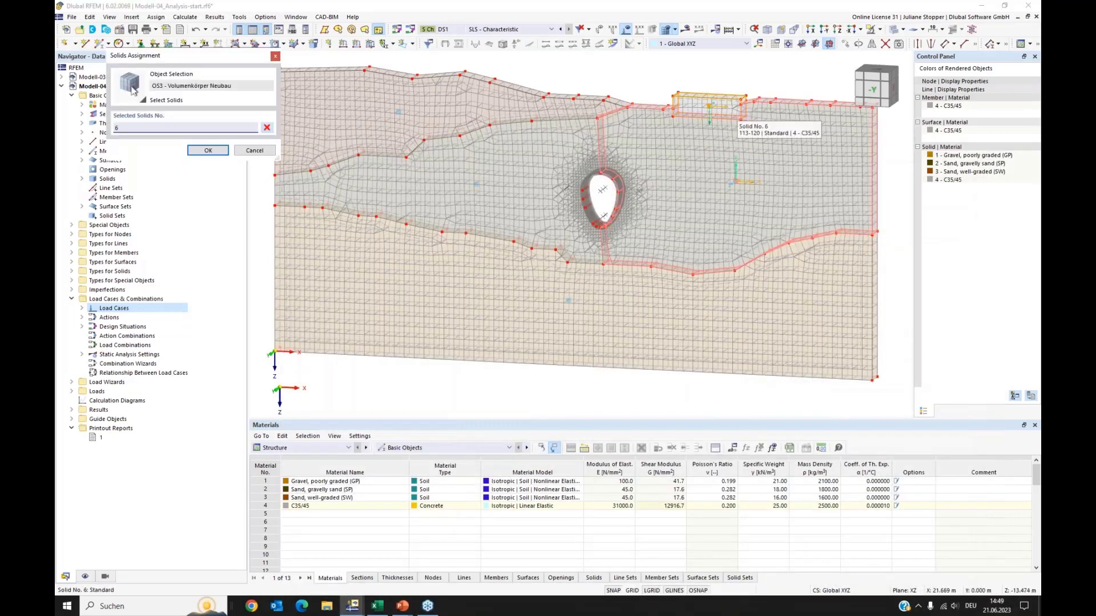
left_click(218, 153)
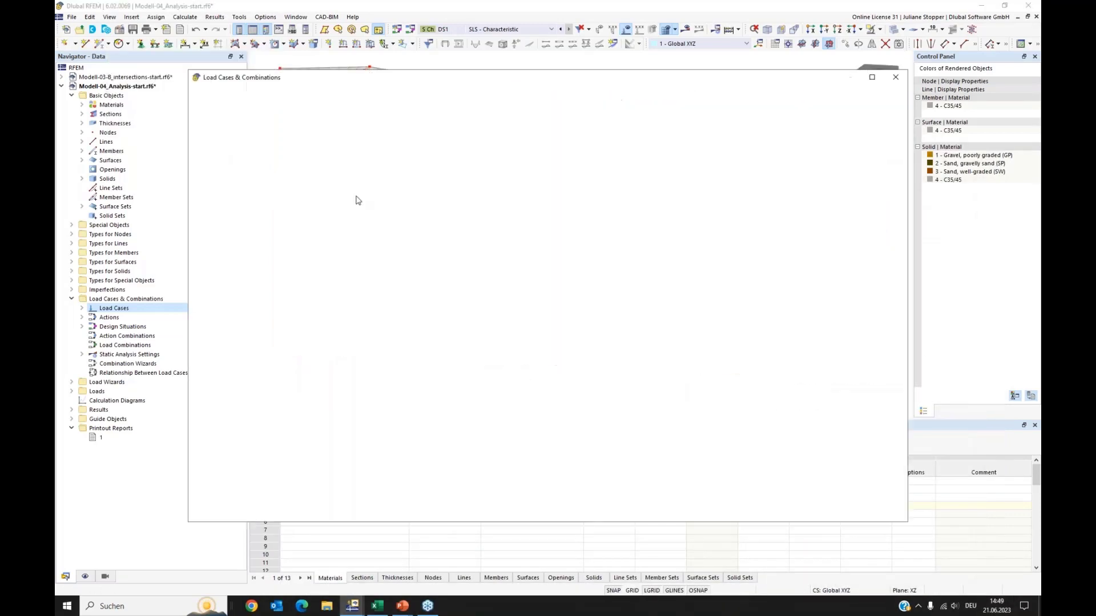
left_click(736, 477)
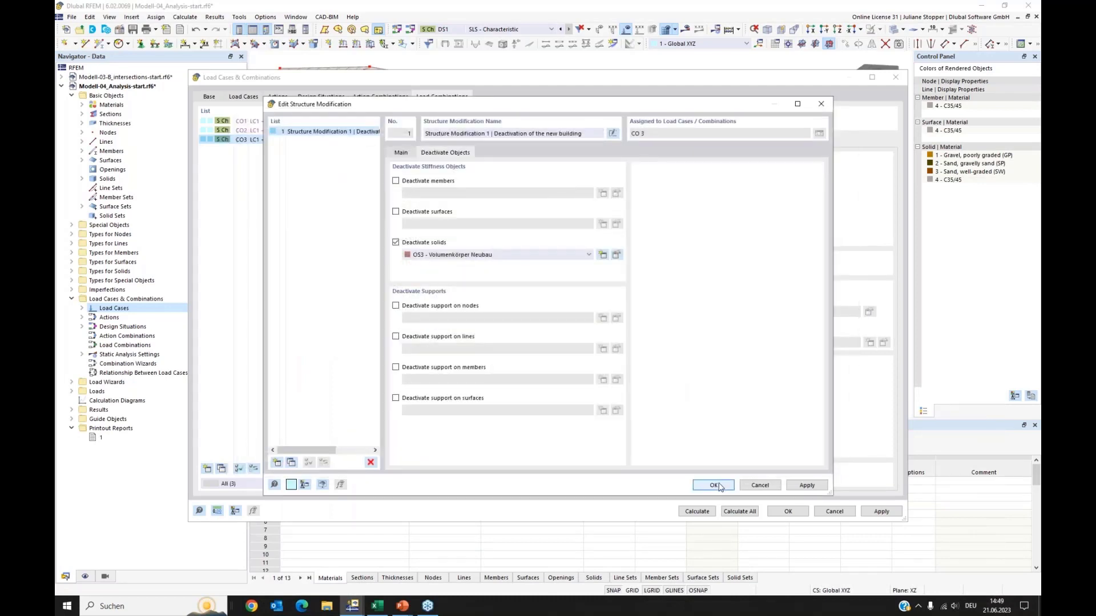
left_click(714, 486)
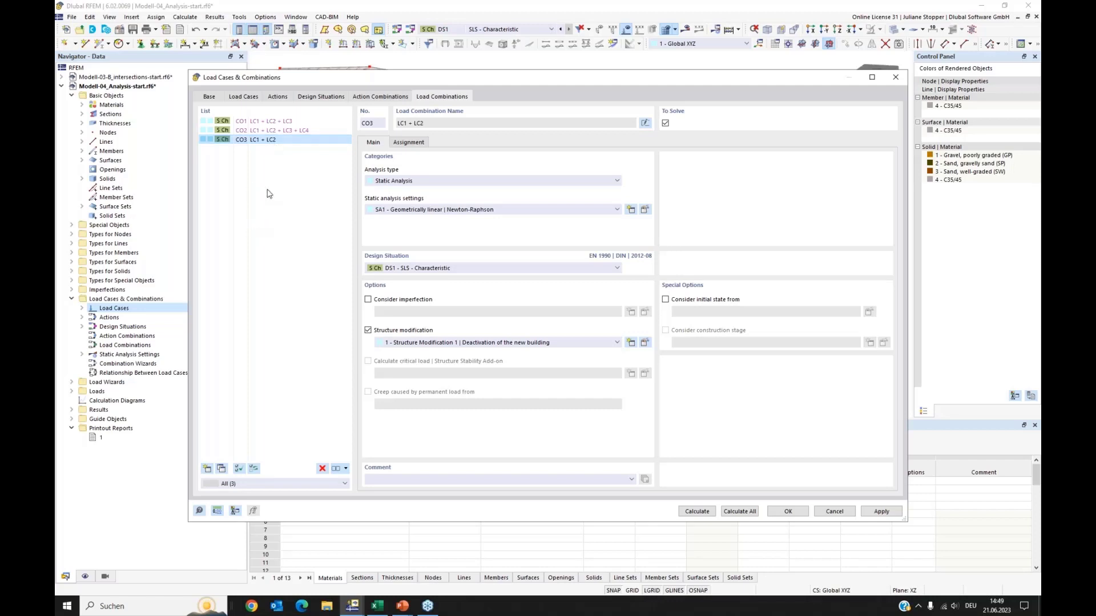
Duplicate load combination CO3 (LC1 + LC2) together with its structure modification
left_click(221, 470)
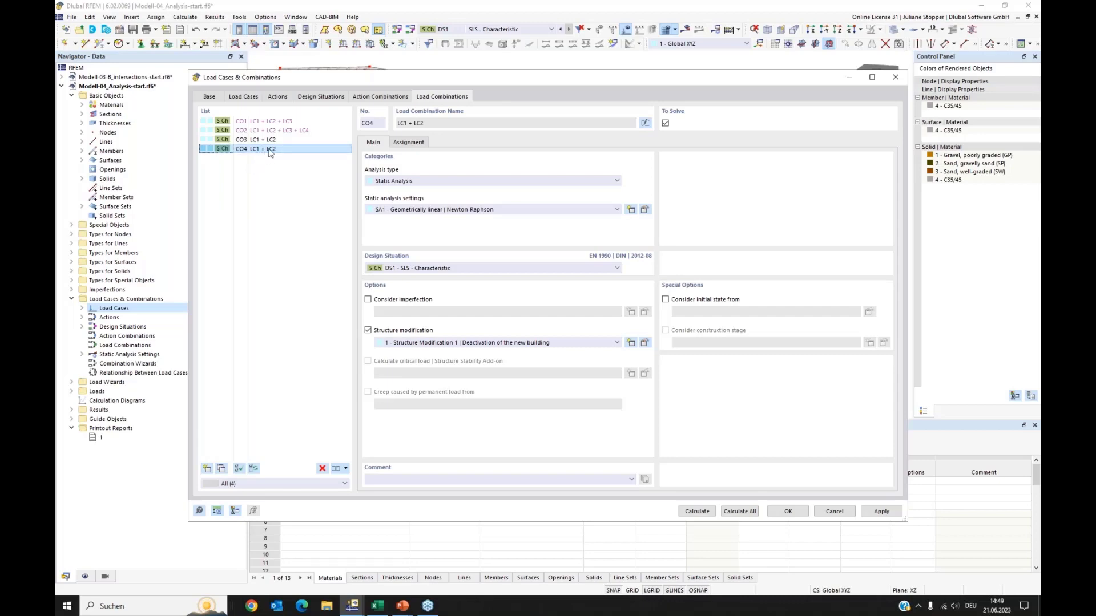
left_click_drag(354, 78, 391, 267)
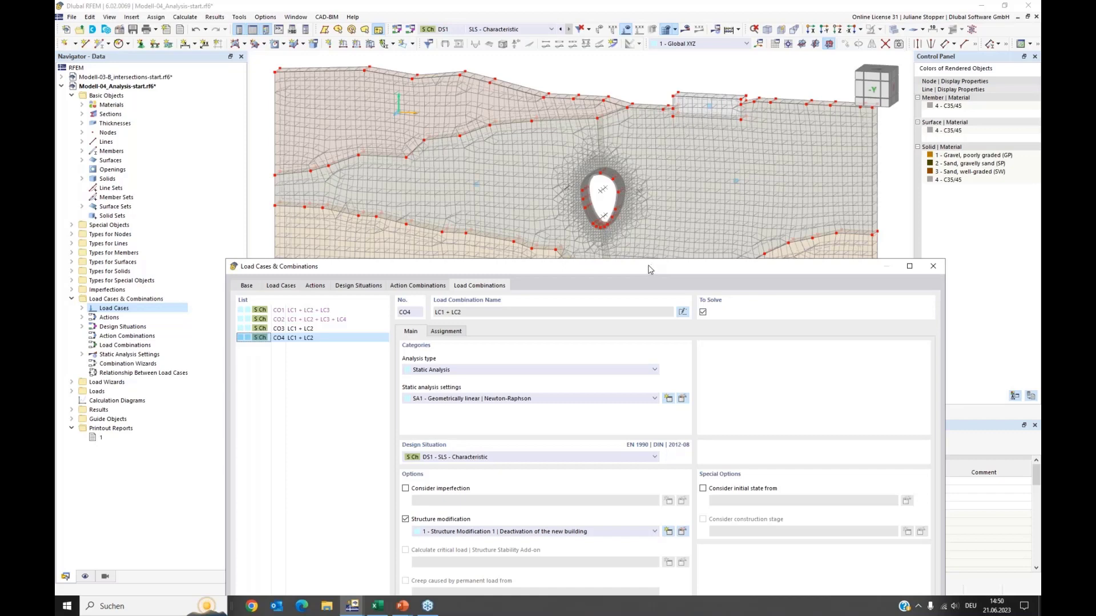
left_click_drag(649, 270, 657, 173)
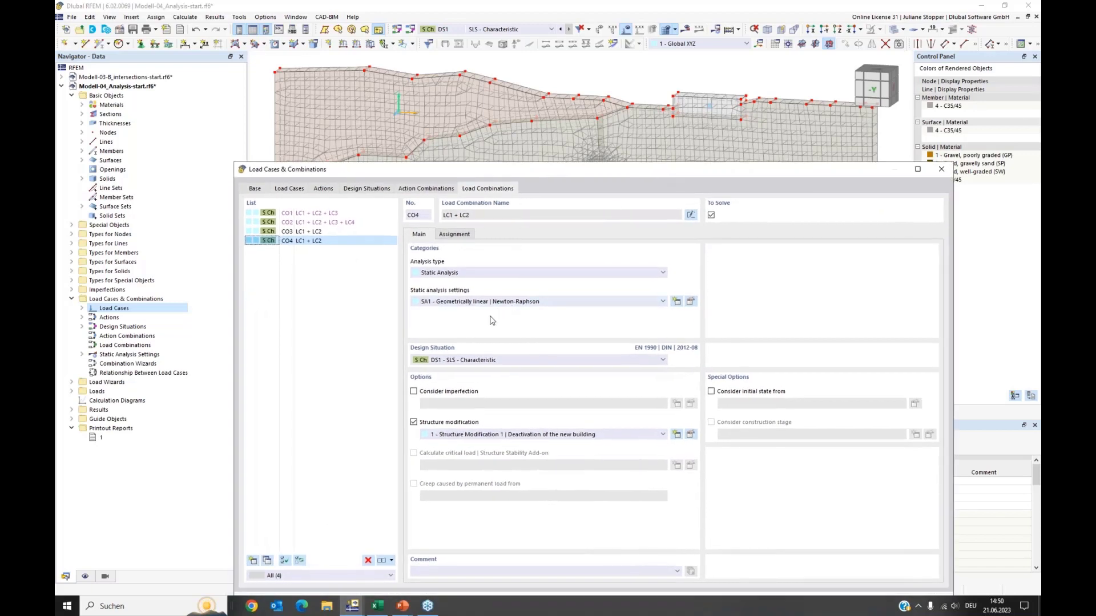
Copy the SA1 static analysis settings, name the copy SA1 for undeformed structure, and enable equilibrium for undeformed structure
left_click(691, 302)
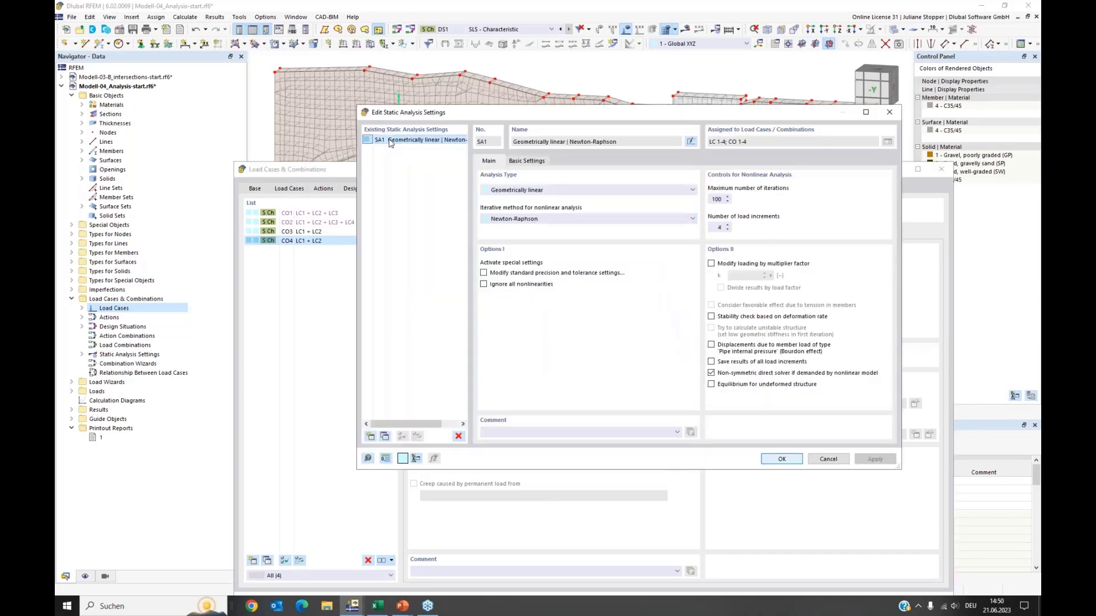
left_click(384, 437)
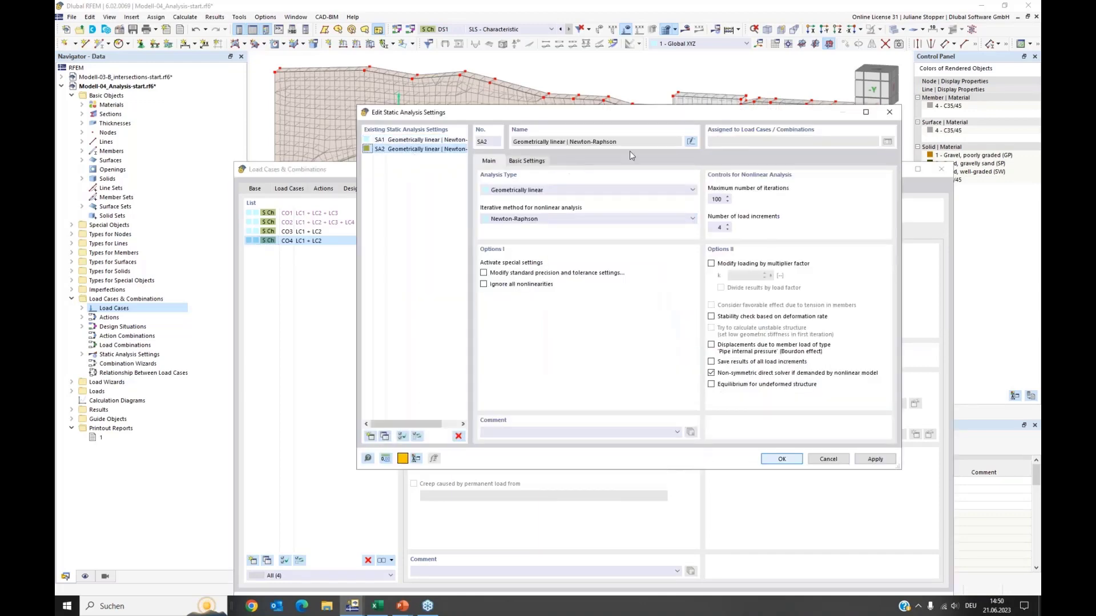
left_click(690, 141)
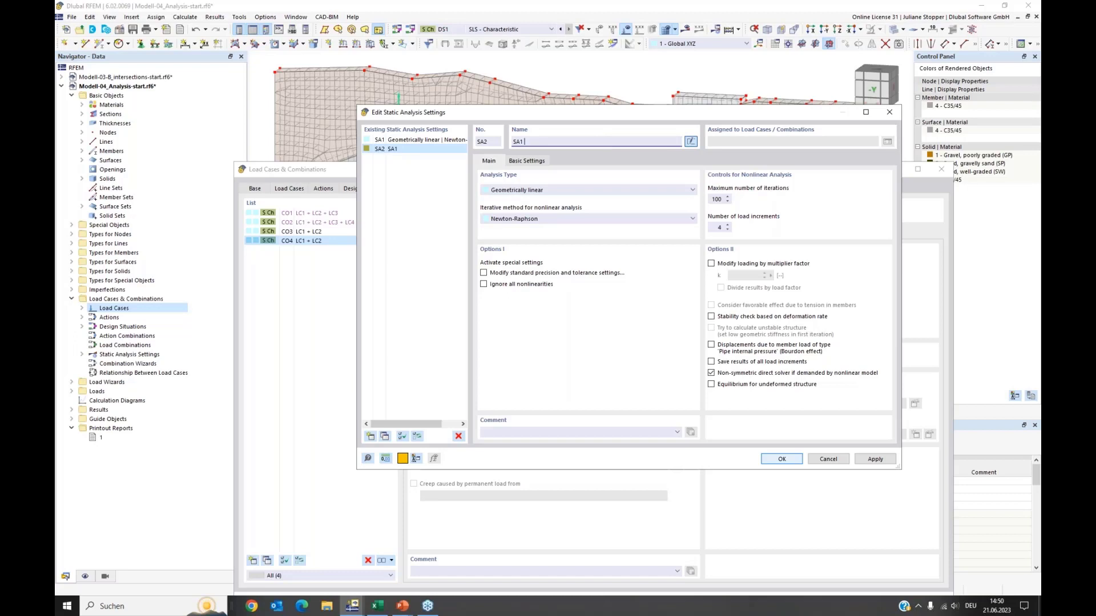
type("SA1 for undeformed structure")
left_click(711, 385)
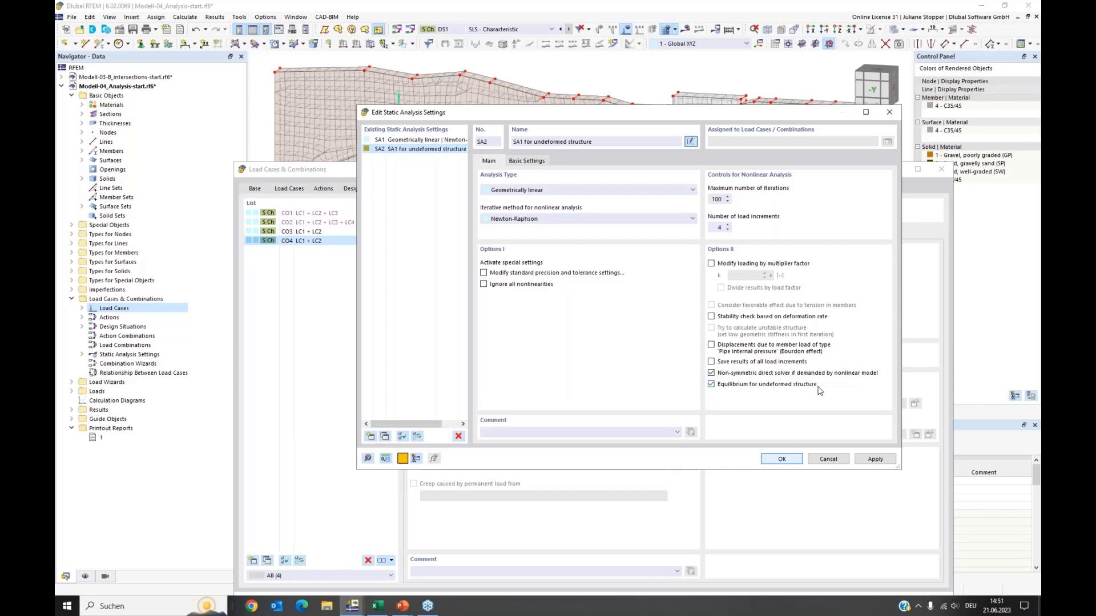
left_click(784, 461)
Assign the static analysis settings SA1 for undeformed structure to load combination CO4
left_click(491, 302)
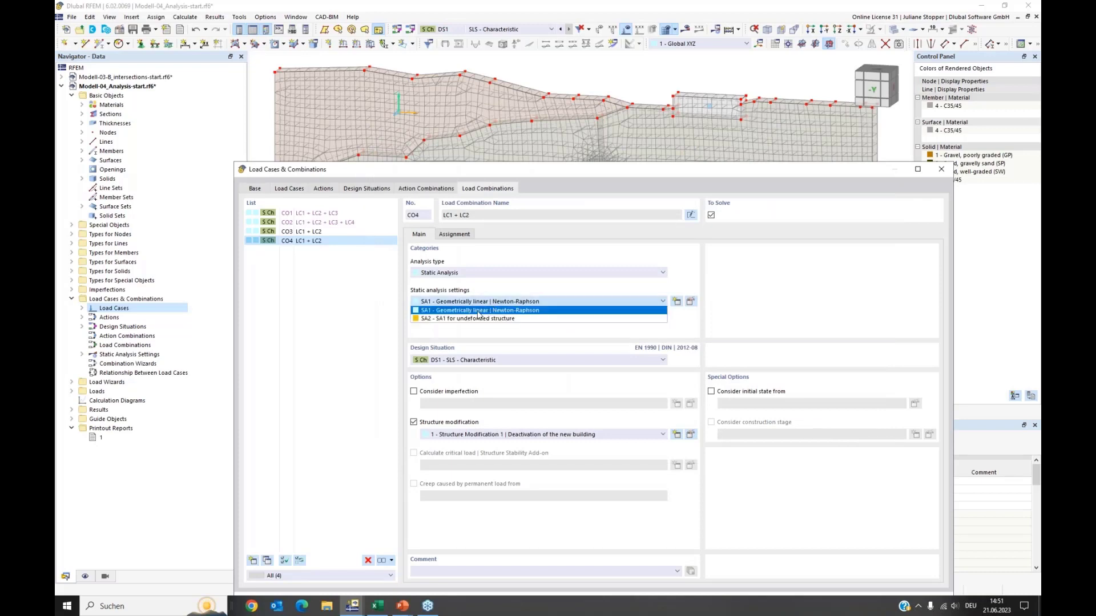
left_click(479, 319)
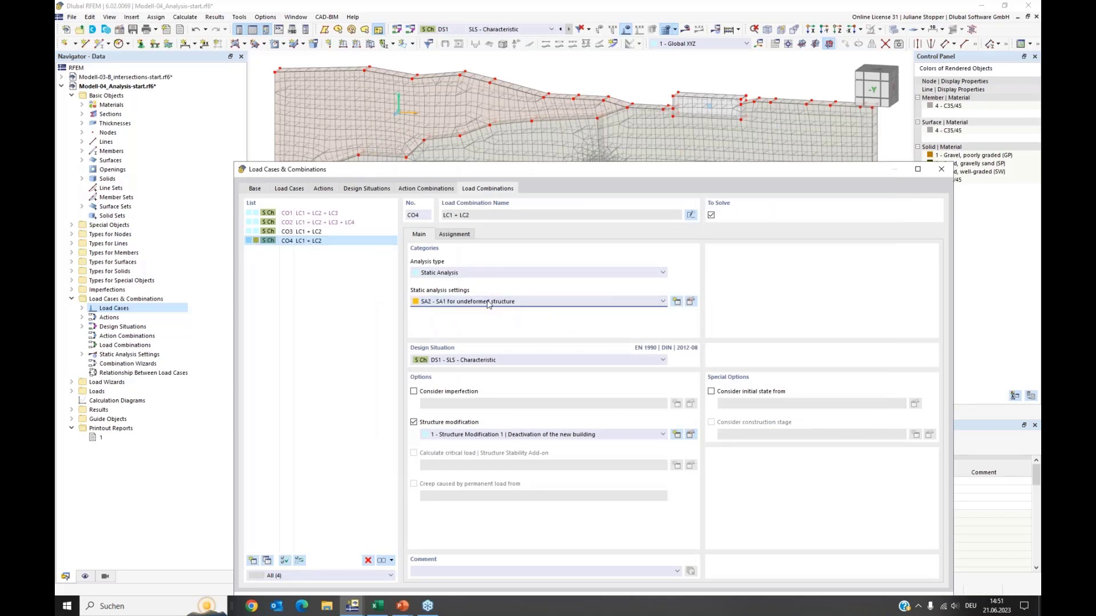
left_click_drag(500, 170, 501, 98)
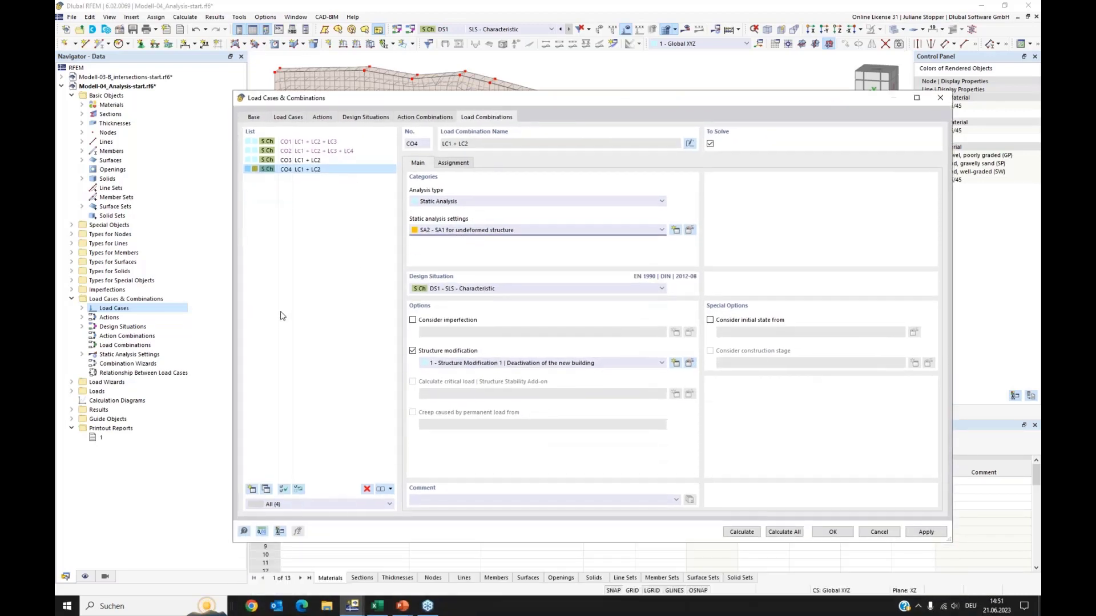
left_click(281, 316)
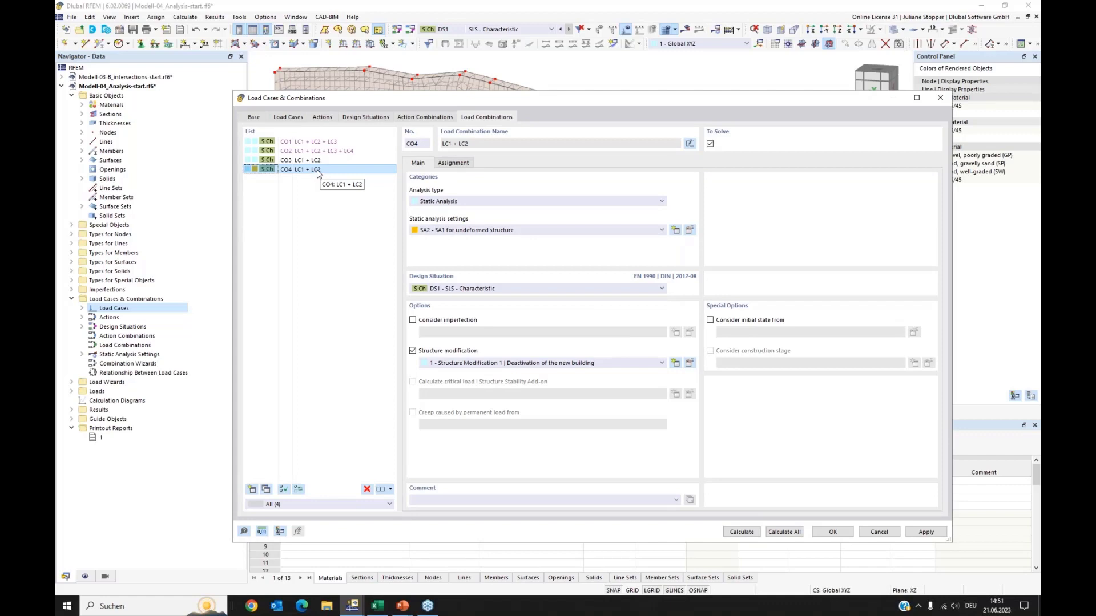
Make load combinations CO1 and CO2 consider the initial state from CO4, and accept the load cases and combinations
left_click(301, 144)
left_click(301, 152, "shift")
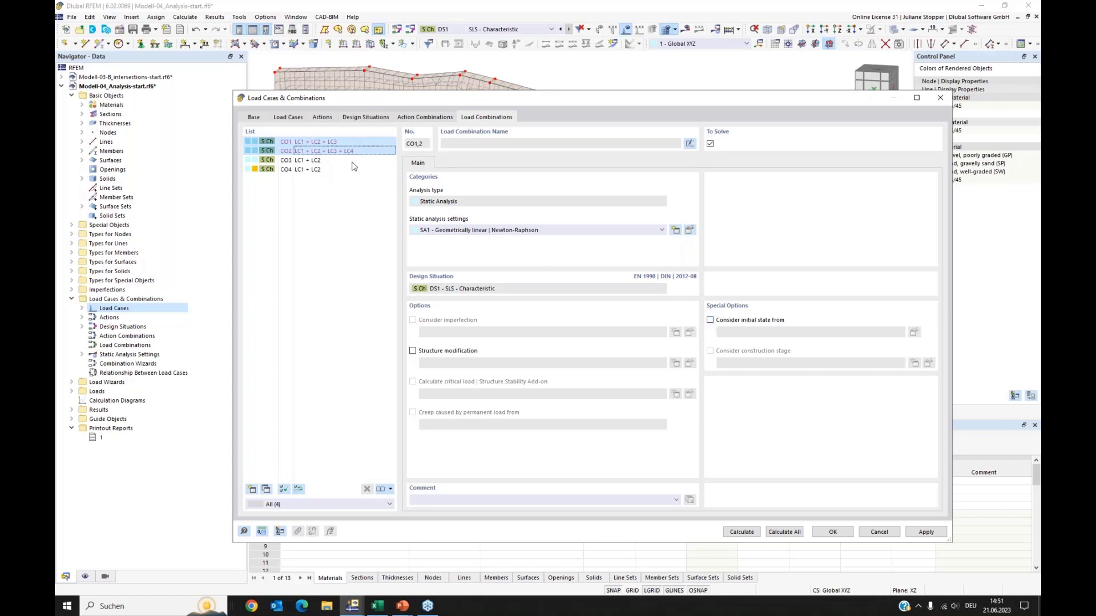
left_click(711, 320)
left_click(844, 332)
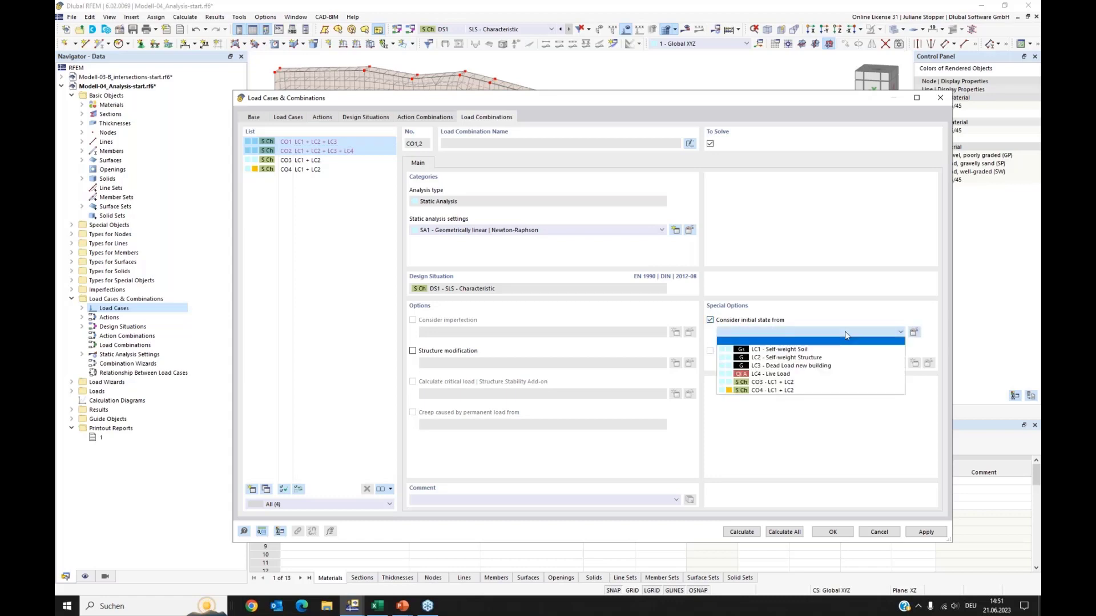
left_click(767, 391)
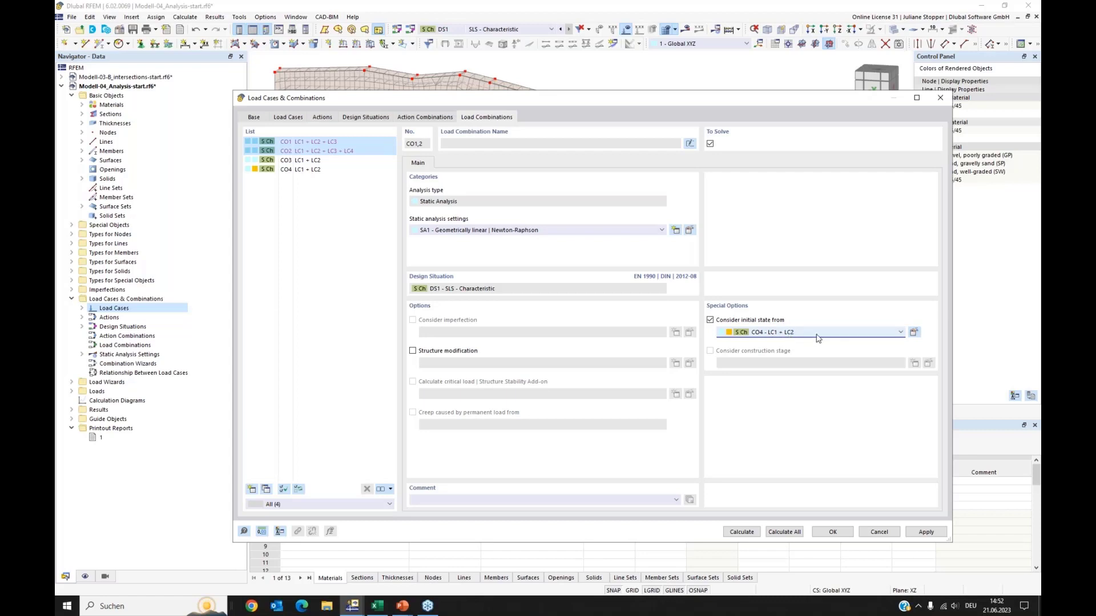
left_click(833, 532)
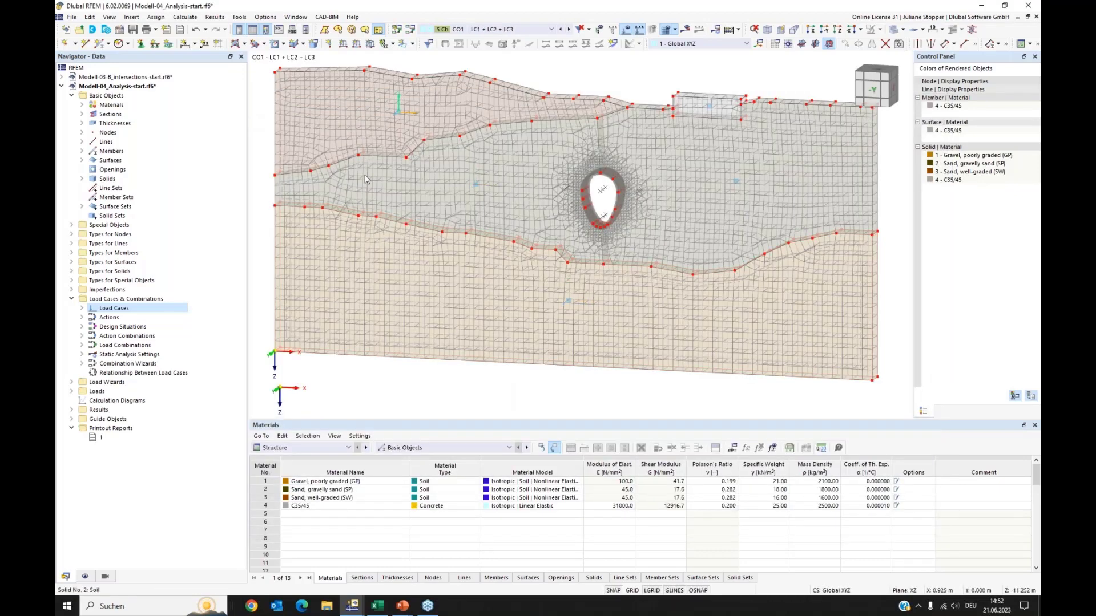
Add a uniform surface load of 100 kN/m² on the new building's top surface (No. 119) in load case Dead Load new building
scroll(359, 183, "down", 1)
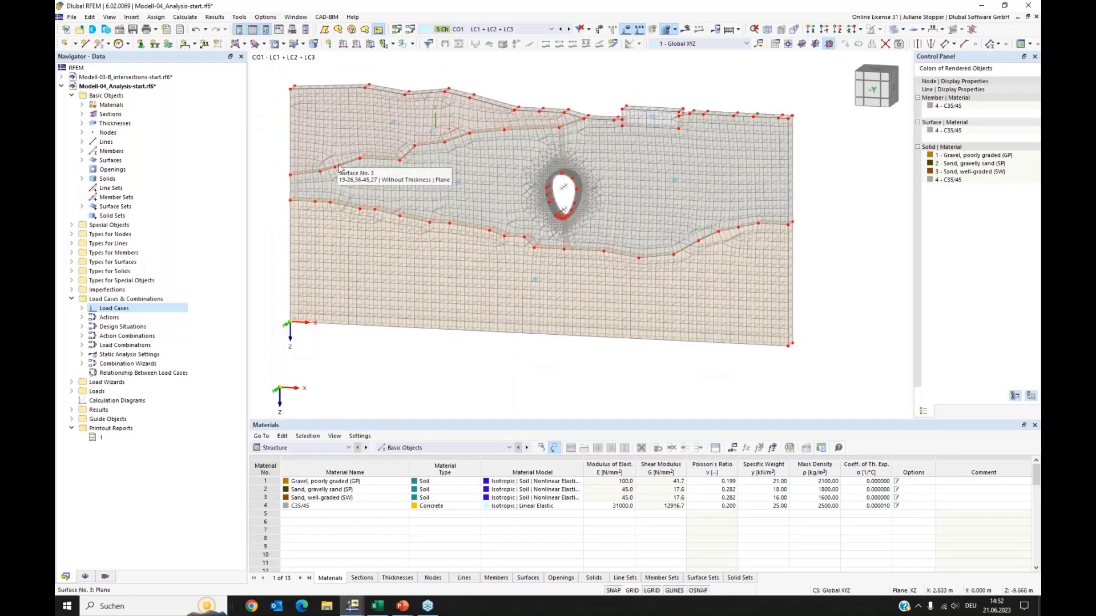
left_click(72, 392)
left_click(82, 419)
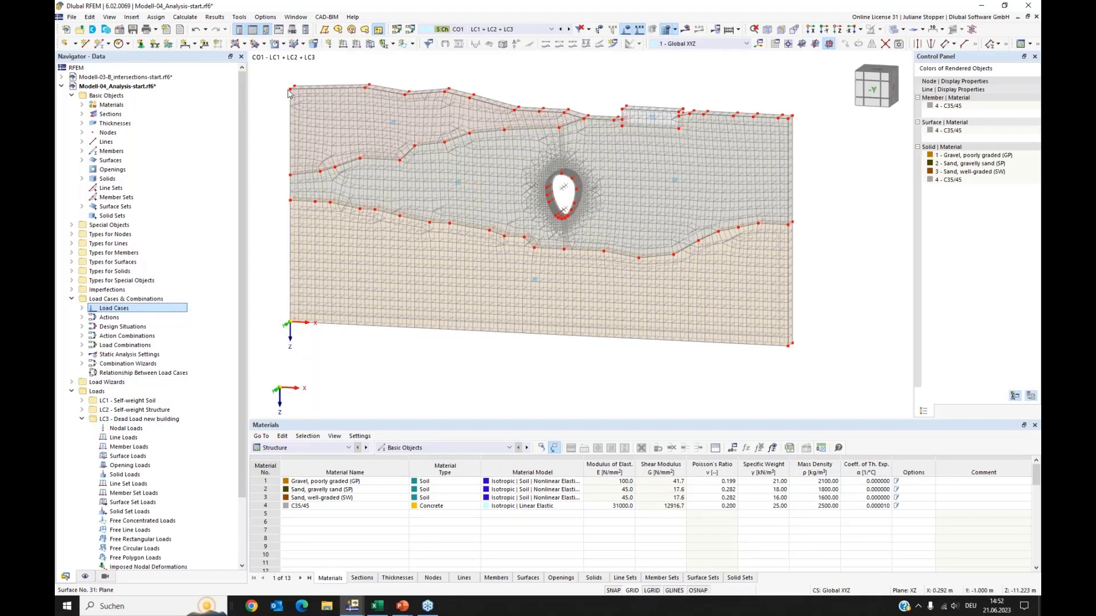
left_click(370, 46)
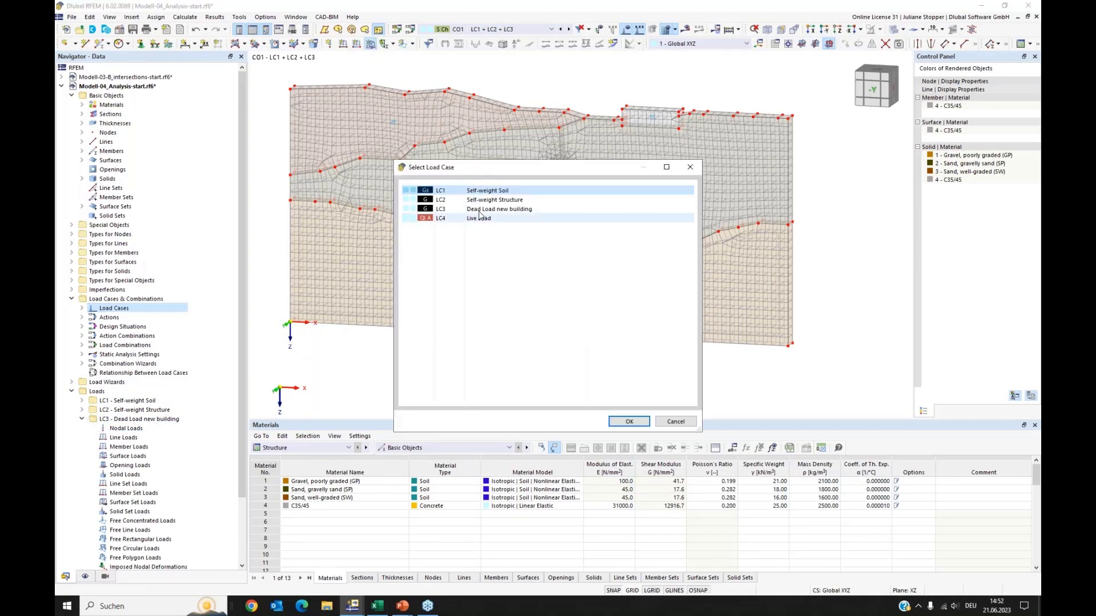
left_click(494, 210)
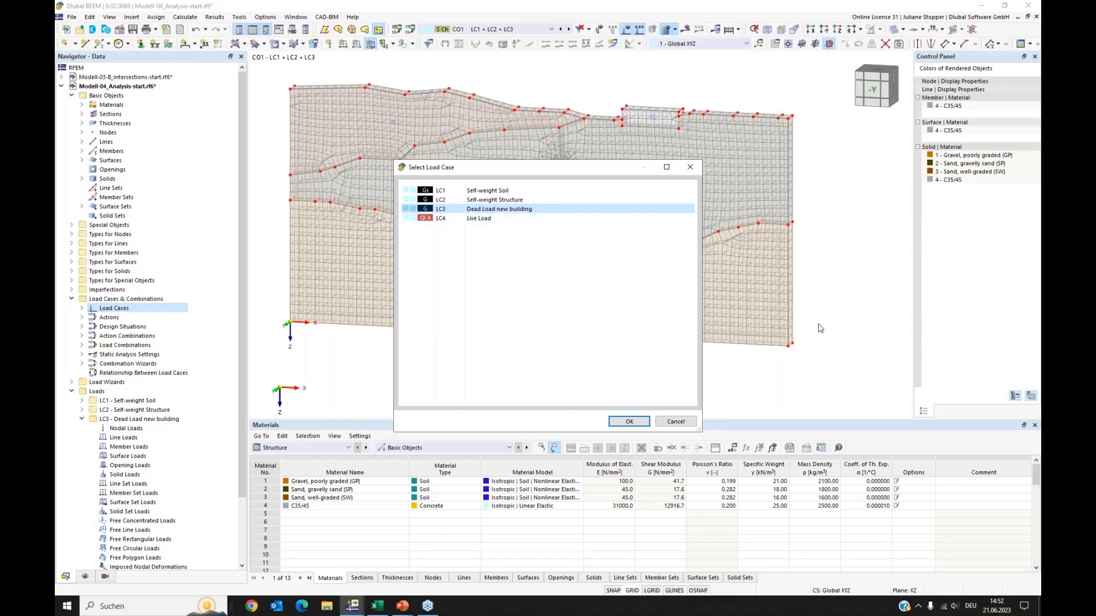
left_click(626, 422)
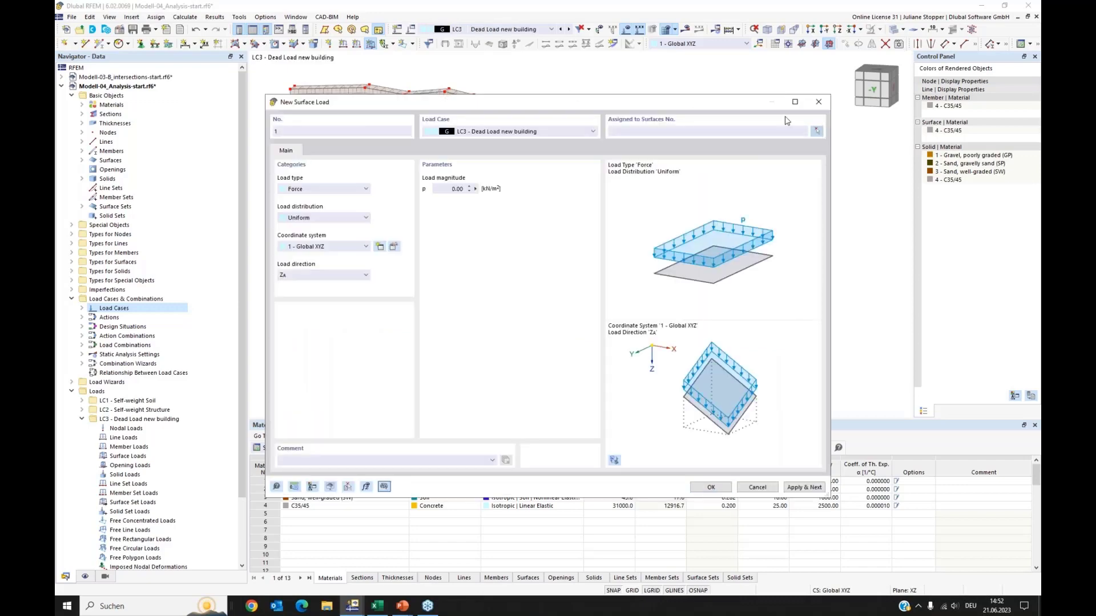
left_click(817, 131)
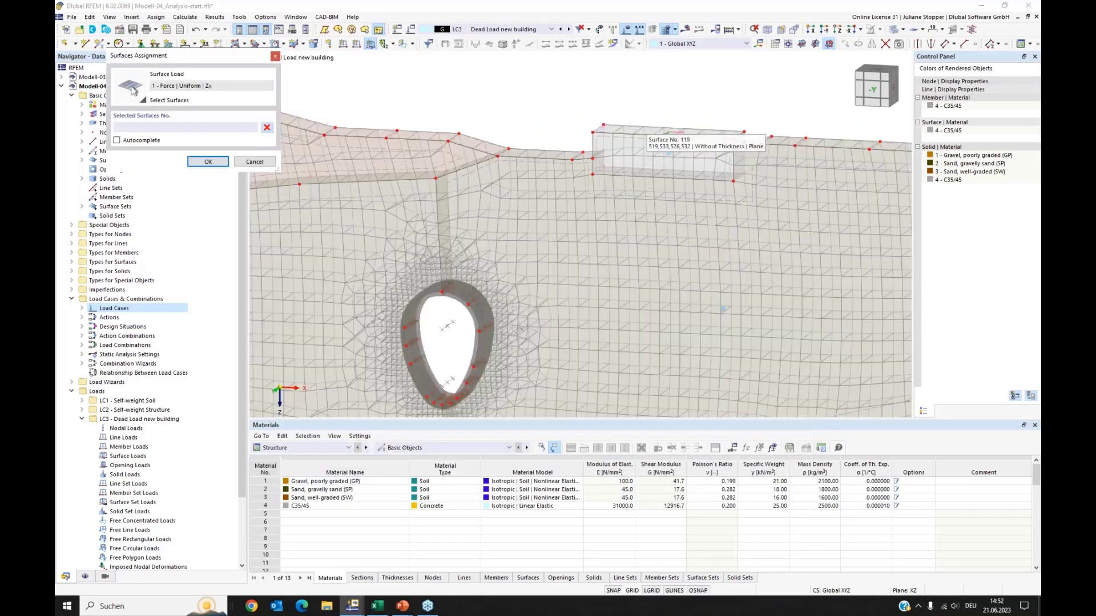
left_click(668, 150)
left_click(208, 161)
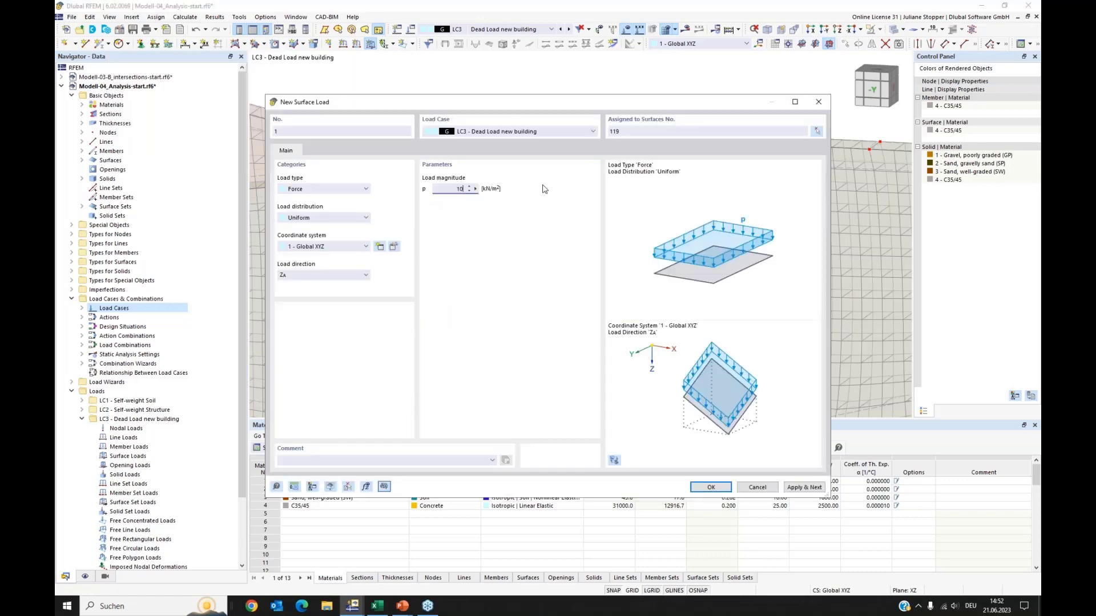
left_click(719, 489)
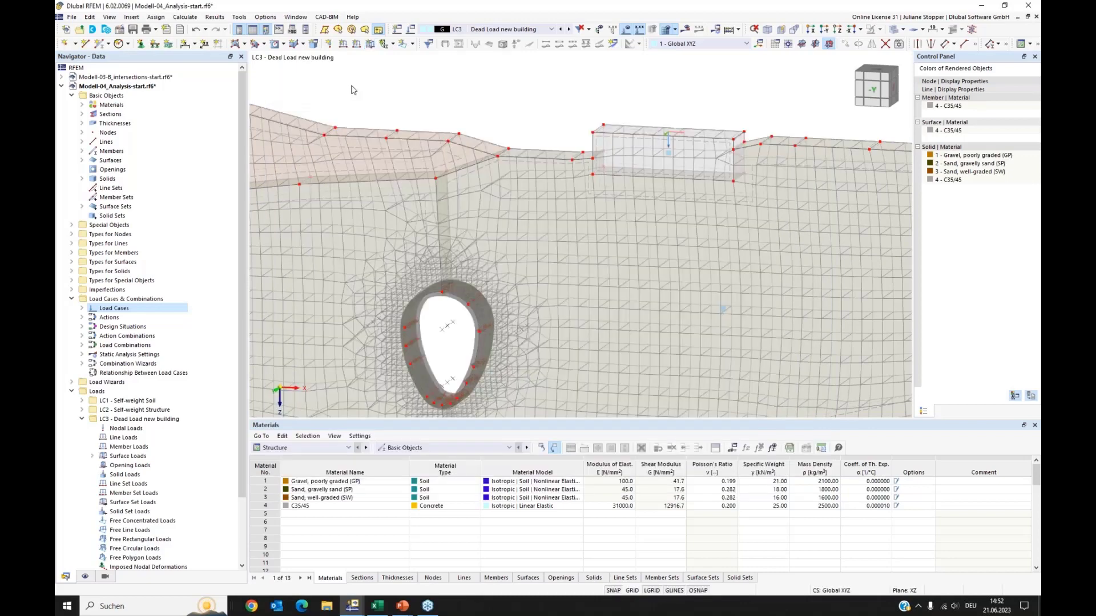
Add a uniform surface load of 125 kN/m² on surface No. 119 in load case Live Load
left_click(370, 45)
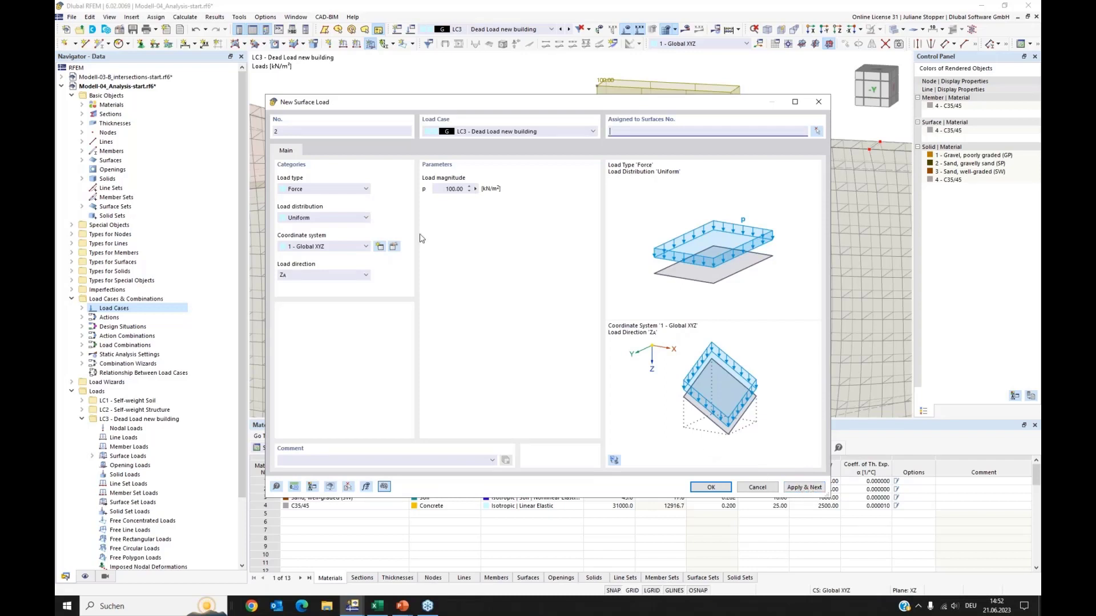
left_click(552, 132)
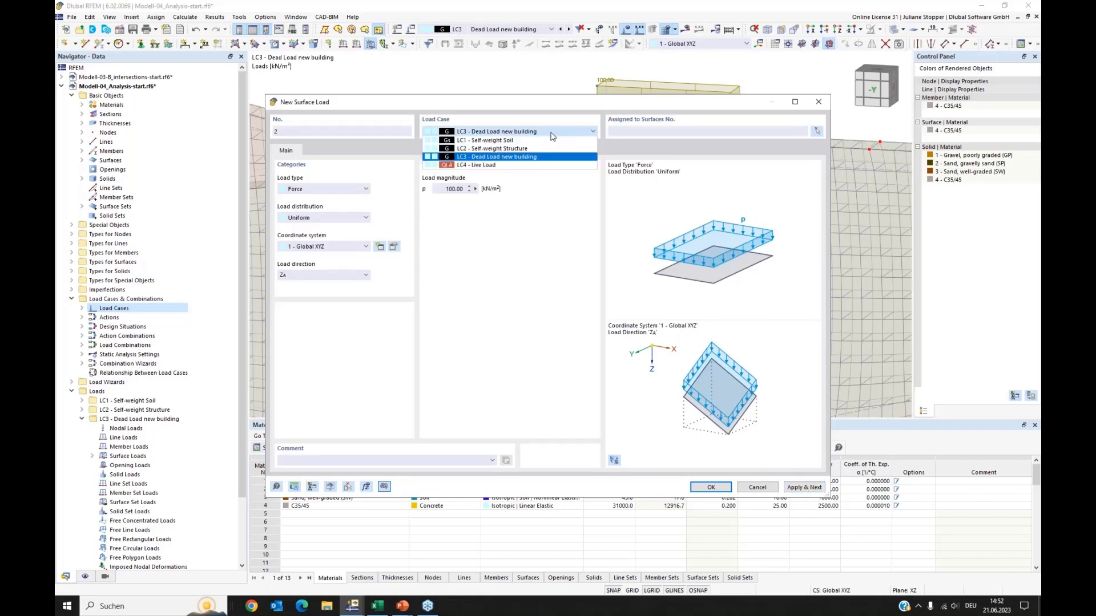
left_click(514, 169)
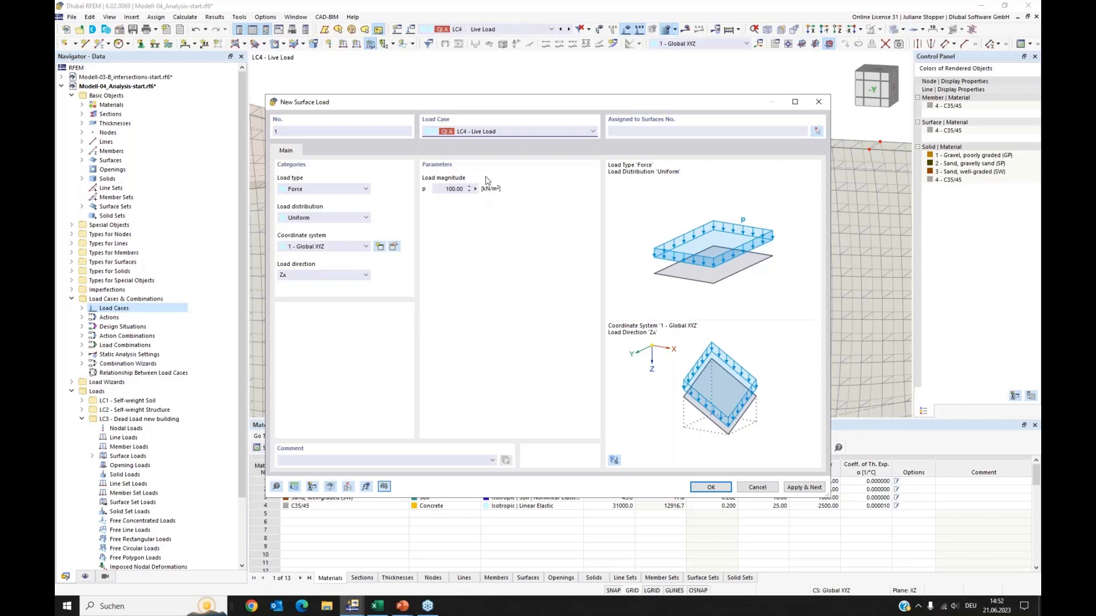
left_click(819, 131)
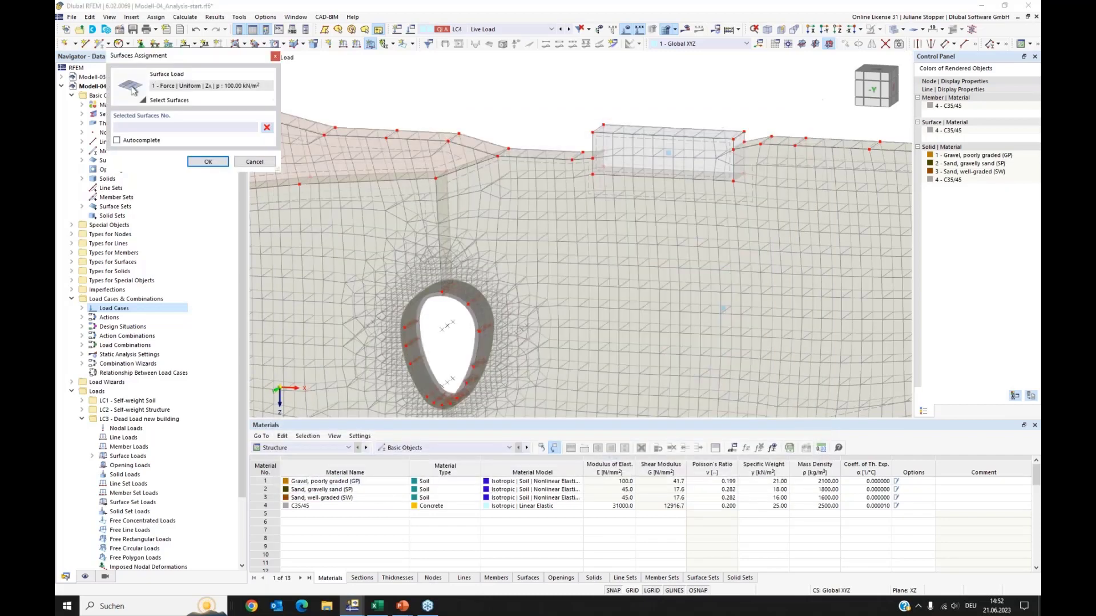
left_click(644, 126)
left_click(208, 161)
left_click_drag(446, 190, 531, 194)
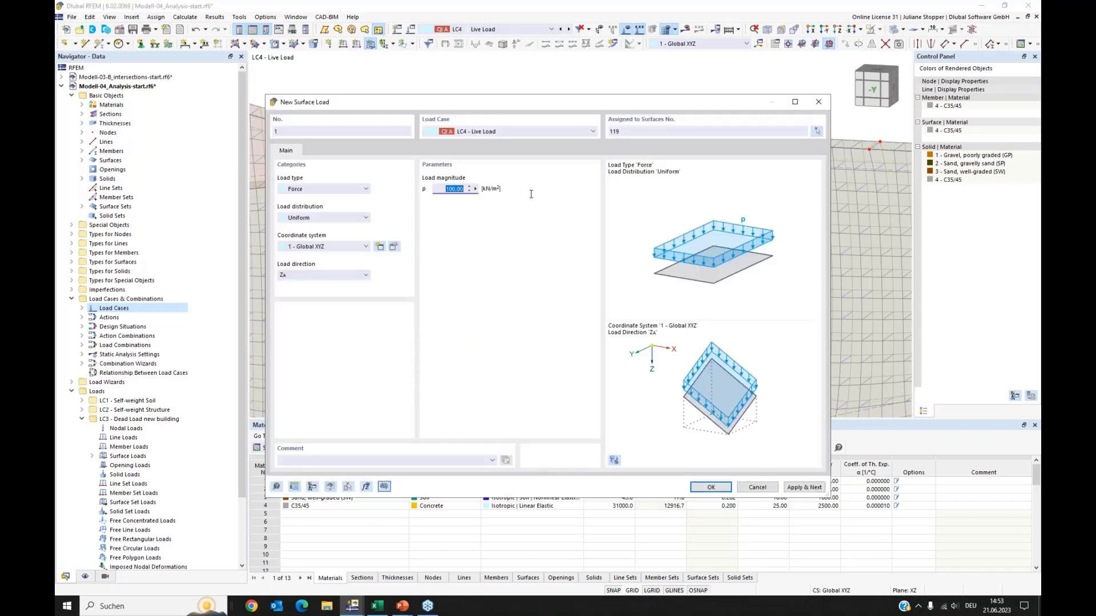
type("125")
left_click(711, 488)
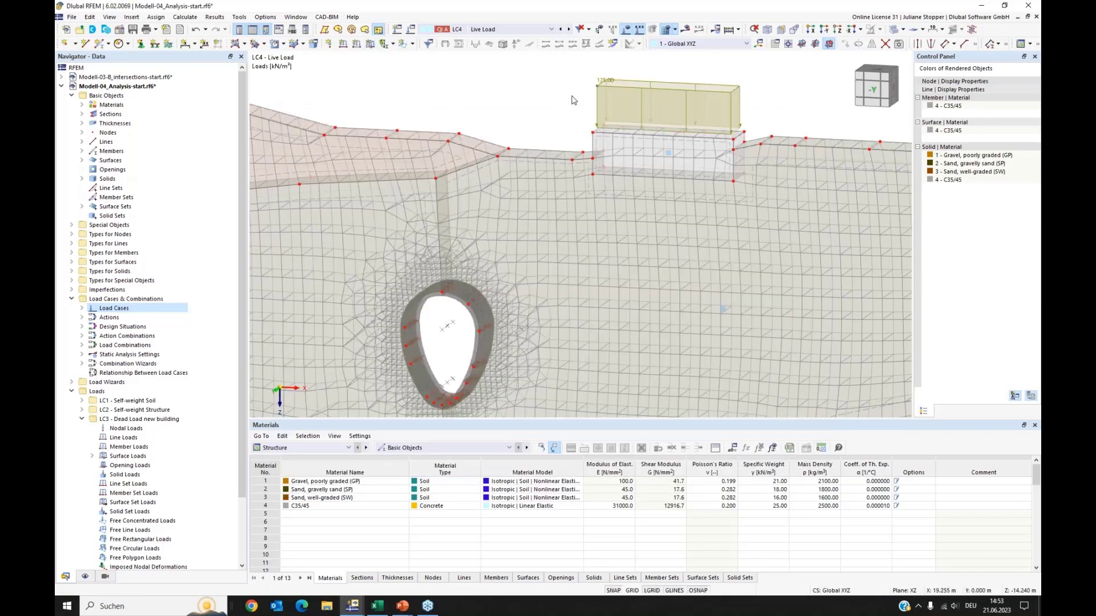
Check the surface load in load case LC3 and display the loads of load combination CO2
scroll(574, 100, "down", 3)
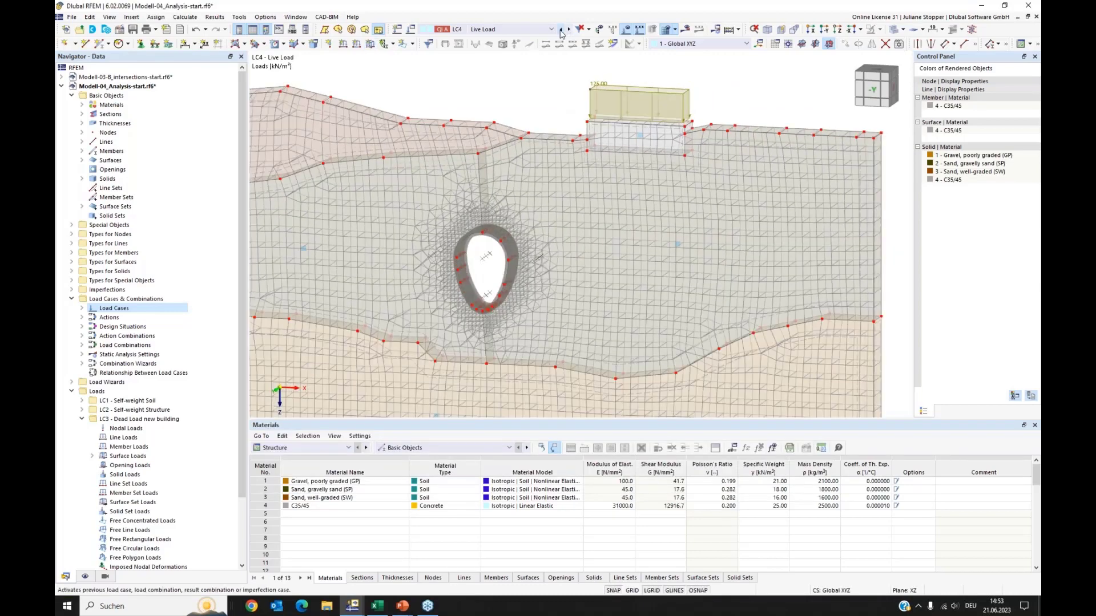
left_click(560, 29)
left_click(569, 29)
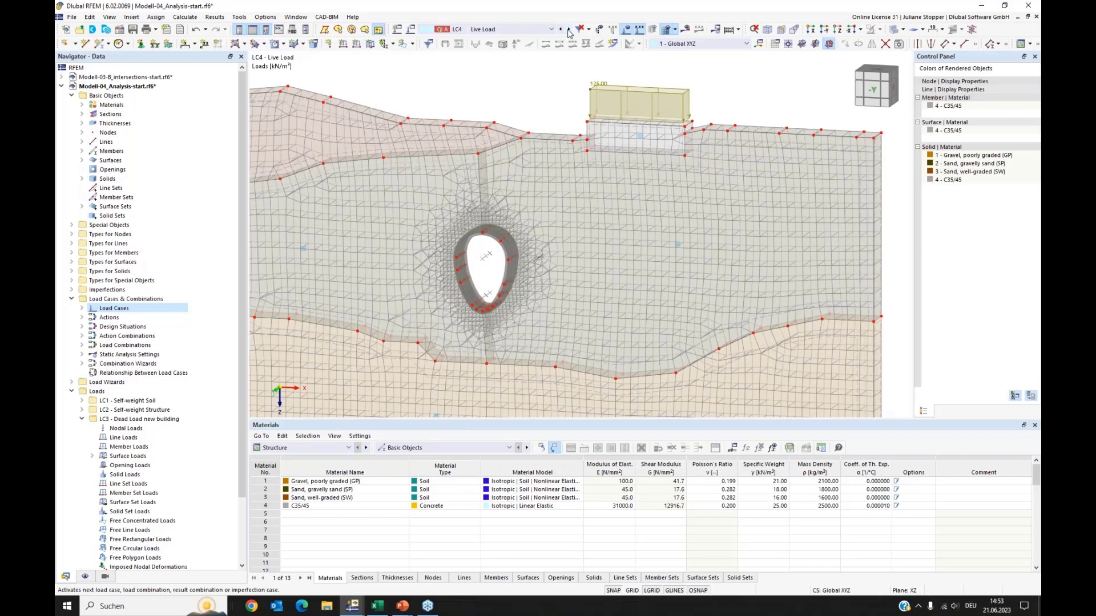
left_click(560, 29)
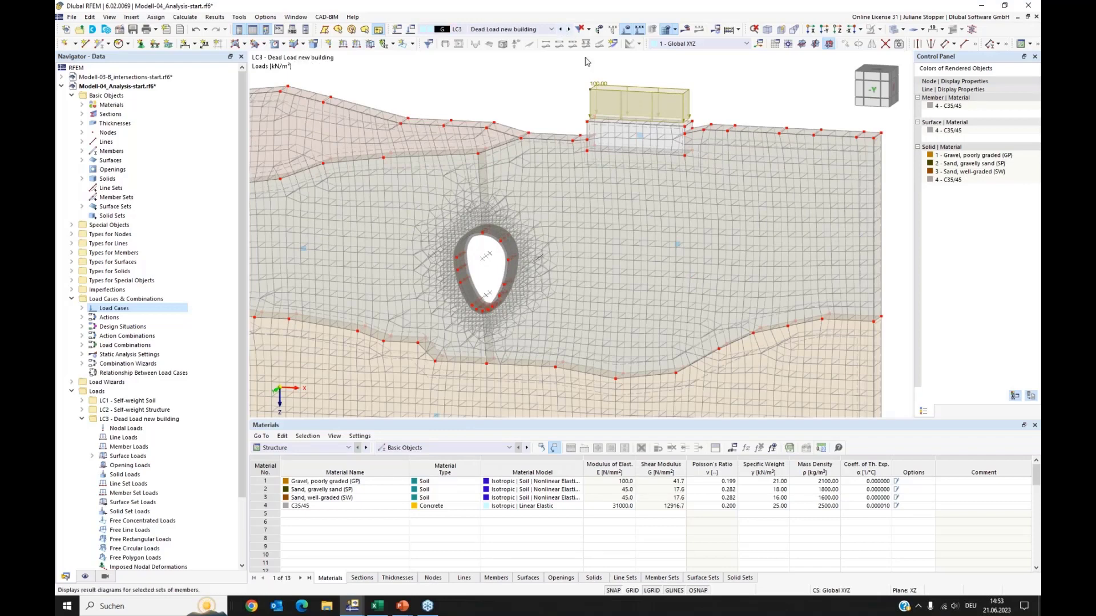
left_click(551, 30)
left_click(555, 103)
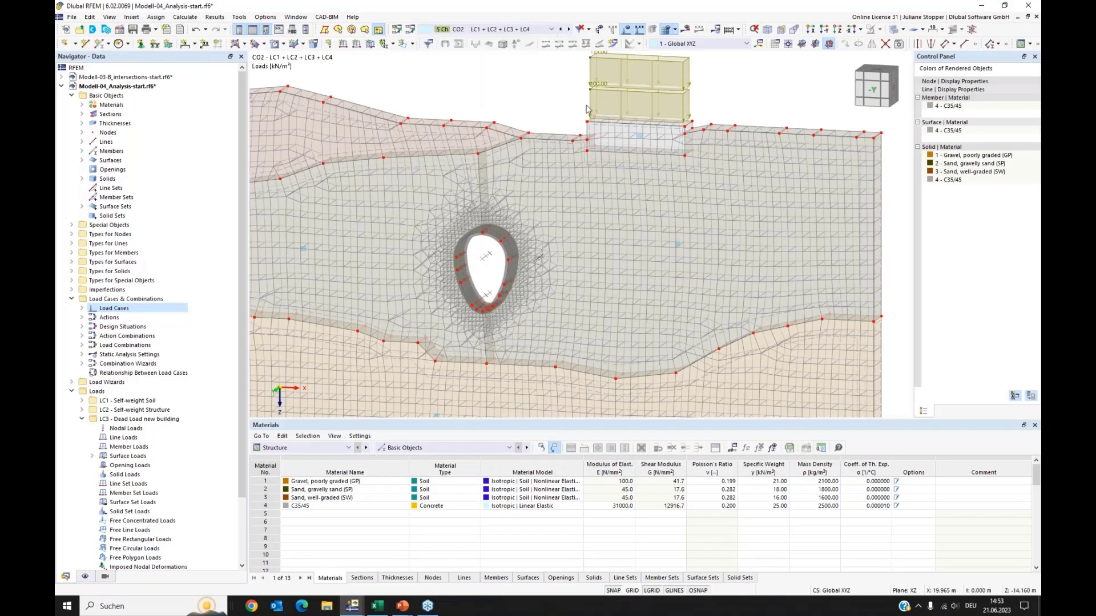
Display the whole model as a solid rendering seen from the front, with the soil layers in material colors
scroll(555, 102, "down", 2)
middle_click_drag(489, 88, 561, 112)
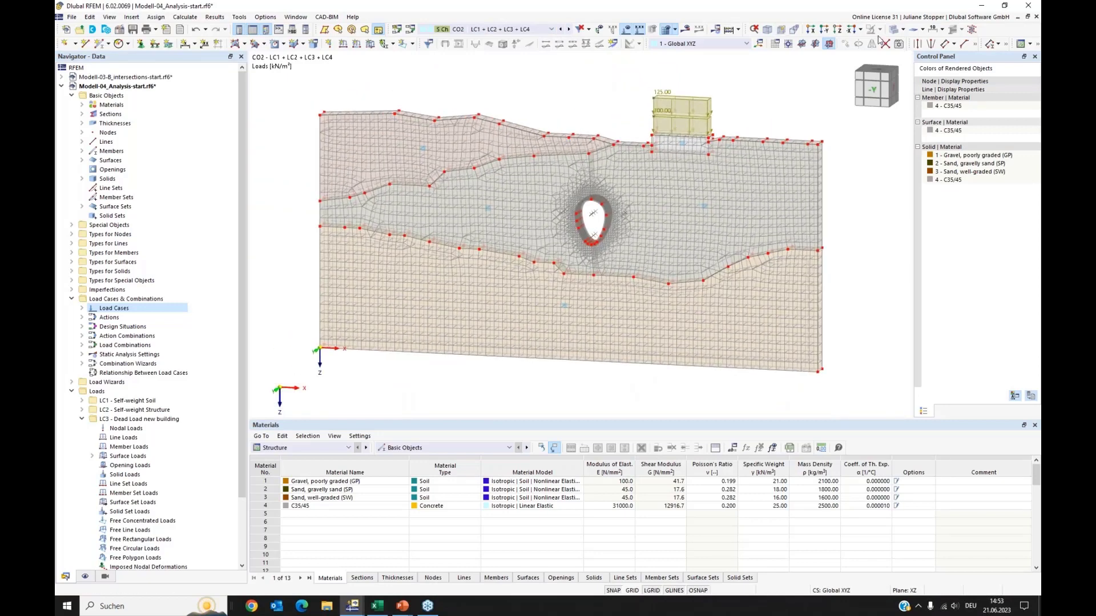
left_click(761, 45)
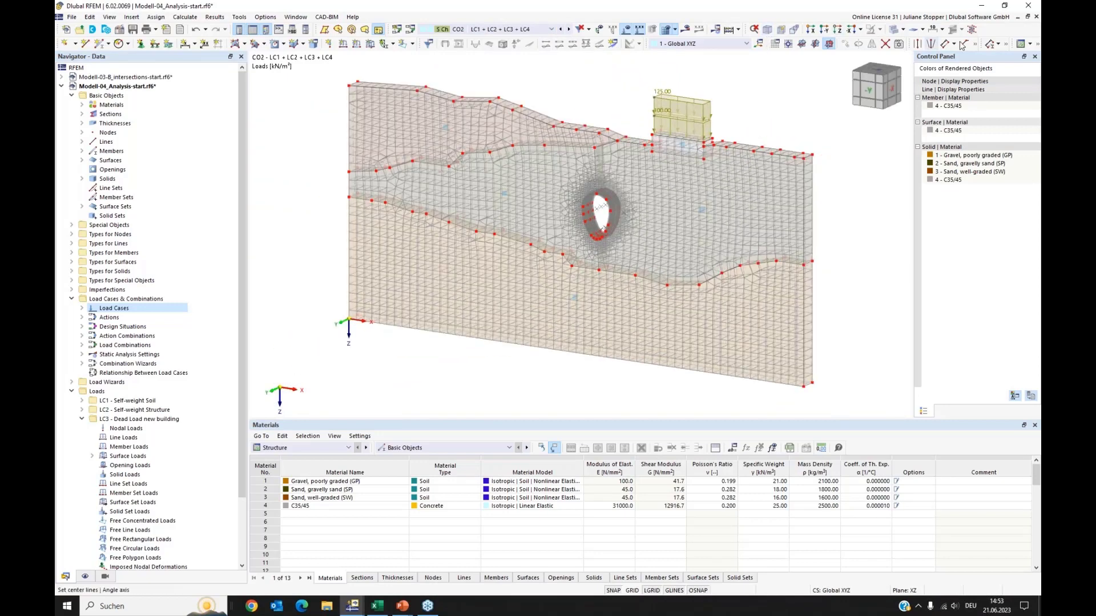
left_click(894, 29)
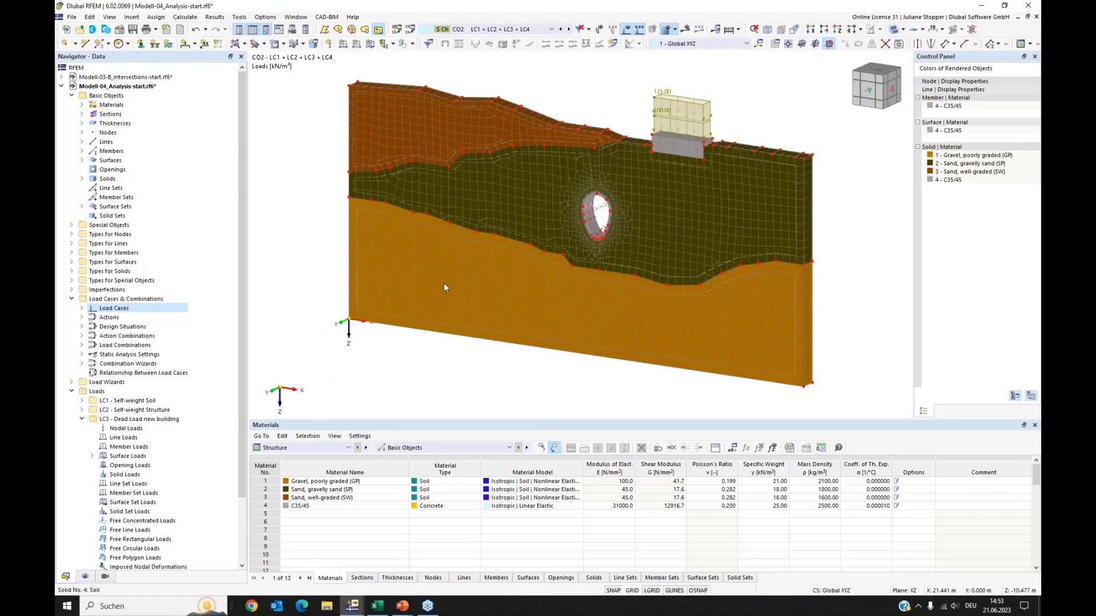
middle_click_drag(445, 285, 508, 261, "ctrl")
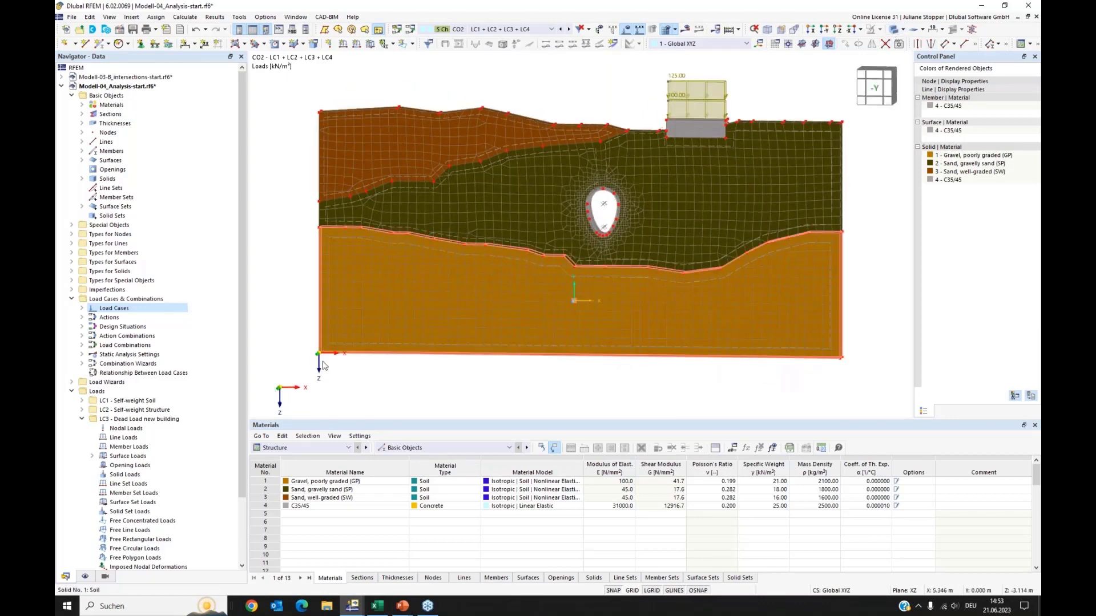
left_click(72, 300)
left_click(71, 318)
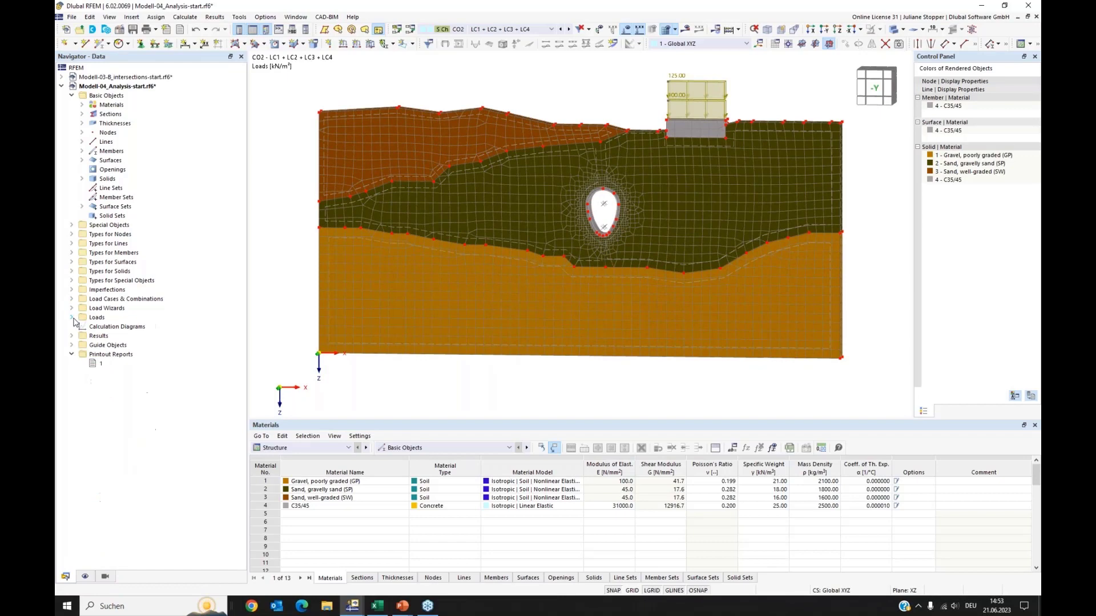
right_click(102, 357)
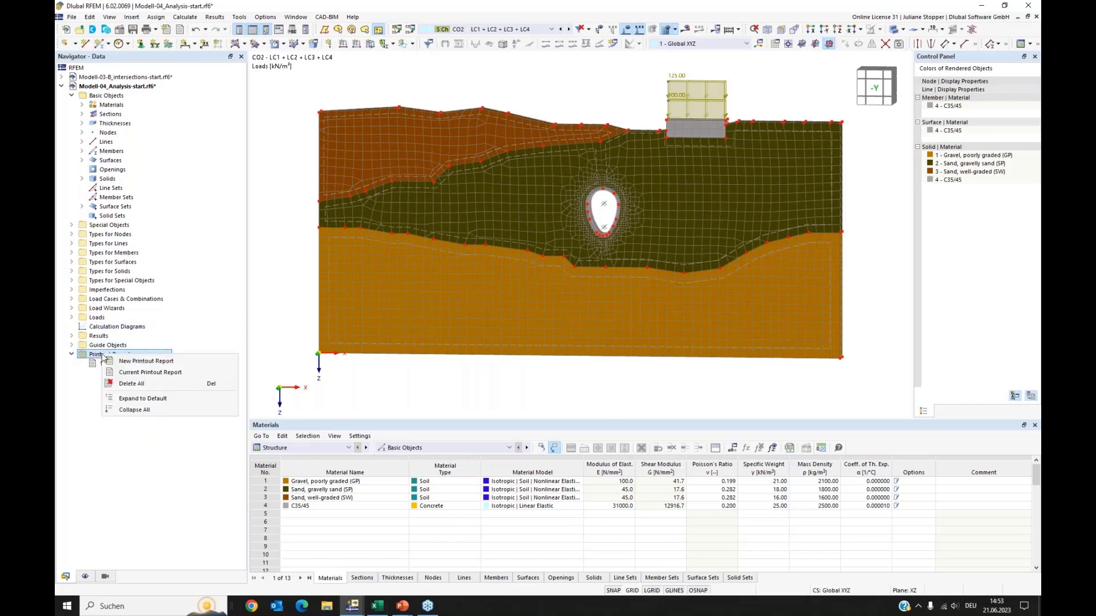
left_click(137, 362)
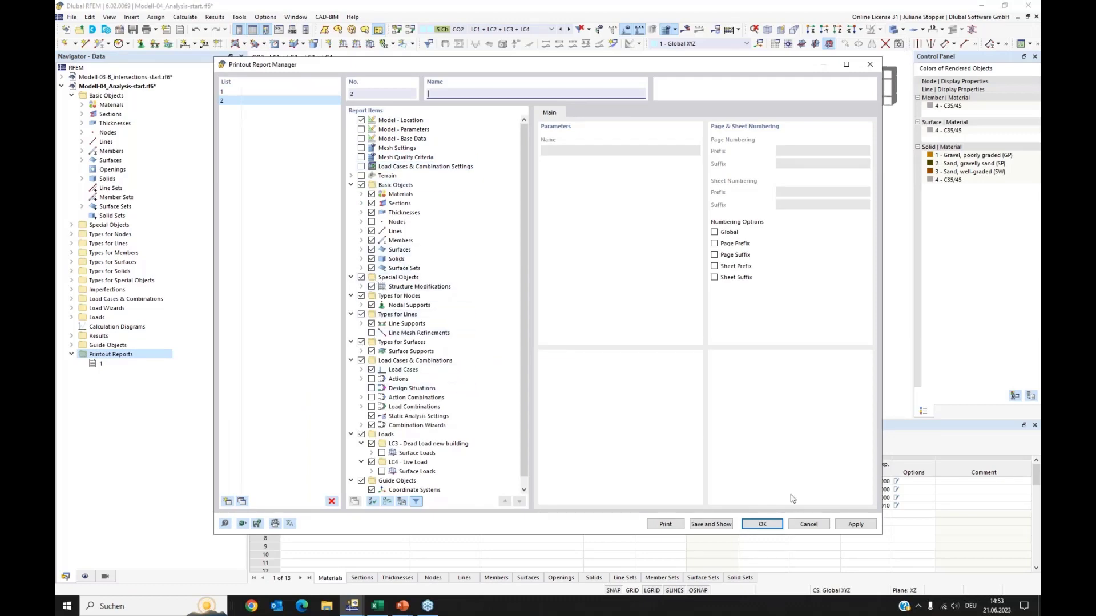
left_click(807, 525)
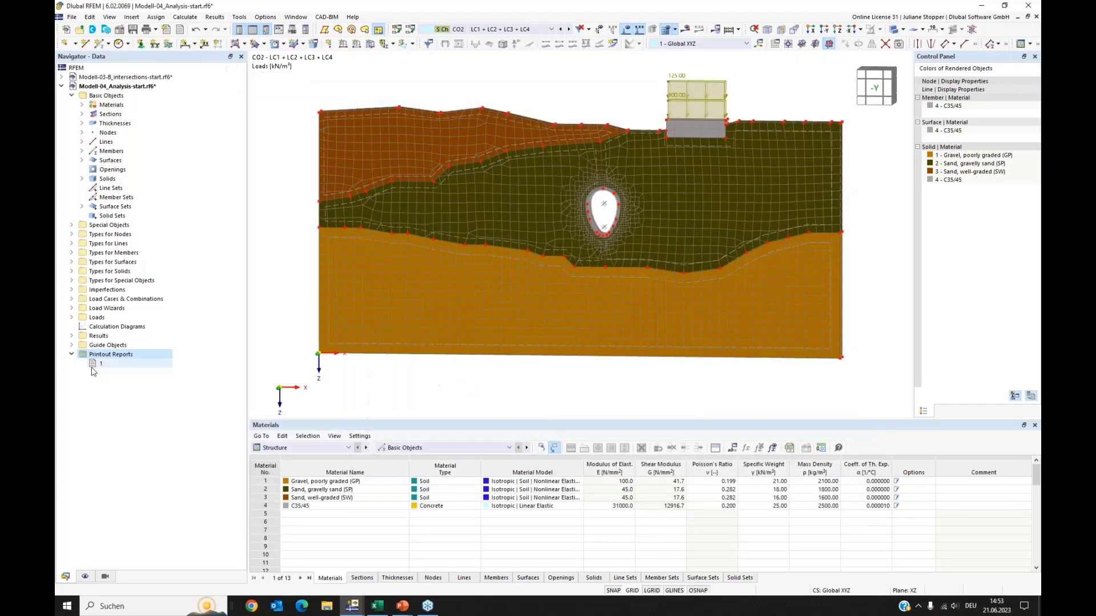
Open existing printout report 1 and look through its cover page, table of contents and first chapters
left_click(98, 364)
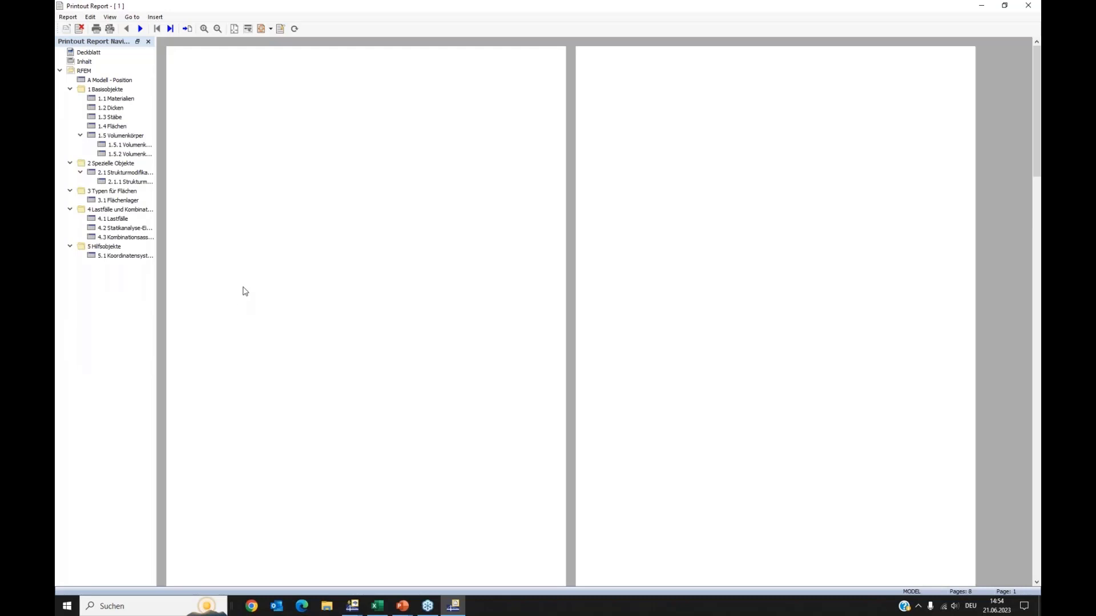
scroll(297, 276, "down", 5)
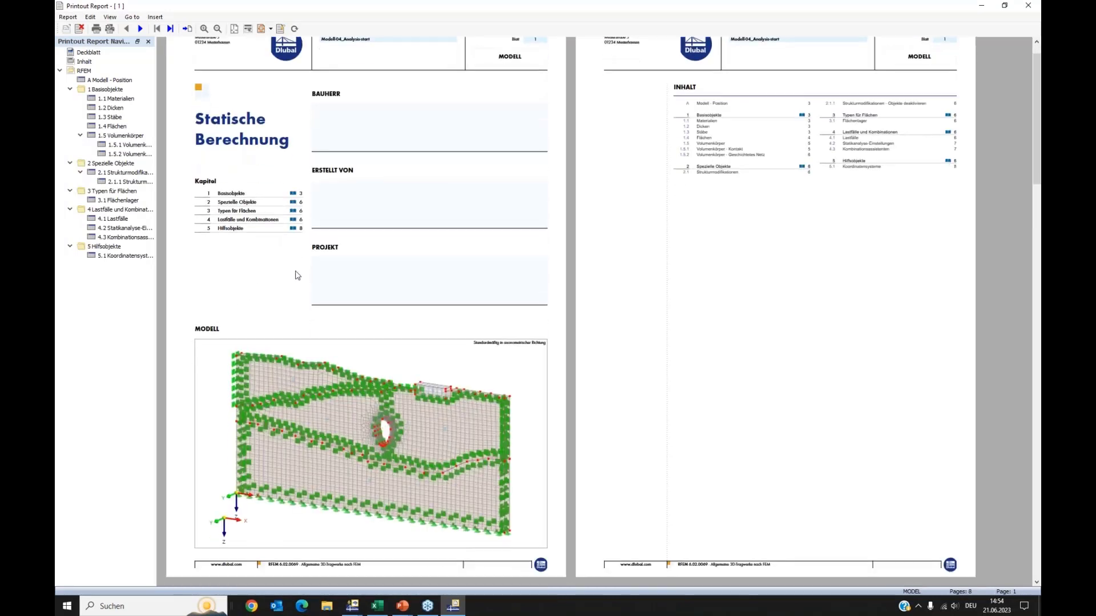
scroll(299, 275, "down", 2)
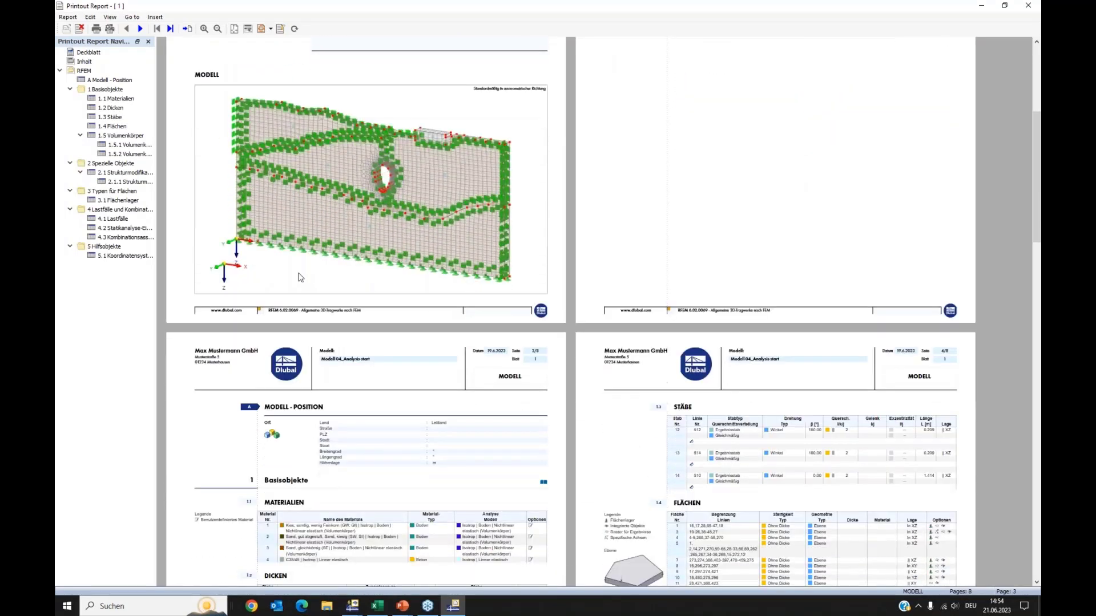
scroll(299, 272, "up", 6)
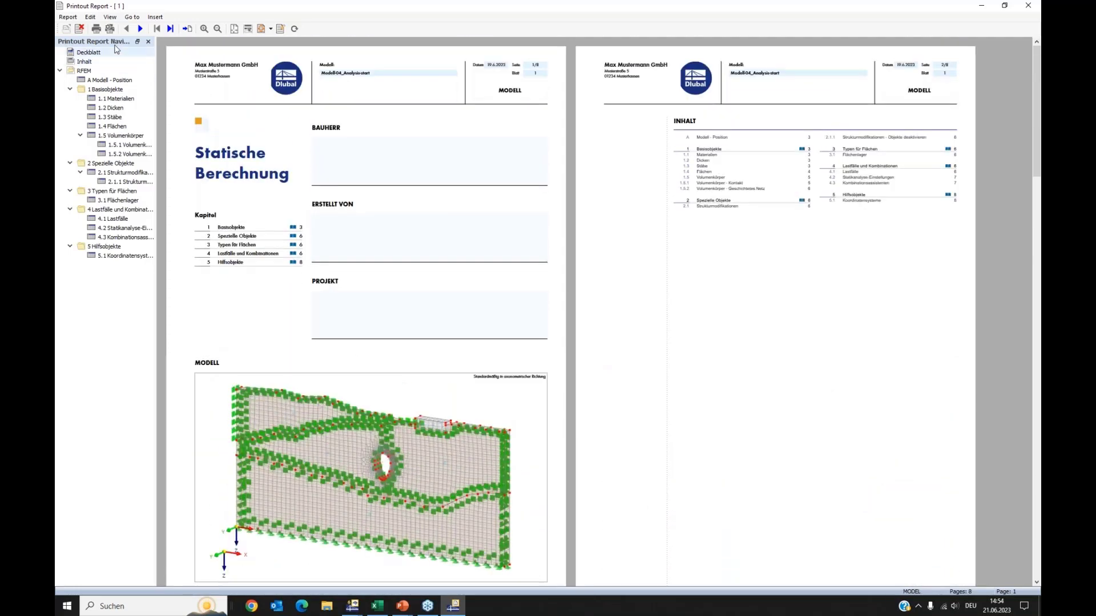
Set the printout report's language to English and close the report
left_click(91, 17)
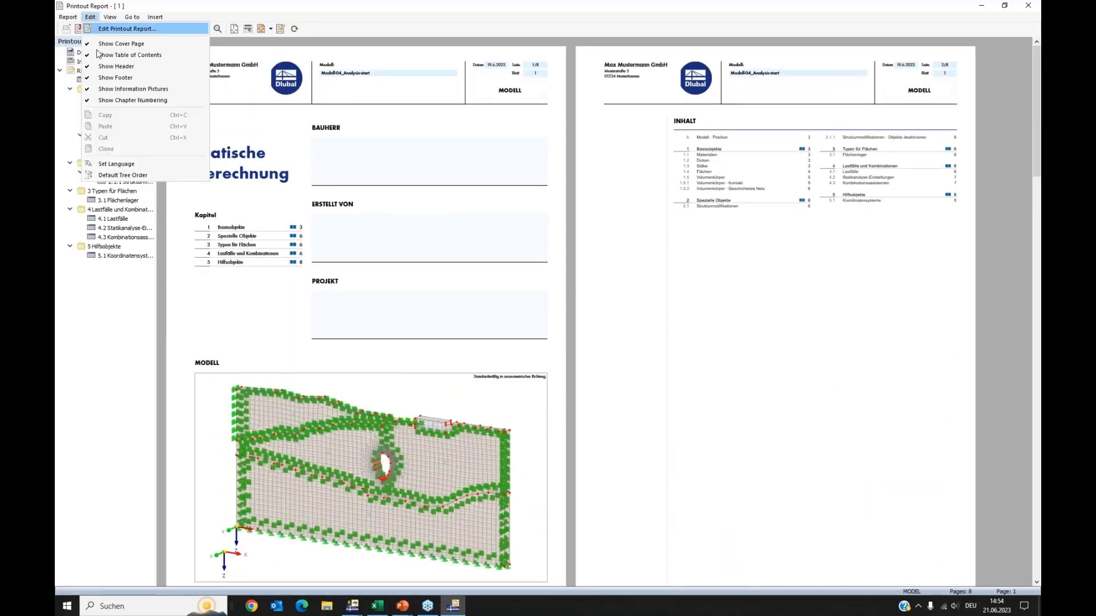
left_click(112, 164)
left_click(505, 226)
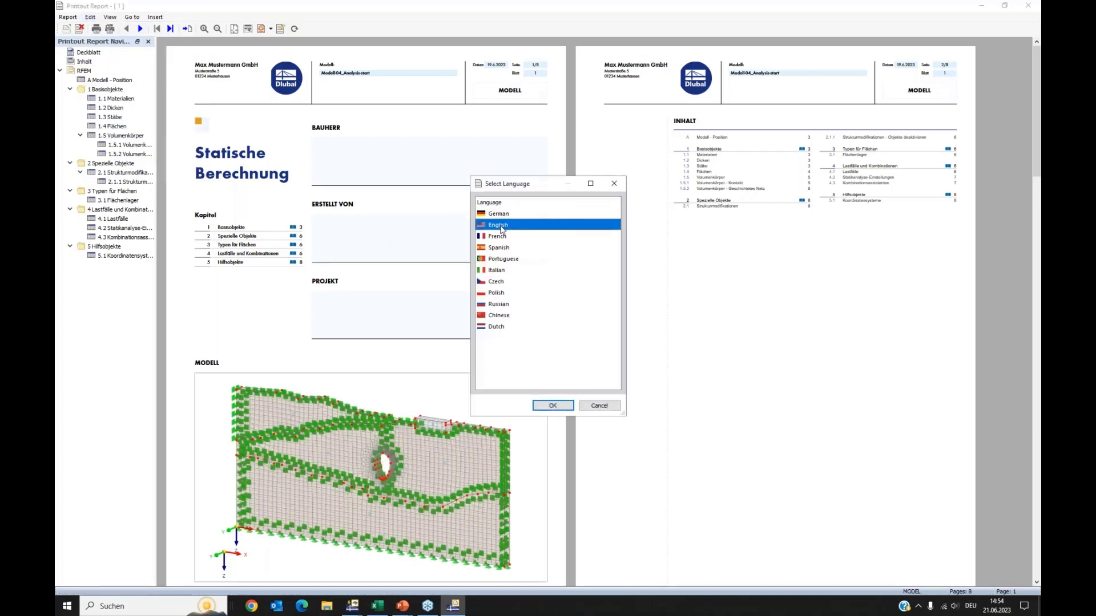
left_click(563, 409)
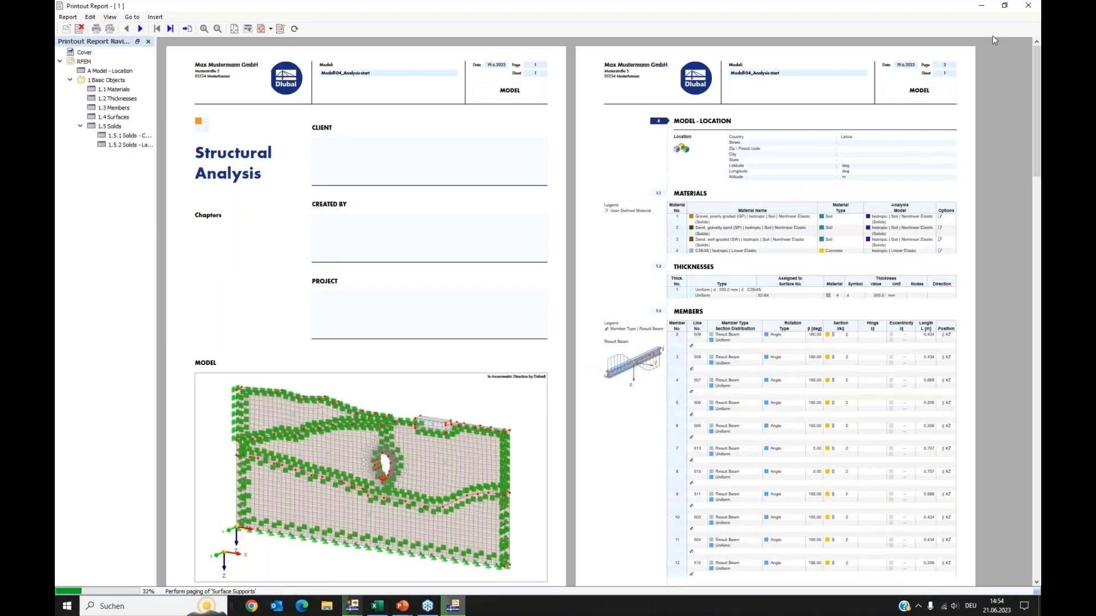
left_click(1029, 6)
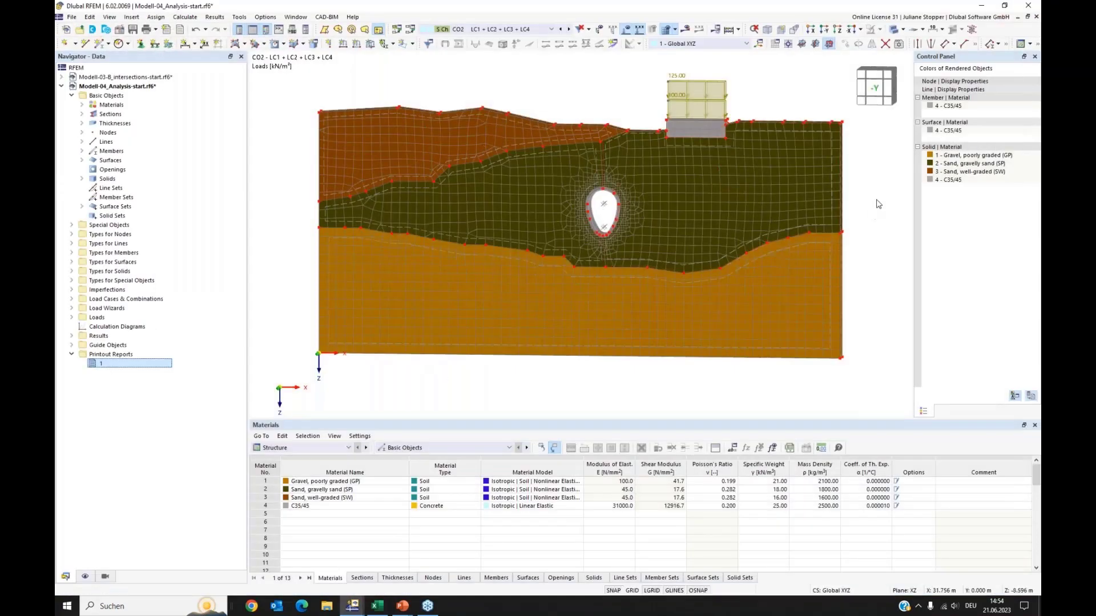
Add the current window's graphic of the CO2 loading to printout report 1, printing the current window only
left_click(71, 16)
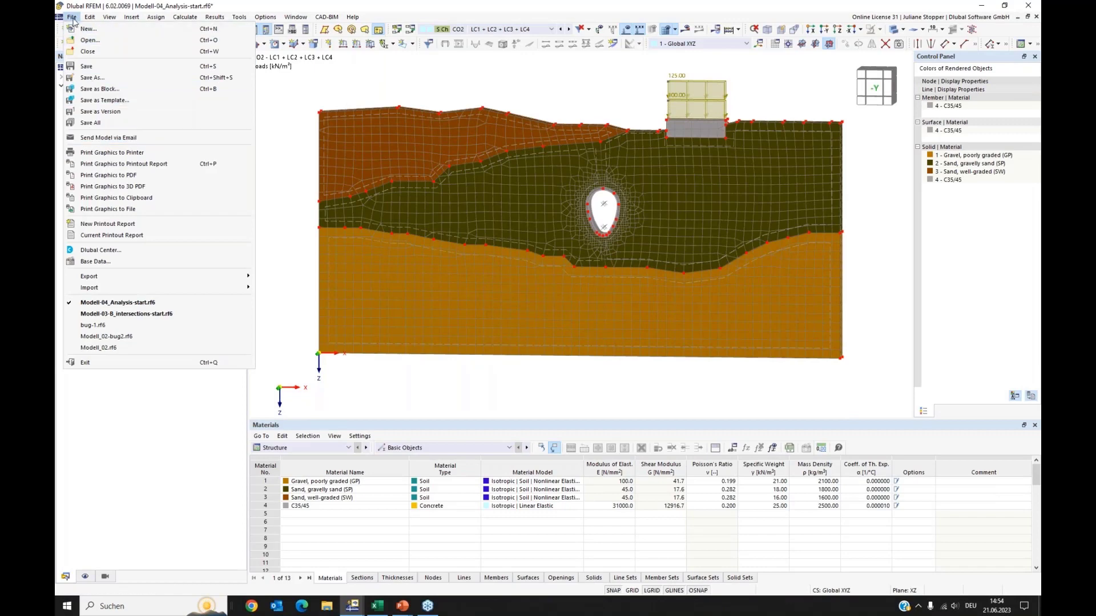
left_click(115, 165)
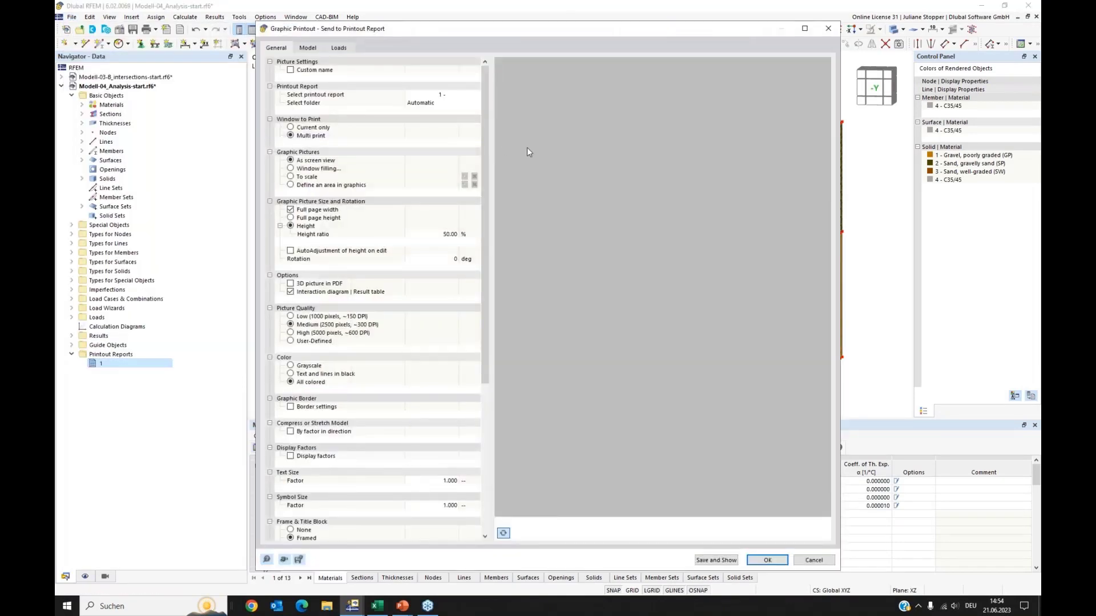
left_click(290, 128)
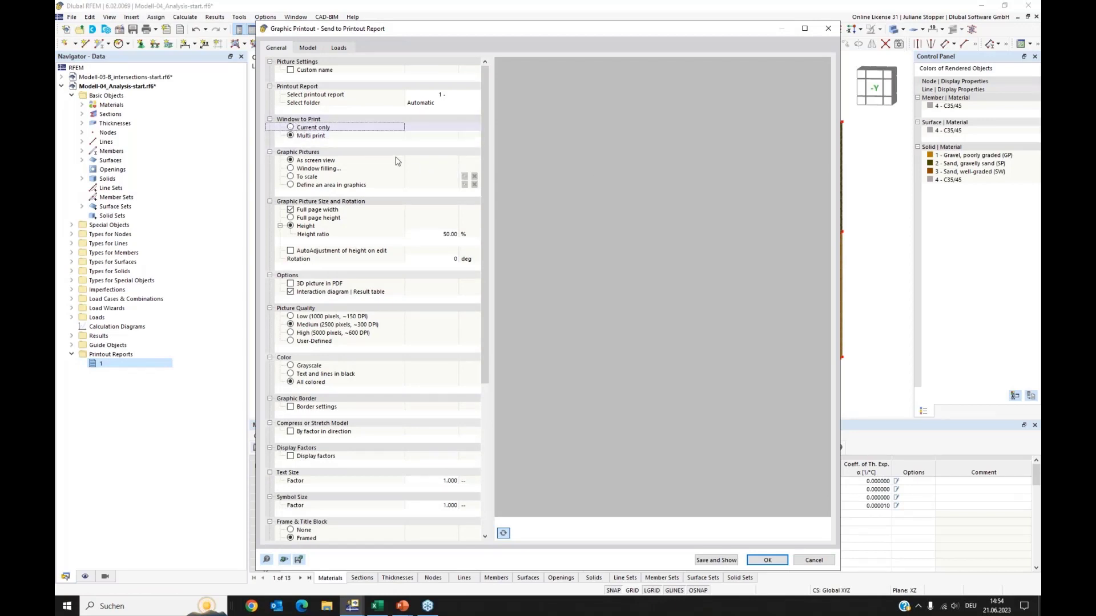
left_click(290, 127)
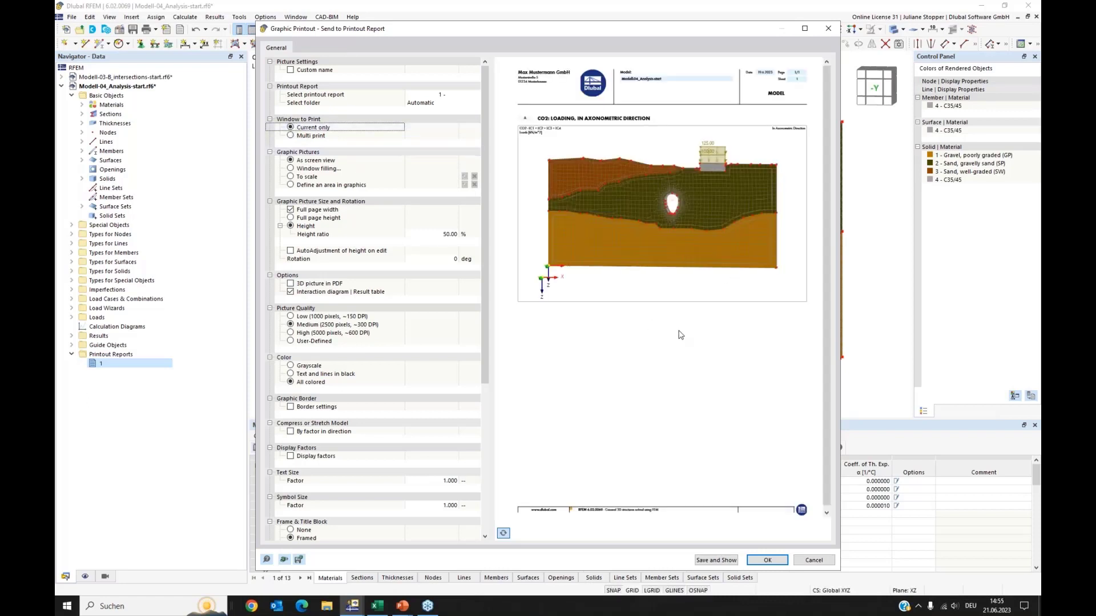
left_click(767, 561)
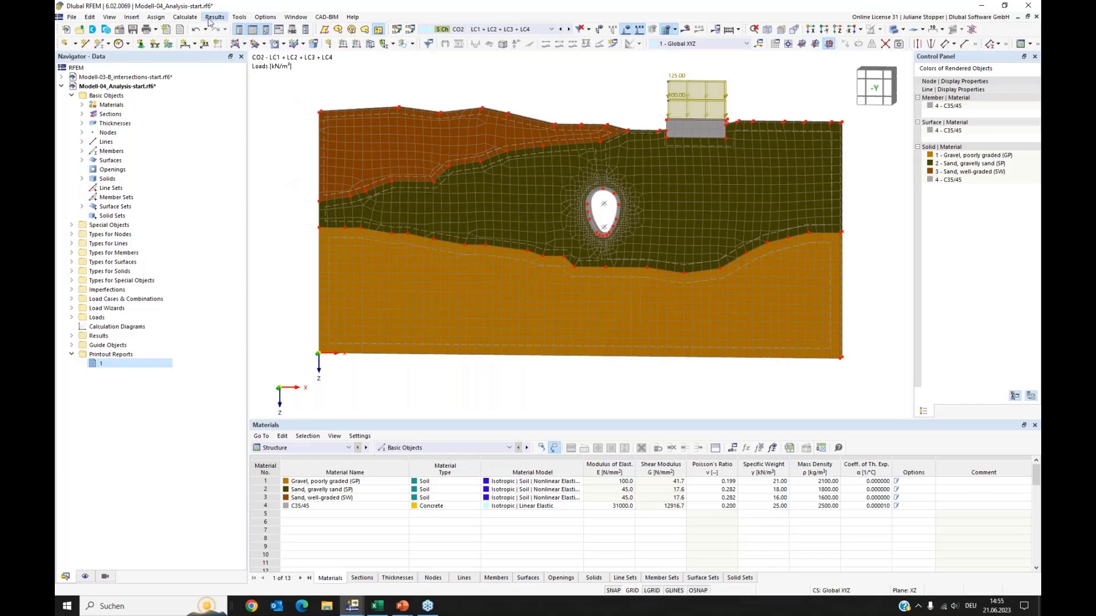
Calculate load combination CO4 (LC1 + LC2) on its own
left_click(186, 17)
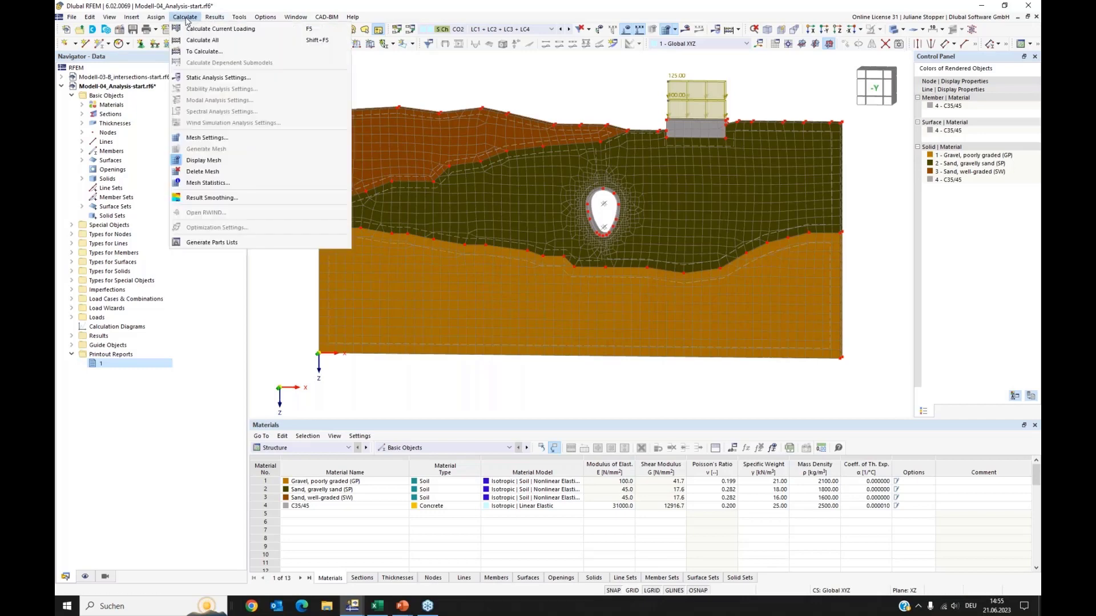
left_click(198, 52)
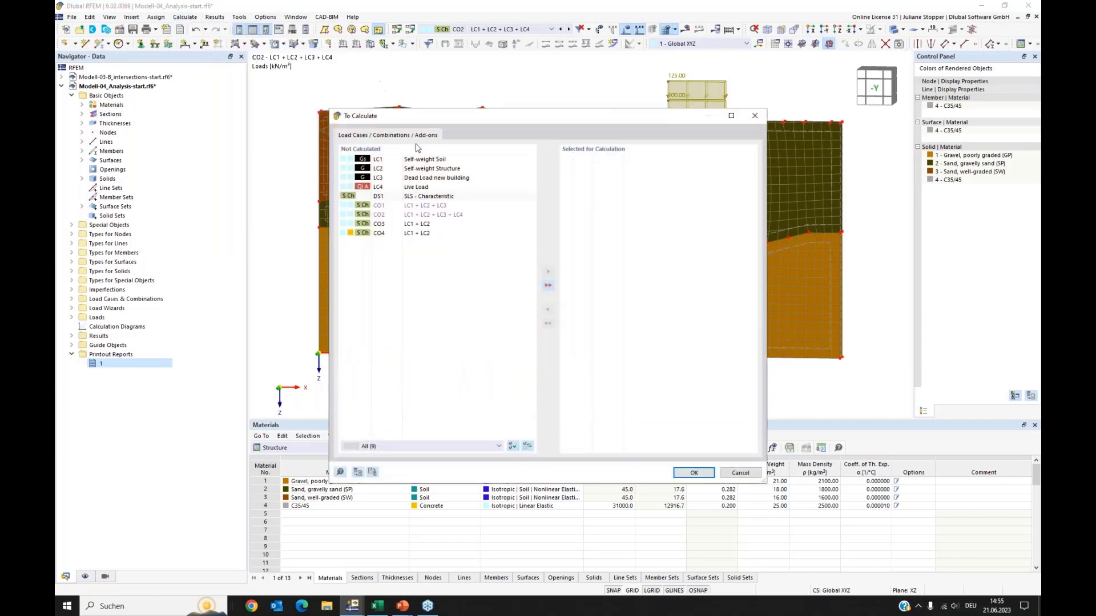
left_click(382, 234)
left_click(548, 271)
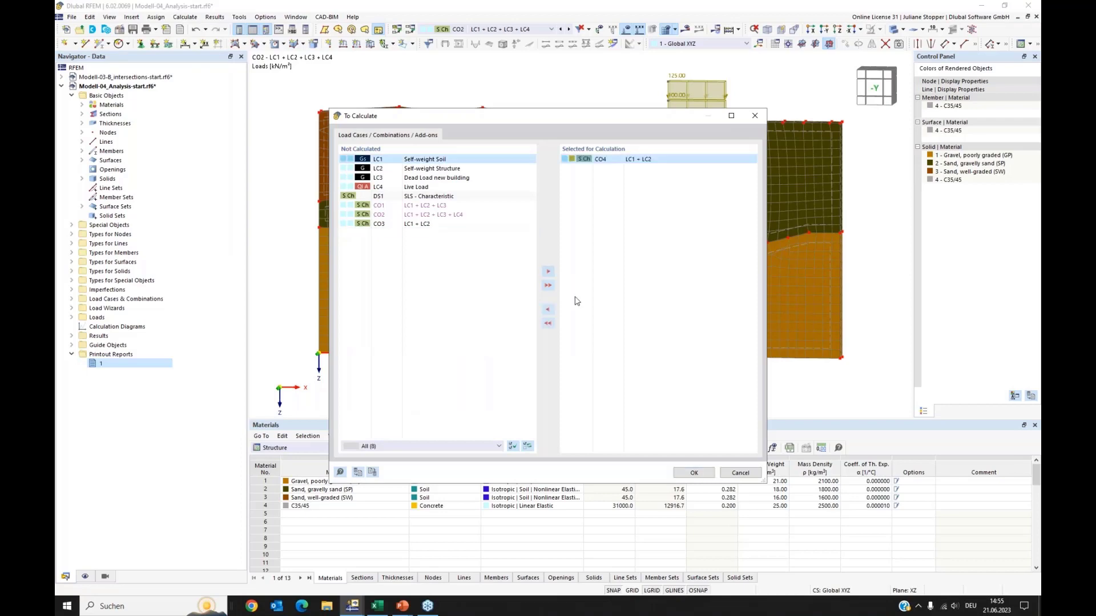
left_click(694, 473)
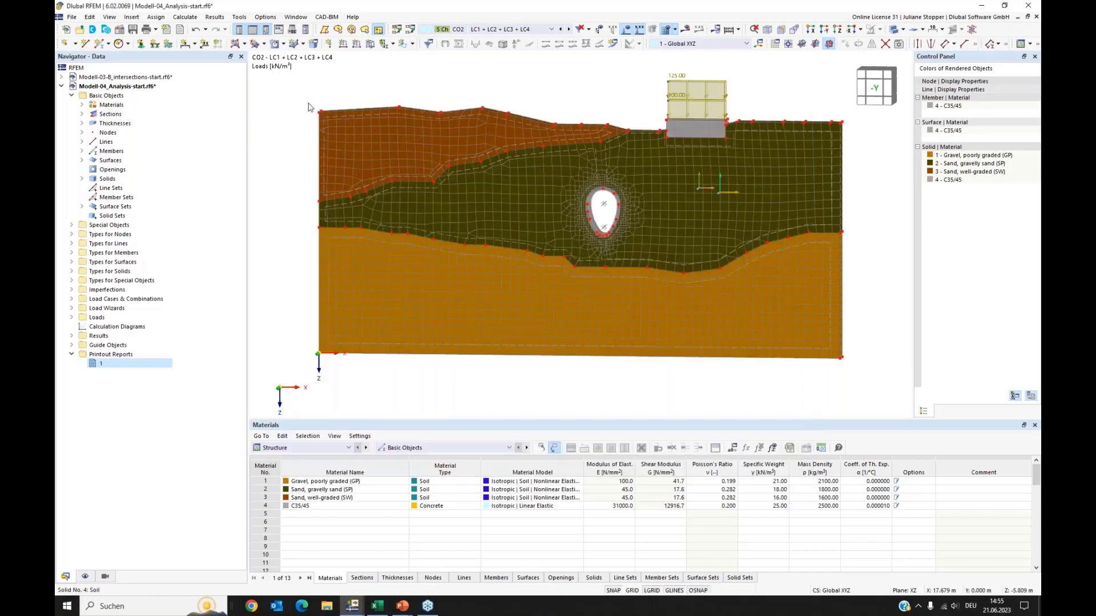
Calculate the design situation DS1 SLS - Characteristic
left_click(185, 16)
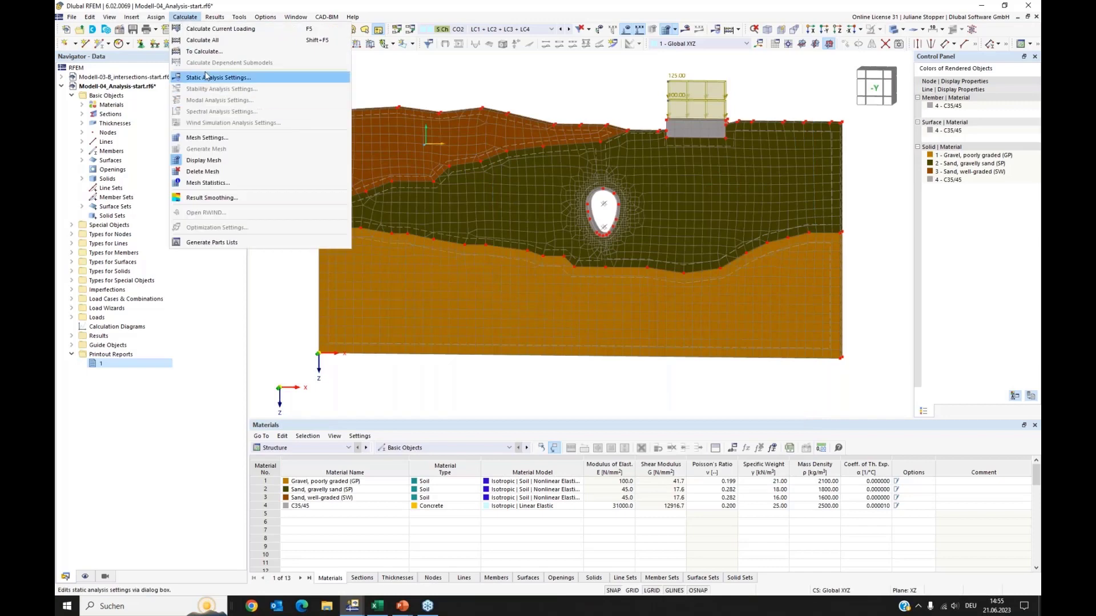
key("Escape")
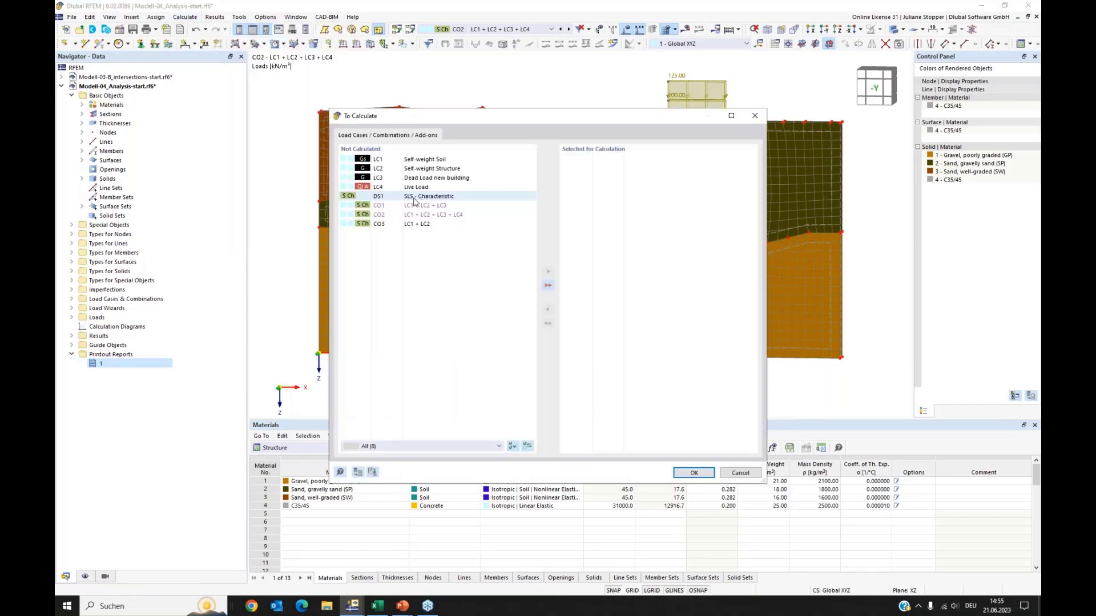
left_click(414, 199)
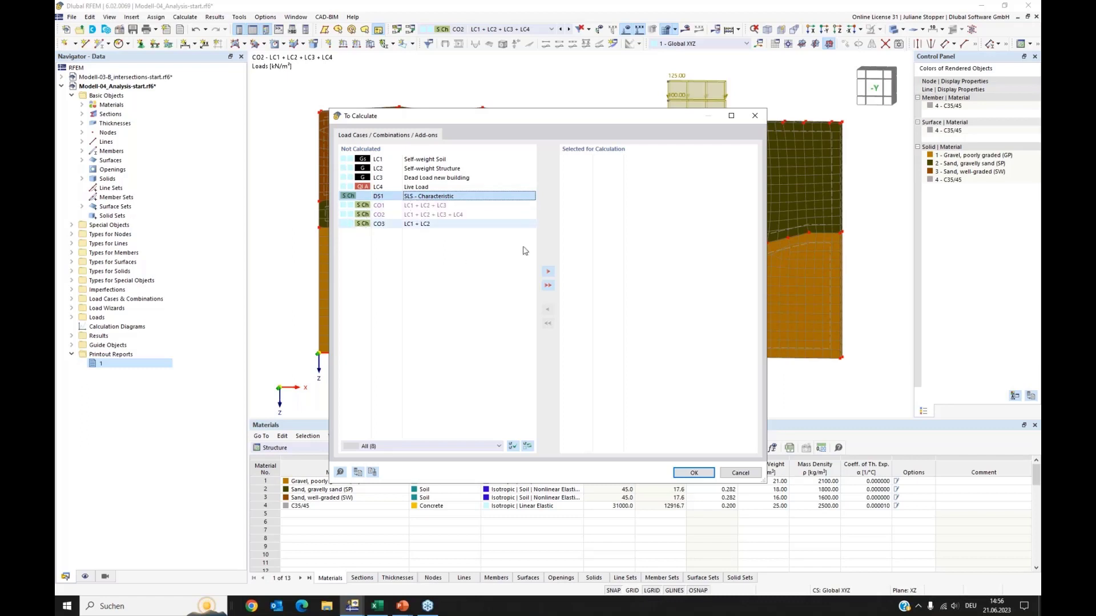
left_click(546, 274)
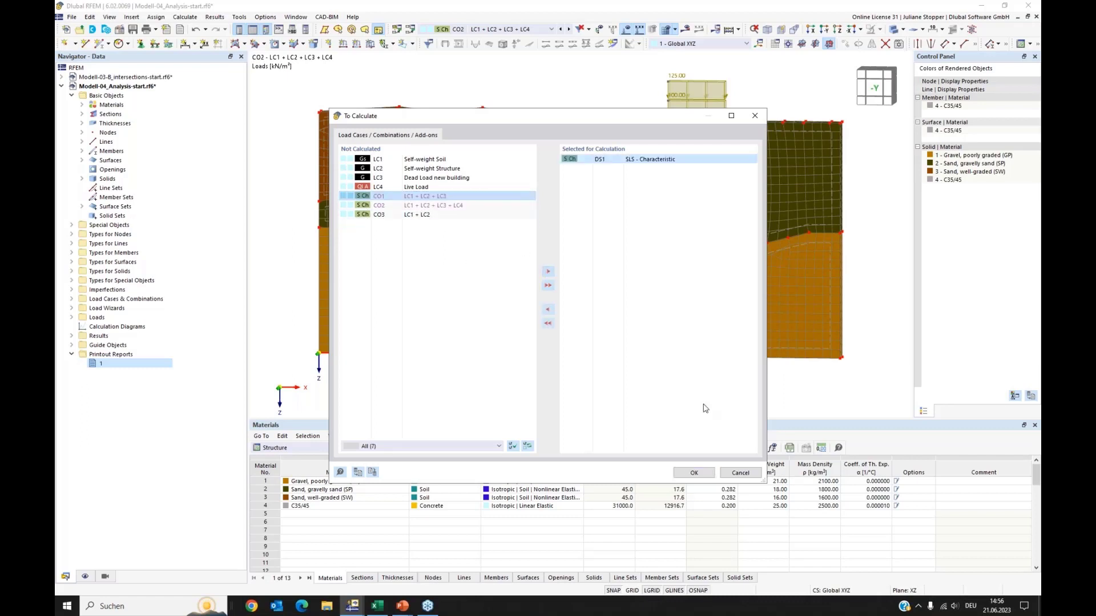
left_click(694, 473)
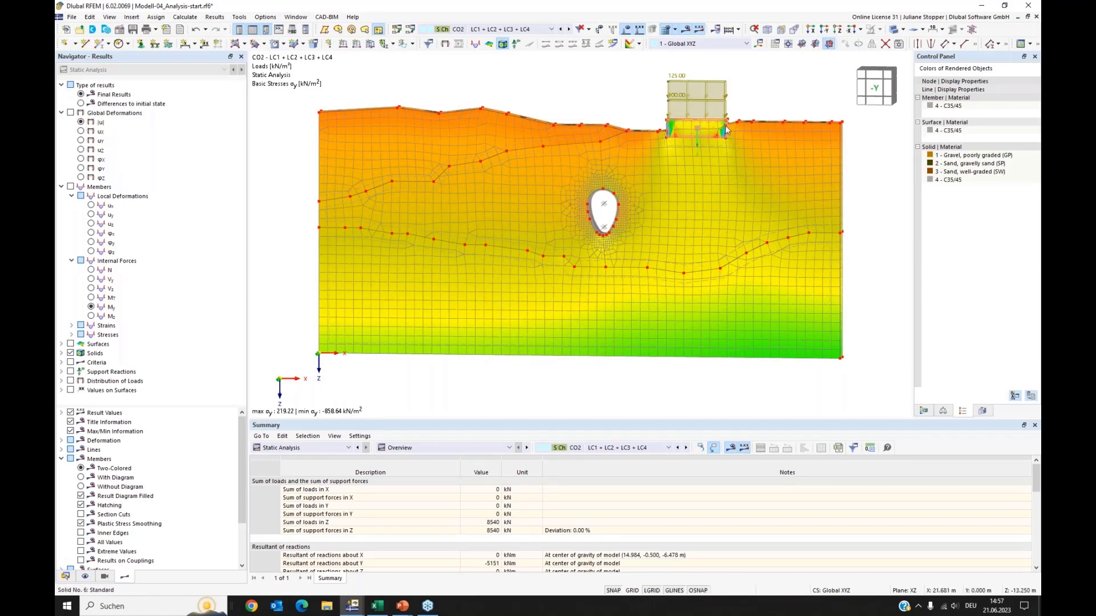
Limit the results on solids to the soil-volume object selection OS5 and switch to load combination CO3
left_click(983, 411)
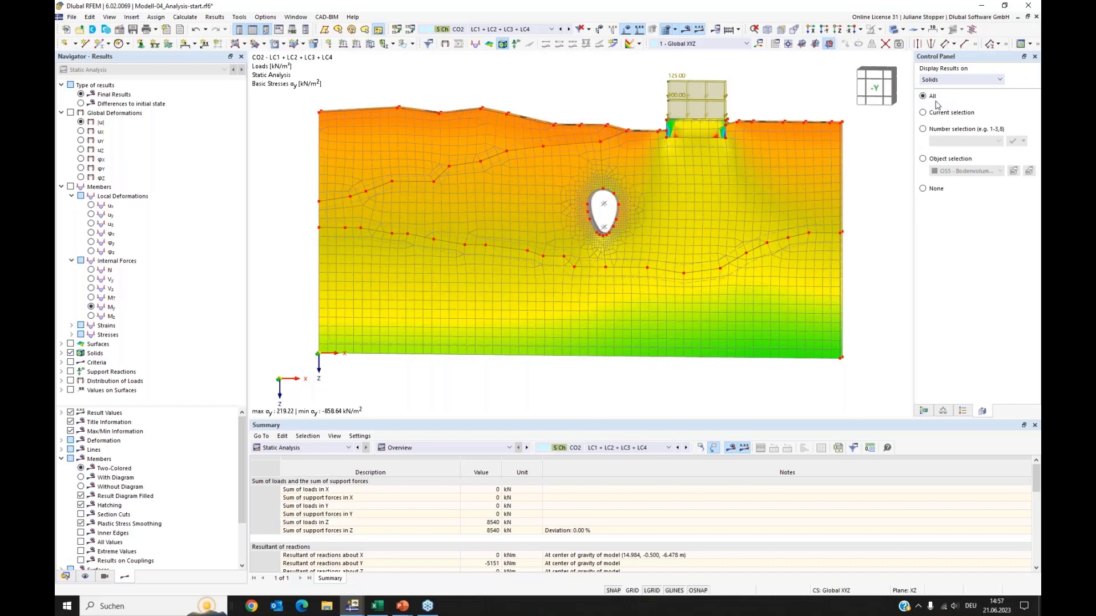
left_click(922, 160)
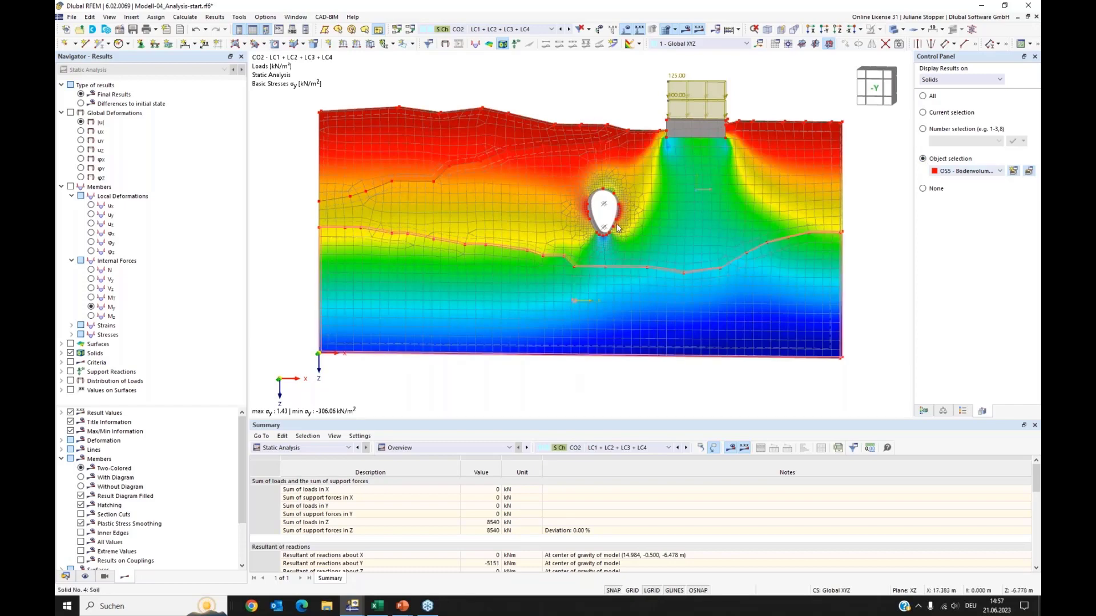
left_click(551, 29)
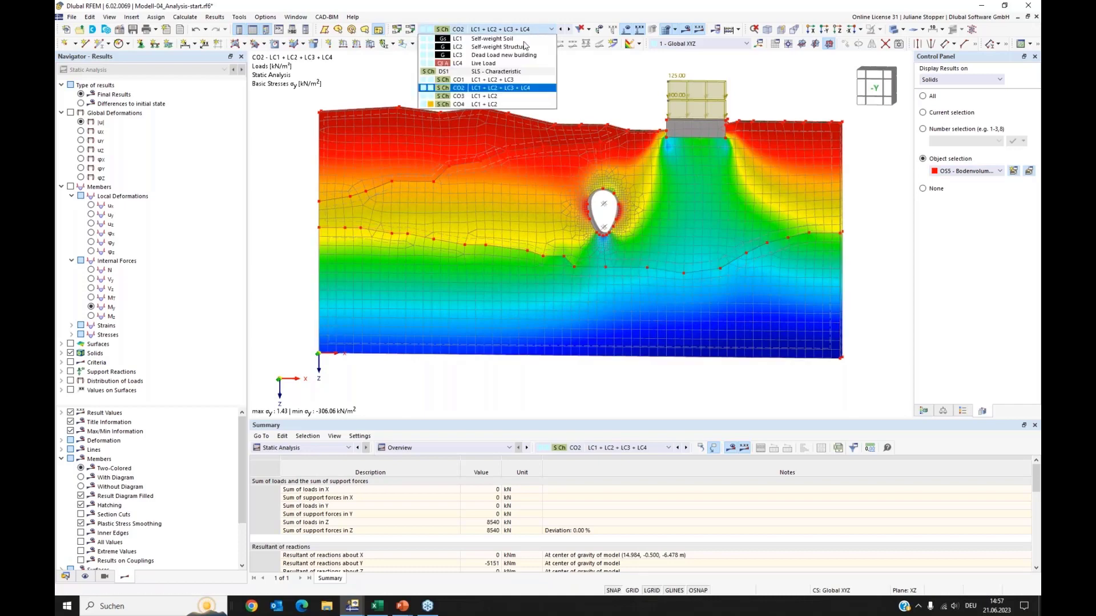
left_click(501, 96)
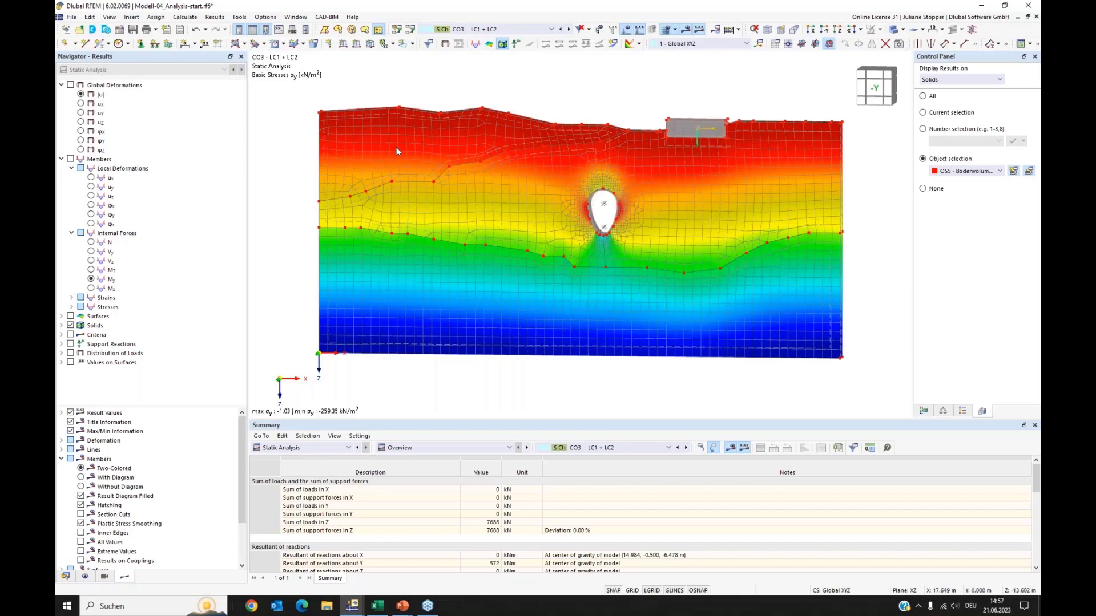
Show the global deformations |u| for CO3, with the model in wireframe display and the FE mesh hidden
left_click(70, 86)
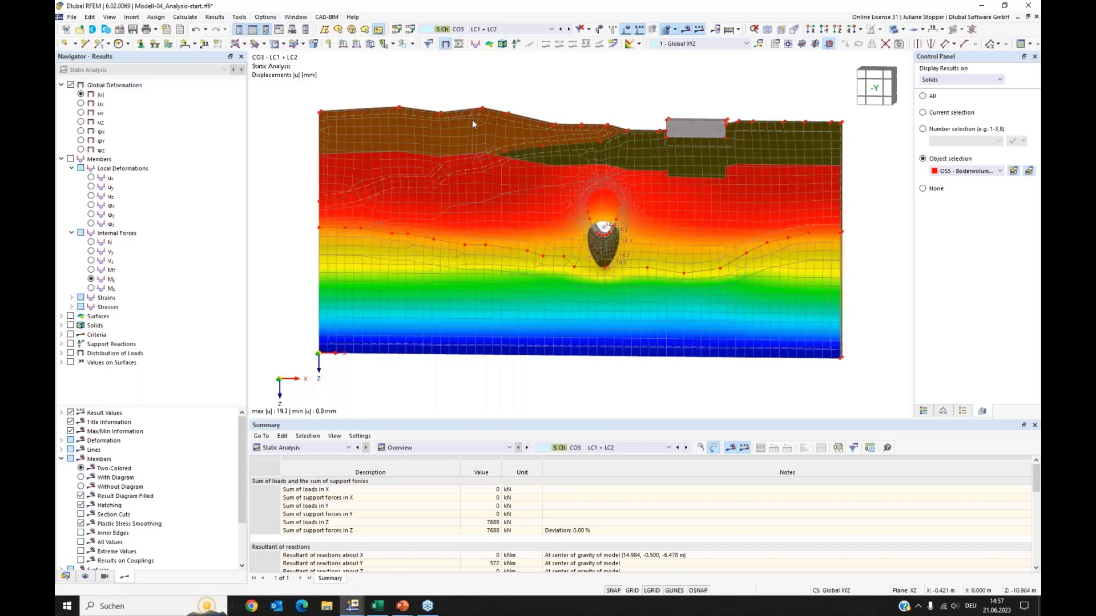
left_click(894, 30)
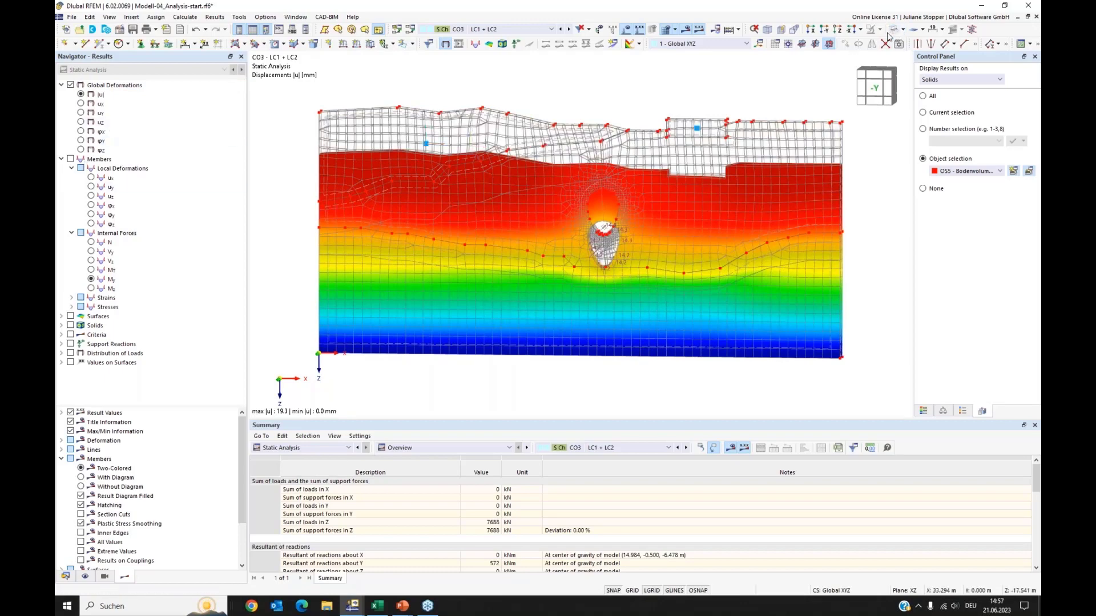
left_click(665, 29)
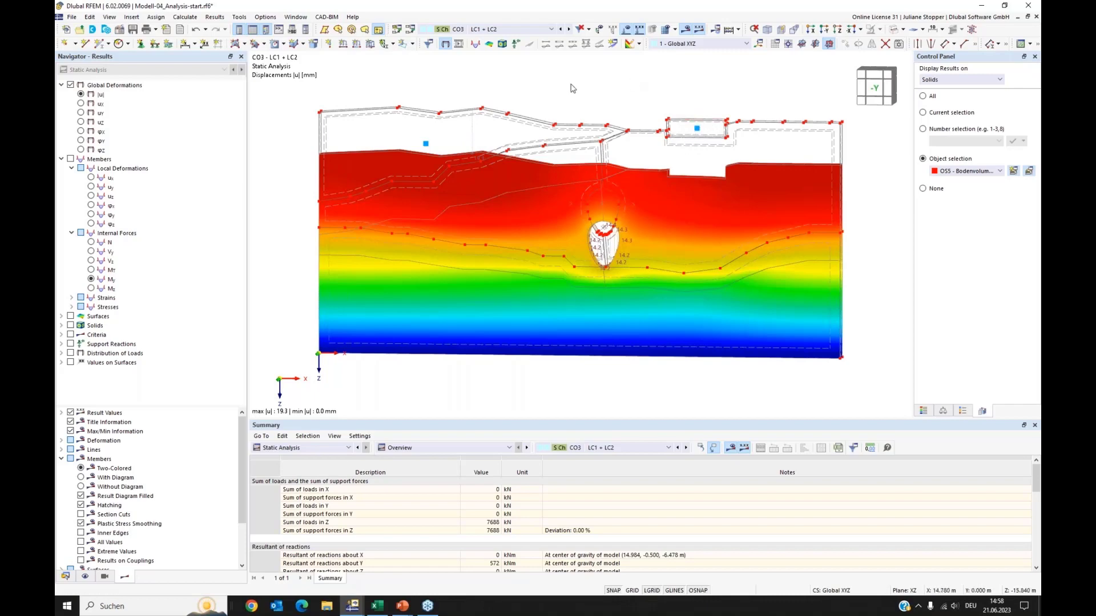
Switch to load combination CO4 and display the basic stresses σy on the solids instead of the displacements
left_click(516, 29)
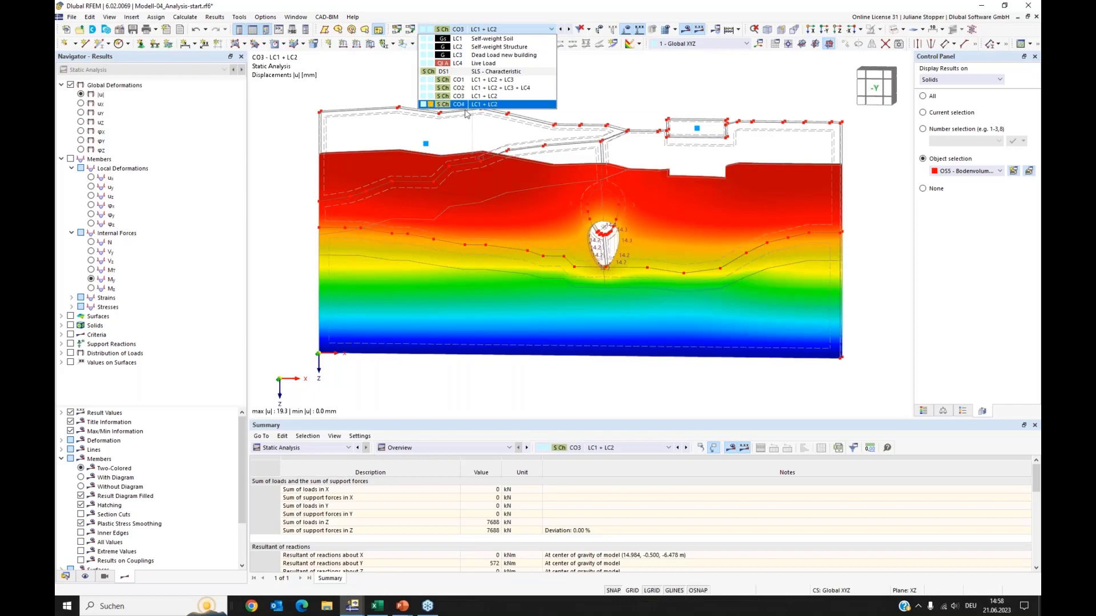
left_click(490, 106)
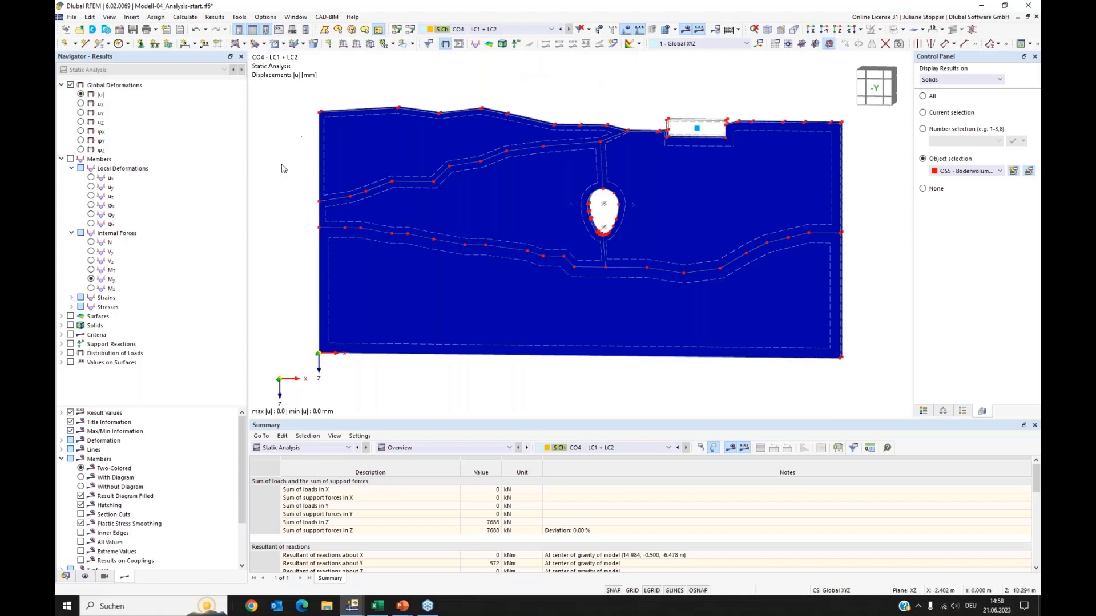
left_click(62, 326)
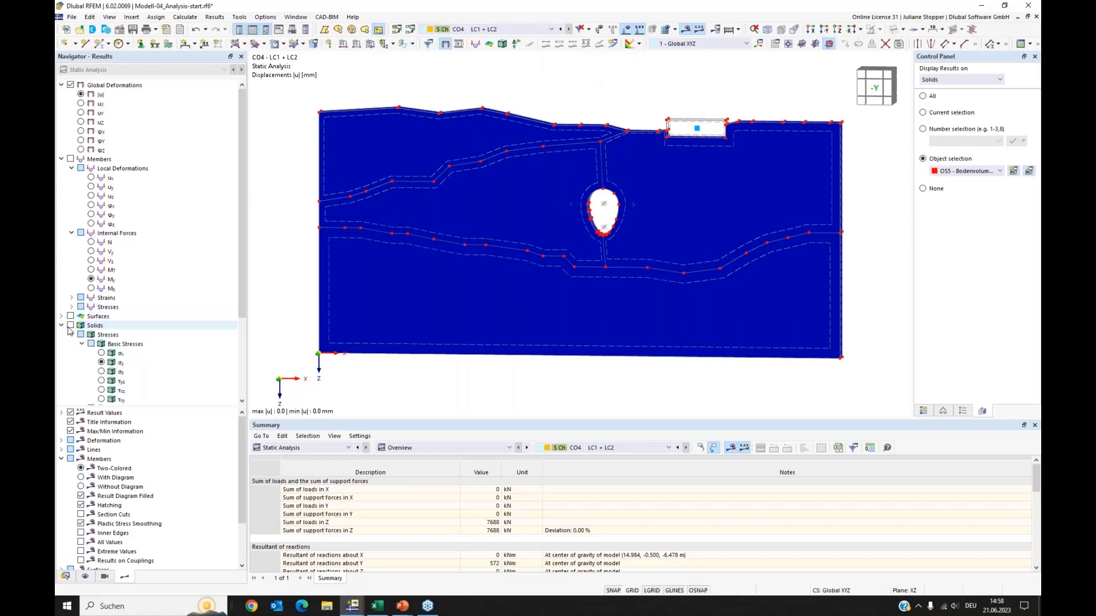
left_click(70, 326)
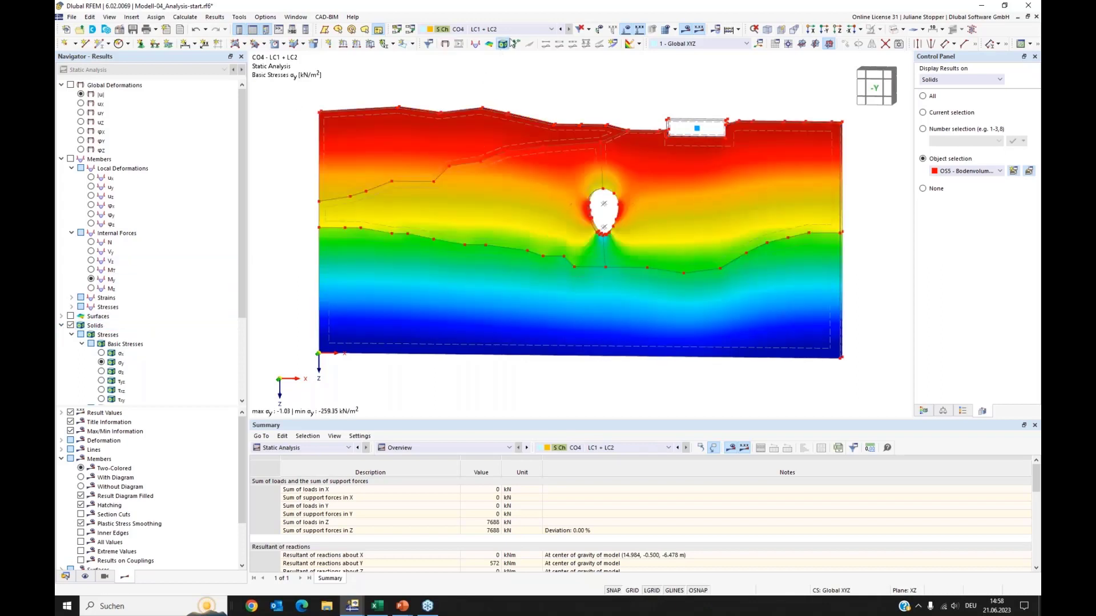
Compare the solids' basic stresses σy between load combinations CO3 and CO4
left_click(491, 29)
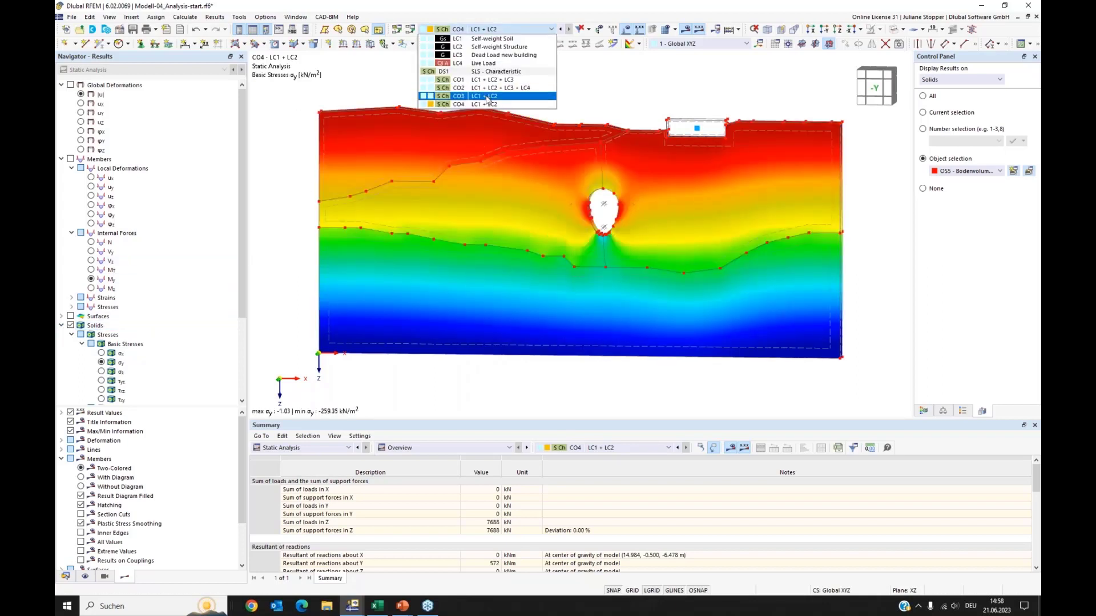
left_click(488, 97)
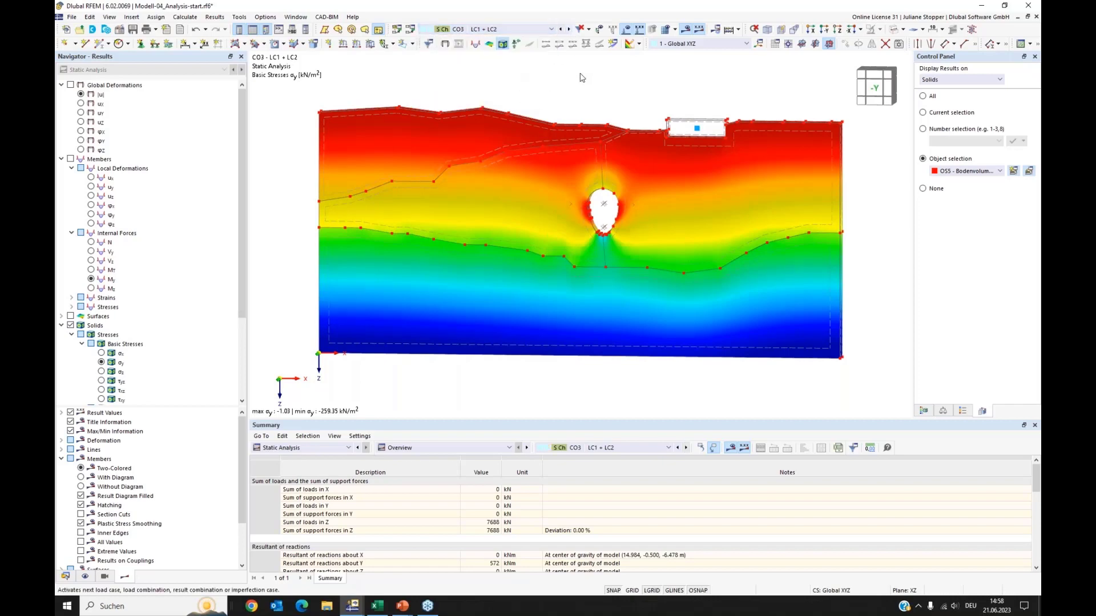
left_click(568, 29)
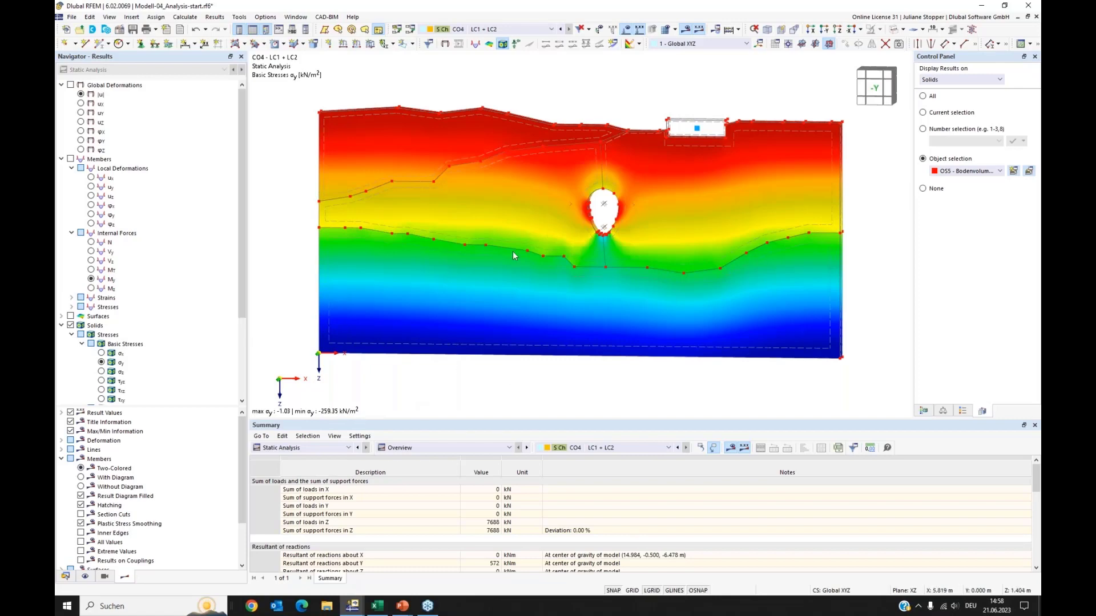
Add the CO4 basic stress graphic to printout report 1, printing the current window only
left_click(506, 33)
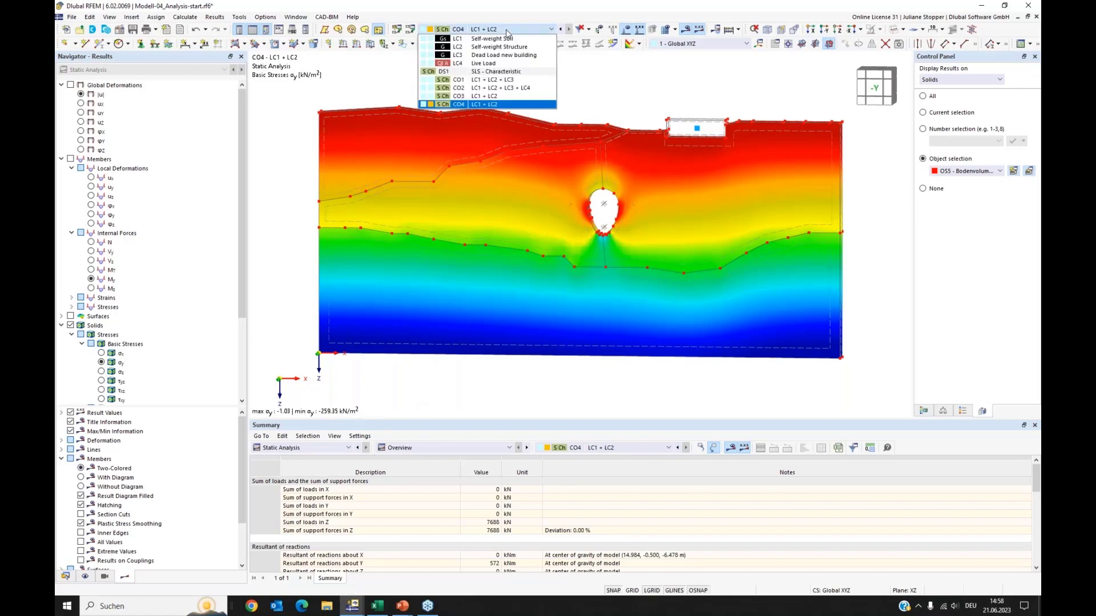
left_click(611, 80)
left_click(71, 17)
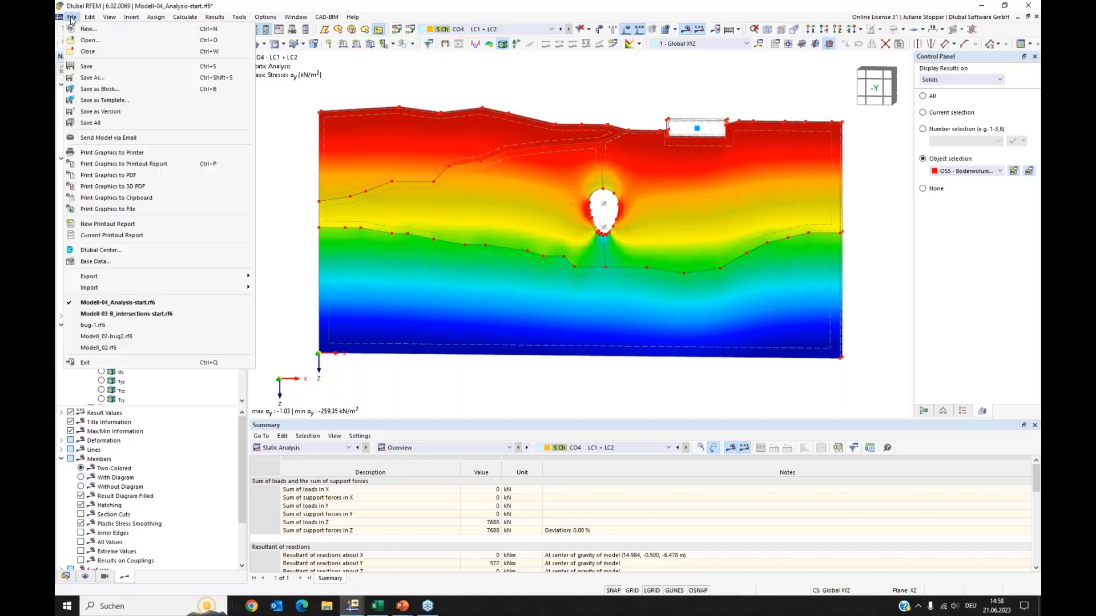
left_click(104, 164)
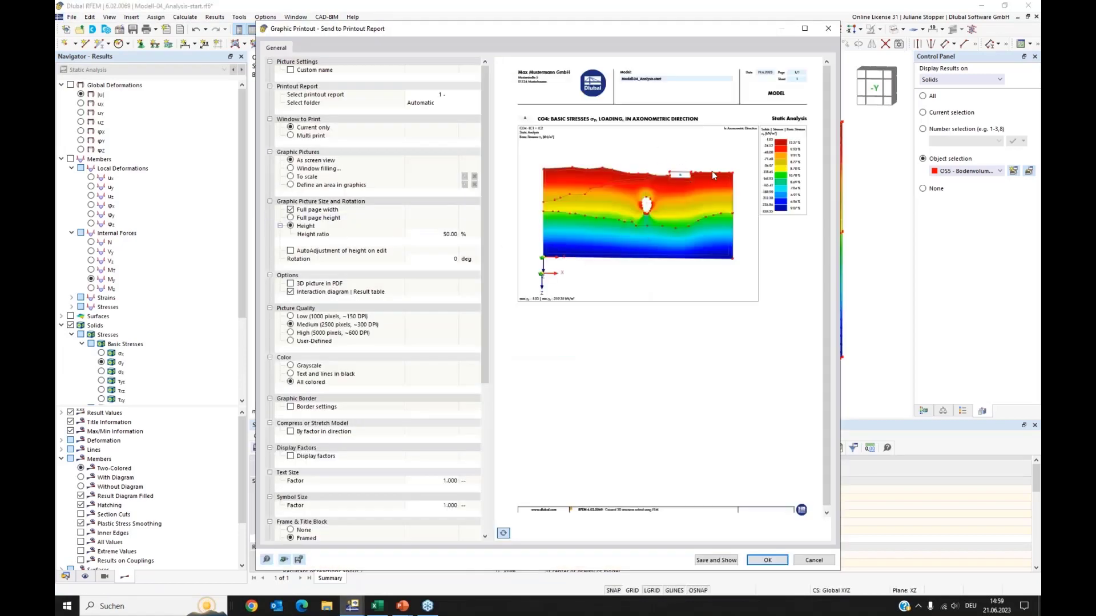
left_click(767, 560)
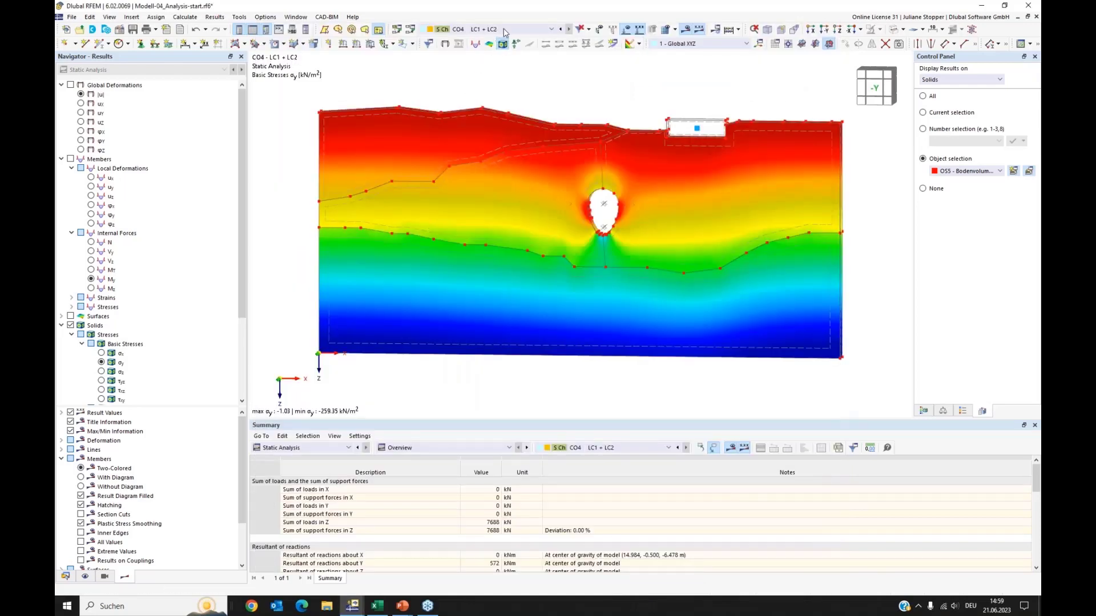
View the global deformations |u| for load combination CO2 together with their colour scale
left_click(502, 29)
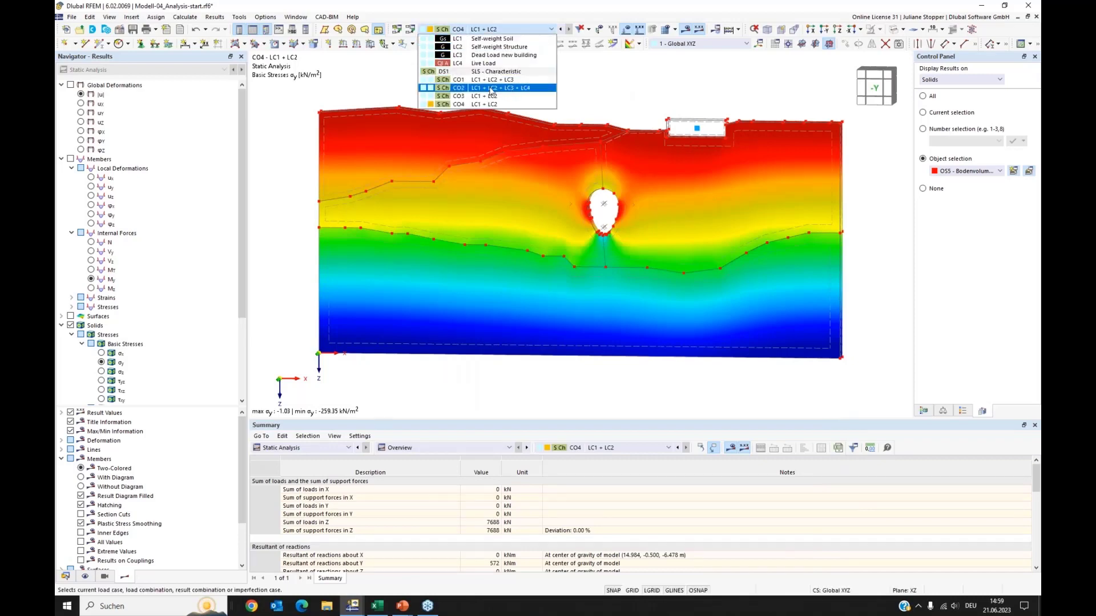
left_click(533, 90)
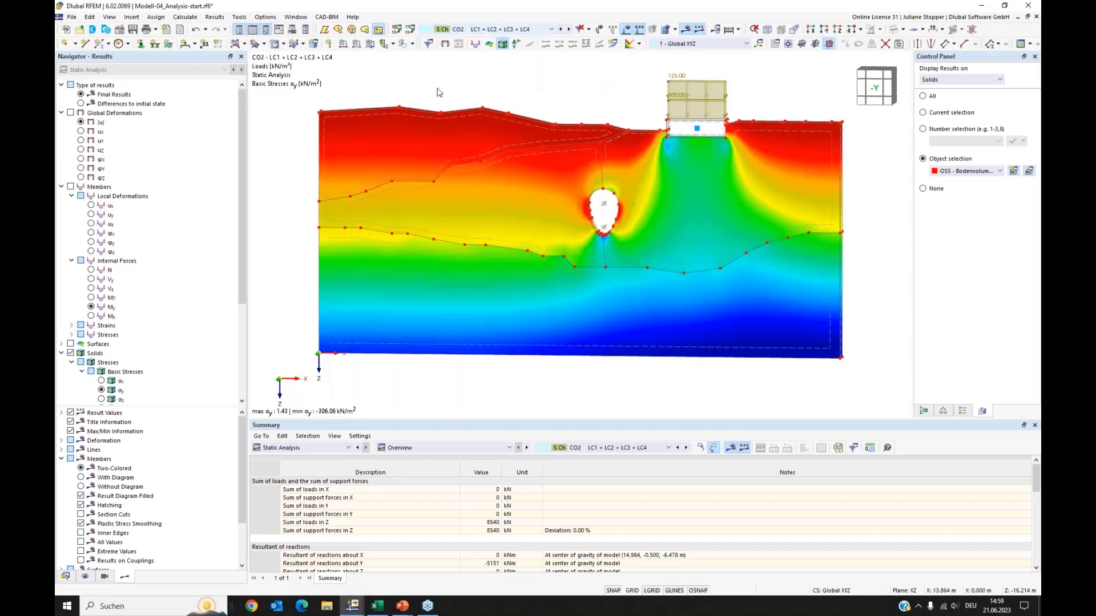
left_click(71, 113)
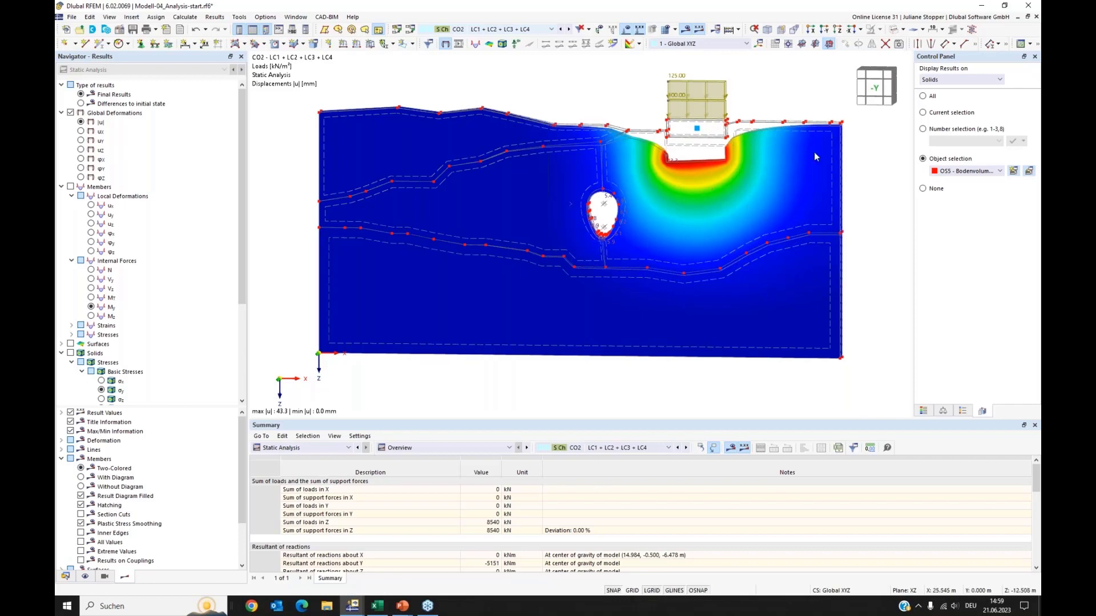
left_click(924, 412)
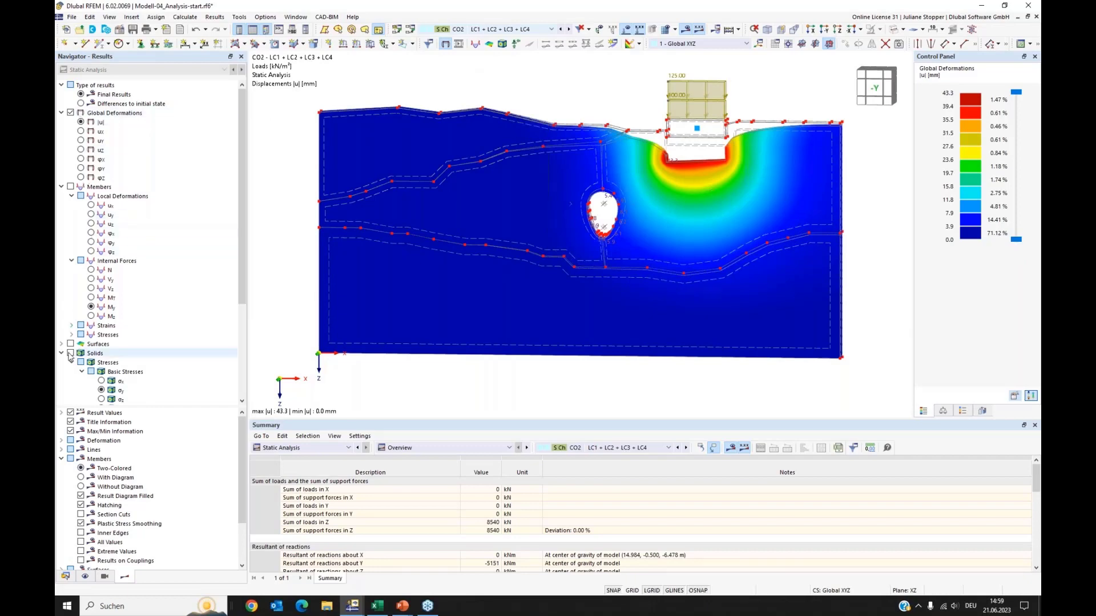
Display the solids' basic stresses σy for CO2 as differences to the initial state
left_click(62, 186)
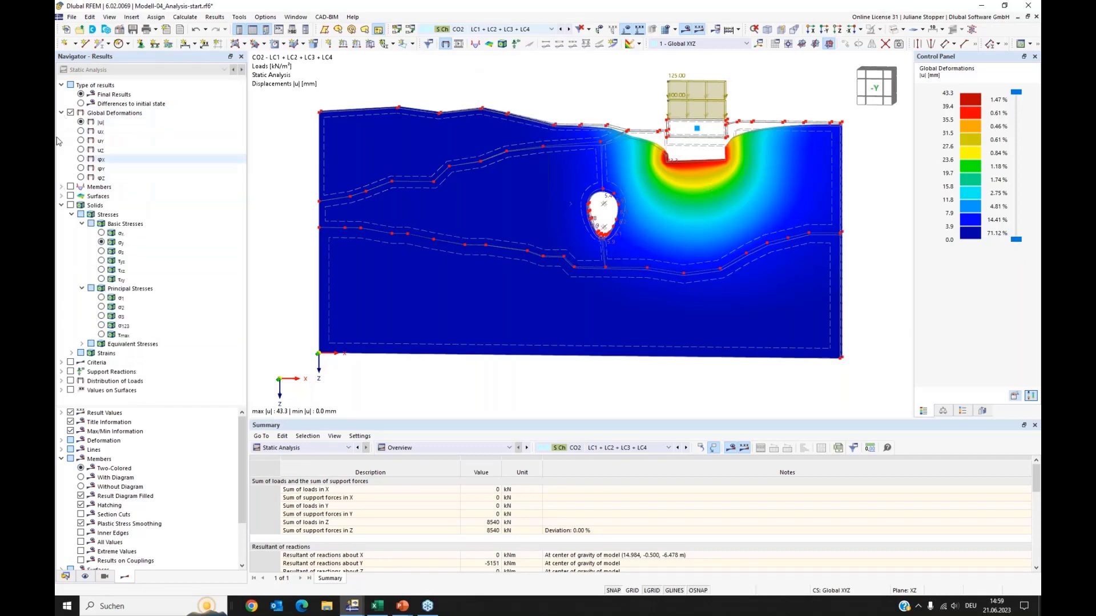
left_click(61, 113)
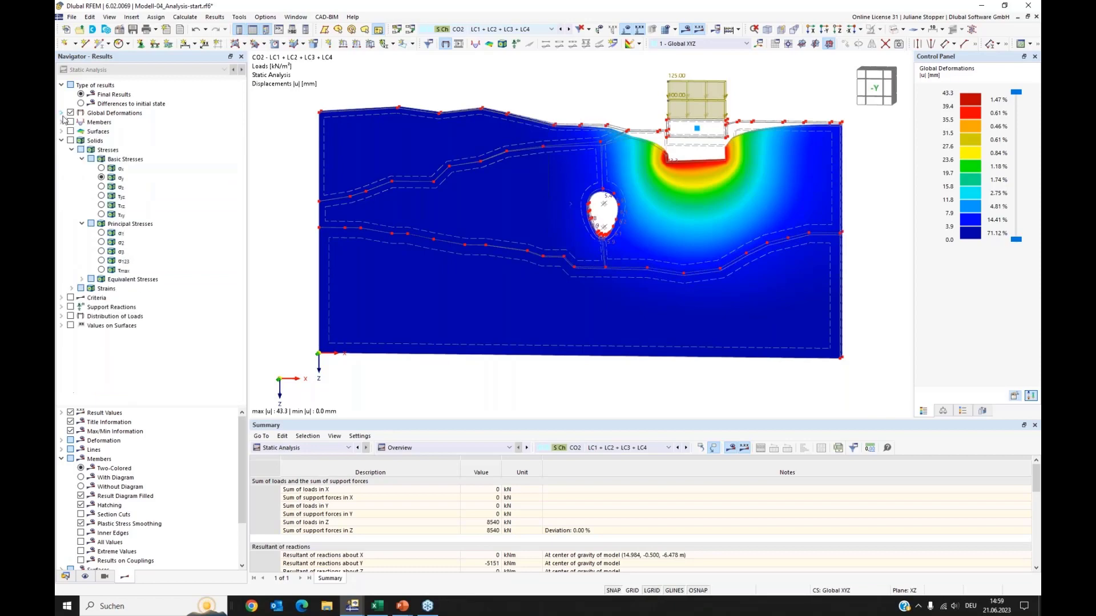
left_click(80, 150)
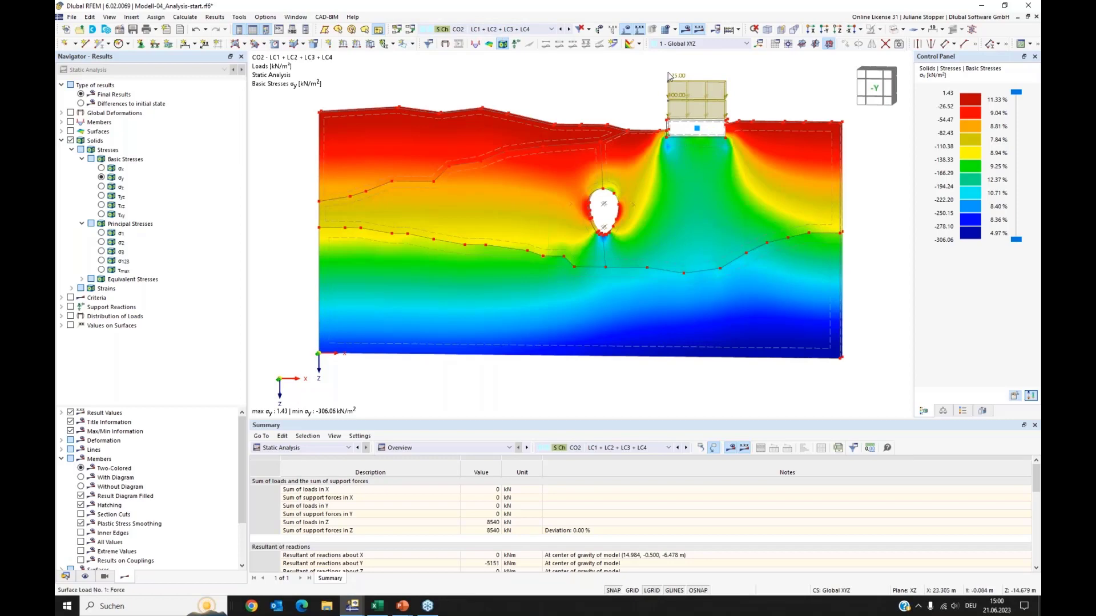
left_click(81, 105)
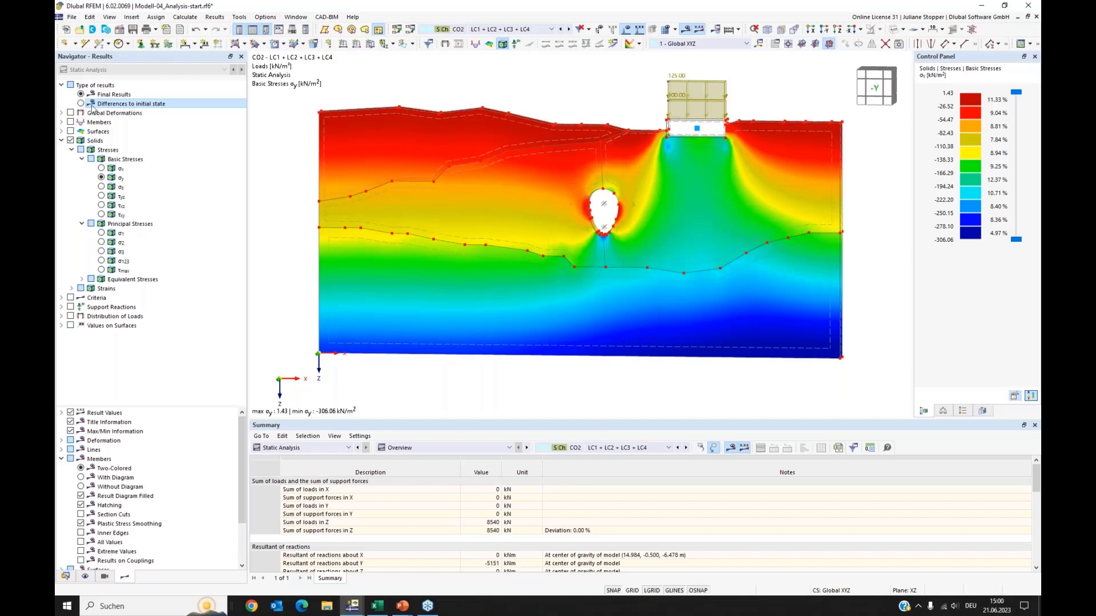
left_click(92, 107)
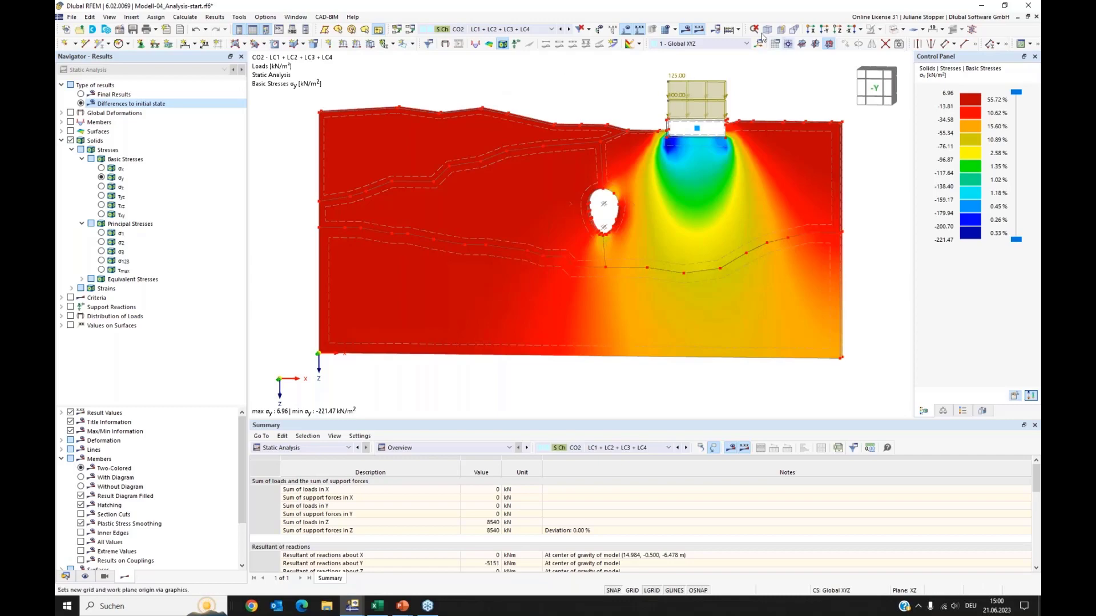
Add the CO2 stress-difference graphic to printout report 1, with the whole model fitted in the current window
left_click(777, 44)
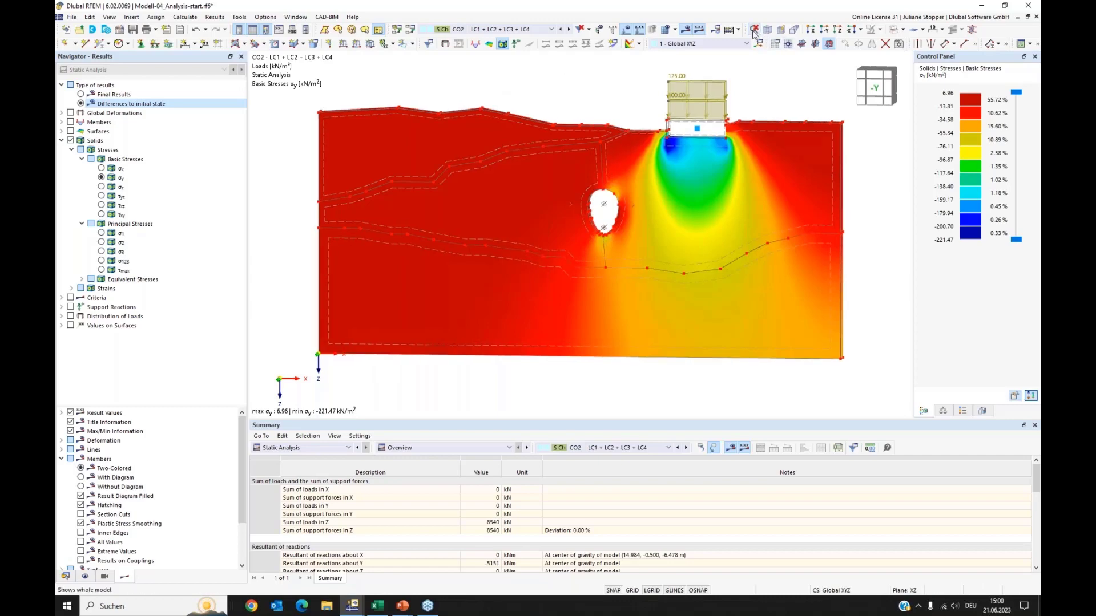
left_click(71, 17)
left_click(126, 164)
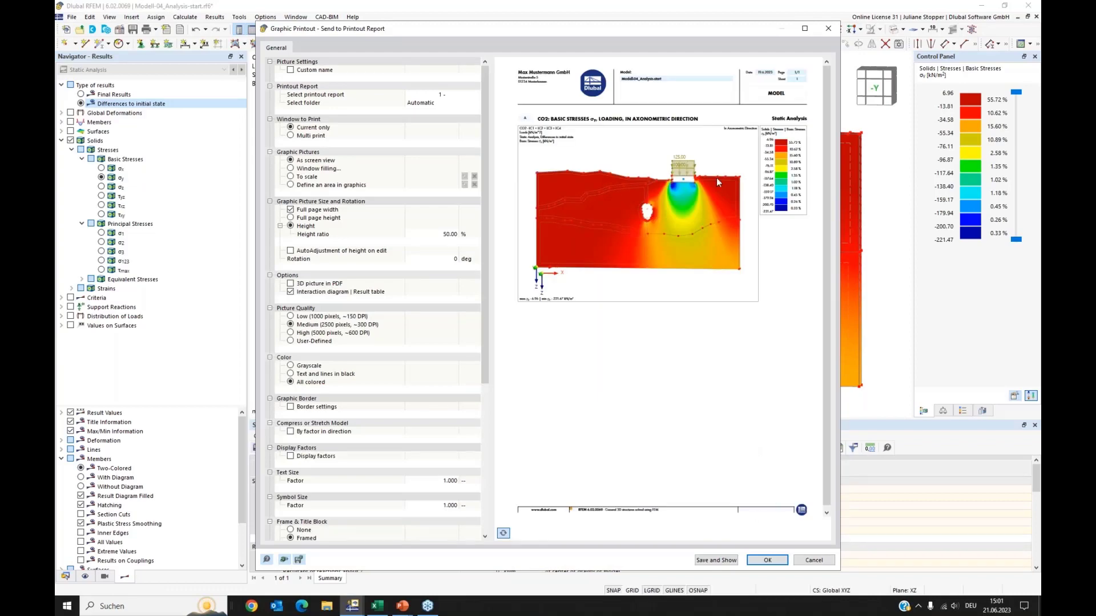
left_click(767, 561)
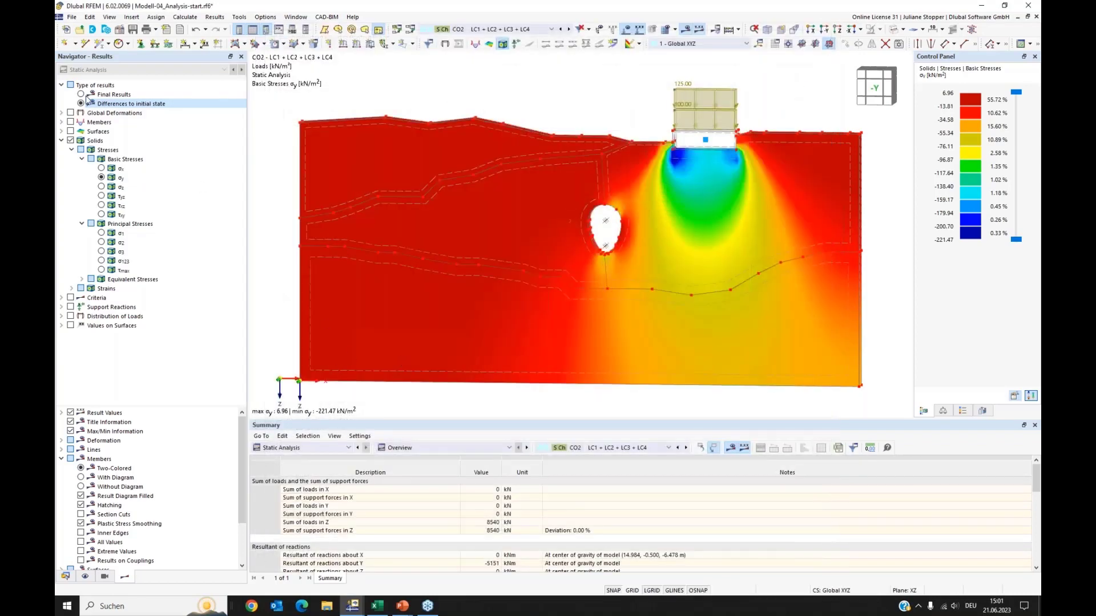
Switch the CO2 stresses back to final results and add that graphic to printout report 1
left_click(81, 95)
left_click(81, 95)
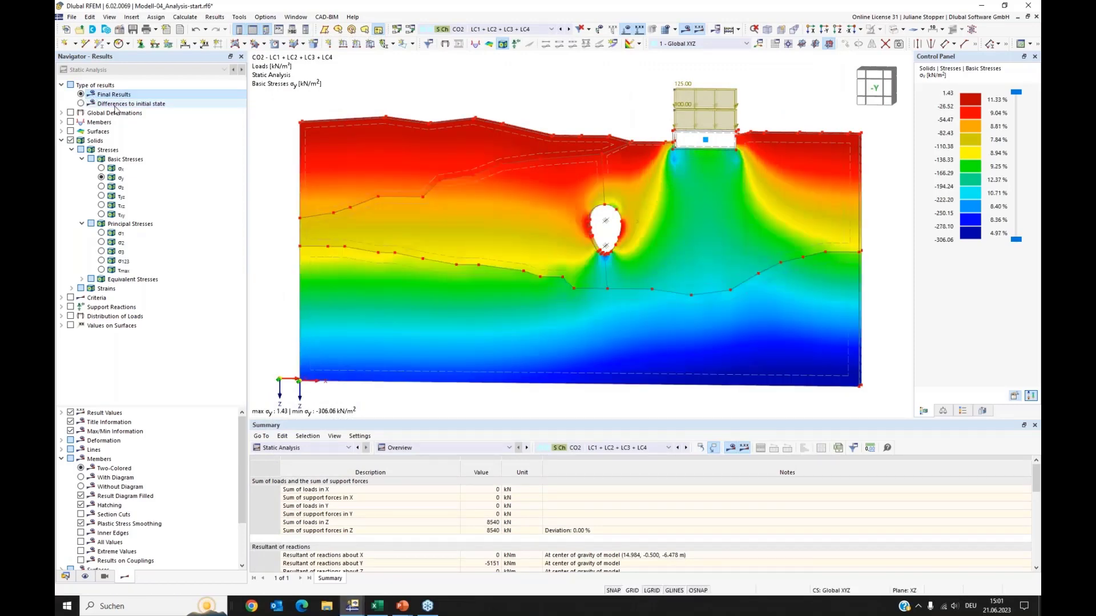
left_click(72, 17)
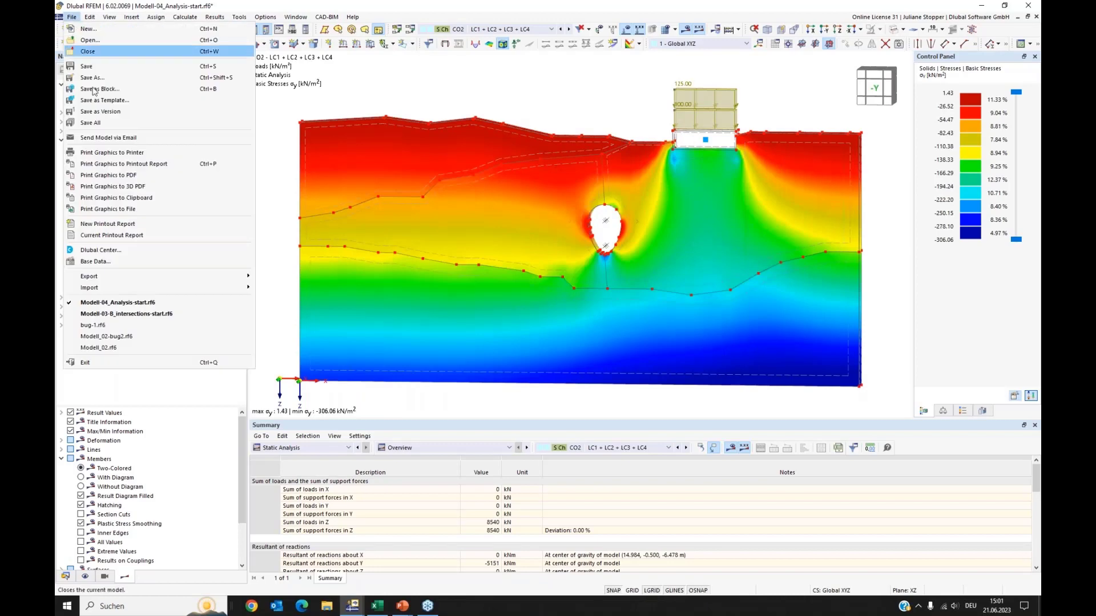
left_click(127, 164)
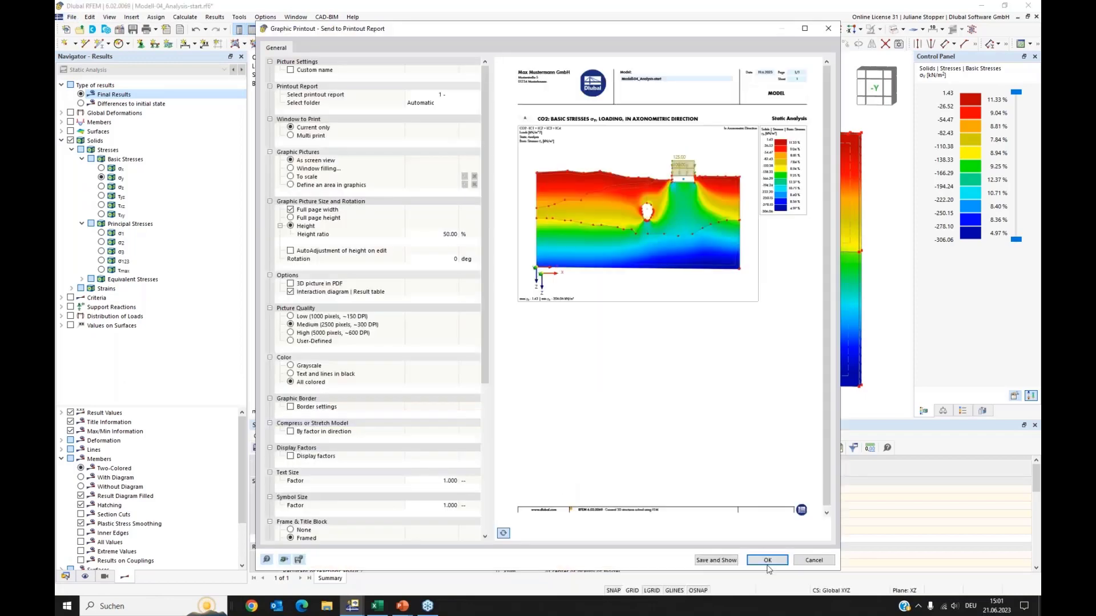
left_click(768, 560)
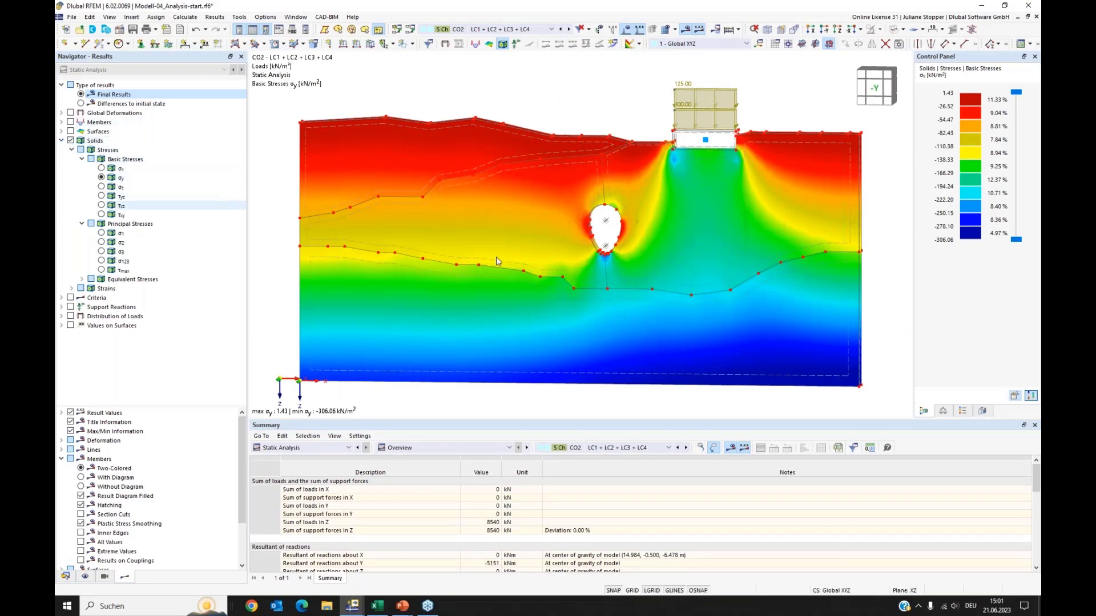
Hide the solid stresses and review the Result Beam settings of the member at the tunnel lining's crown
left_click(70, 140)
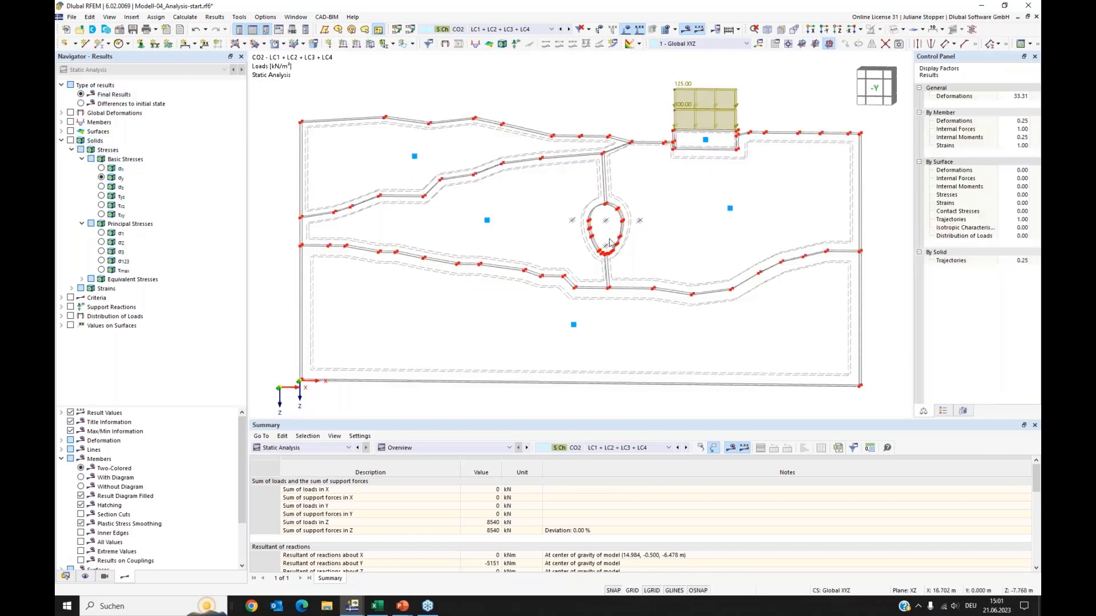
middle_click_drag(707, 271, 646, 249, "ctrl")
scroll(594, 225, "up", 5)
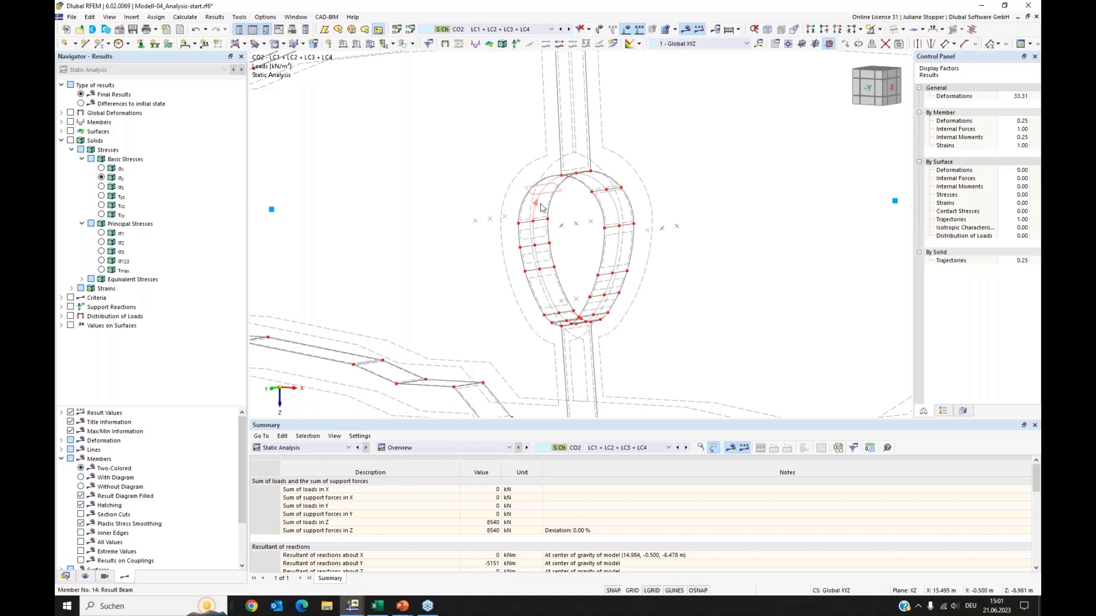
double_click(563, 178)
left_click(296, 135)
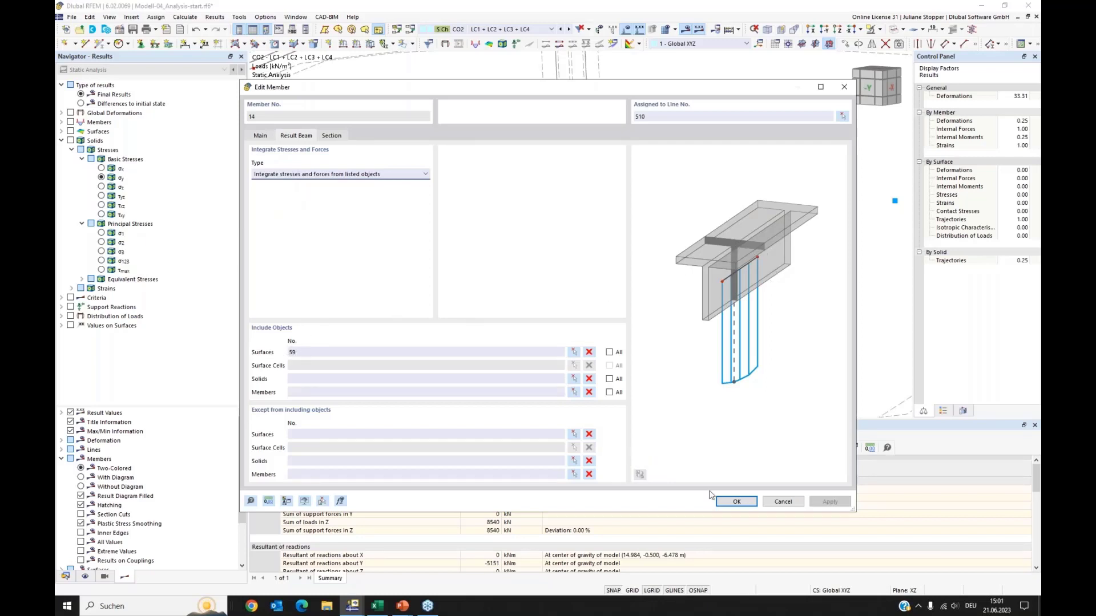
left_click(736, 501)
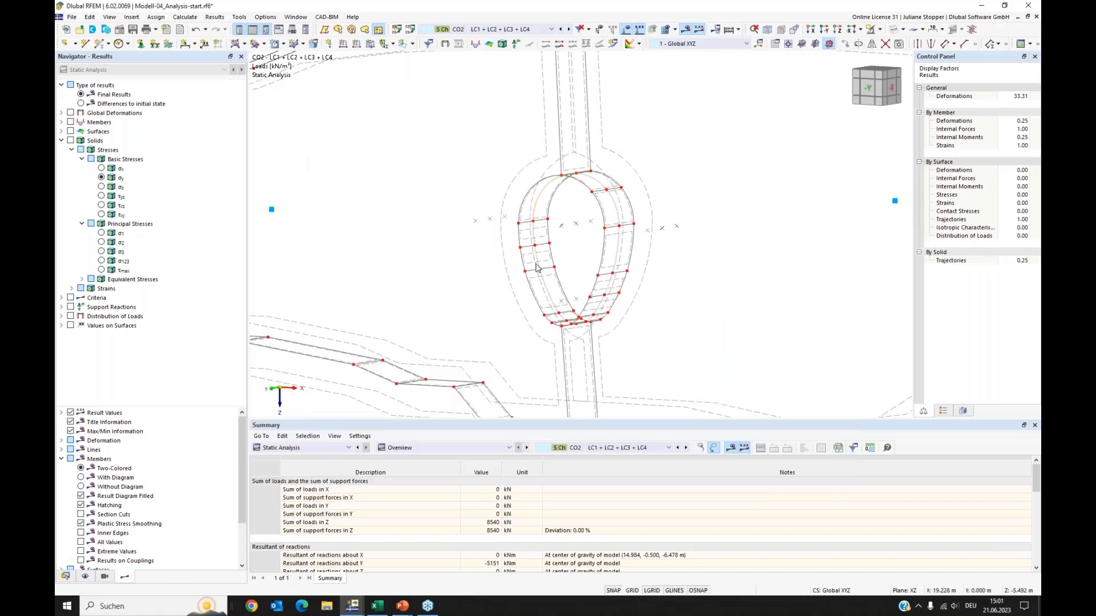
Show the members' moments My in the -Y view and compare the differences to the initial state with the final results
left_click(70, 122)
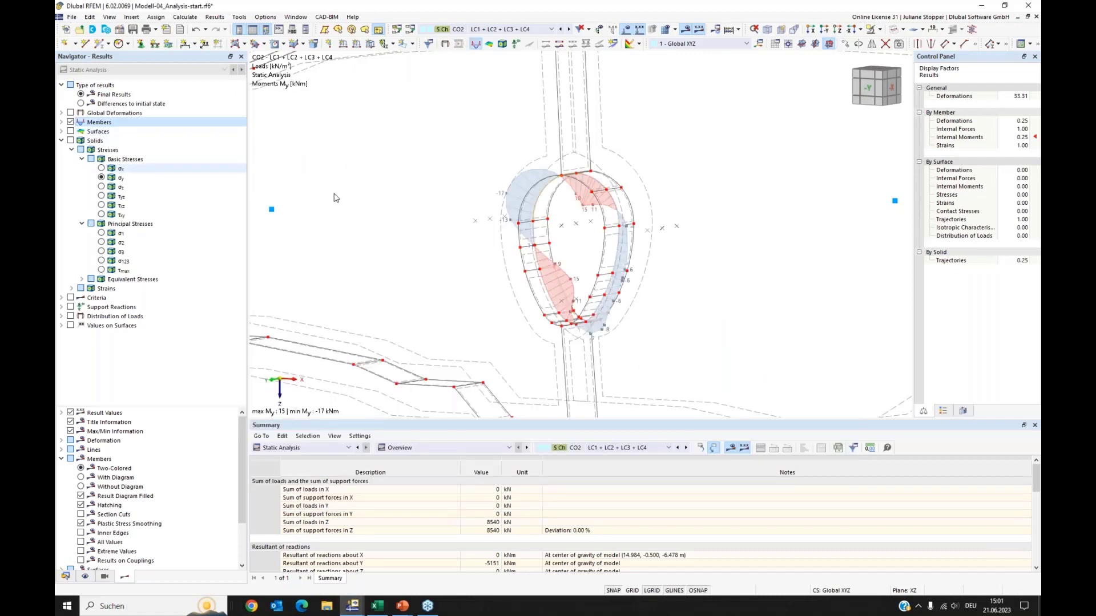
left_click(824, 30)
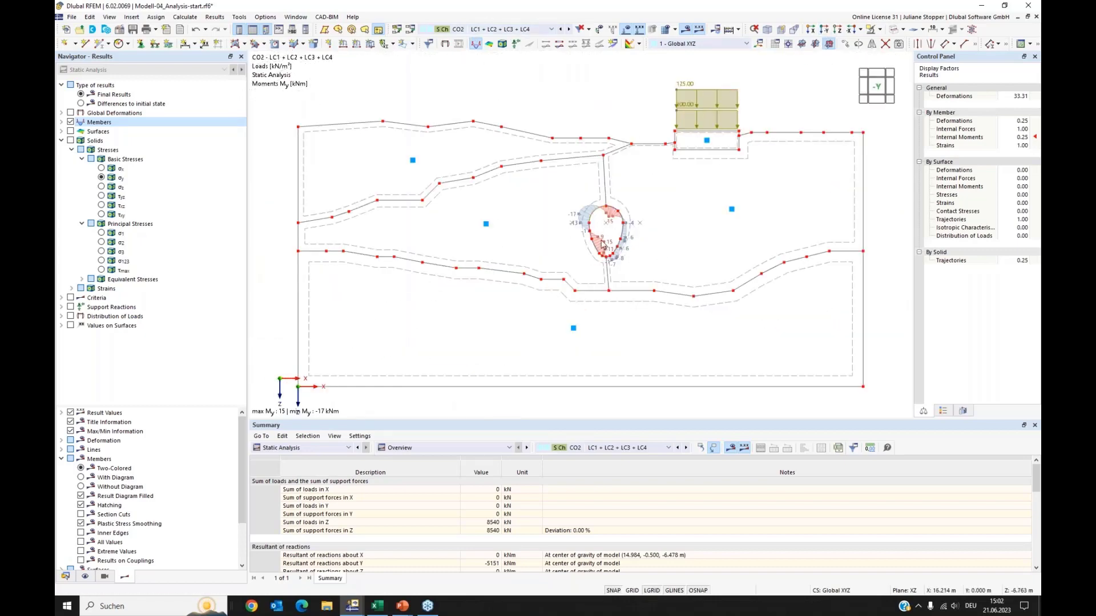
left_click(81, 105)
left_click(80, 105)
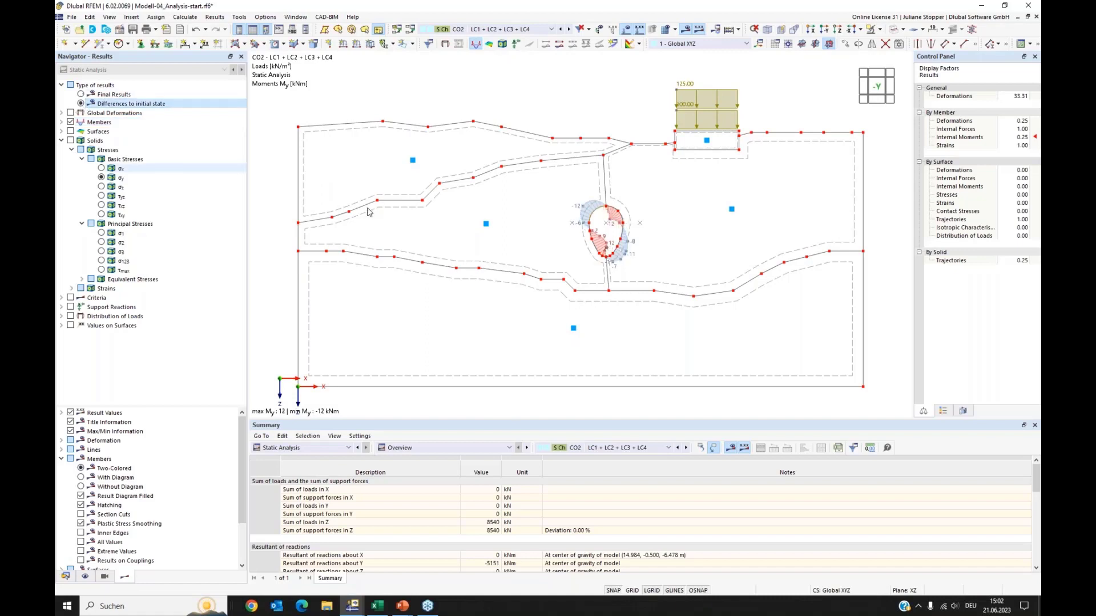
left_click(61, 122)
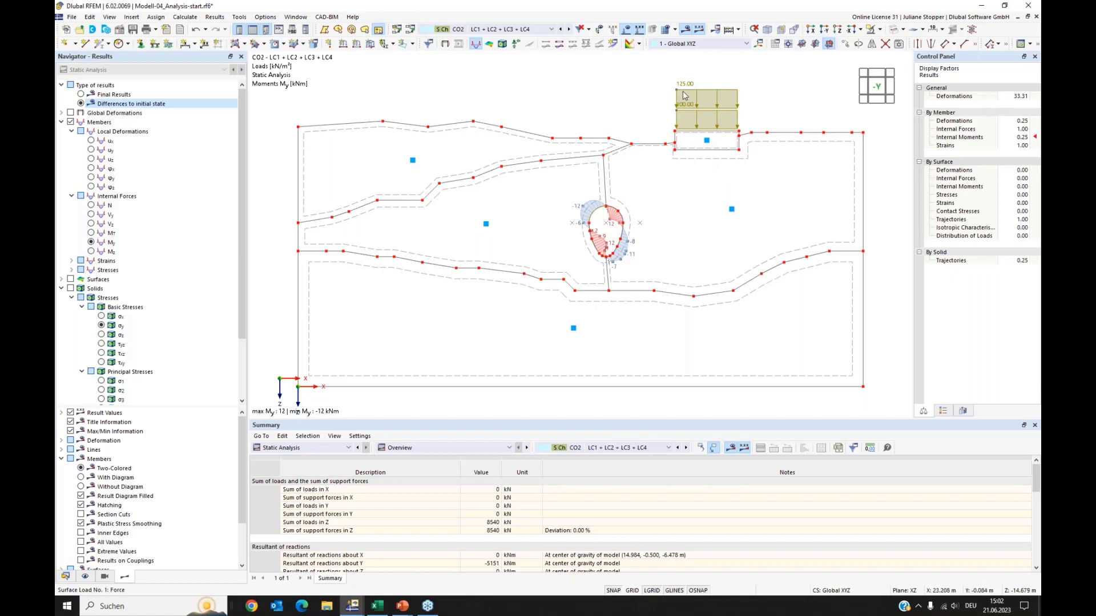
left_click(82, 95)
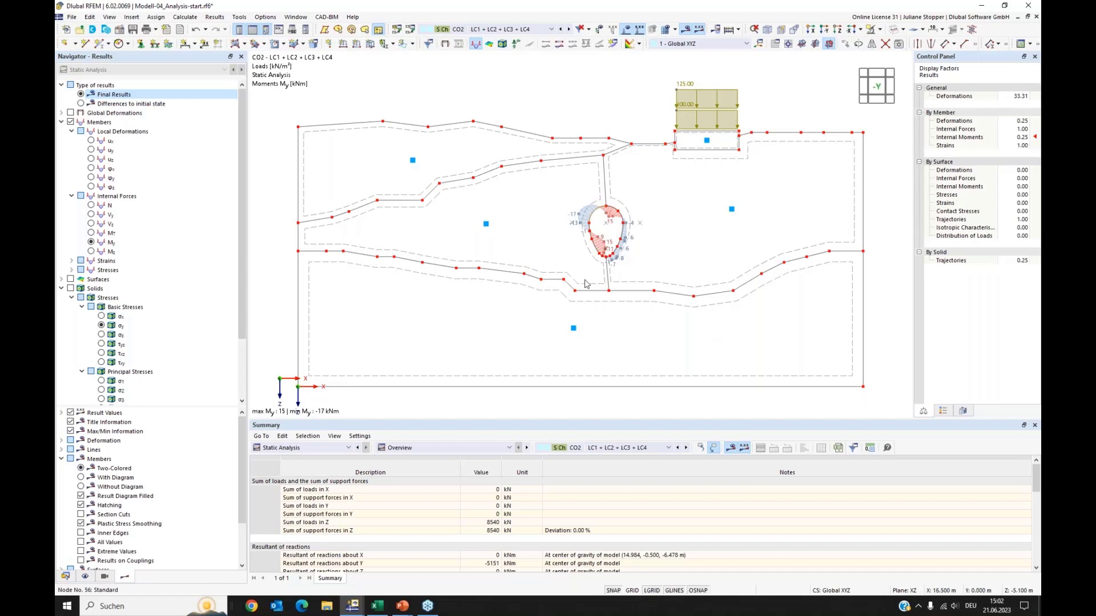
Display the members' local deformations ux and uz around the tunnel for CO2
left_click(91, 206)
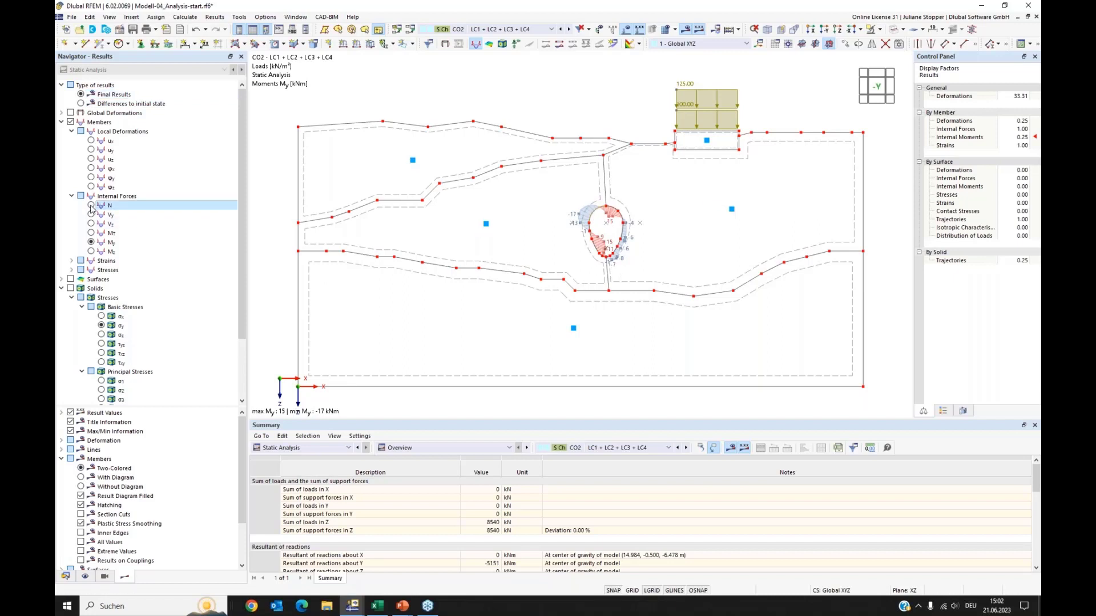
left_click(92, 141)
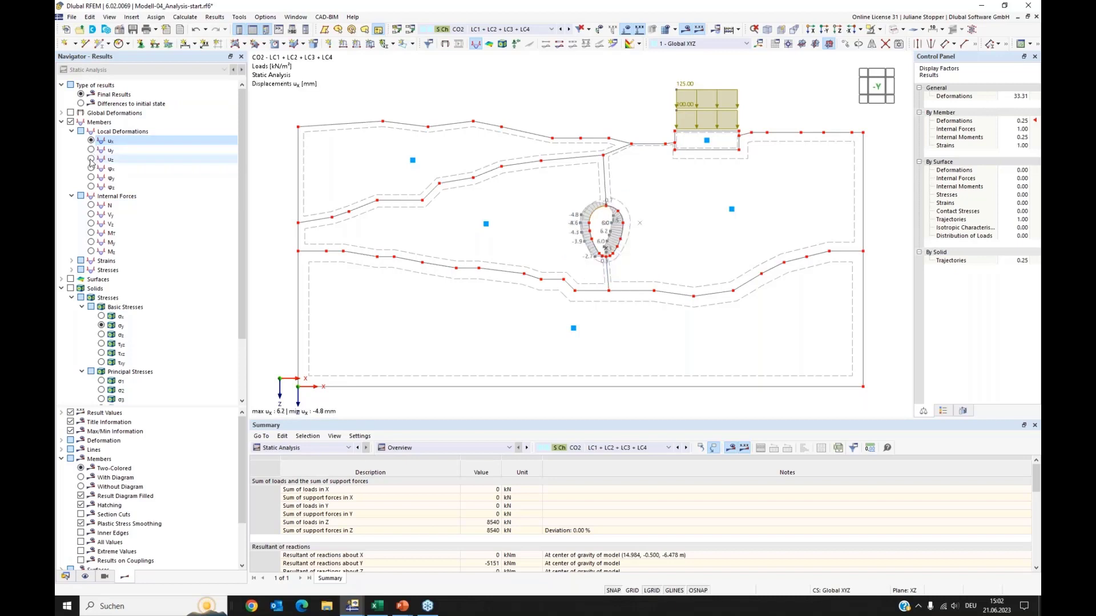
left_click(91, 160)
left_click(944, 411)
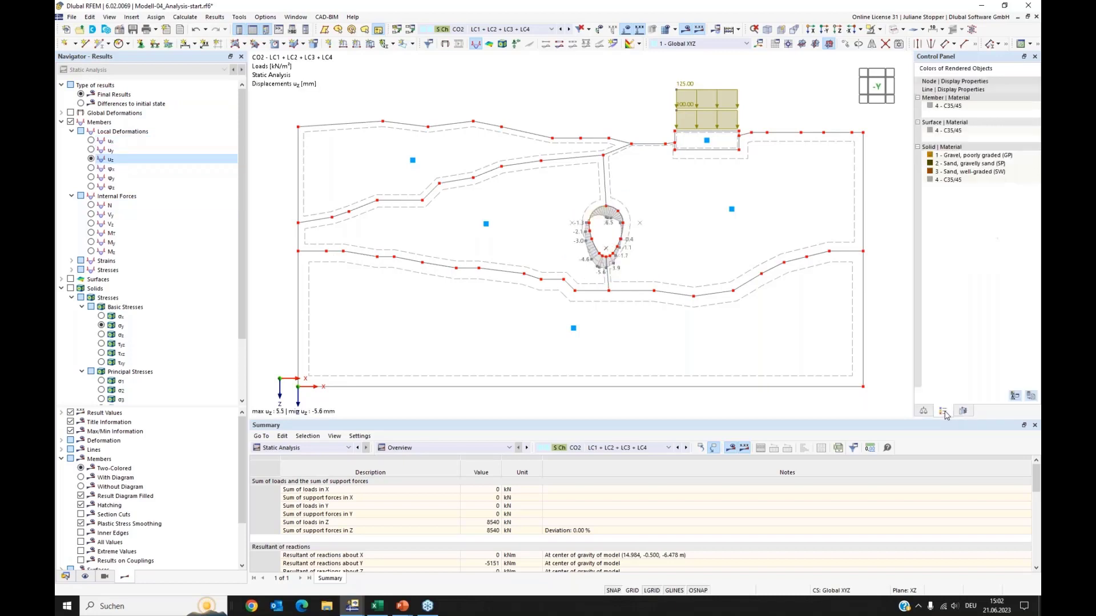
left_click(924, 412)
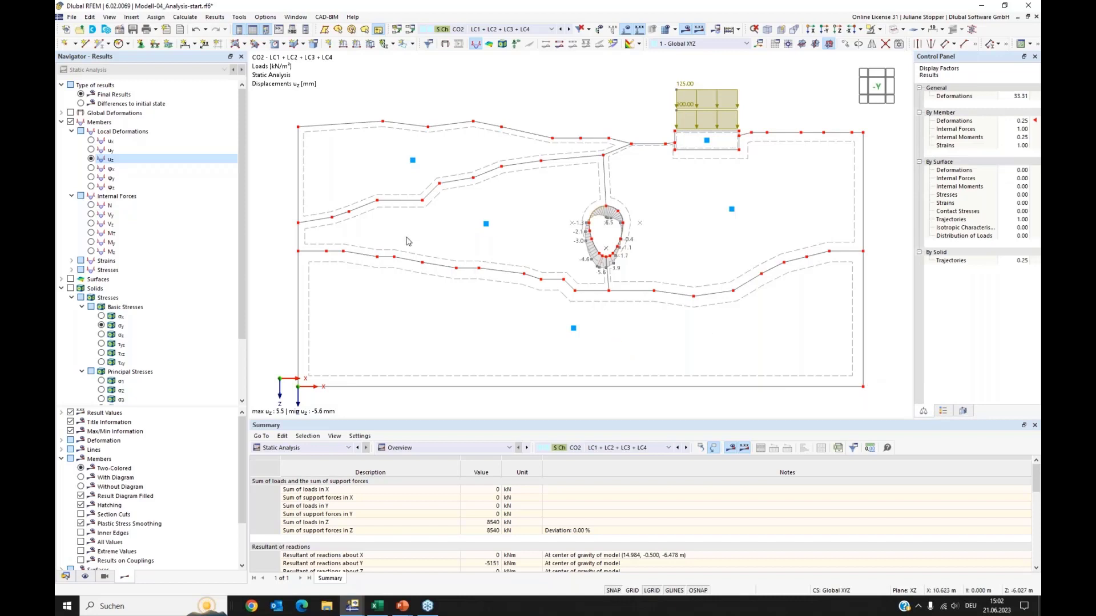
Change the member result display from Two-Colored to With Diagram, trying the Without Diagram option for comparison
scroll(140, 427, "down", 2)
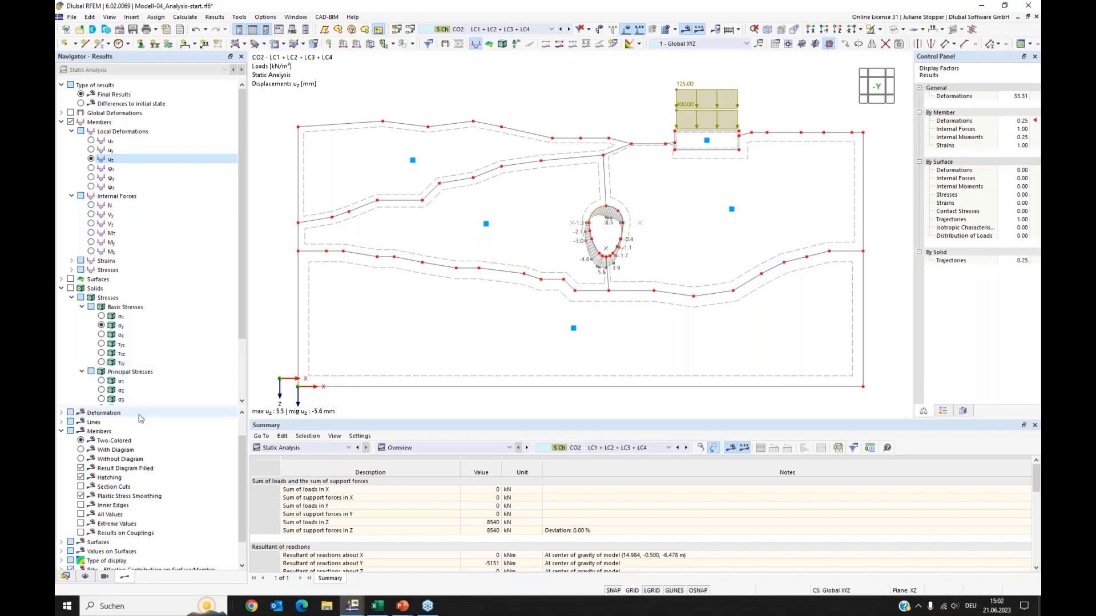
scroll(137, 434, "up", 2)
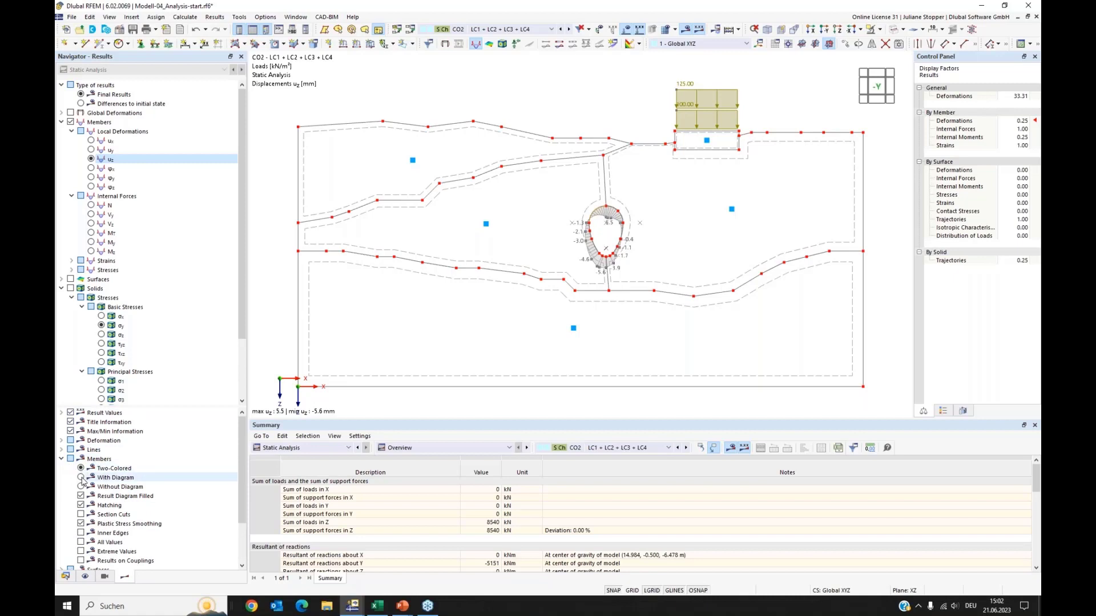
left_click(81, 479)
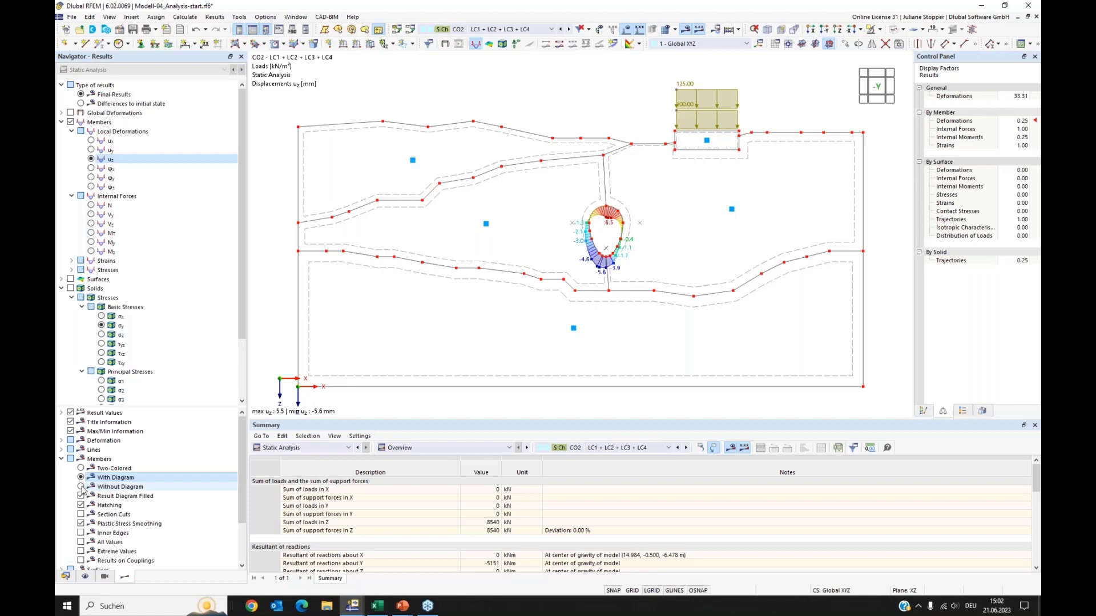
left_click(81, 488)
left_click(81, 478)
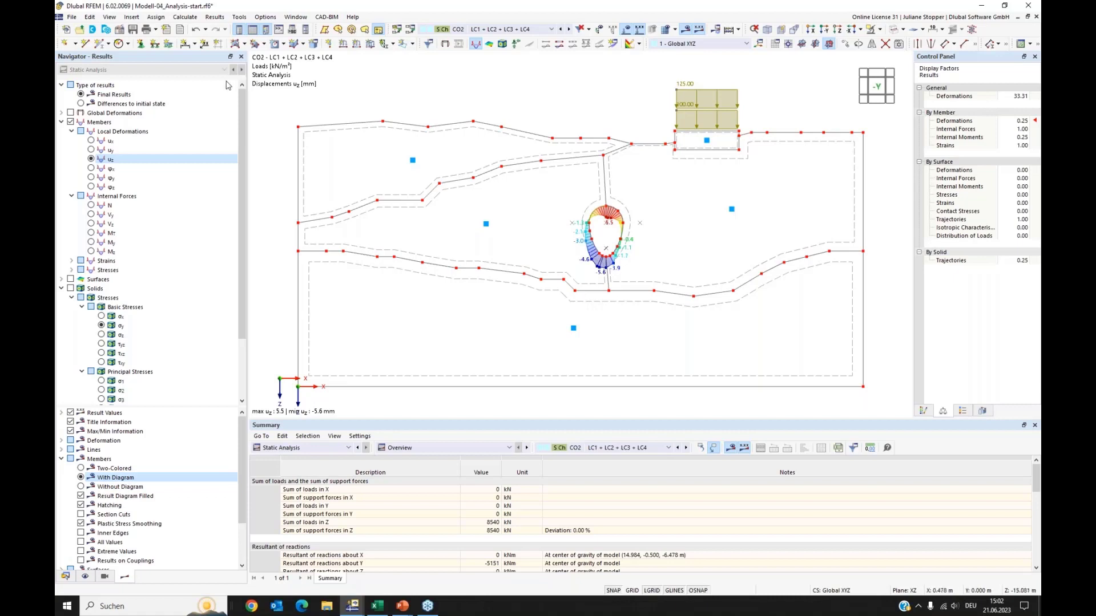
Set up a multi print of graphics to printout report 1, excluding model views and keeping the current load view
left_click(71, 18)
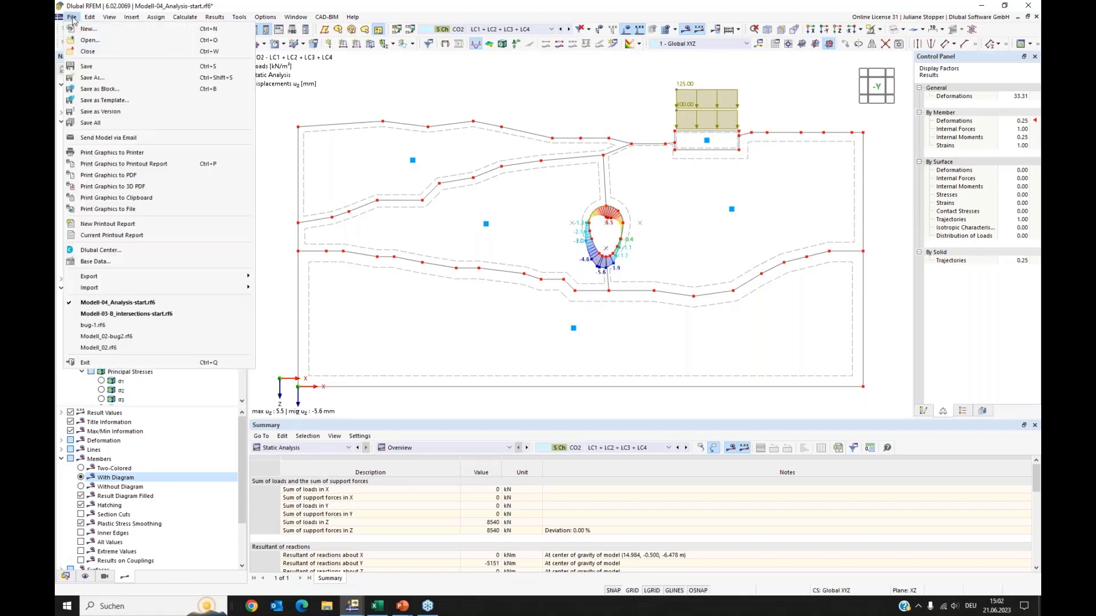
left_click(123, 164)
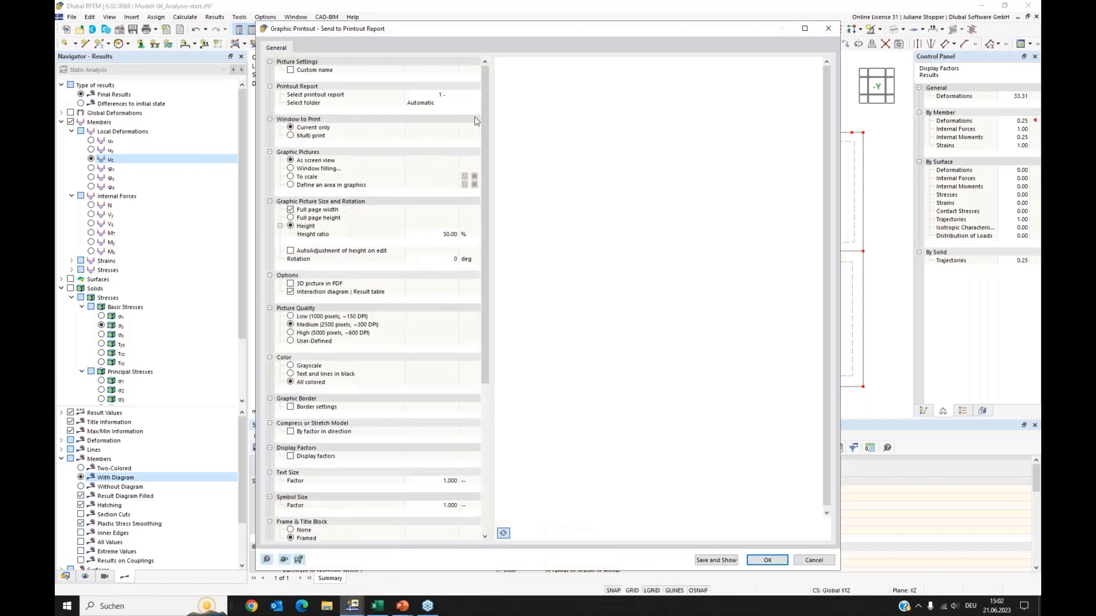
left_click(291, 137)
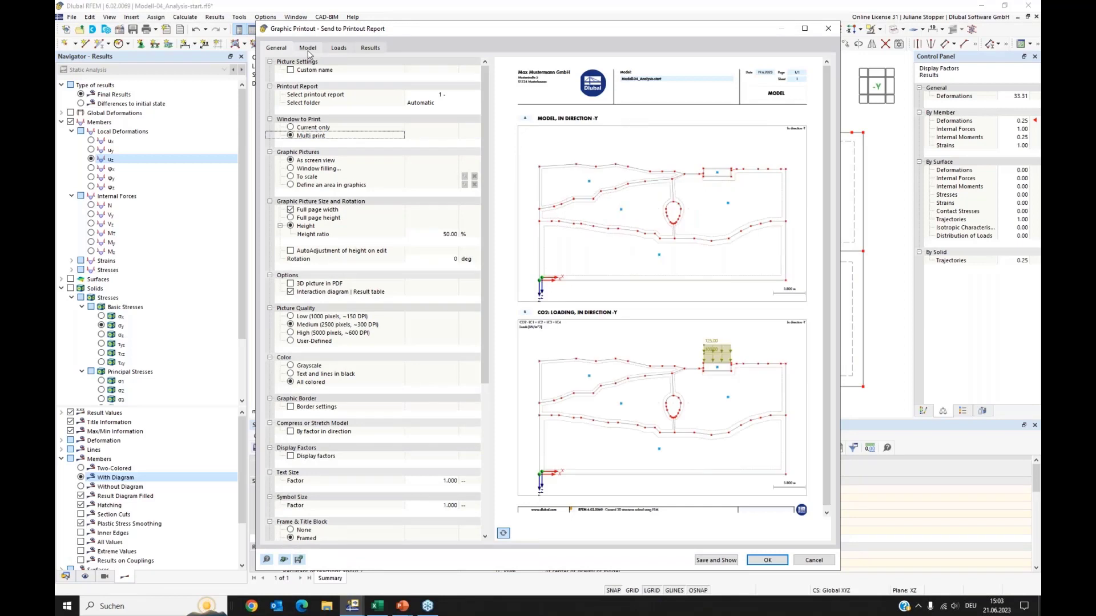
left_click(308, 48)
left_click(280, 61)
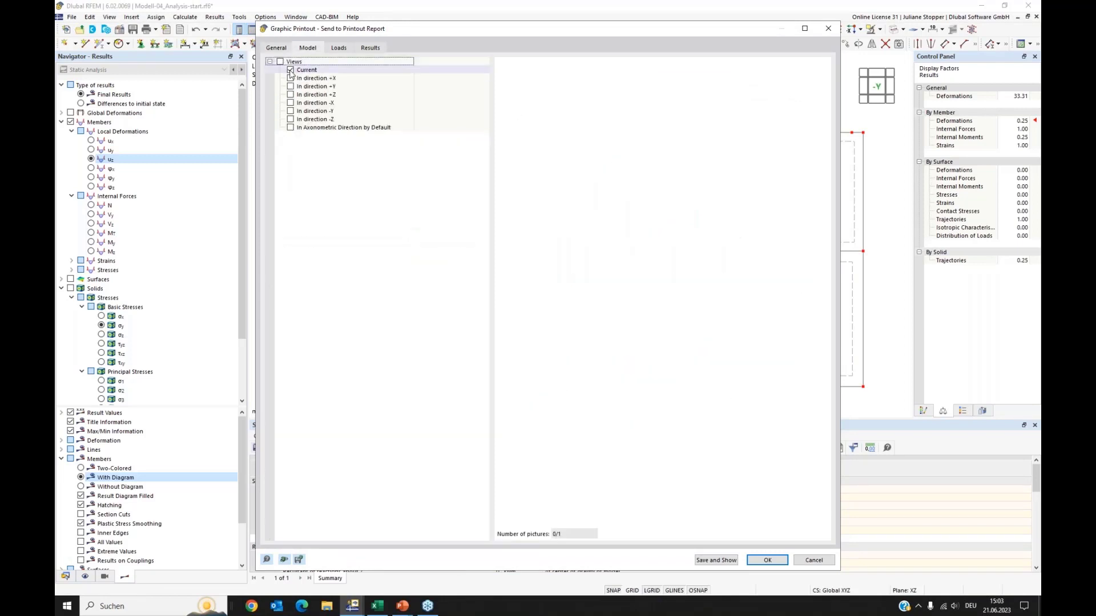
left_click(341, 48)
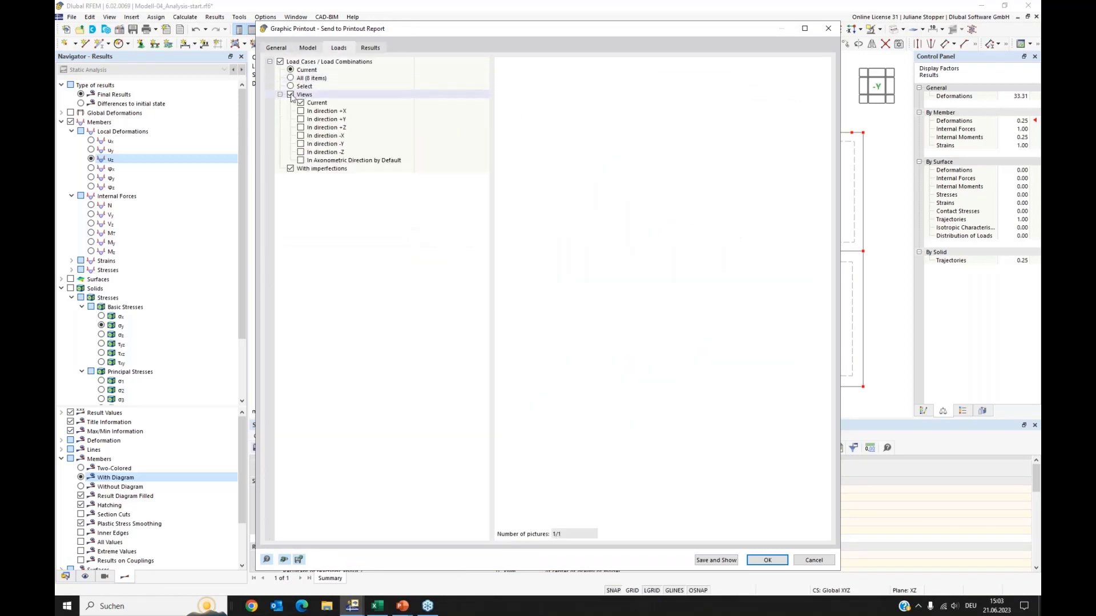
Include the member results N, My, ux and uz for the current load combination and send the graphics to the printout report
left_click(373, 47)
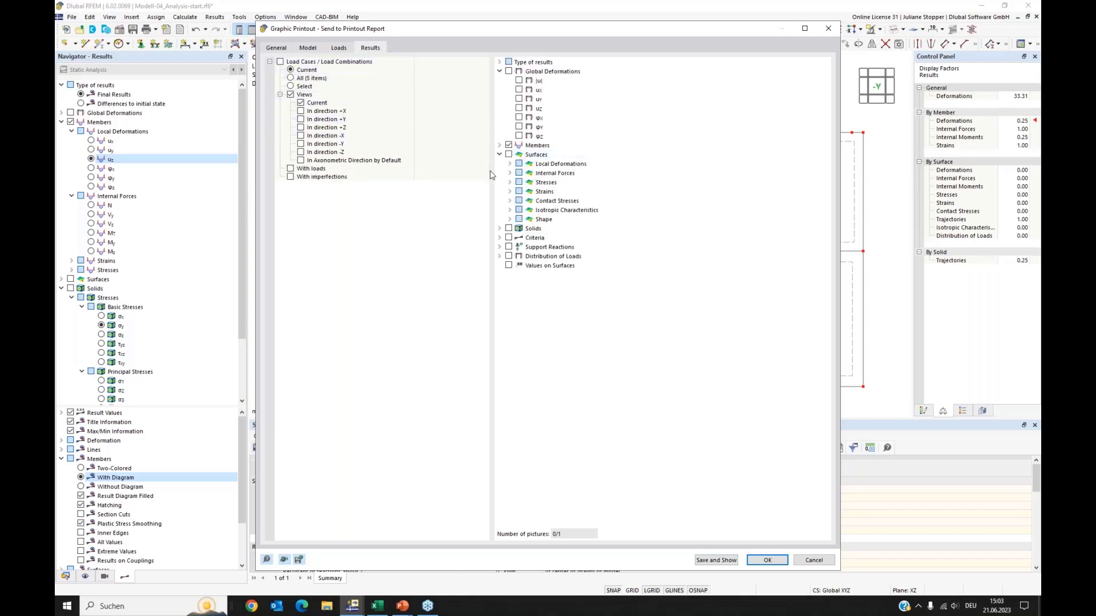
left_click(499, 155)
left_click(499, 145)
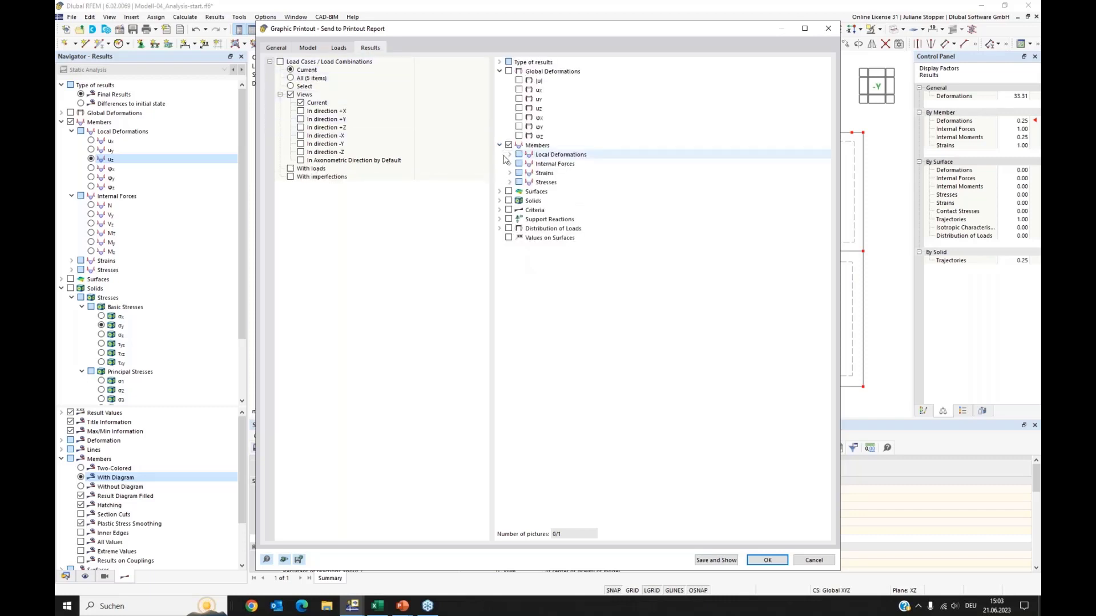
left_click(510, 163)
left_click(529, 173)
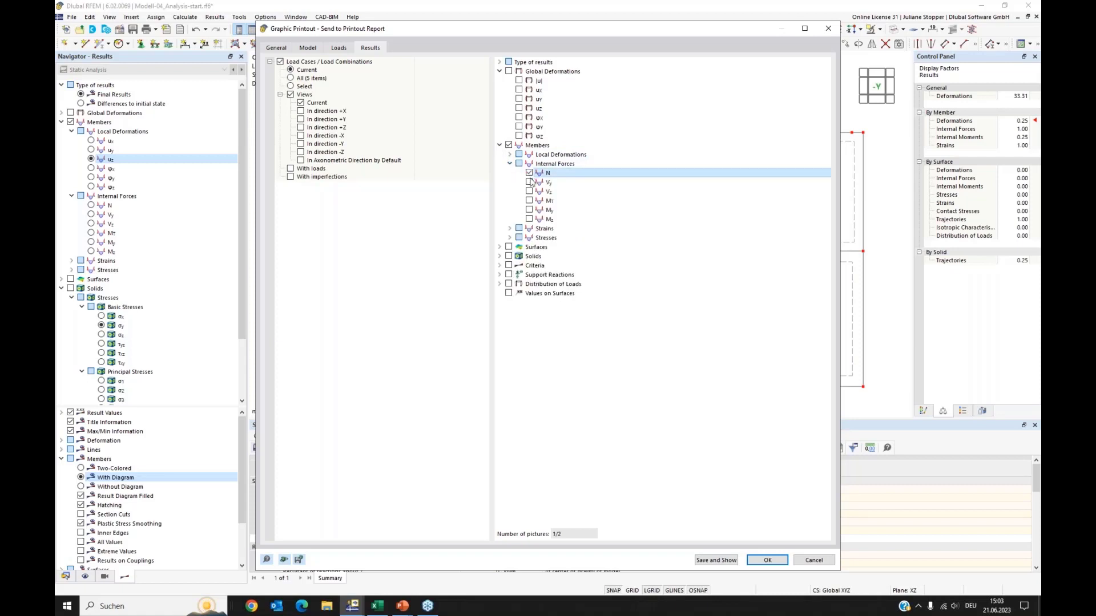
left_click(529, 210)
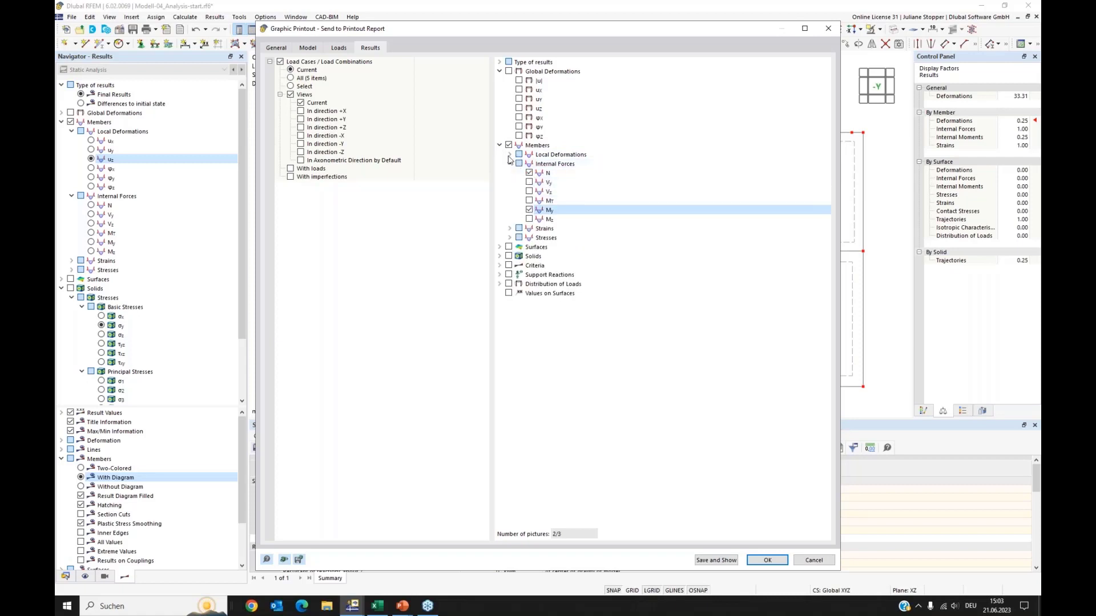
left_click(510, 154)
left_click(529, 164)
left_click(529, 182)
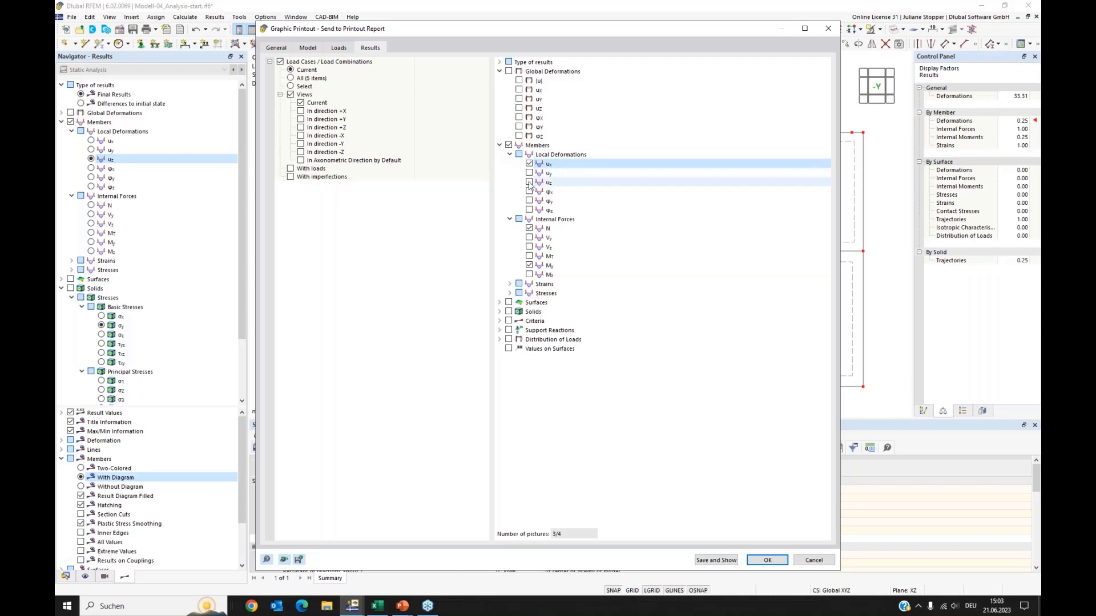
left_click(765, 560)
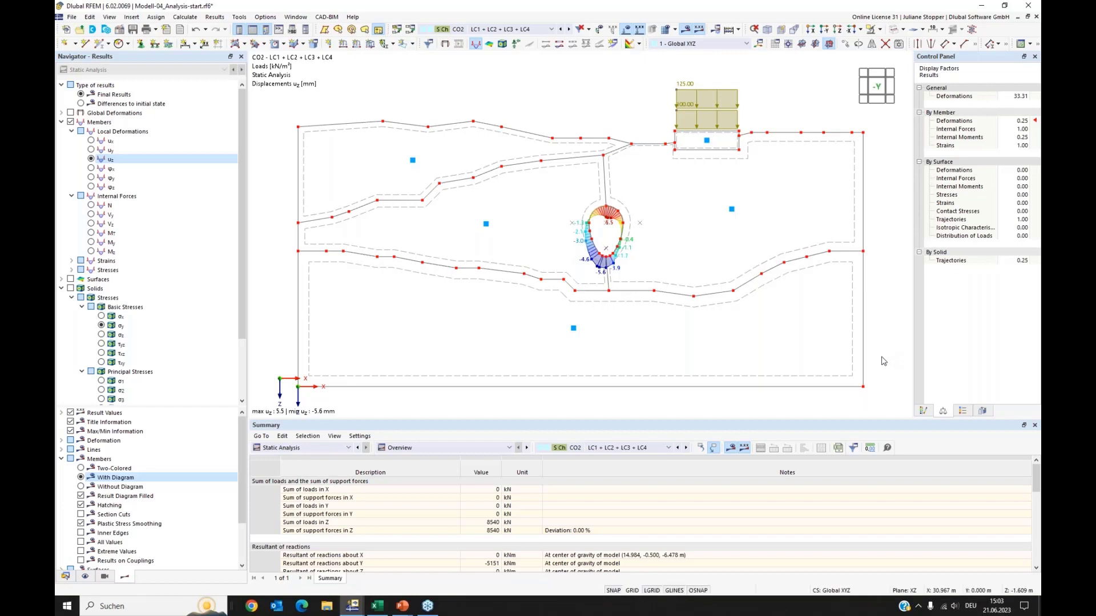
Display the members' moments My for CO2 with the final results
middle_click_drag(880, 356, 881, 369)
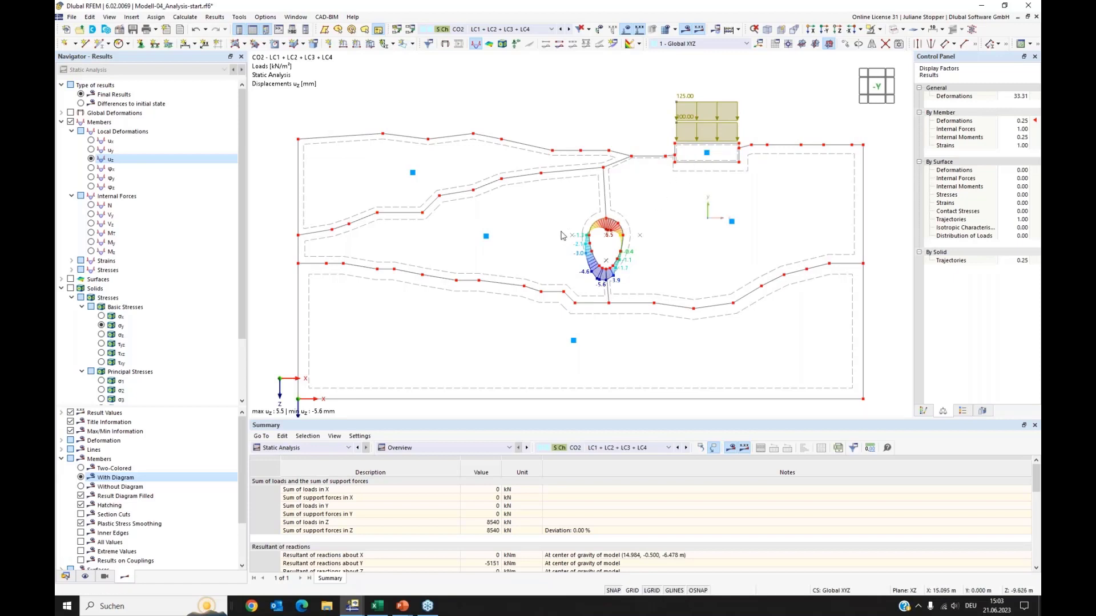
left_click(91, 242)
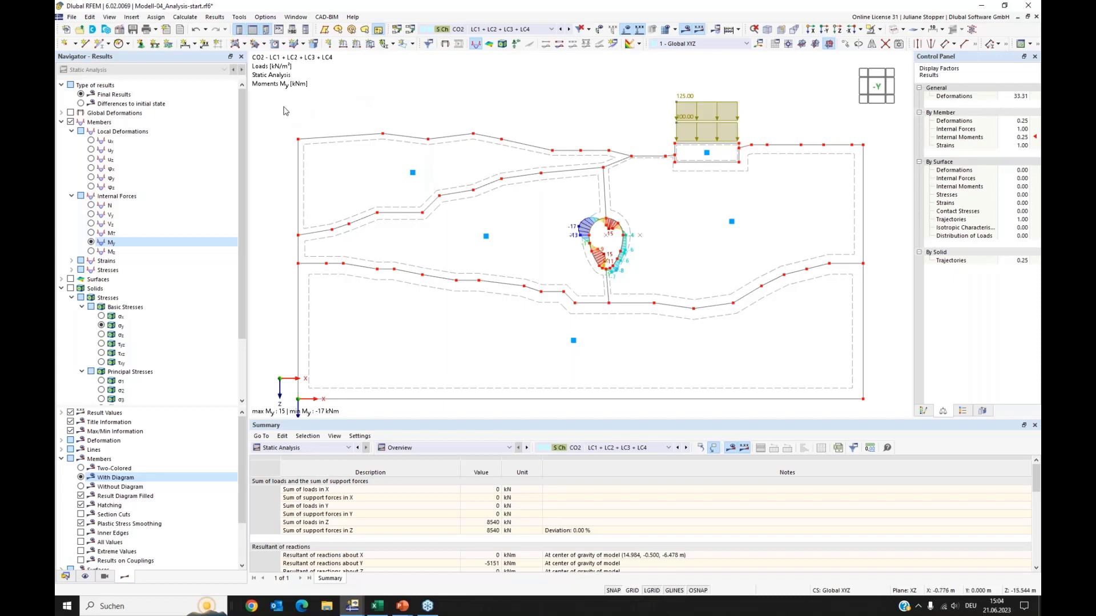
Open printout report 1 and examine its pages from the cover through the stress, local deformation and internal force graphics
left_click(65, 578)
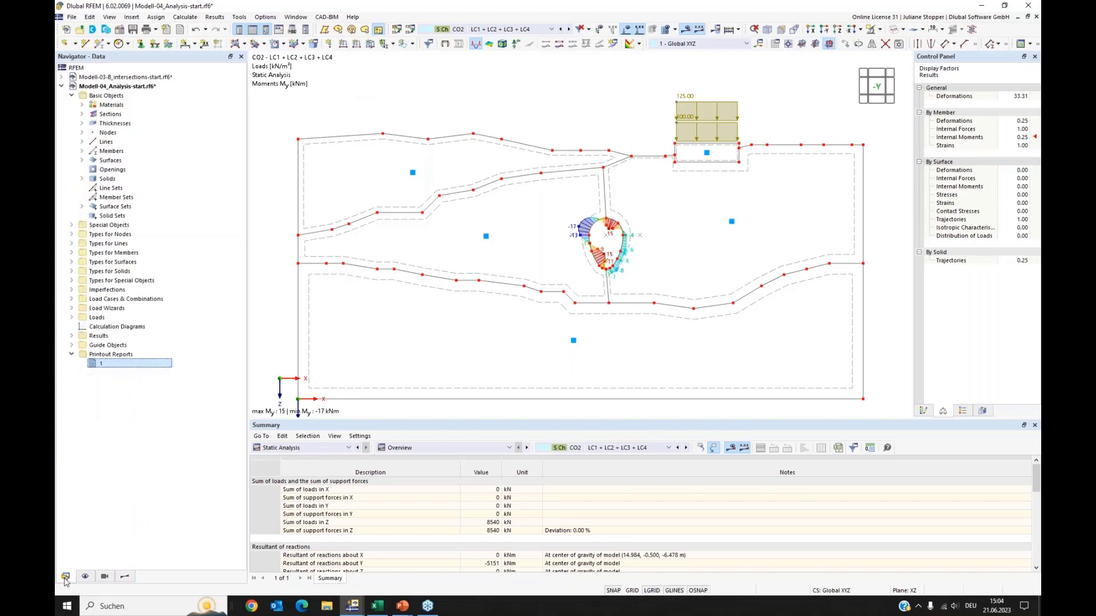
double_click(94, 364)
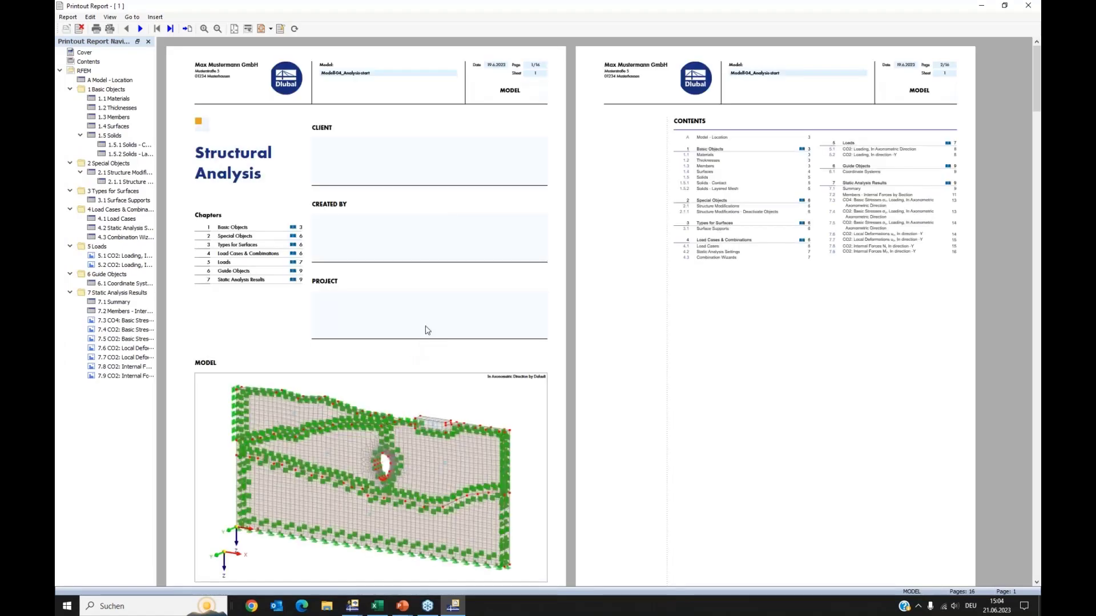
scroll(342, 326, "down", 2)
scroll(483, 377, "down", 10)
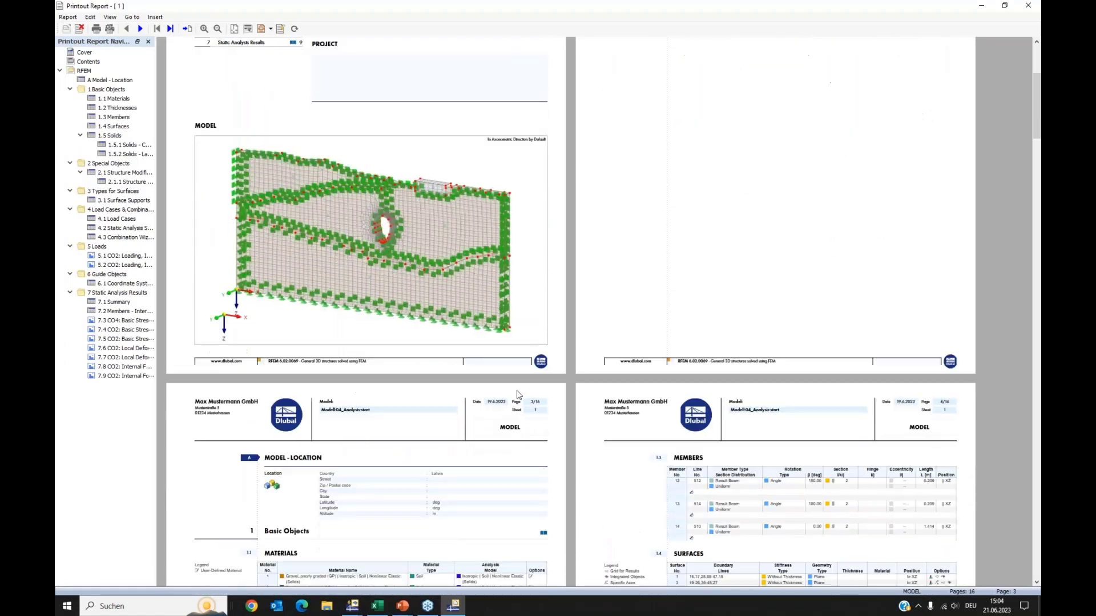
scroll(519, 395, "down", 15)
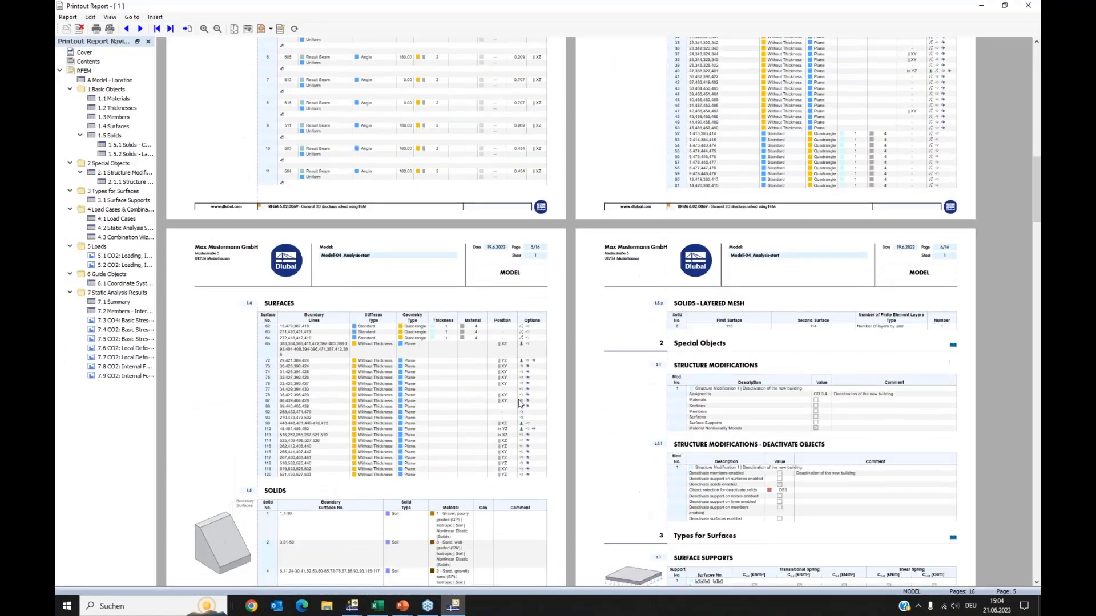
scroll(537, 405, "down", 8)
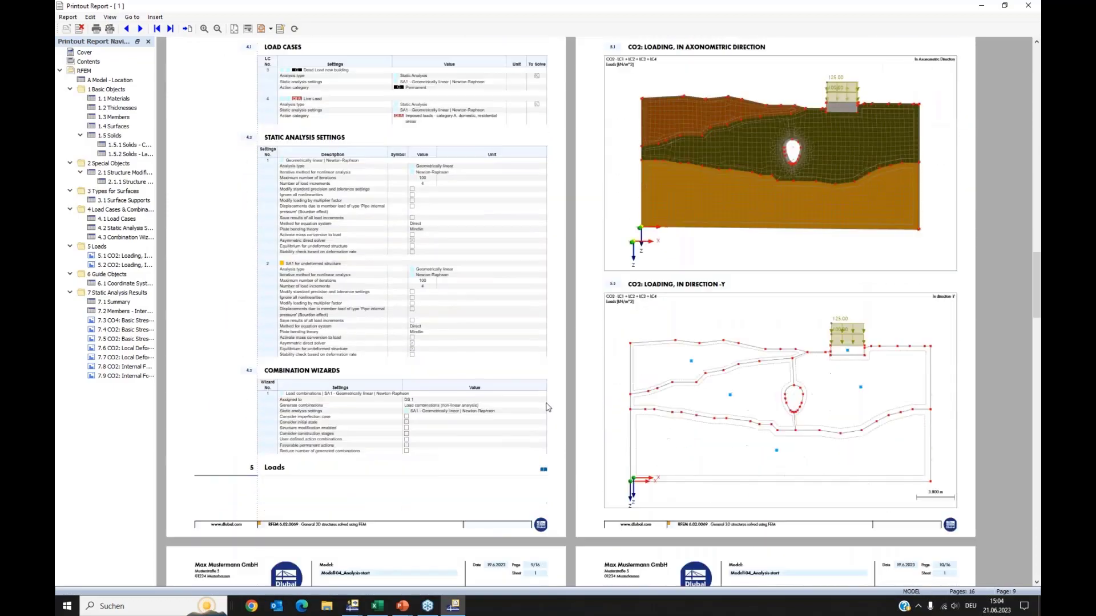
scroll(547, 407, "down", 15)
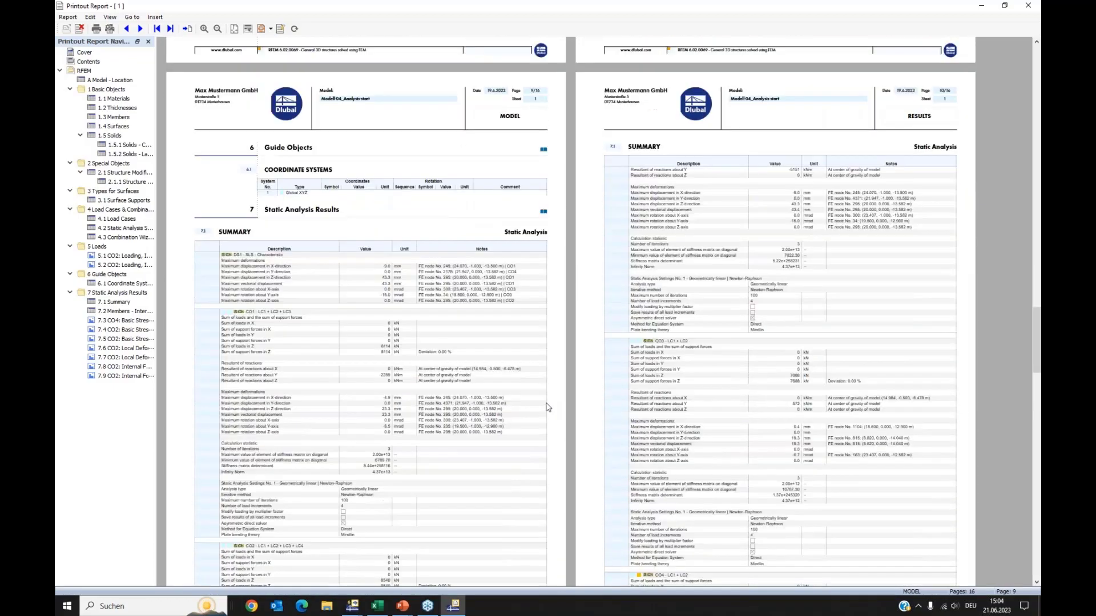
scroll(547, 411, "down", 3)
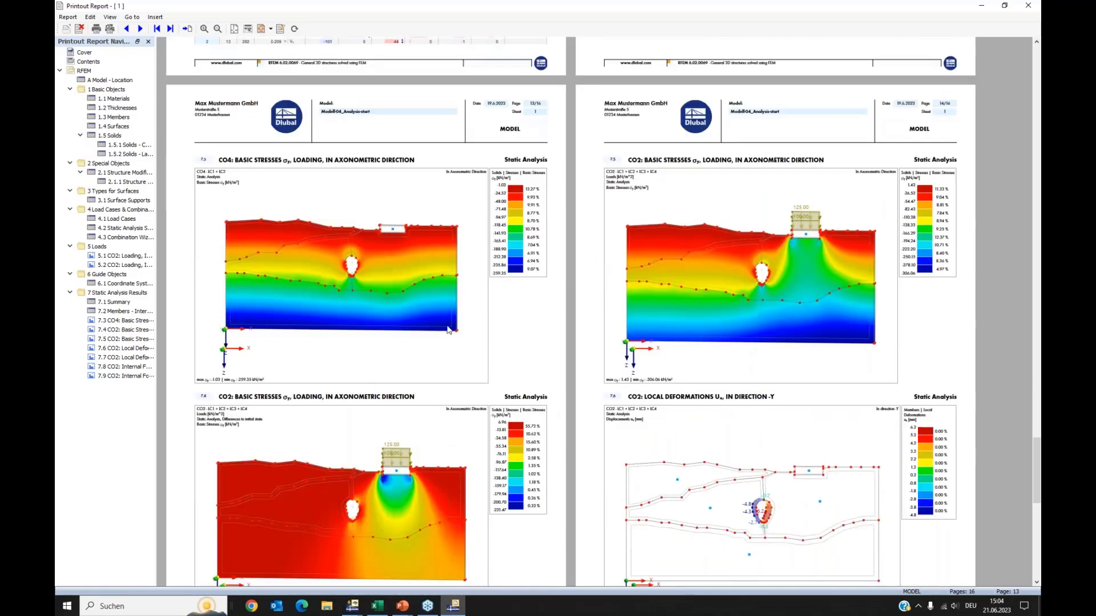
scroll(627, 363, "down", 6)
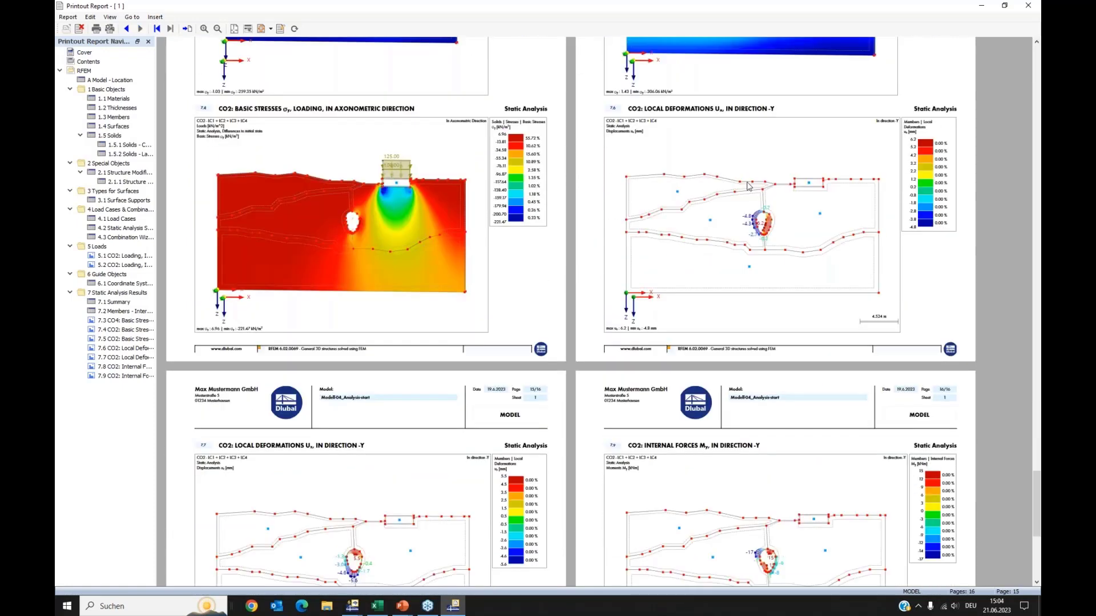
scroll(401, 397, "down", 4)
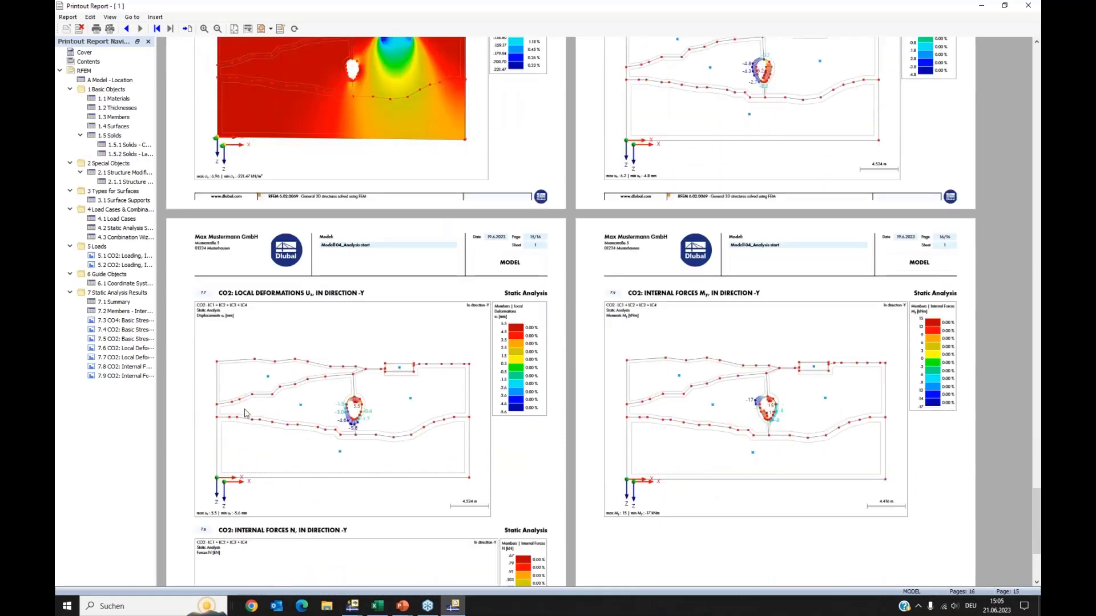
scroll(552, 472, "down", 1)
Start the first CO2 local deformations graphic, item 7.6, on a new page of the printout report
scroll(587, 470, "up", 3)
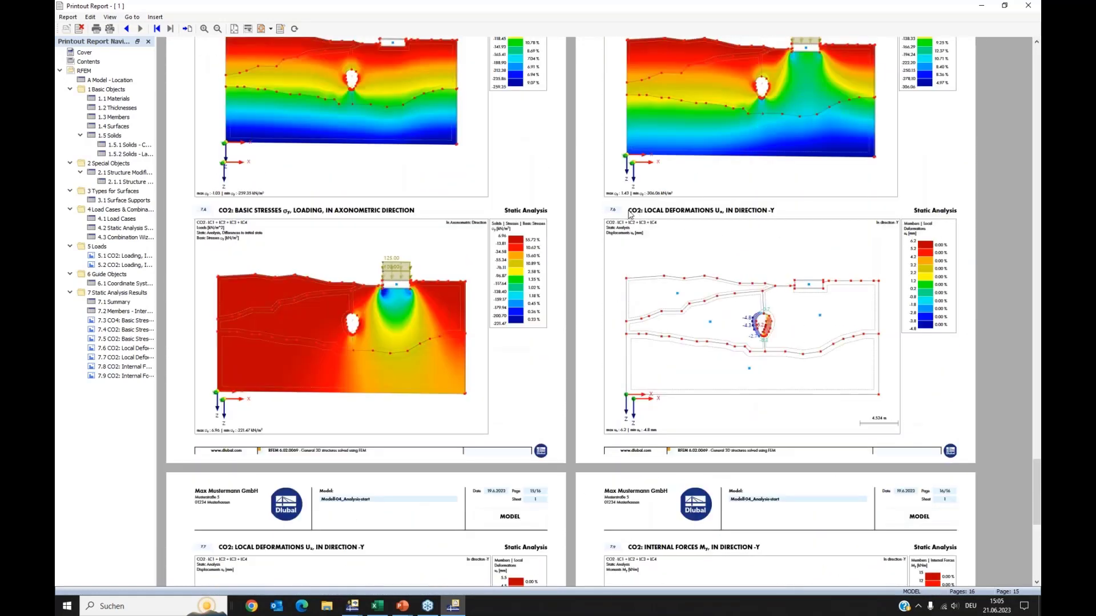
right_click(630, 214)
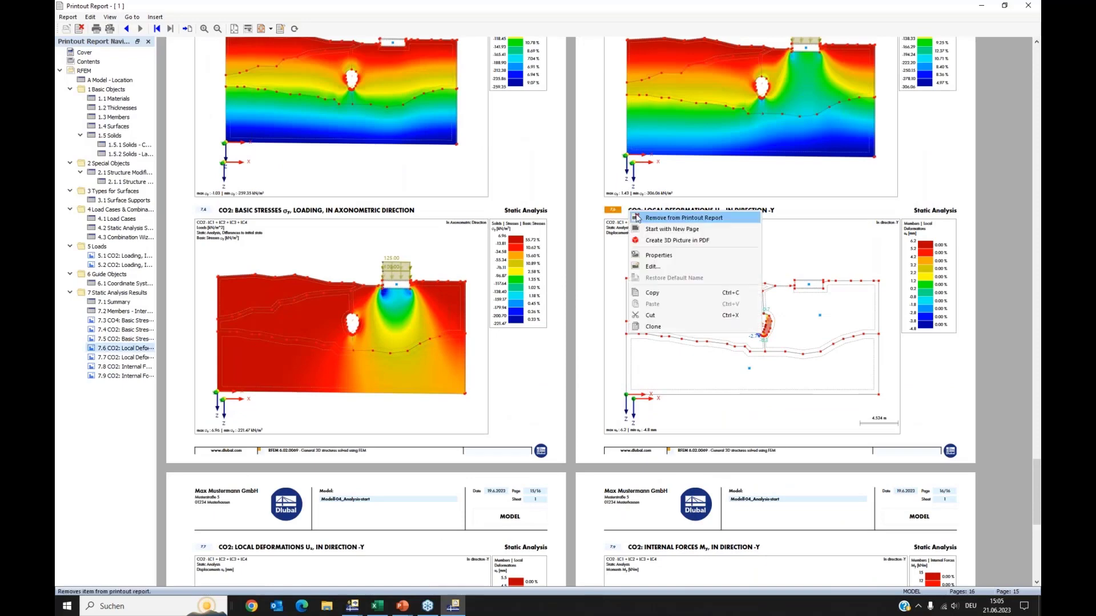
left_click(644, 229)
scroll(431, 318, "down", 3)
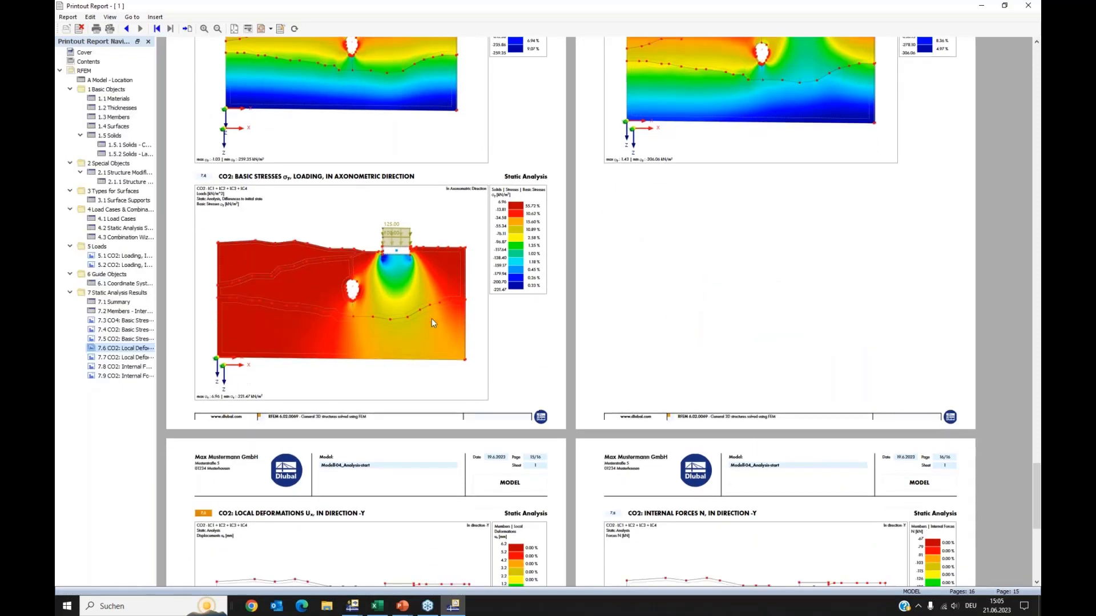
scroll(437, 335, "down", 5)
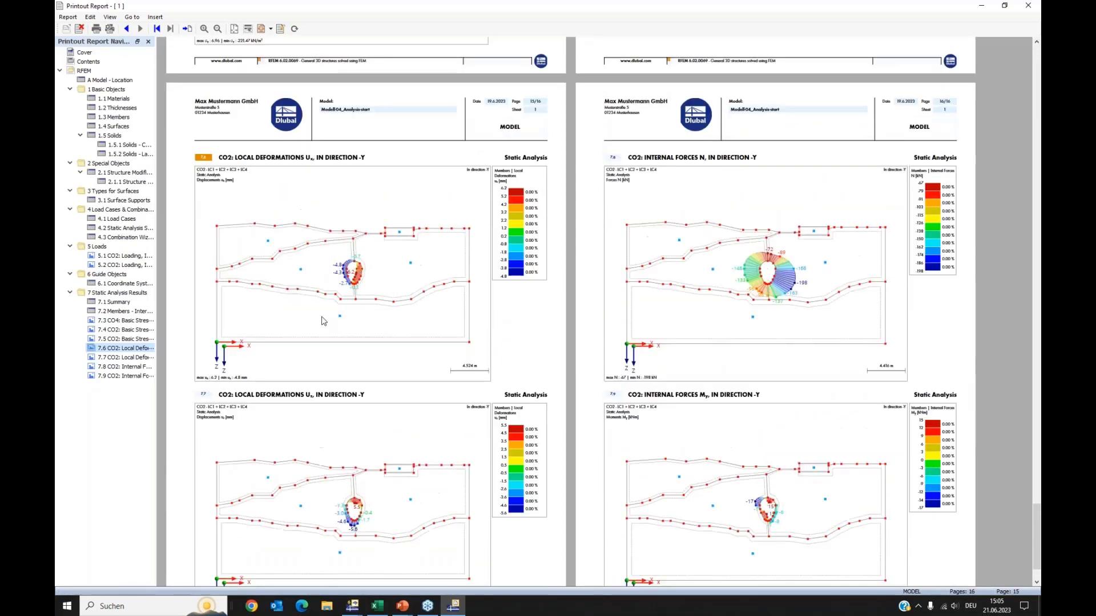
Edit the report's Materials item to include the Isotropic - Soil - Nonlinear Elastic (Solids) table
scroll(319, 312, "up", 2)
left_click(95, 99)
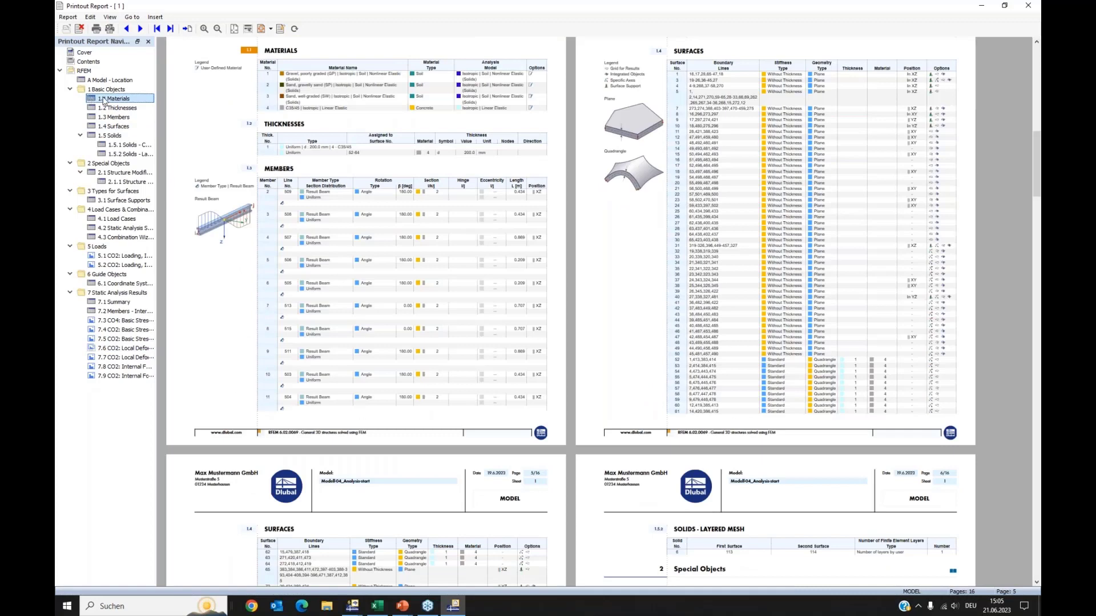
right_click(105, 101)
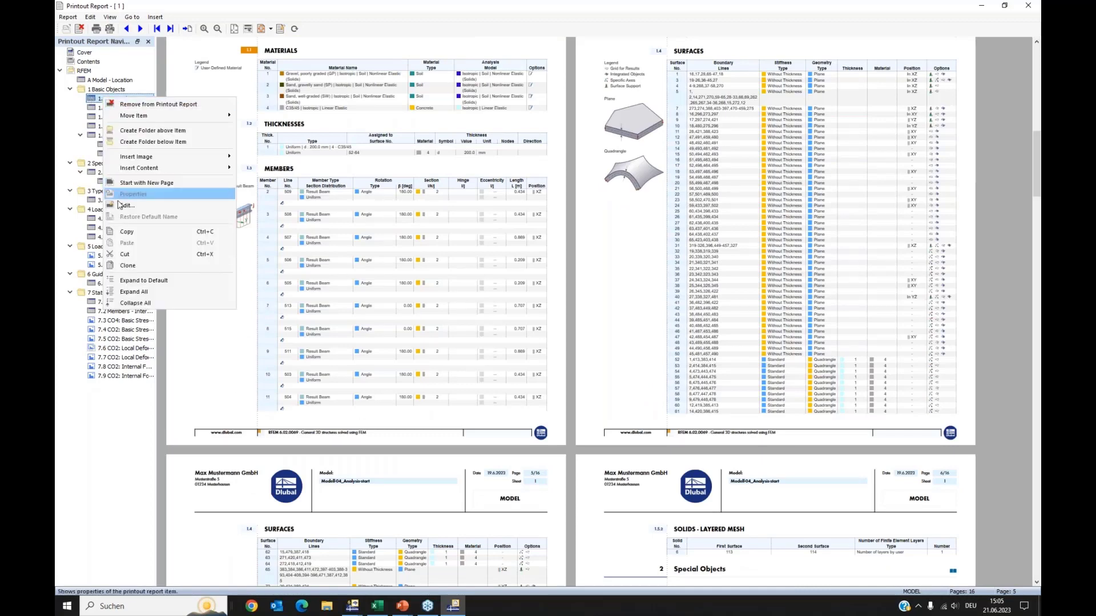
left_click(171, 206)
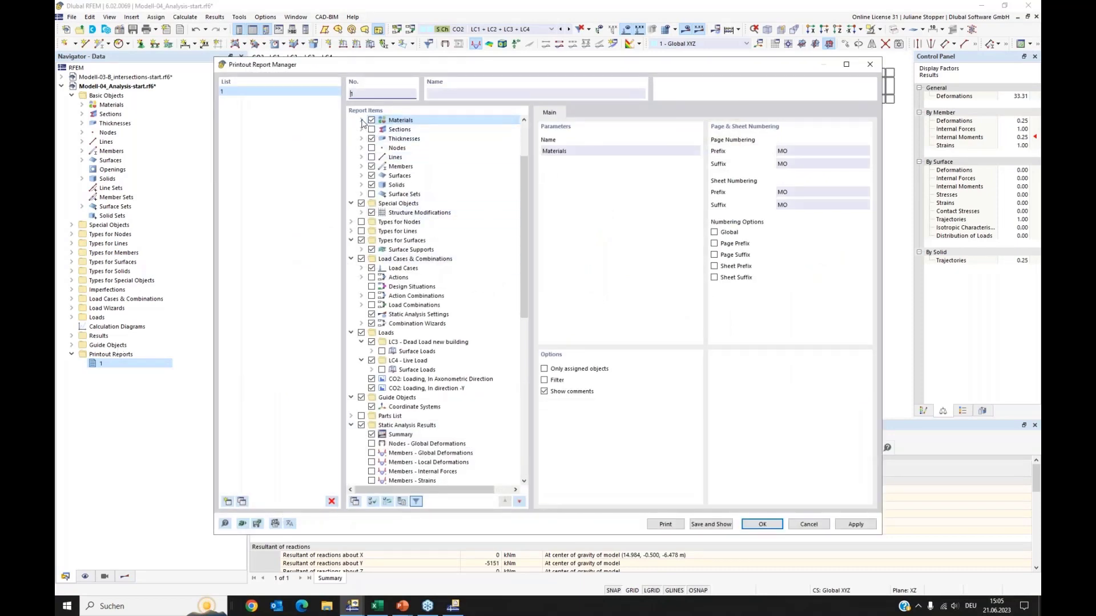
left_click(361, 120)
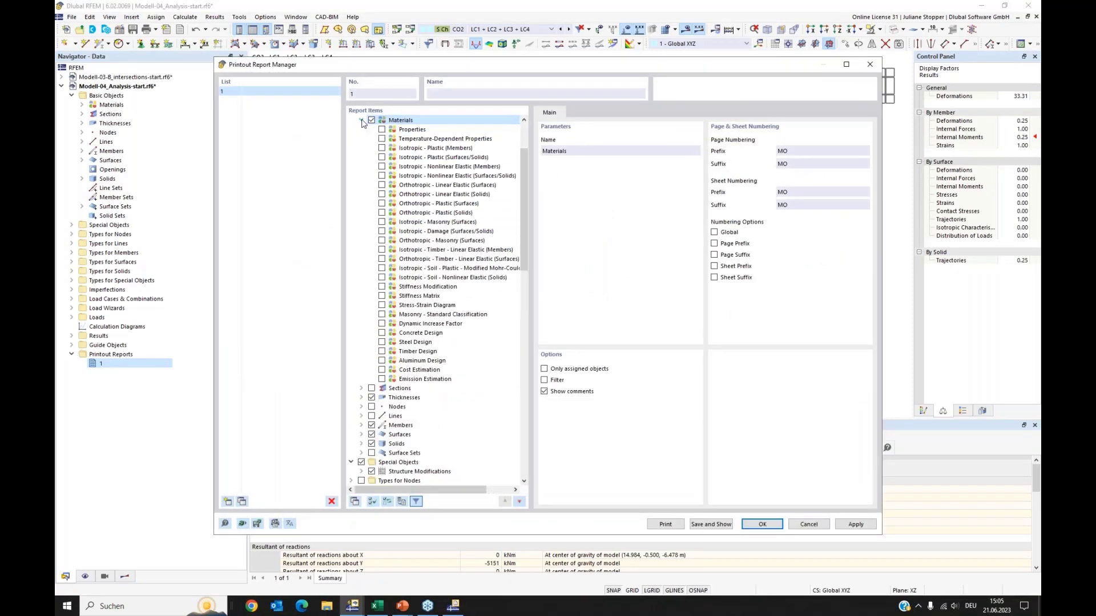
left_click(382, 278)
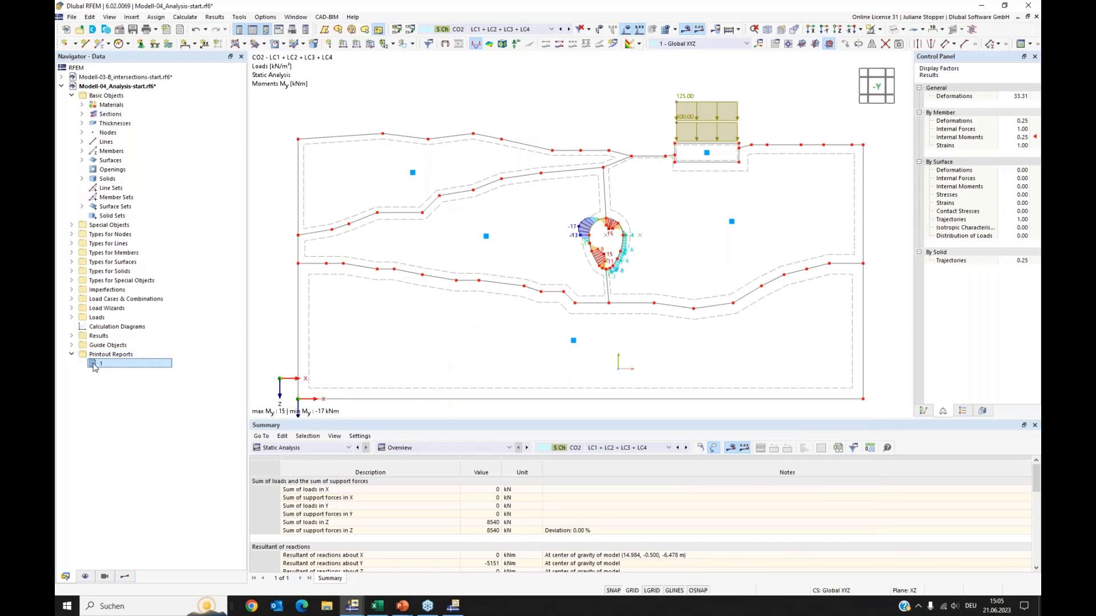
Return to the printout report, edit the Materials item again, and save and show the report with its selected material tables
left_click(453, 608)
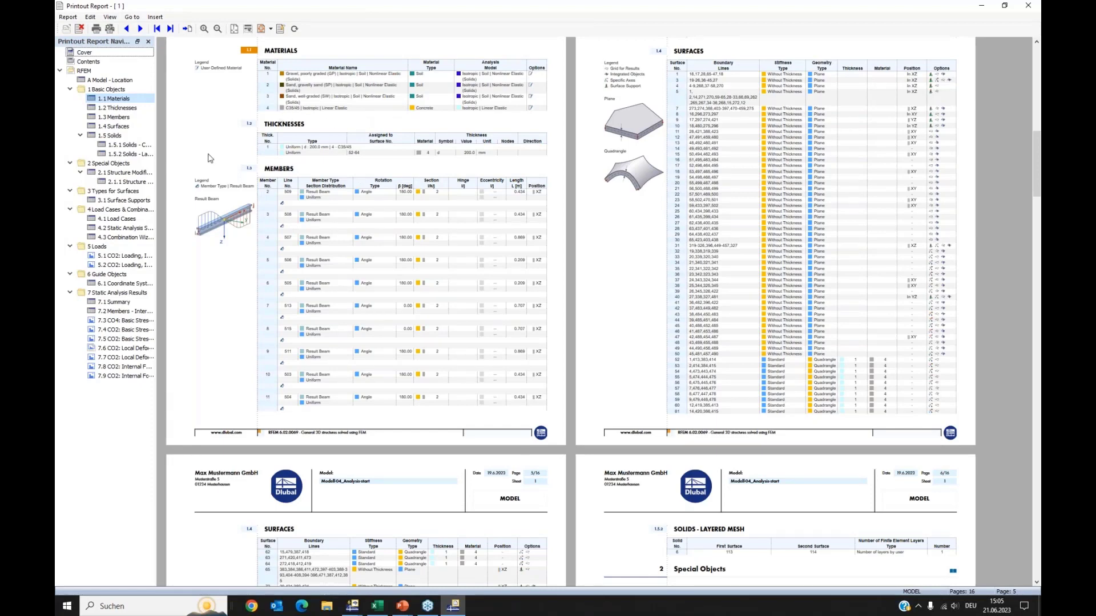
scroll(368, 175, "down", 2)
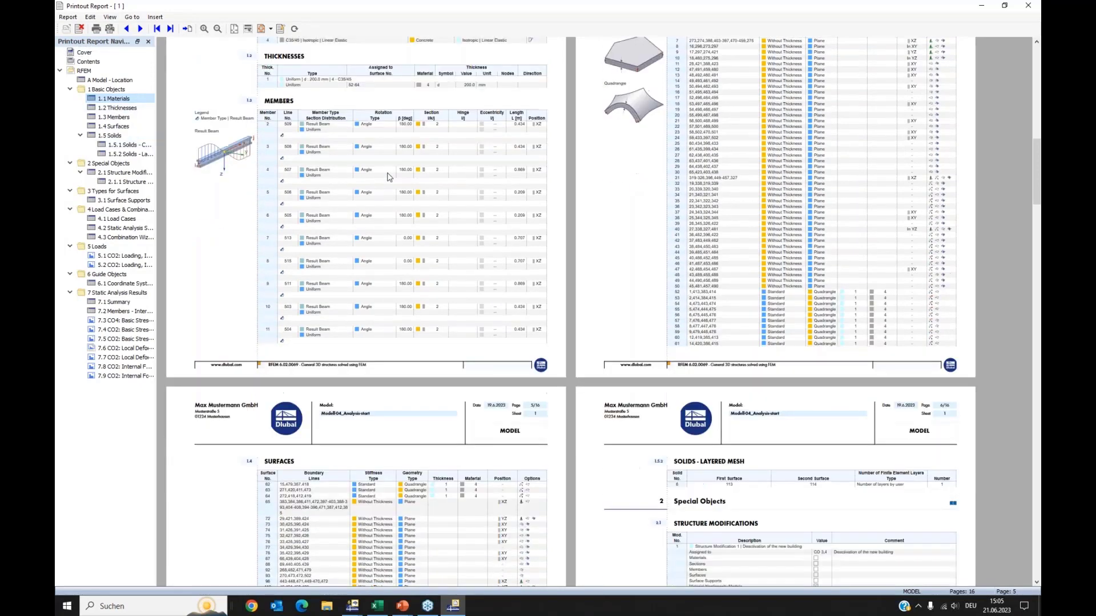
scroll(371, 180, "up", 3)
right_click(104, 98)
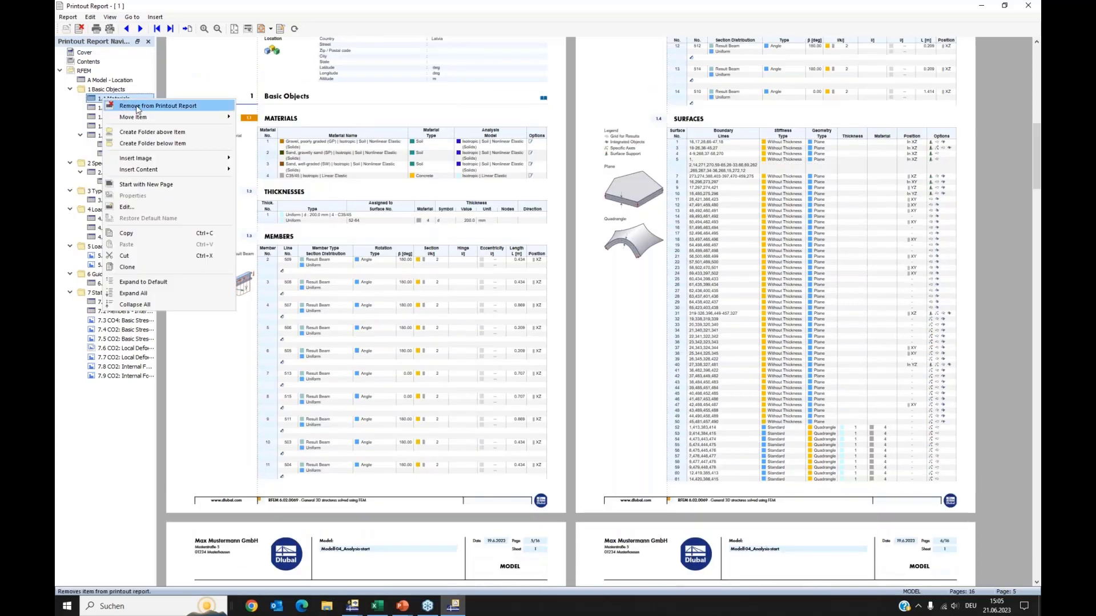
left_click(126, 207)
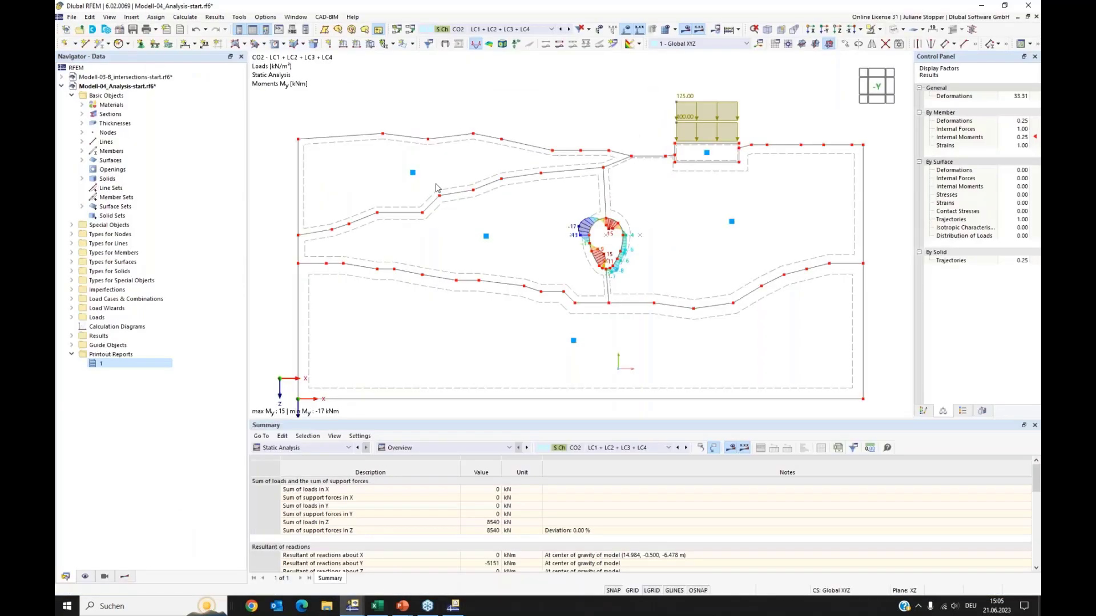
left_click(361, 119)
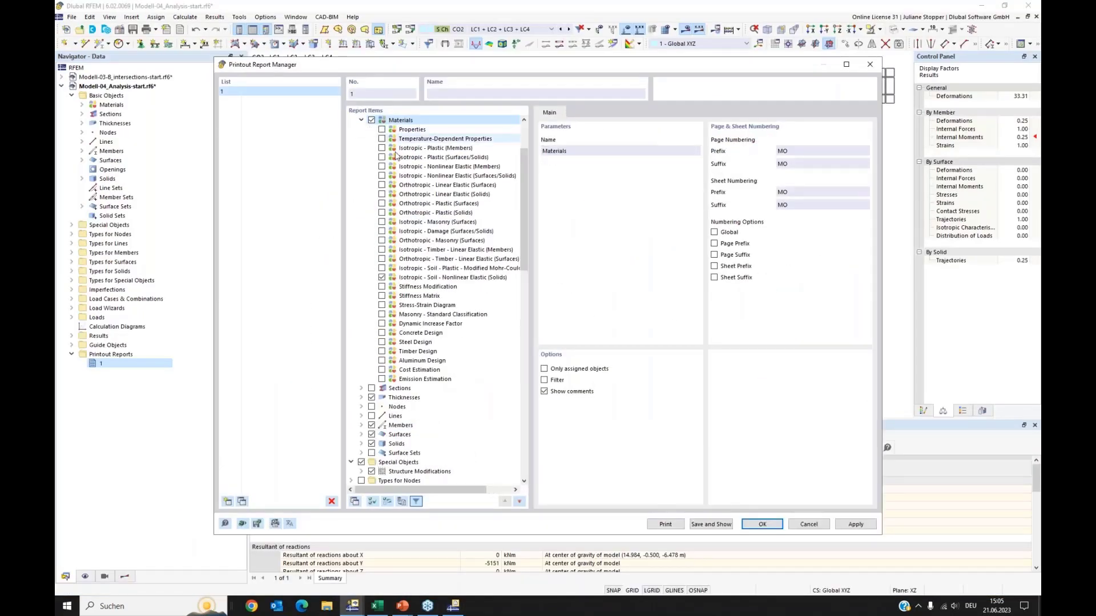
left_click(701, 525)
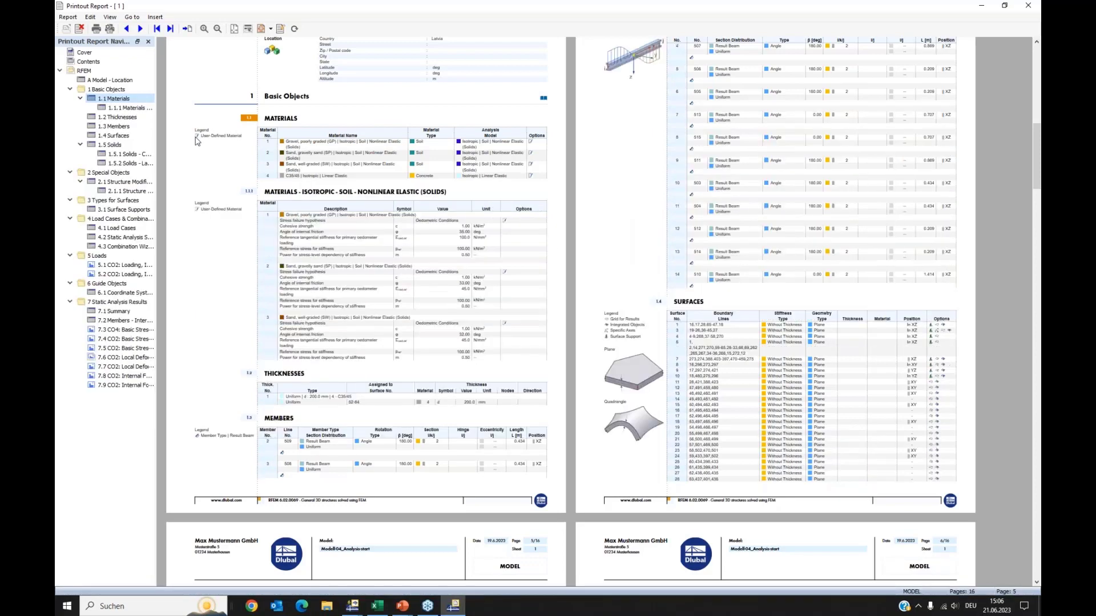
Examine the nonlinear elastic soil materials table in the report and go to the CO4 basic stresses graphic
left_click(123, 108)
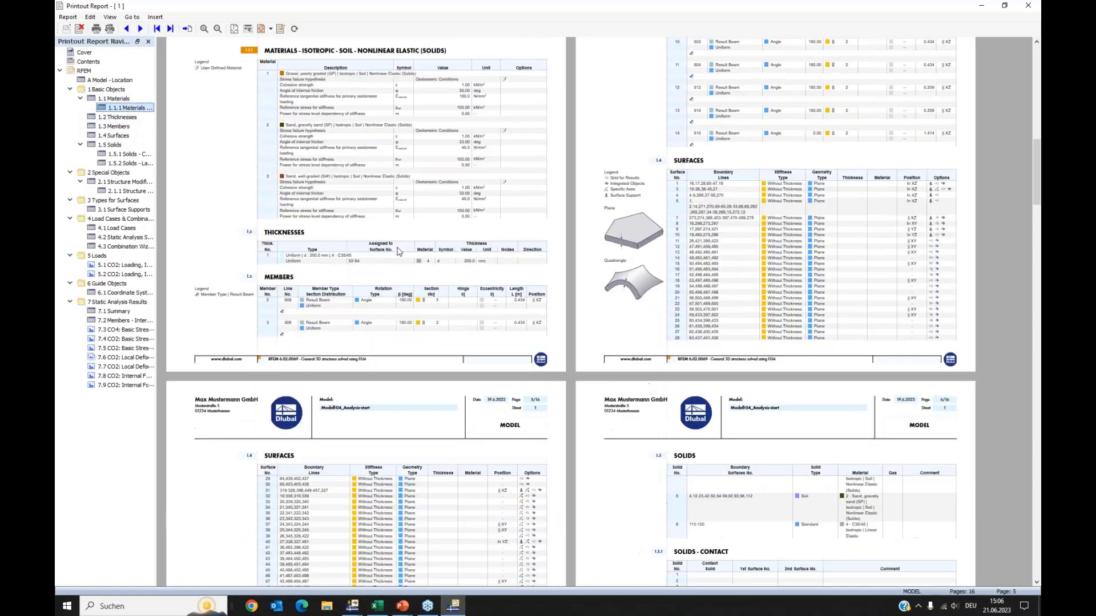
scroll(441, 121, "up", 2)
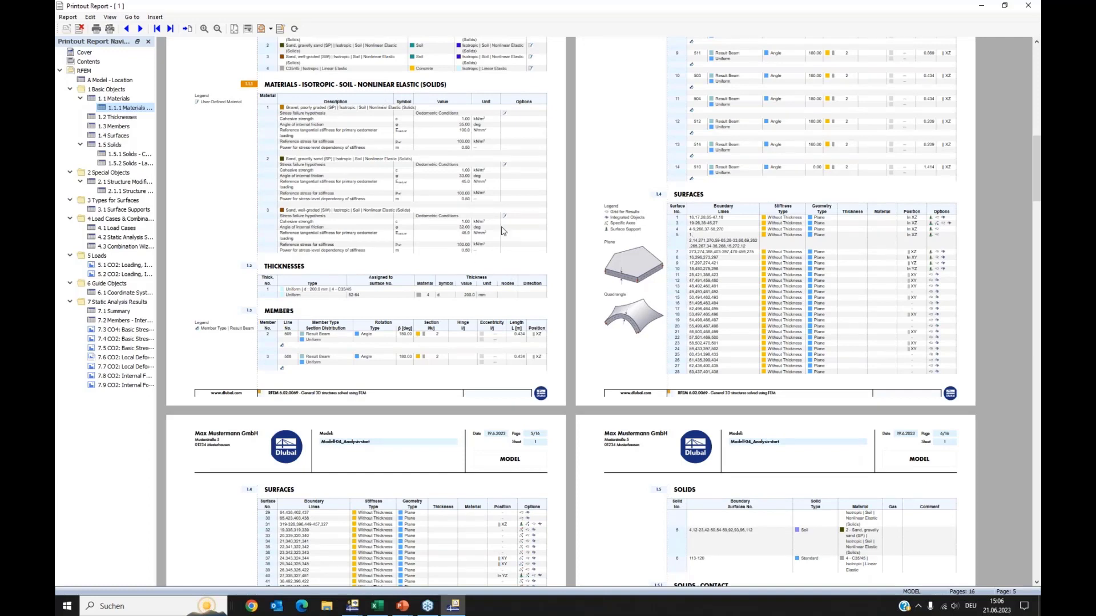
left_click(114, 330)
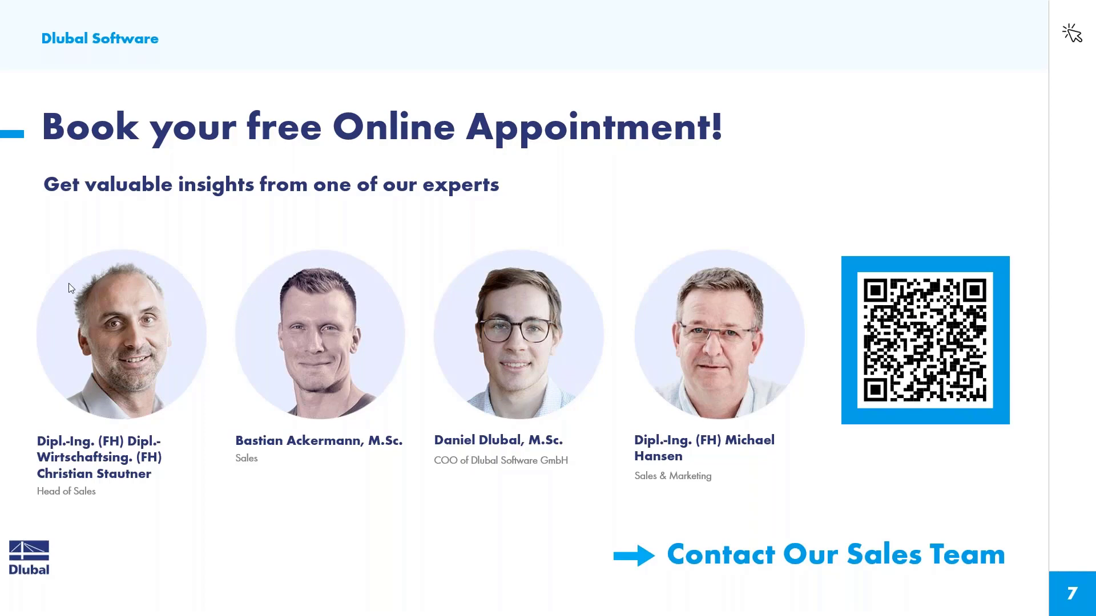
Switch to the web browser and open the Webinars page under the events of the Dlubal website
key("alt+Tab")
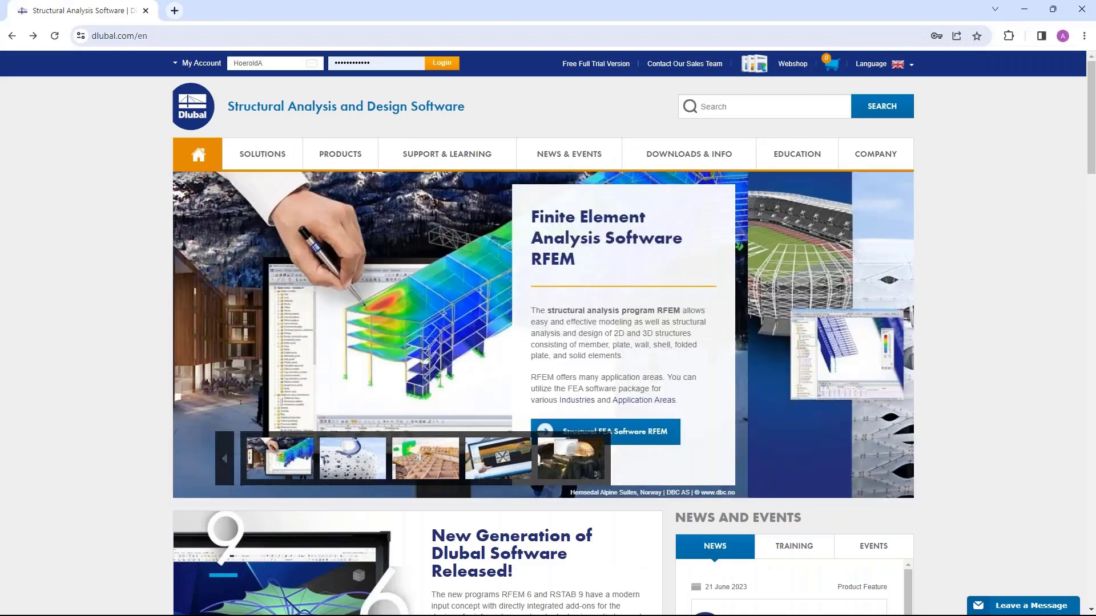
mouse_move(469, 157)
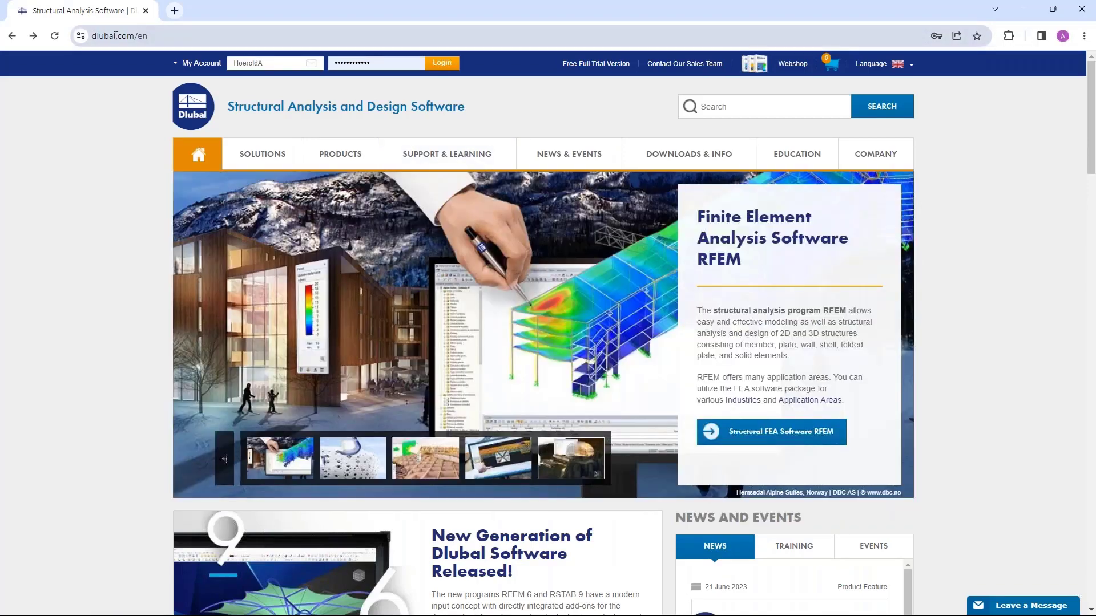
mouse_move(607, 156)
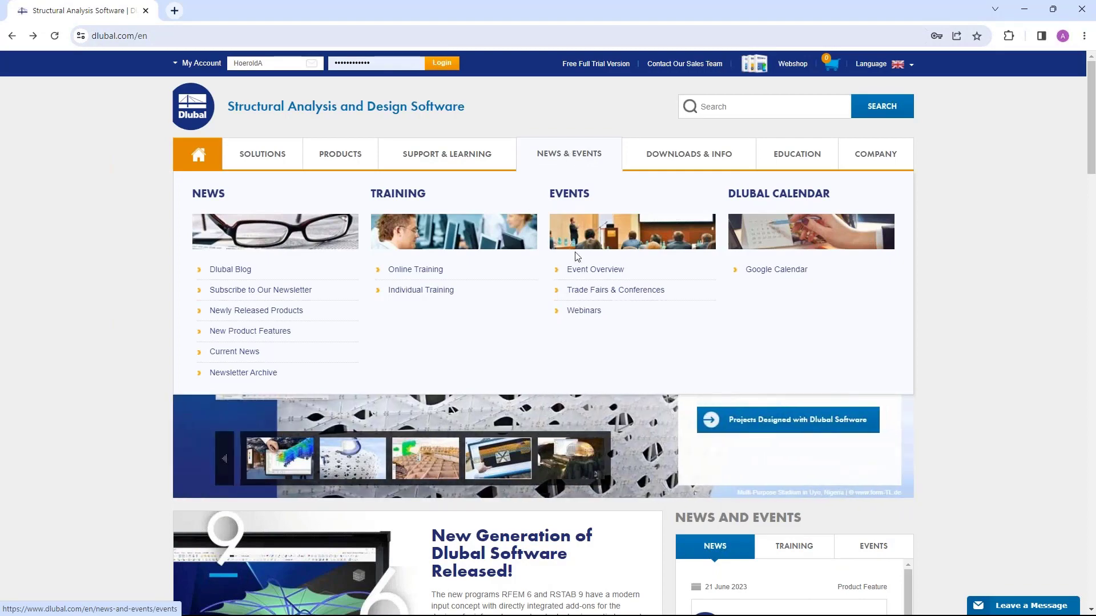
left_click(584, 311)
Find the webinar 3D Modeling for Geotechnical Analysis in RFEM 6 in the webinar list and open its page
scroll(572, 133, "down", 9)
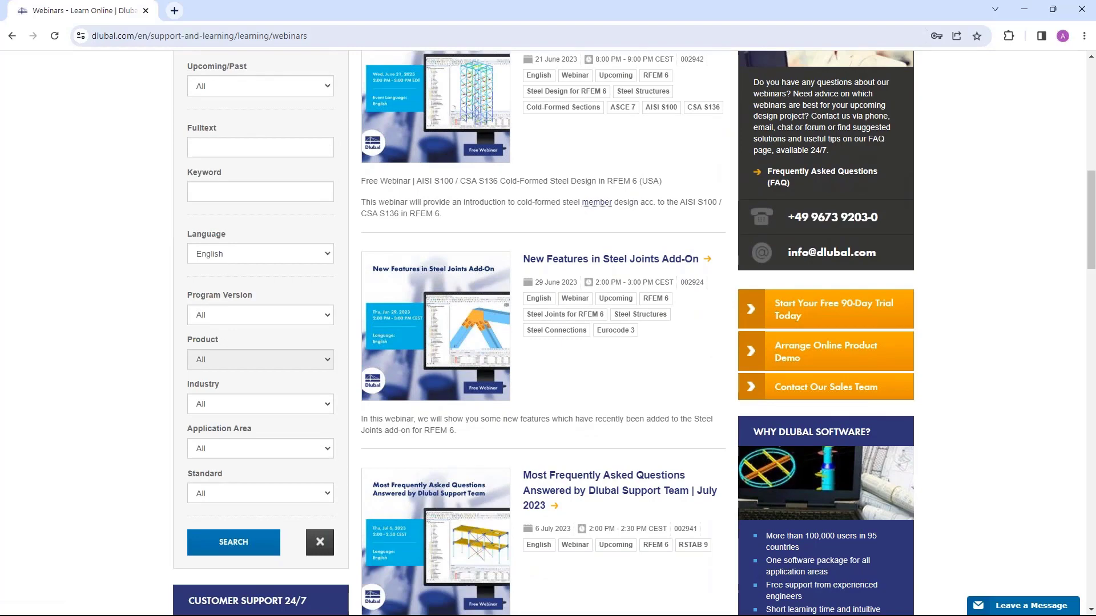
scroll(582, 283, "down", 3)
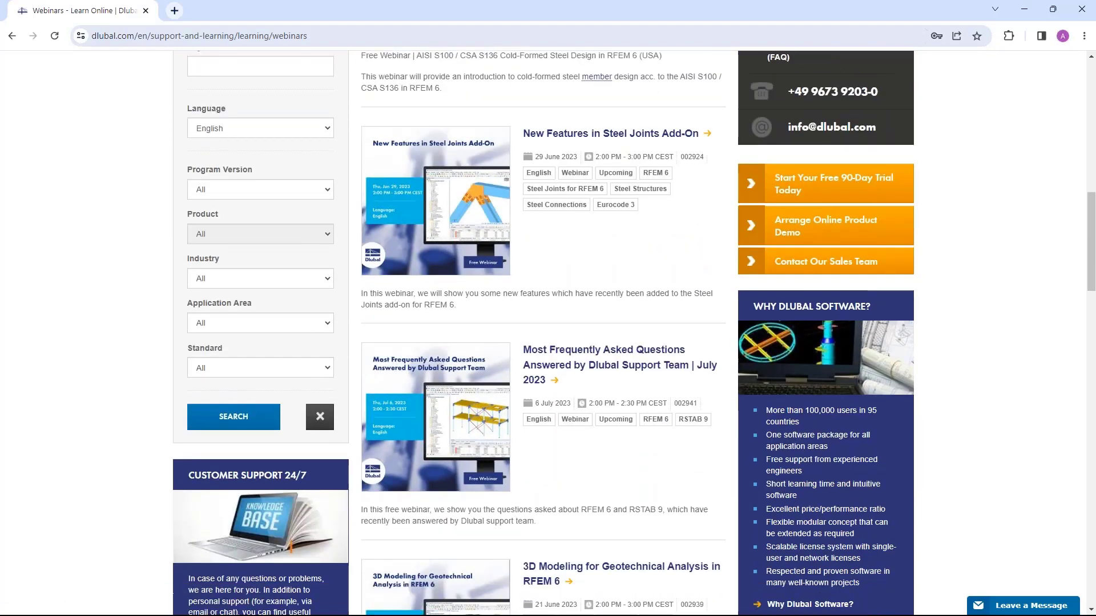
scroll(594, 254, "down", 1)
scroll(594, 254, "down", 1)
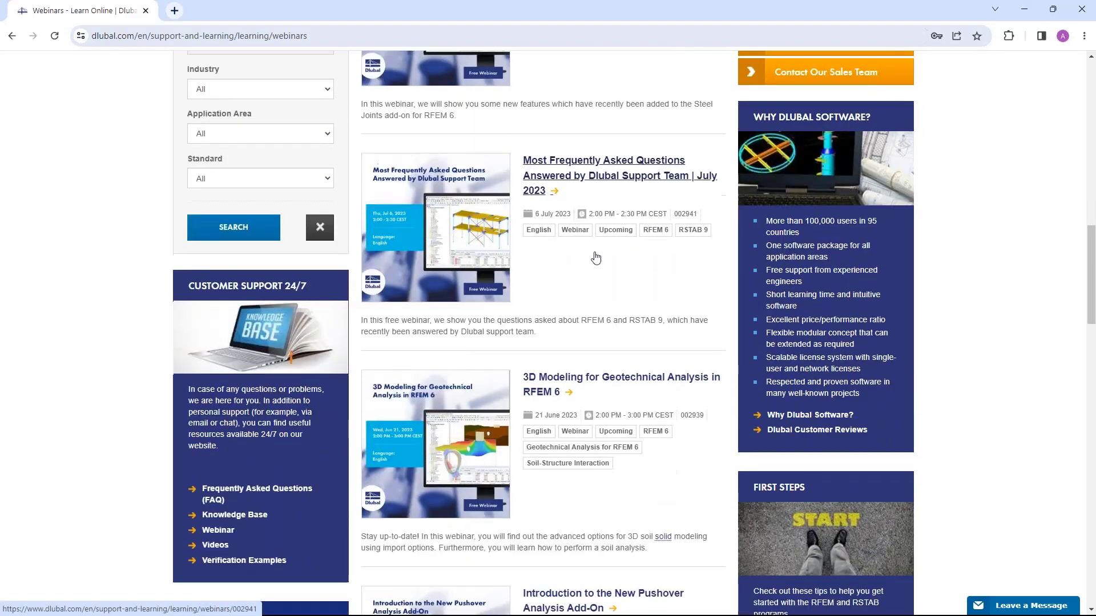
scroll(595, 258, "down", 2)
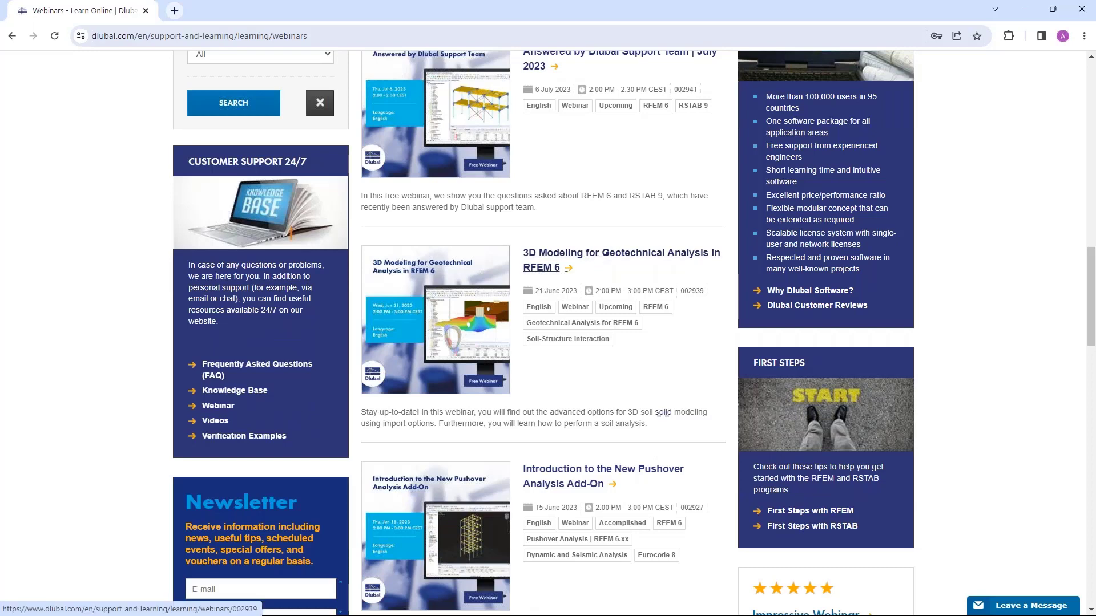
left_click(545, 260)
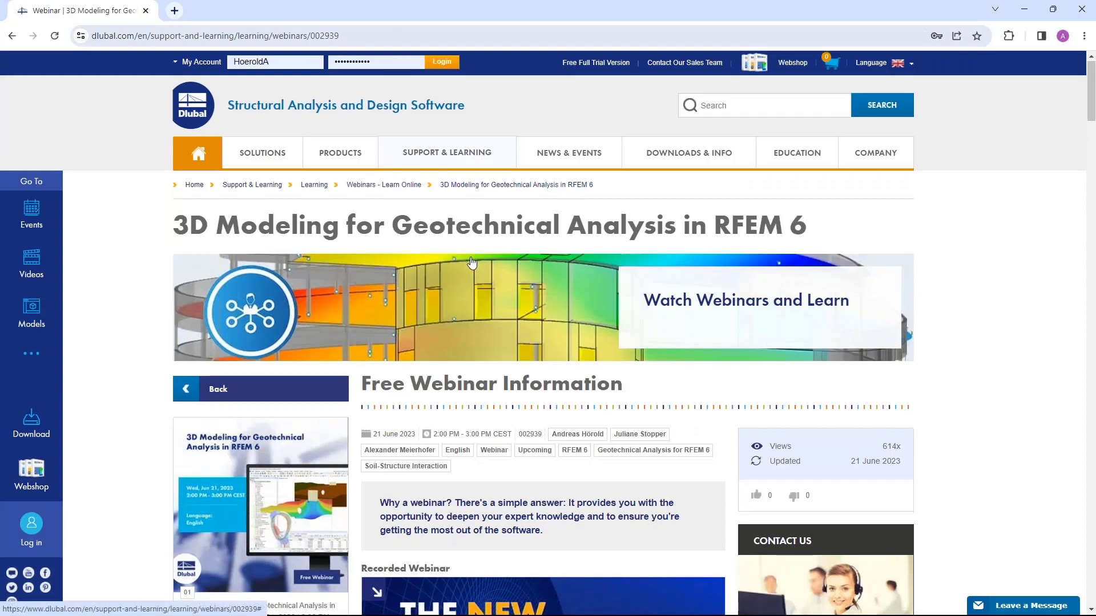
Look through the webinar page for the recording, the presentation slides download, the models to download and the recommended events
scroll(511, 303, "down", 5)
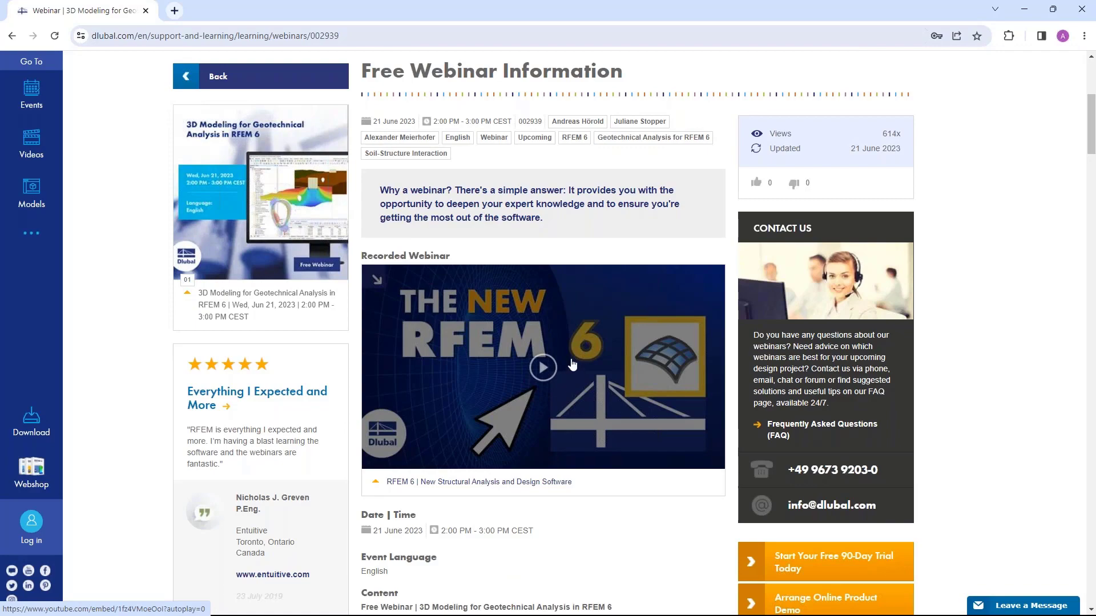
scroll(572, 365, "down", 15)
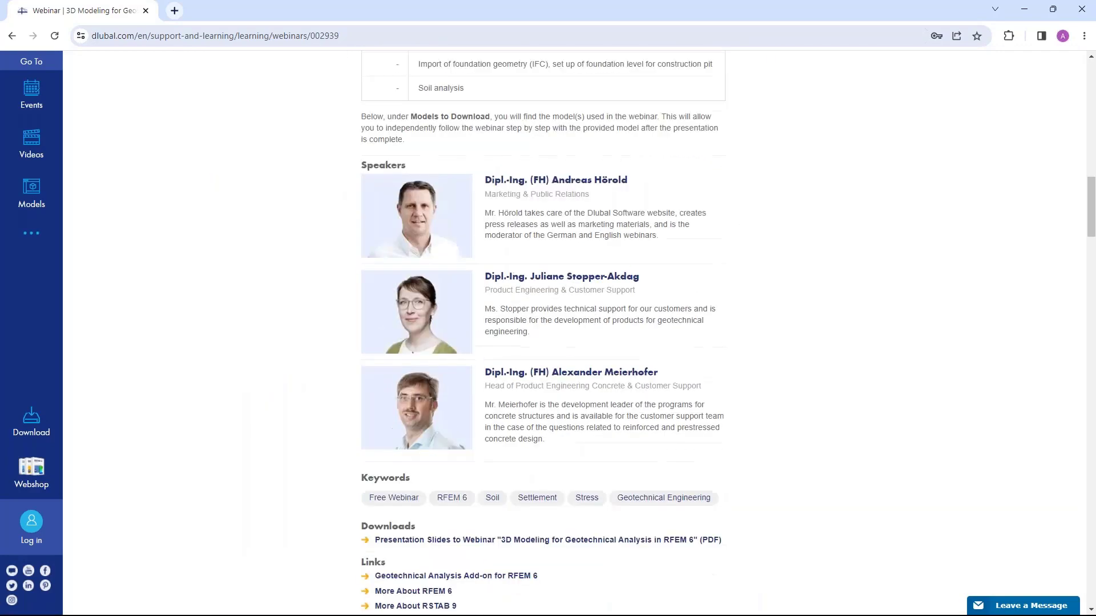
scroll(503, 385, "down", 3)
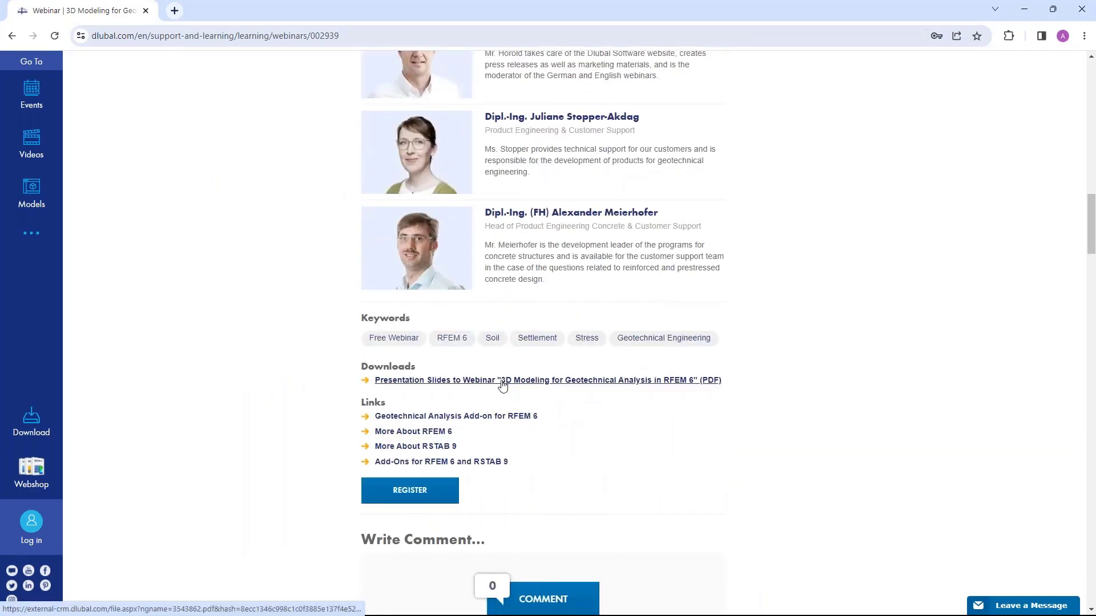
scroll(502, 385, "down", 9)
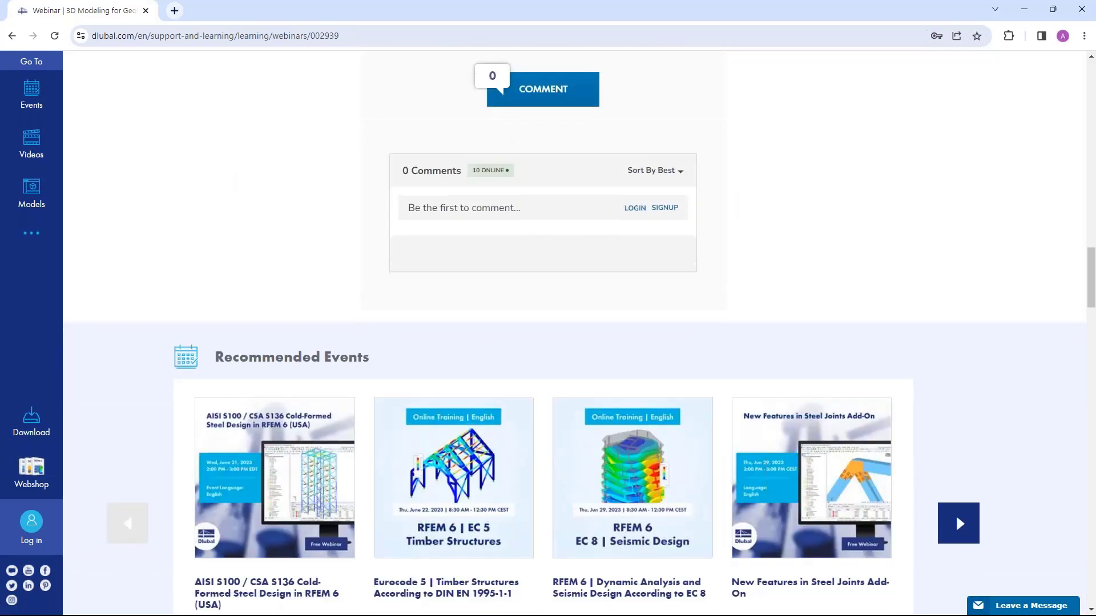
scroll(319, 366, "down", 15)
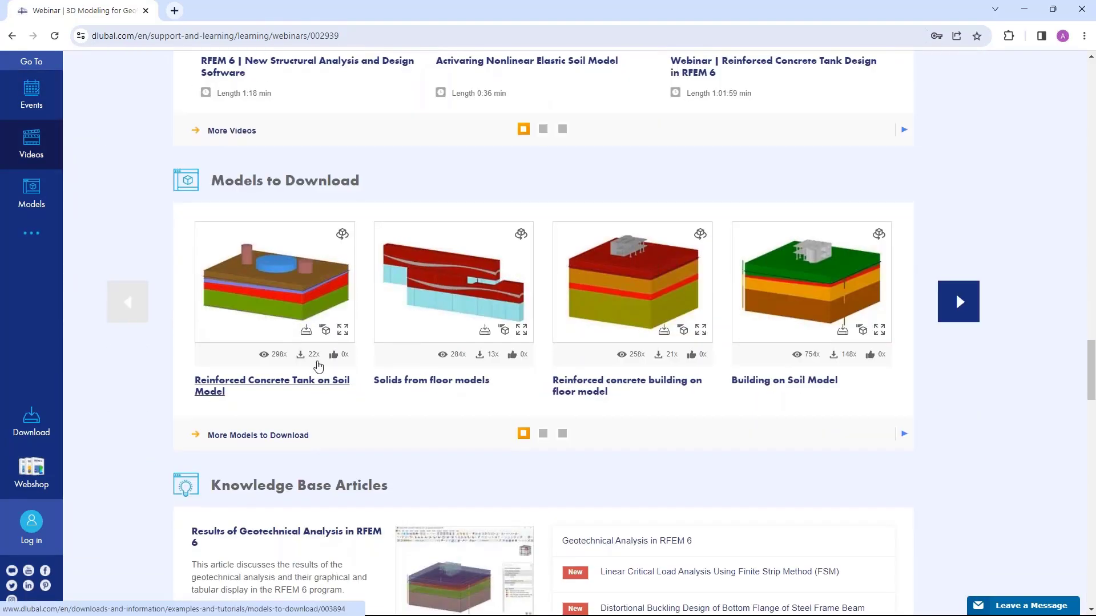
scroll(318, 354, "up", 1)
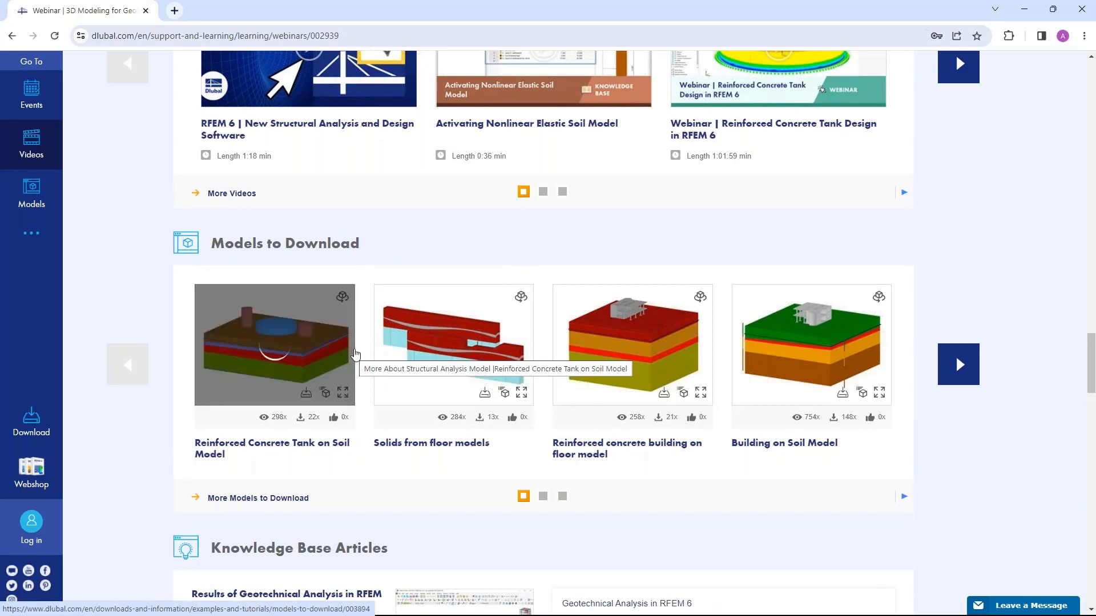
scroll(448, 252, "up", 5)
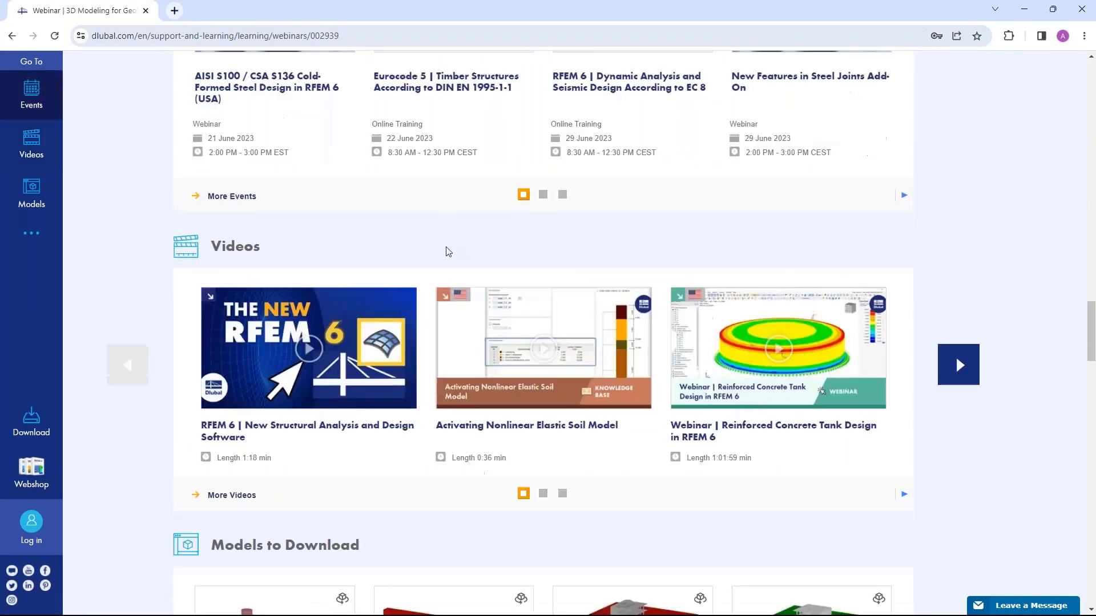
scroll(448, 252, "up", 4)
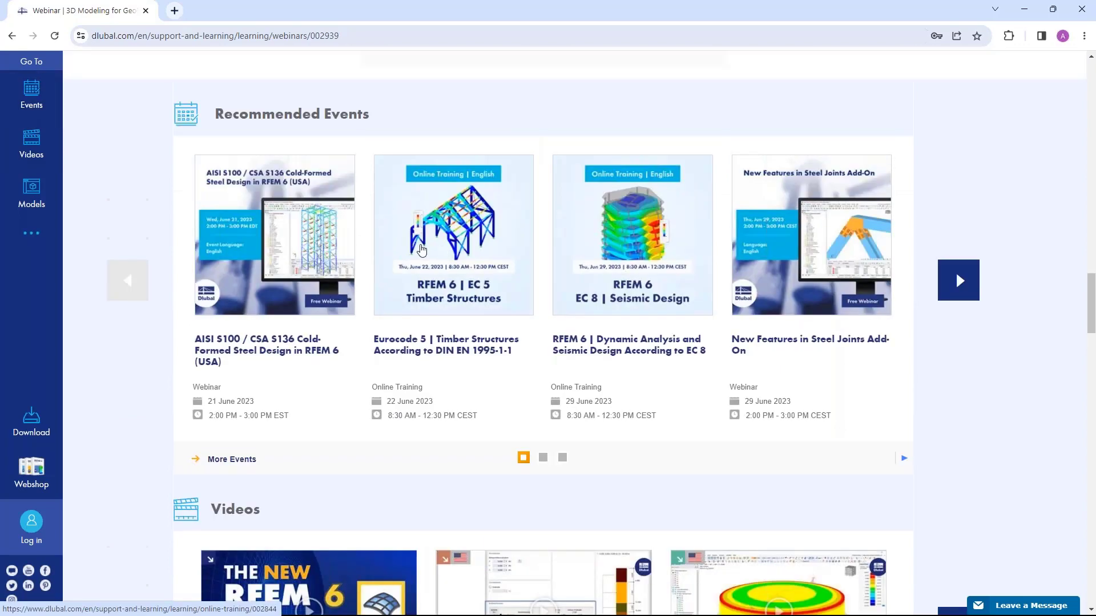